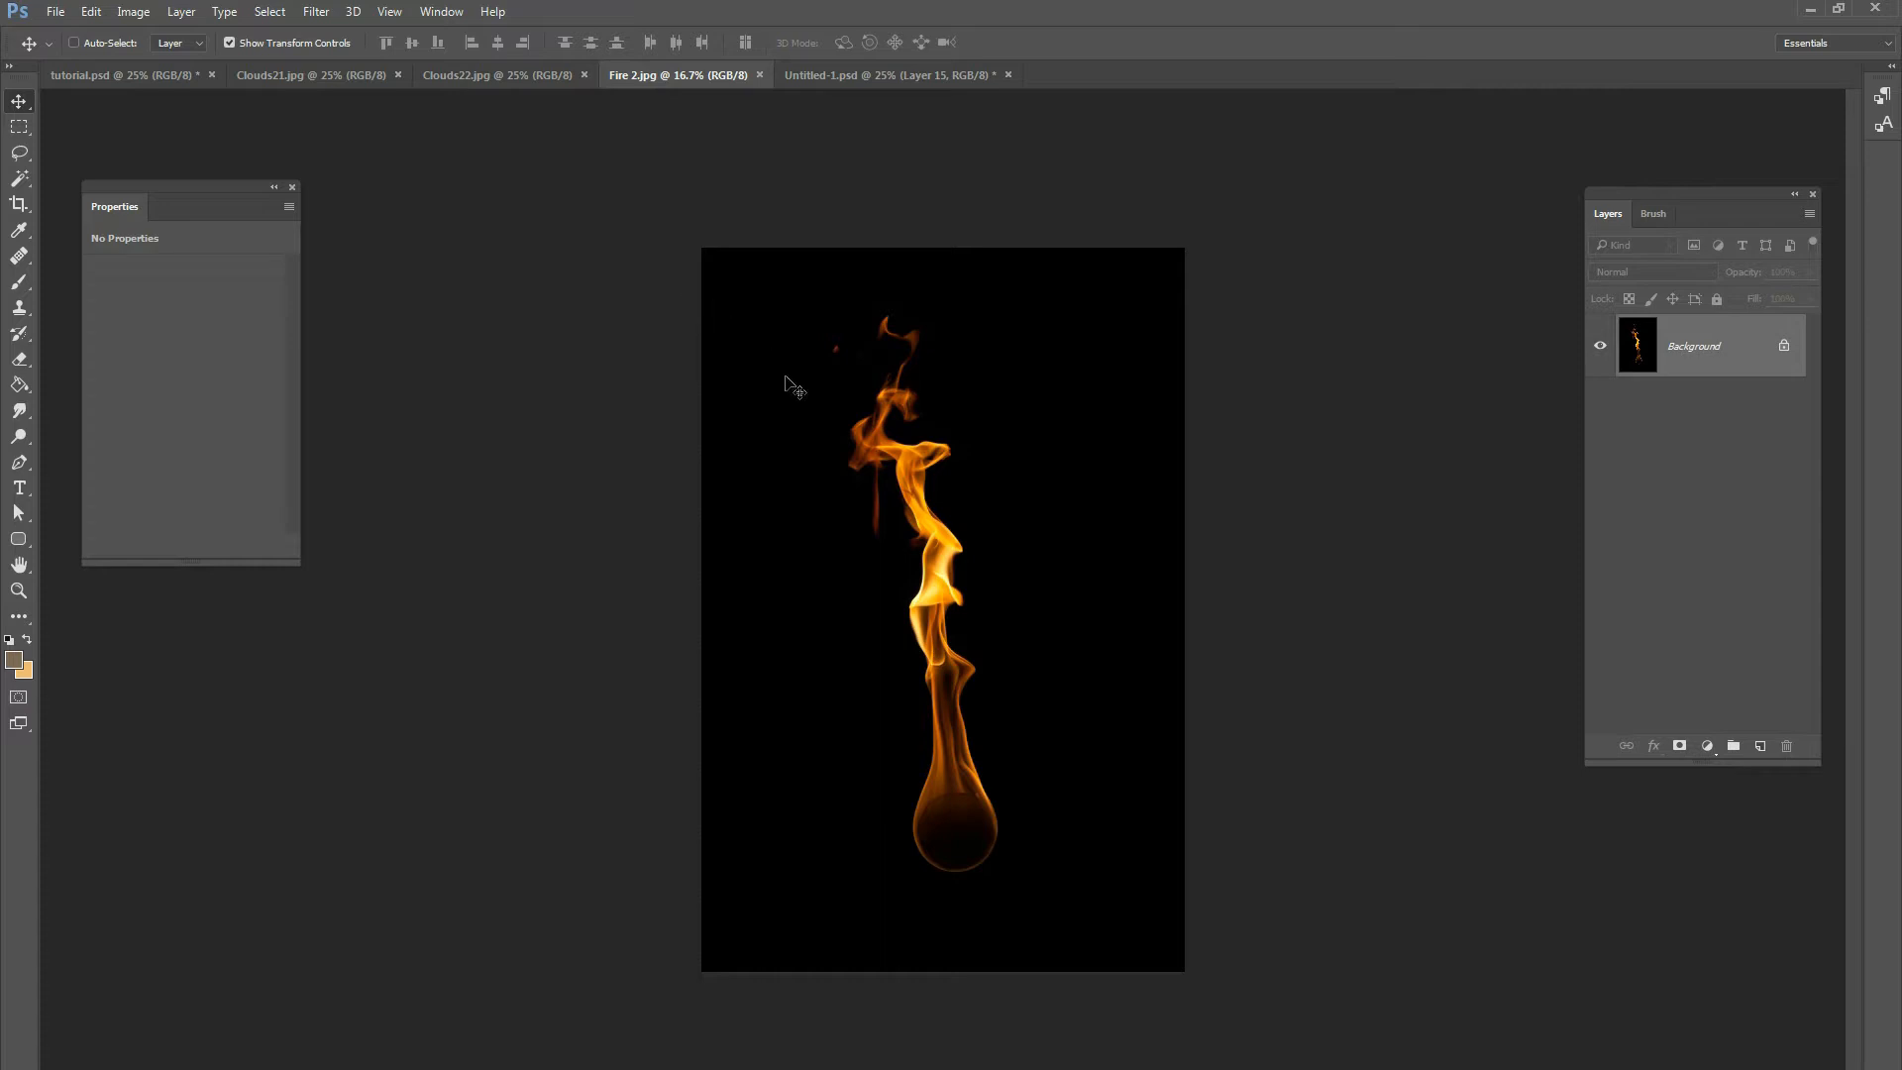
Switch to the tutorial.psd document and invert its white background to black.
click(173, 77)
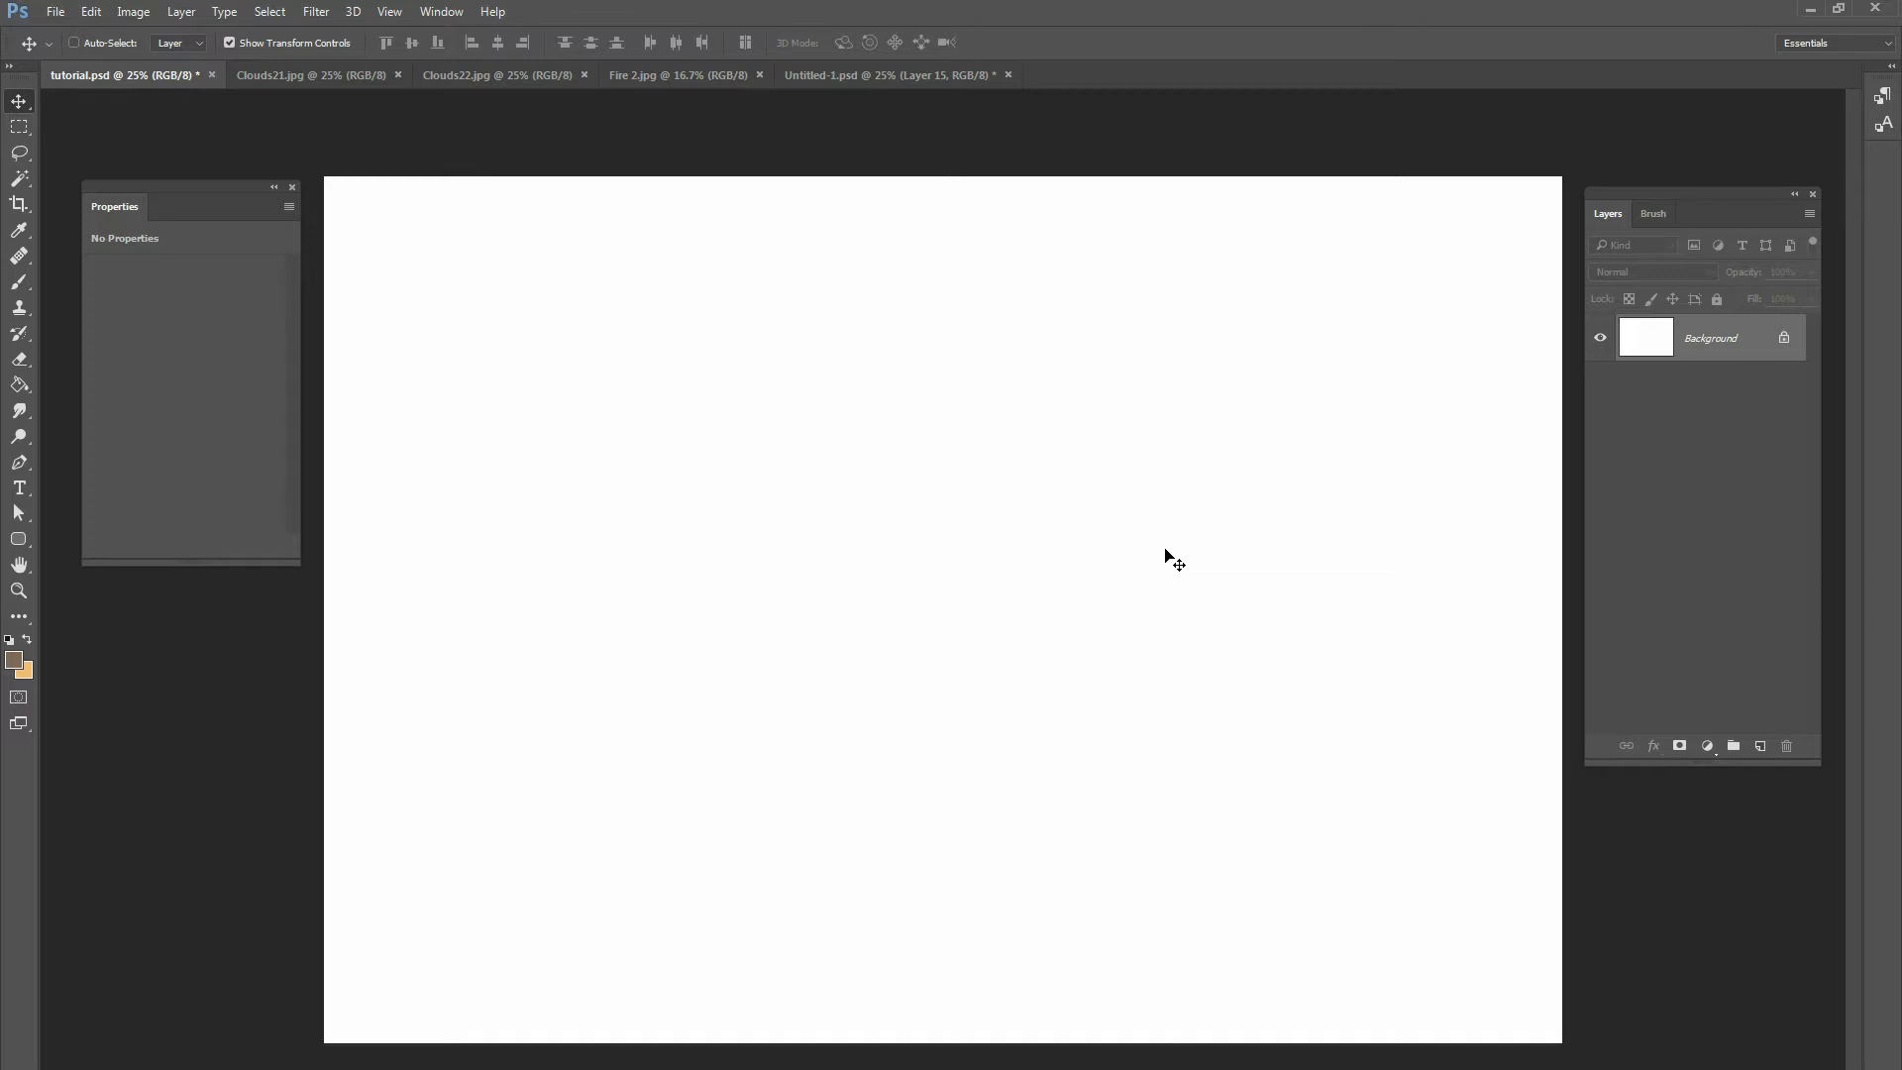
key(ctrl+i)
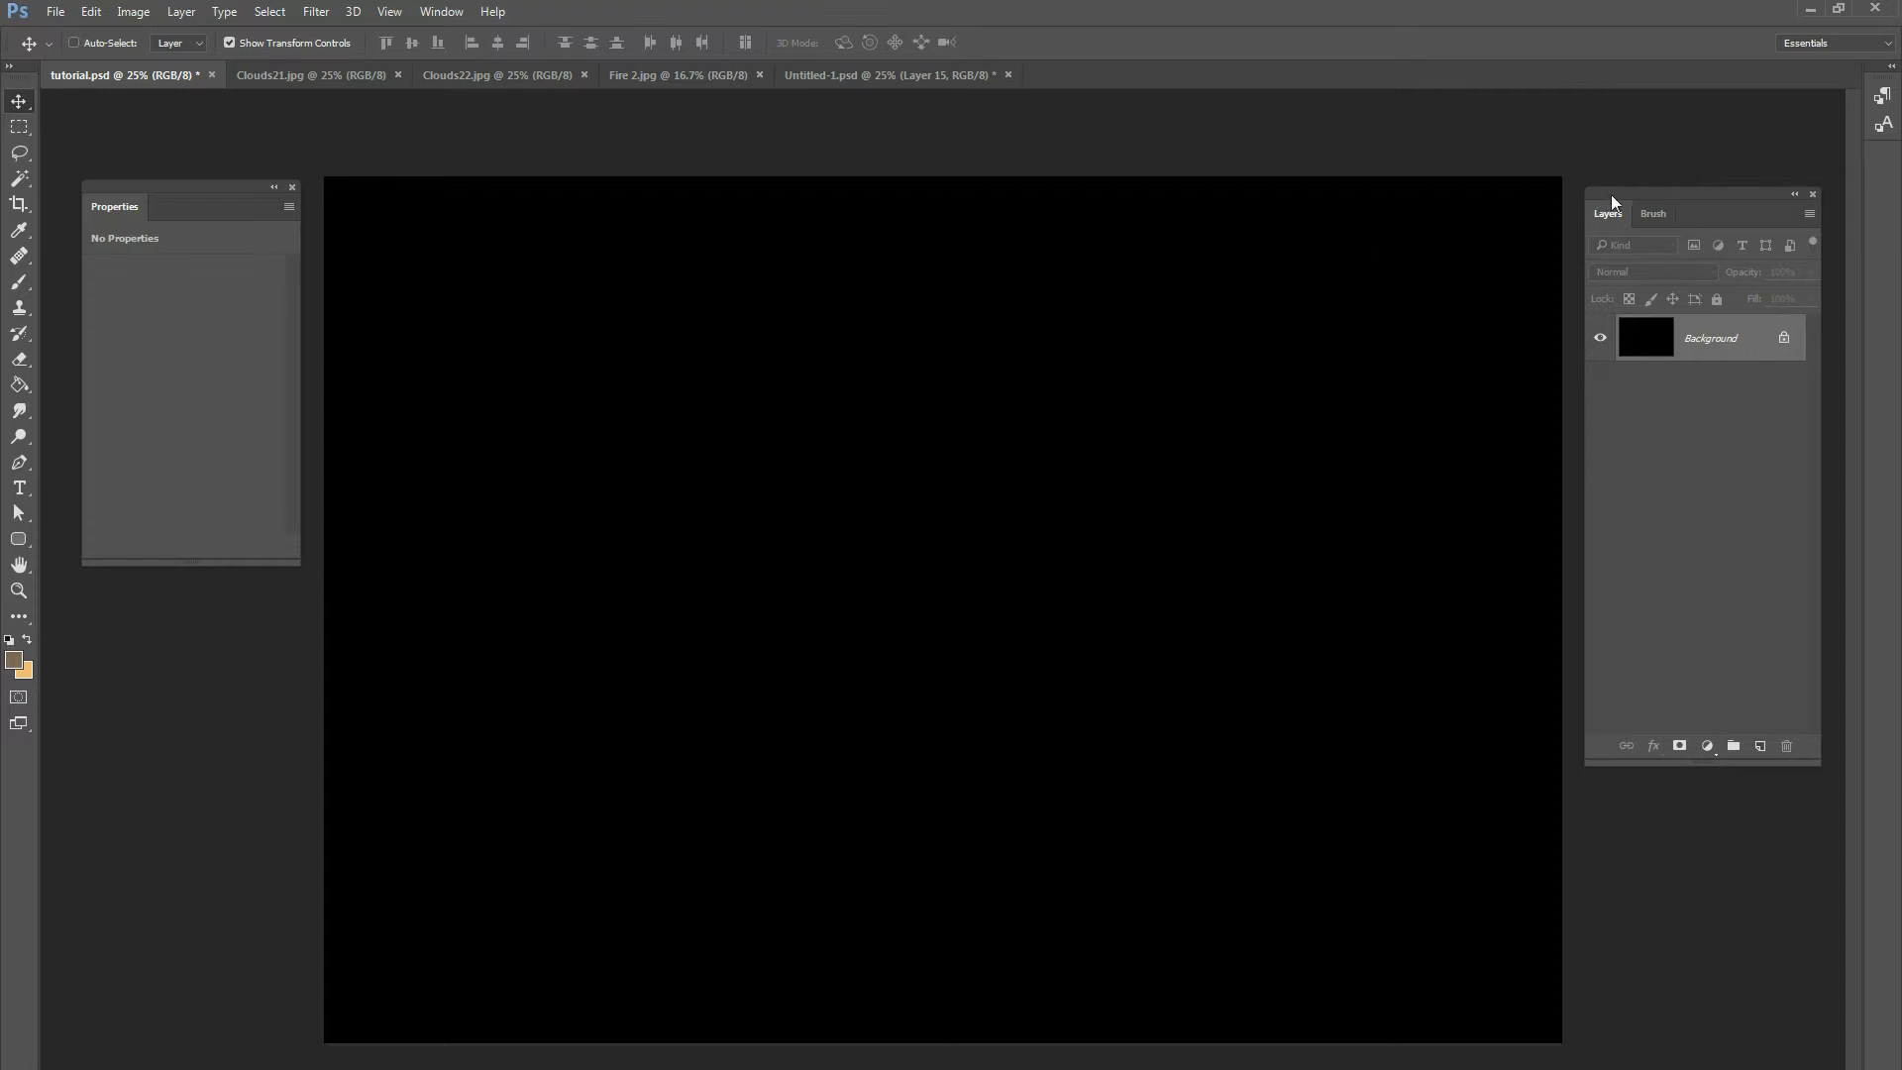
drag(1611, 194, 1611, 182)
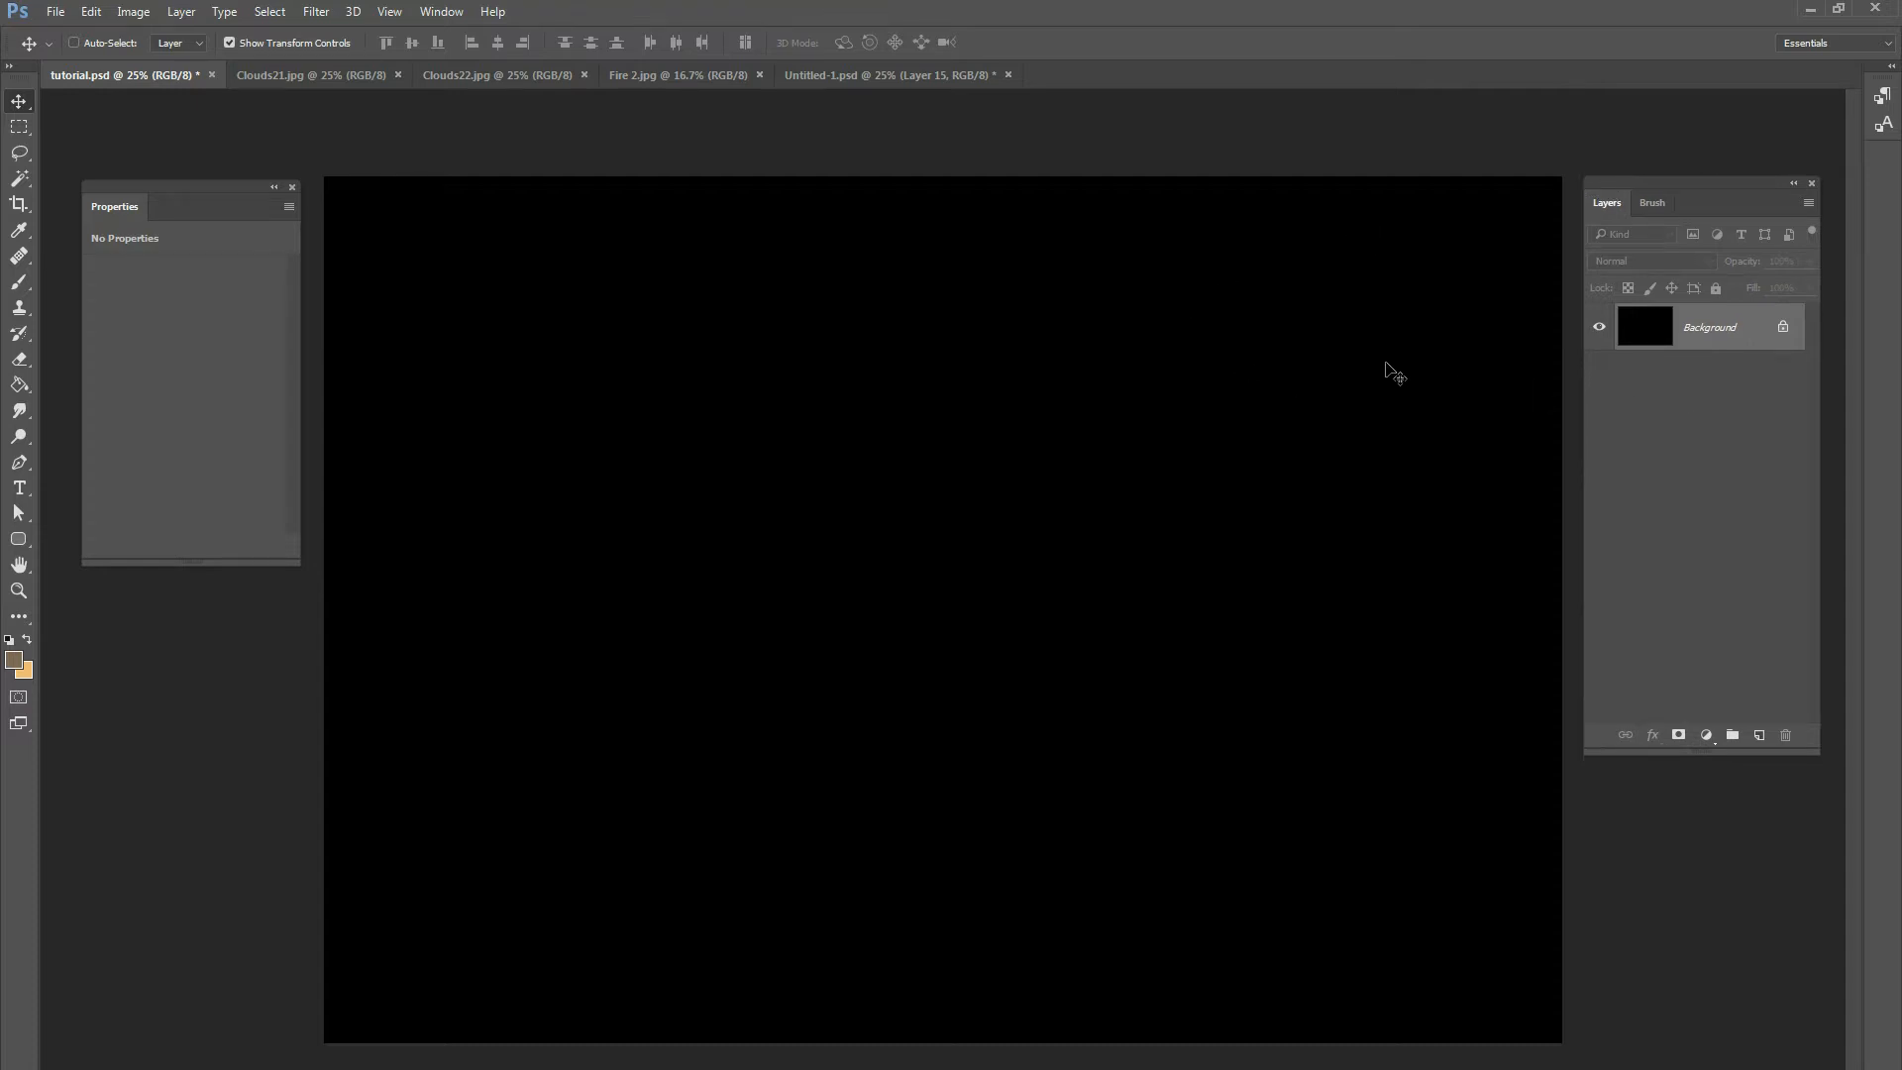
Copy the stormy sky image from Clouds22.jpg into tutorial.psd as a new layer above the background.
click(457, 75)
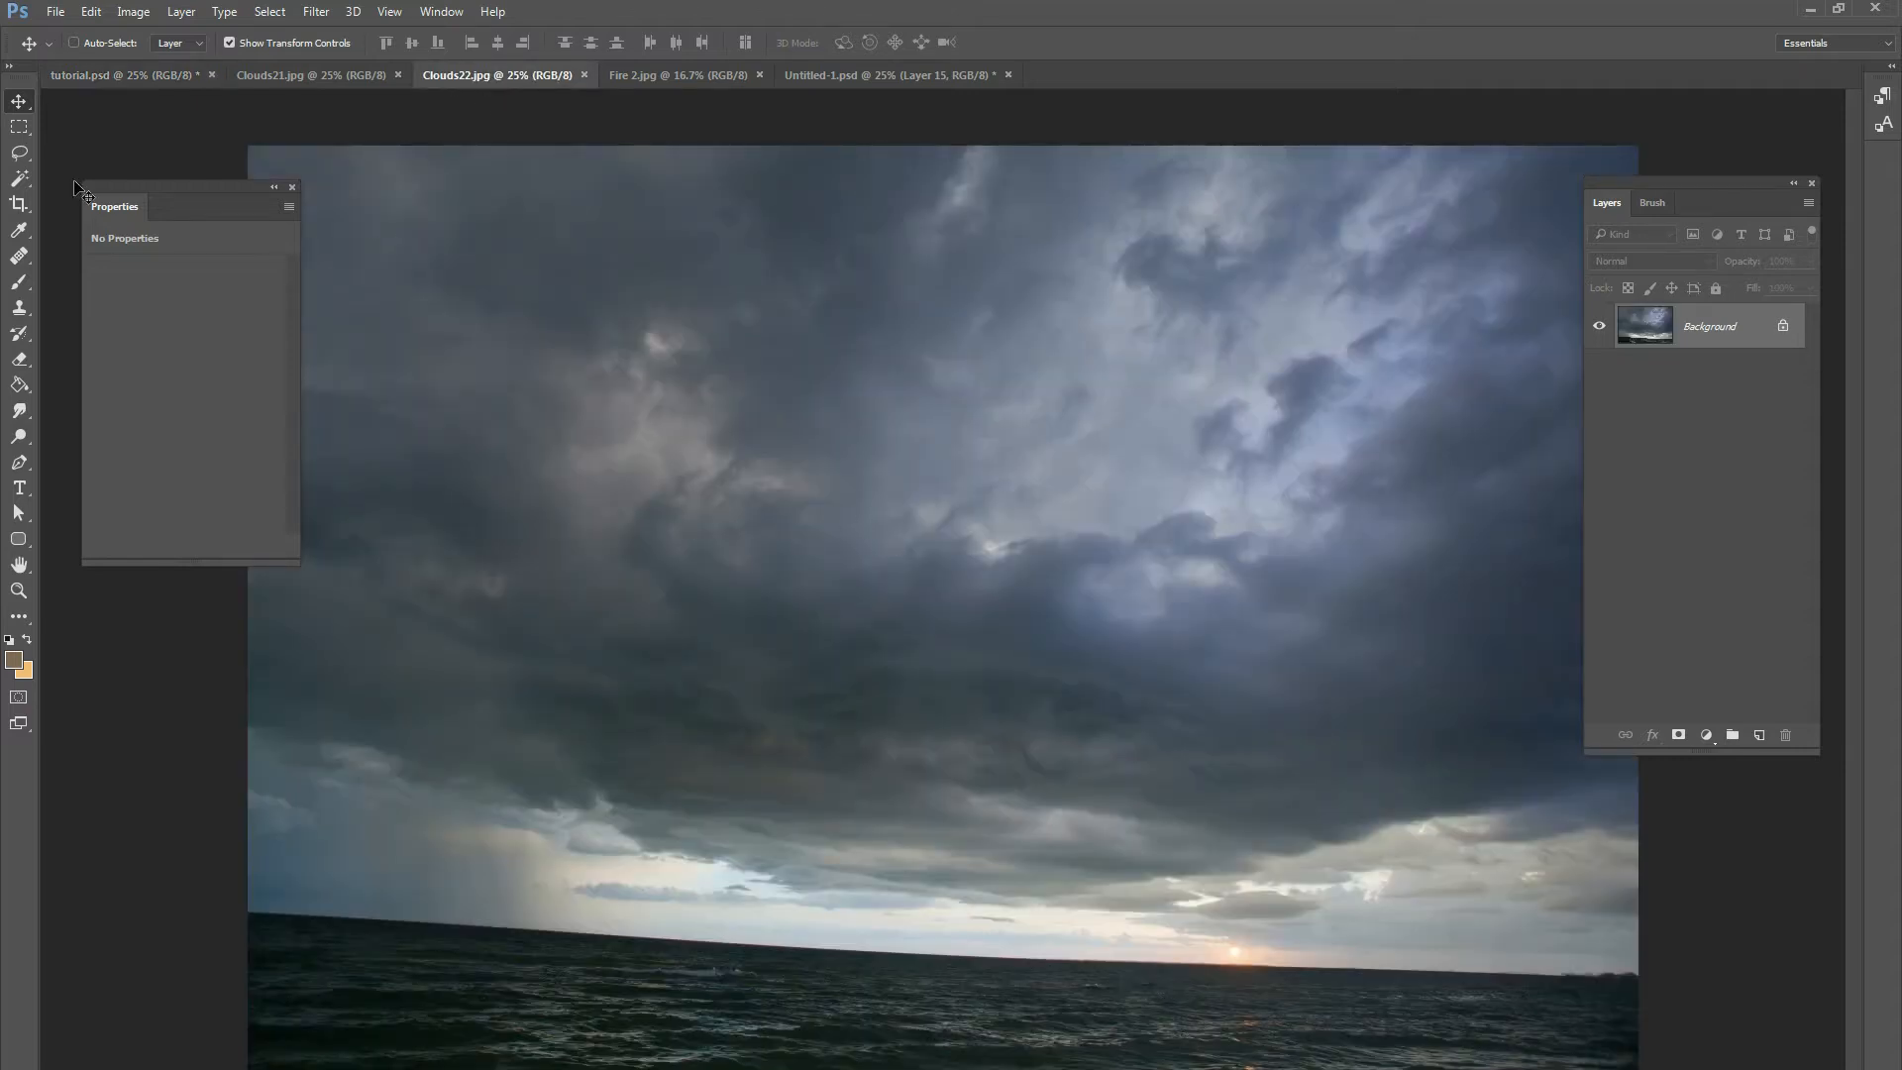
drag(468, 195, 1194, 571)
drag(1320, 580, 1238, 579)
key(ctrl+minus)
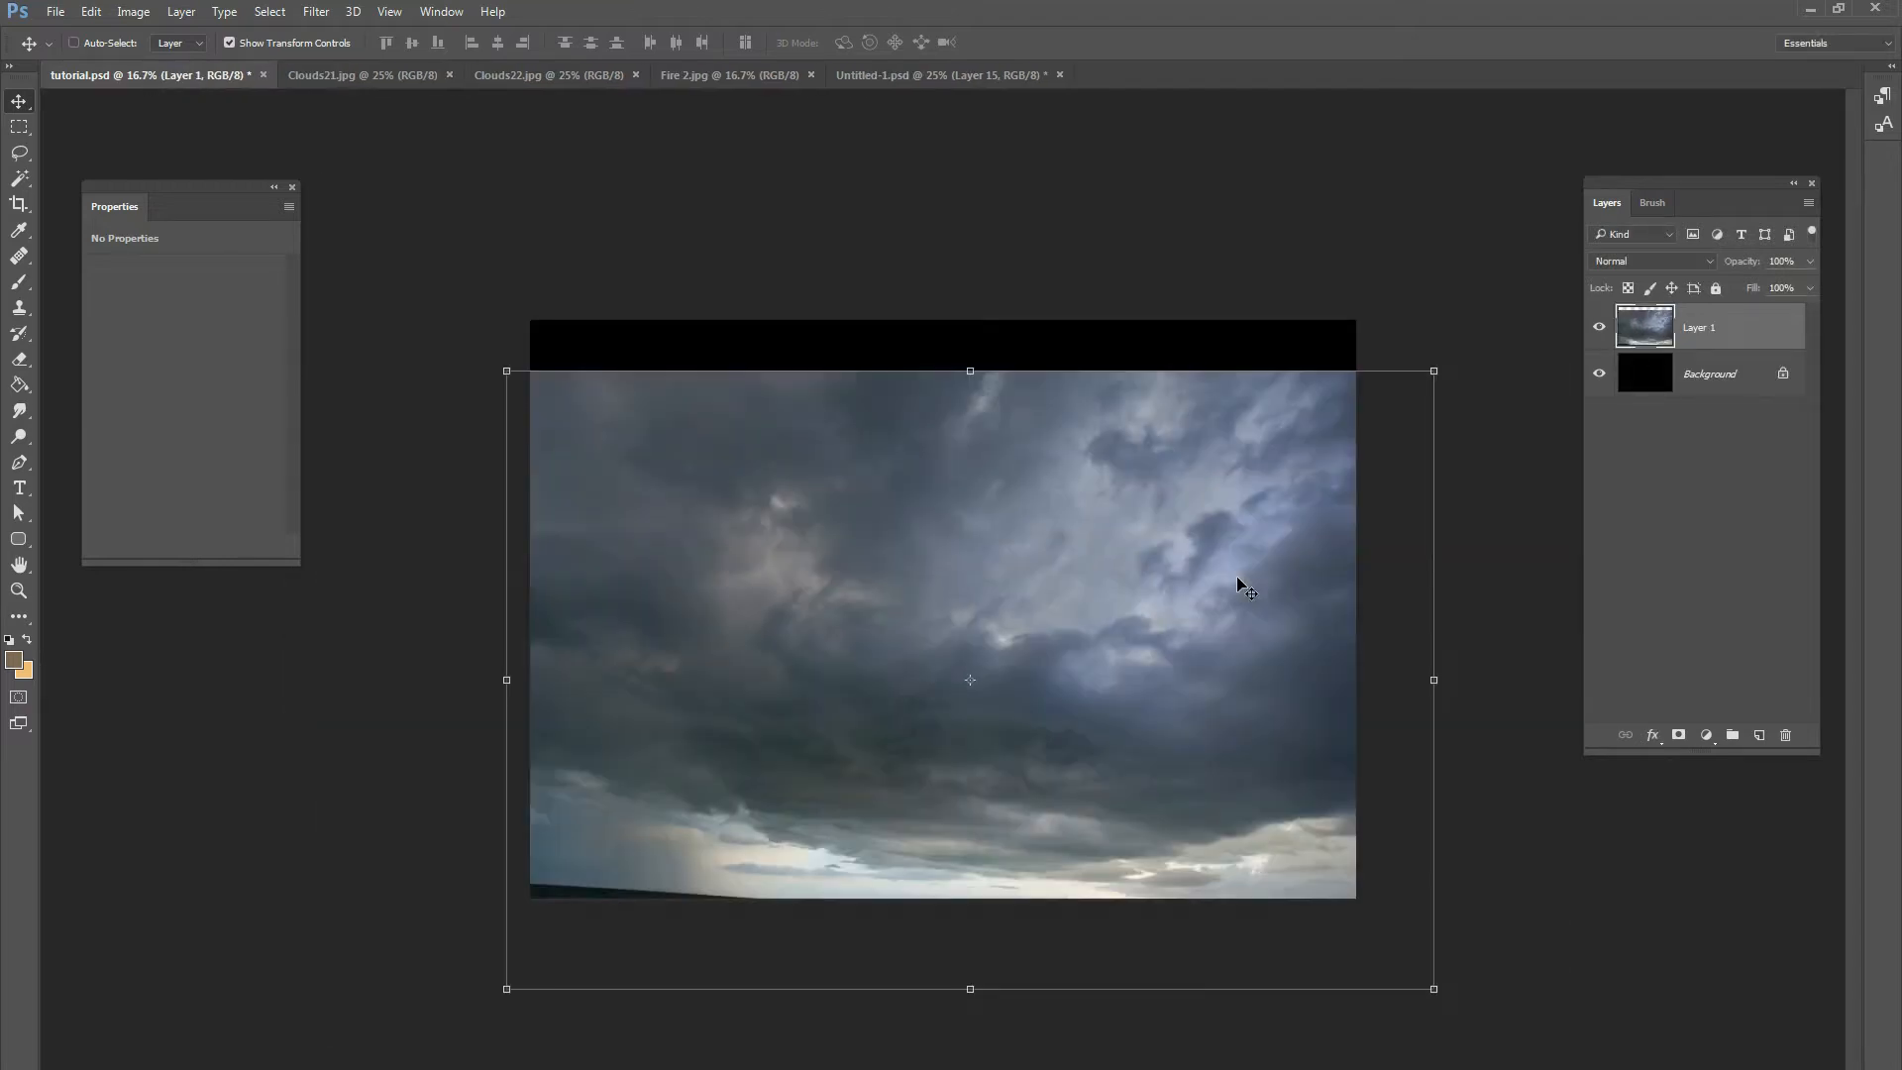
Scale the sky layer to about 148% and position it so the clouds cover the whole canvas.
drag(1436, 373, 1141, 514)
drag(1363, 360, 1571, 219)
drag(1421, 311, 1226, 426)
drag(1371, 343, 1430, 302)
mouse_move(1456, 260)
mouse_down()
mouse_move(1473, 242)
mouse_move(1430, 279)
mouse_up()
drag(1310, 408, 1315, 423)
drag(1373, 259, 1386, 269)
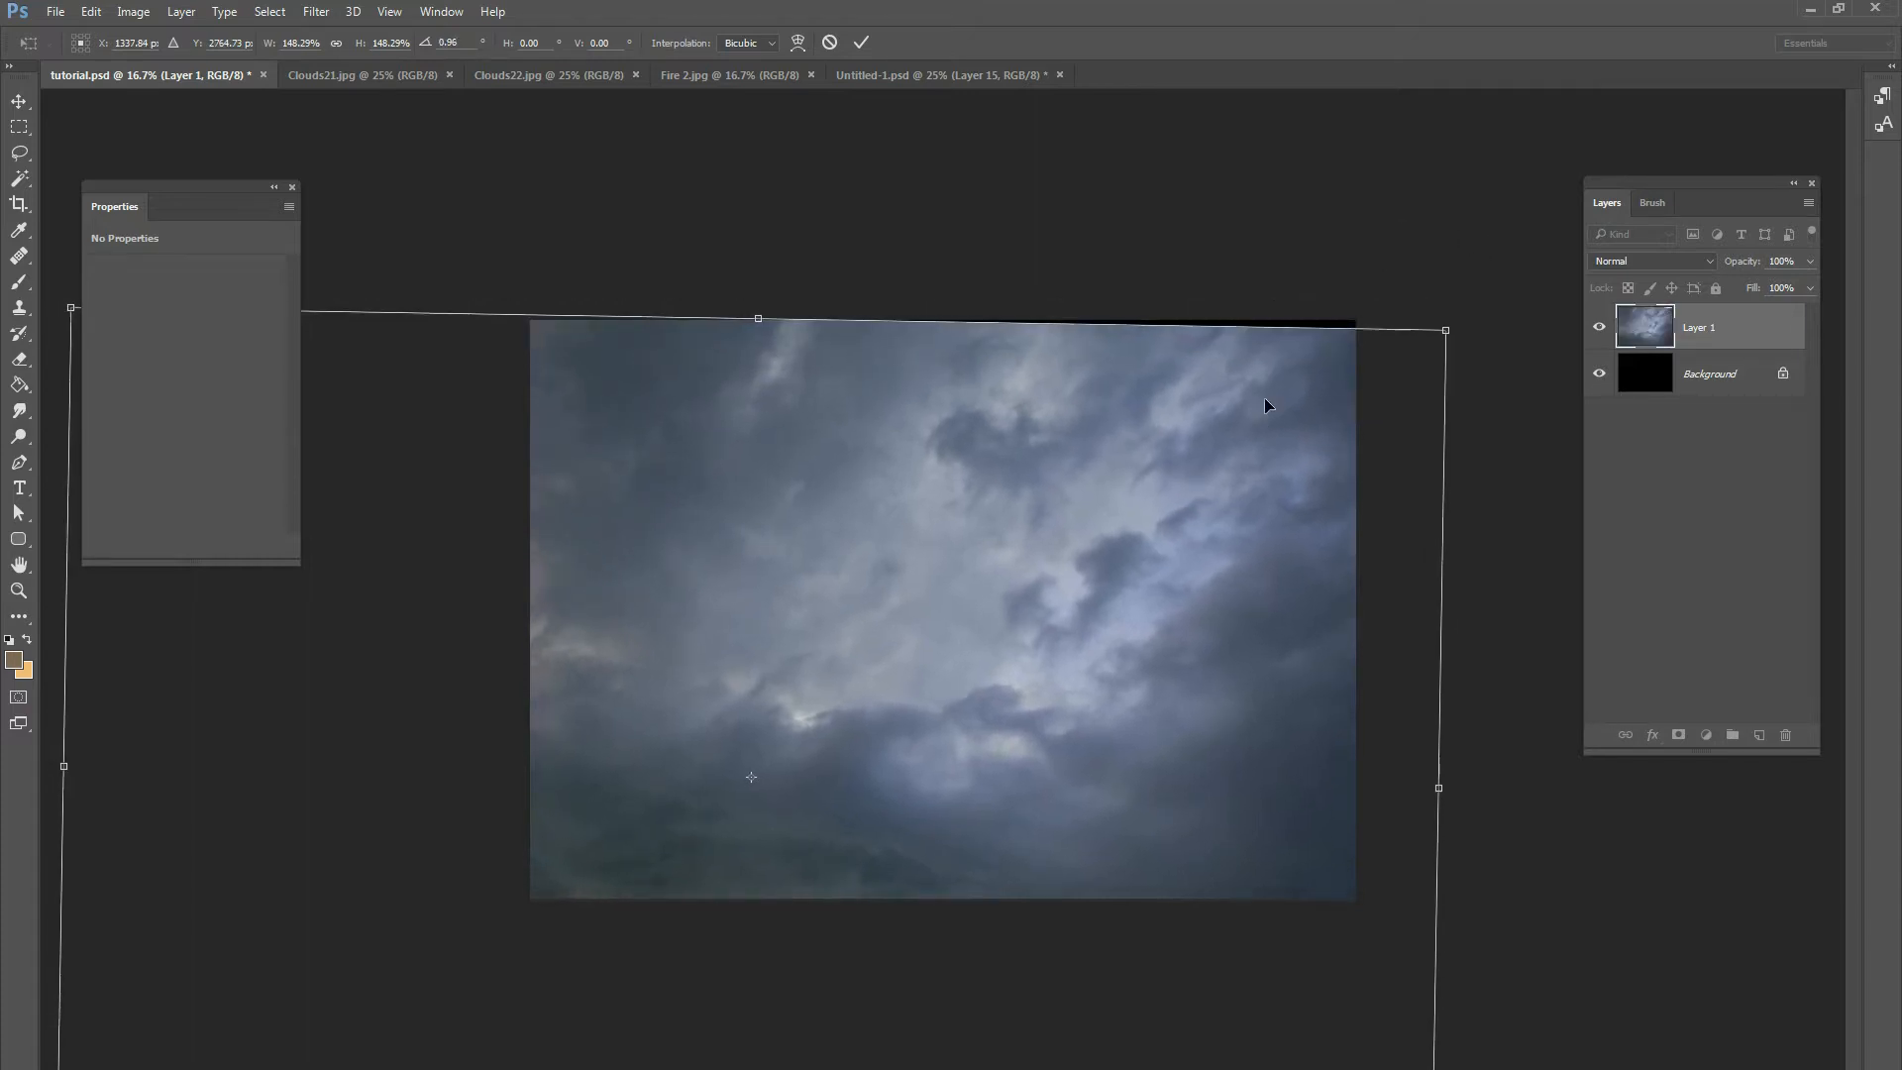
drag(1267, 405, 1273, 396)
drag(1401, 242, 1376, 251)
drag(1260, 358, 1216, 448)
drag(1367, 234, 1377, 243)
drag(1189, 450, 1197, 431)
drag(1371, 212, 1366, 225)
click(861, 43)
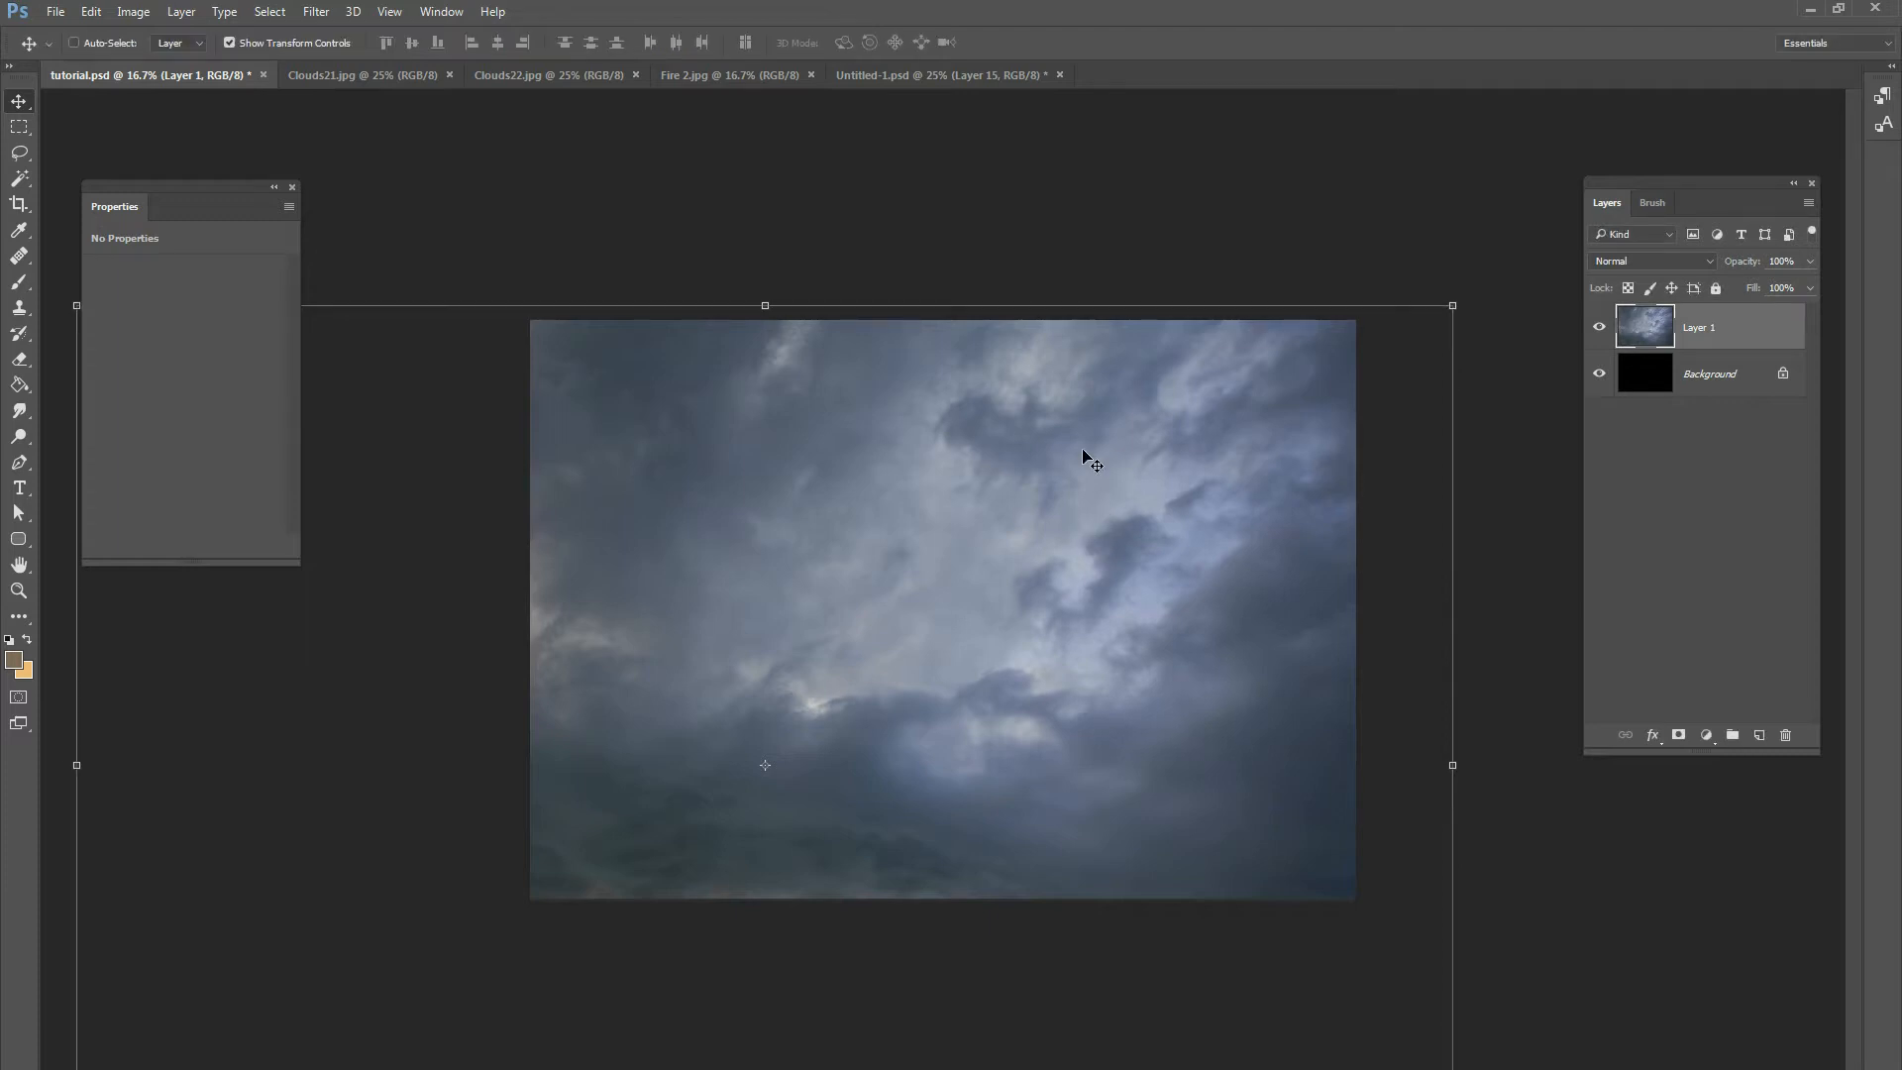
Select the whole canvas, crop away the sky layer's overhanging parts, and deselect.
key(m)
drag(491, 298, 1526, 926)
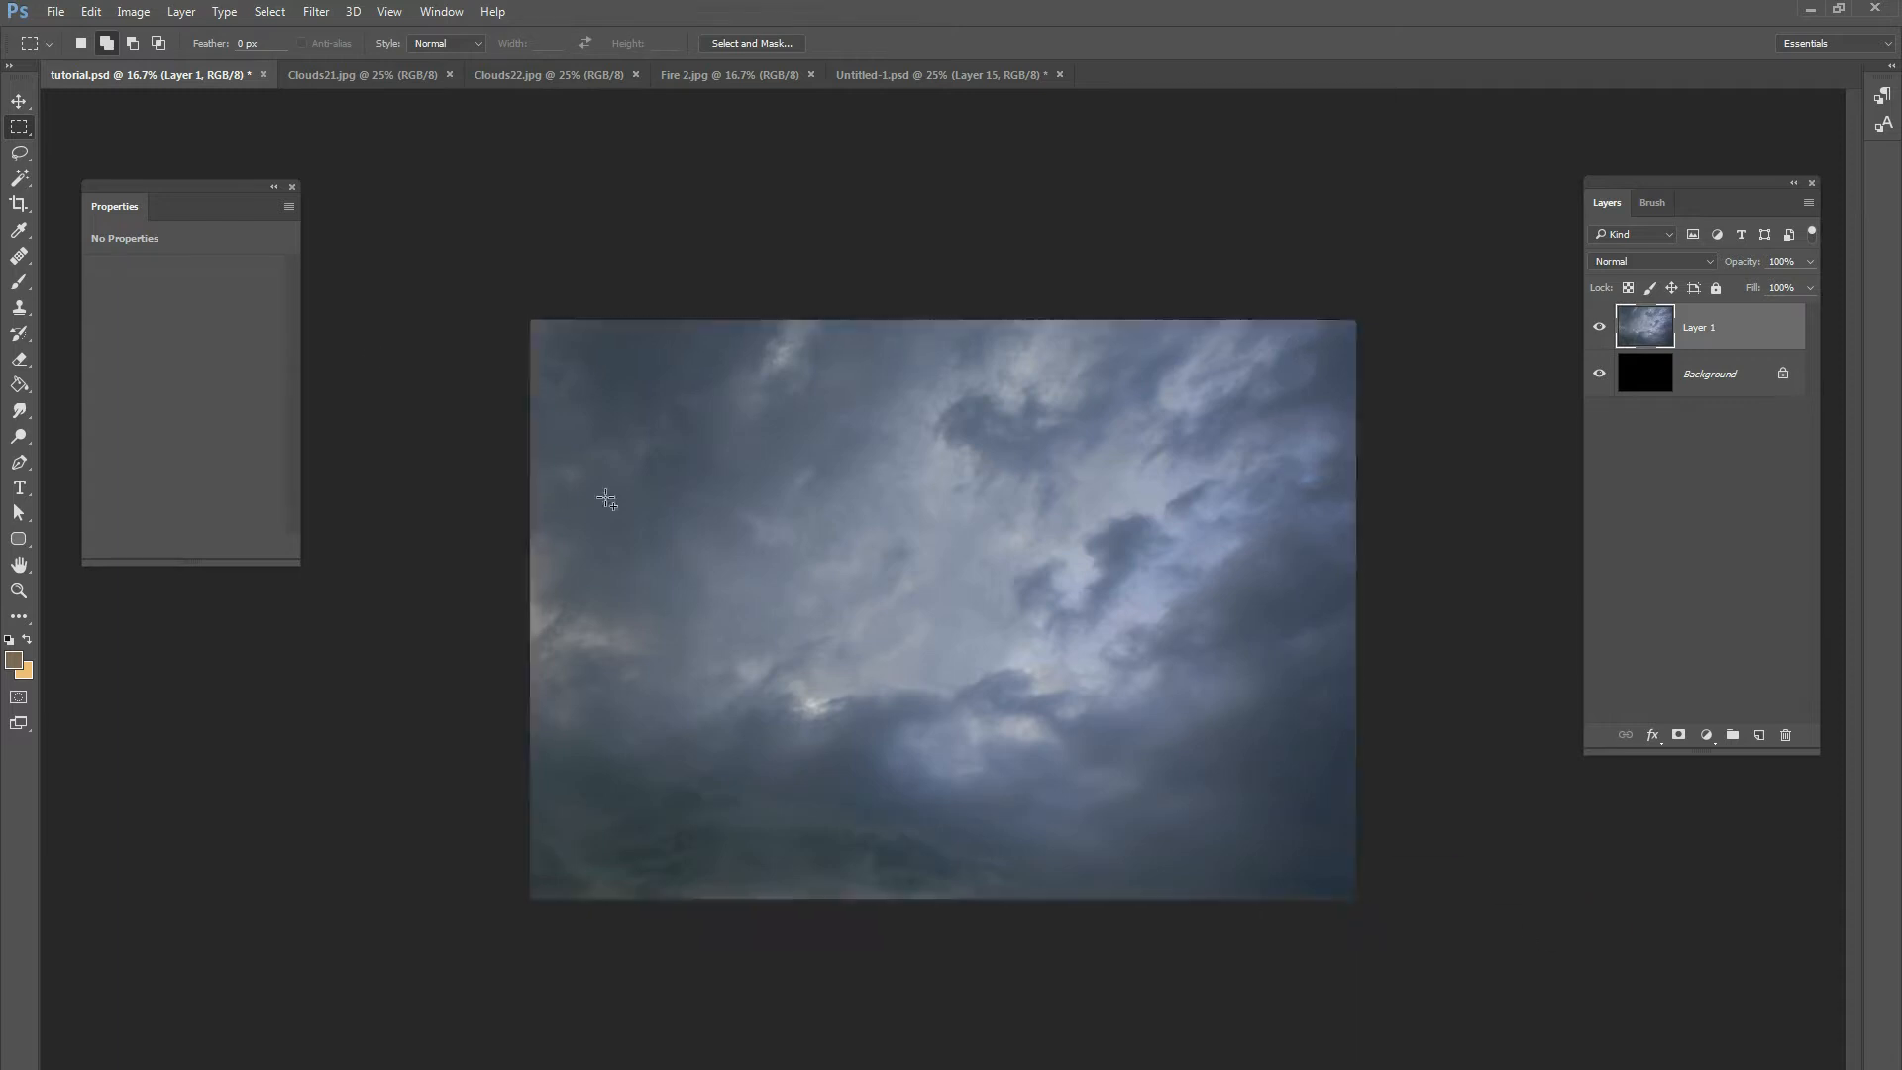
click(133, 11)
click(149, 211)
click(278, 17)
click(287, 51)
Try shifting the cropped sky layer sideways and undo the move.
key(v)
drag(942, 518, 1012, 507)
key(ctrl+z)
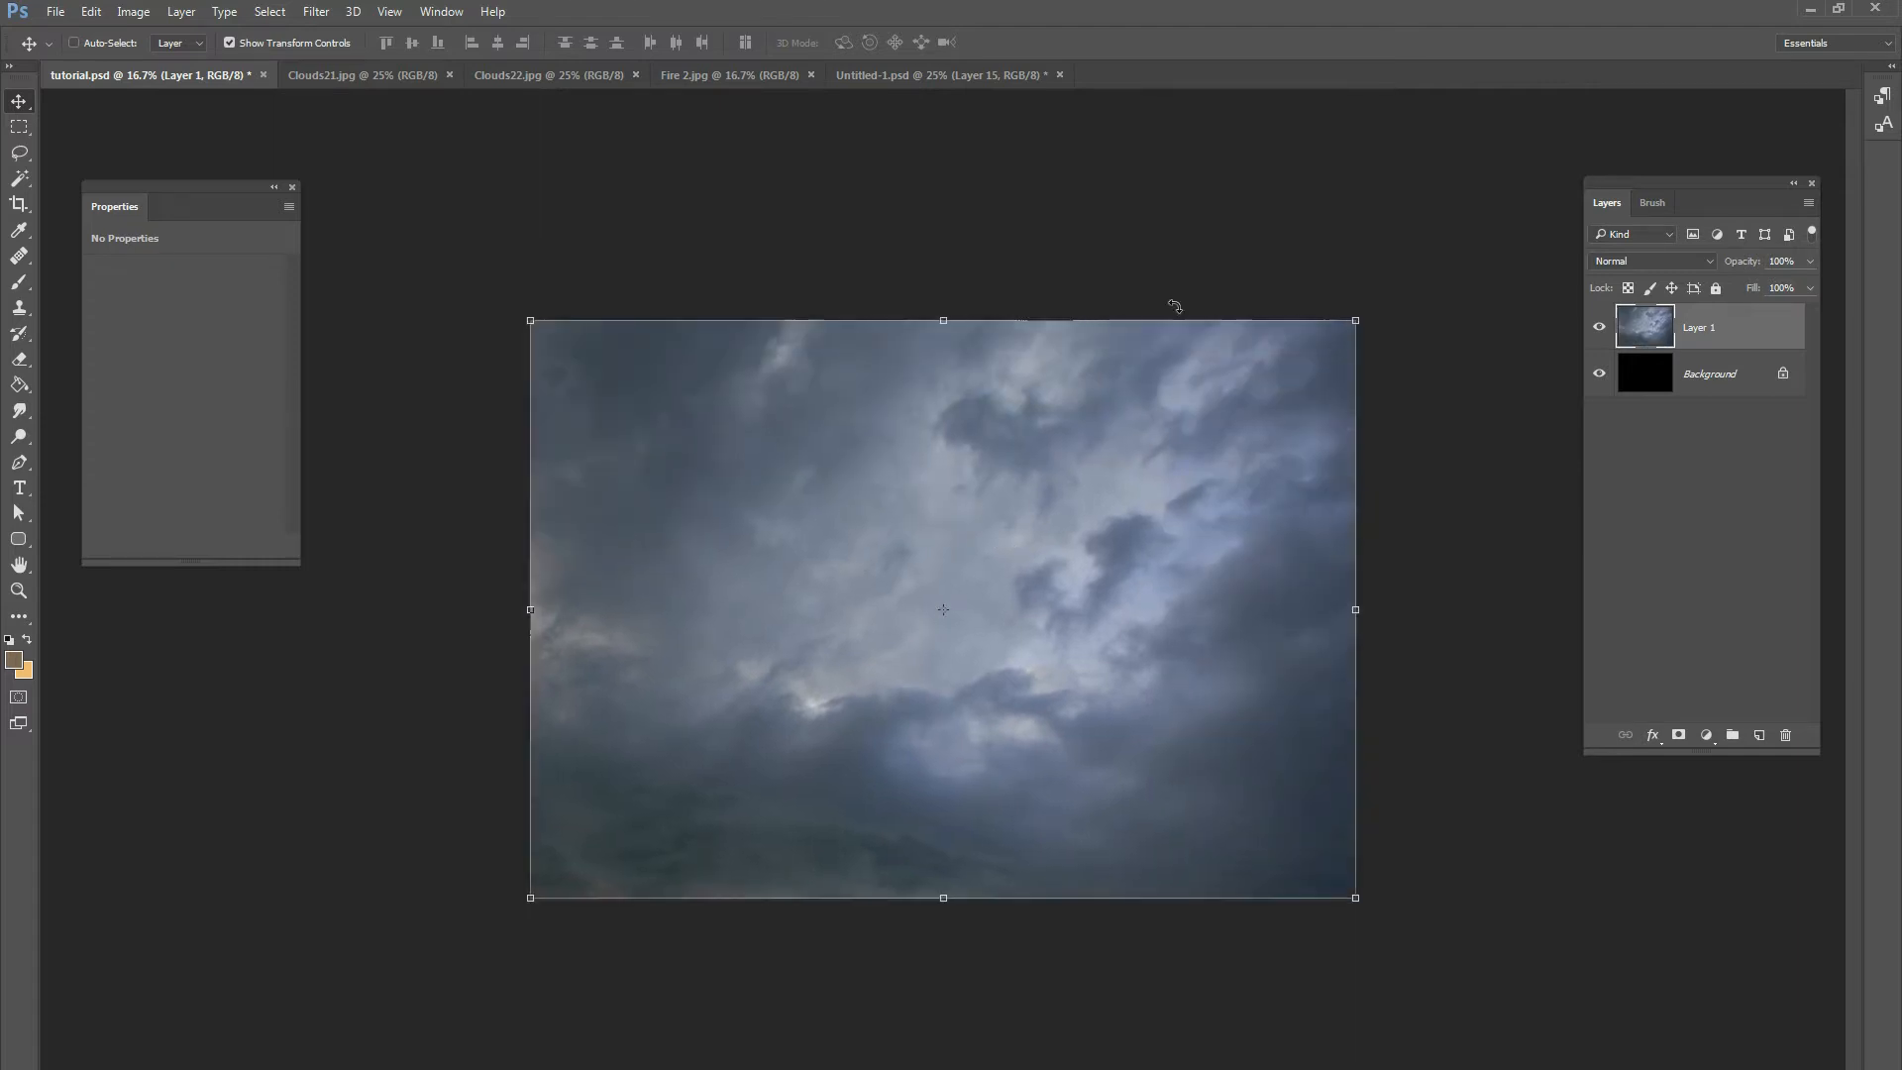
Rename the sky layer above the background as "clouds".
click(1731, 385)
click(1700, 340)
double_click(1702, 329)
text(clouds)
key(Return)
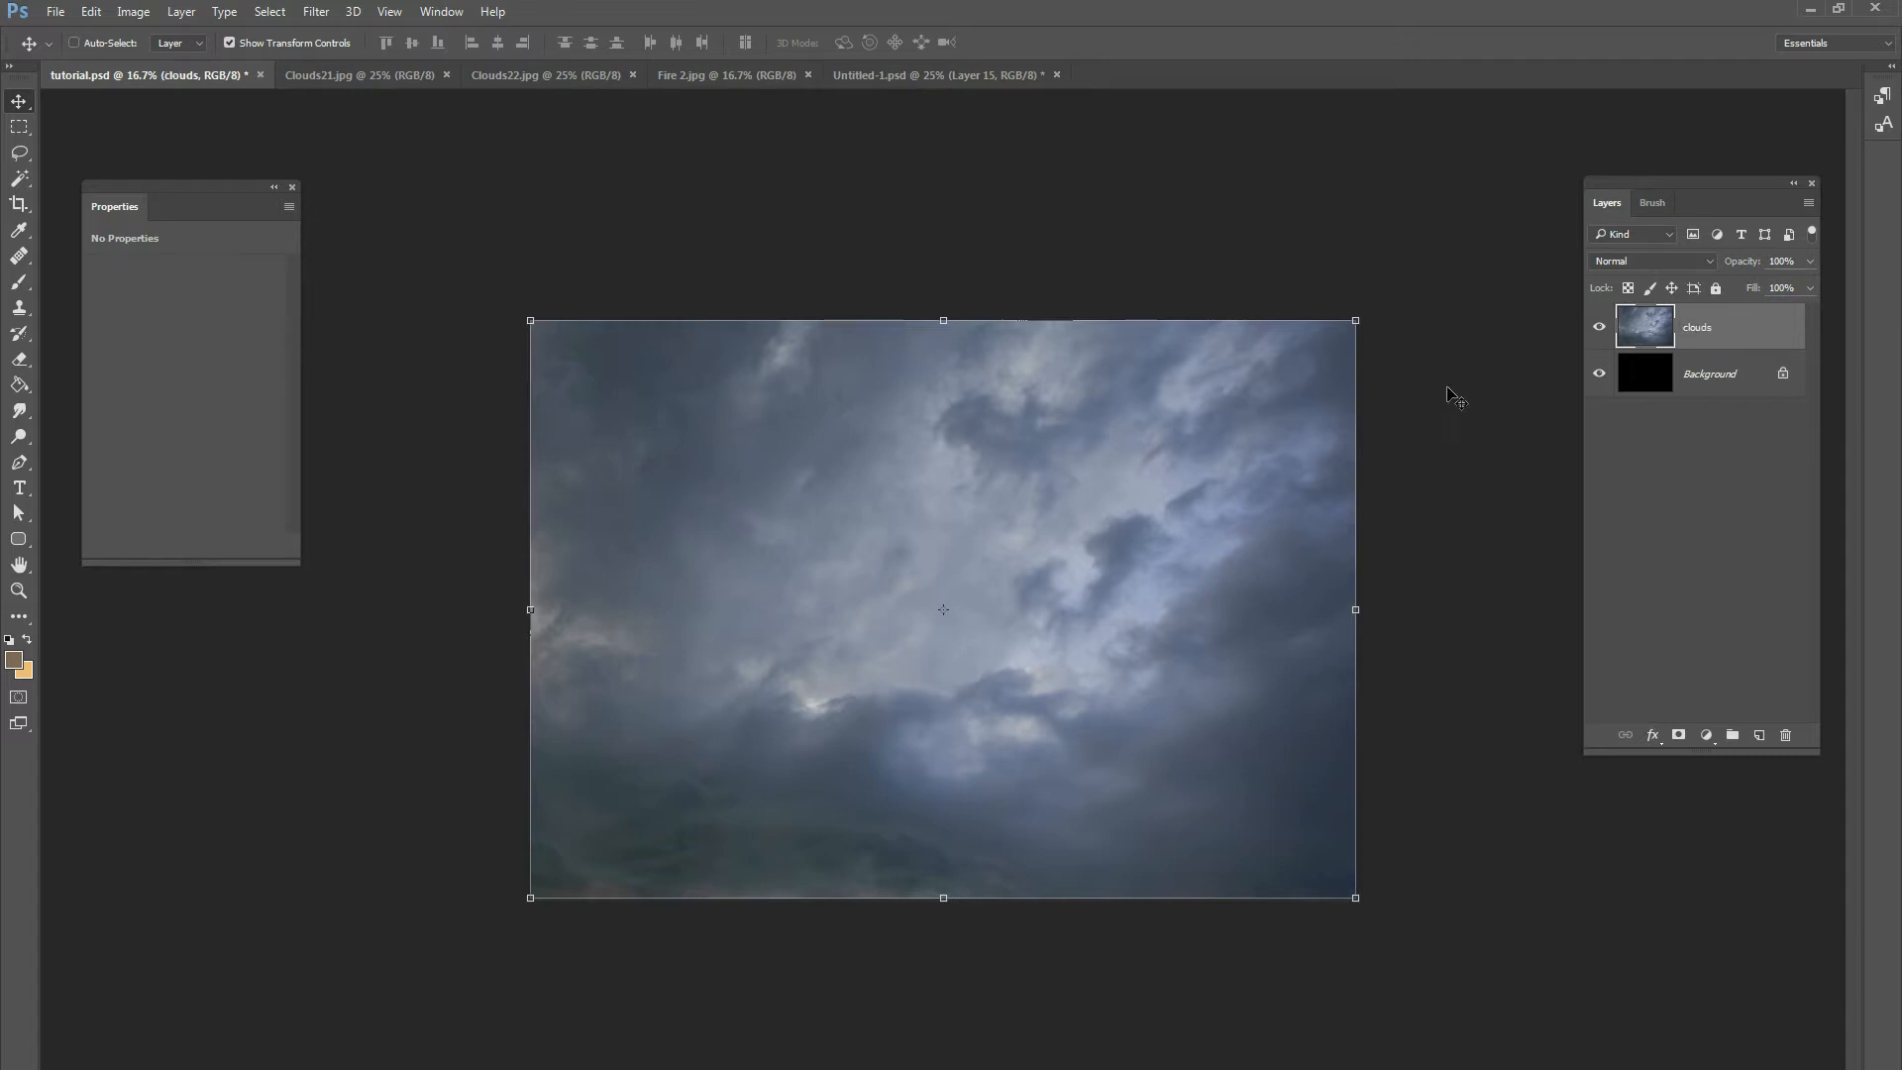
Lower the clouds layer's opacity to 50% so the black background darkens the sky.
drag(1708, 204, 1671, 182)
key(ctrl+plus)
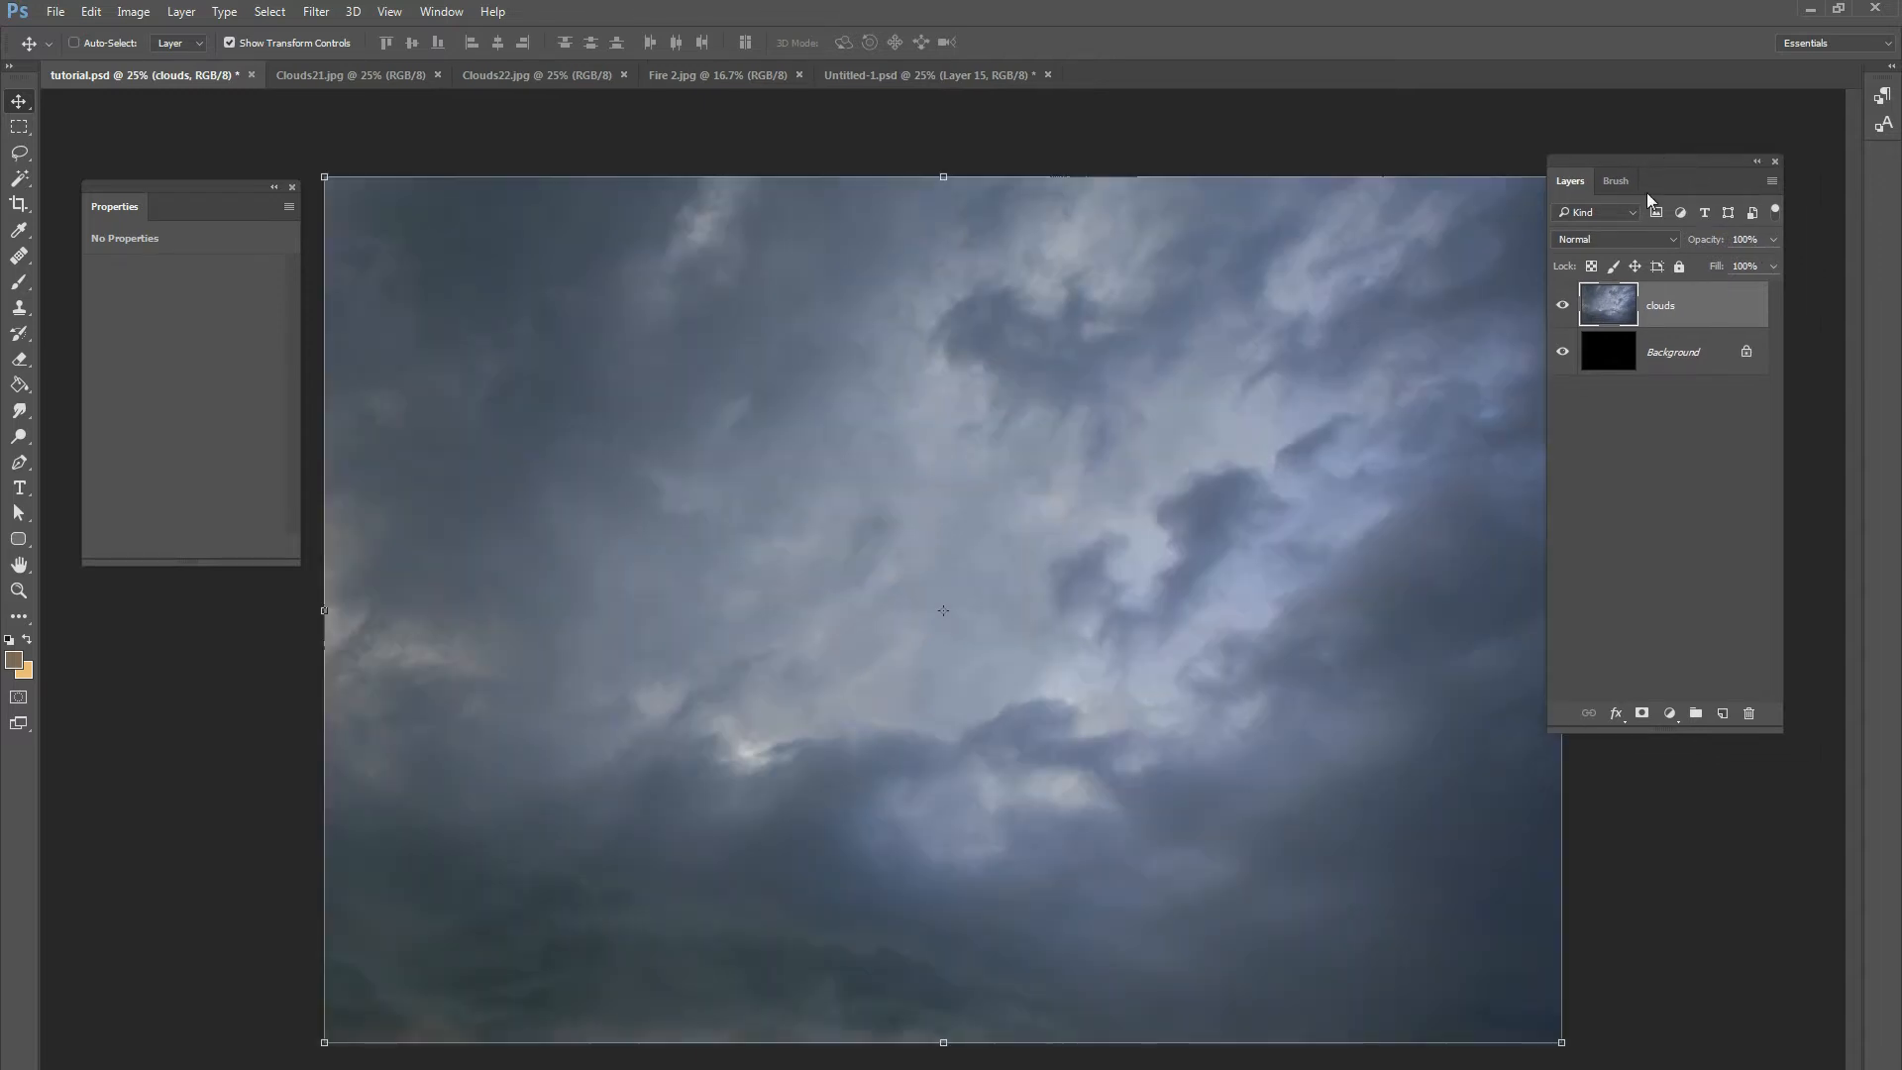
drag(1613, 162, 1668, 144)
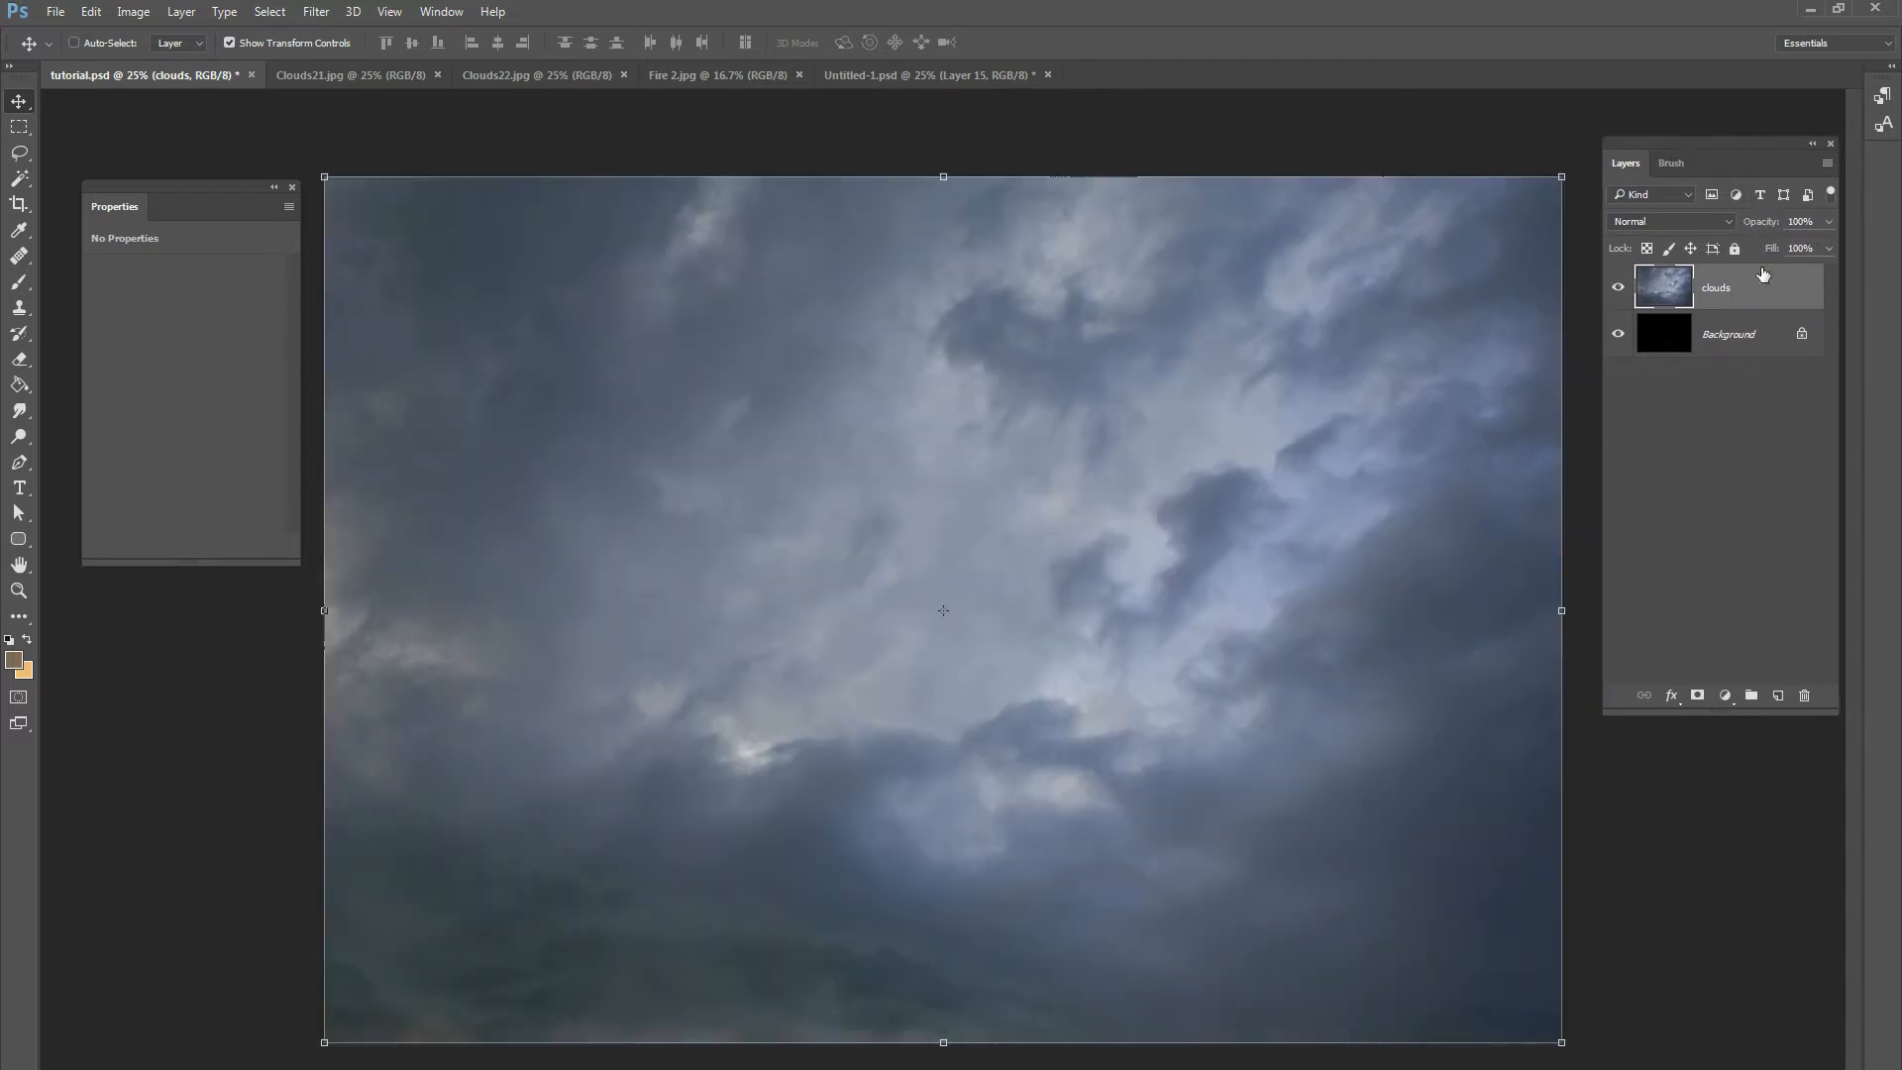
drag(1776, 248, 1774, 248)
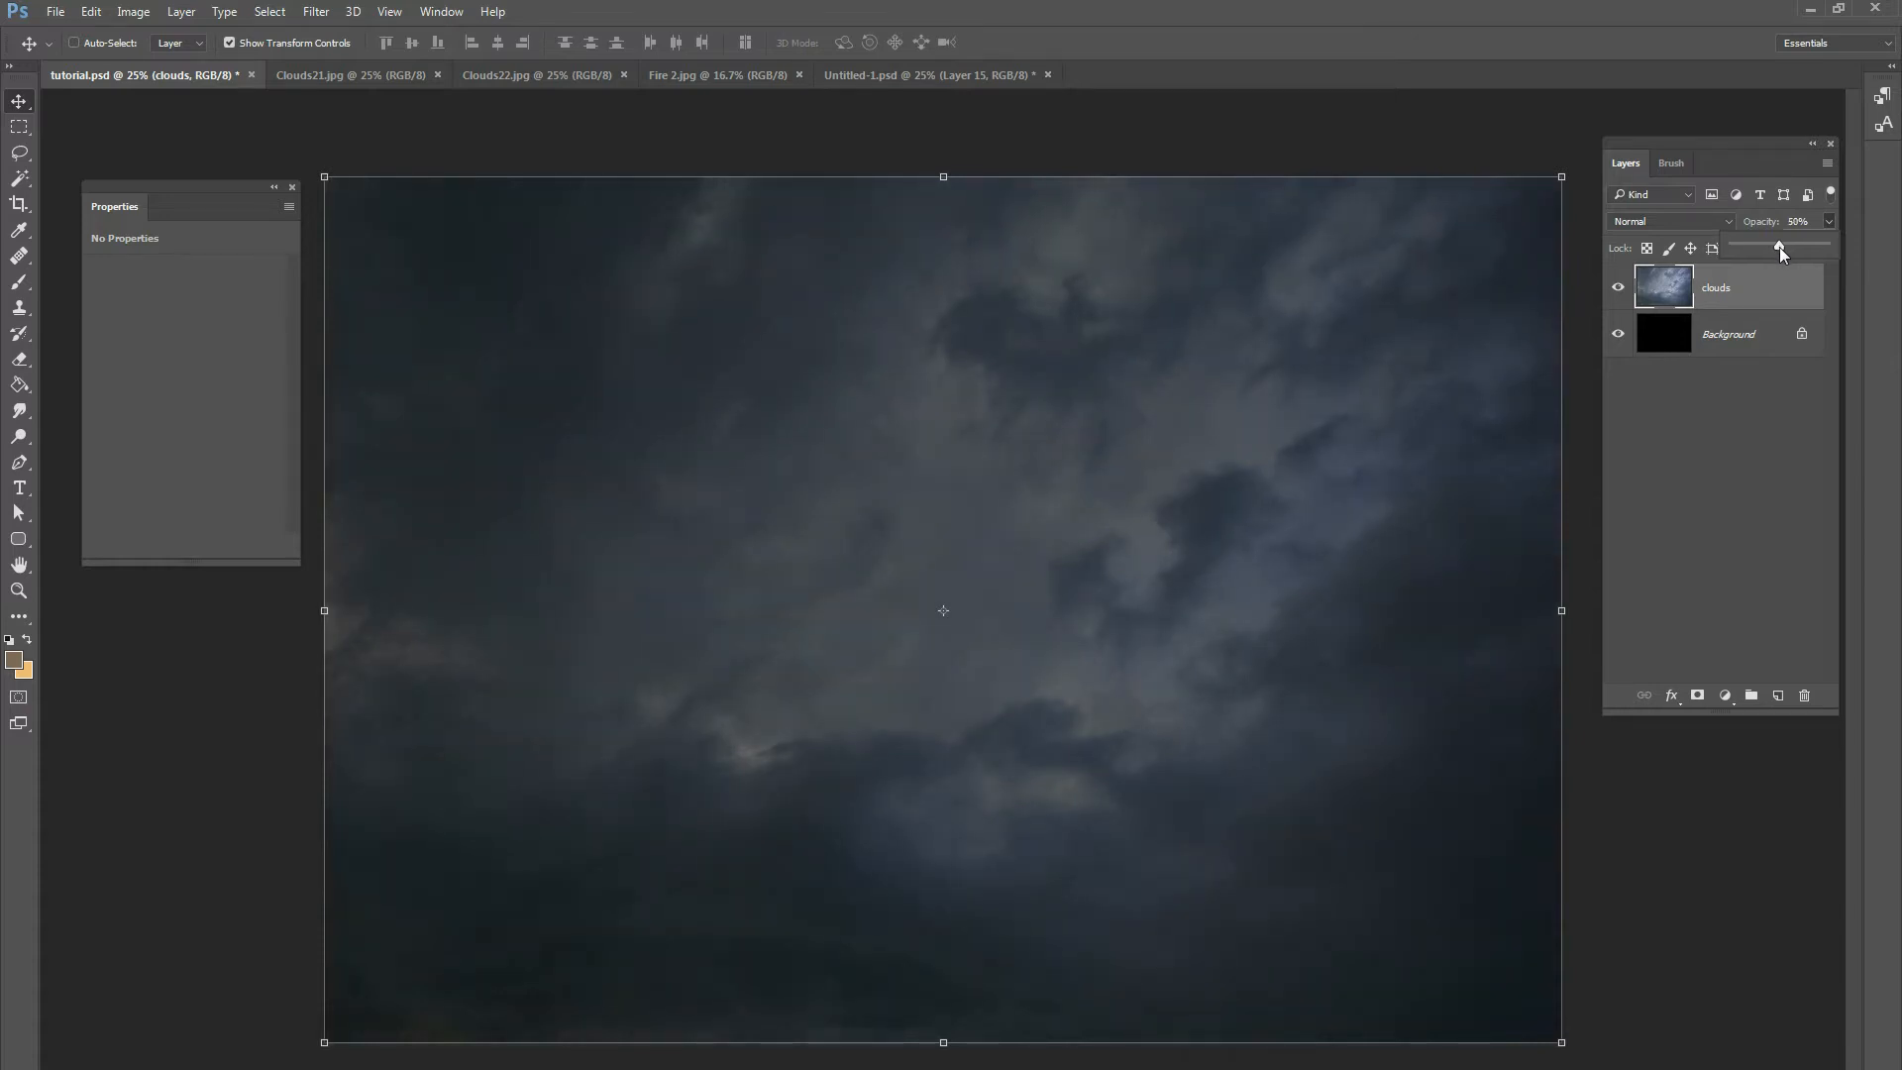
click(1742, 334)
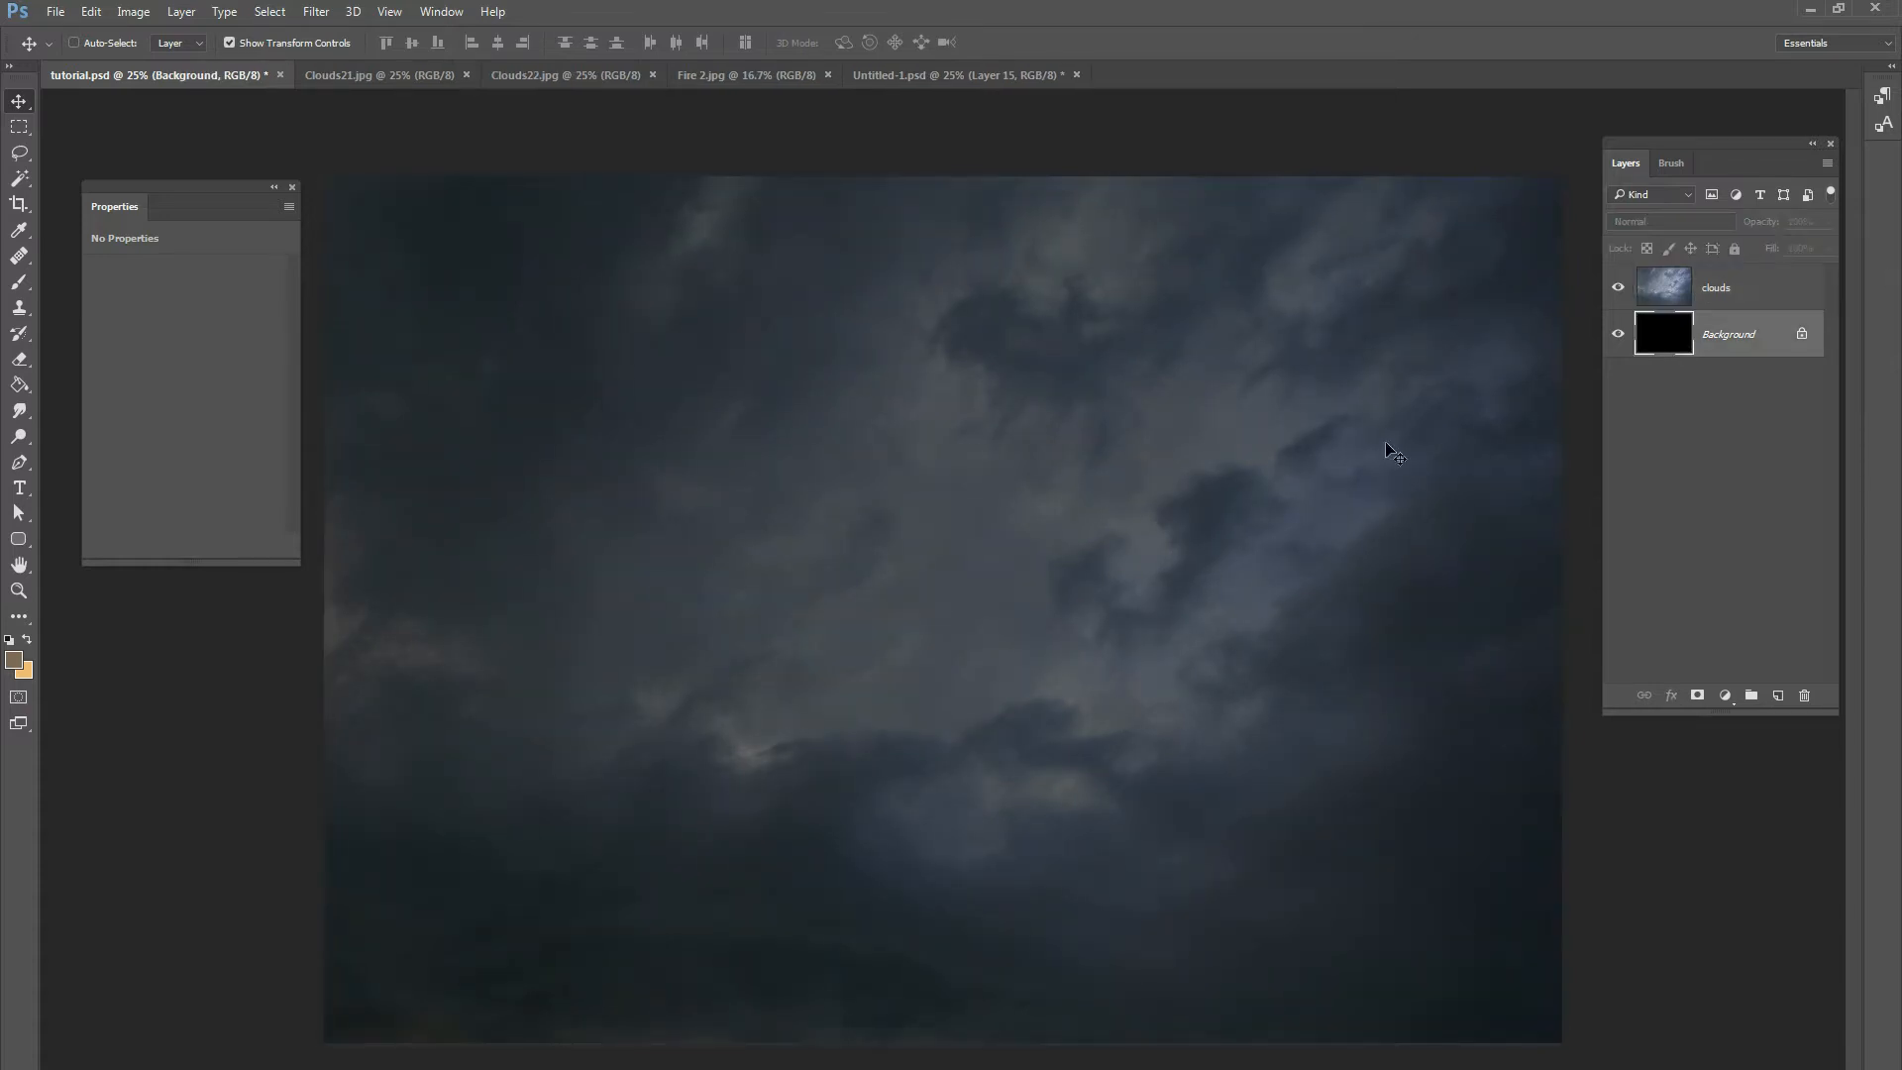
click(1747, 303)
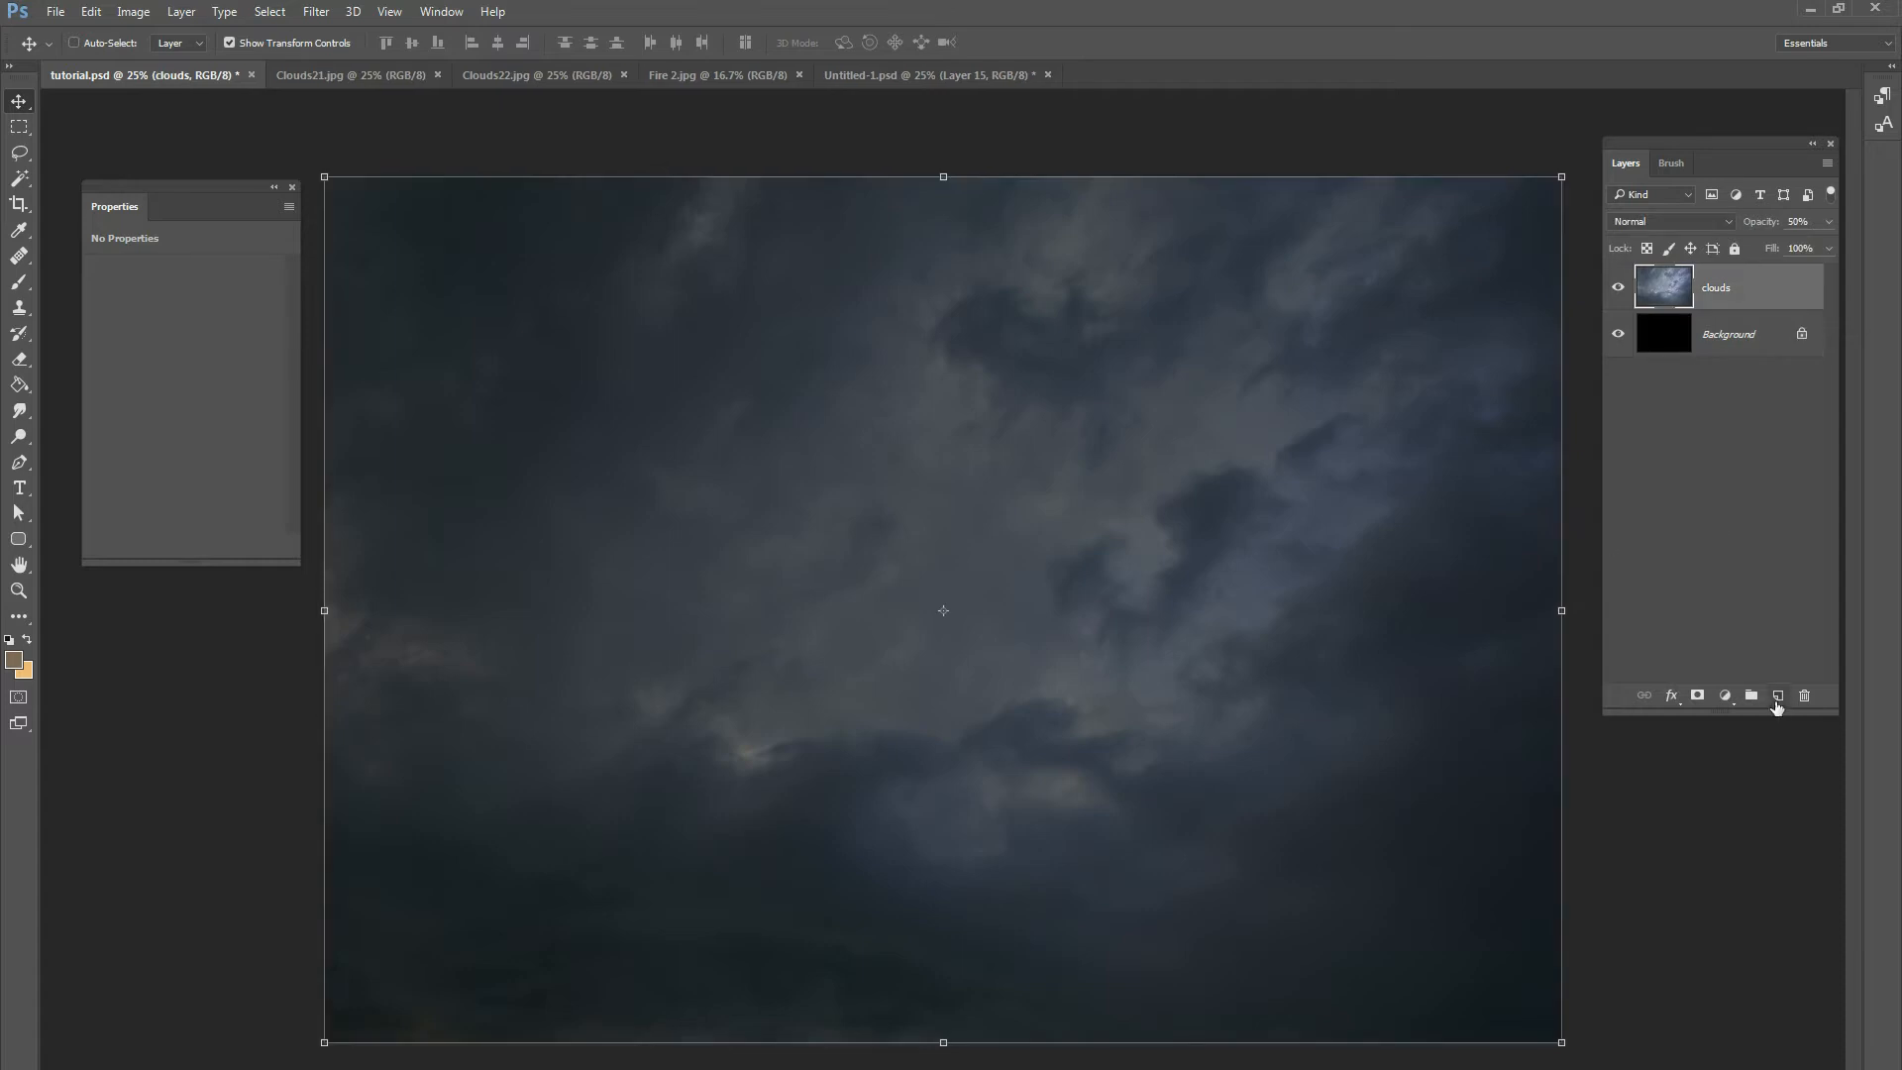
Add a new empty layer above the clouds and name it "sun".
click(1779, 695)
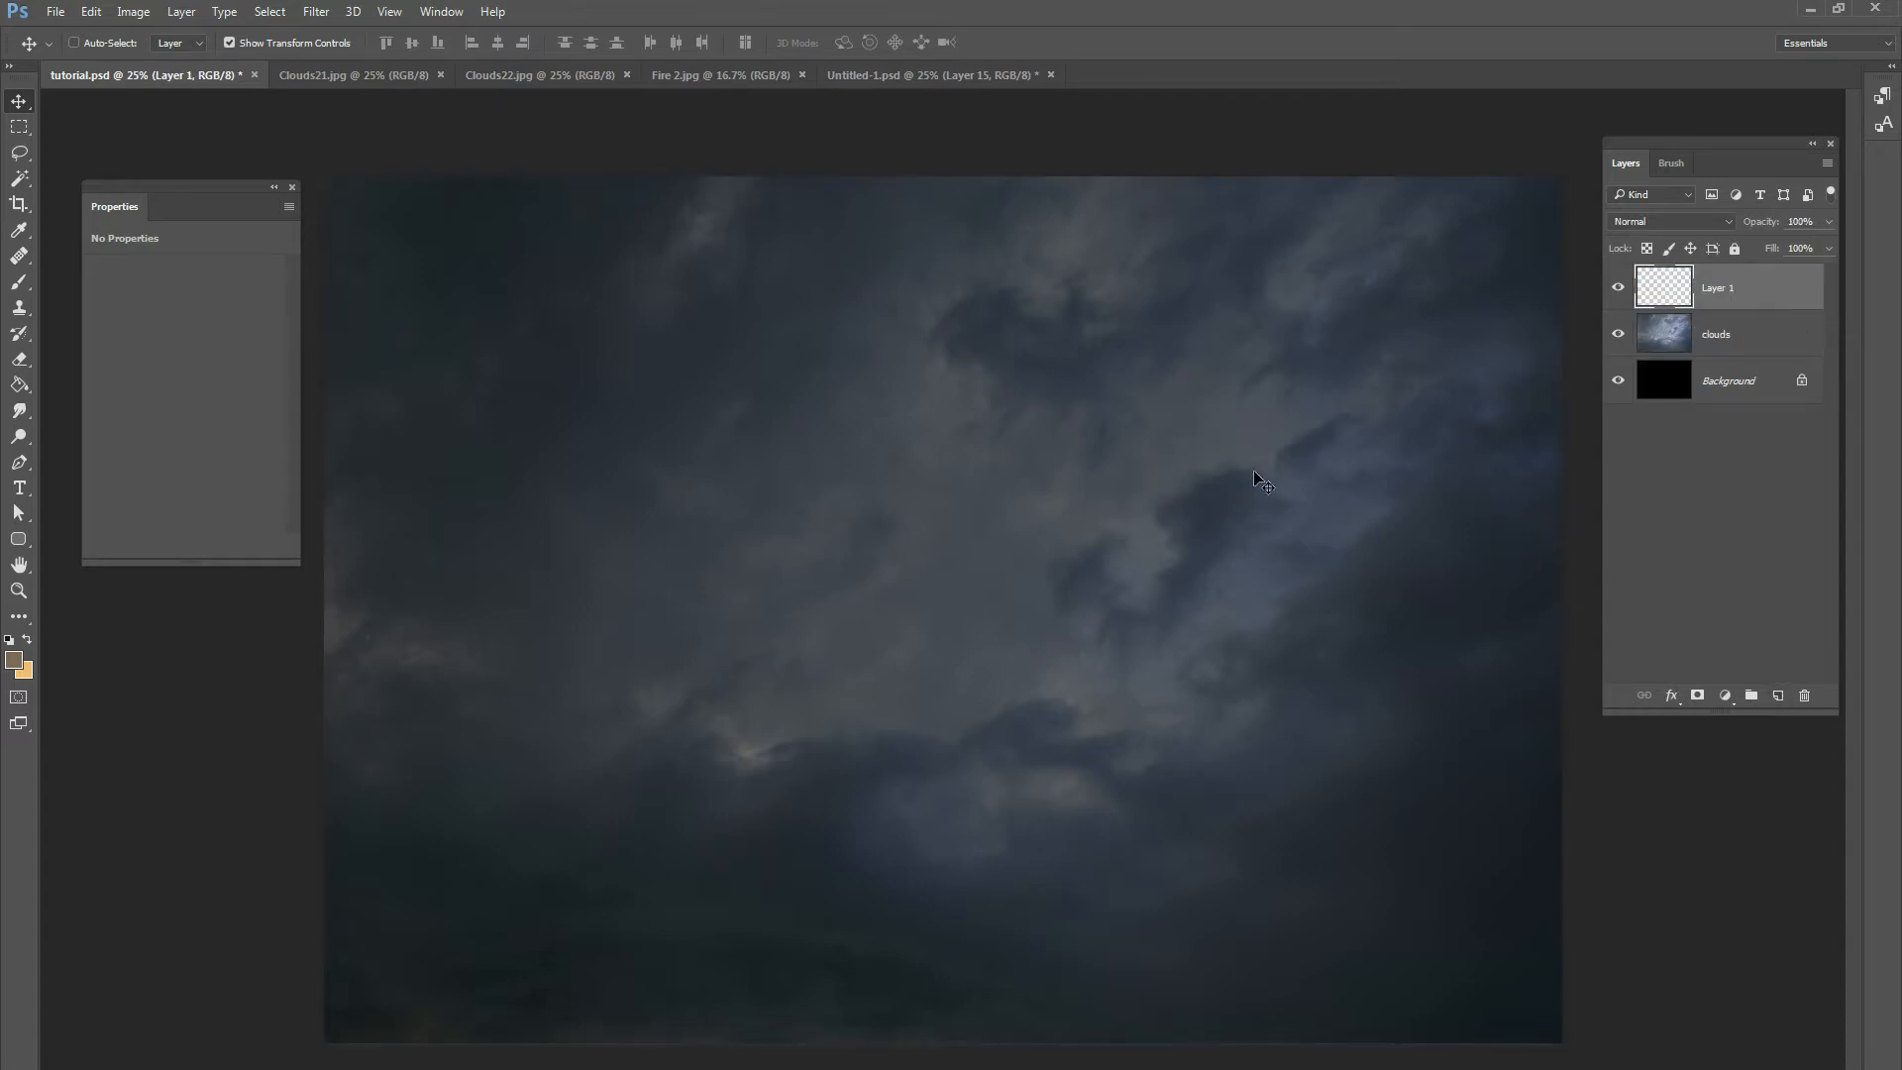
double_click(1711, 290)
text(sun)
key(Return)
Make a large circular selection at the center of the canvas with the Elliptical Marquee tool.
right_click(19, 127)
click(94, 143)
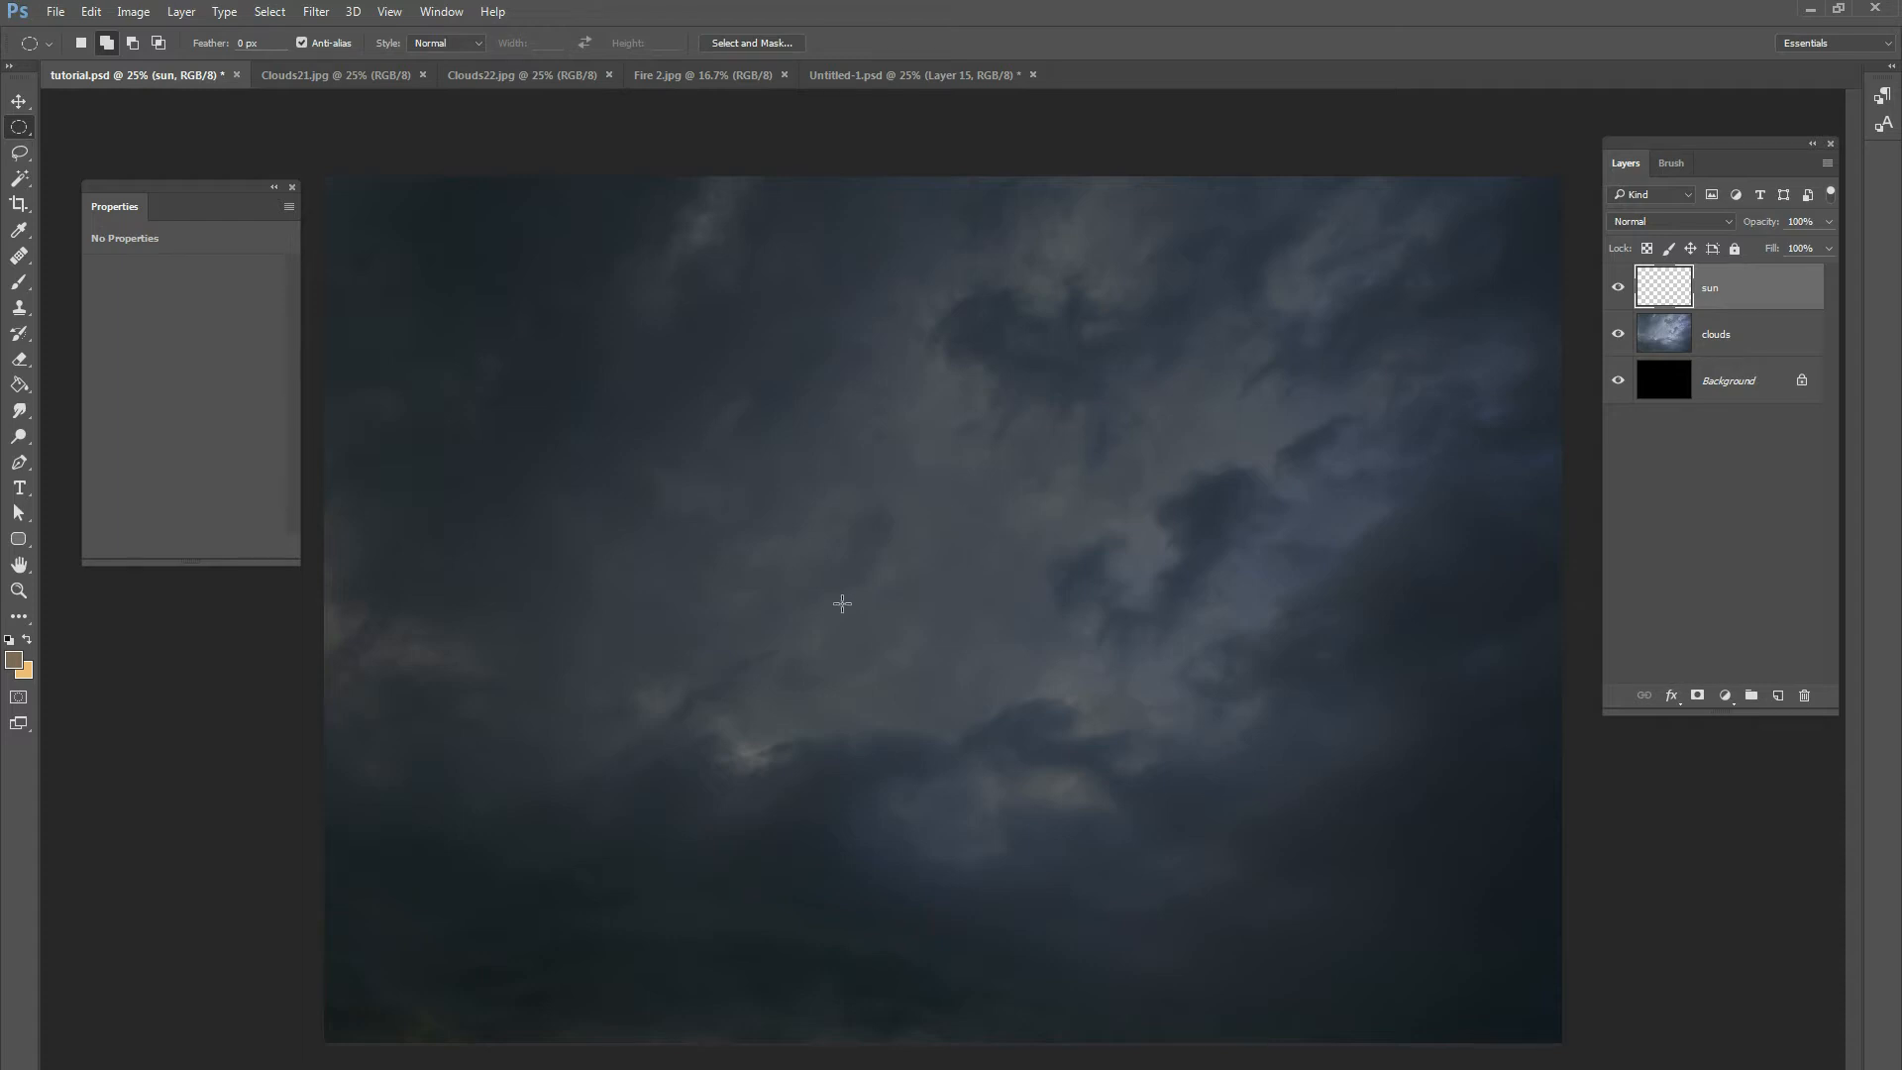
drag(806, 410, 1162, 789)
key(space)
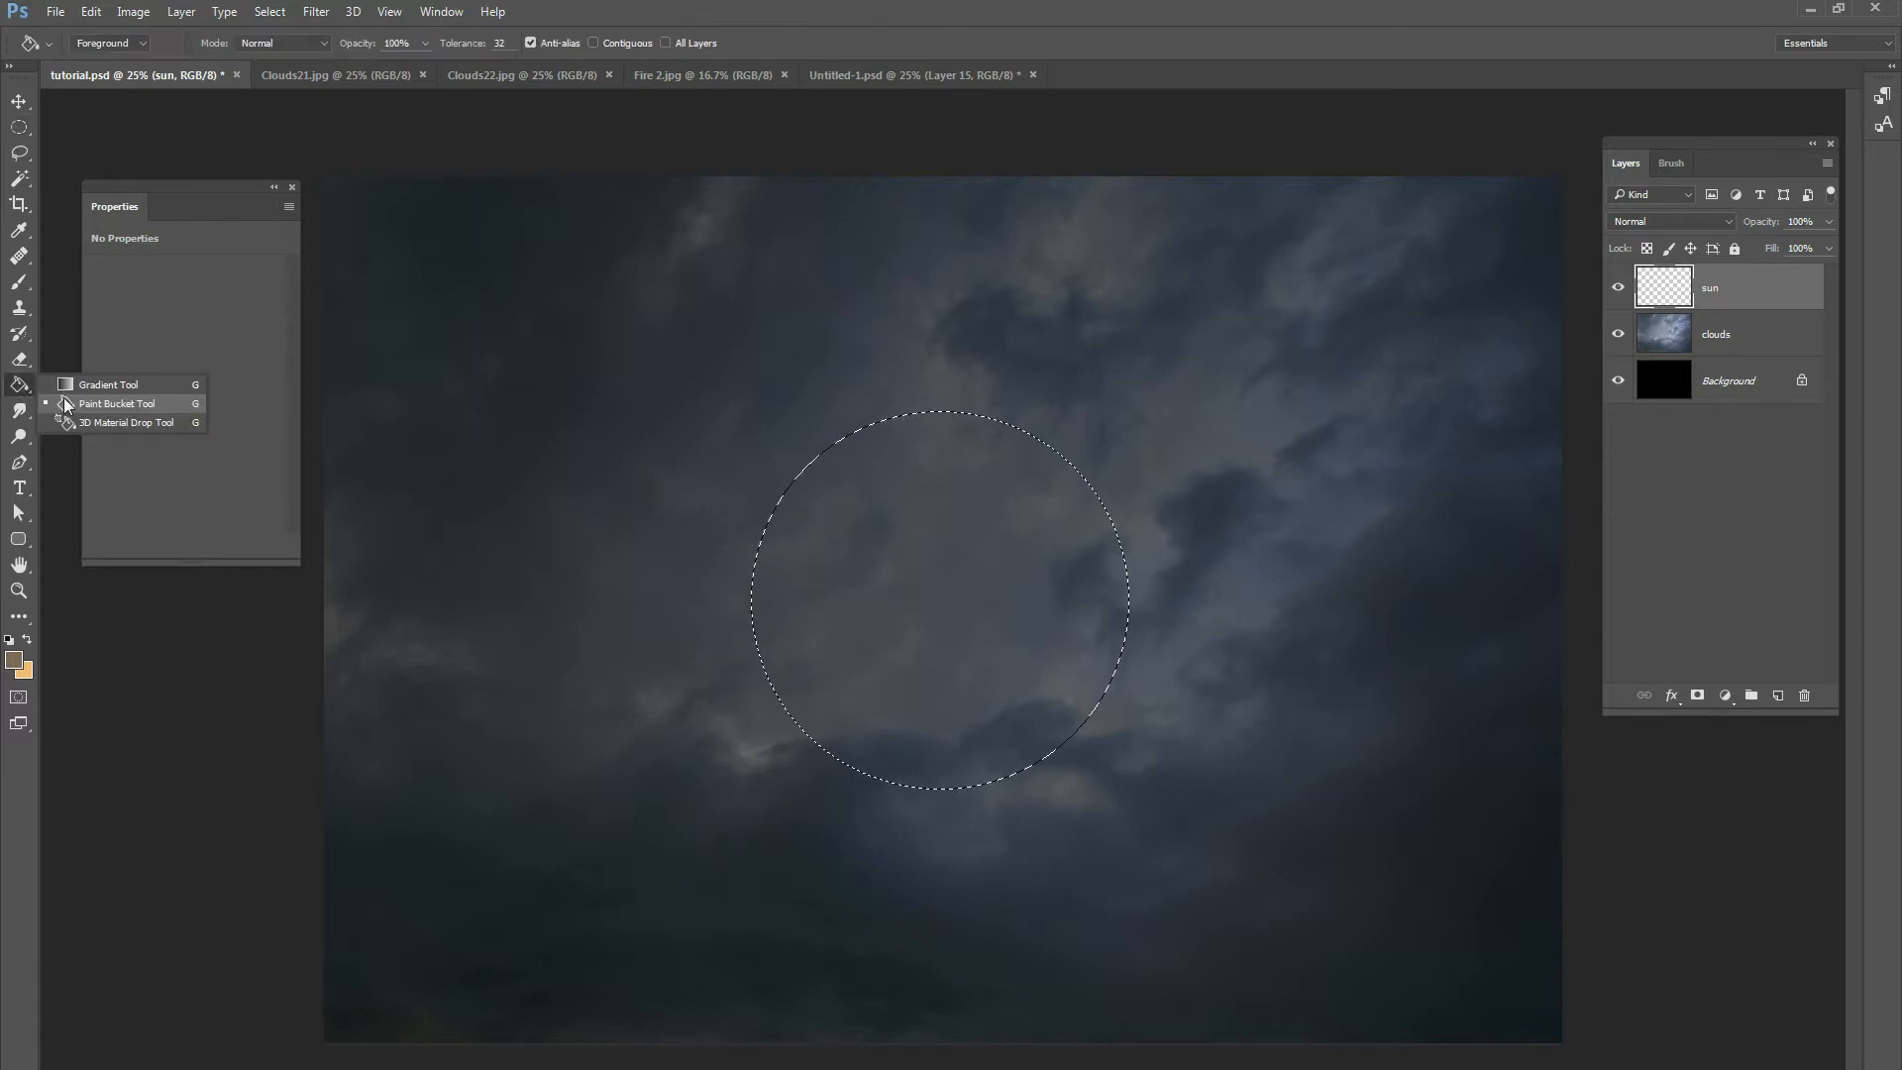
Fill the circular selection on the sun layer with the warm off-white fff8f1, and deselect.
click(14, 661)
drag(941, 506, 887, 452)
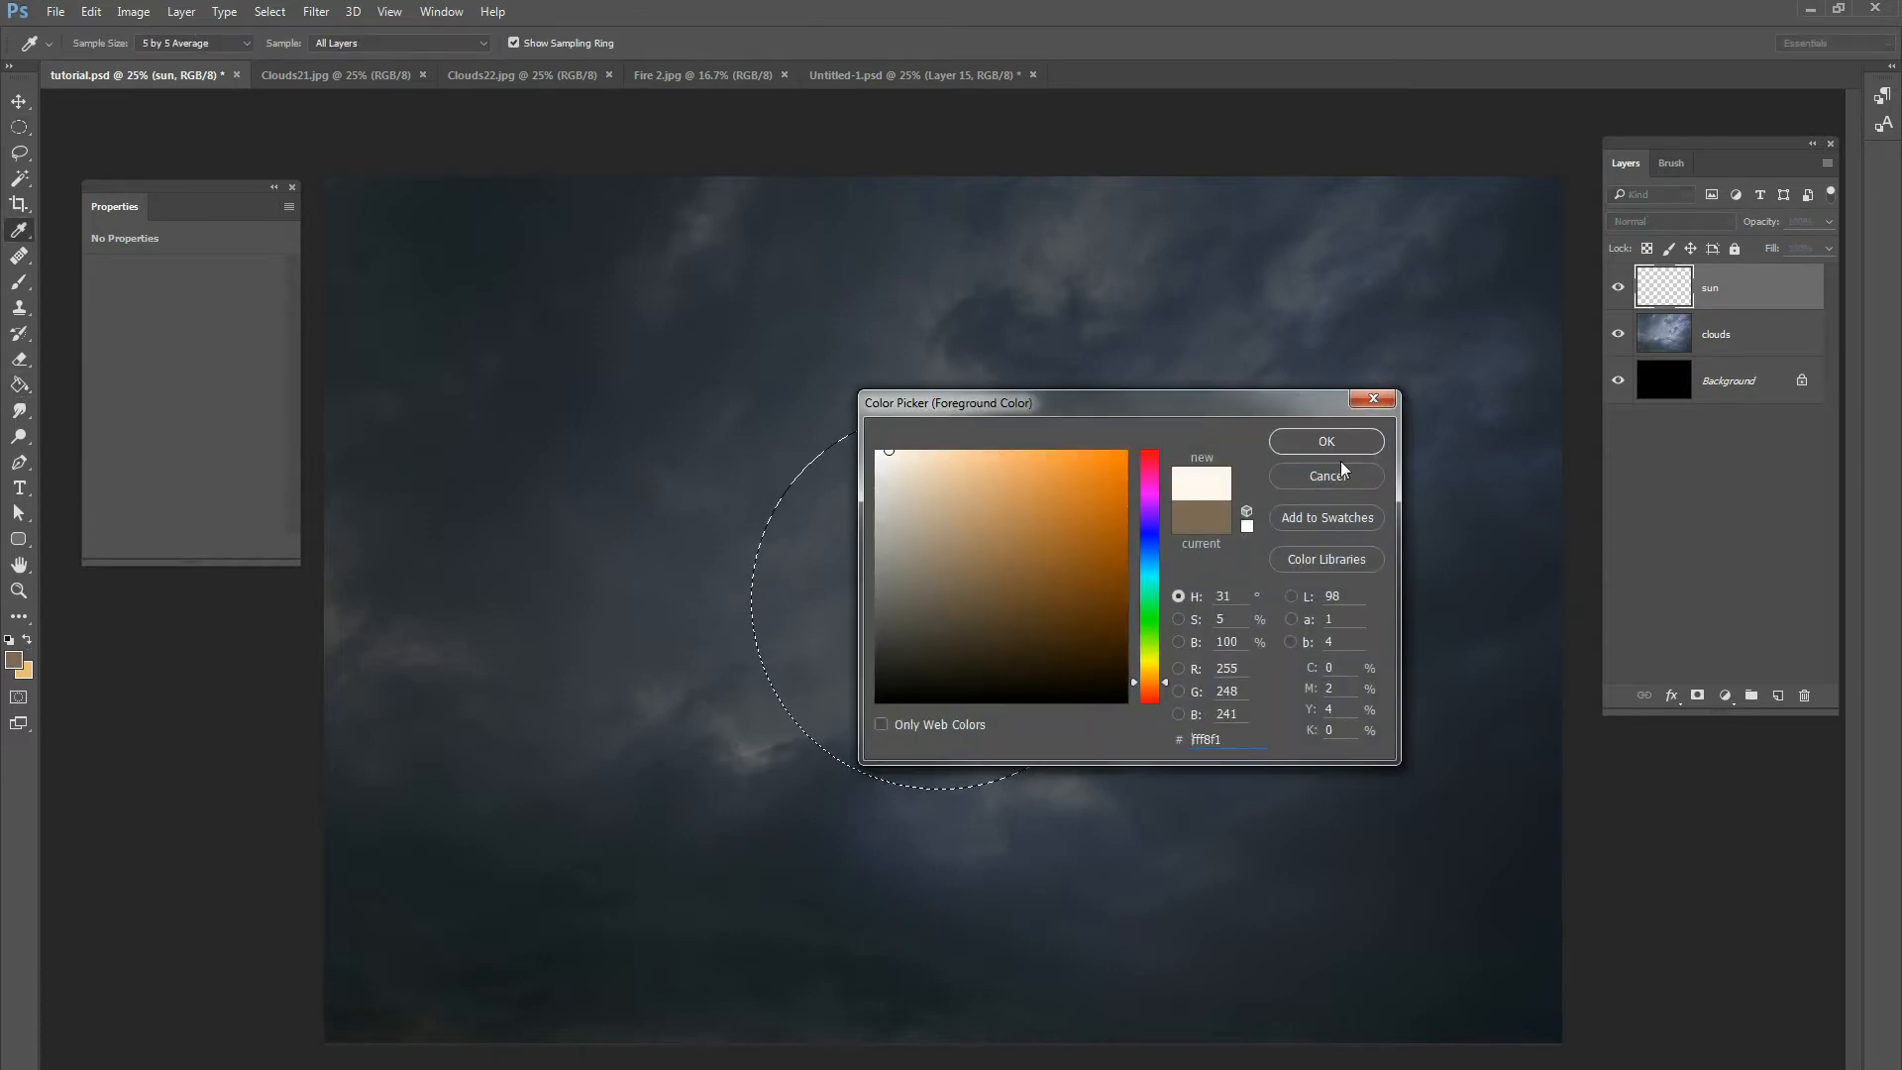
click(1340, 446)
click(966, 525)
click(269, 11)
click(282, 48)
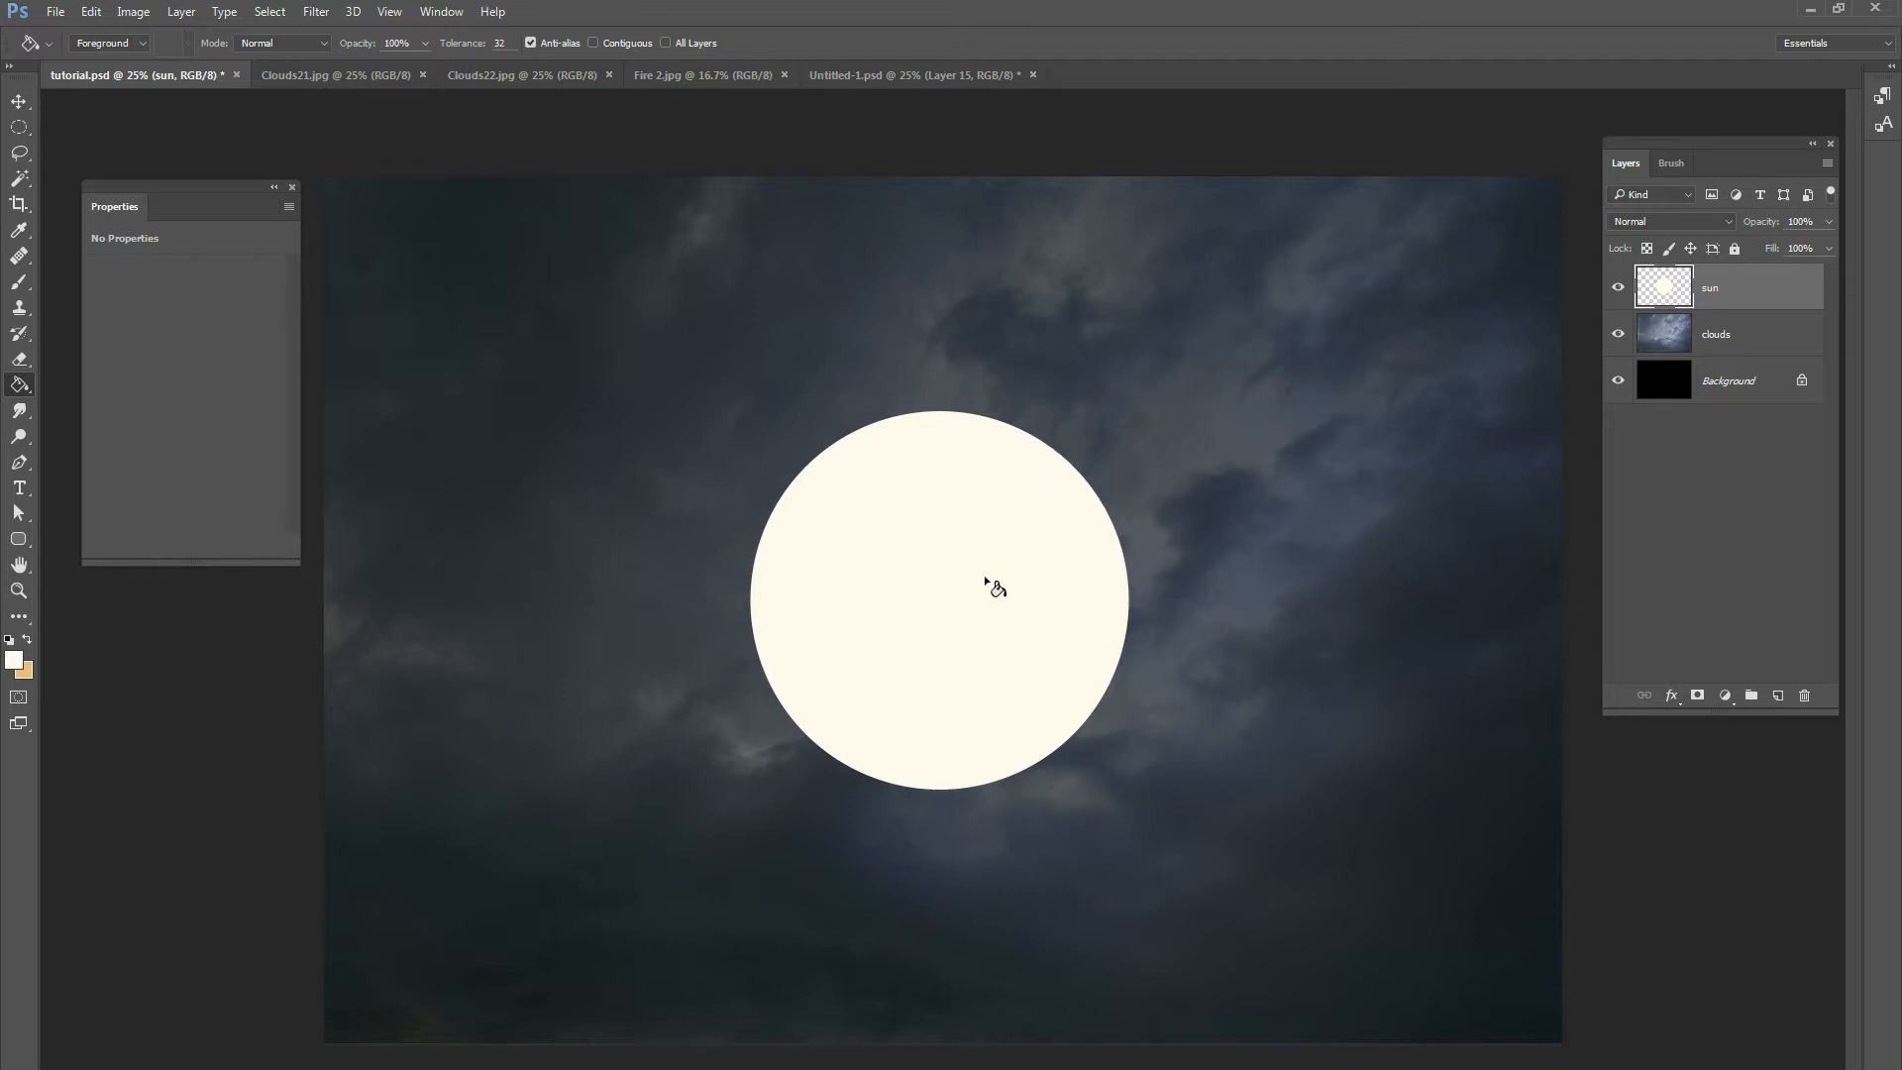
Soften the sun disc's edge with a Gaussian Blur of 40.1 pixels radius.
click(19, 103)
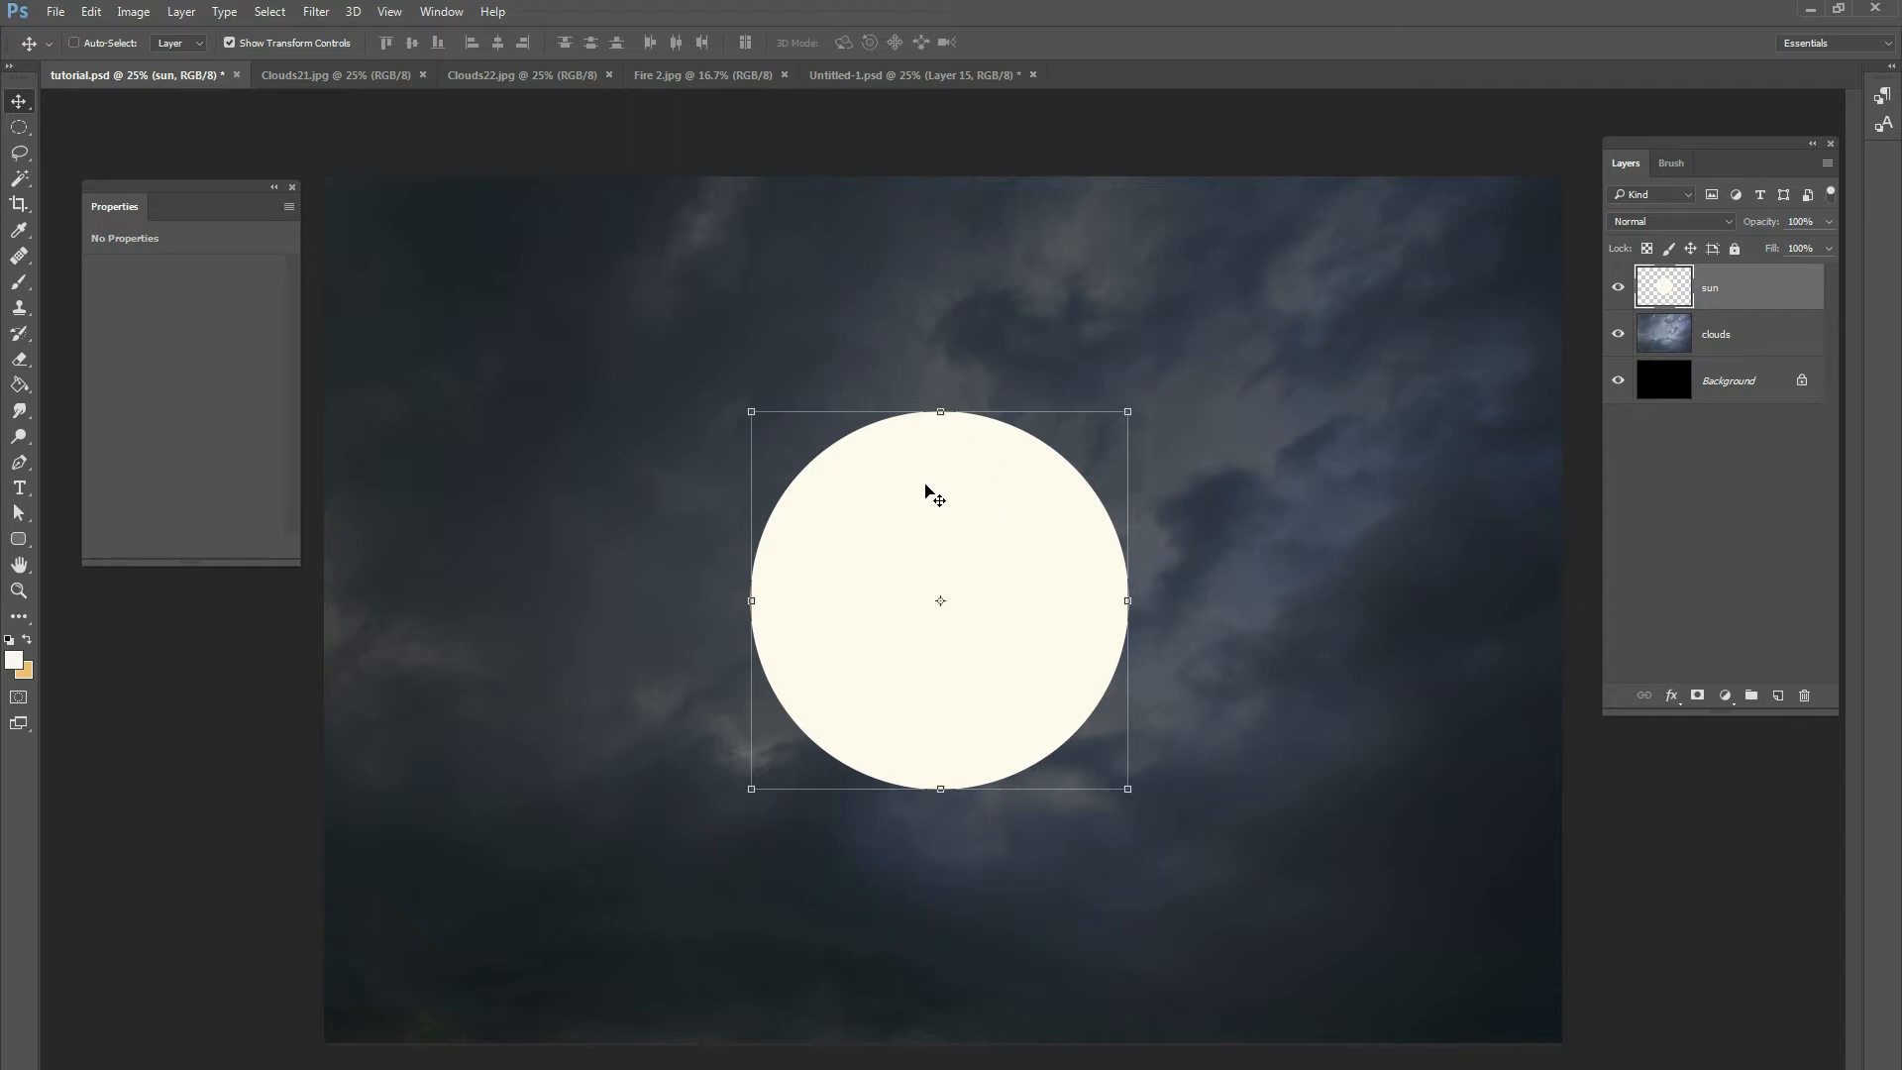
click(316, 11)
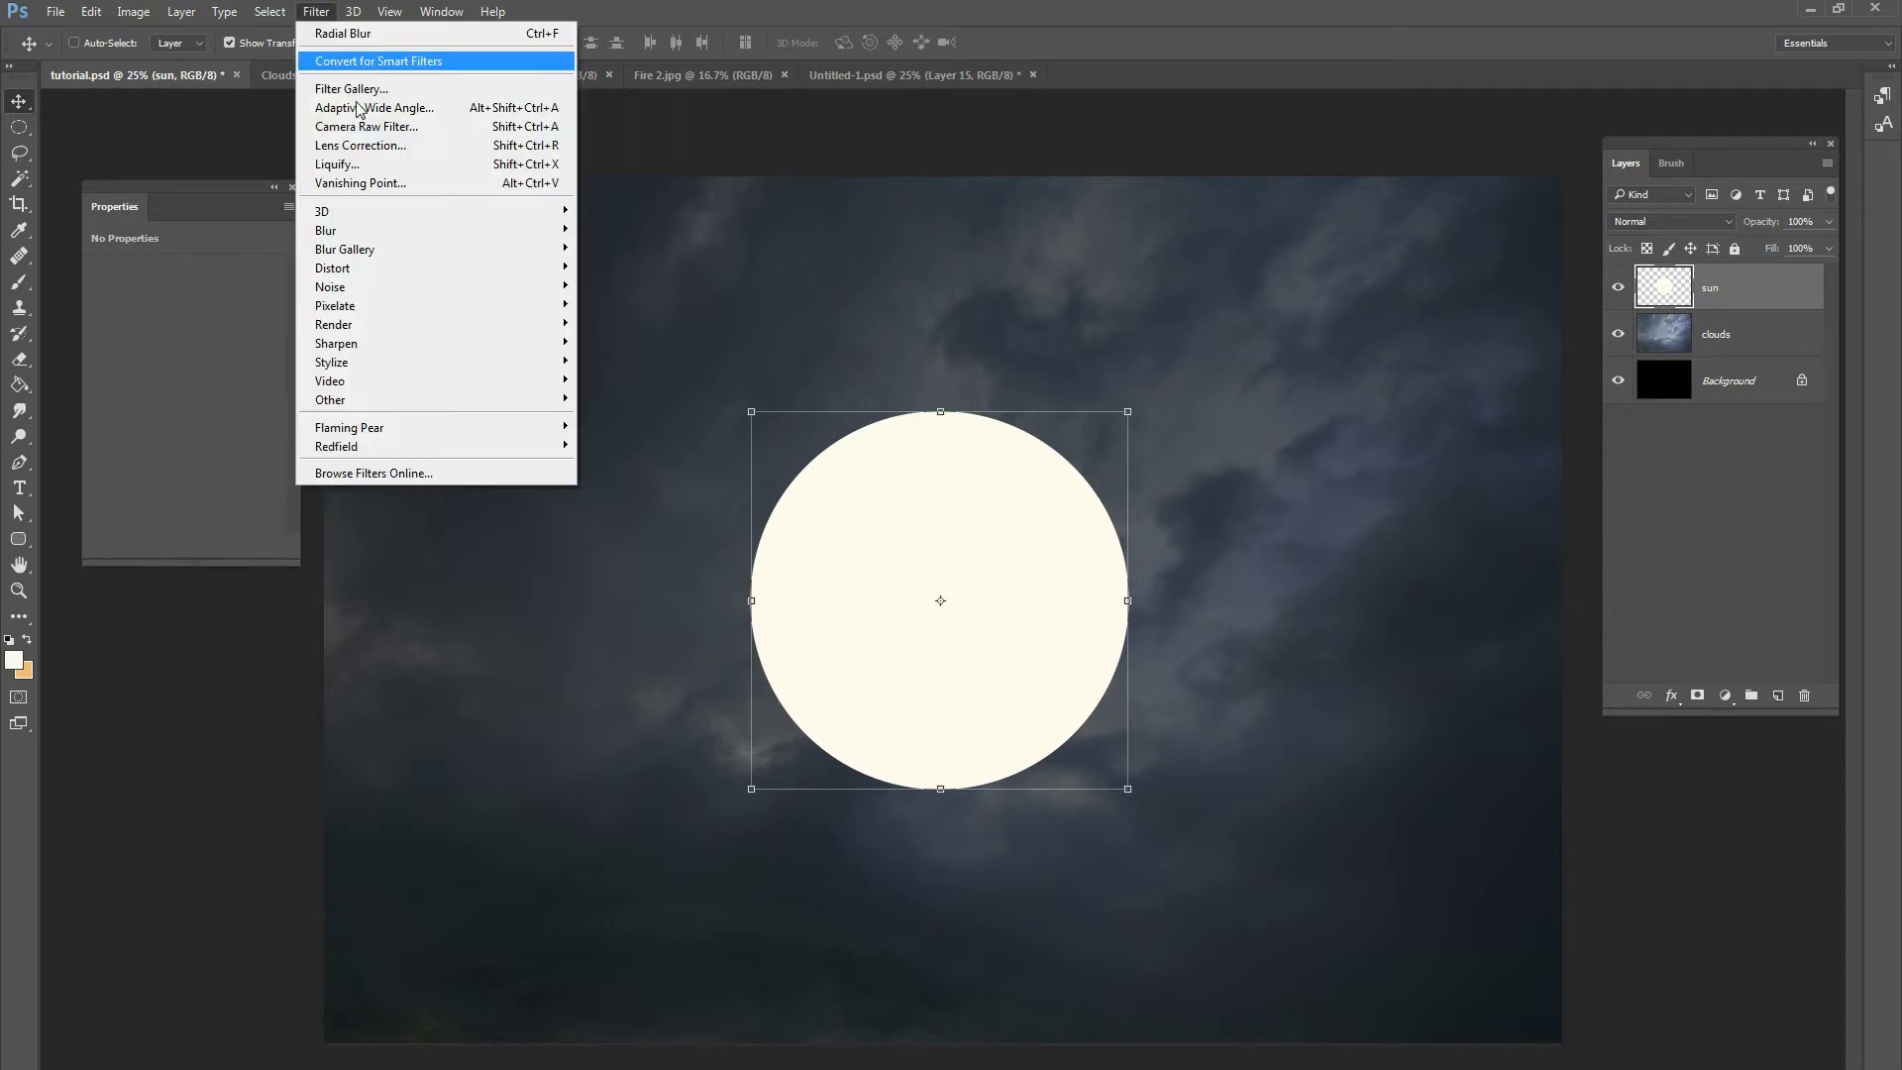
mouse_move(417, 232)
click(238, 304)
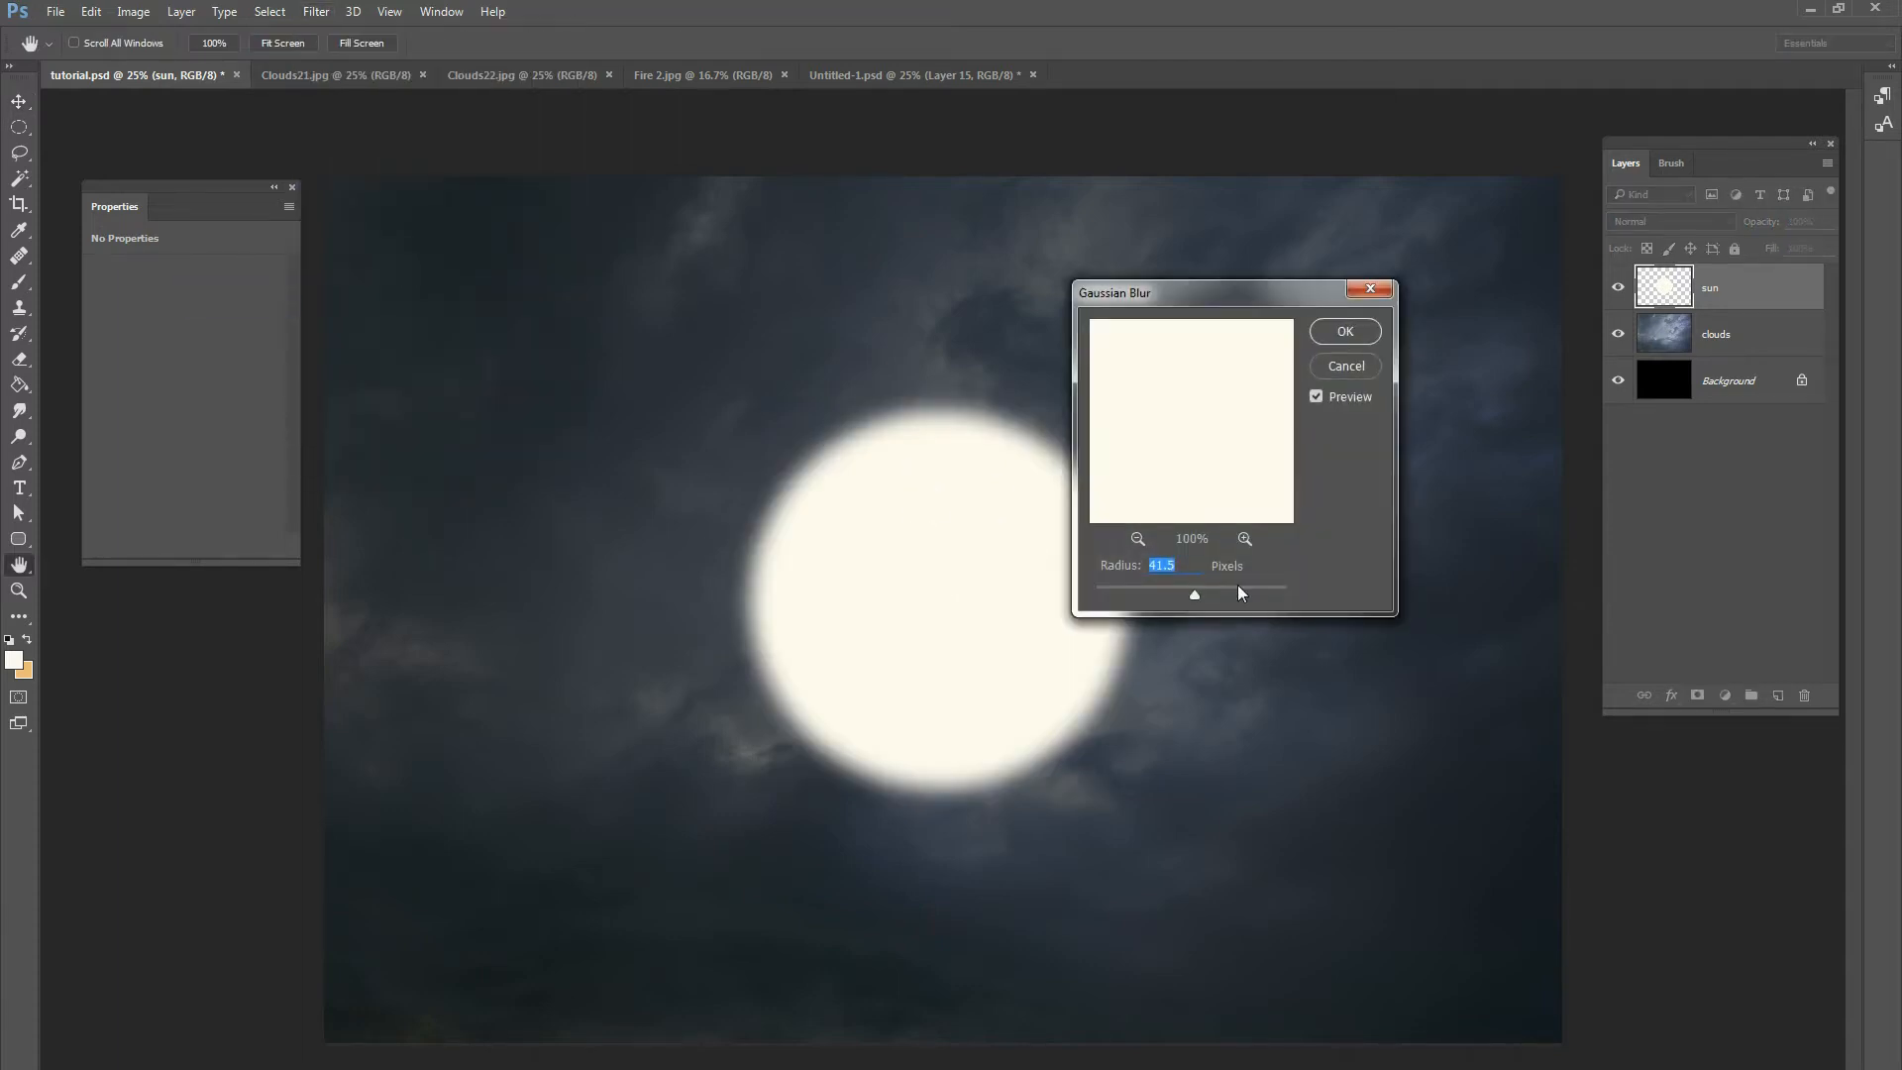
mouse_move(1197, 595)
mouse_down()
mouse_move(1175, 594)
mouse_move(1262, 600)
mouse_move(1192, 591)
mouse_up()
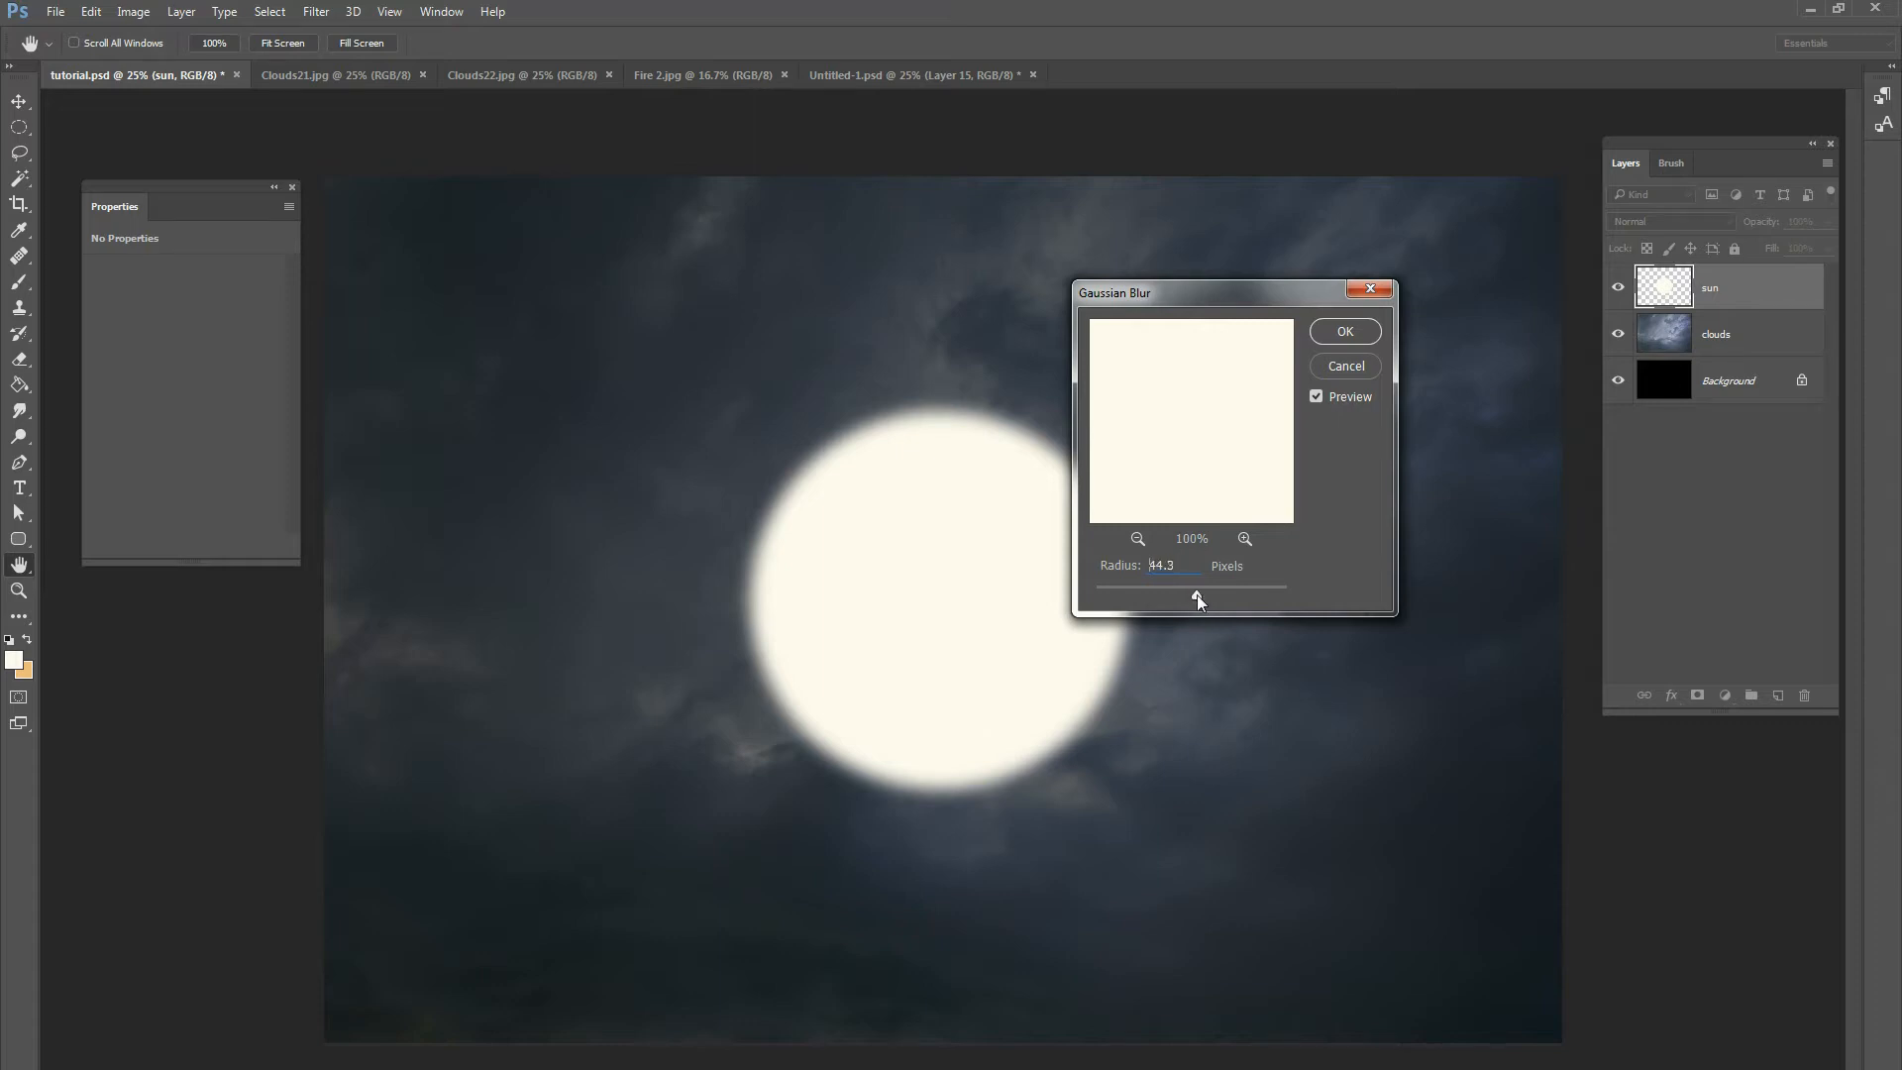
click(1365, 337)
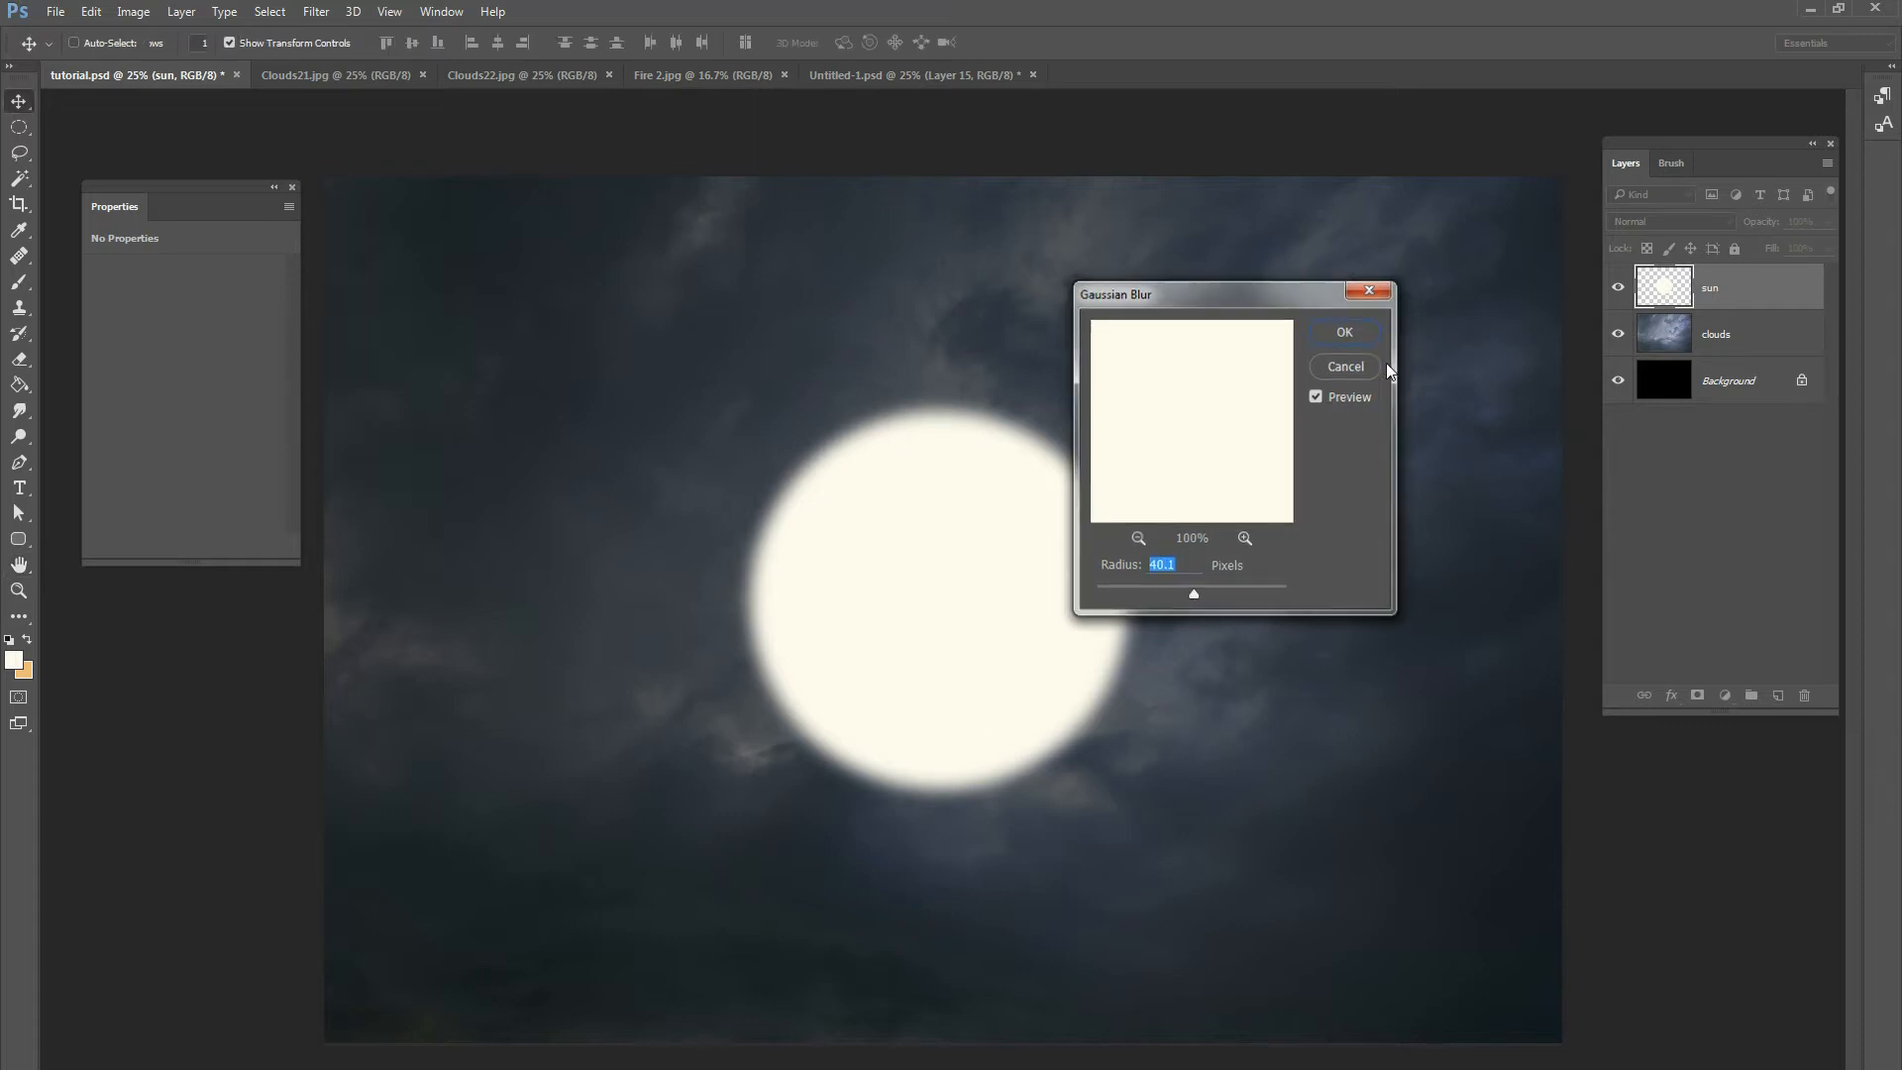
Reduce the sun layer's opacity to 60% so the clouds show through the disc.
key(v)
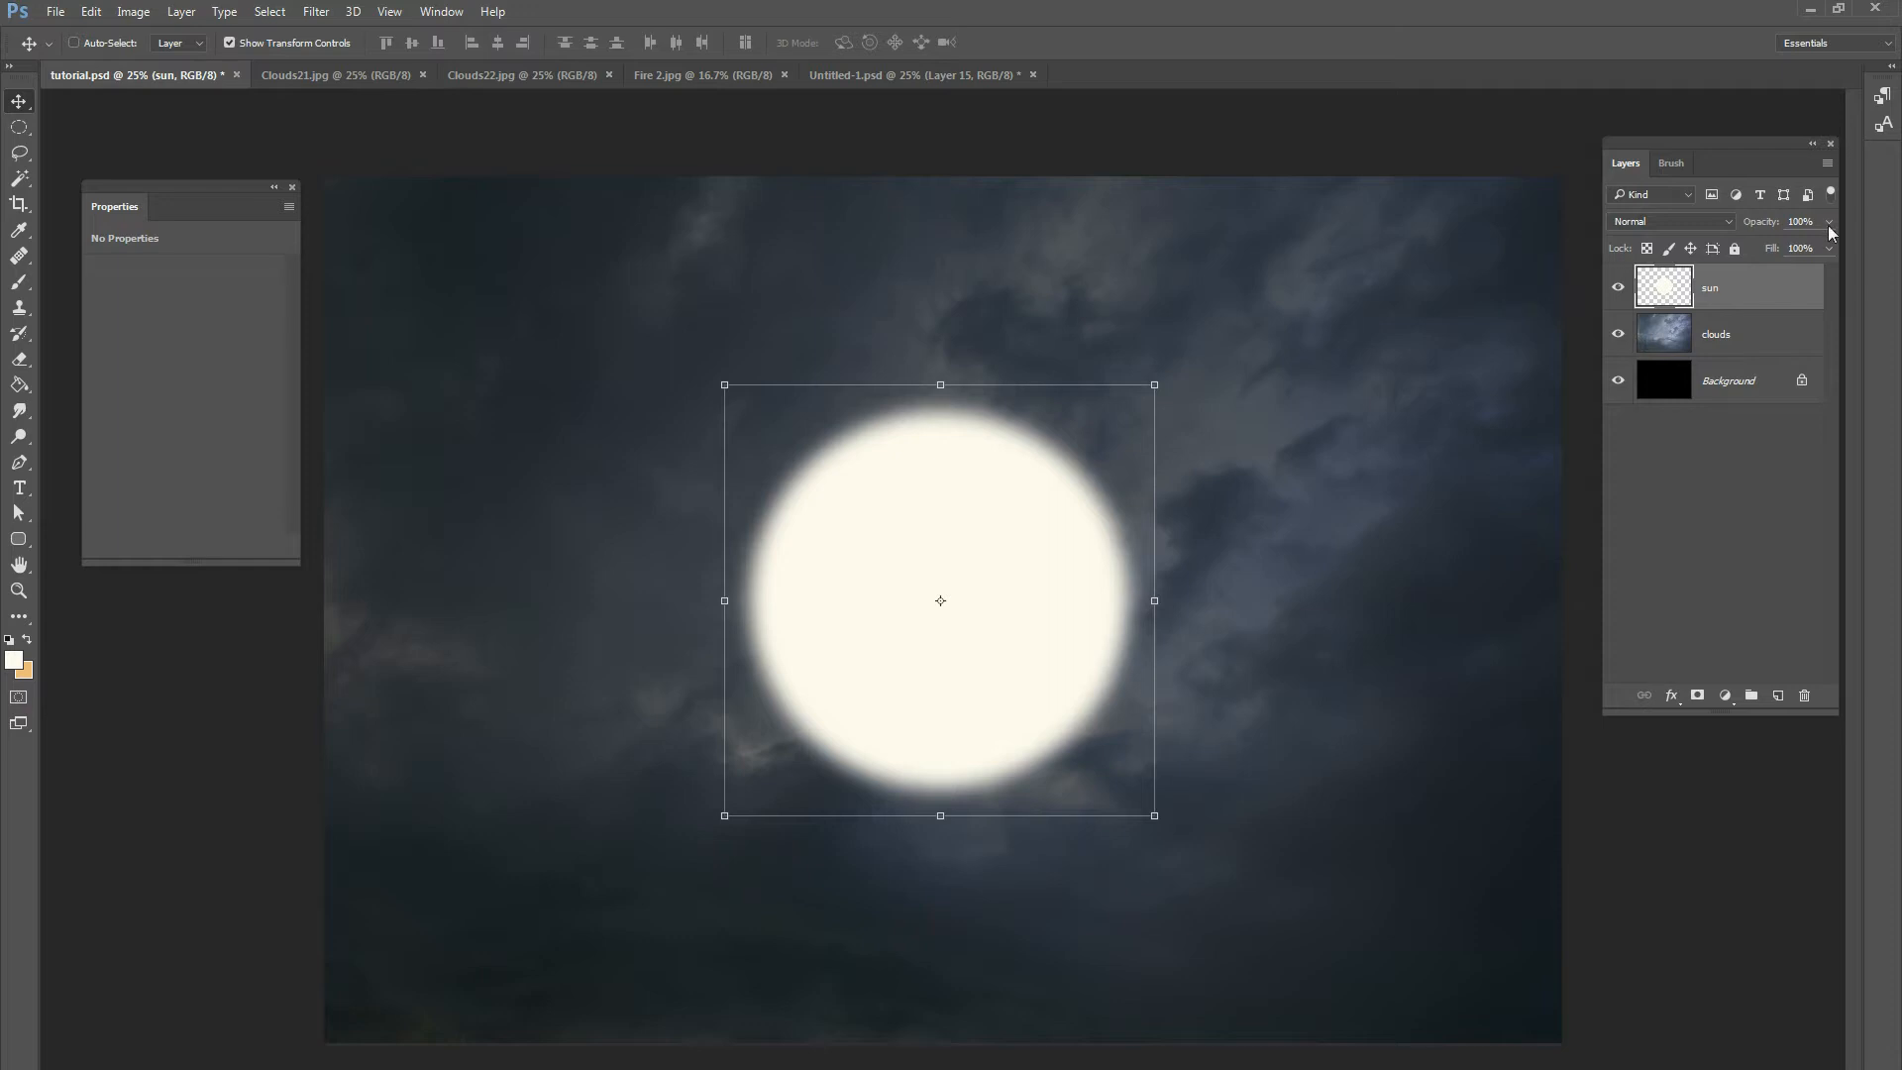
drag(1826, 246, 1810, 249)
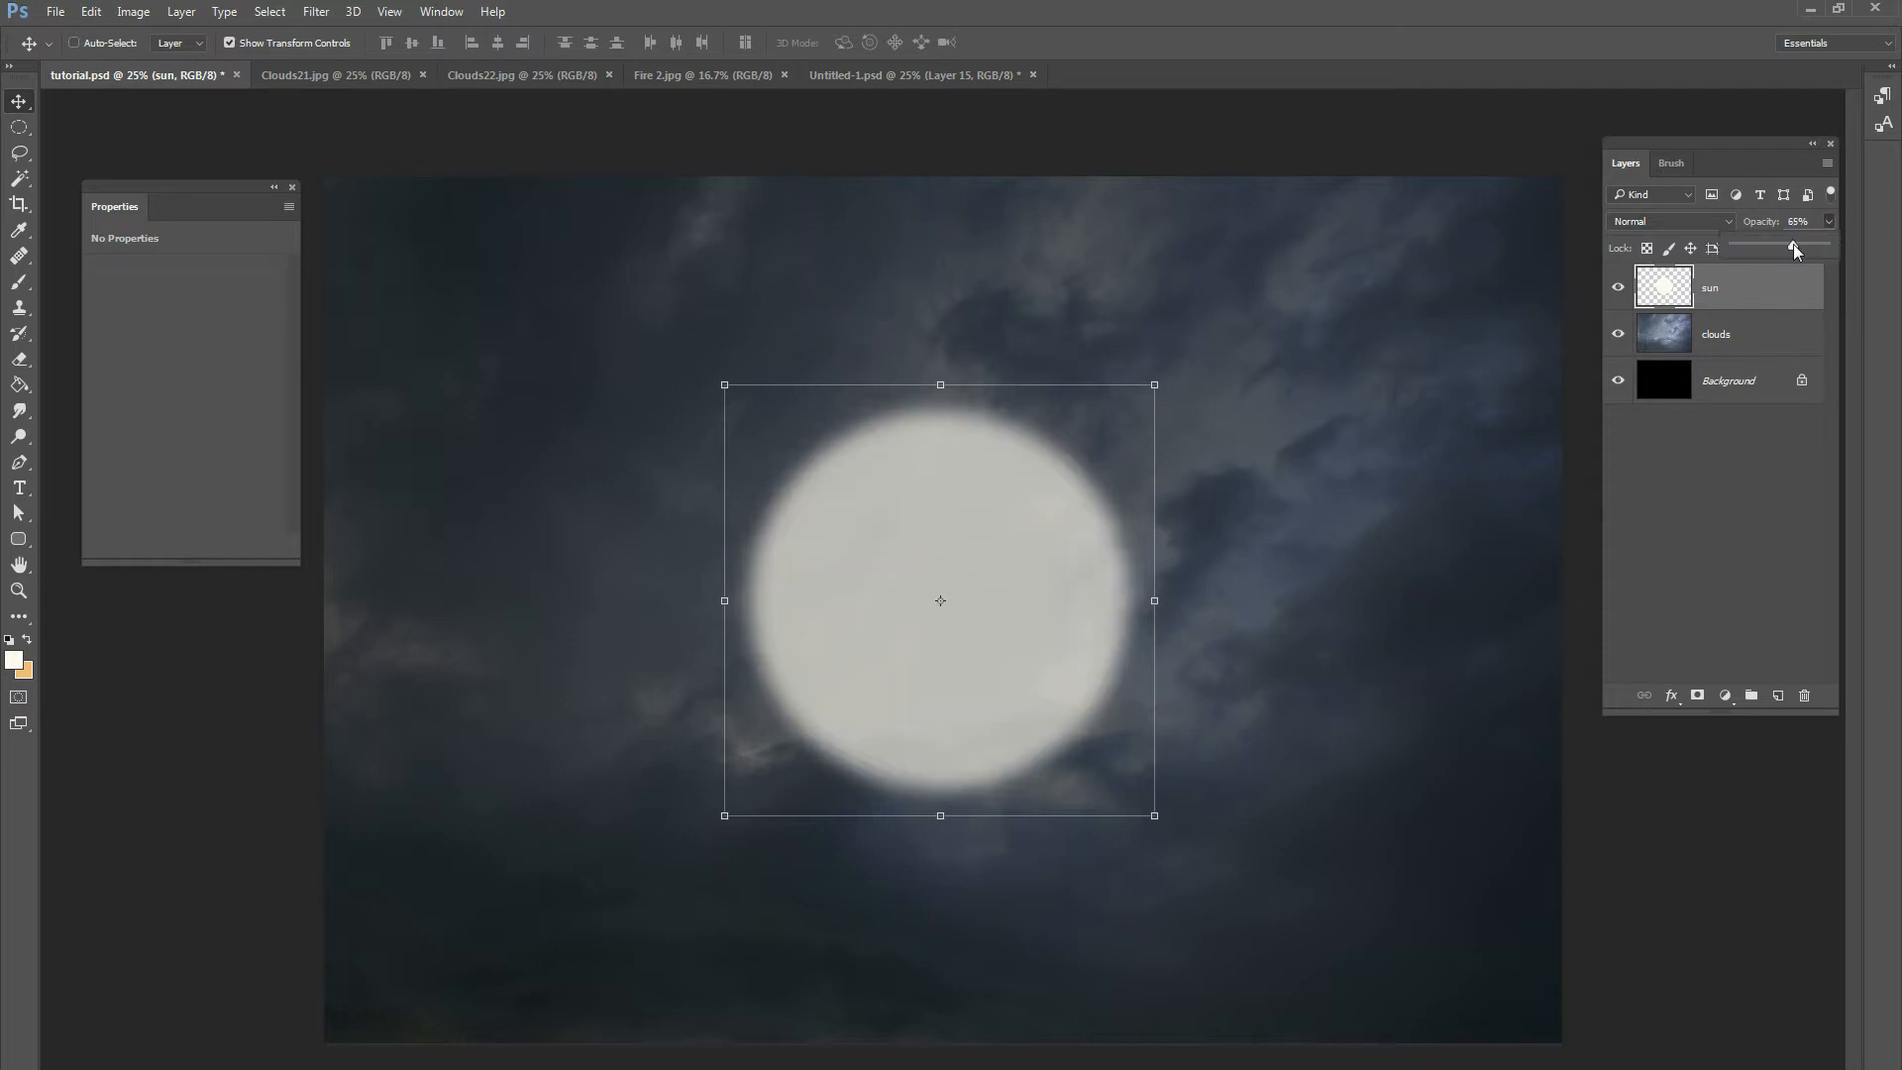
drag(1793, 248, 1789, 246)
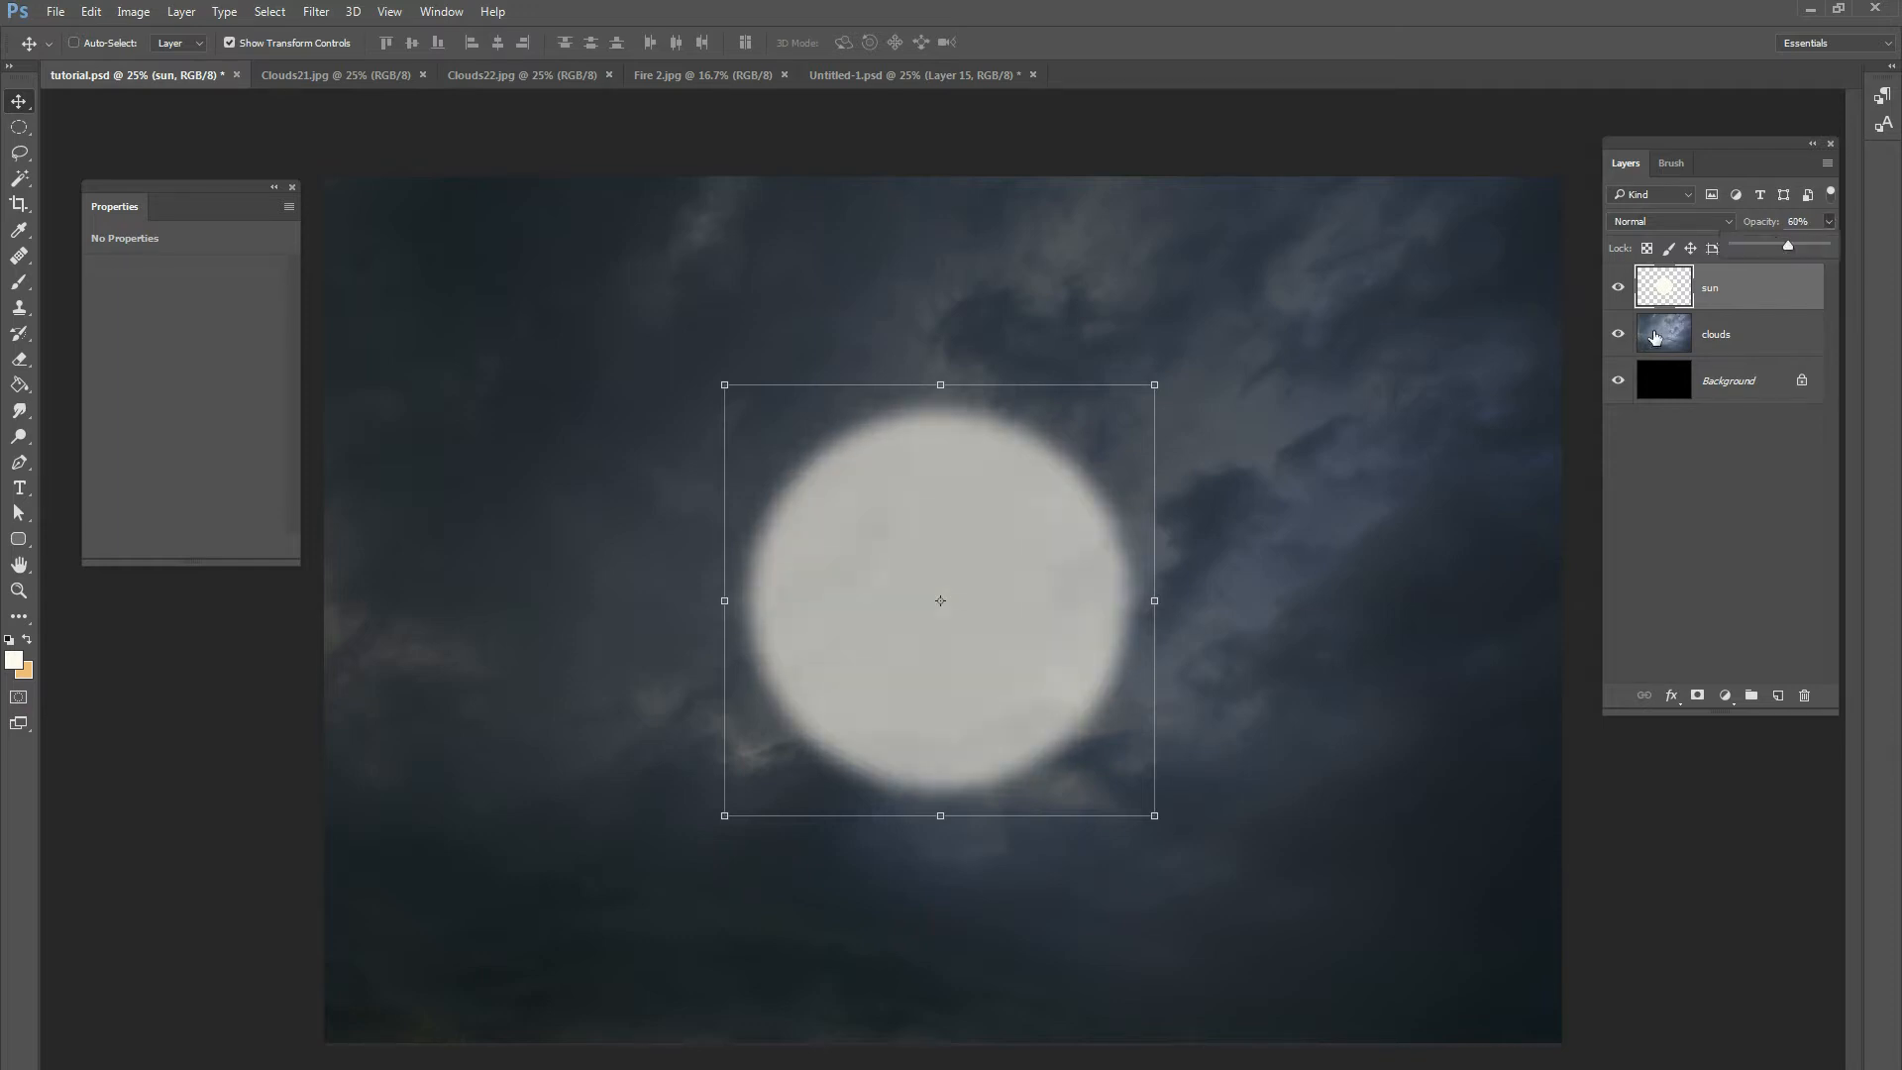
drag(1789, 247, 1785, 252)
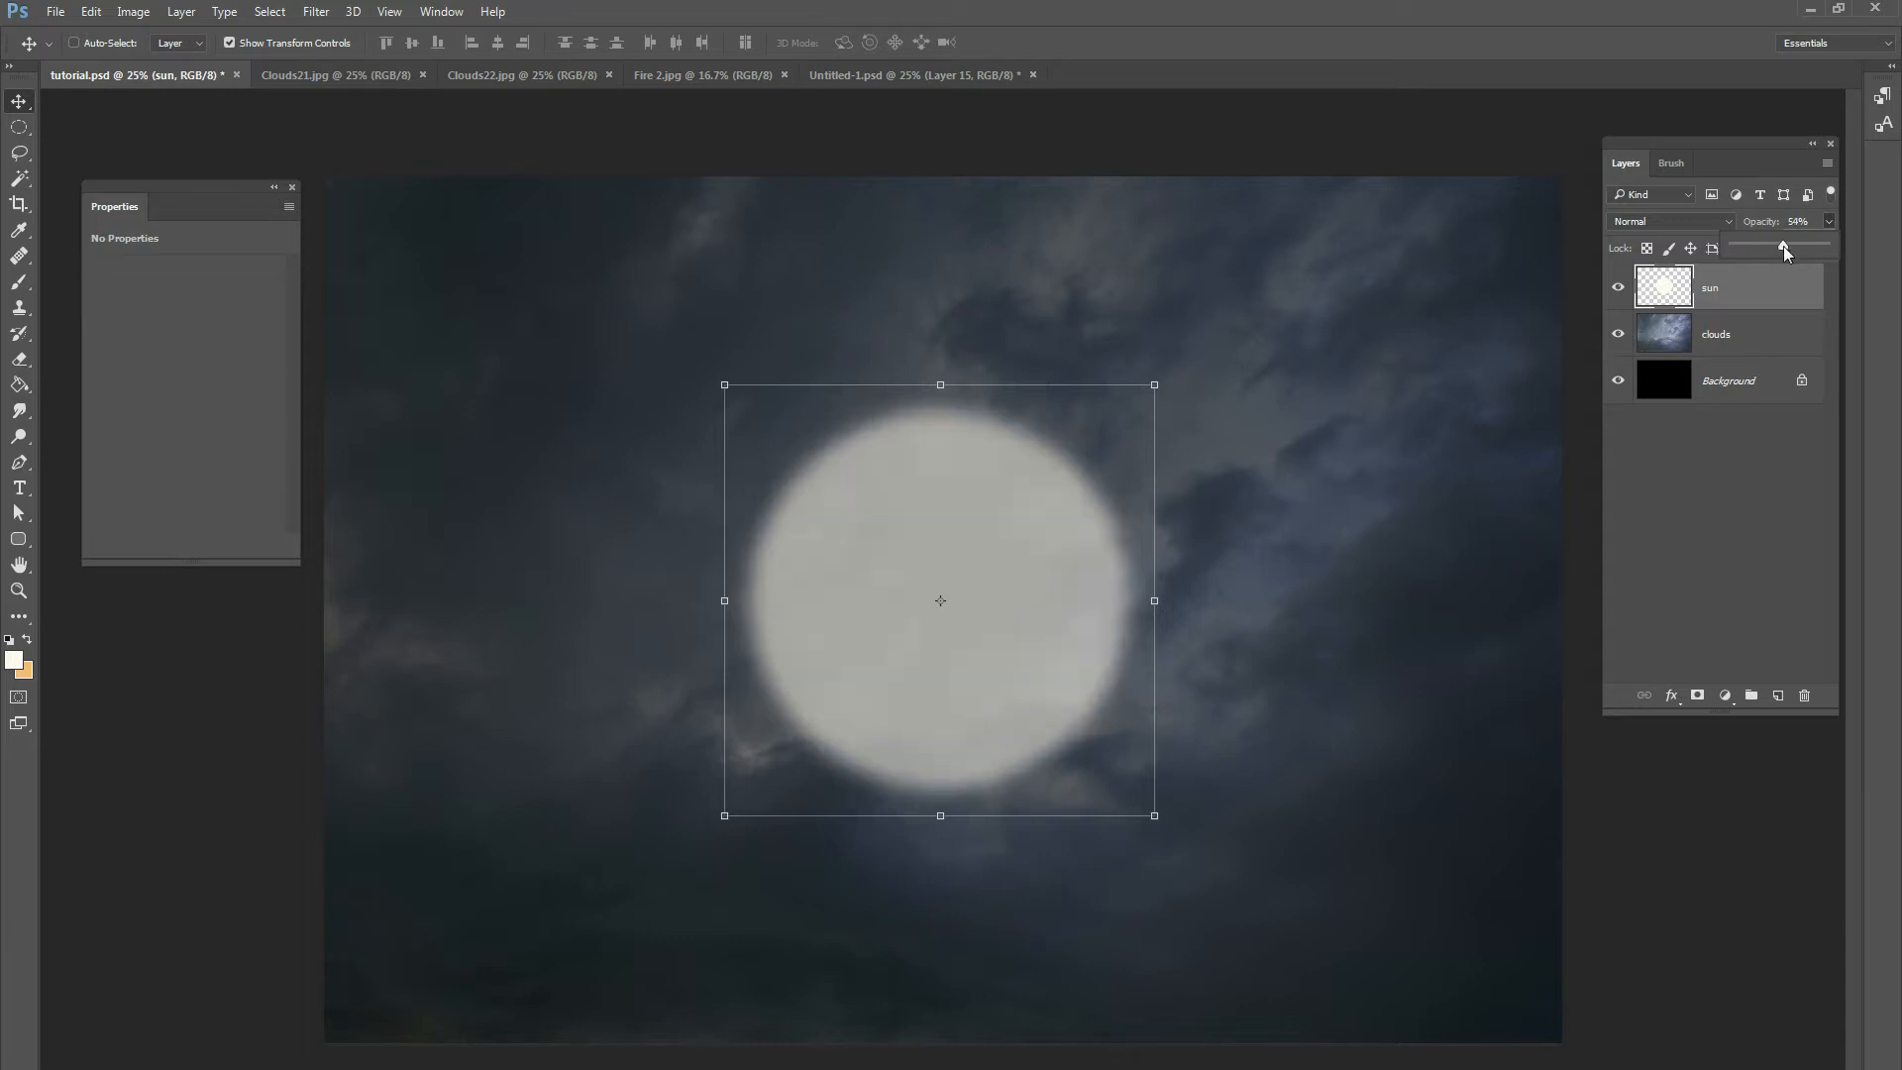
drag(1786, 252, 1788, 247)
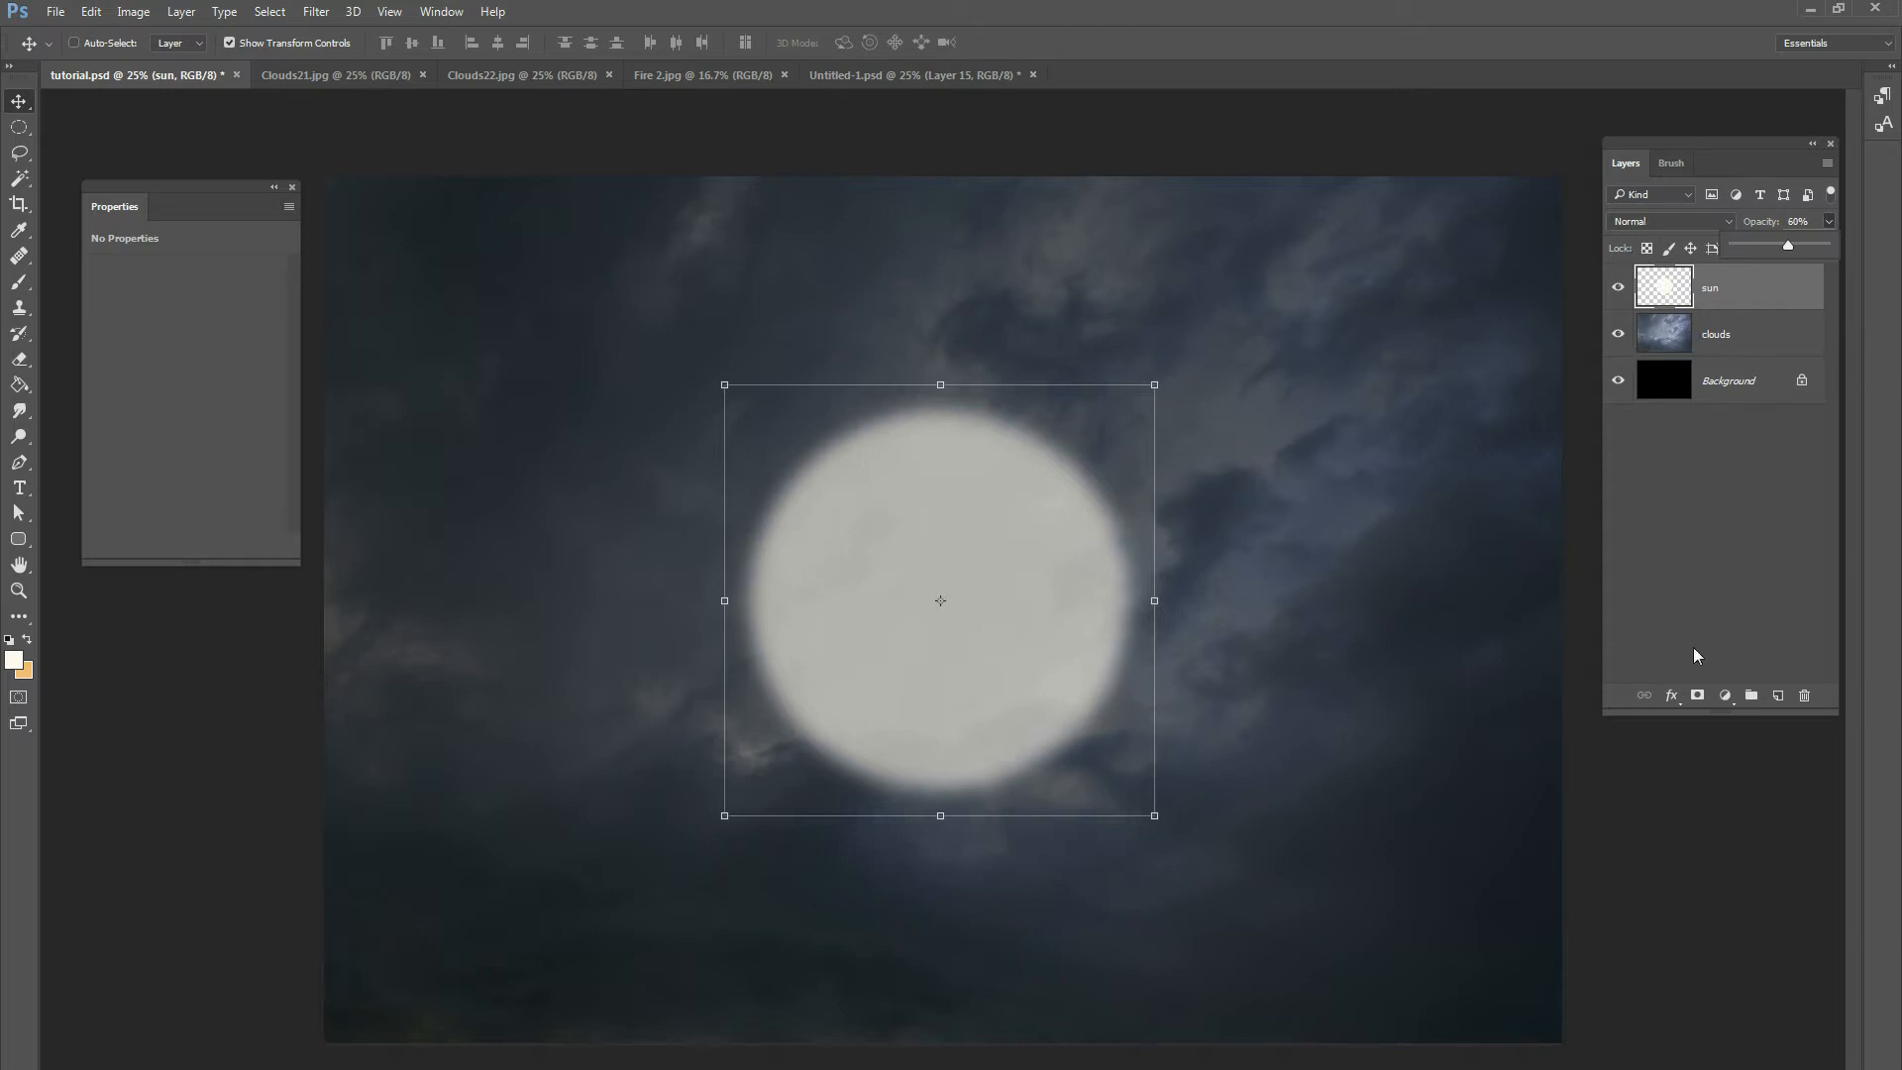
Add a new layer above the sun and make a slightly smaller circular selection over the disc.
click(1779, 695)
right_click(19, 127)
click(74, 141)
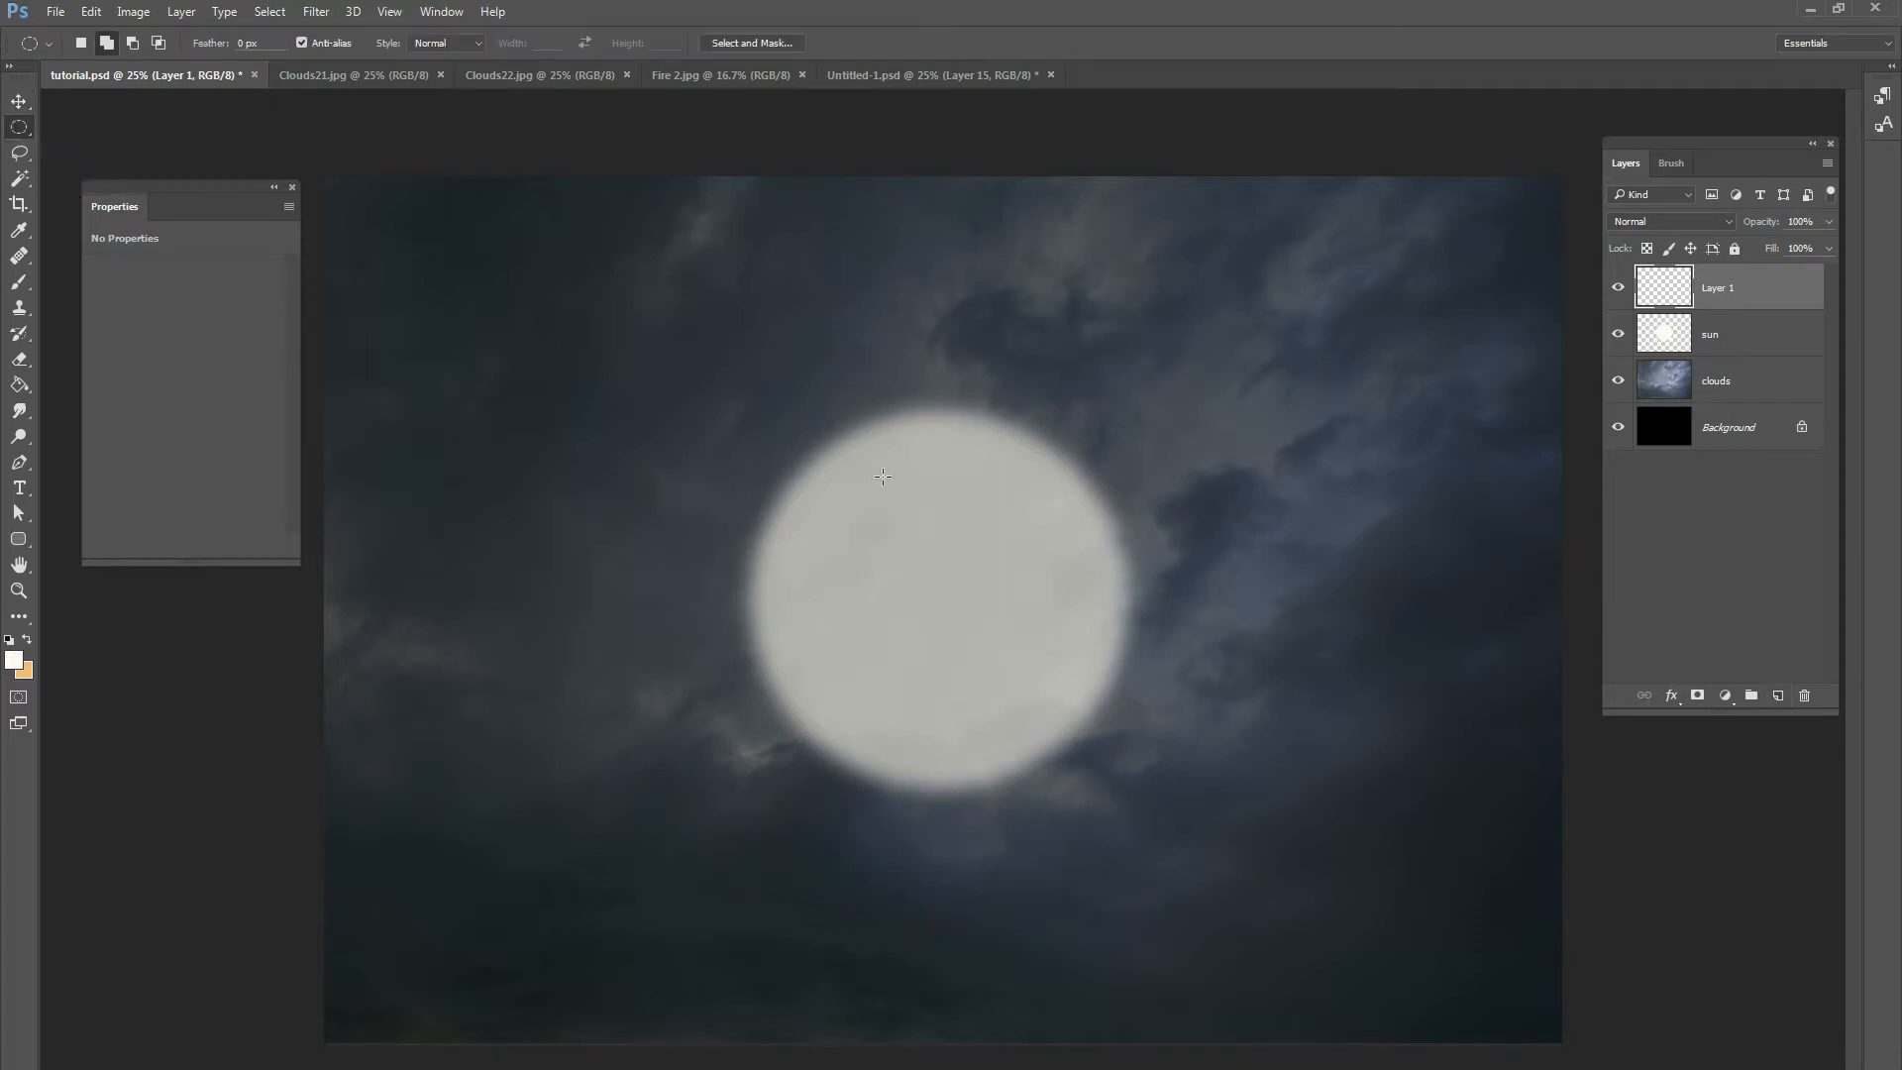
drag(957, 583, 1132, 782)
Choose the Paint Bucket tool and set the foreground color to the dark sky tone sampled below the sun.
click(26, 382)
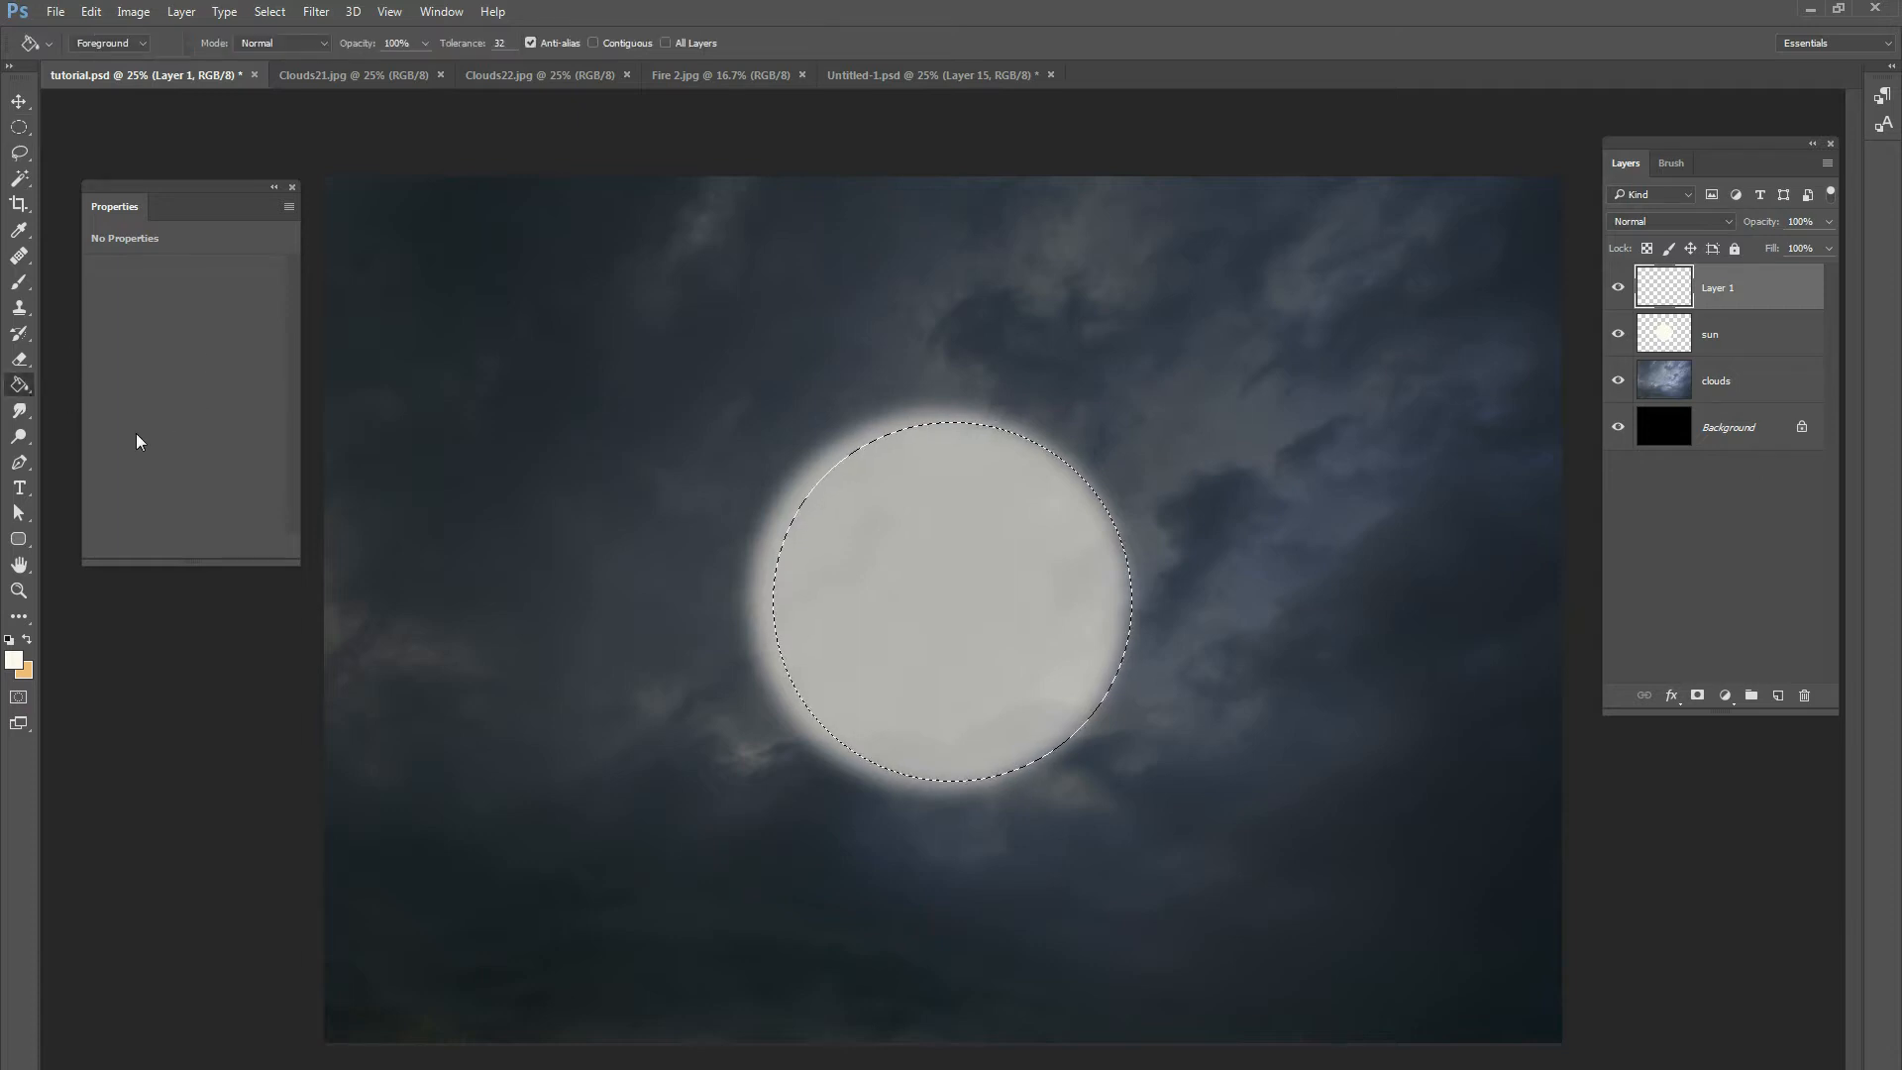
click(14, 661)
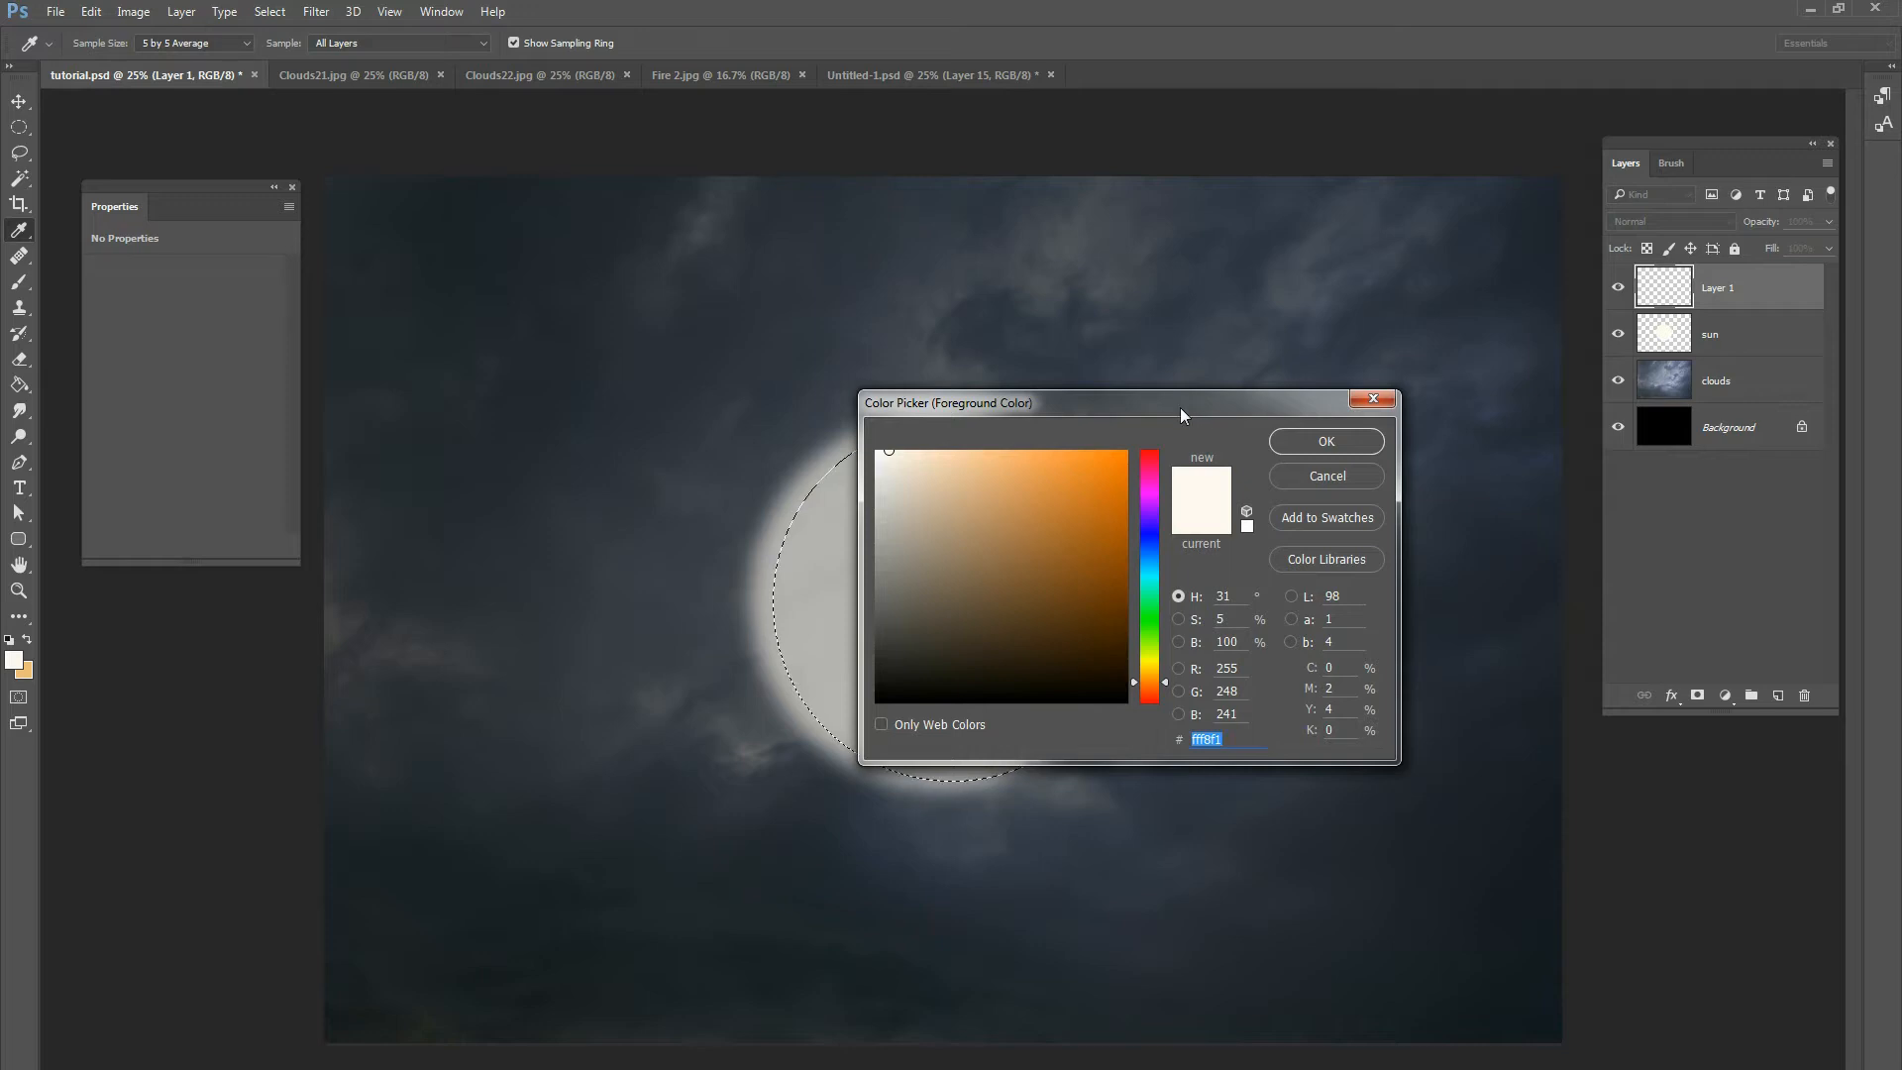
drag(1178, 402, 1215, 287)
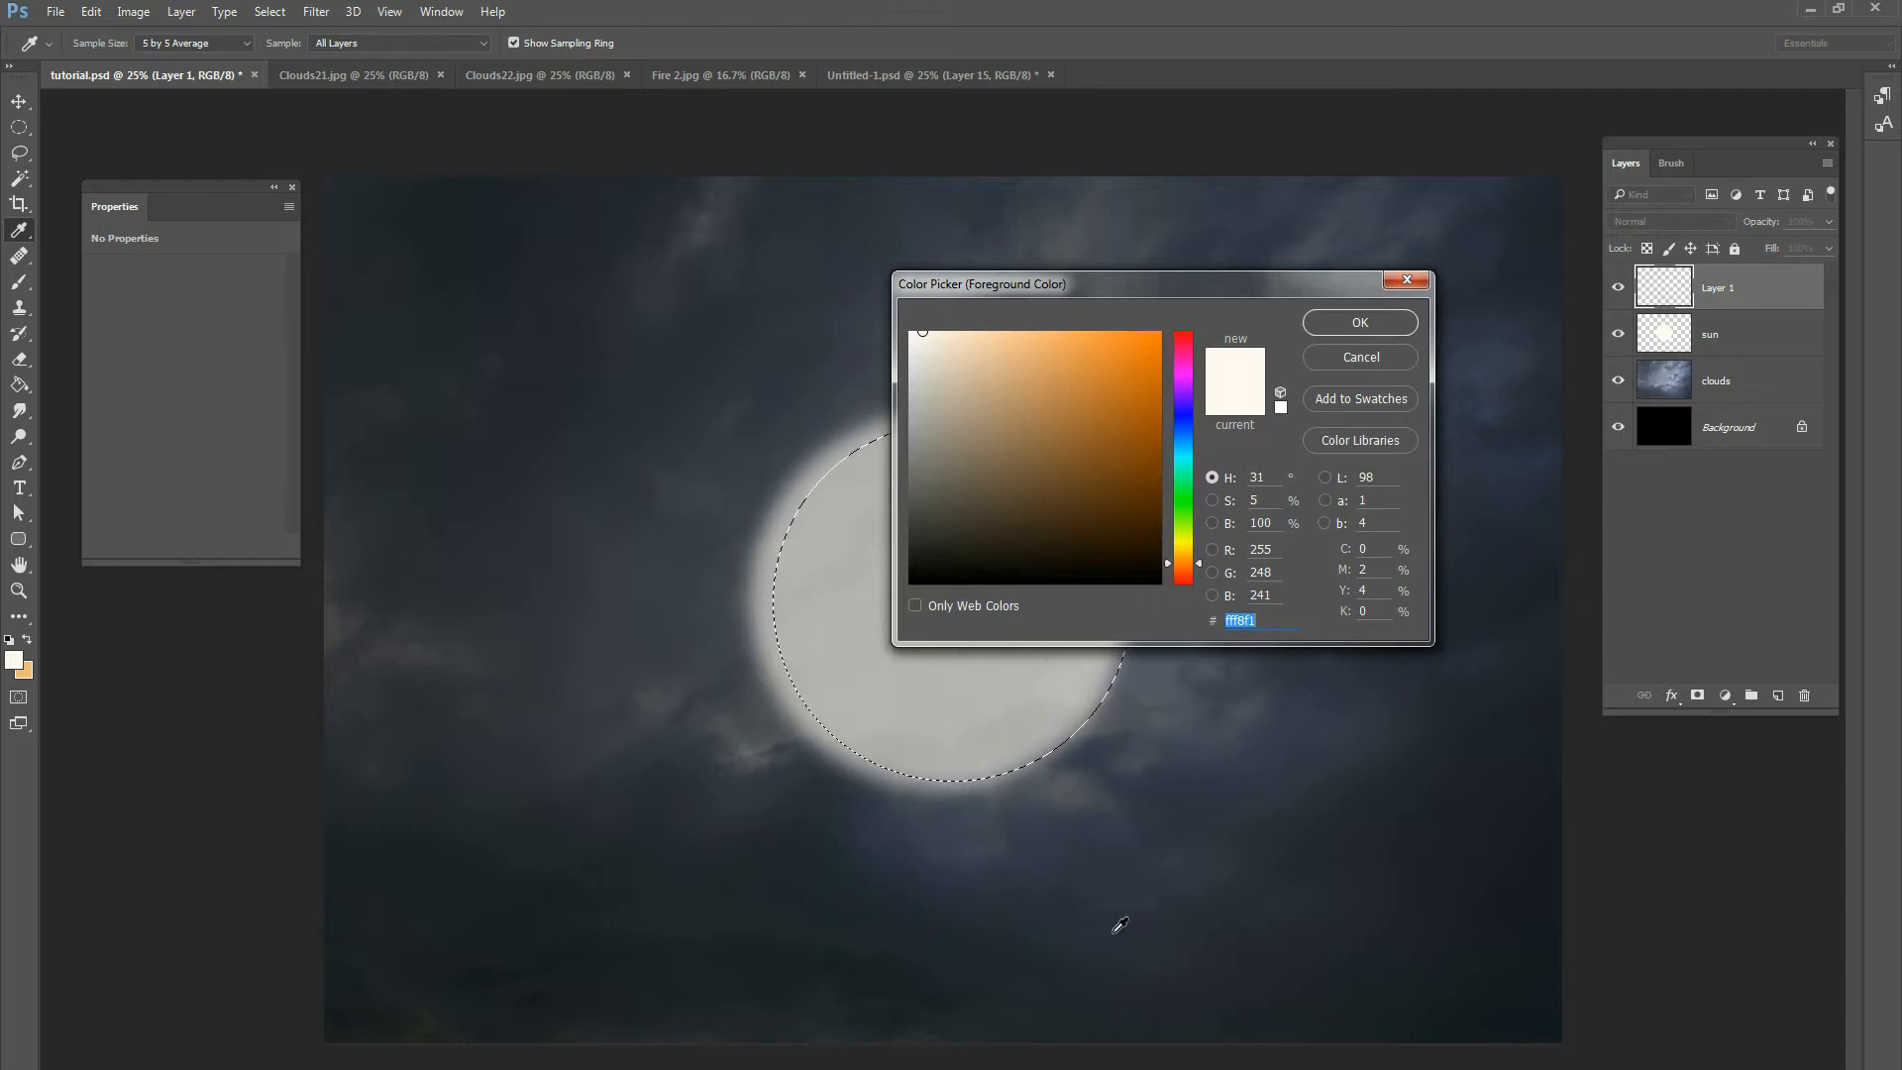
click(977, 929)
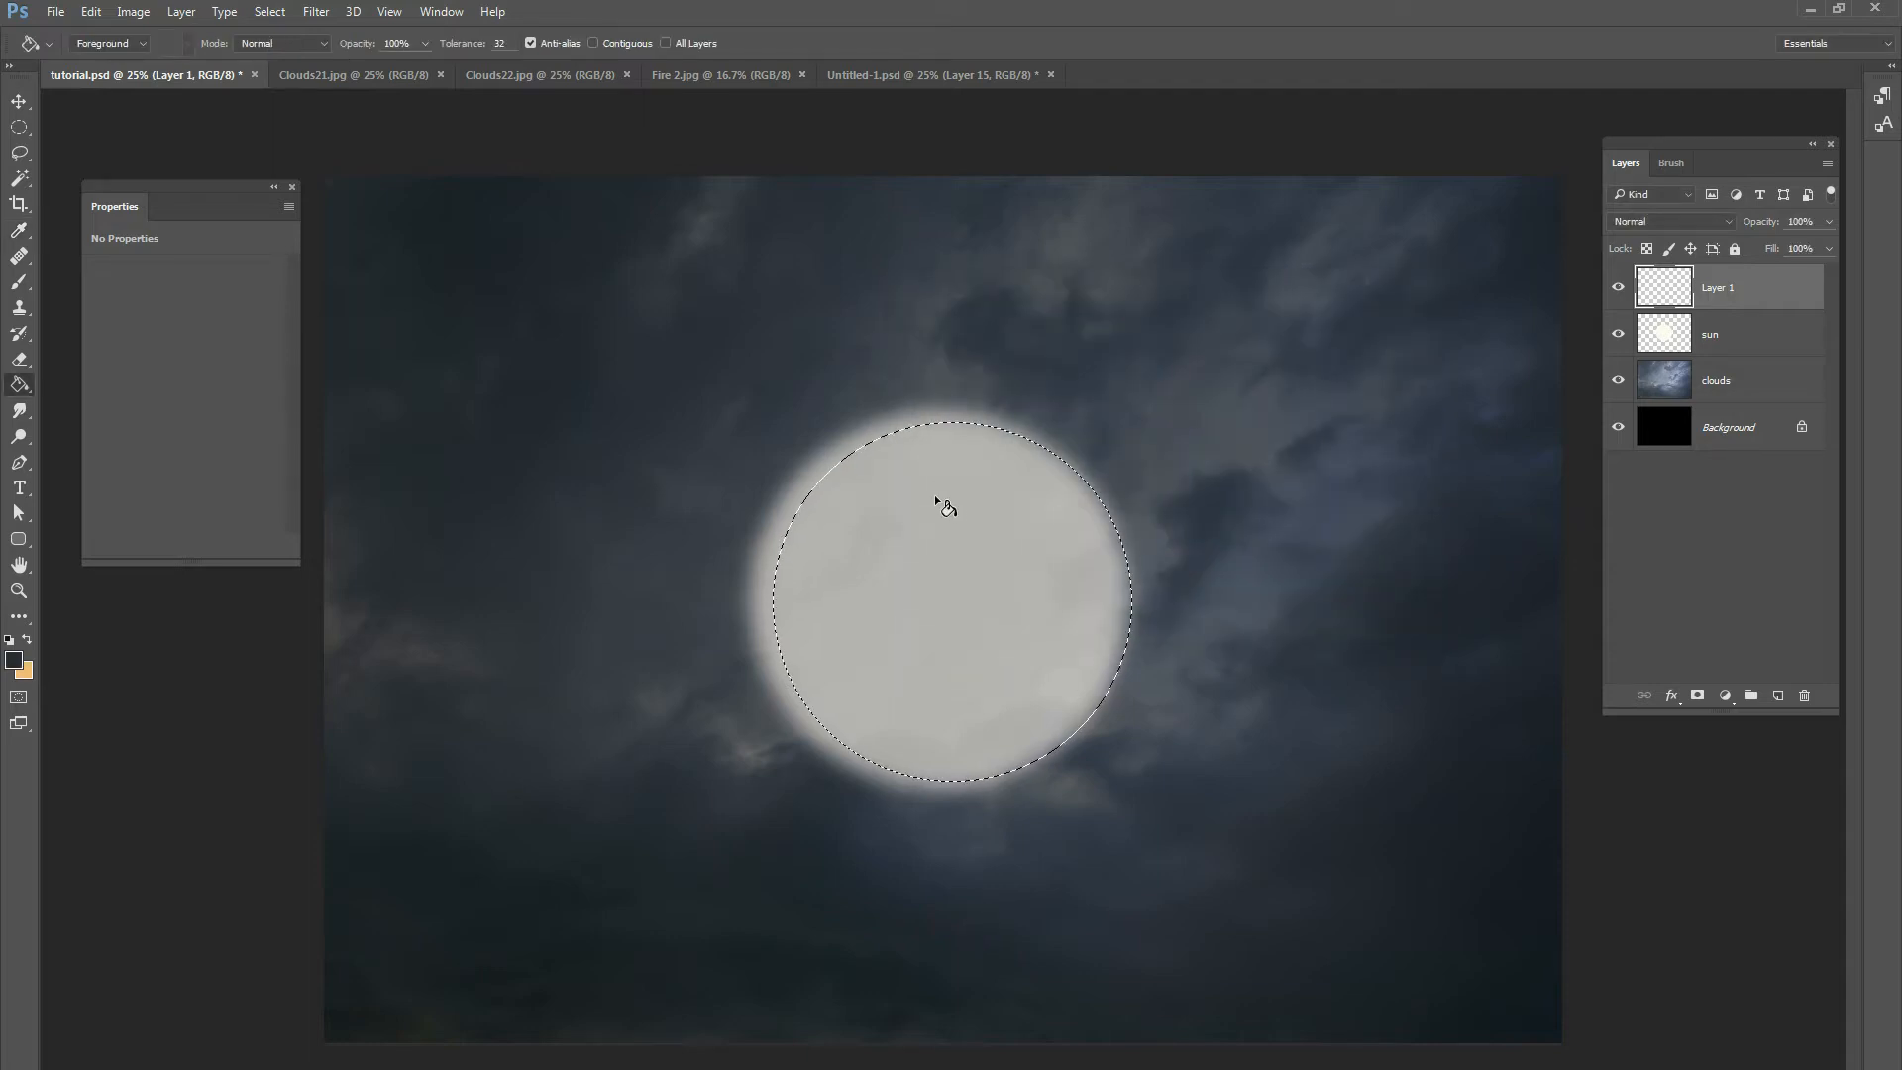
Fill the circular selection over the sun with the sampled dark sky color, and clear the selection.
click(942, 501)
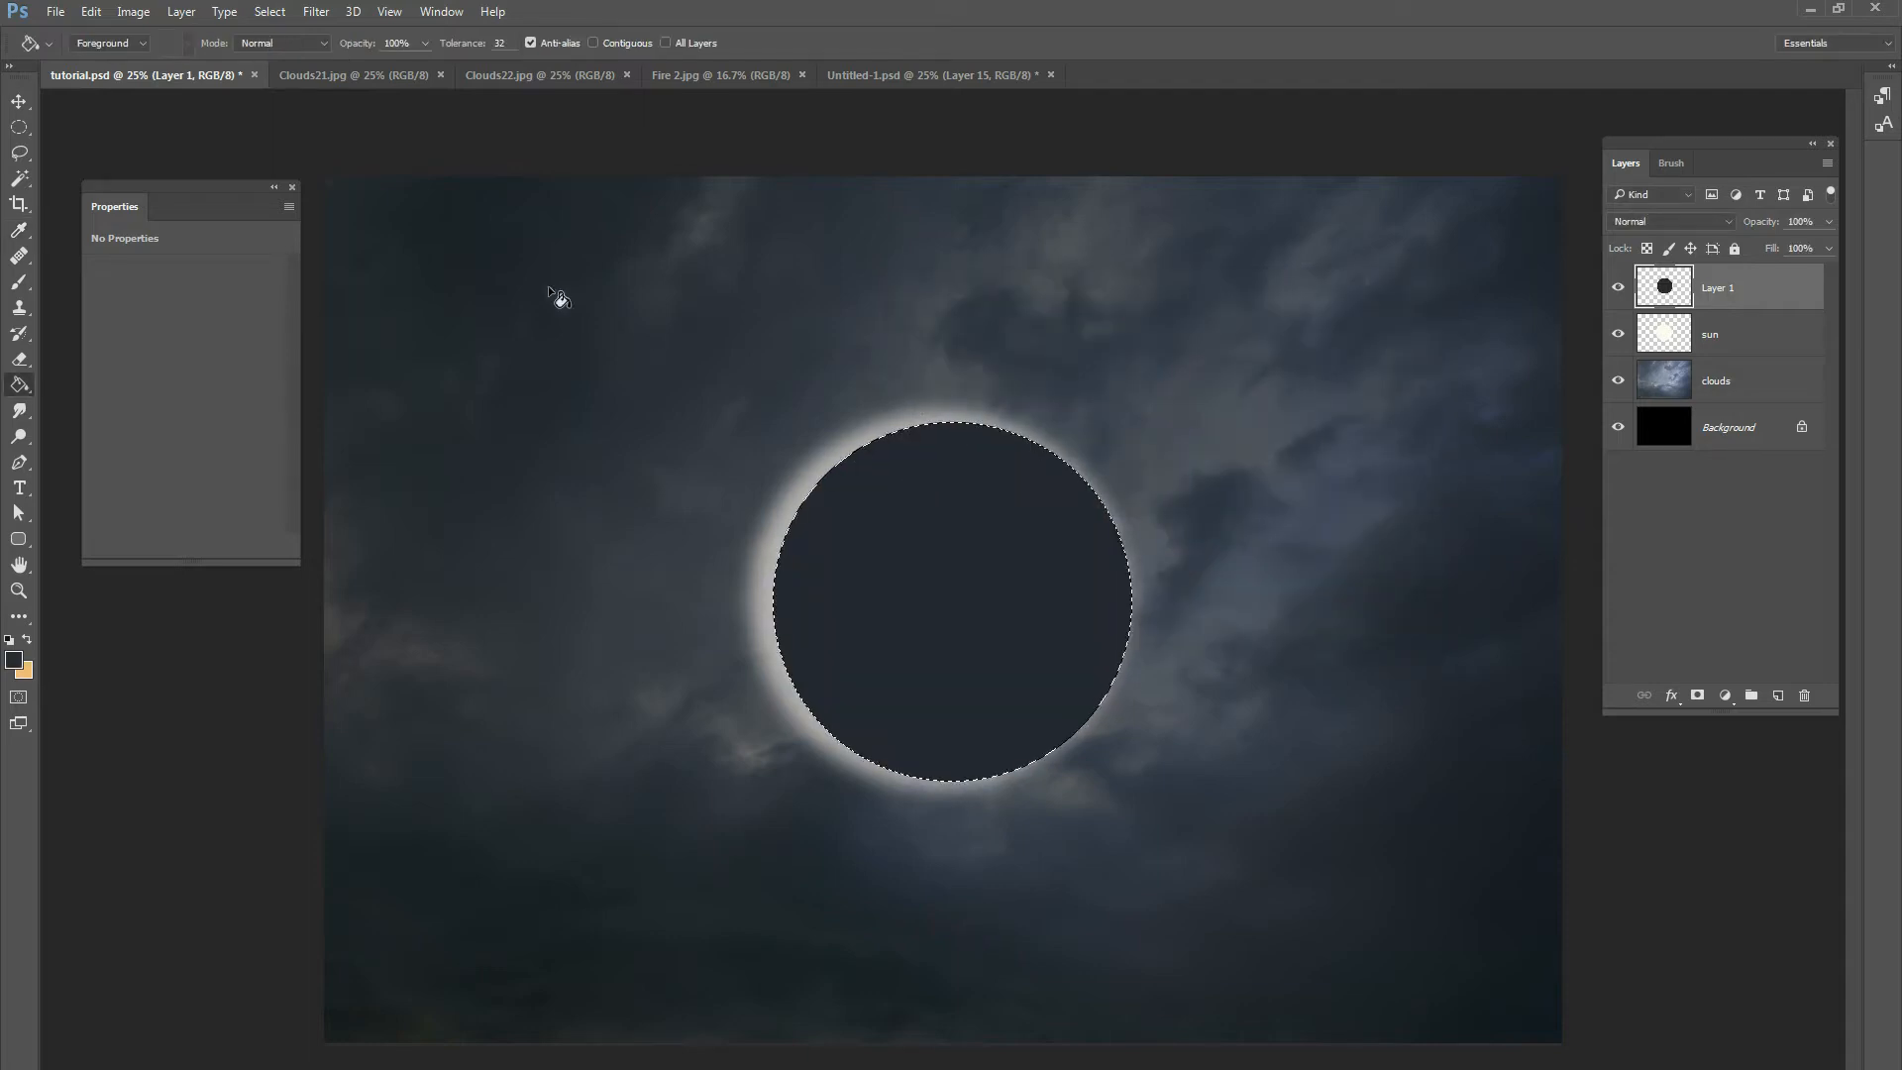
click(269, 11)
click(286, 52)
Reposition the dark disc over the sun so that a brighter crescent shows along the sun's left edge.
click(19, 101)
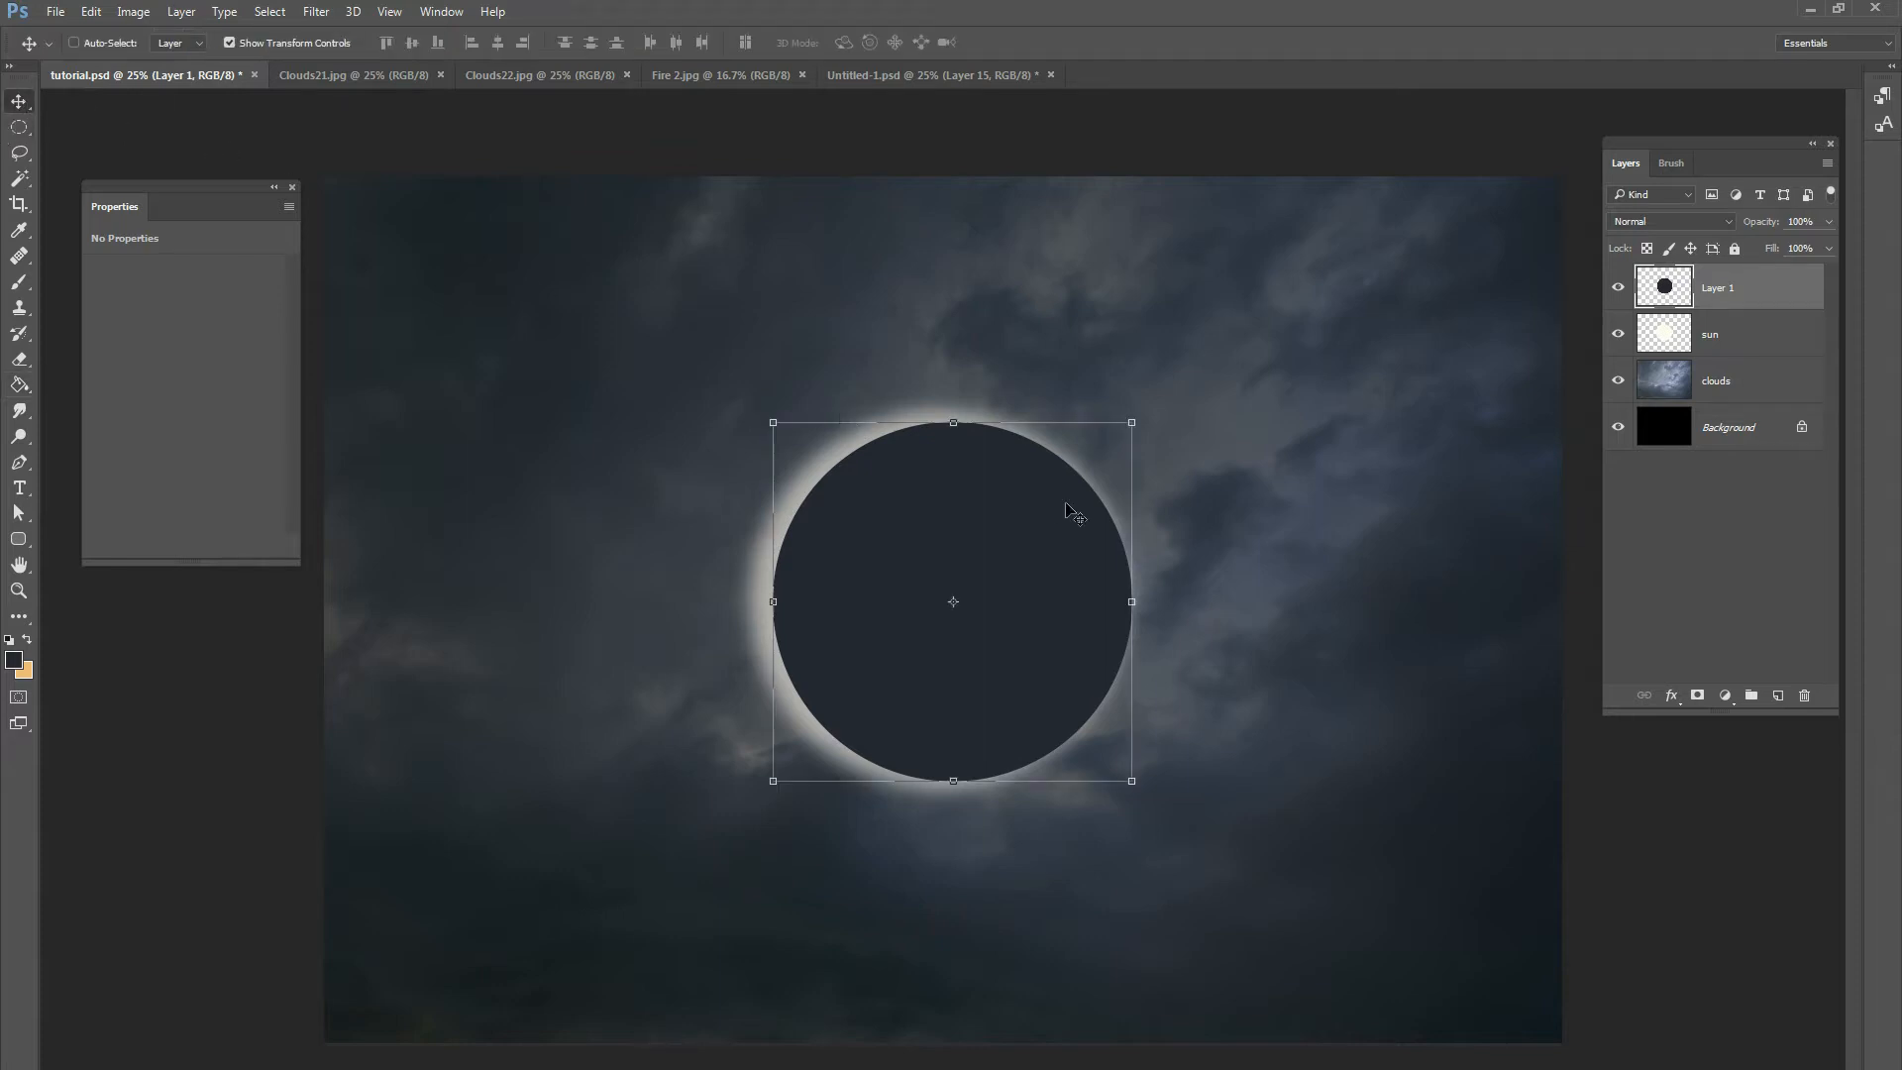
drag(1079, 540, 1067, 538)
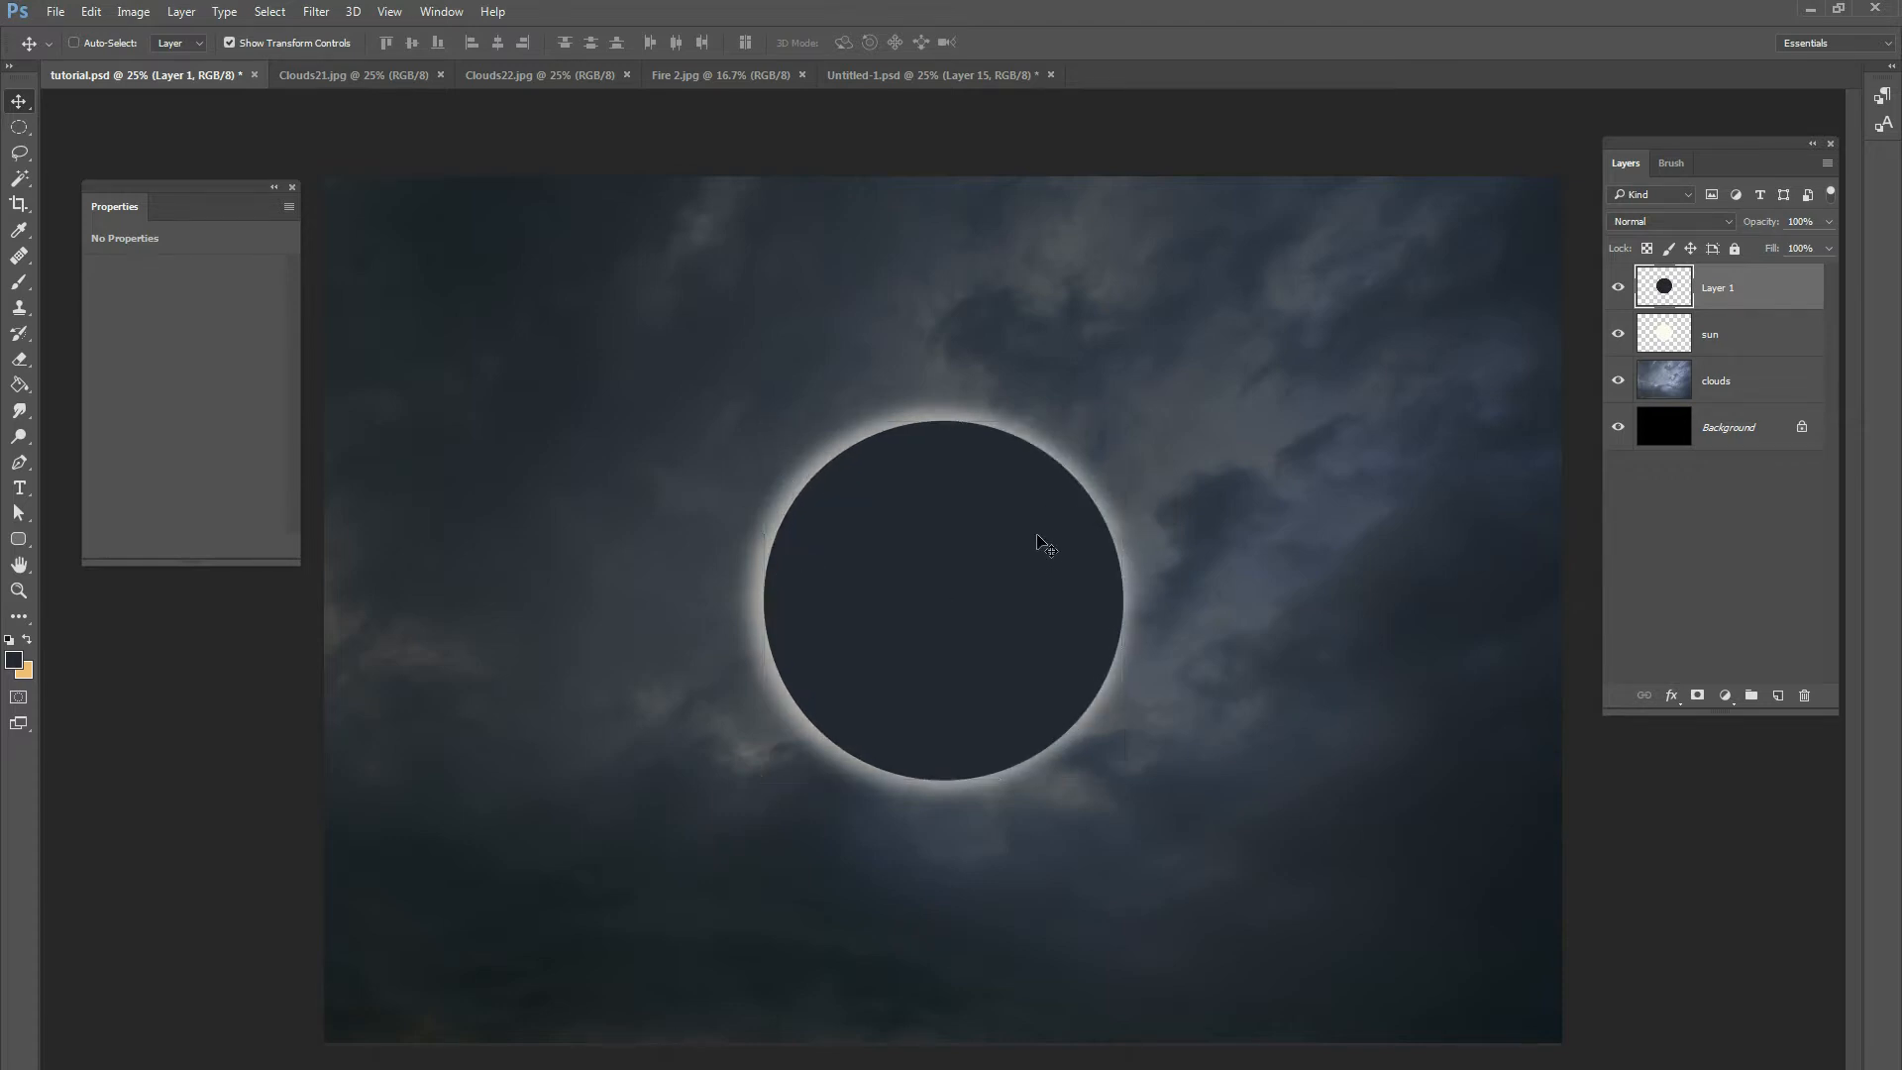
mouse_move(1037, 536)
mouse_down()
mouse_move(1015, 531)
mouse_move(1037, 540)
mouse_up()
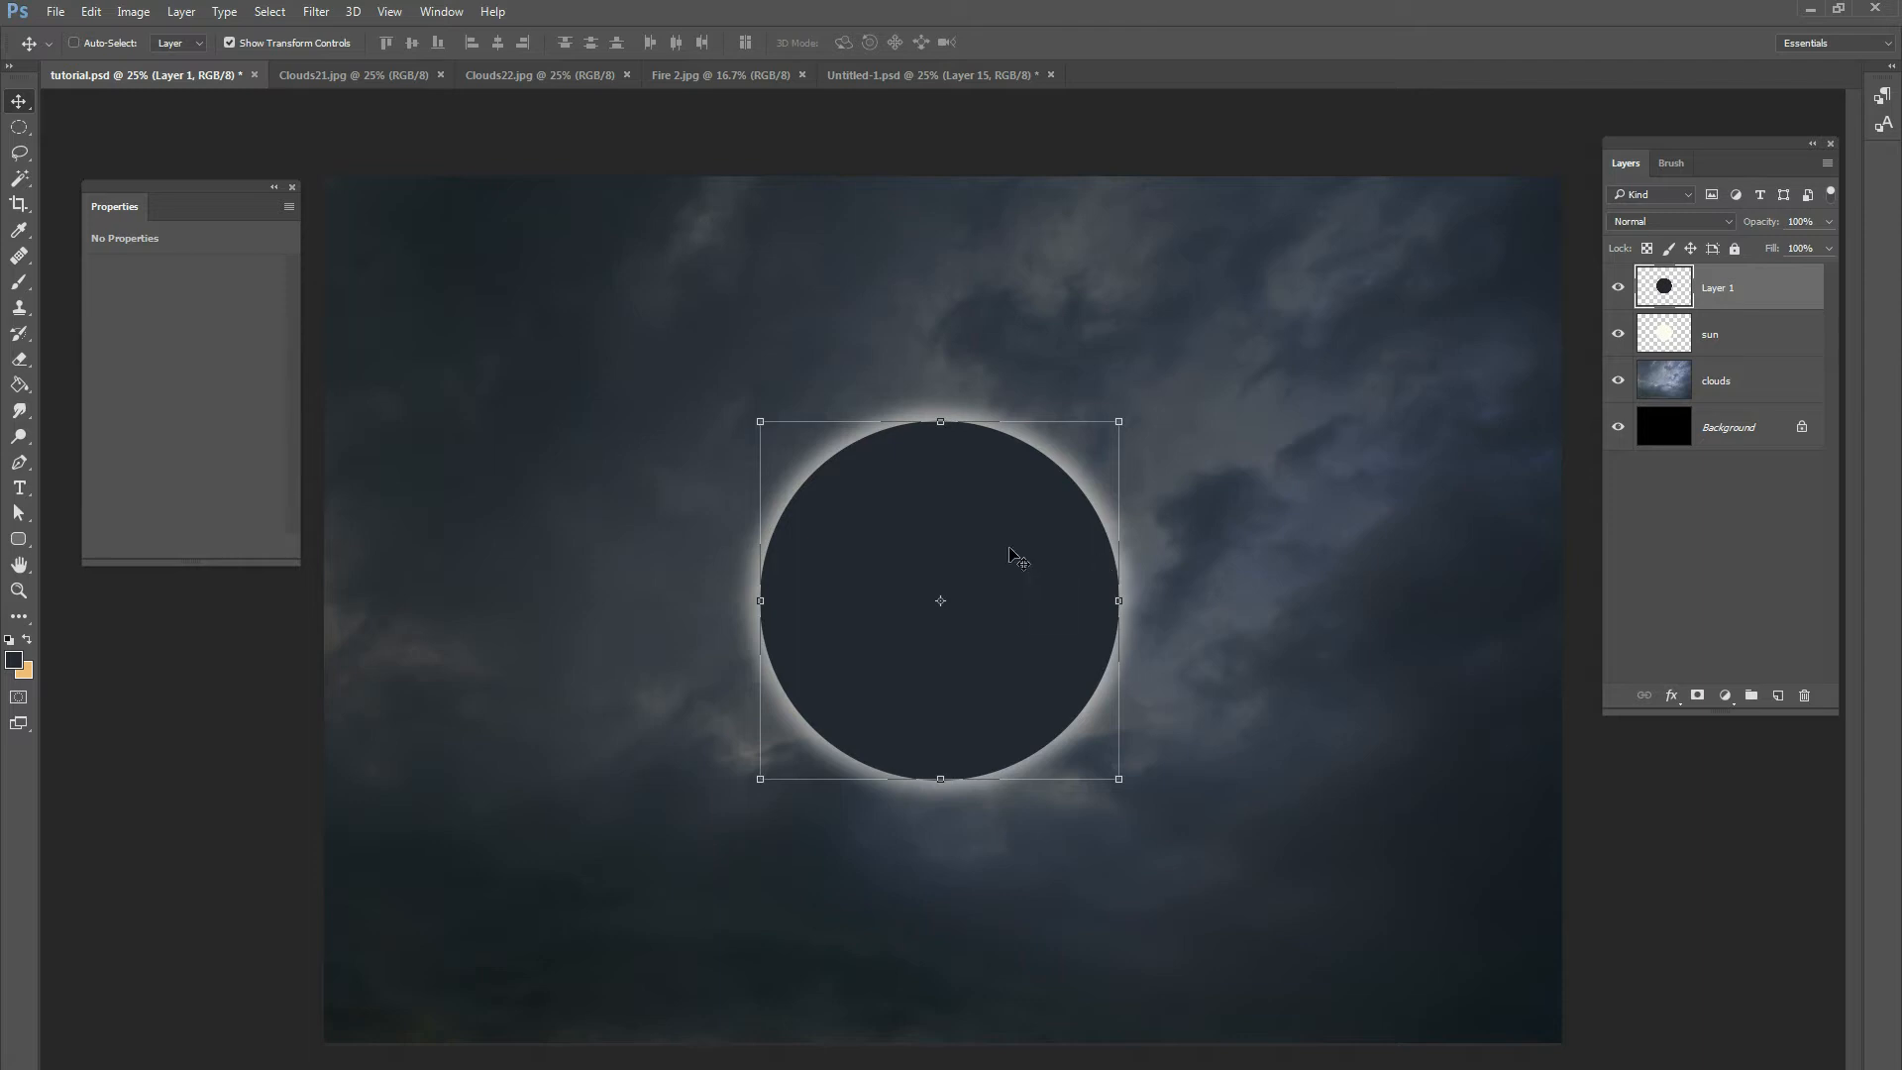
drag(1036, 556, 1071, 582)
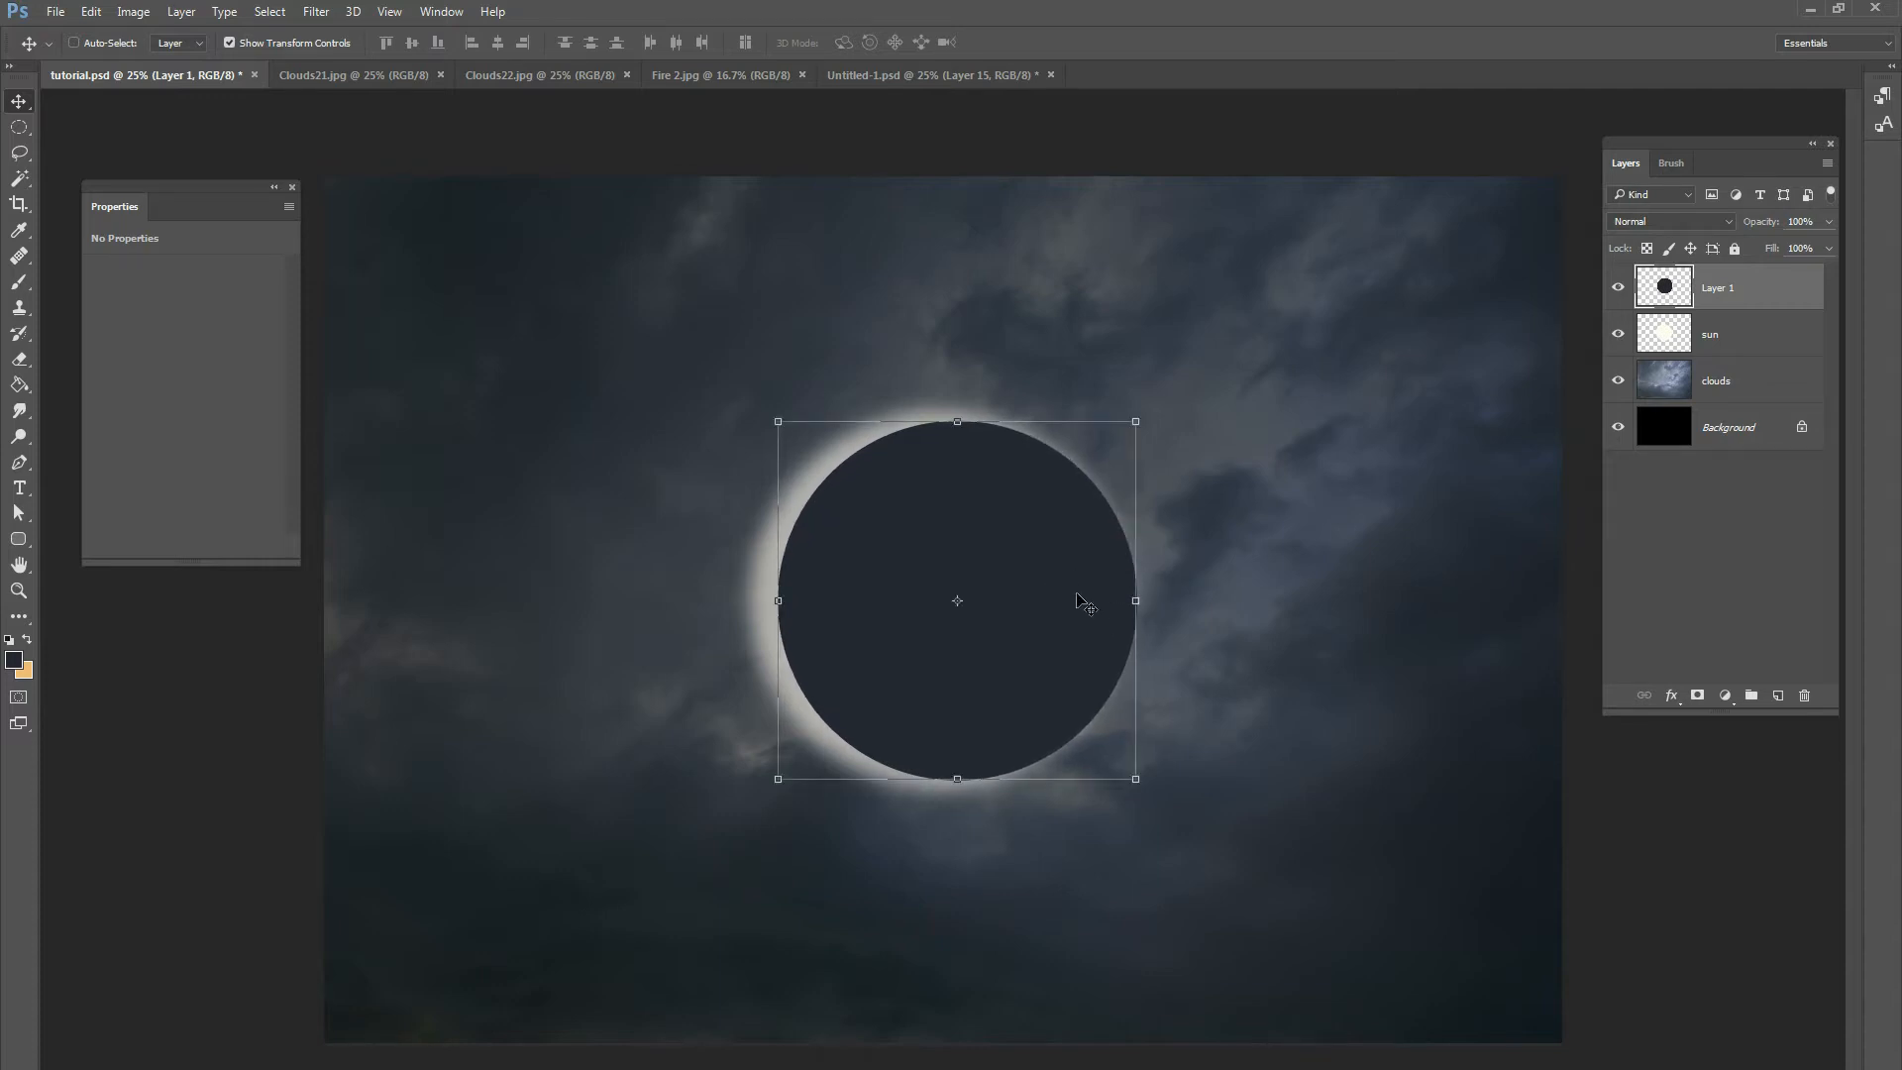
drag(1074, 544, 1071, 547)
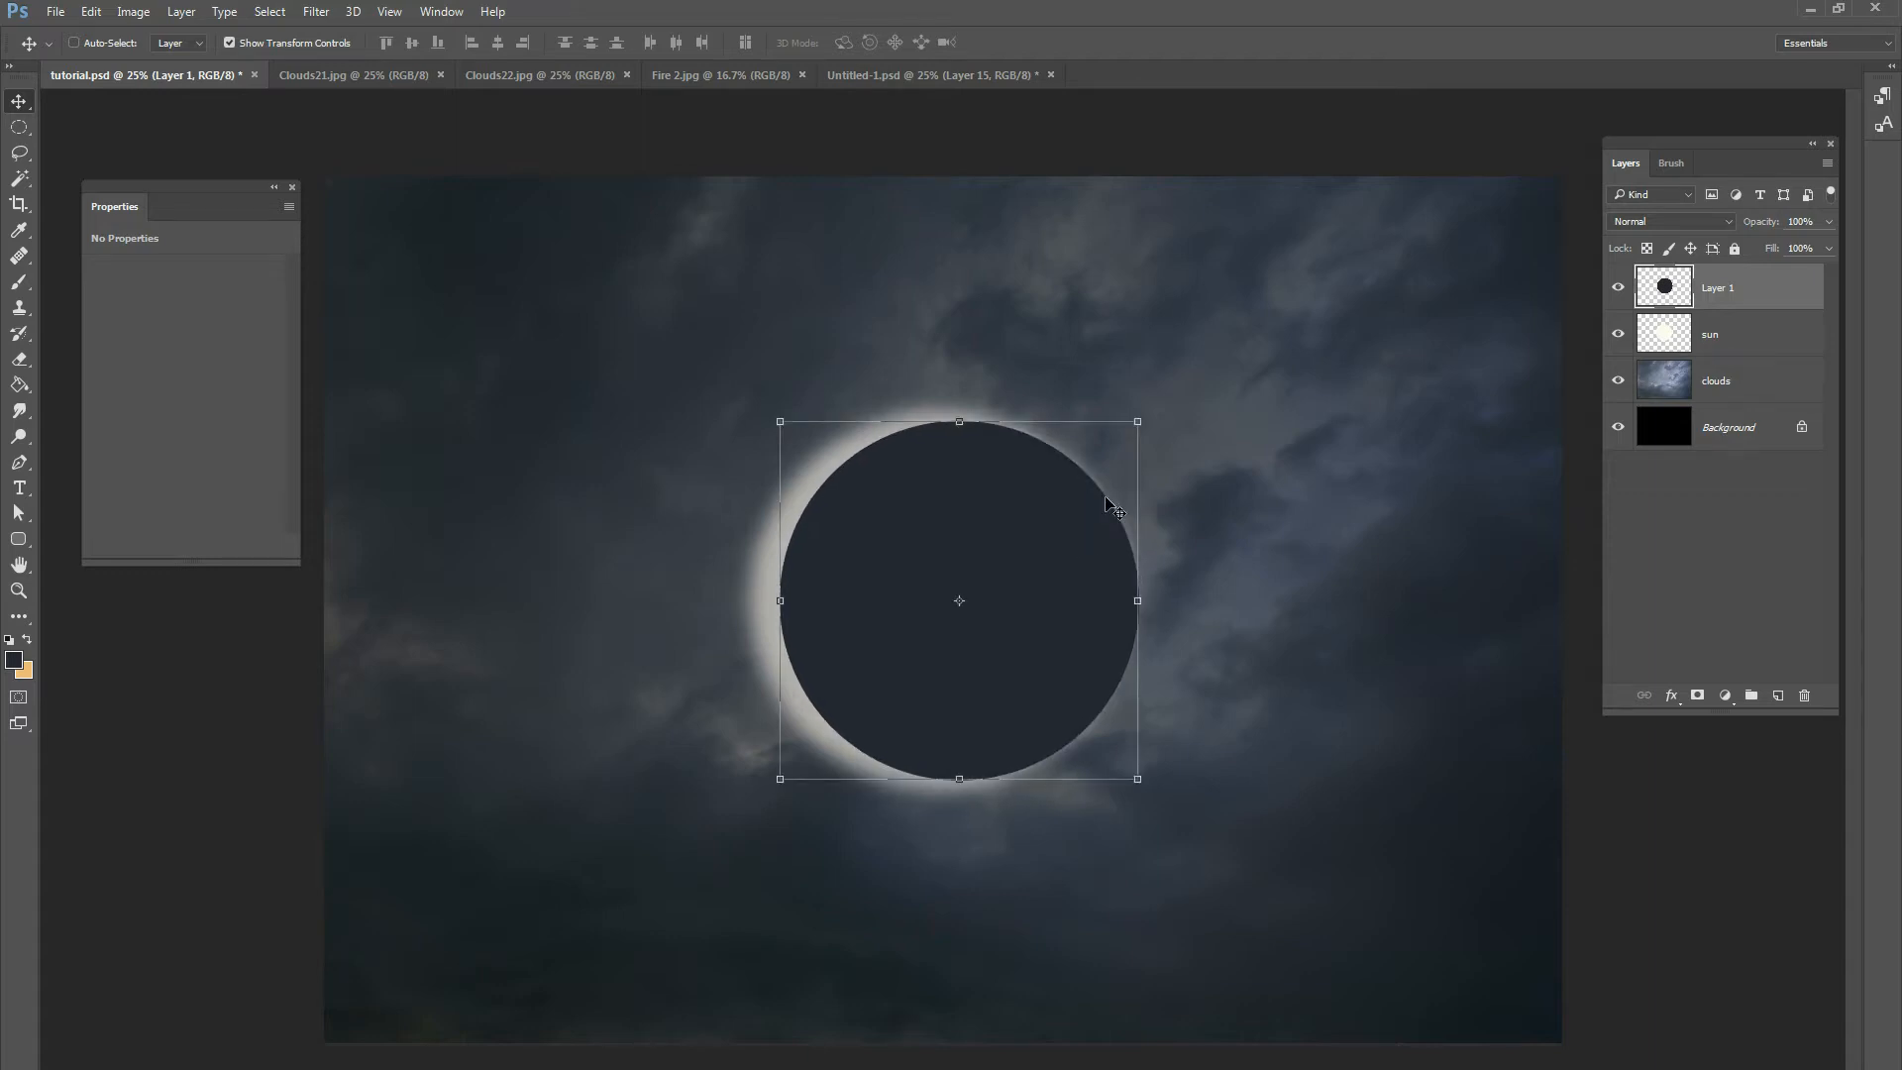
key(Left)
key(Left)
key(Left)
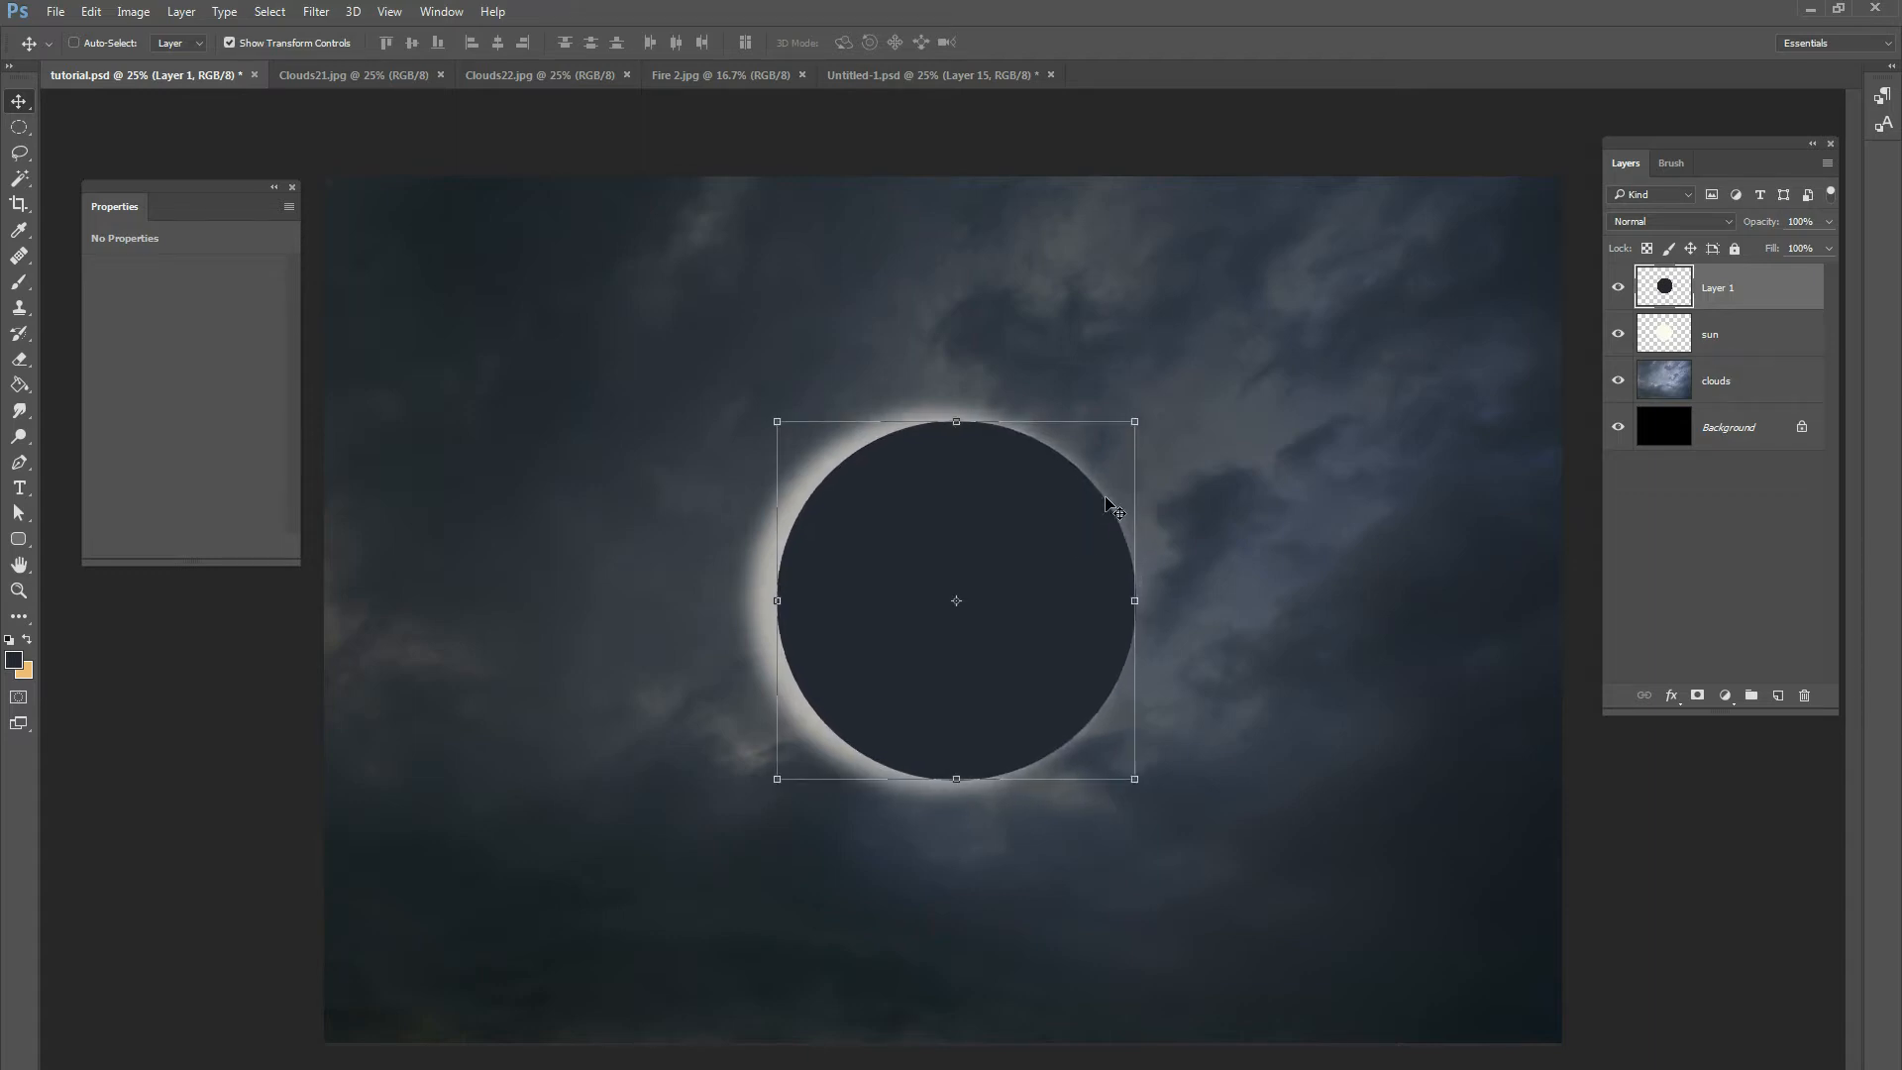
key(Right)
key(Right)
Rename the dark disc's layer as moon.
double_click(1722, 289)
text(moon)
key(Return)
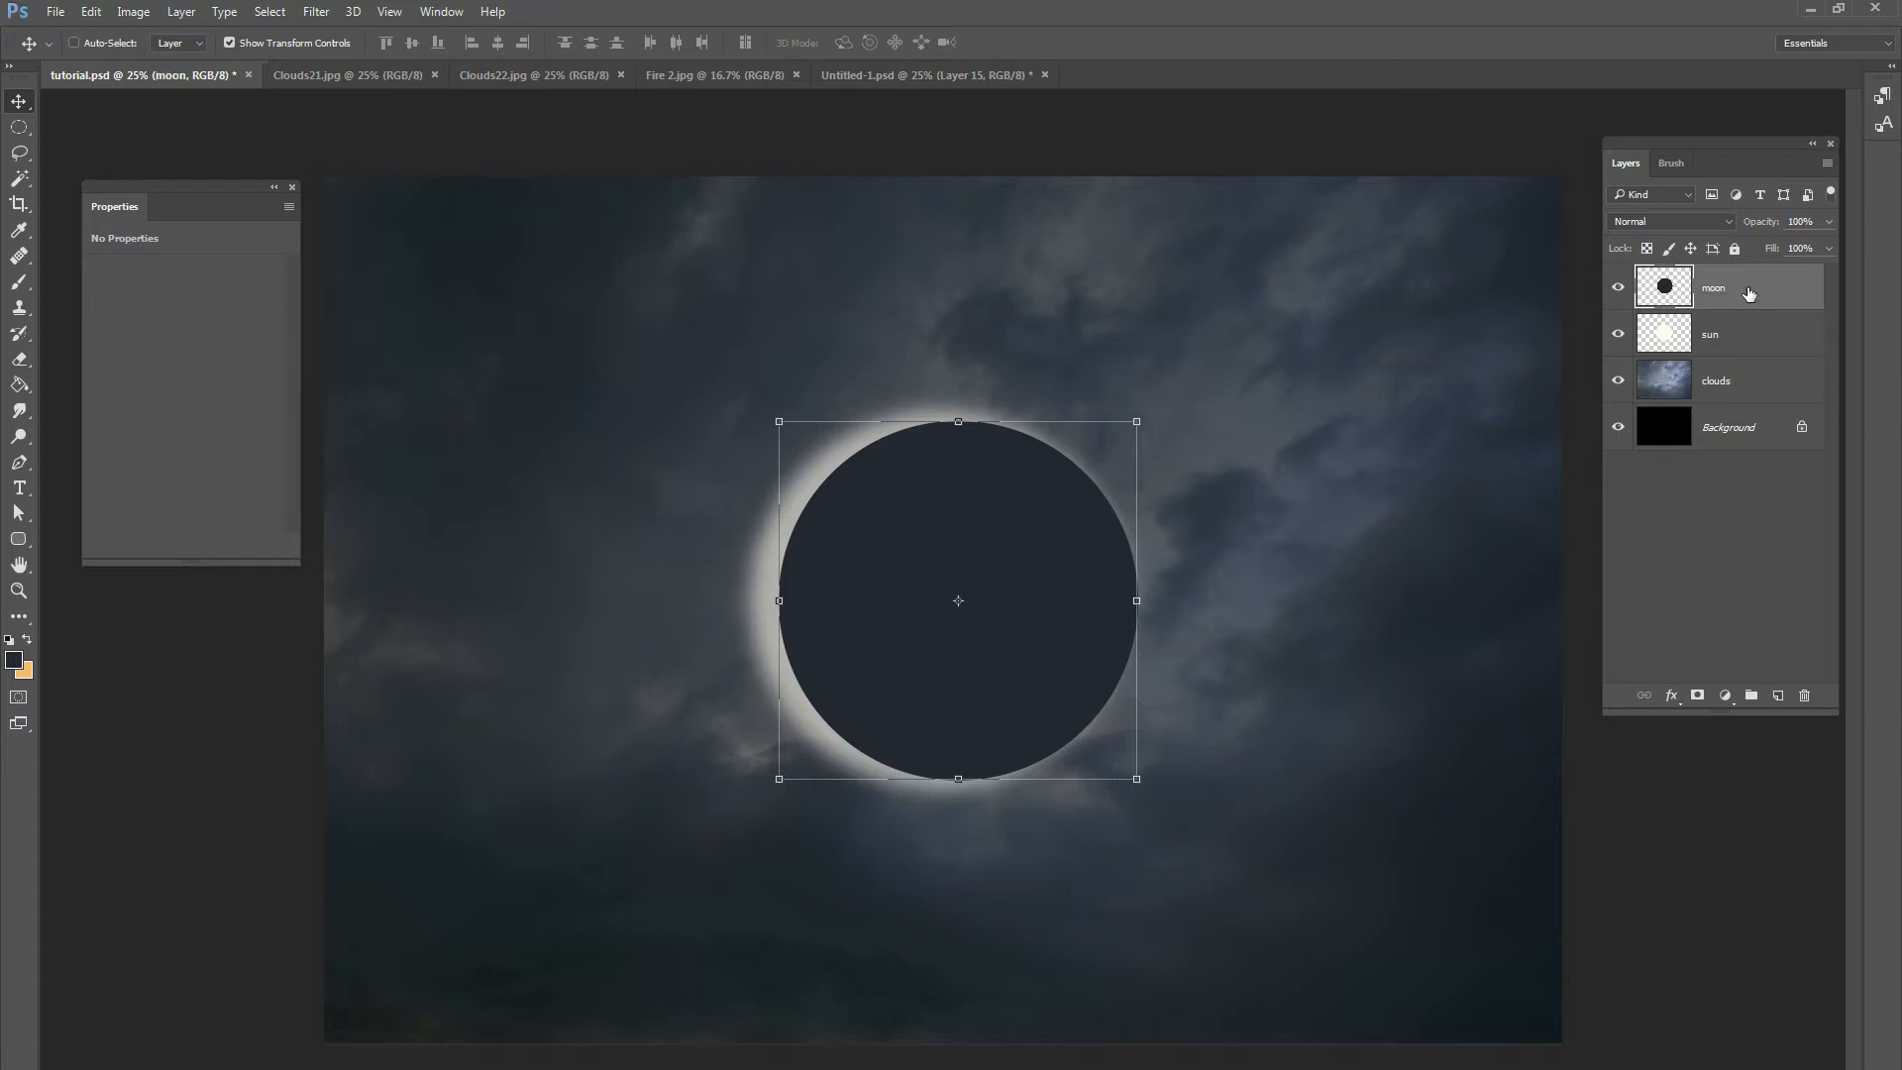
Add a new layer above the moon layer and name it sunrays.
click(1778, 695)
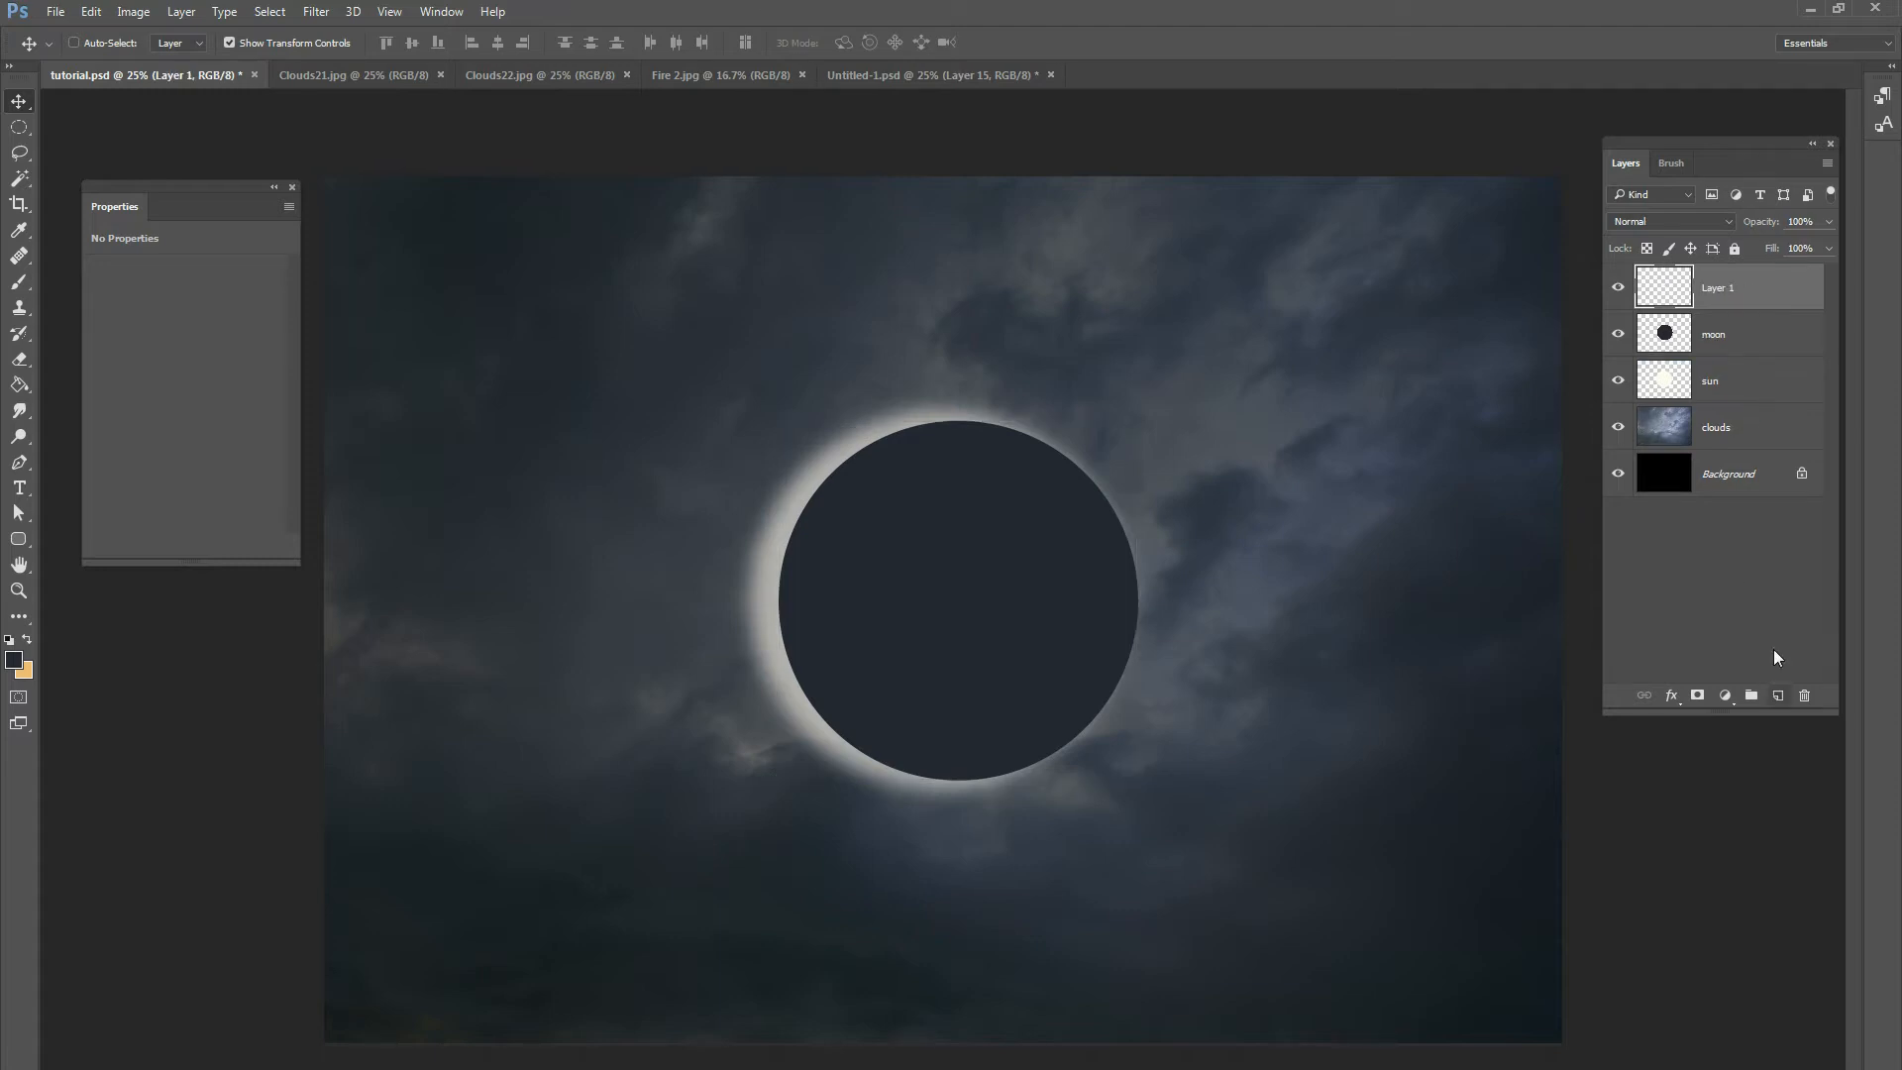
double_click(1714, 289)
text(sunrays)
key(Return)
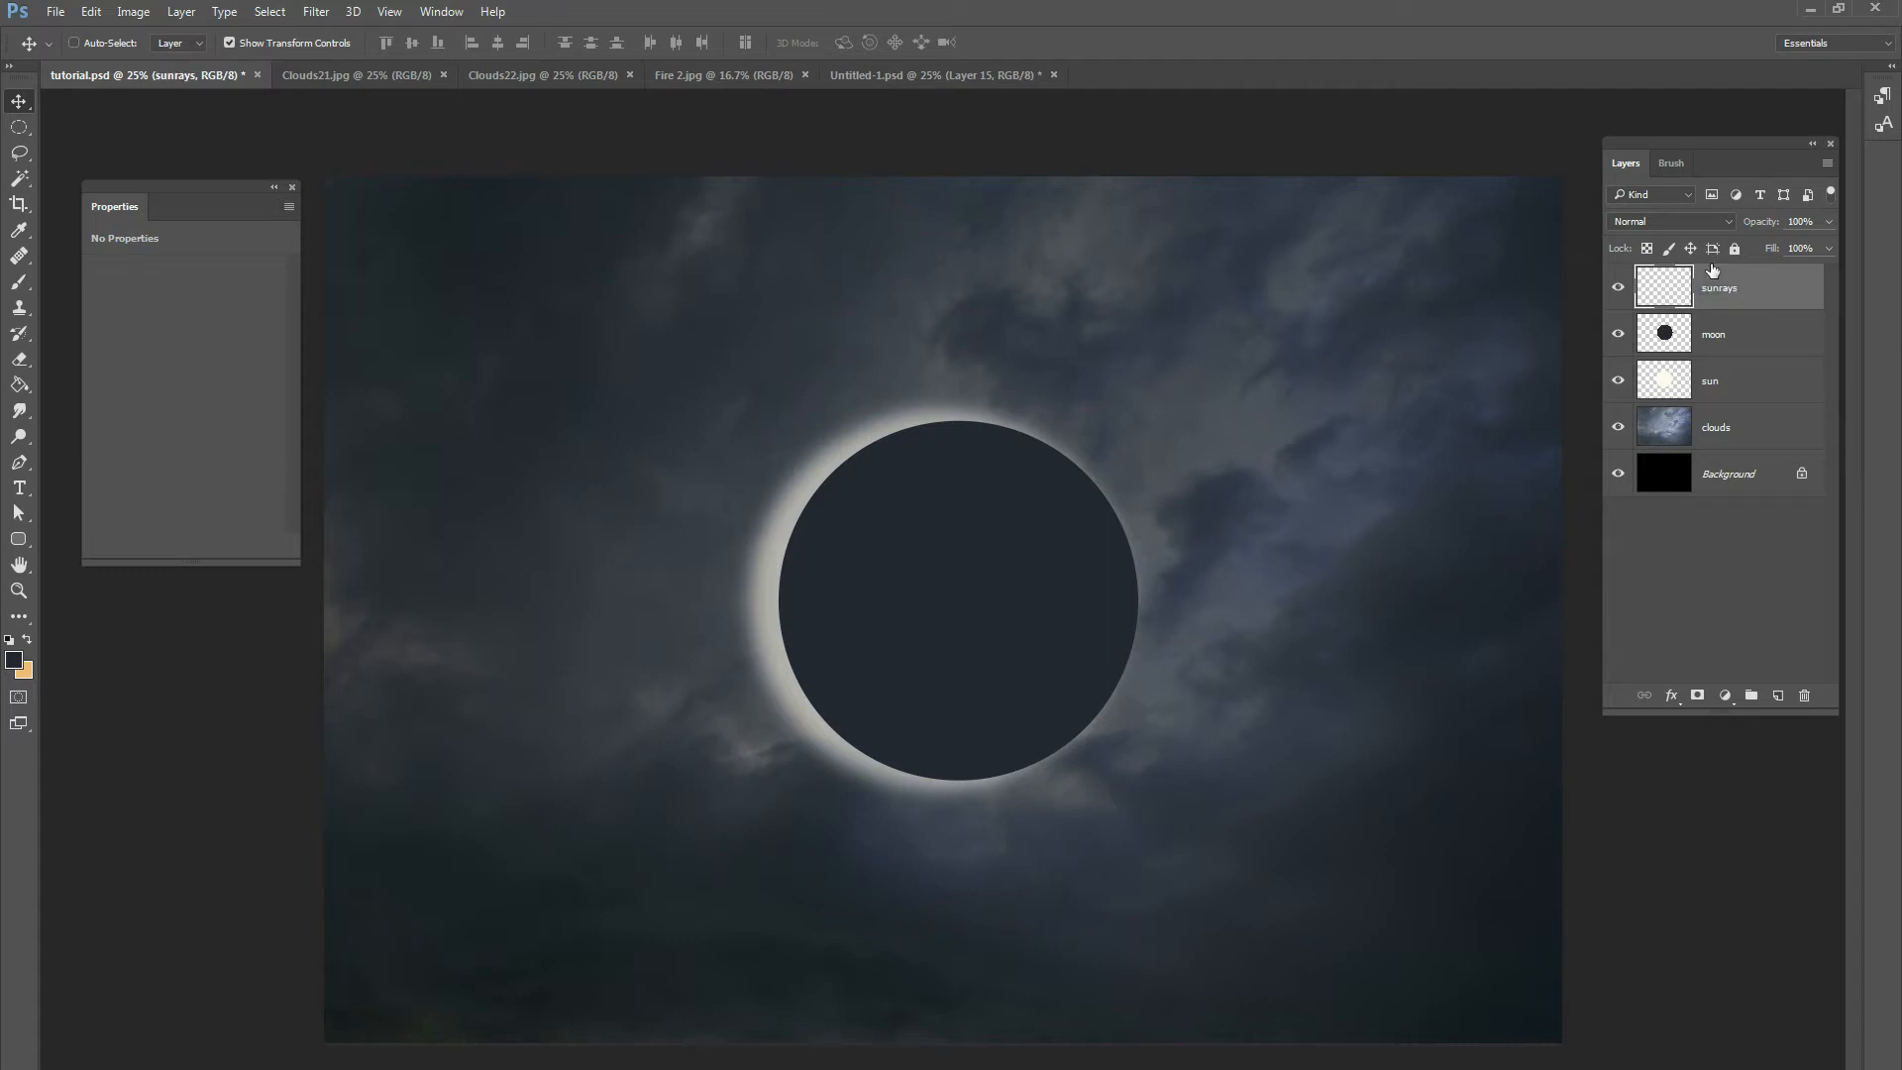
Set up a soft white Brush with 1% flow, a size of 171 px and 0% hardness.
click(19, 283)
click(14, 661)
drag(927, 347, 897, 303)
click(1355, 321)
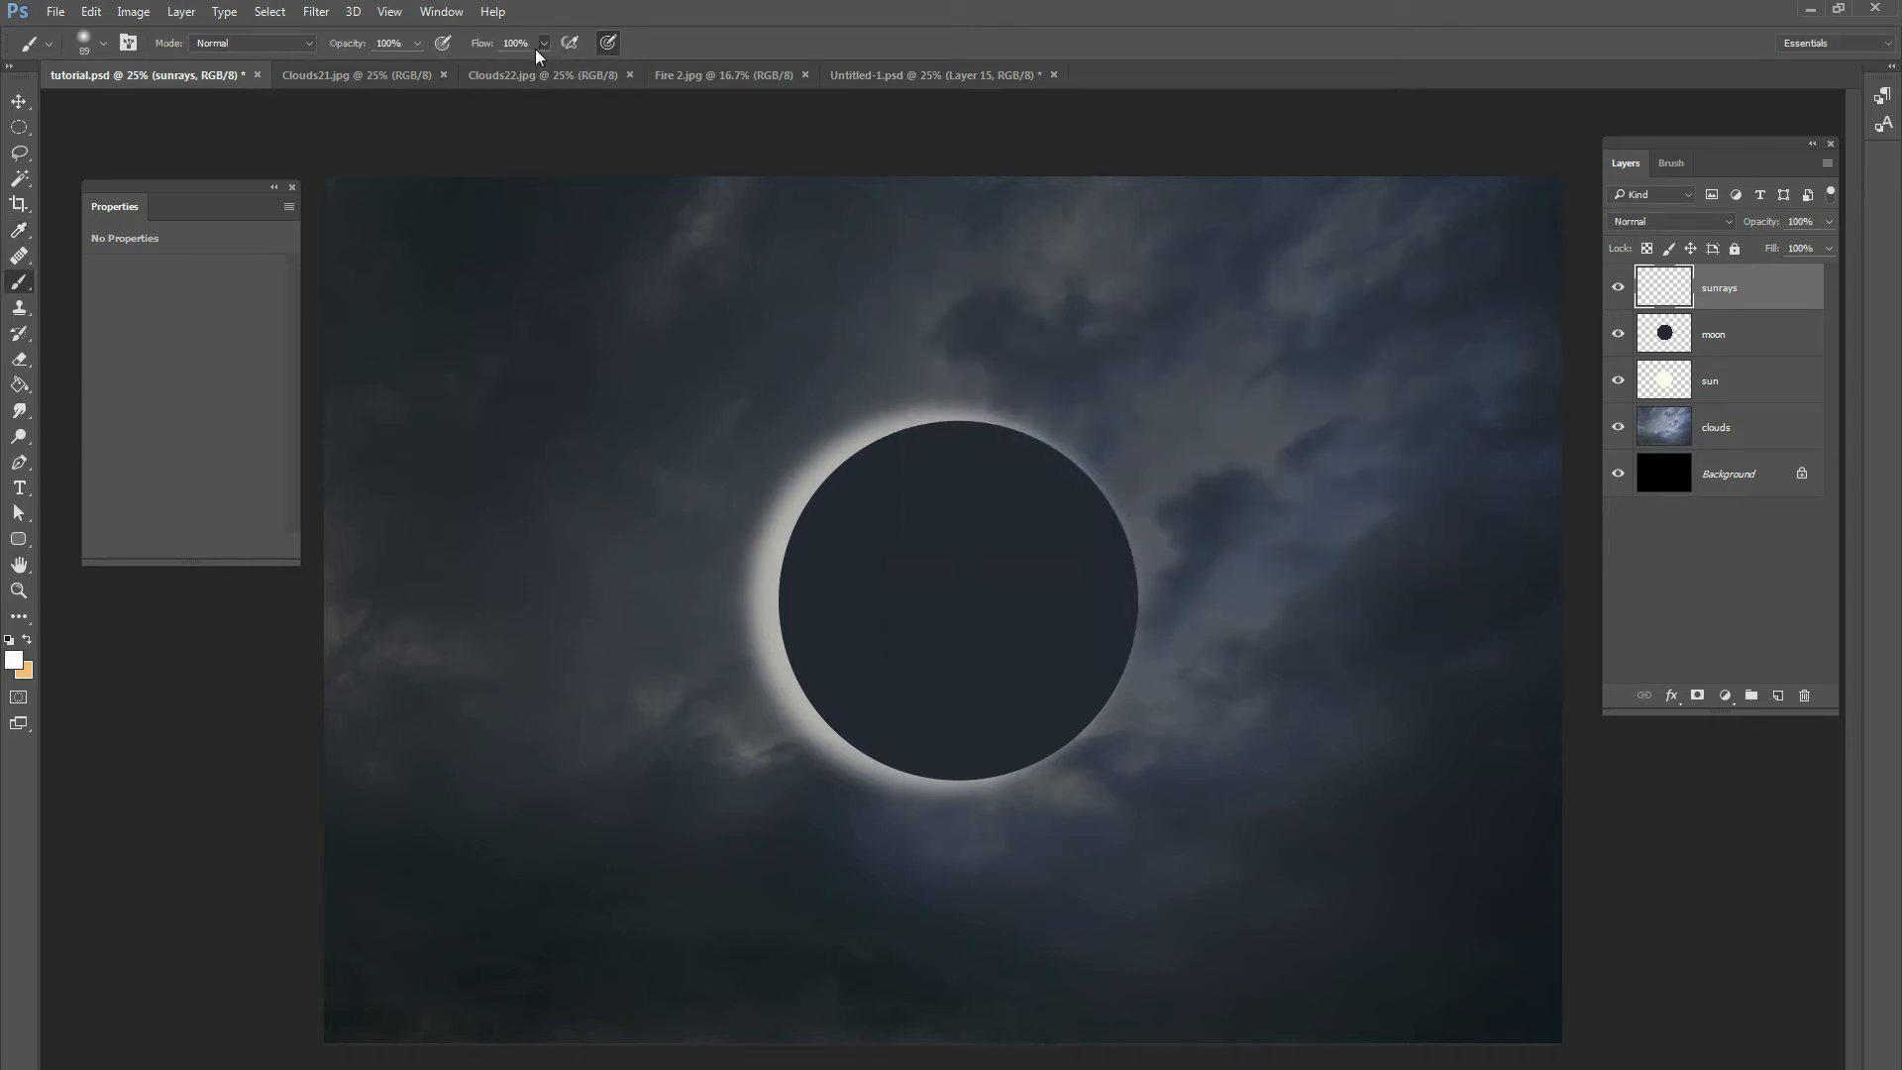
drag(540, 46, 451, 67)
right_click(904, 447)
drag(1058, 492, 1081, 492)
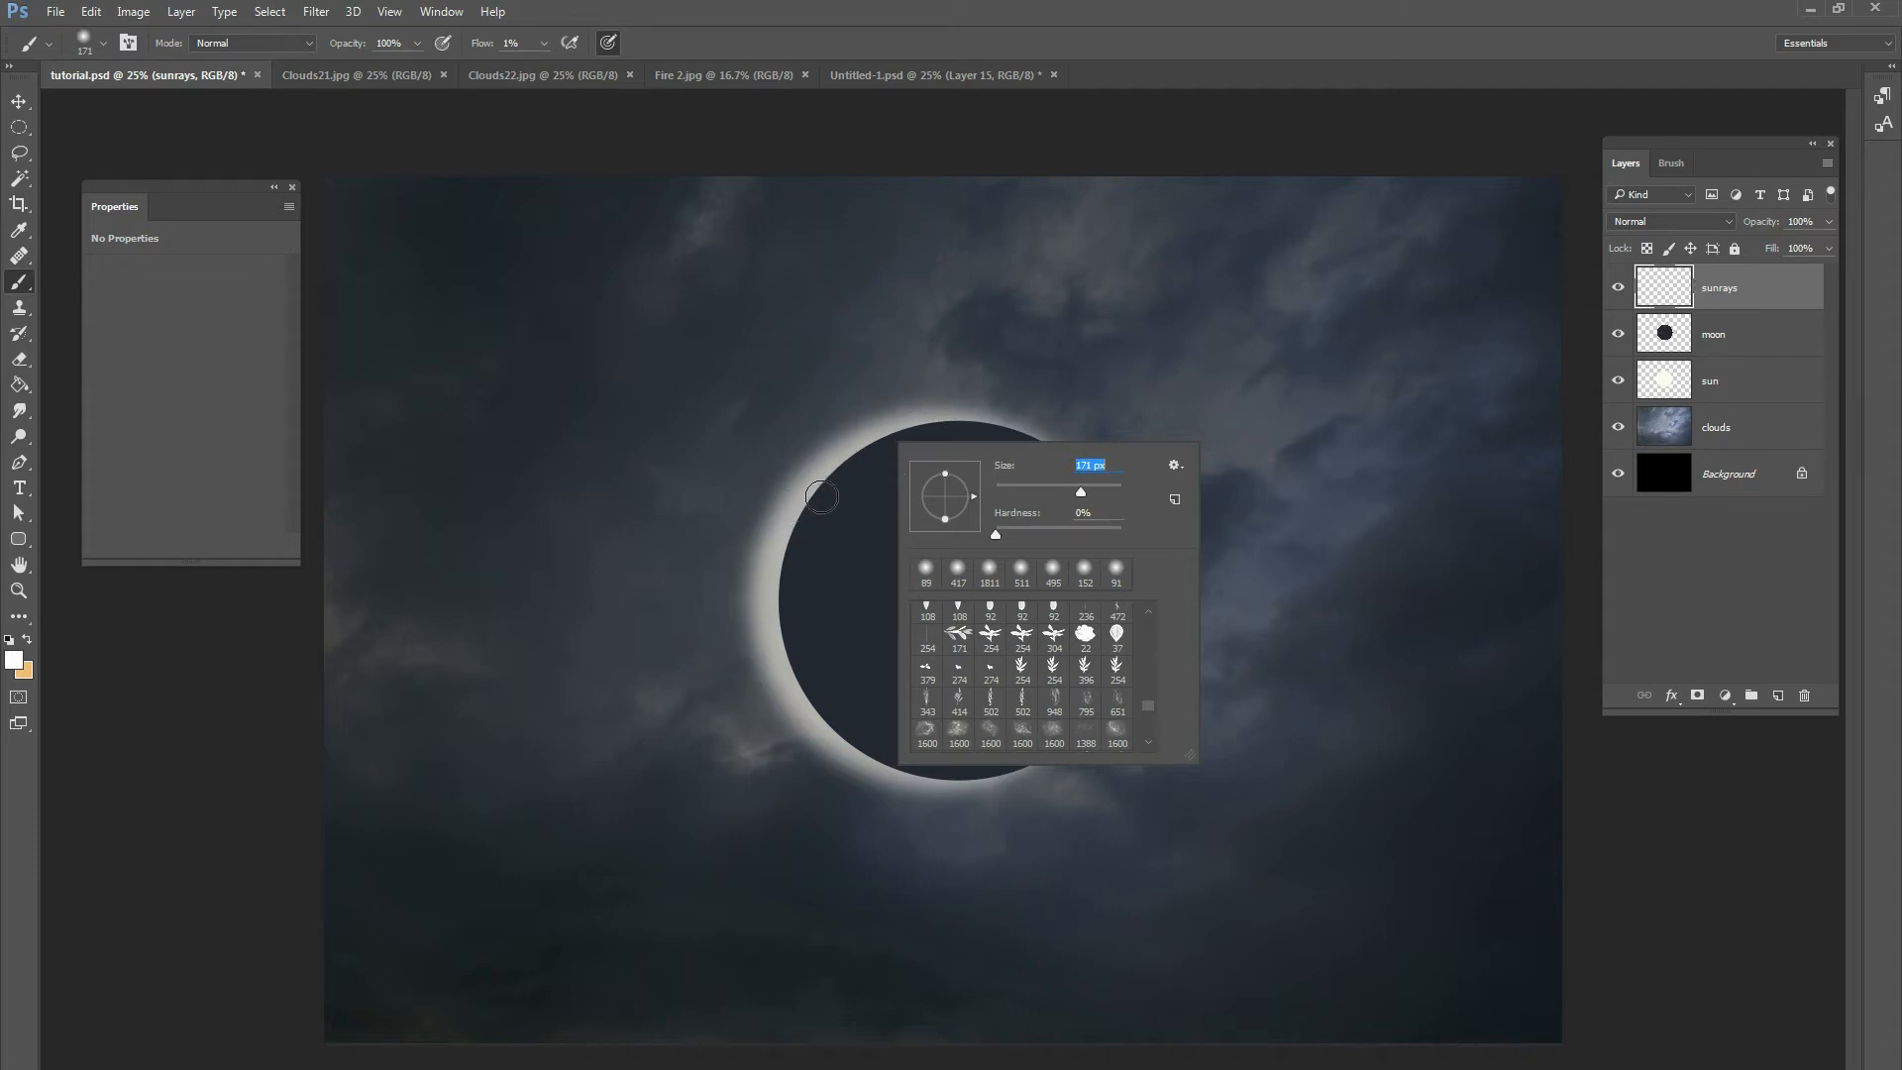
click(1234, 38)
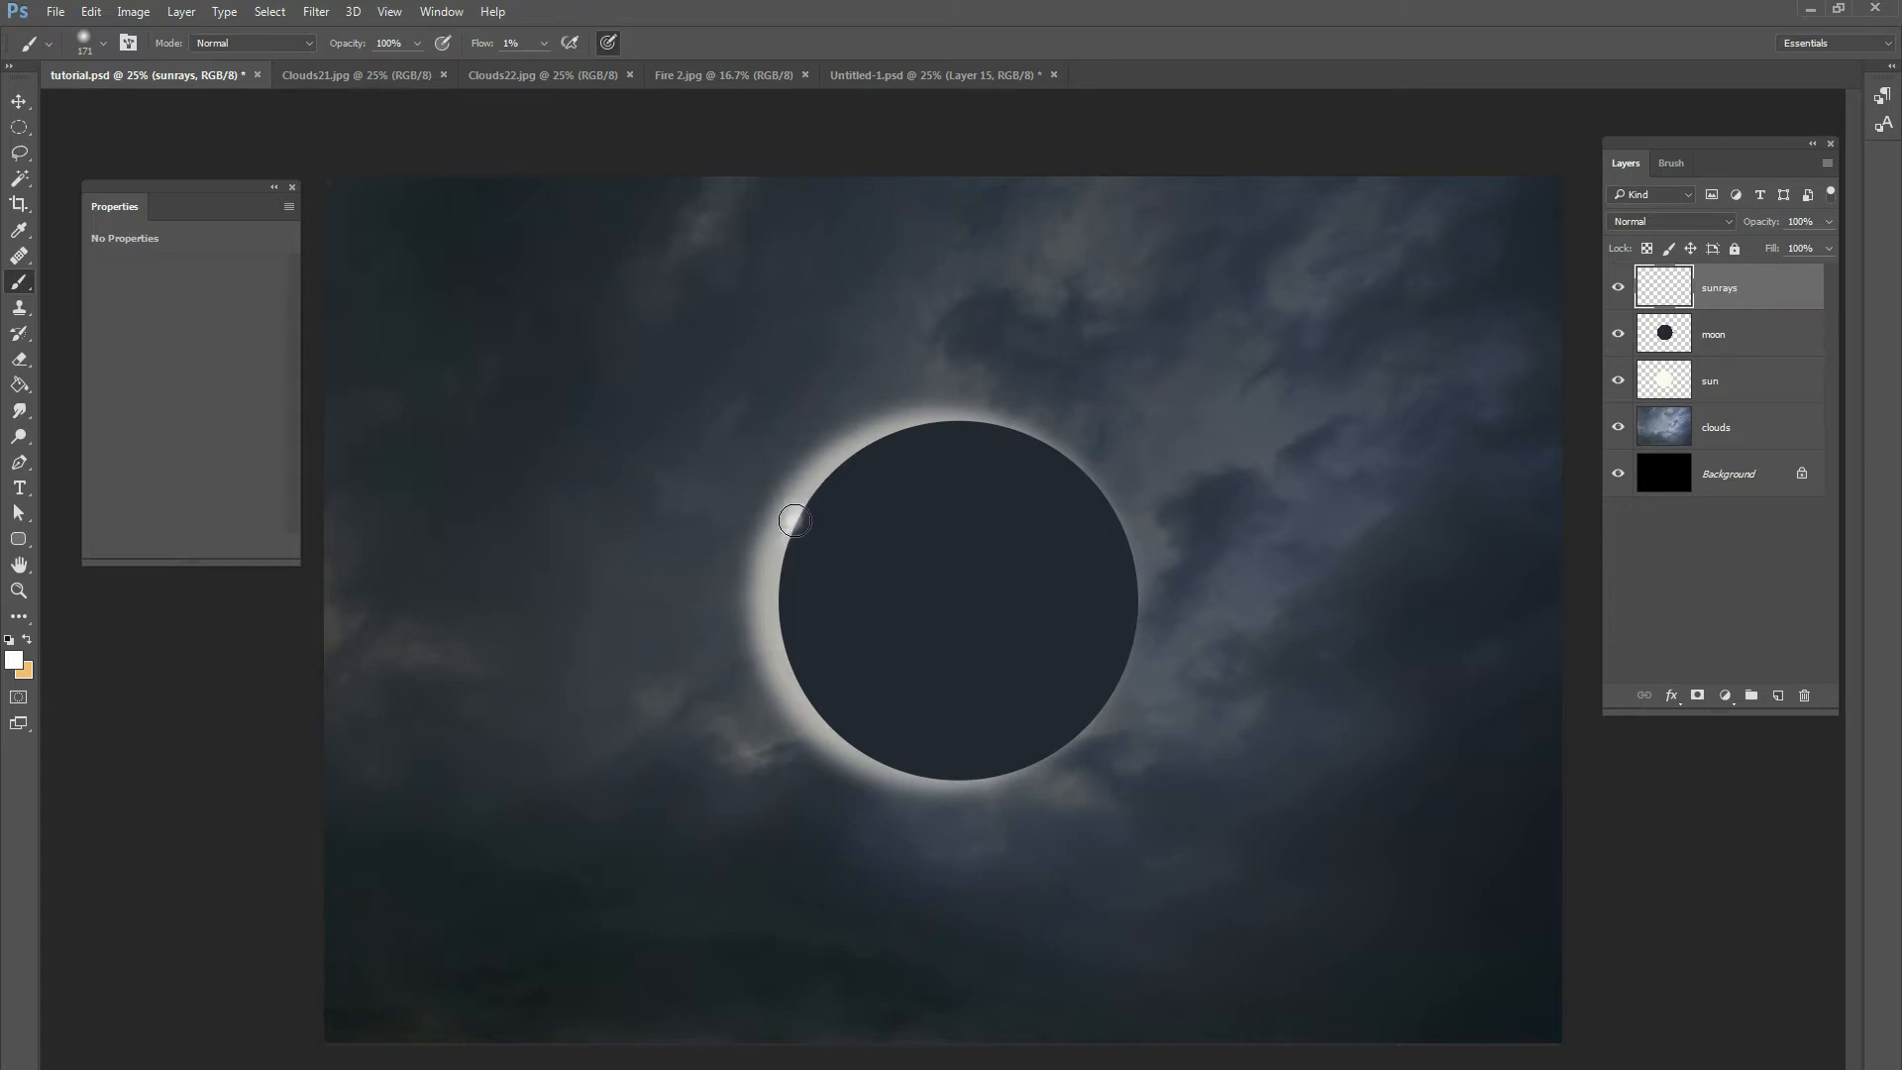
Paint a bright spot on the disc's upper-left edge, with faint rays radiating from it over the moon and sky.
mouse_move(807, 514)
mouse_down()
mouse_move(872, 496)
mouse_move(798, 520)
mouse_move(895, 514)
mouse_move(800, 523)
mouse_move(882, 541)
mouse_move(800, 529)
mouse_move(844, 556)
mouse_move(793, 521)
mouse_move(873, 577)
mouse_move(798, 525)
mouse_up()
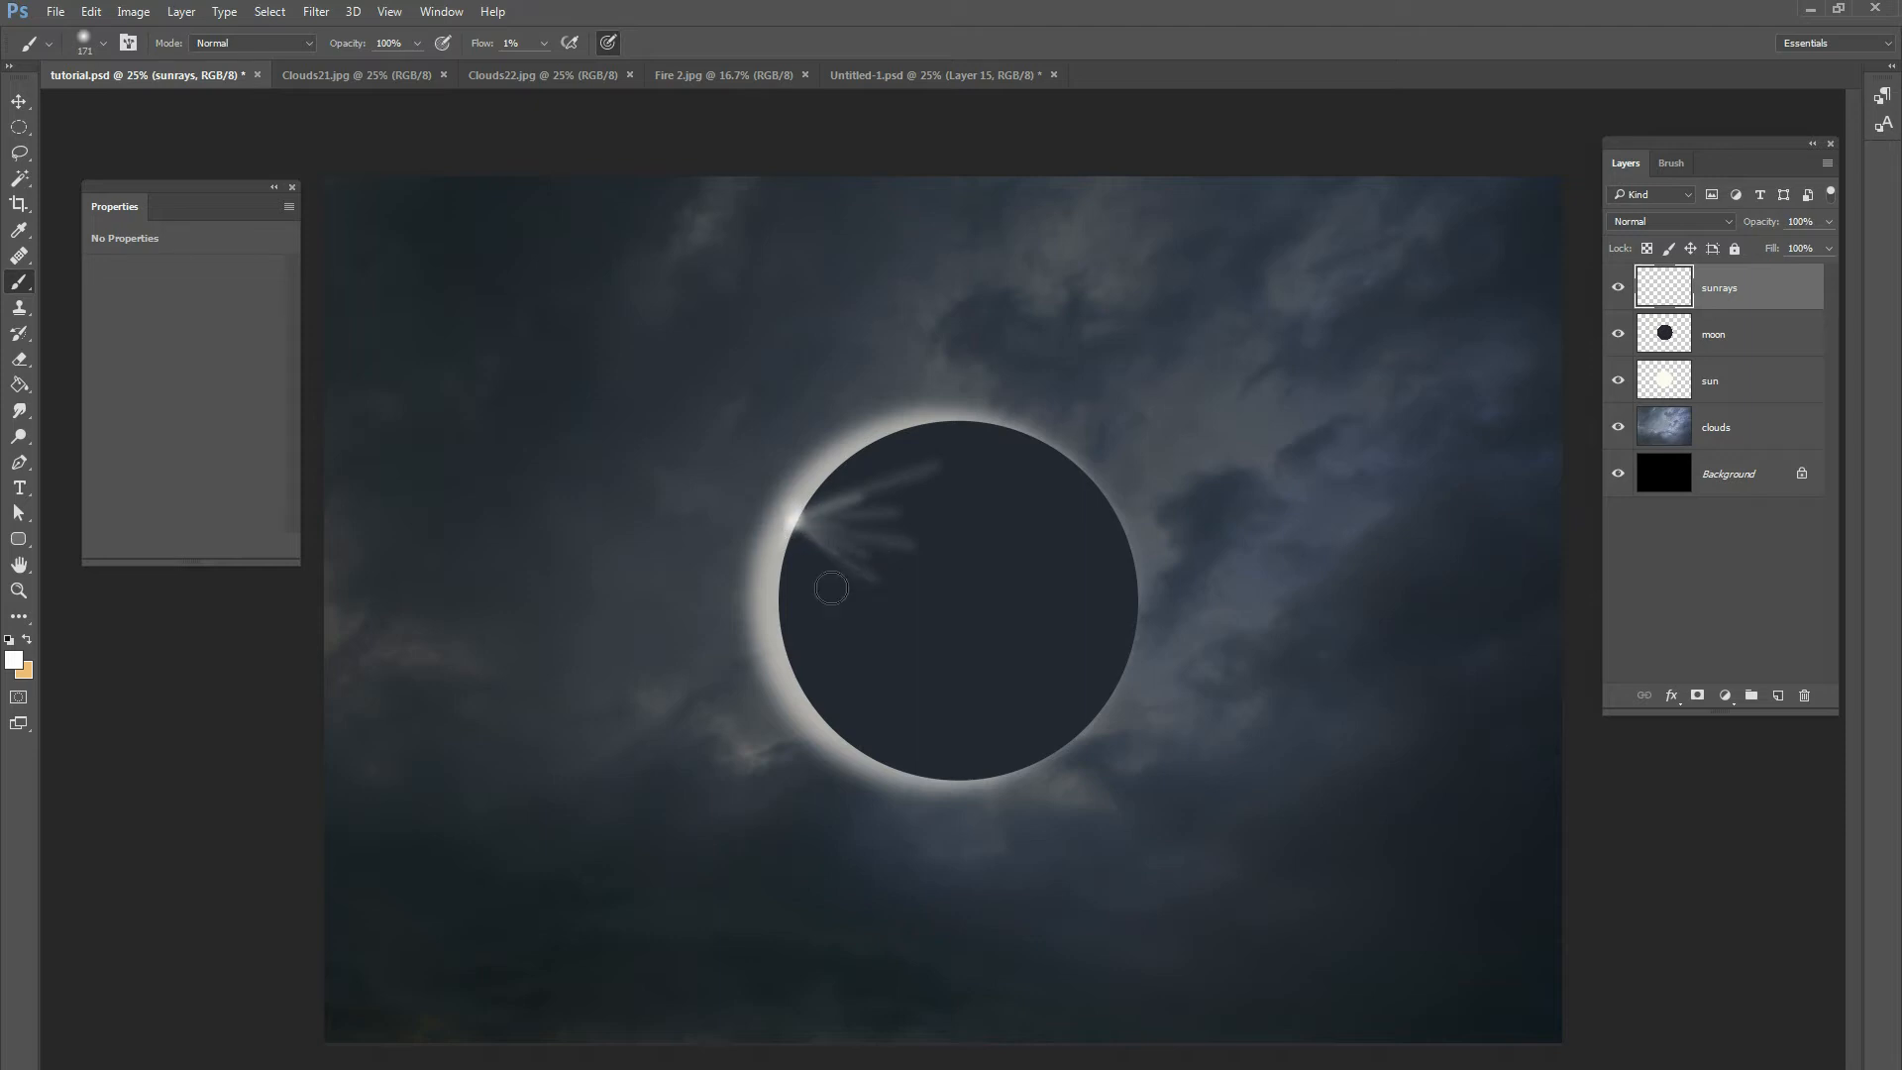
drag(837, 617, 804, 530)
mouse_move(699, 630)
mouse_down()
mouse_move(785, 527)
mouse_move(728, 551)
mouse_move(781, 513)
mouse_up()
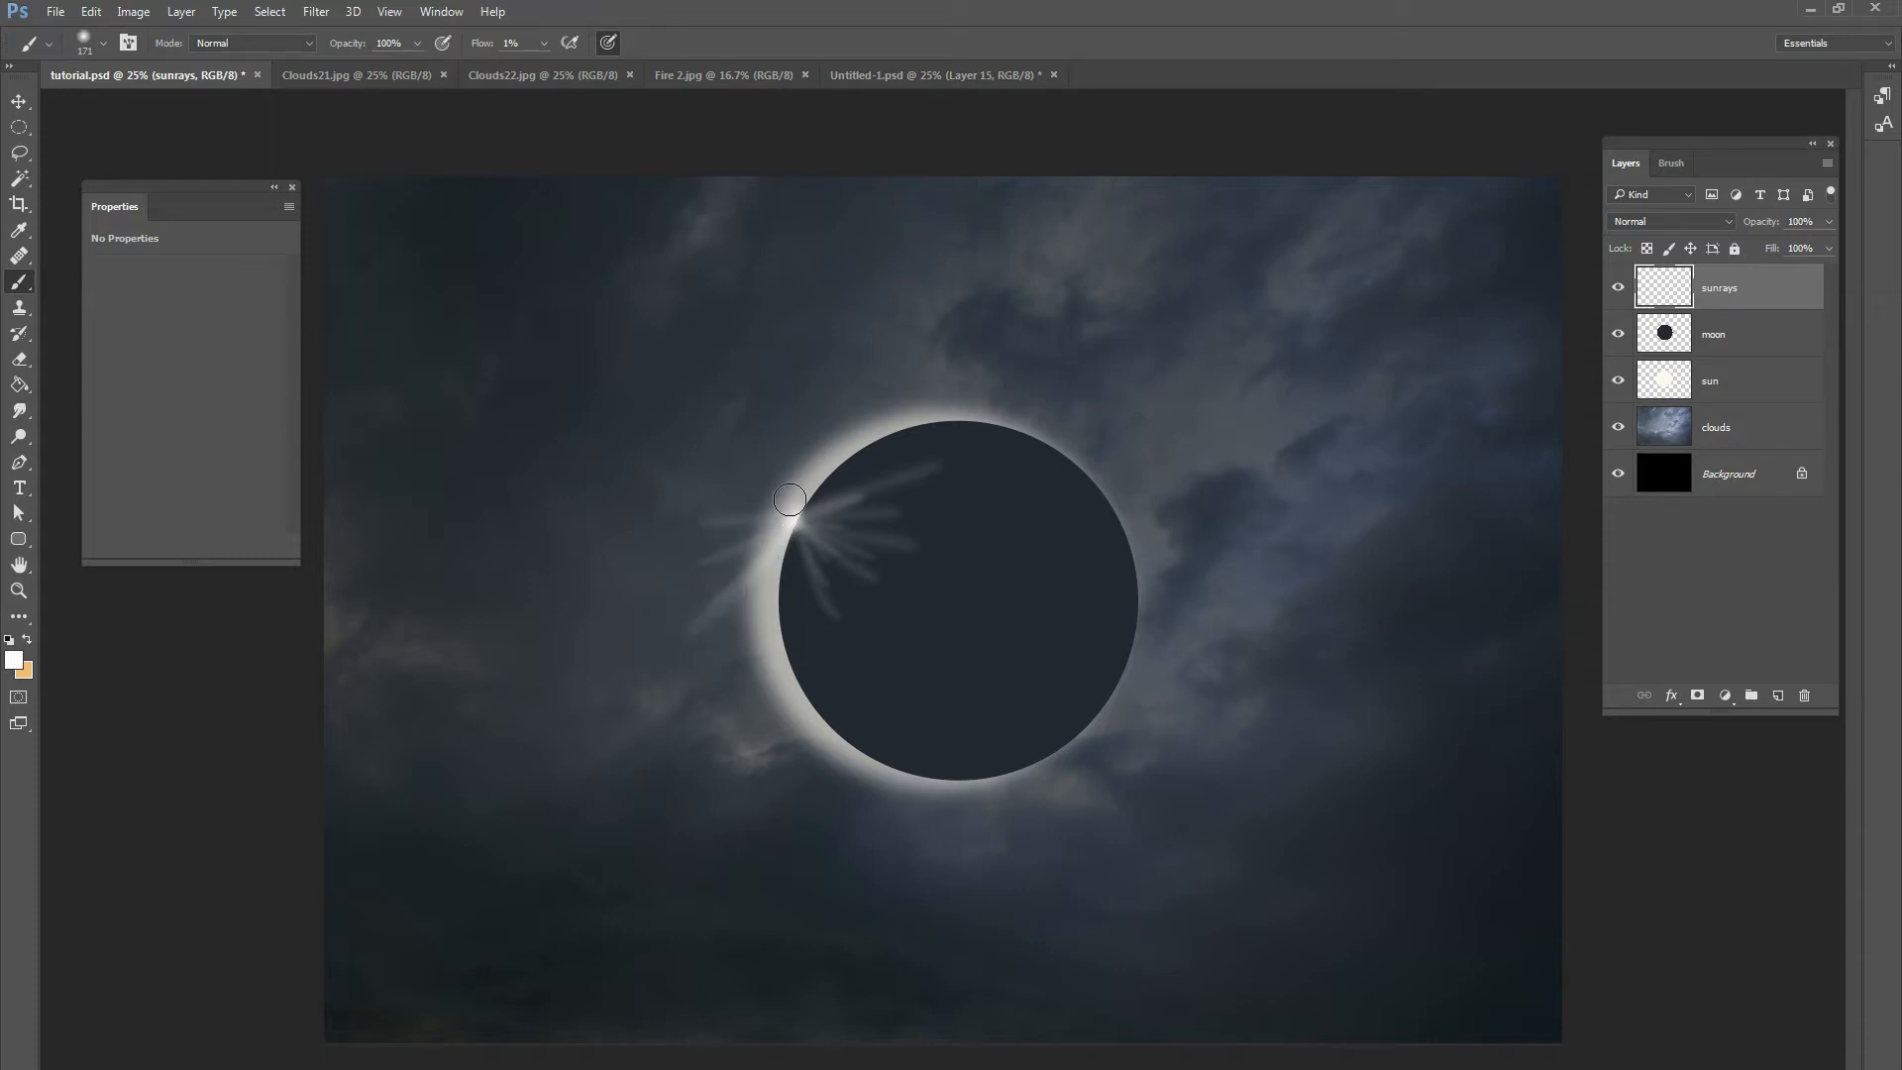
Set the brush size to 136 px and paint thinner, longer rays around the bright spot.
right_click(789, 499)
key(Return)
drag(693, 469, 783, 511)
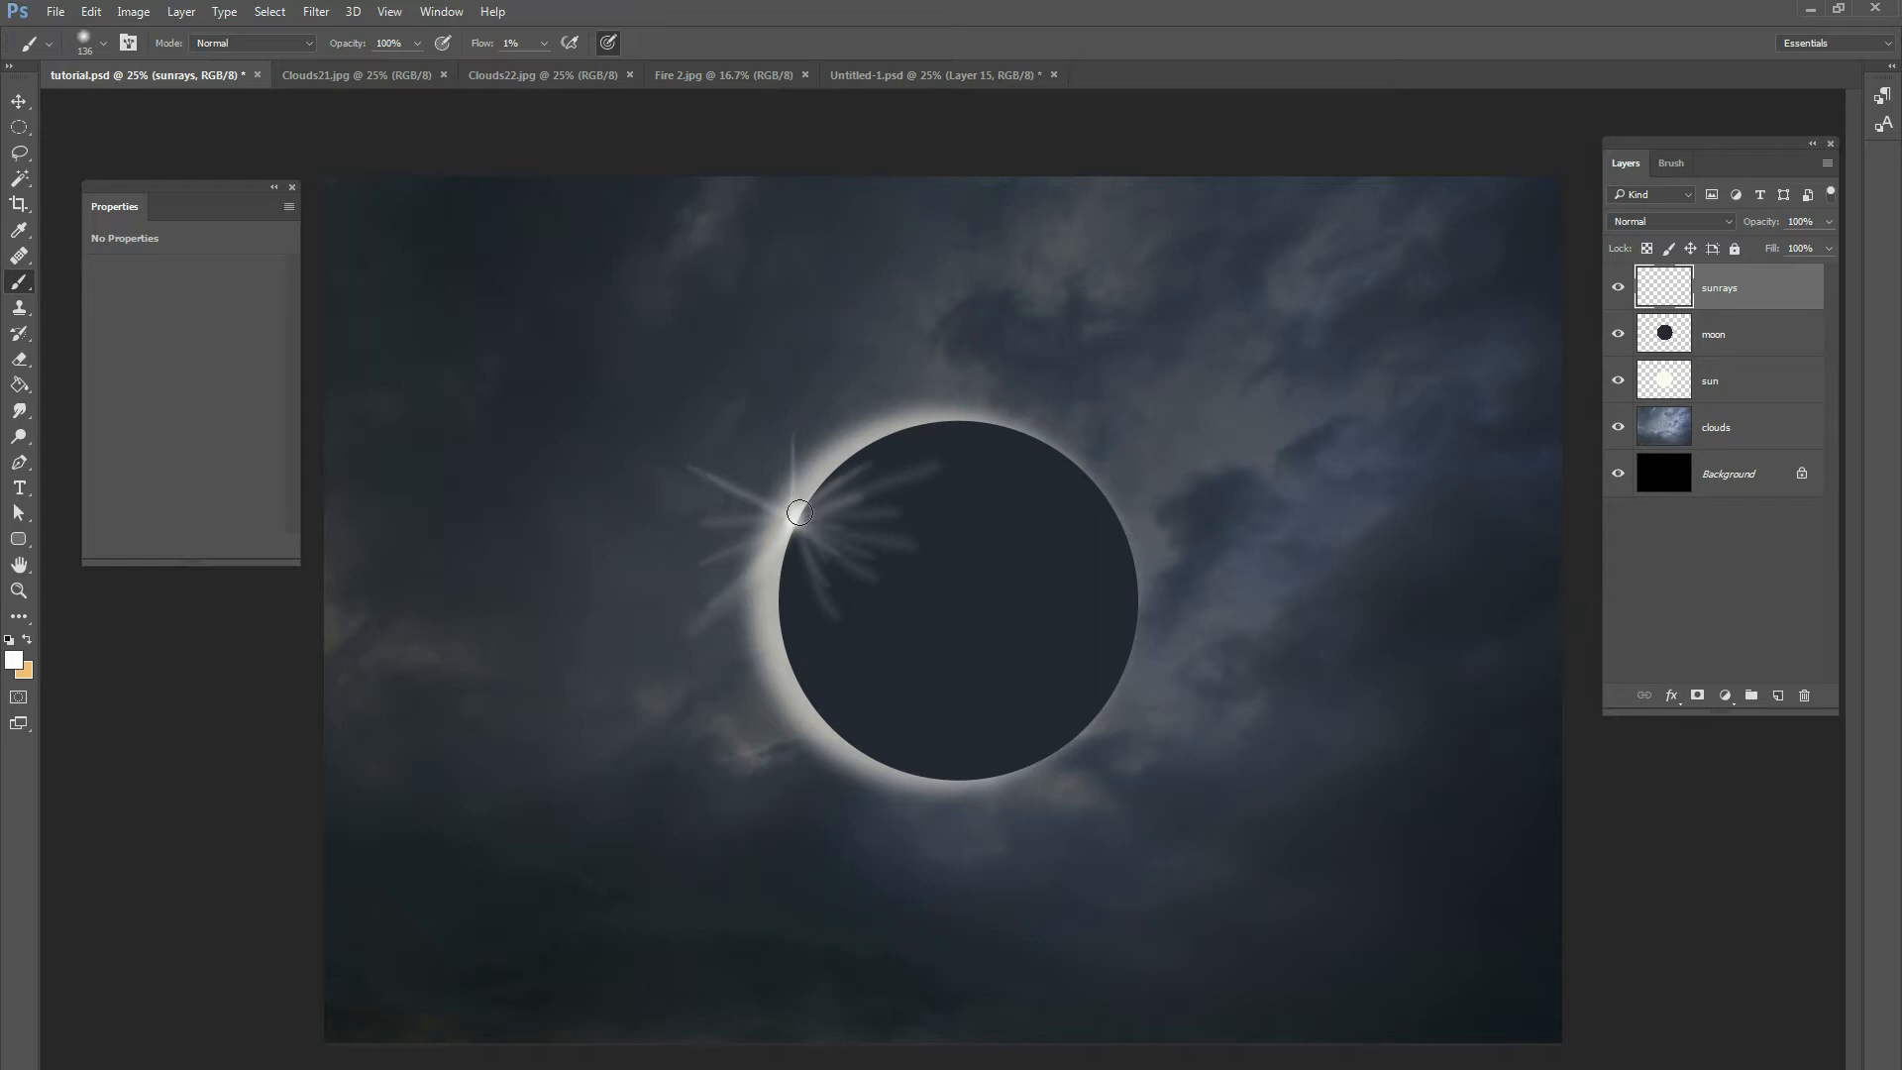
drag(979, 601, 839, 536)
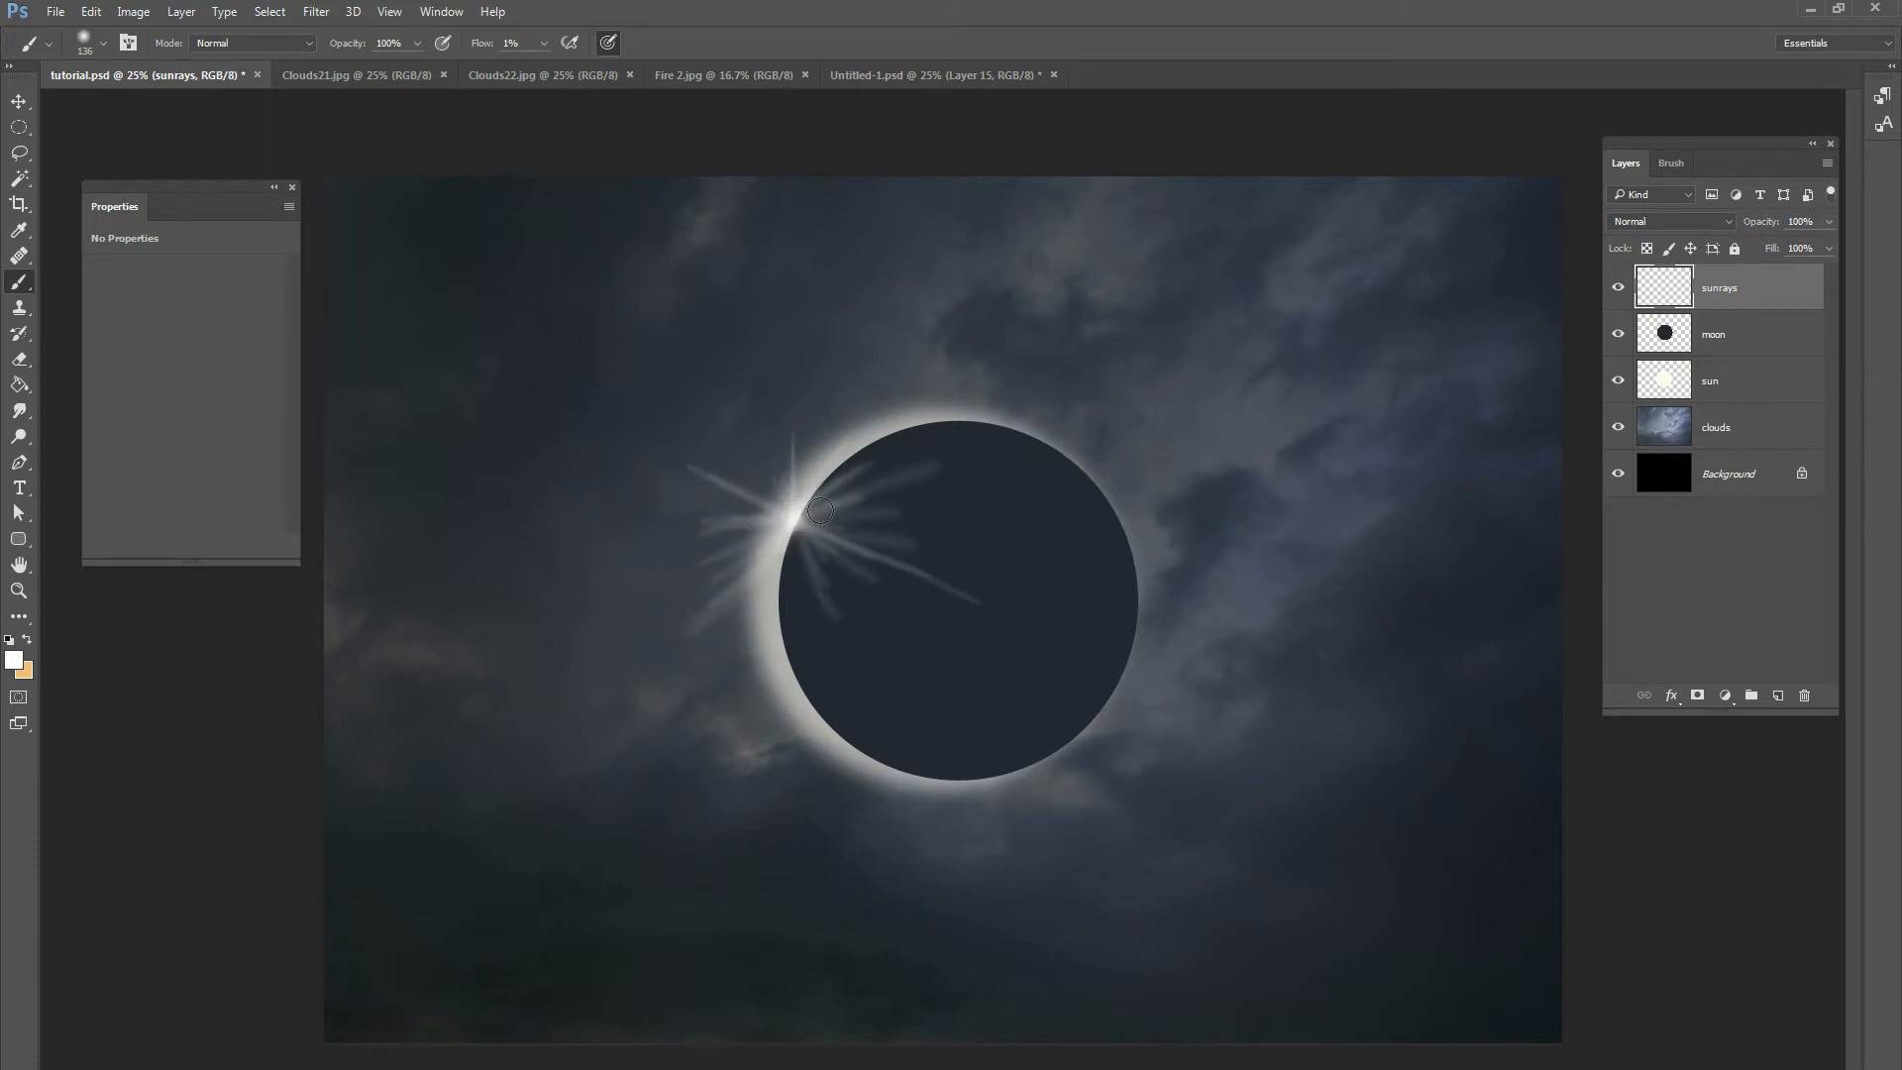
drag(675, 519, 778, 516)
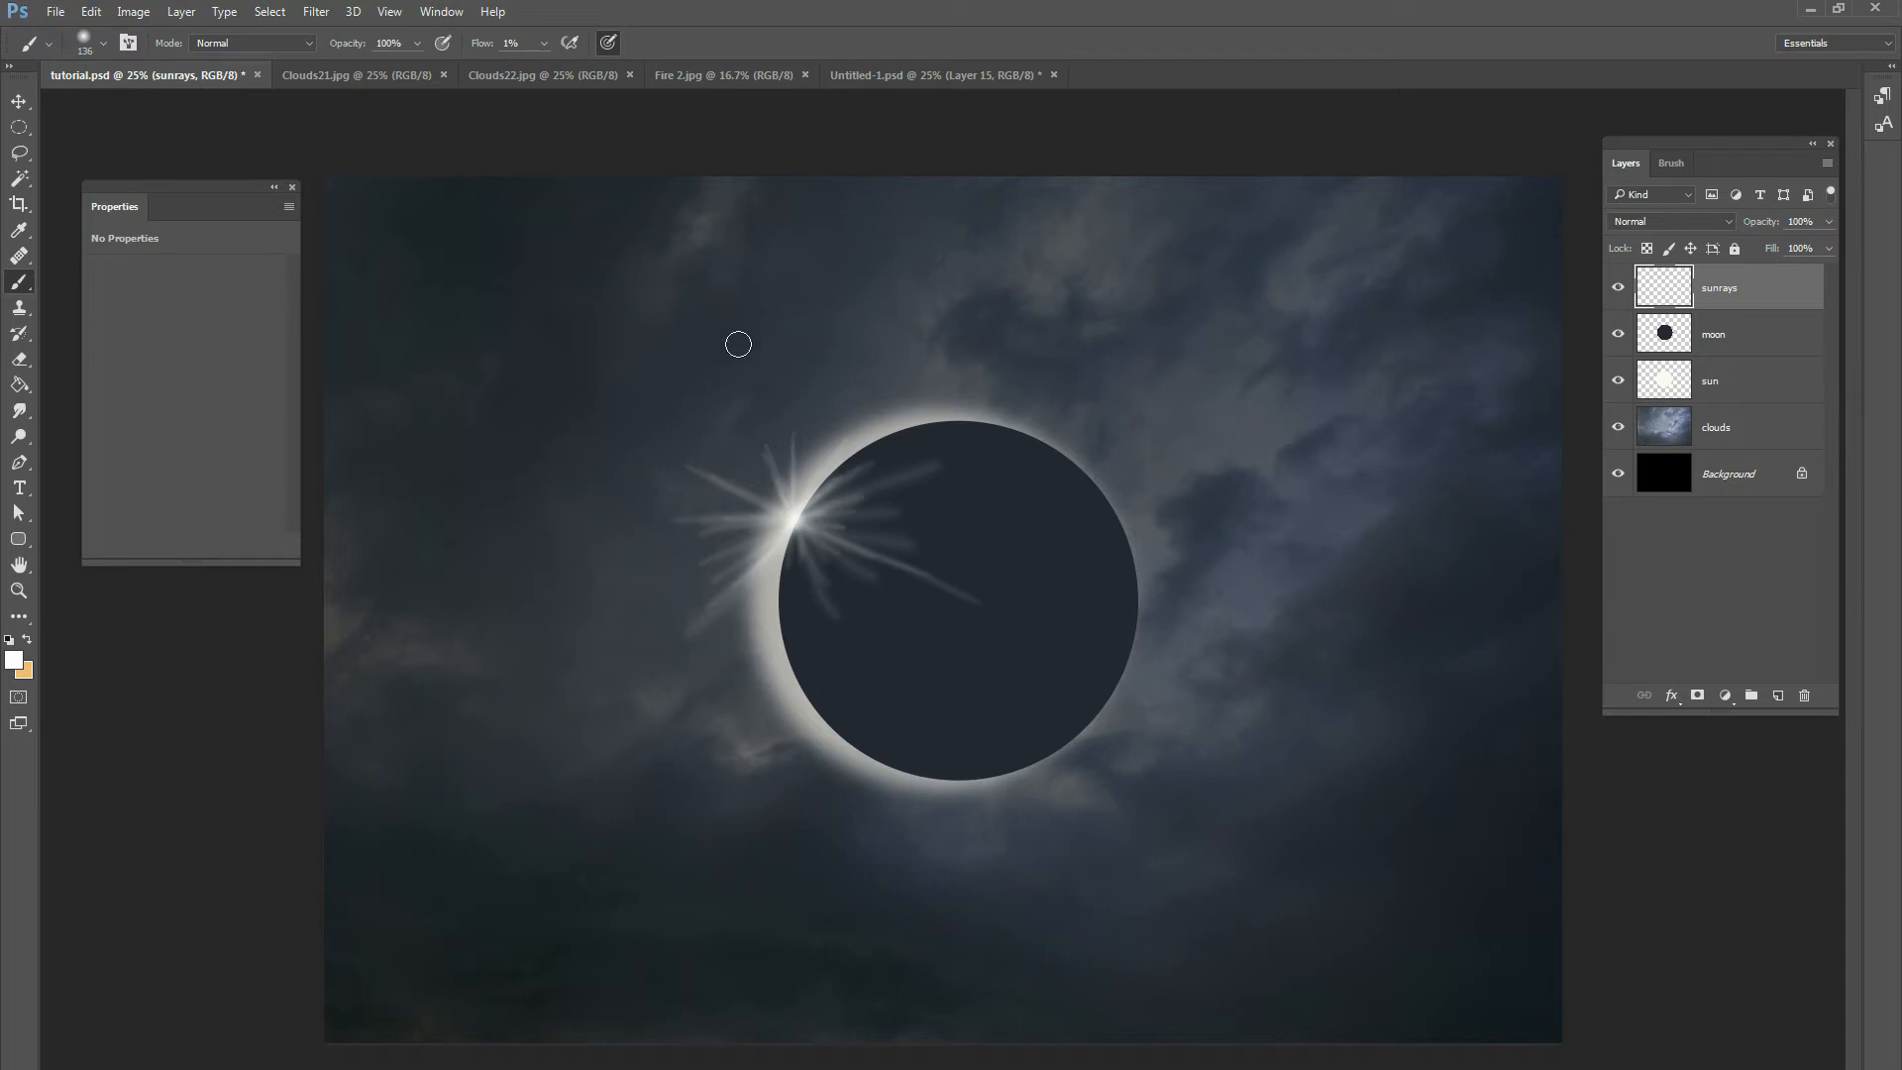
Make a rectangular selection about 6.4 by 4.5 in around the sun rays, centered on the bright spot.
right_click(25, 139)
click(110, 130)
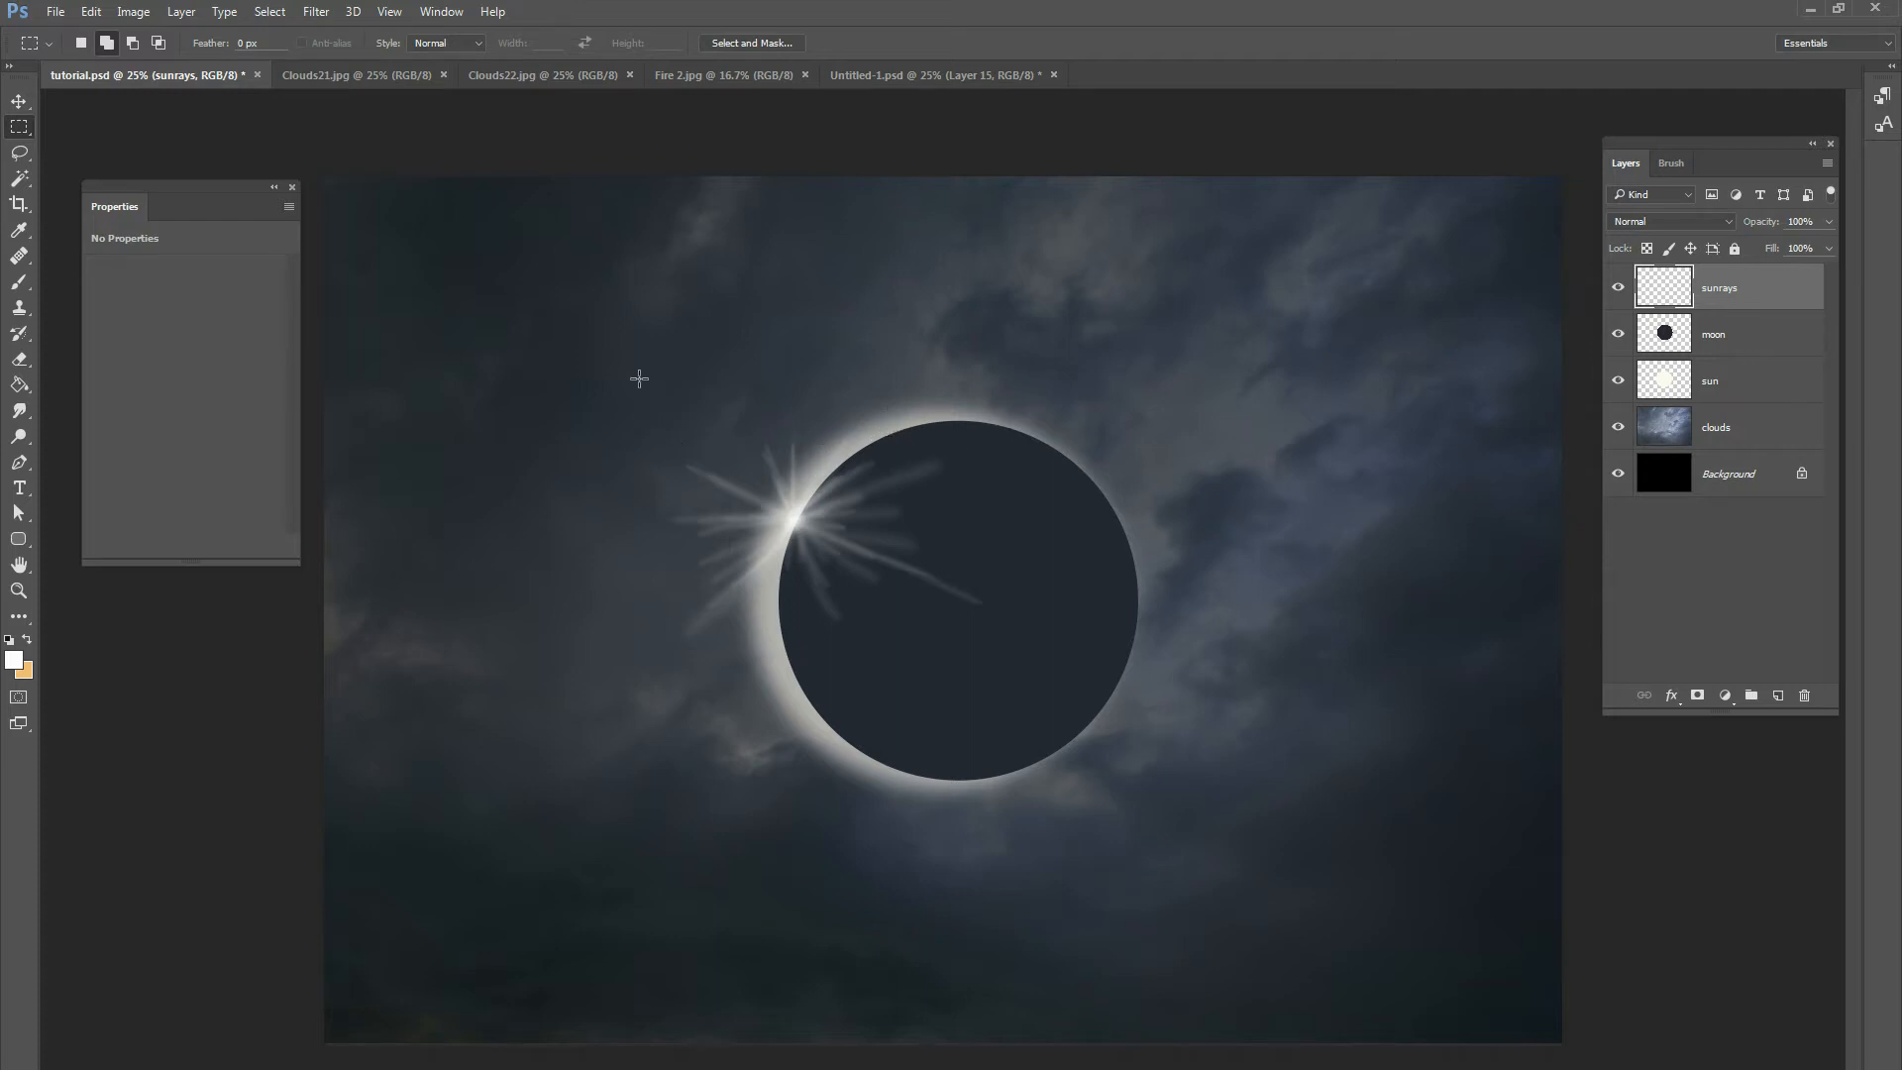
mouse_move(1007, 701)
mouse_down()
mouse_move(1061, 690)
mouse_move(1042, 691)
mouse_up()
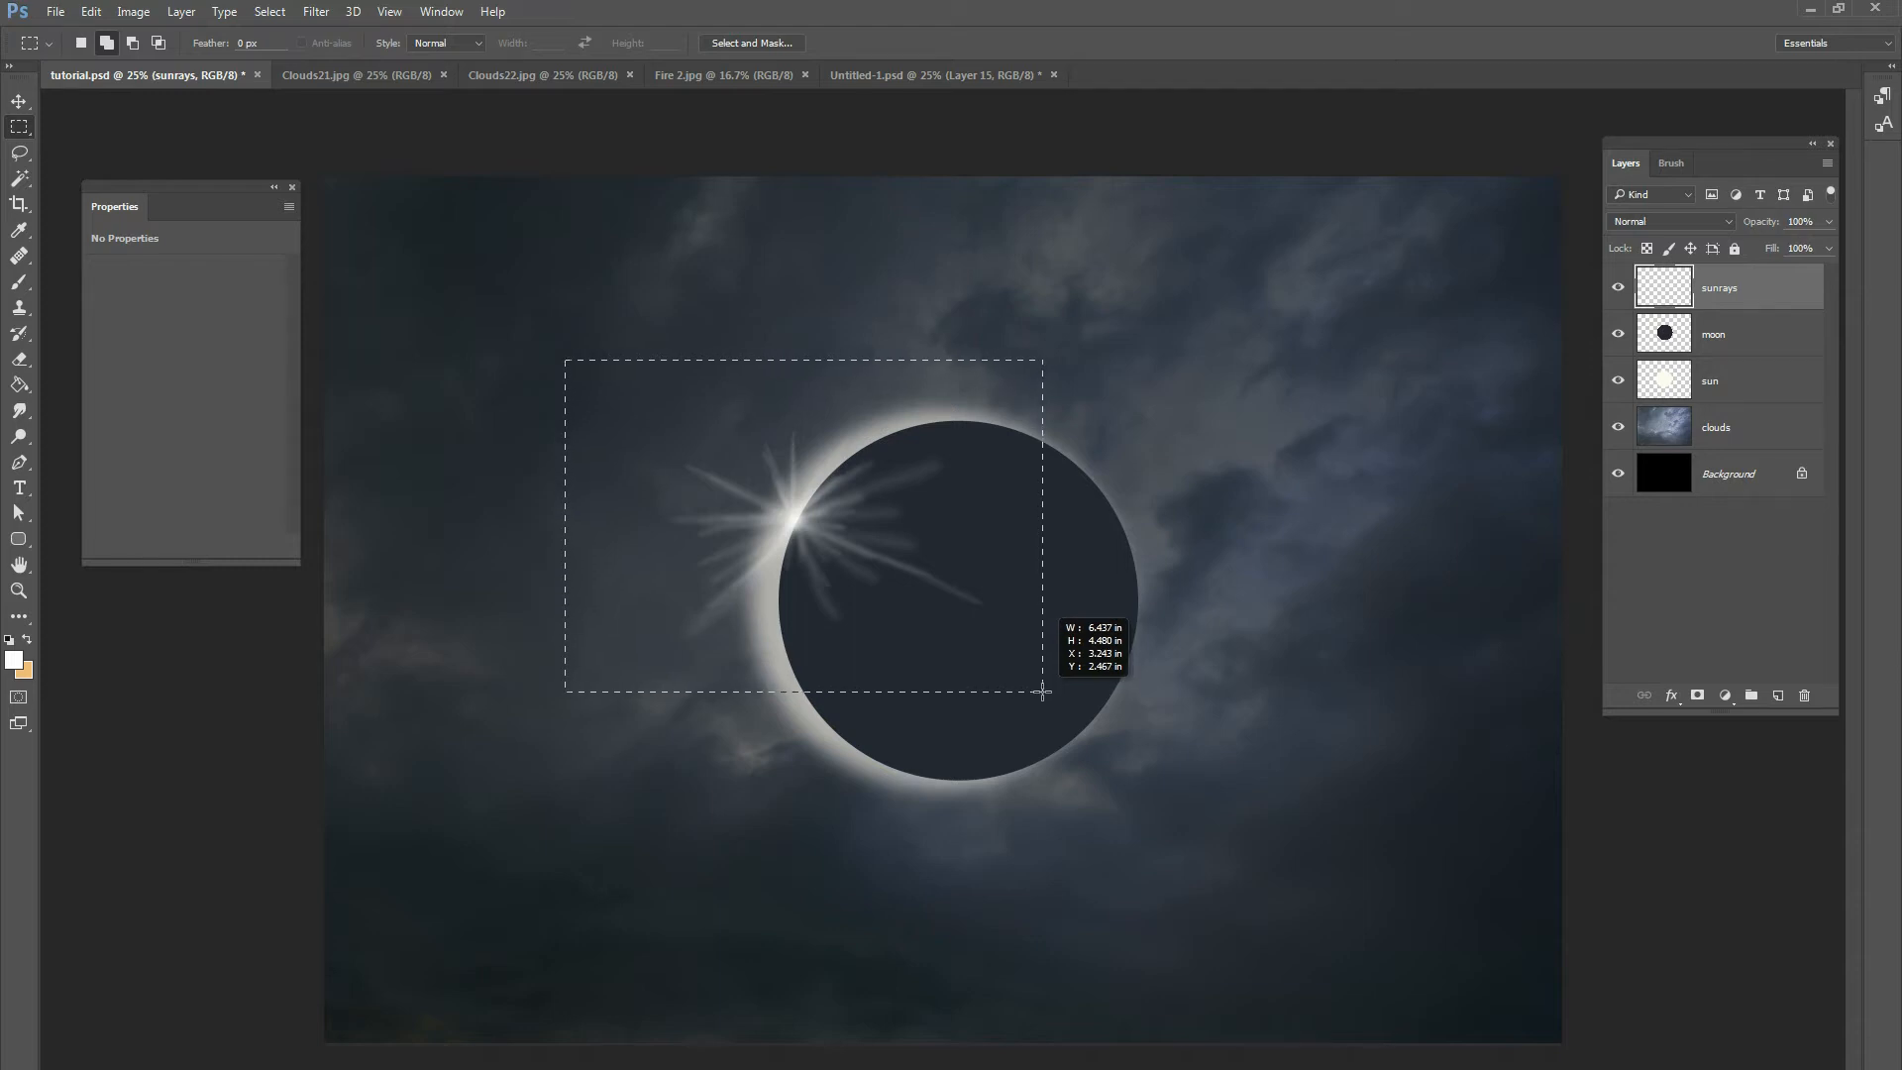
drag(1042, 692, 1044, 694)
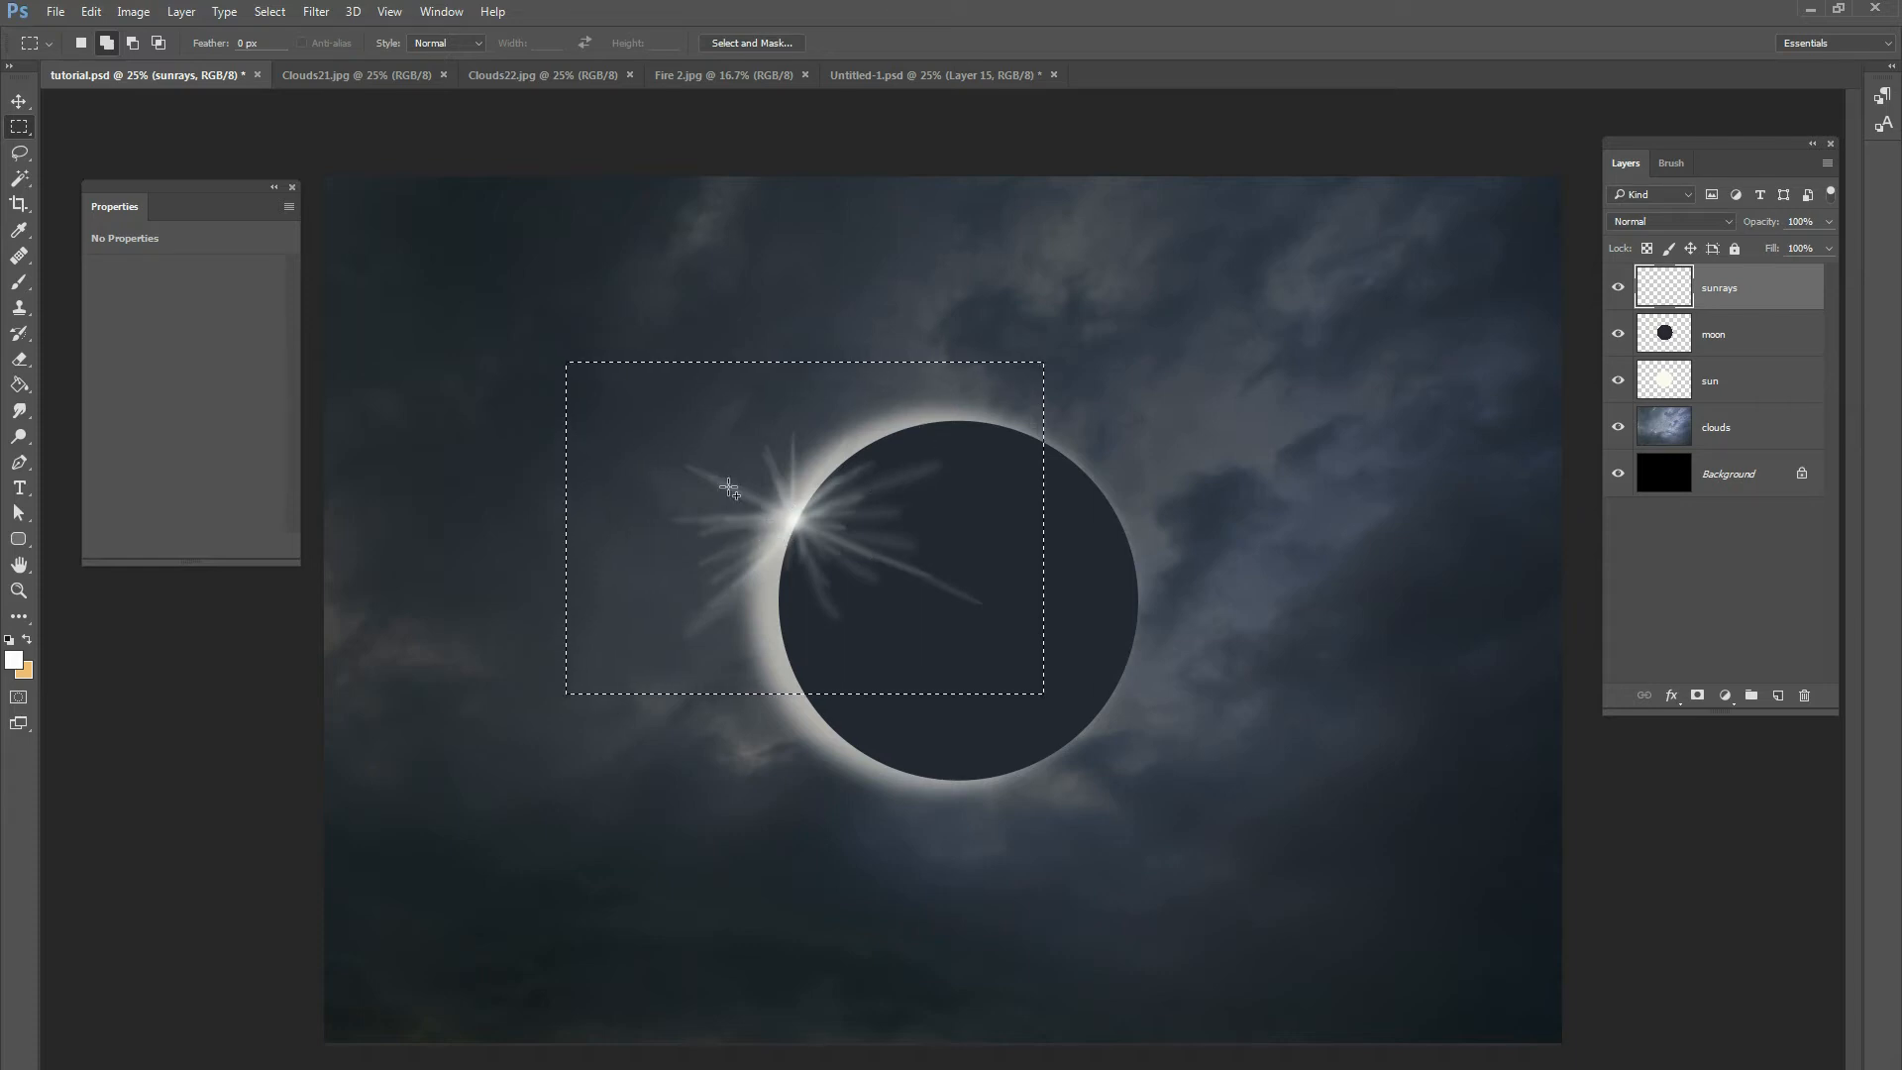
Apply a Radial Blur to the selected rays with the Zoom method, amount 100 and Good quality.
click(313, 14)
mouse_move(356, 230)
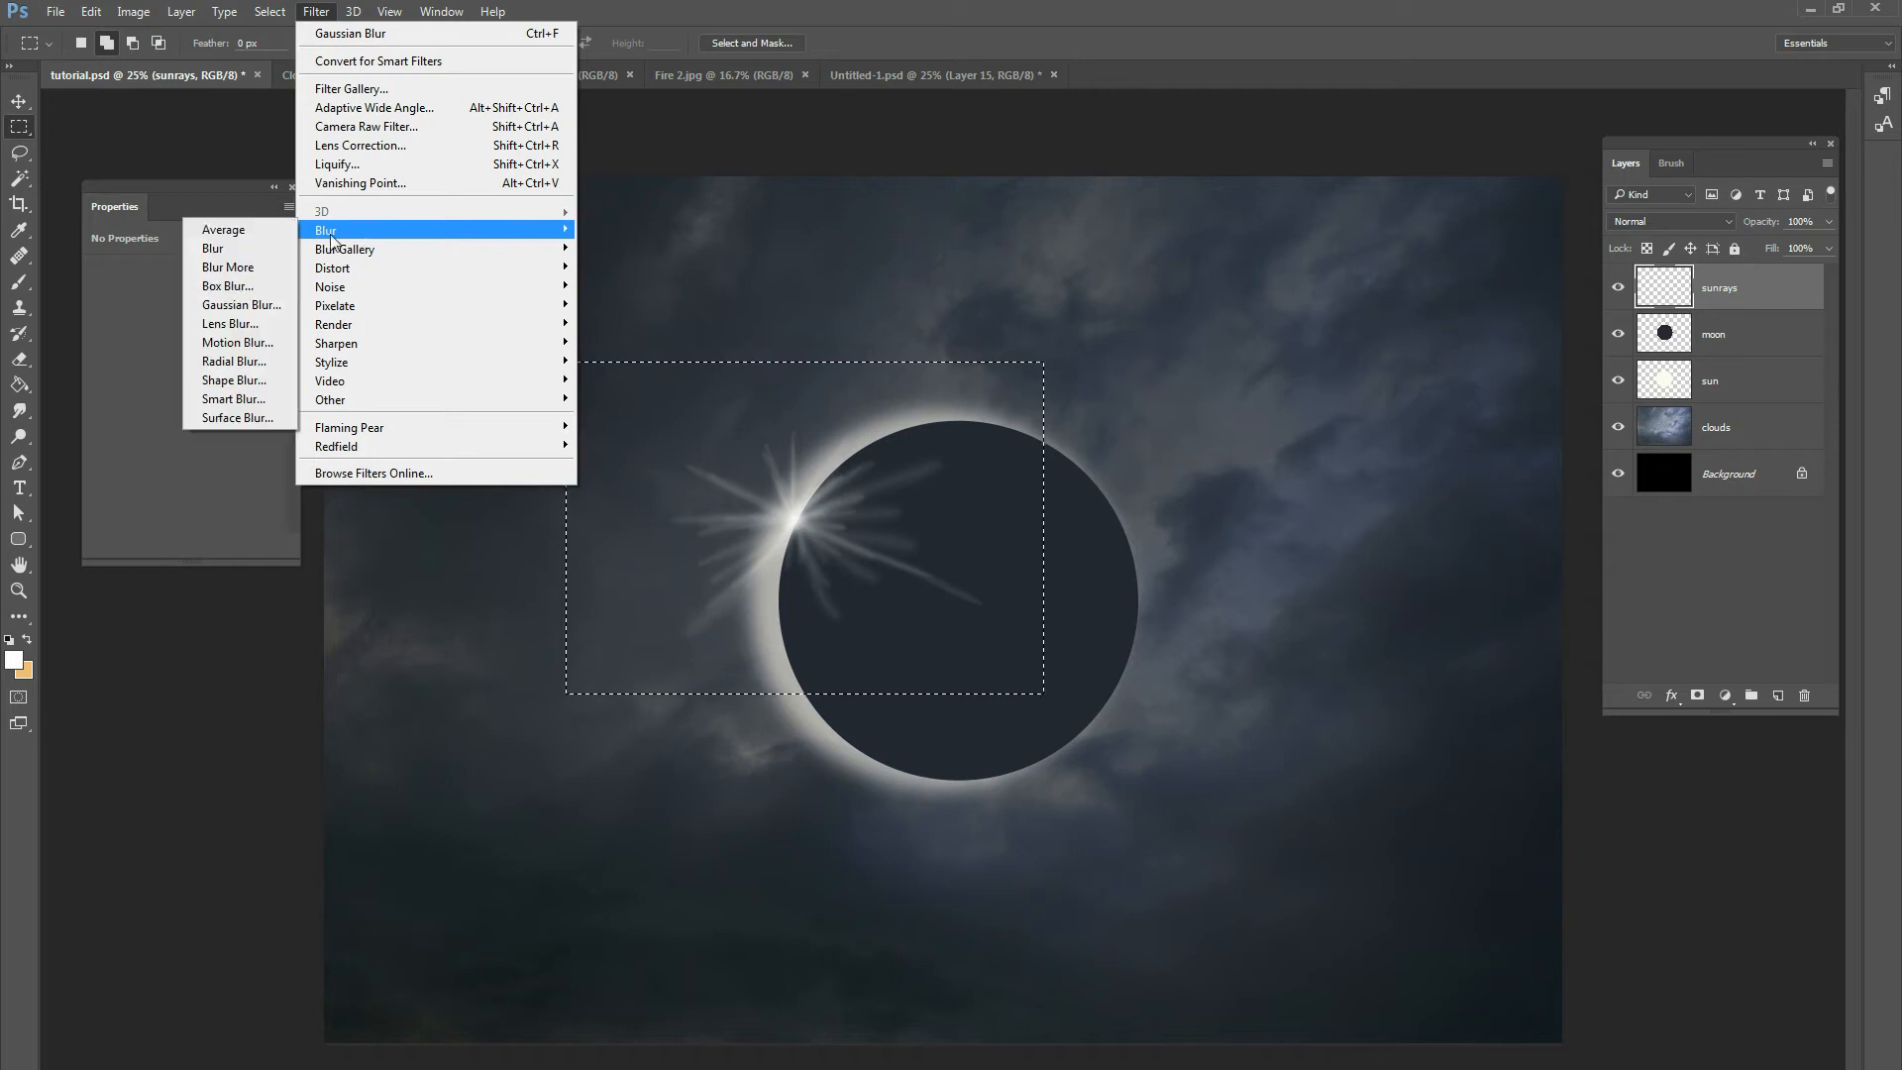
click(234, 361)
drag(1052, 283, 1042, 283)
click(977, 336)
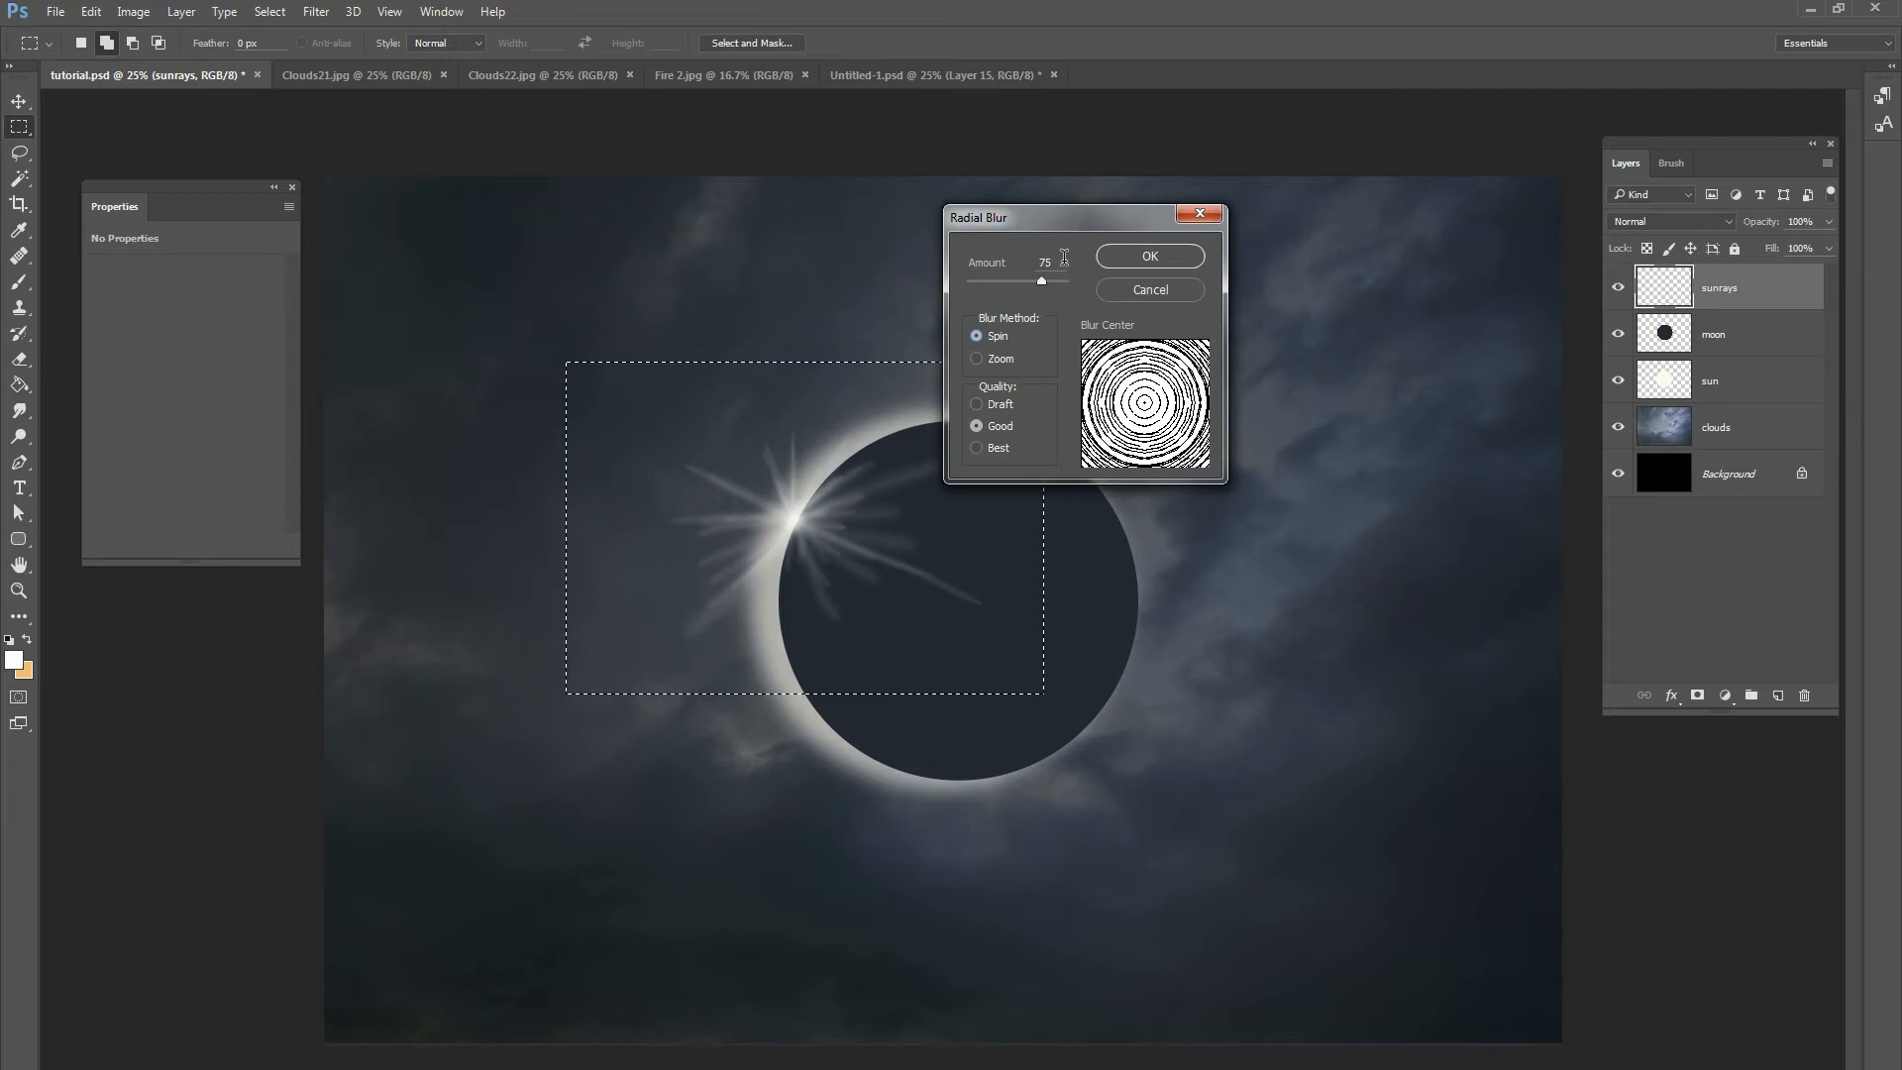
drag(1079, 219, 1187, 226)
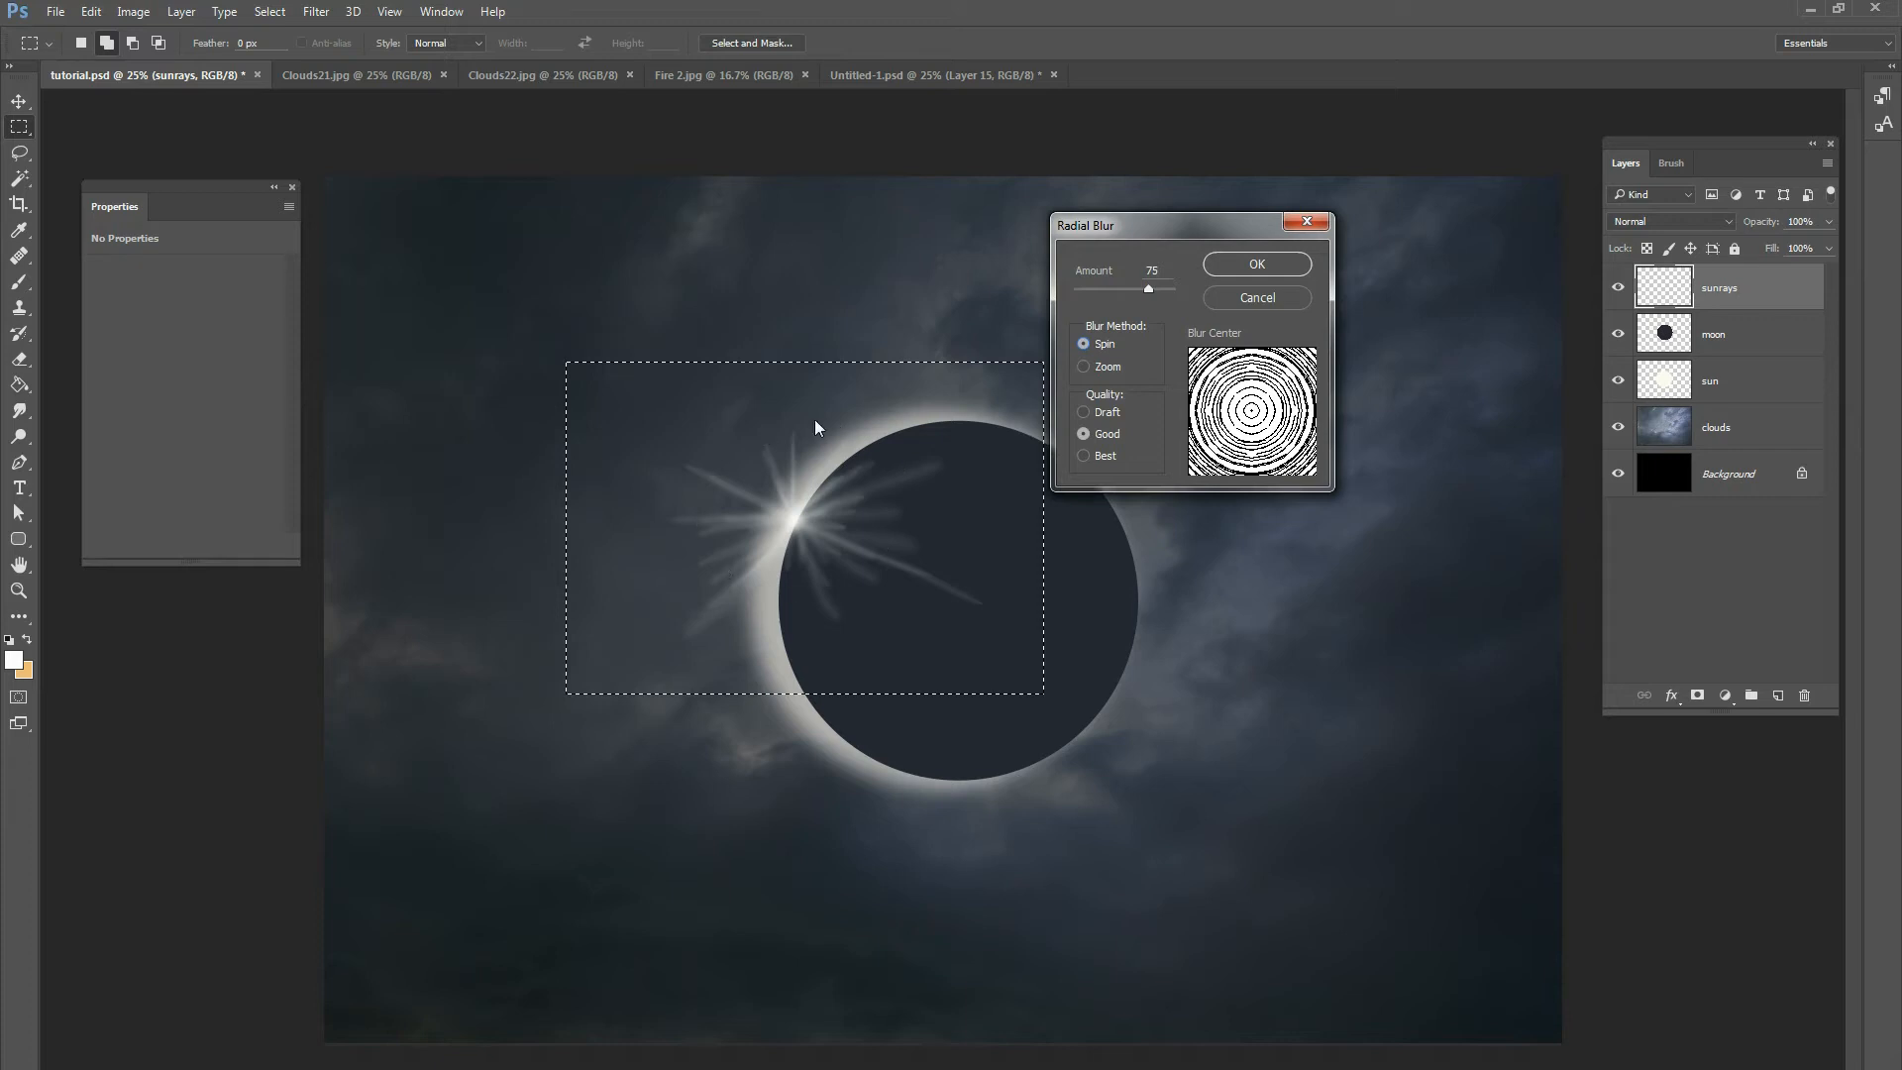
click(1109, 367)
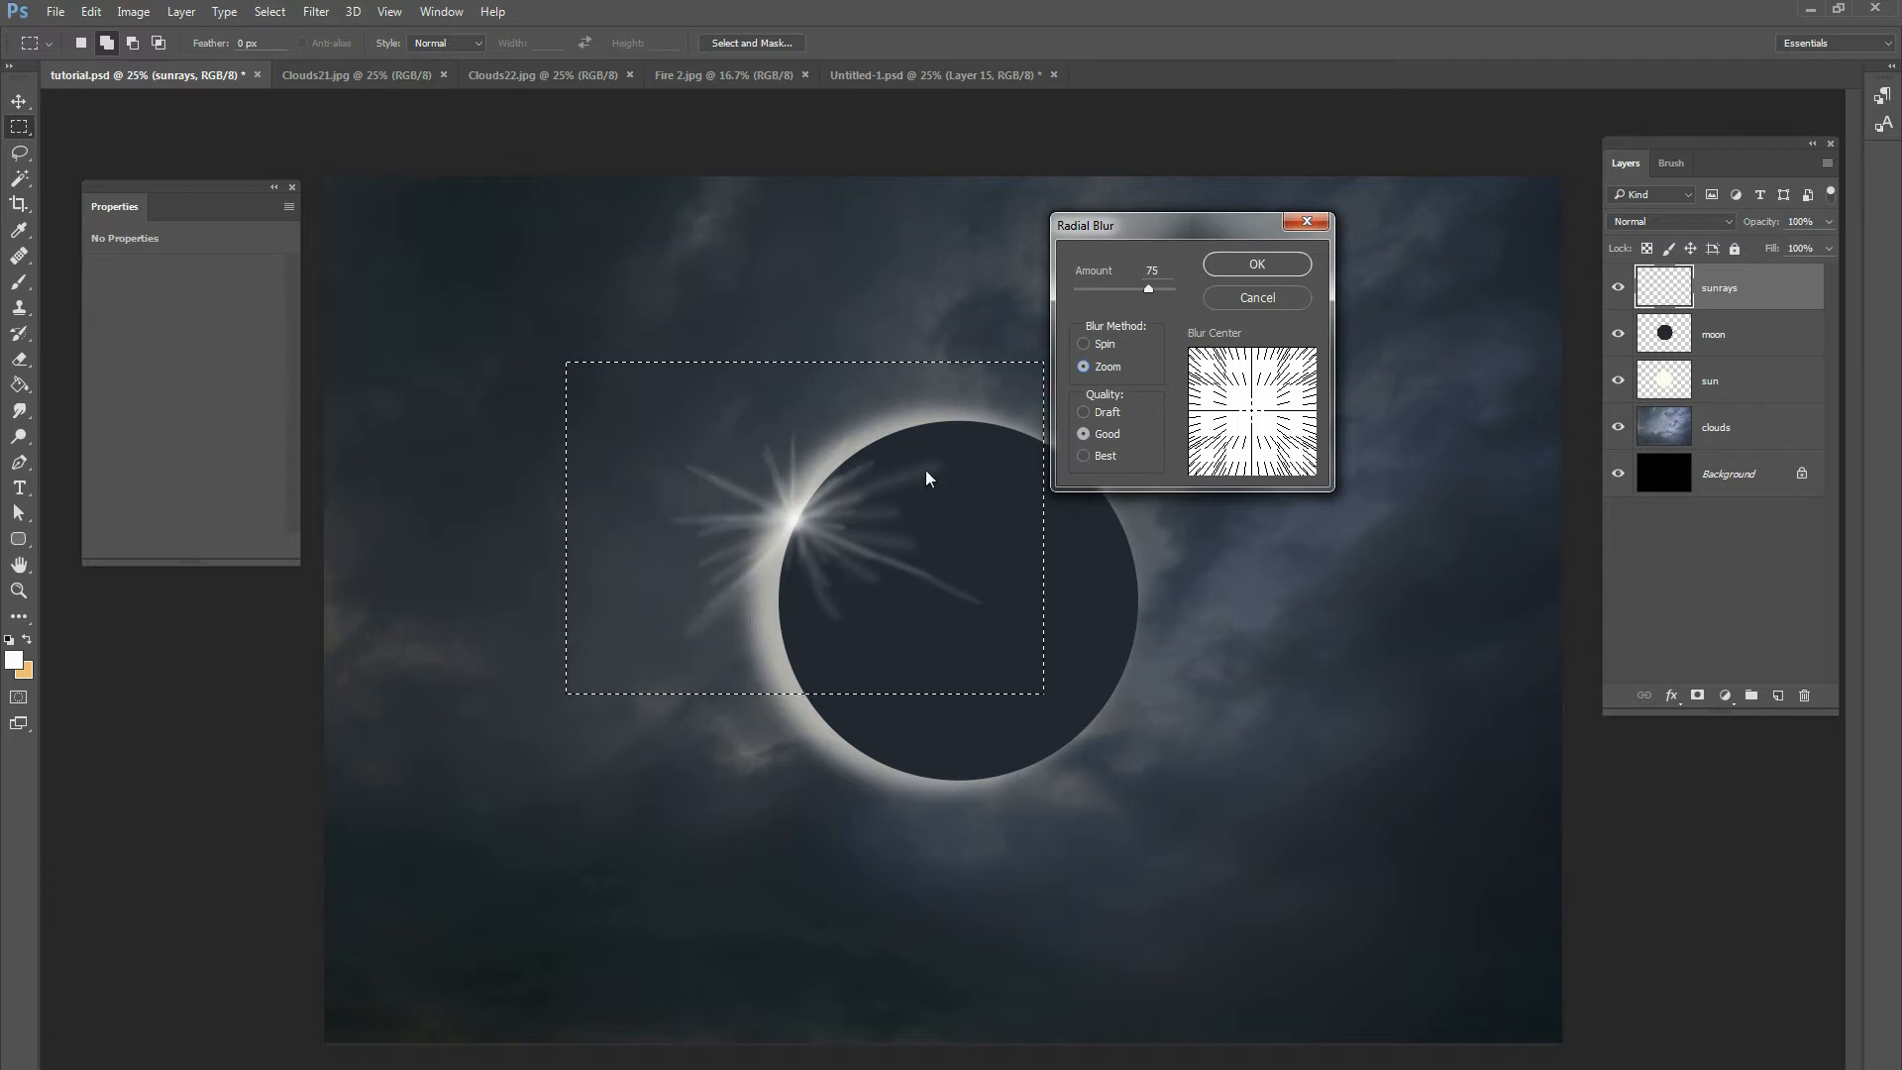
drag(1149, 289, 1173, 289)
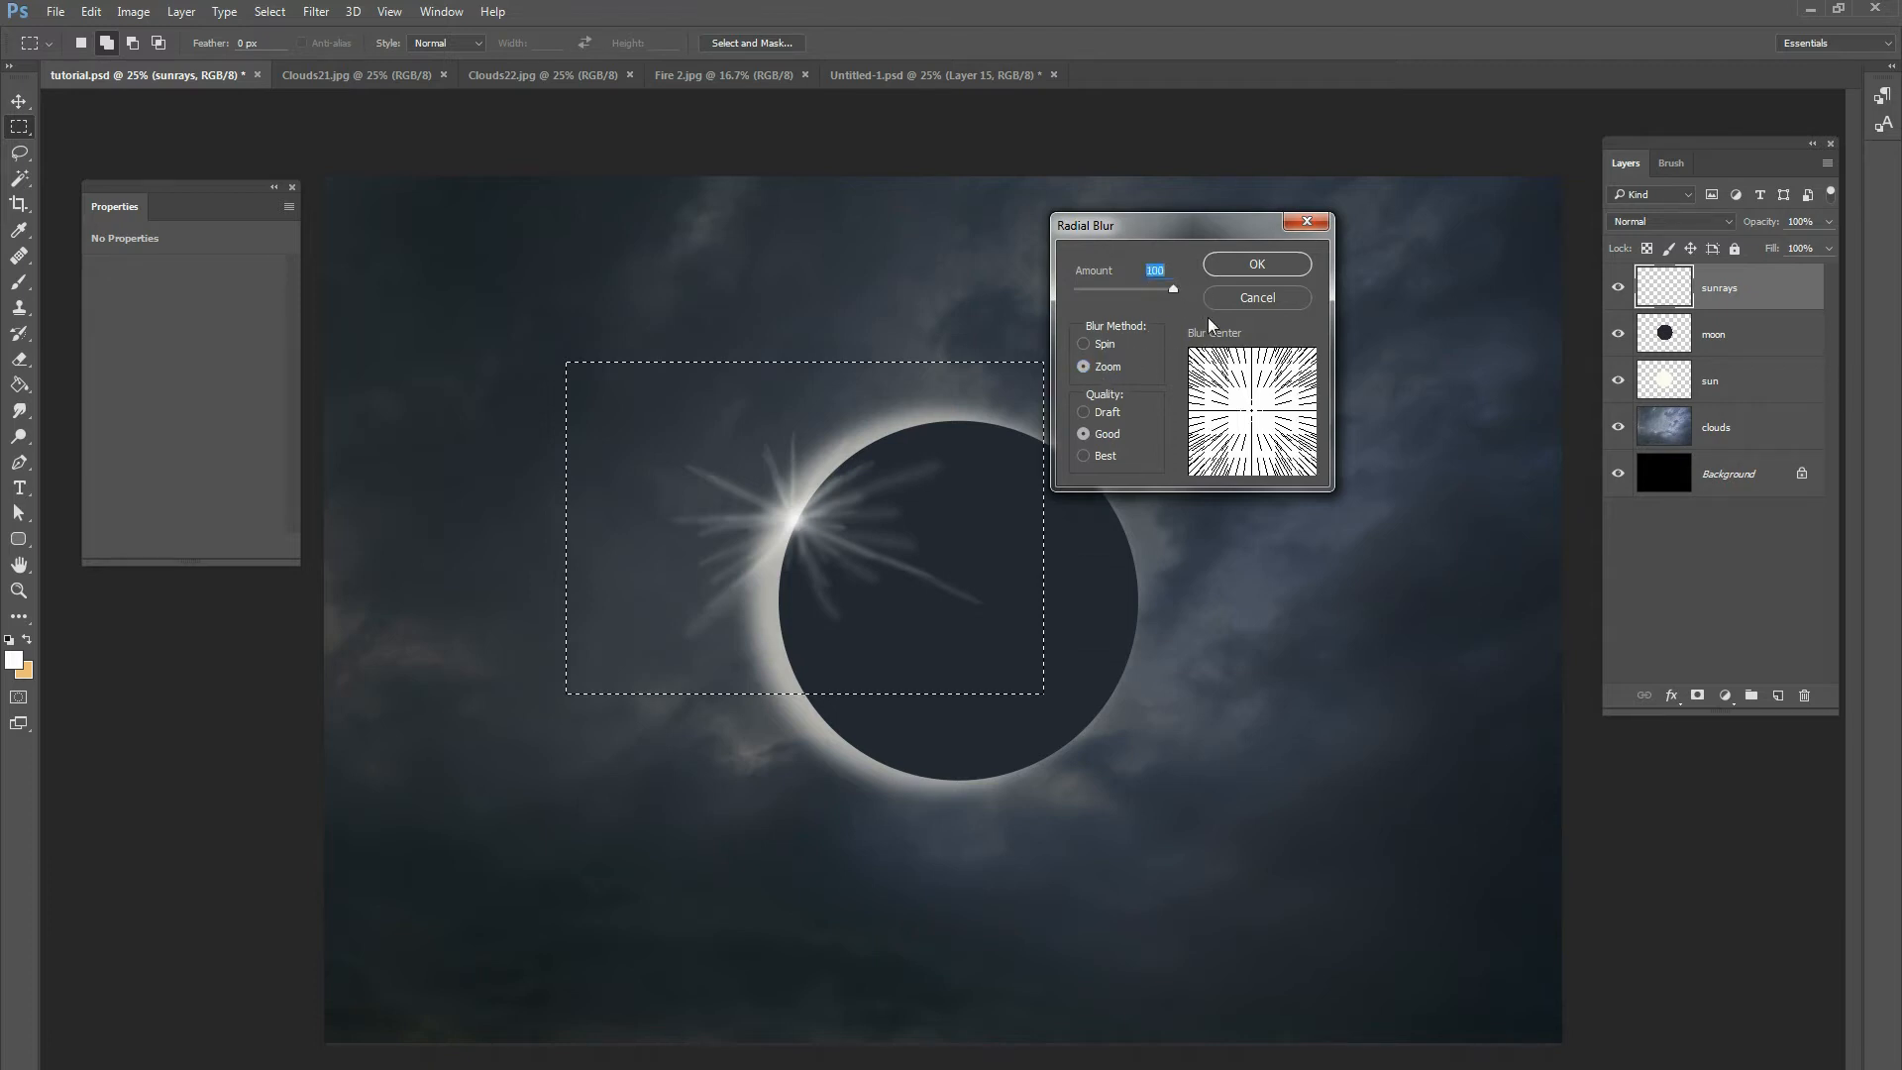
click(1252, 263)
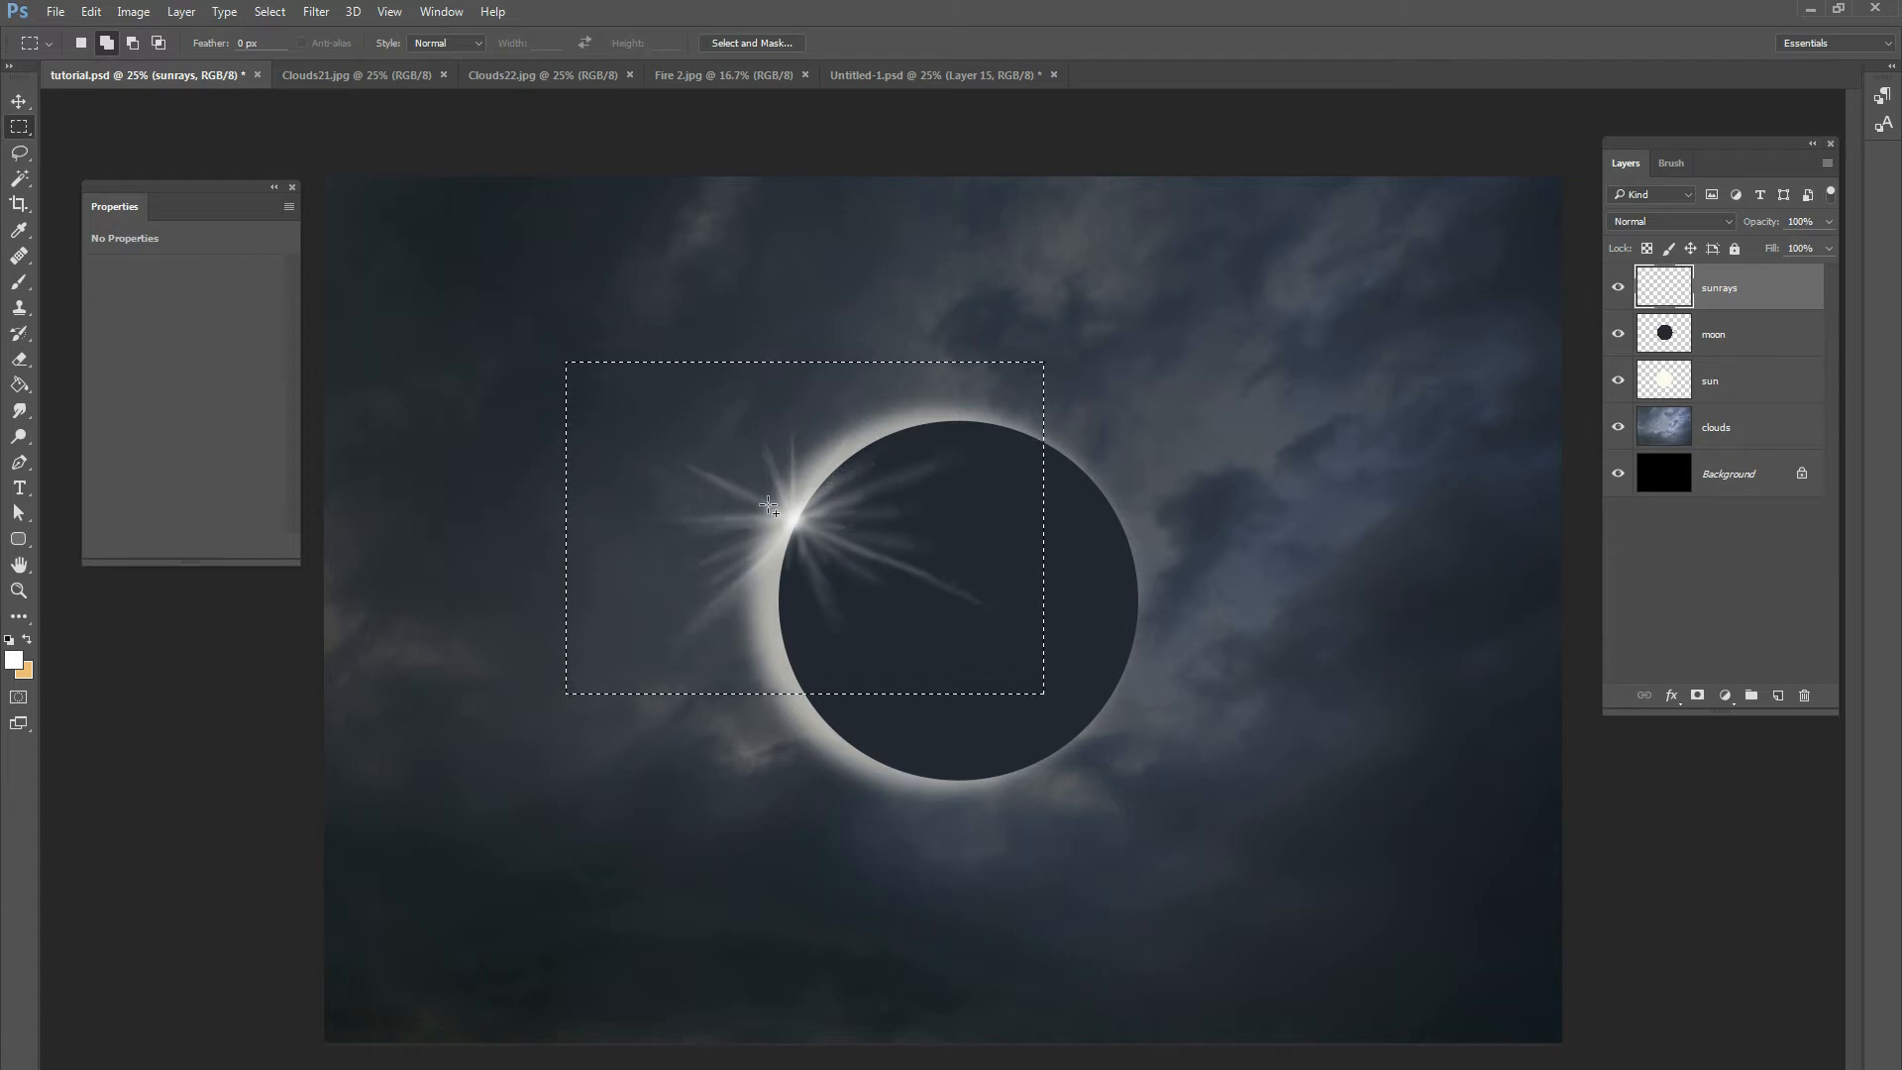
Repeat the Radial Blur three more times to stretch the rays, and clear the selection.
click(22, 102)
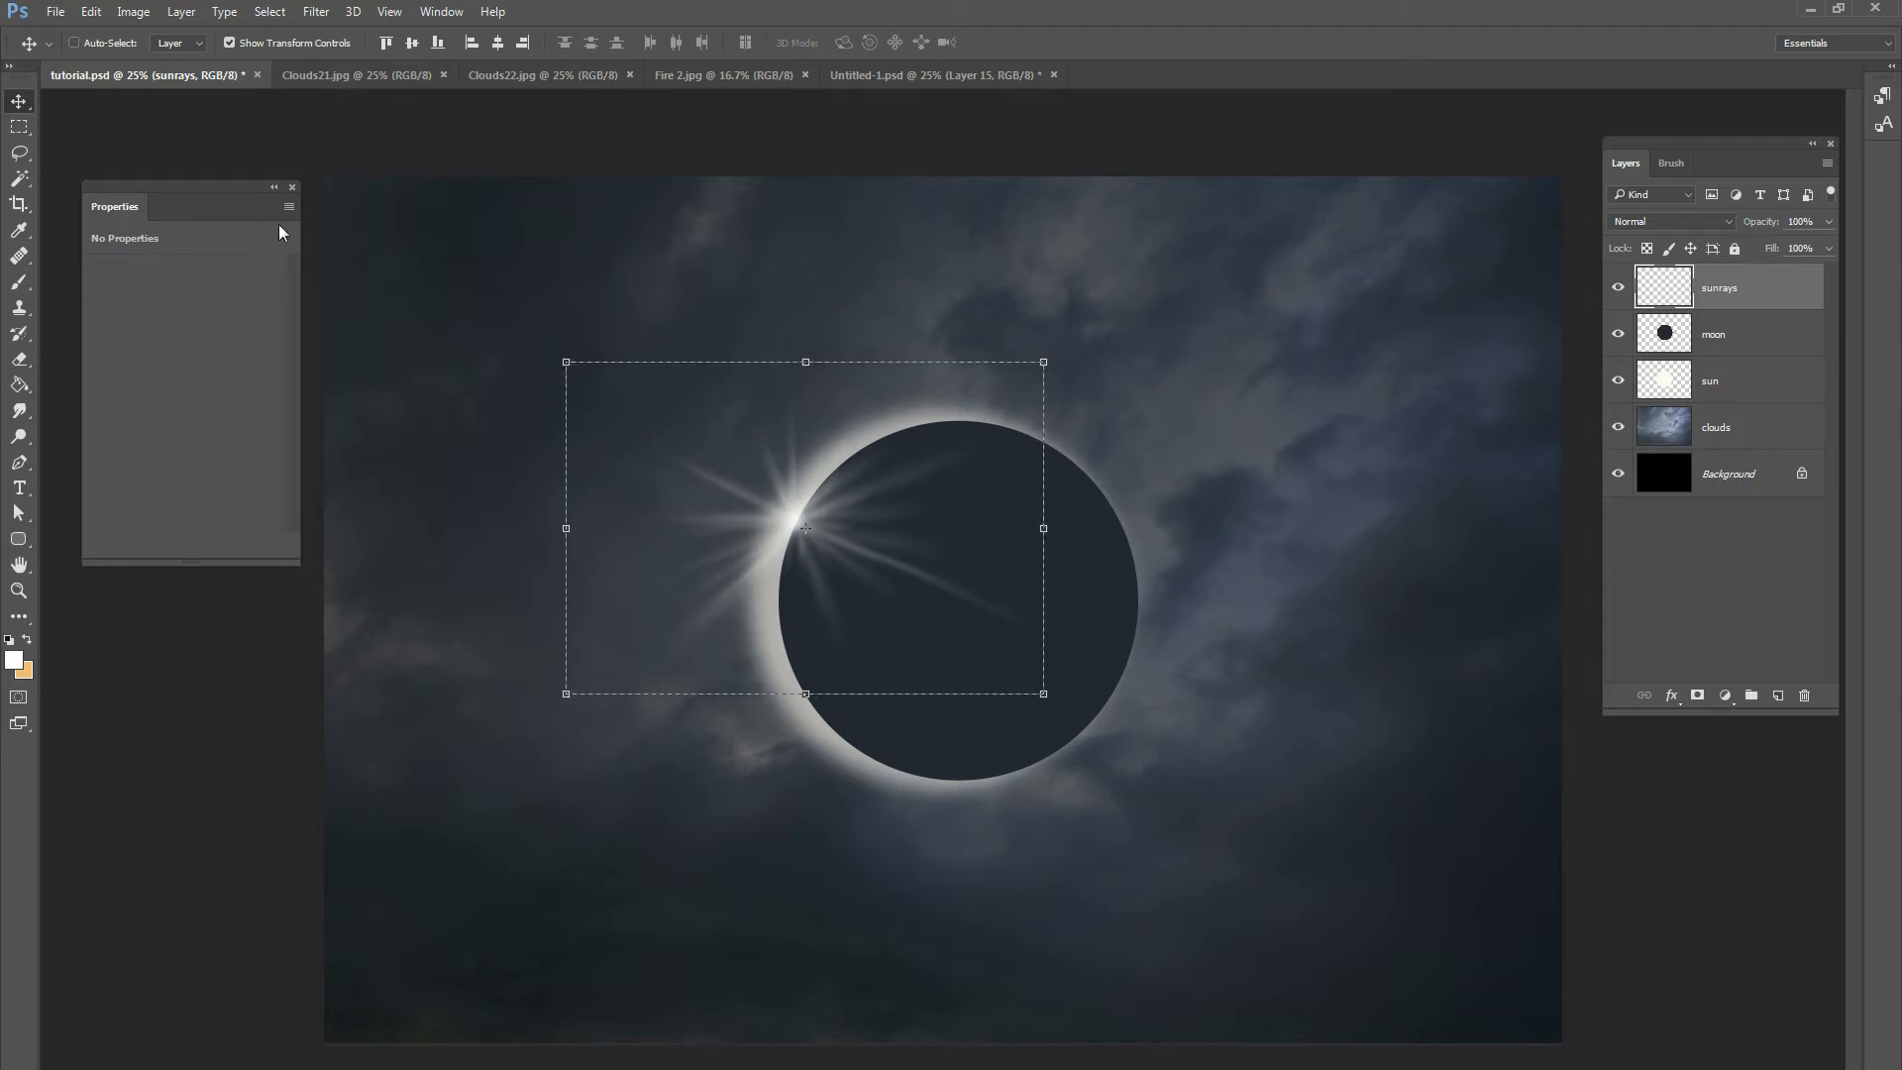
click(316, 11)
click(343, 34)
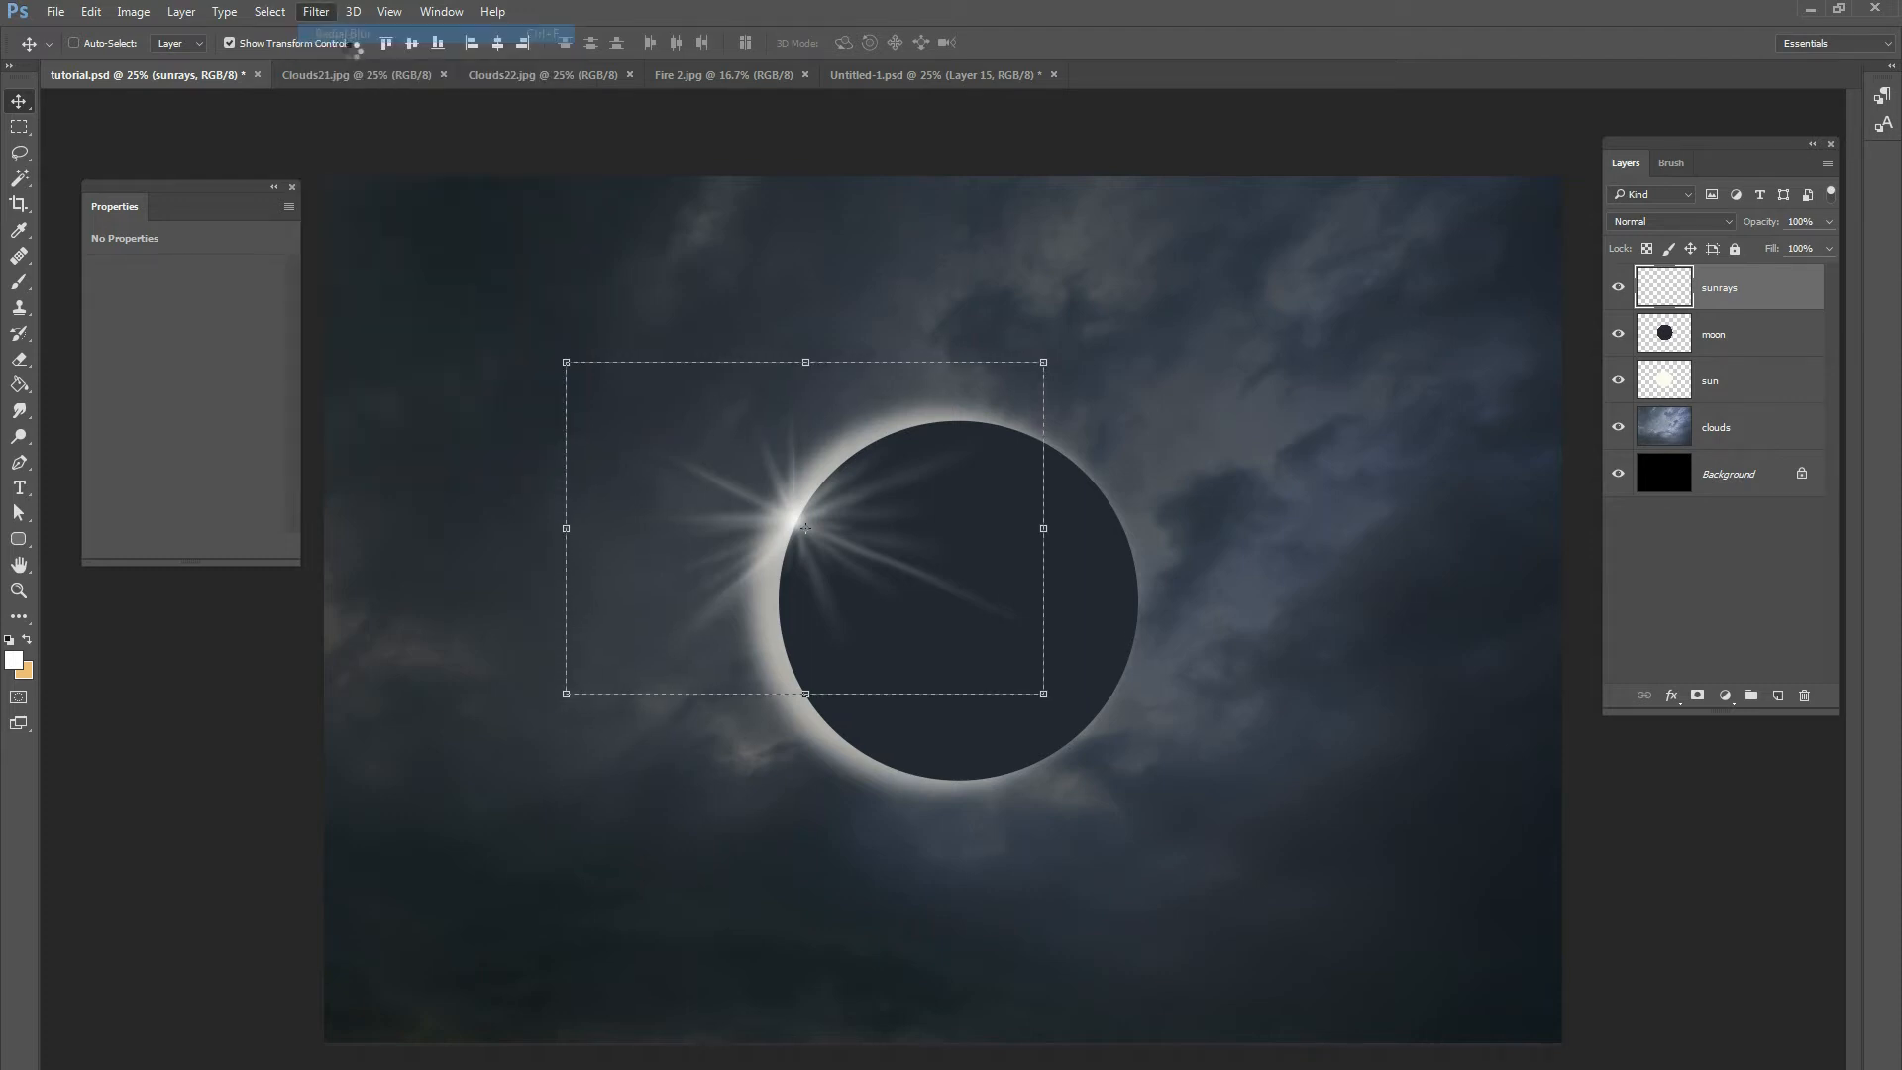
click(317, 11)
click(319, 36)
click(317, 12)
click(309, 36)
click(272, 12)
click(266, 57)
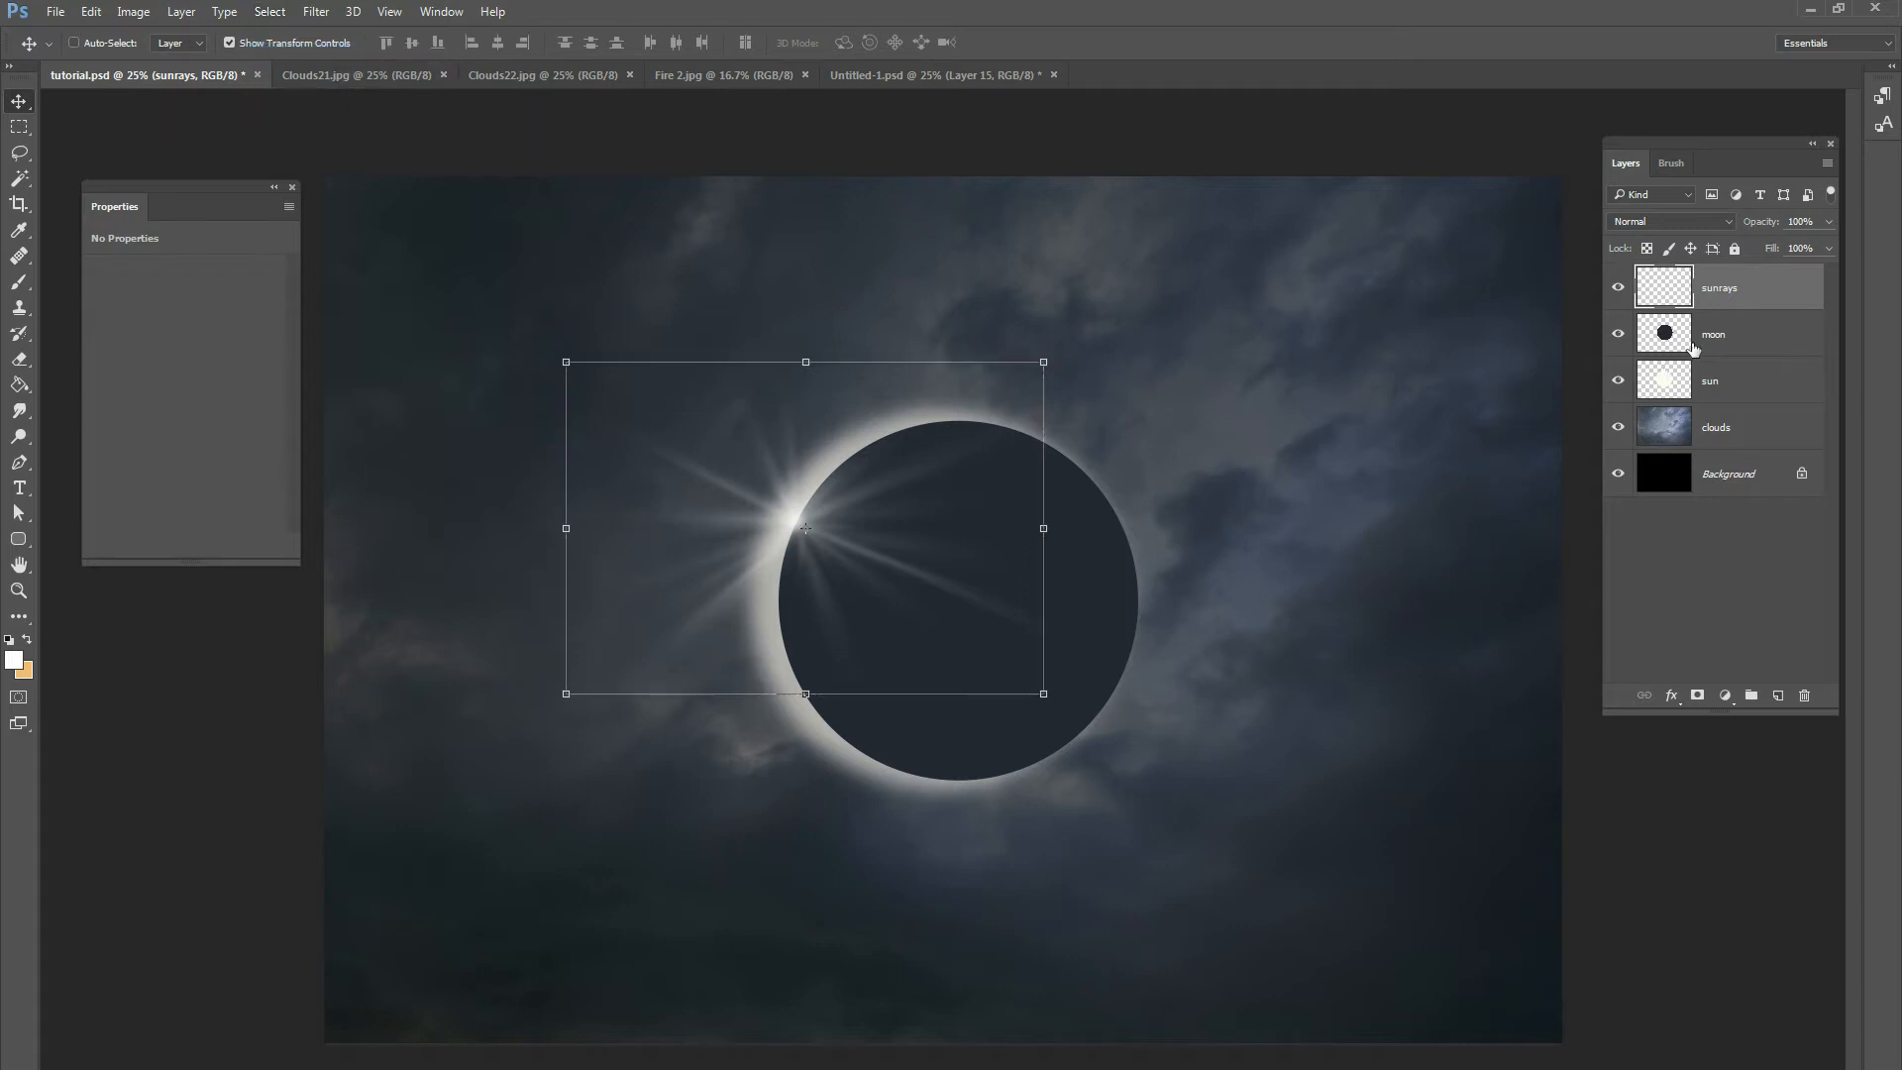
Reduce the sunrays layer's opacity to 47%.
click(1724, 329)
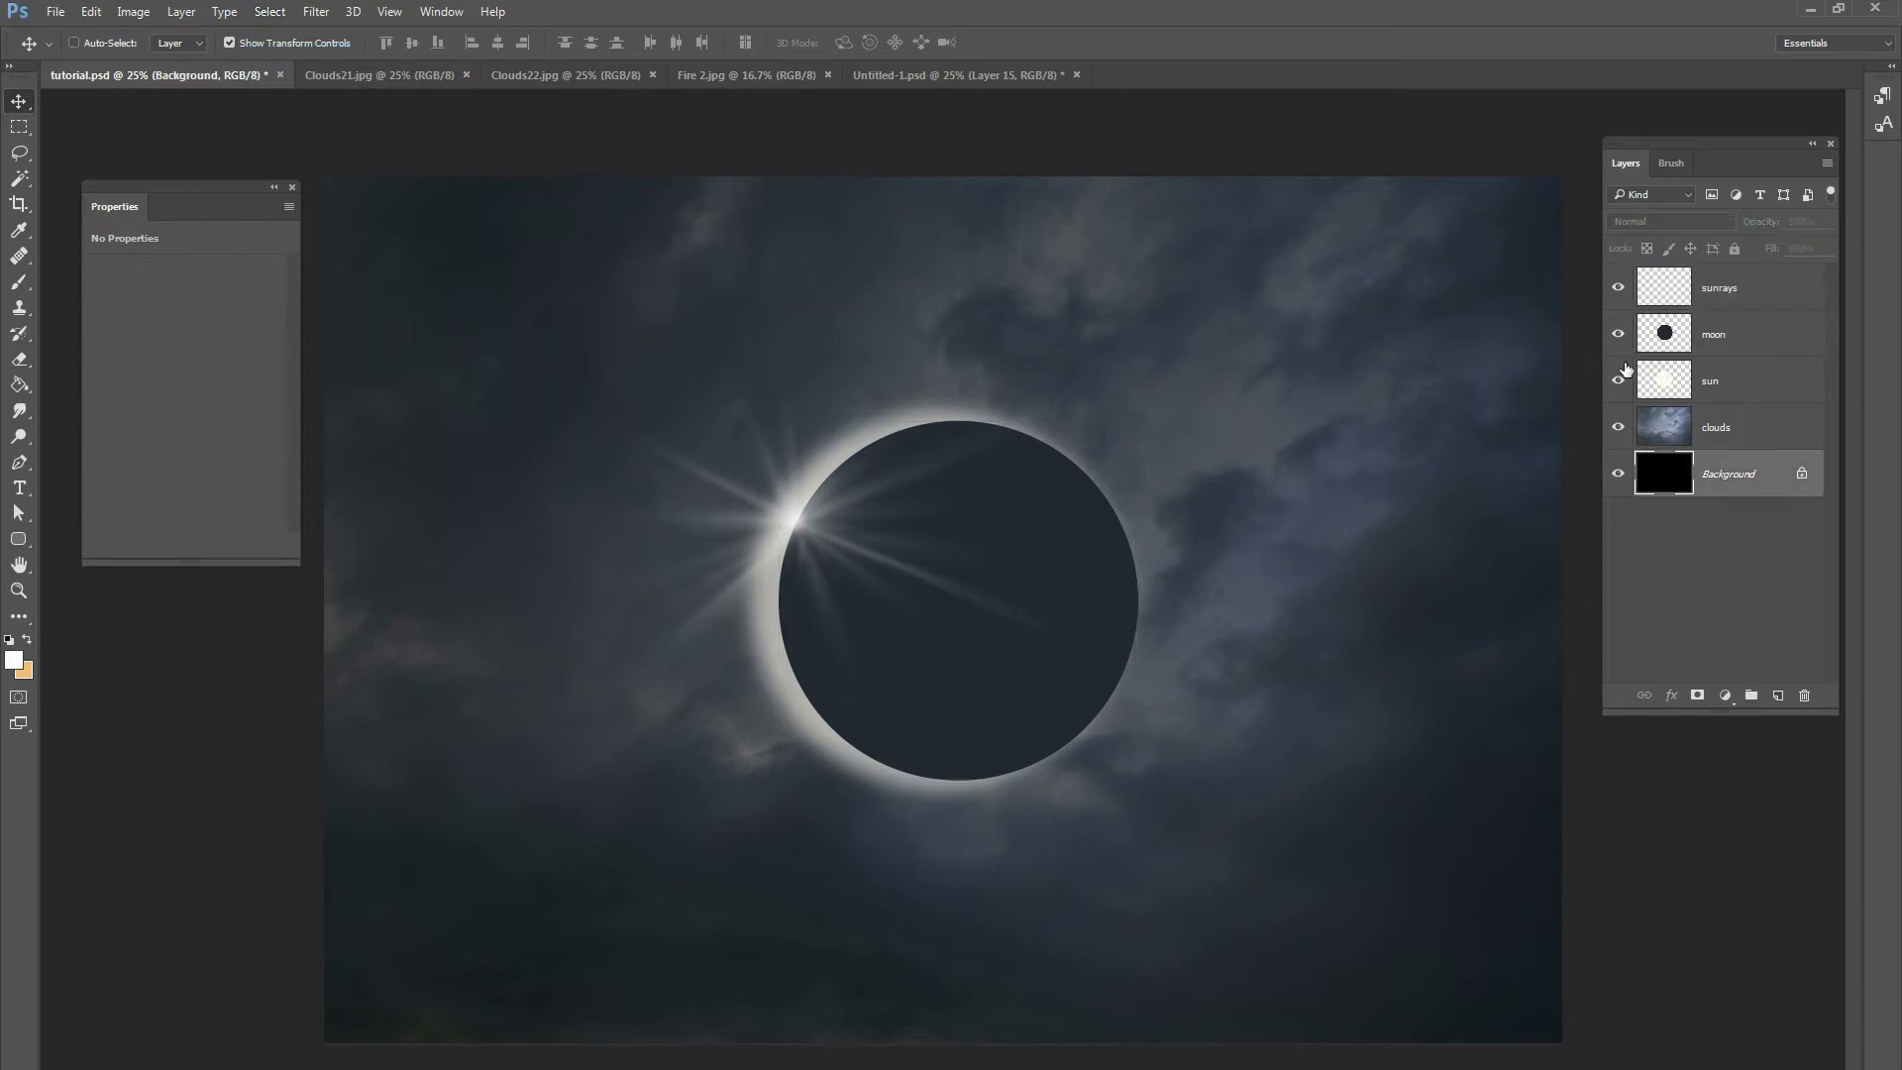
click(1719, 286)
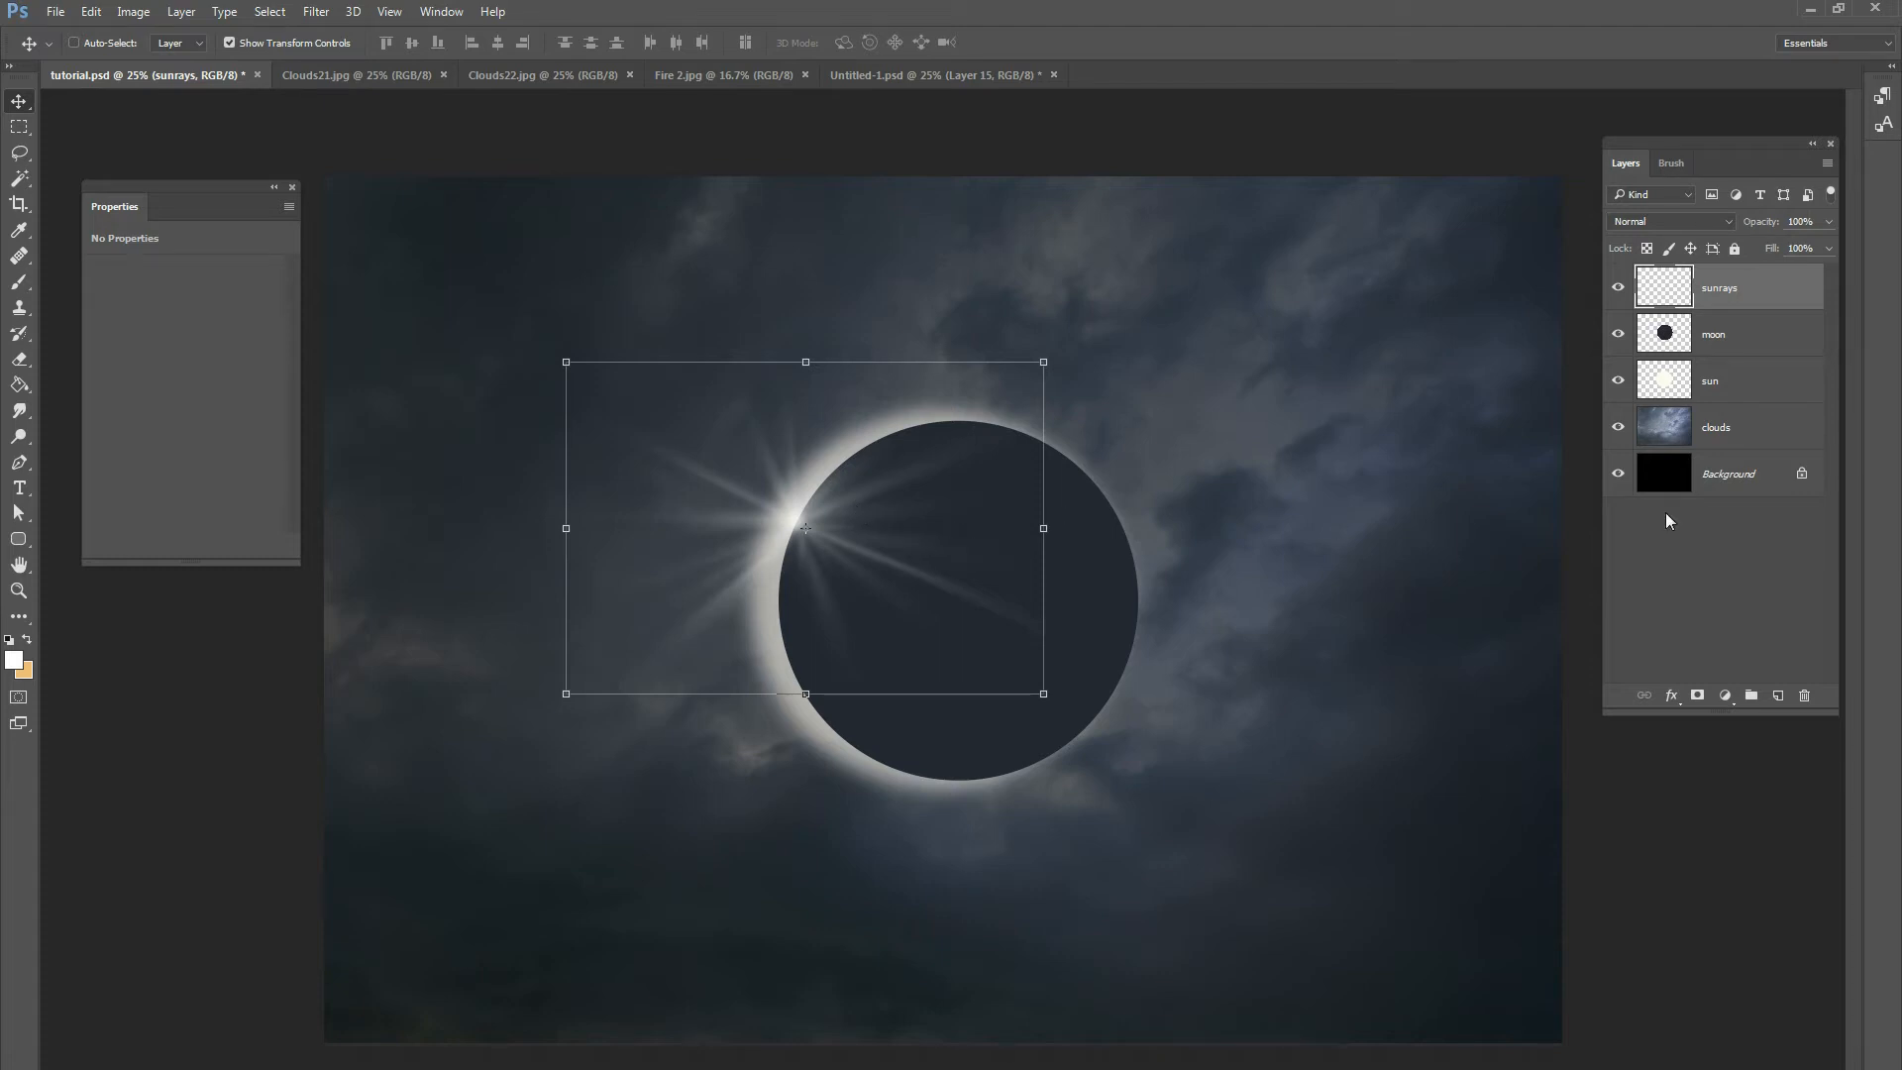
click(1686, 483)
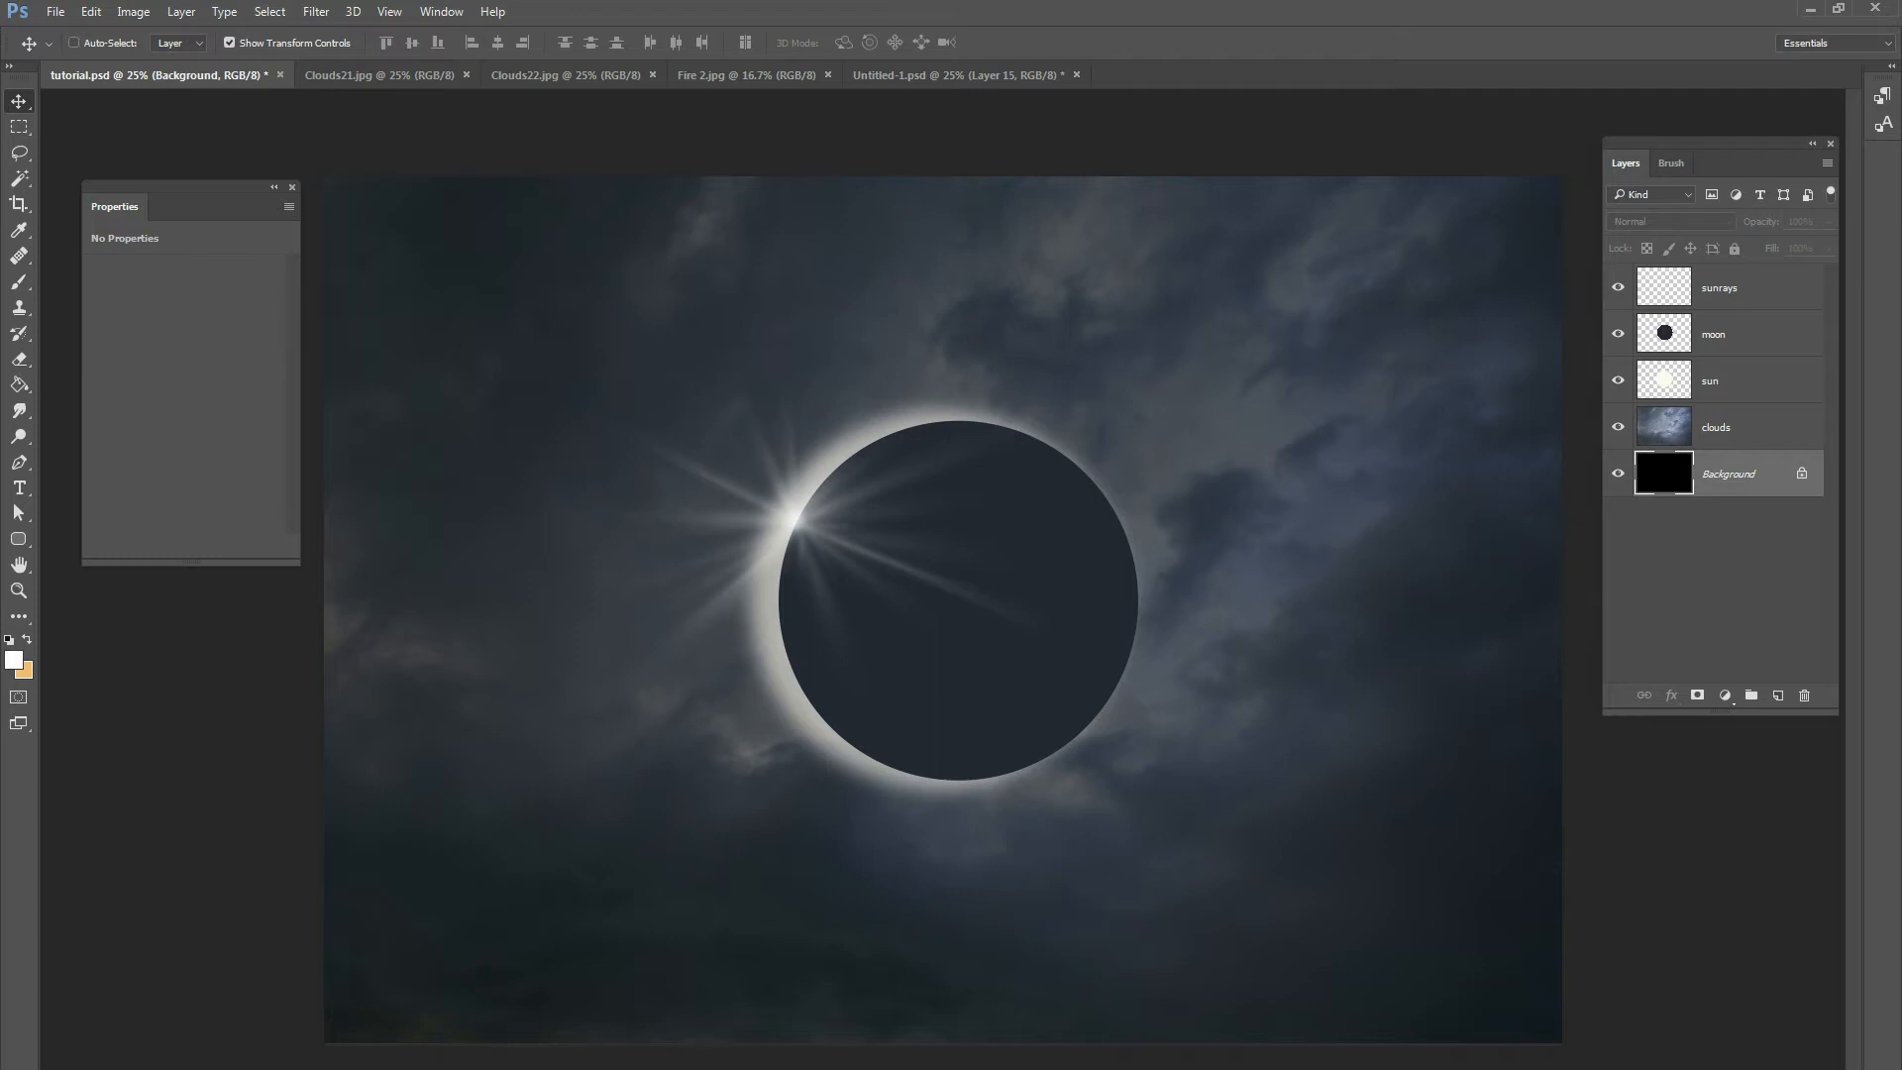
click(1719, 288)
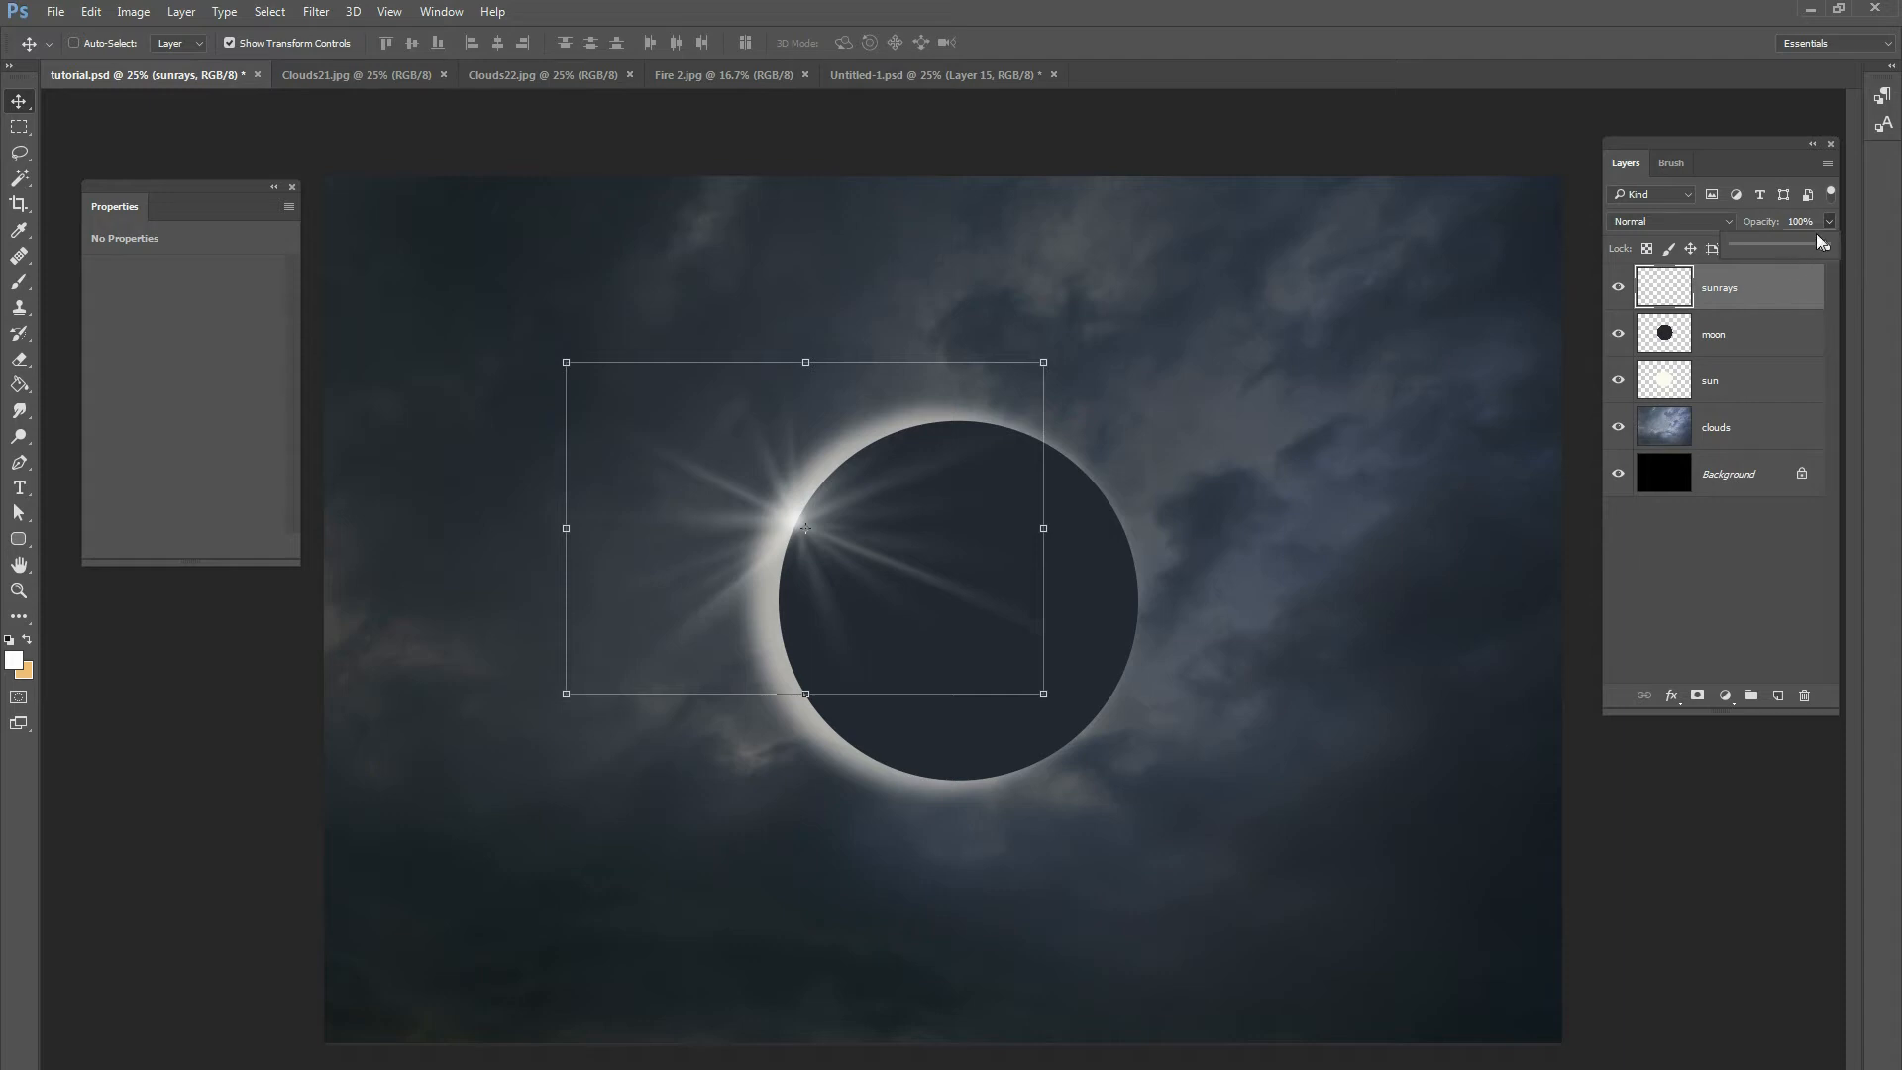
drag(1803, 246, 1780, 246)
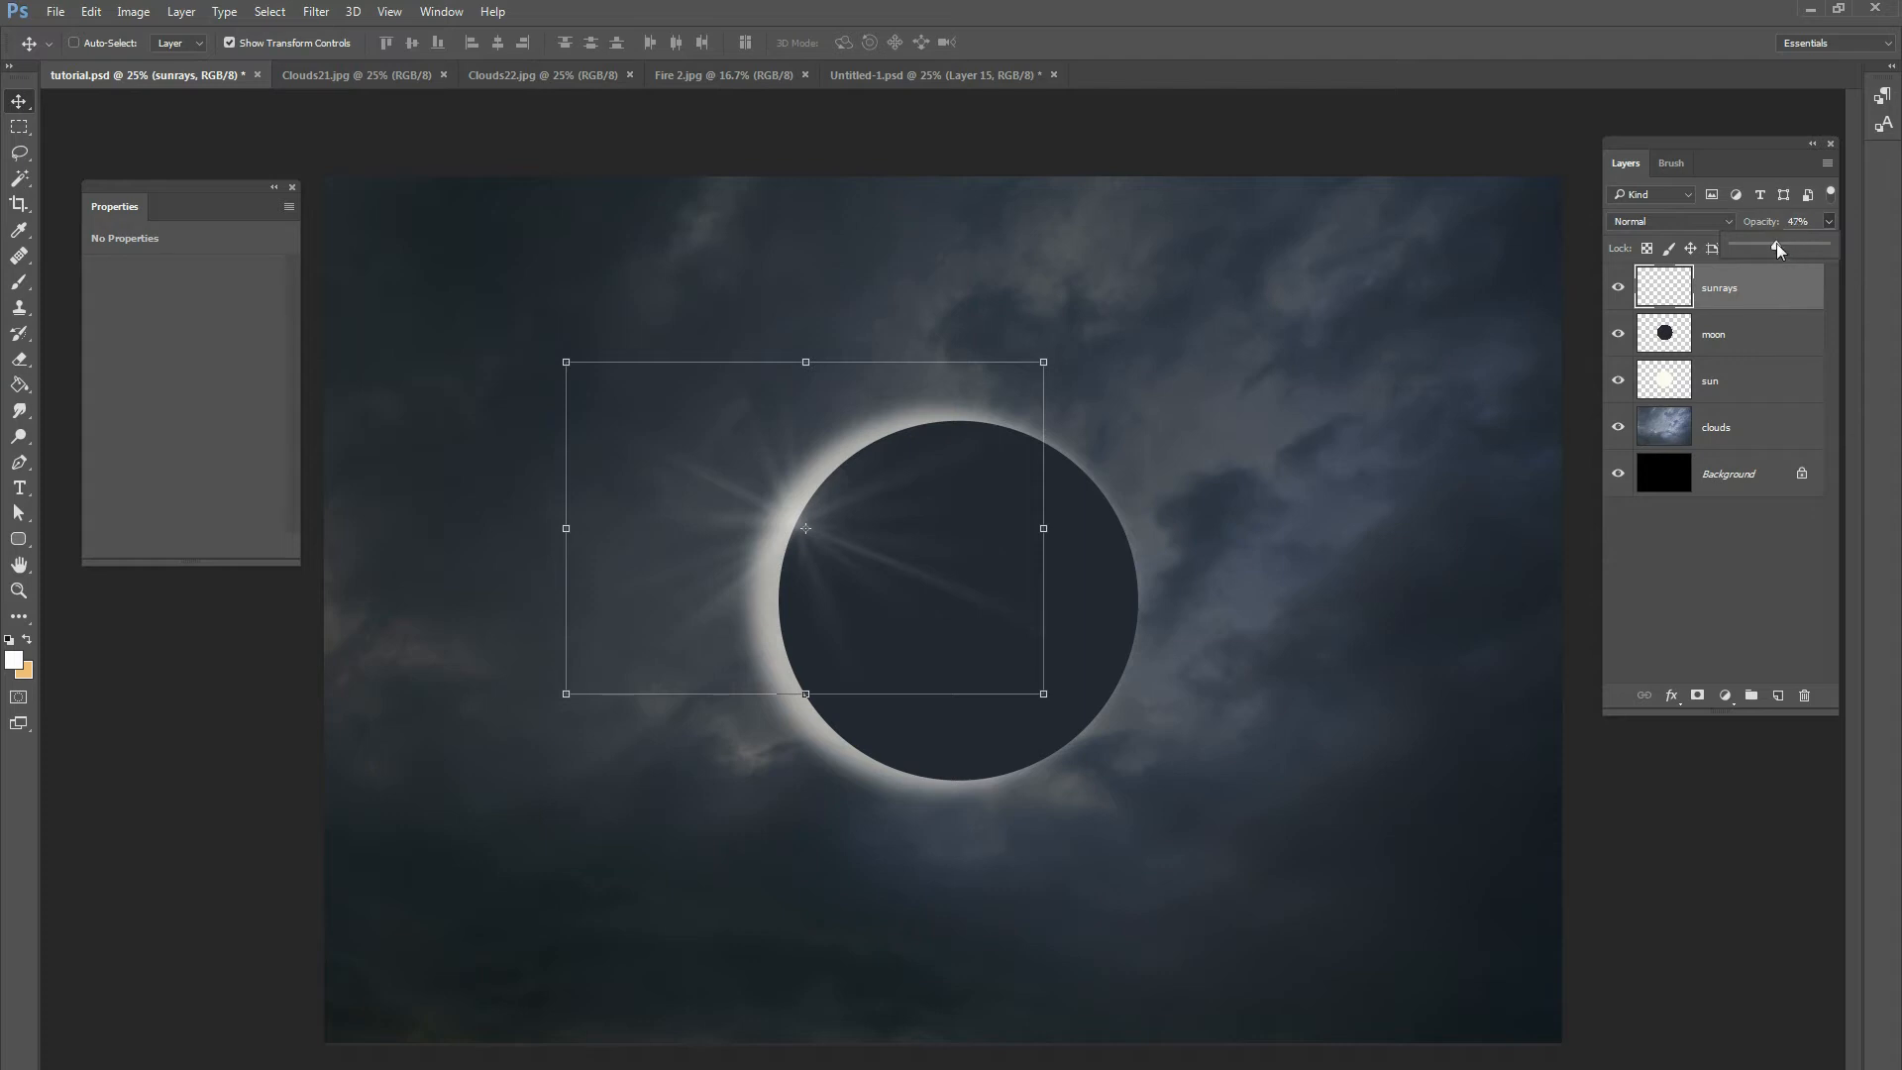
Add a new layer above the sunrays layer and name it sunrays2.
click(1779, 696)
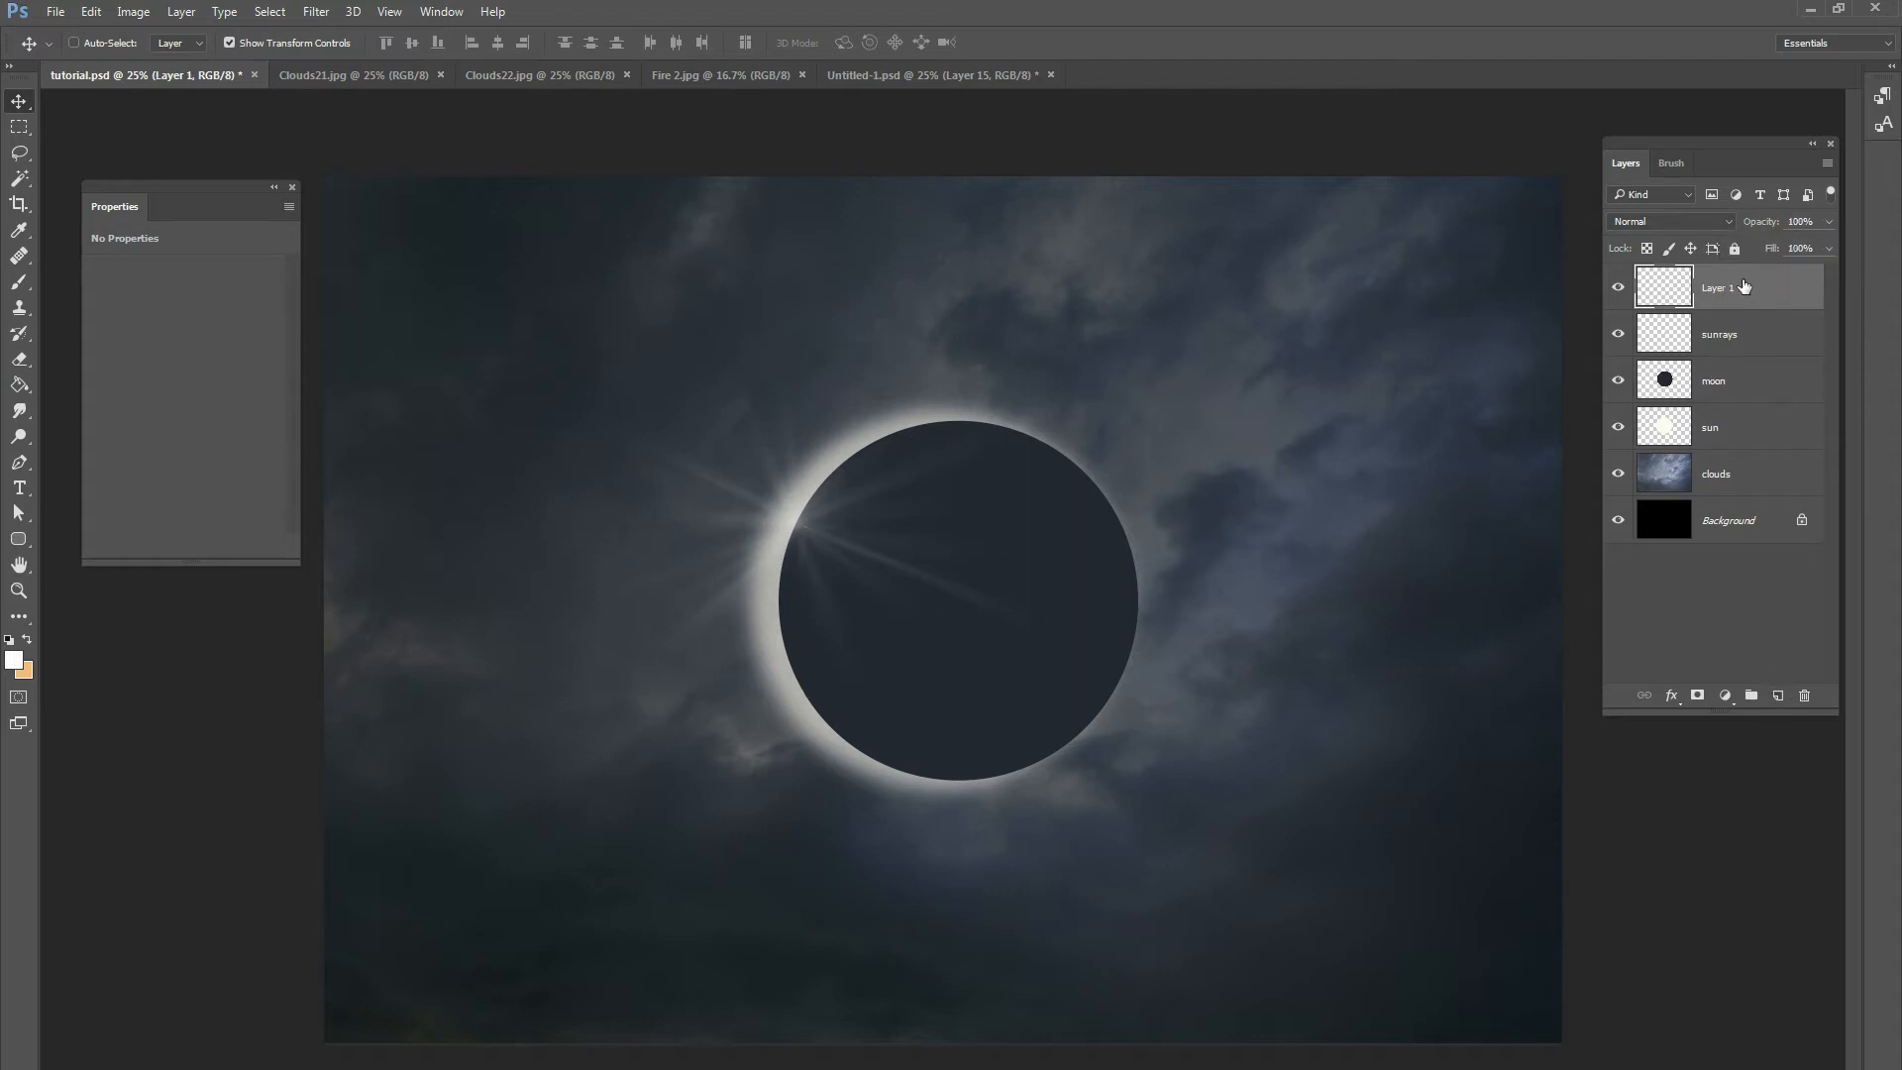
double_click(1718, 289)
text(sunrays2)
key(Return)
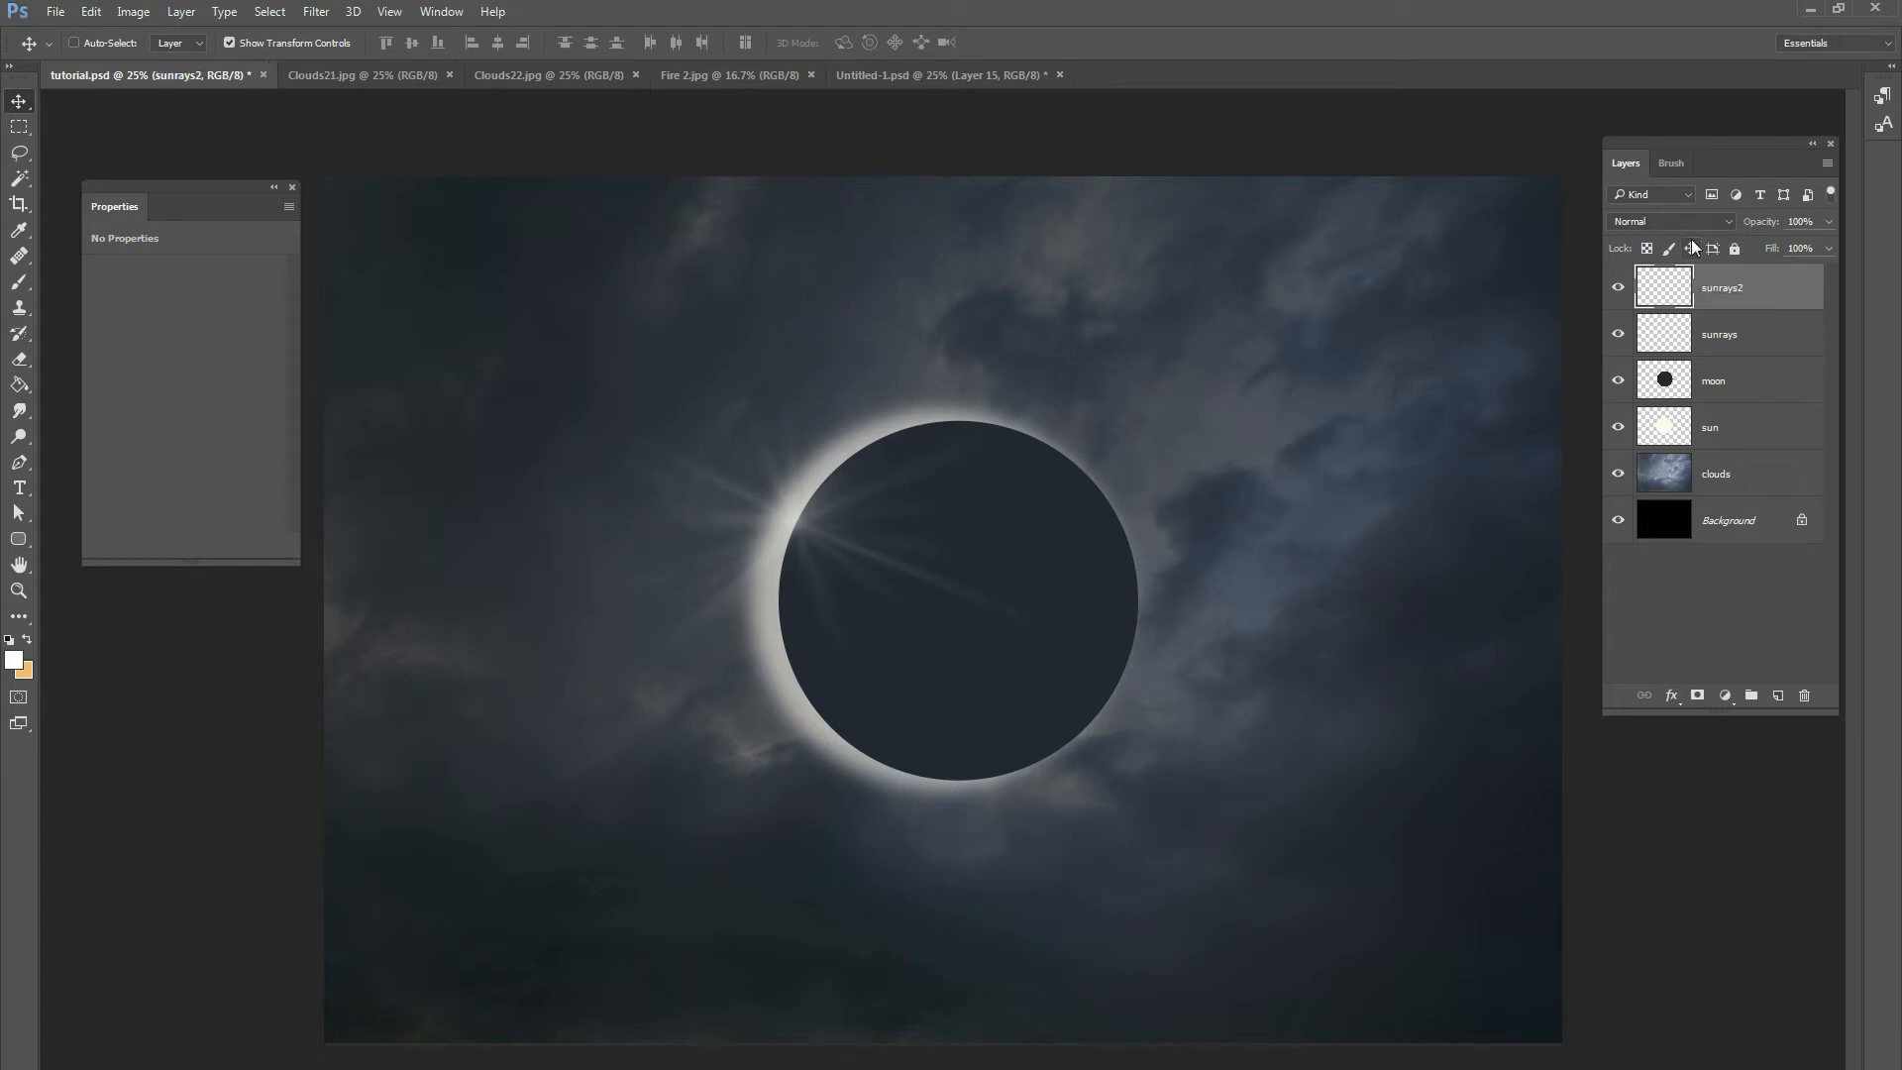
Paint thin white rays radiating from the bright spot on the moon's edge on sunrays2, using a soft 66 px brush at 1% flow.
key(b)
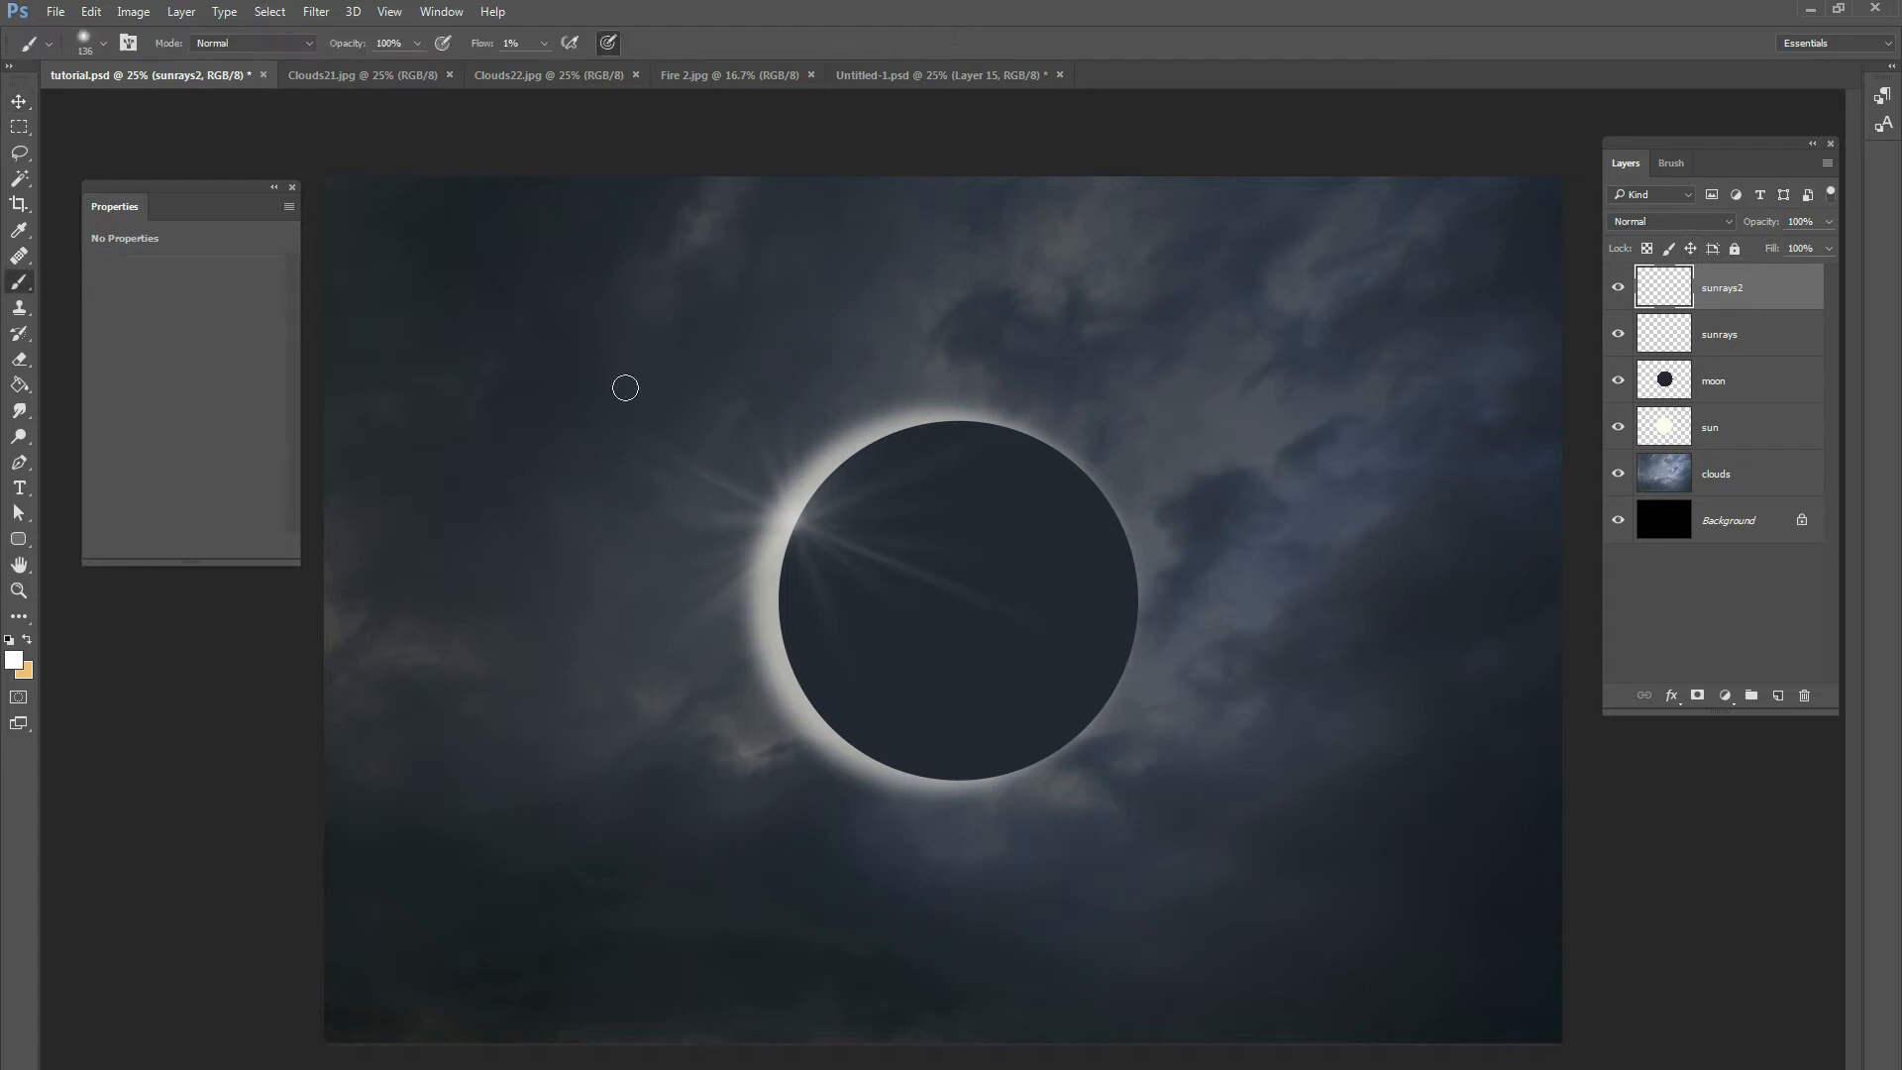
right_click(876, 486)
drag(1018, 536, 1005, 536)
mouse_move(803, 505)
mouse_down()
mouse_move(891, 395)
mouse_move(811, 500)
mouse_move(933, 492)
mouse_up()
drag(796, 522, 975, 532)
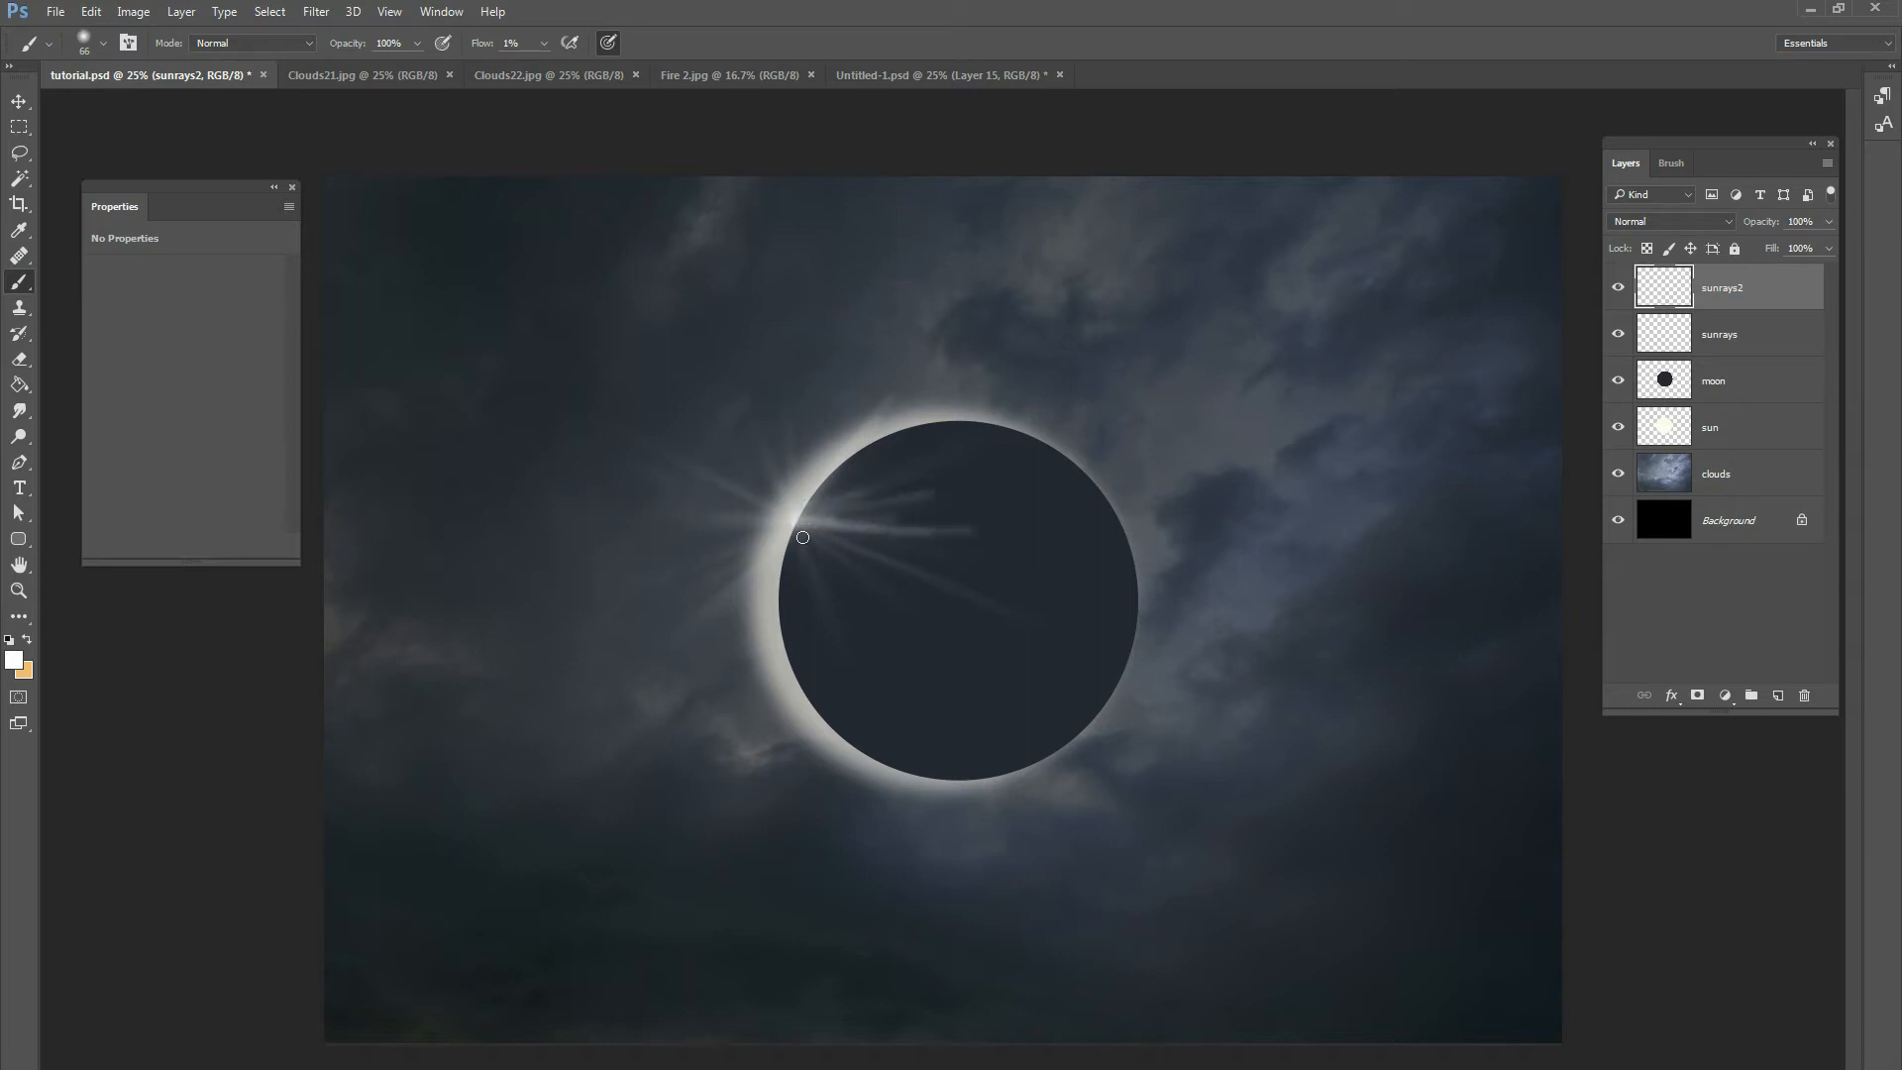
drag(796, 520, 848, 613)
drag(793, 518, 852, 517)
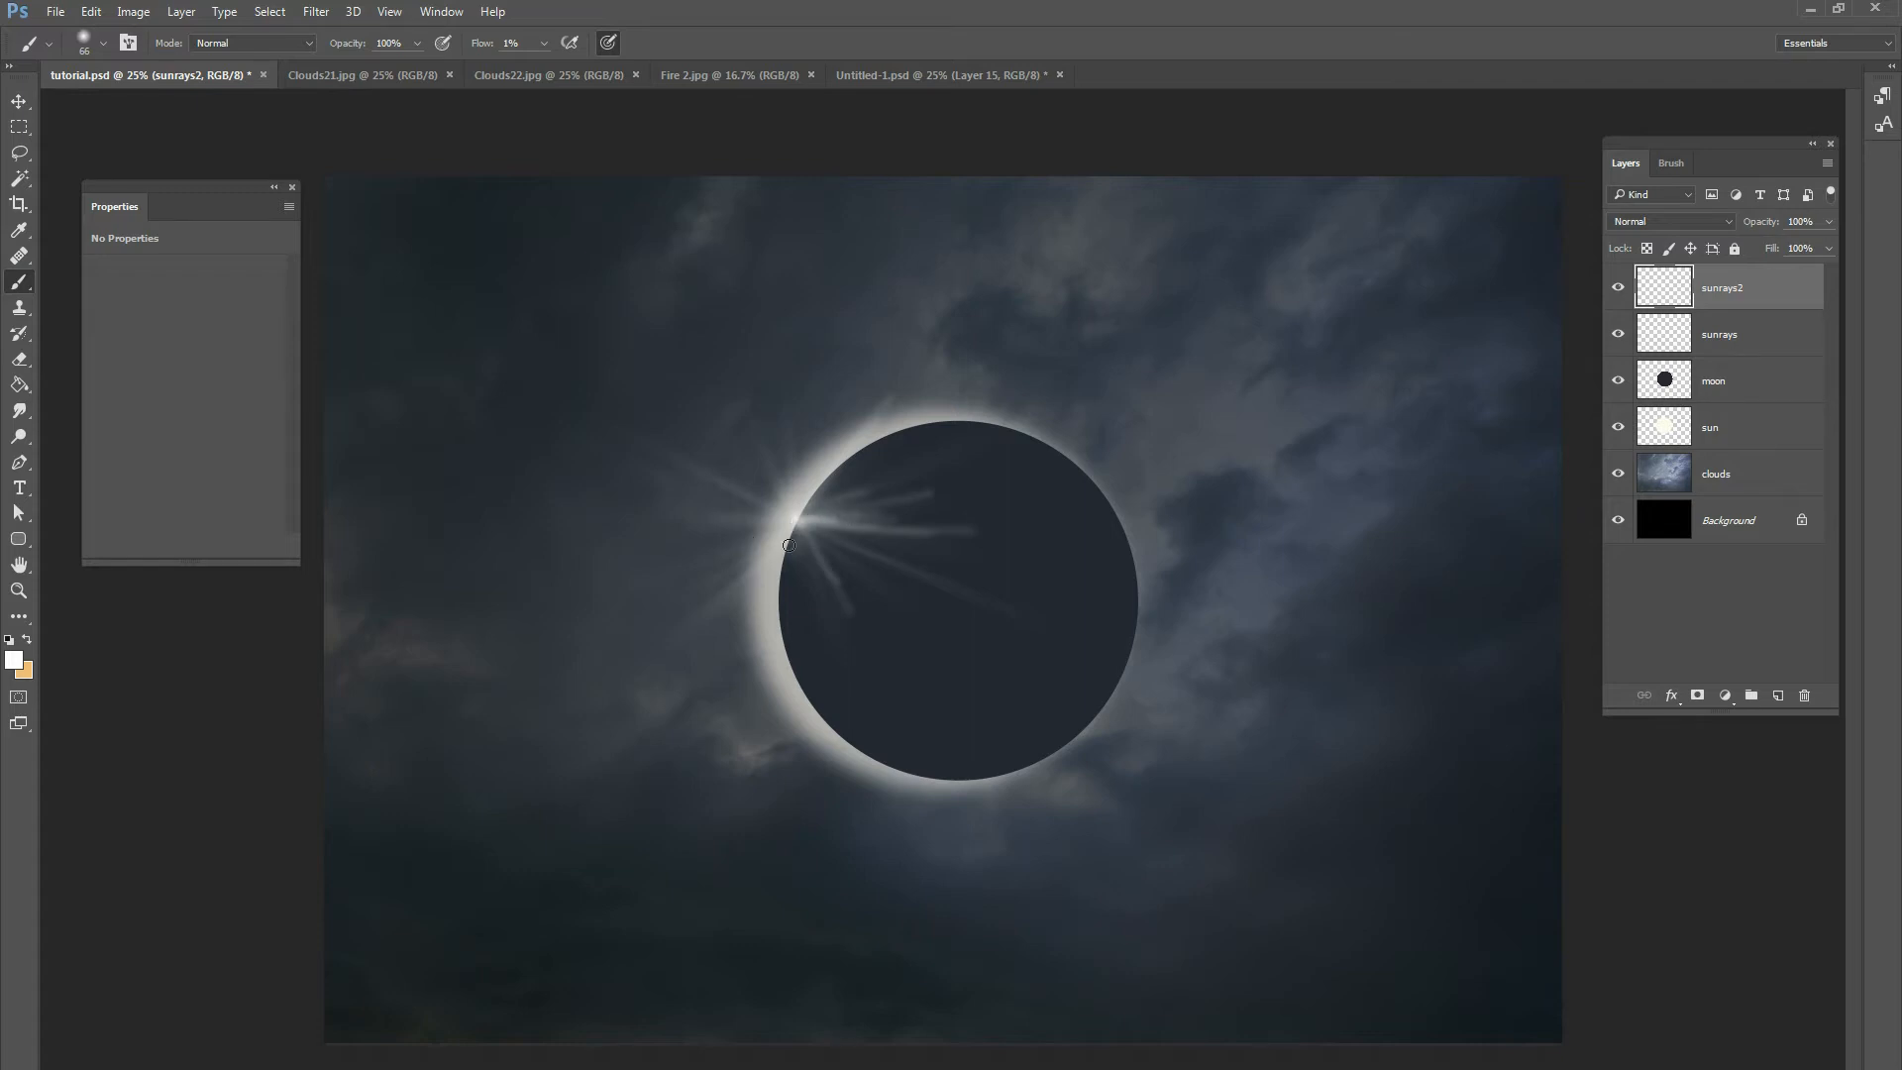
drag(783, 646, 786, 526)
drag(680, 591, 800, 516)
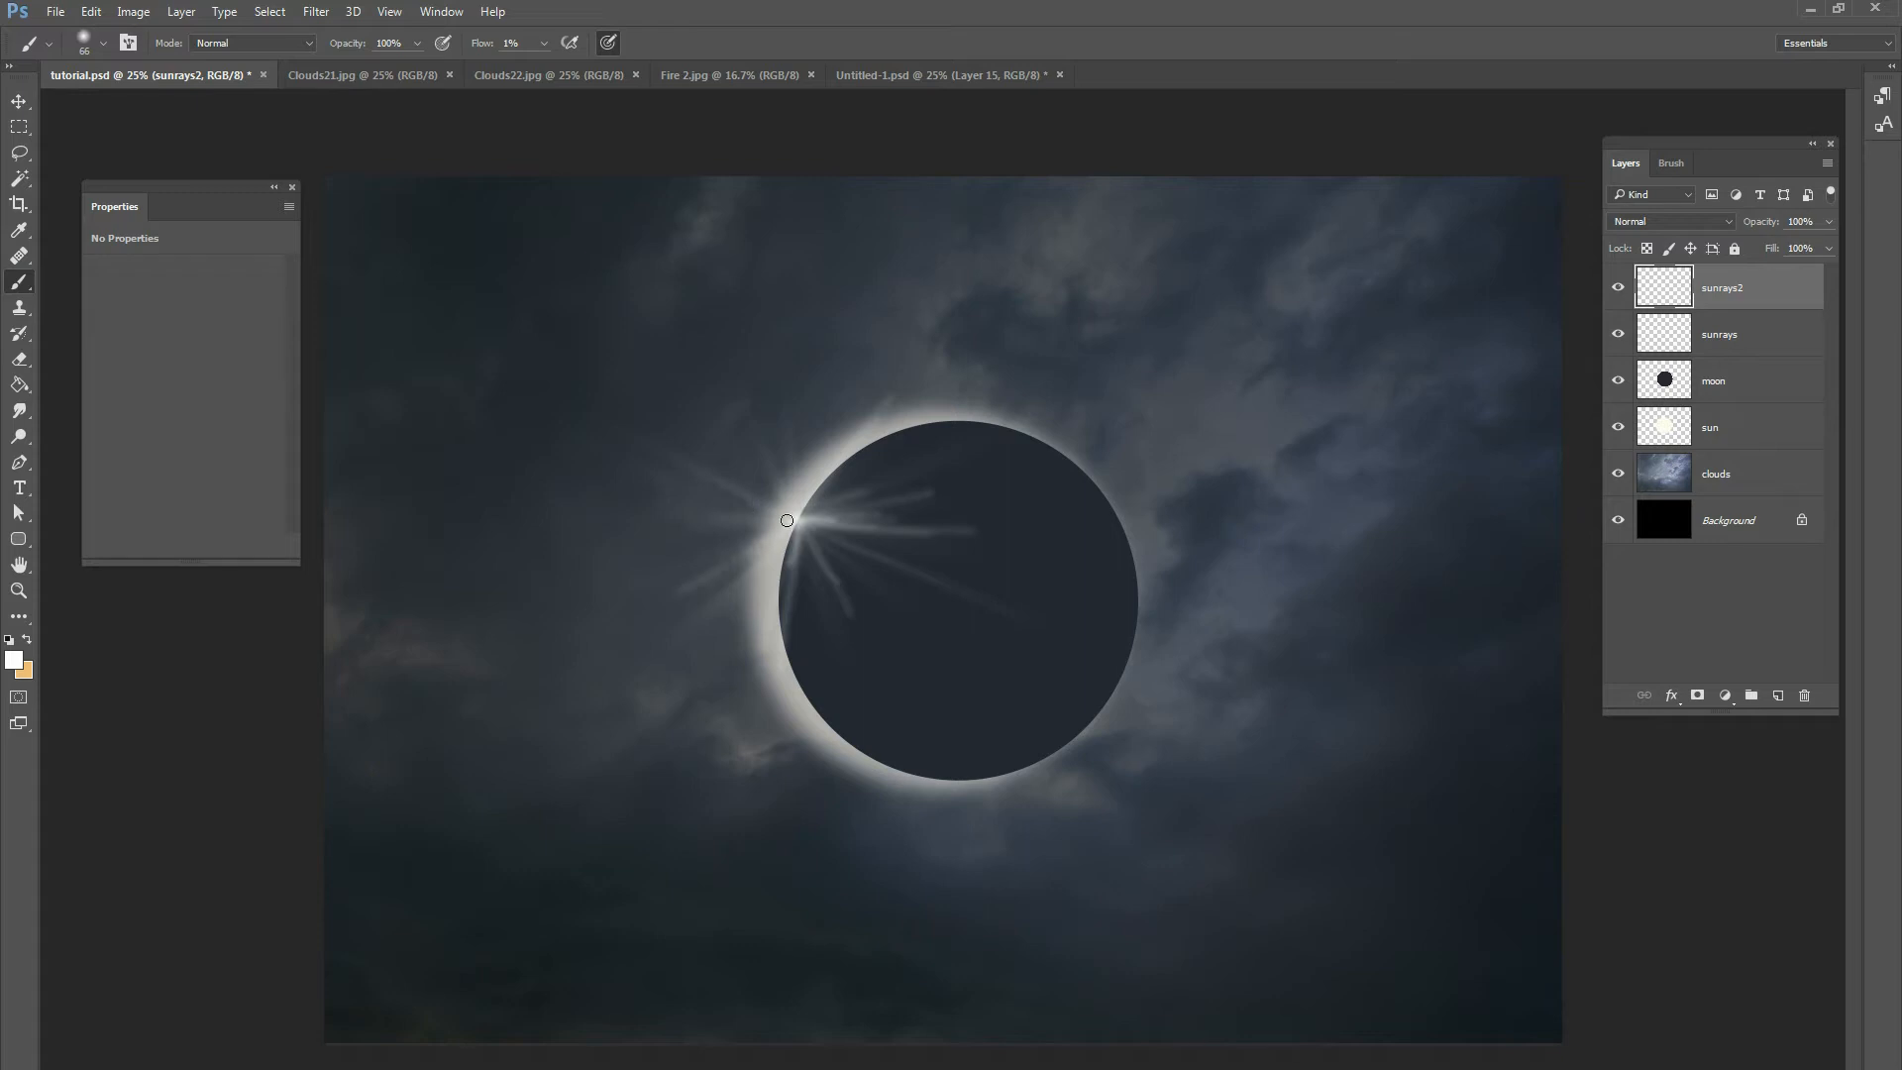
drag(618, 491, 796, 512)
drag(687, 462, 797, 513)
drag(598, 415, 796, 512)
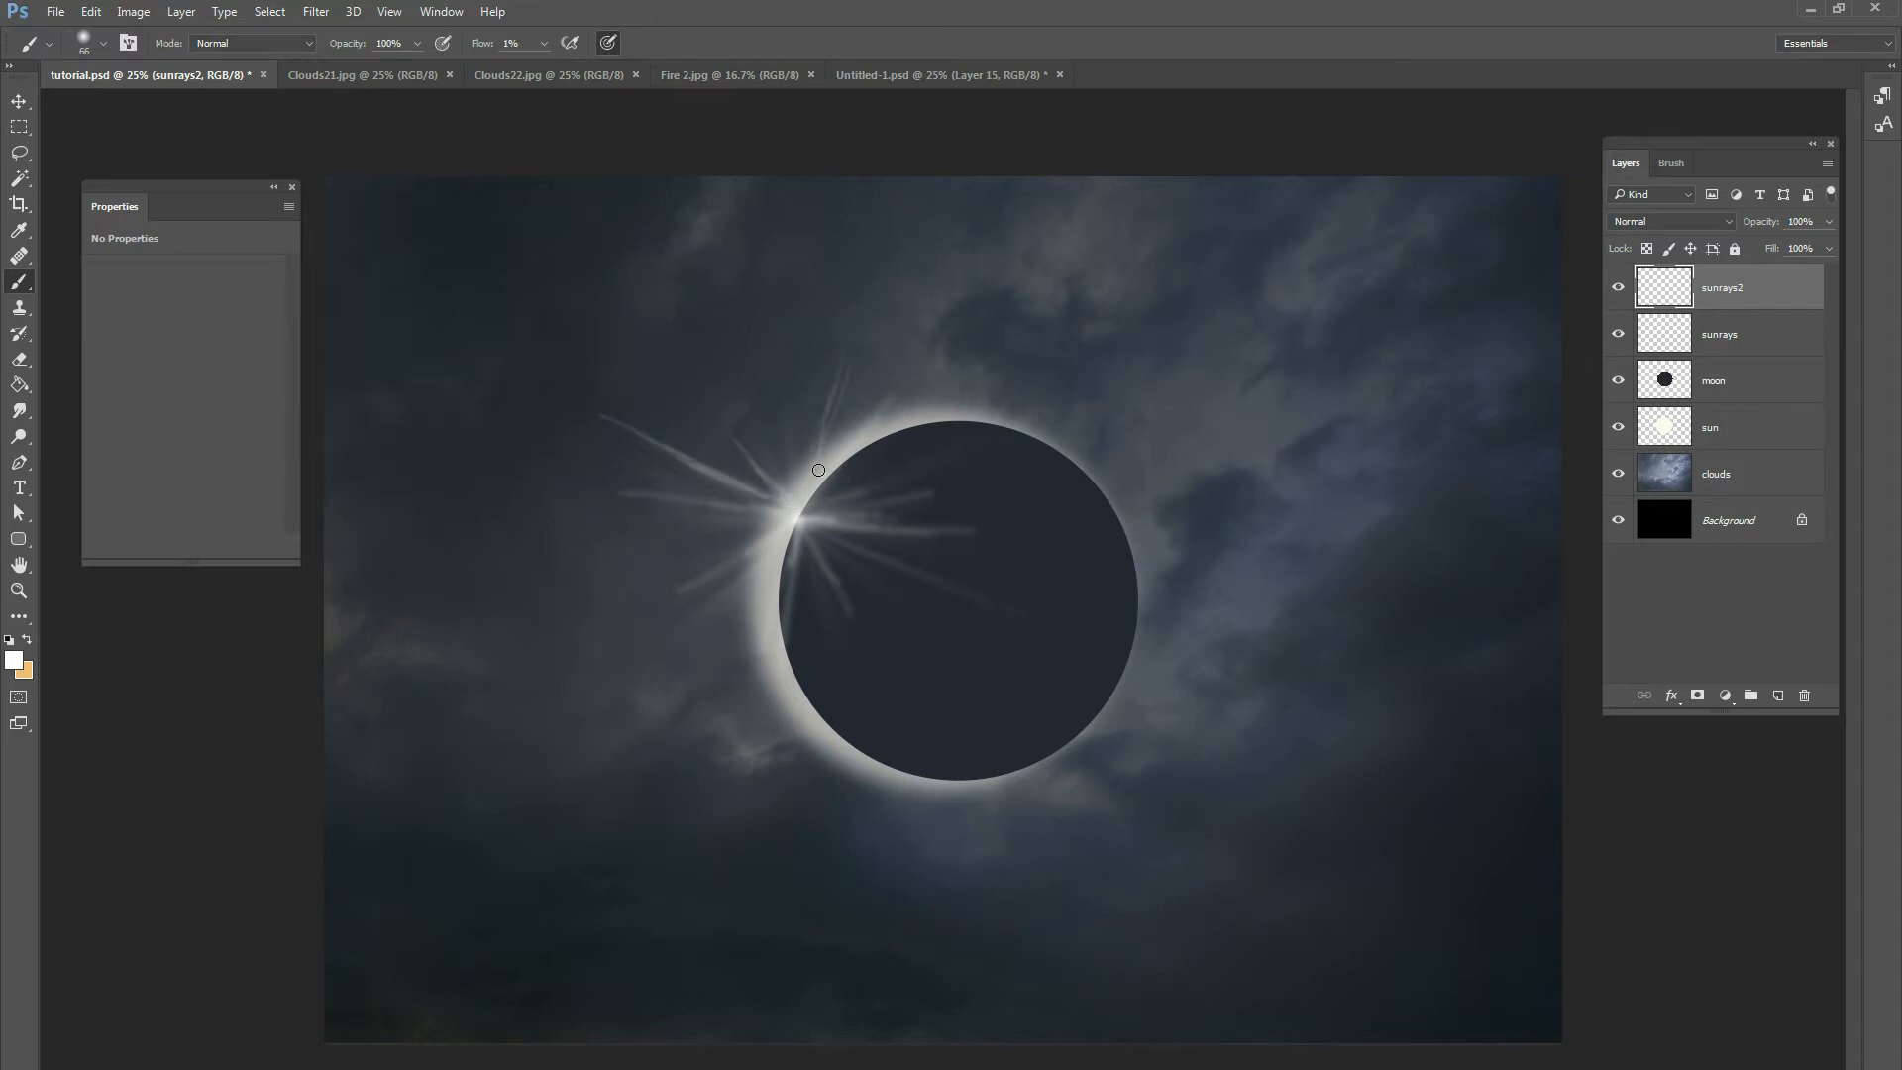
drag(856, 465, 795, 513)
drag(798, 510, 784, 433)
drag(755, 531, 756, 531)
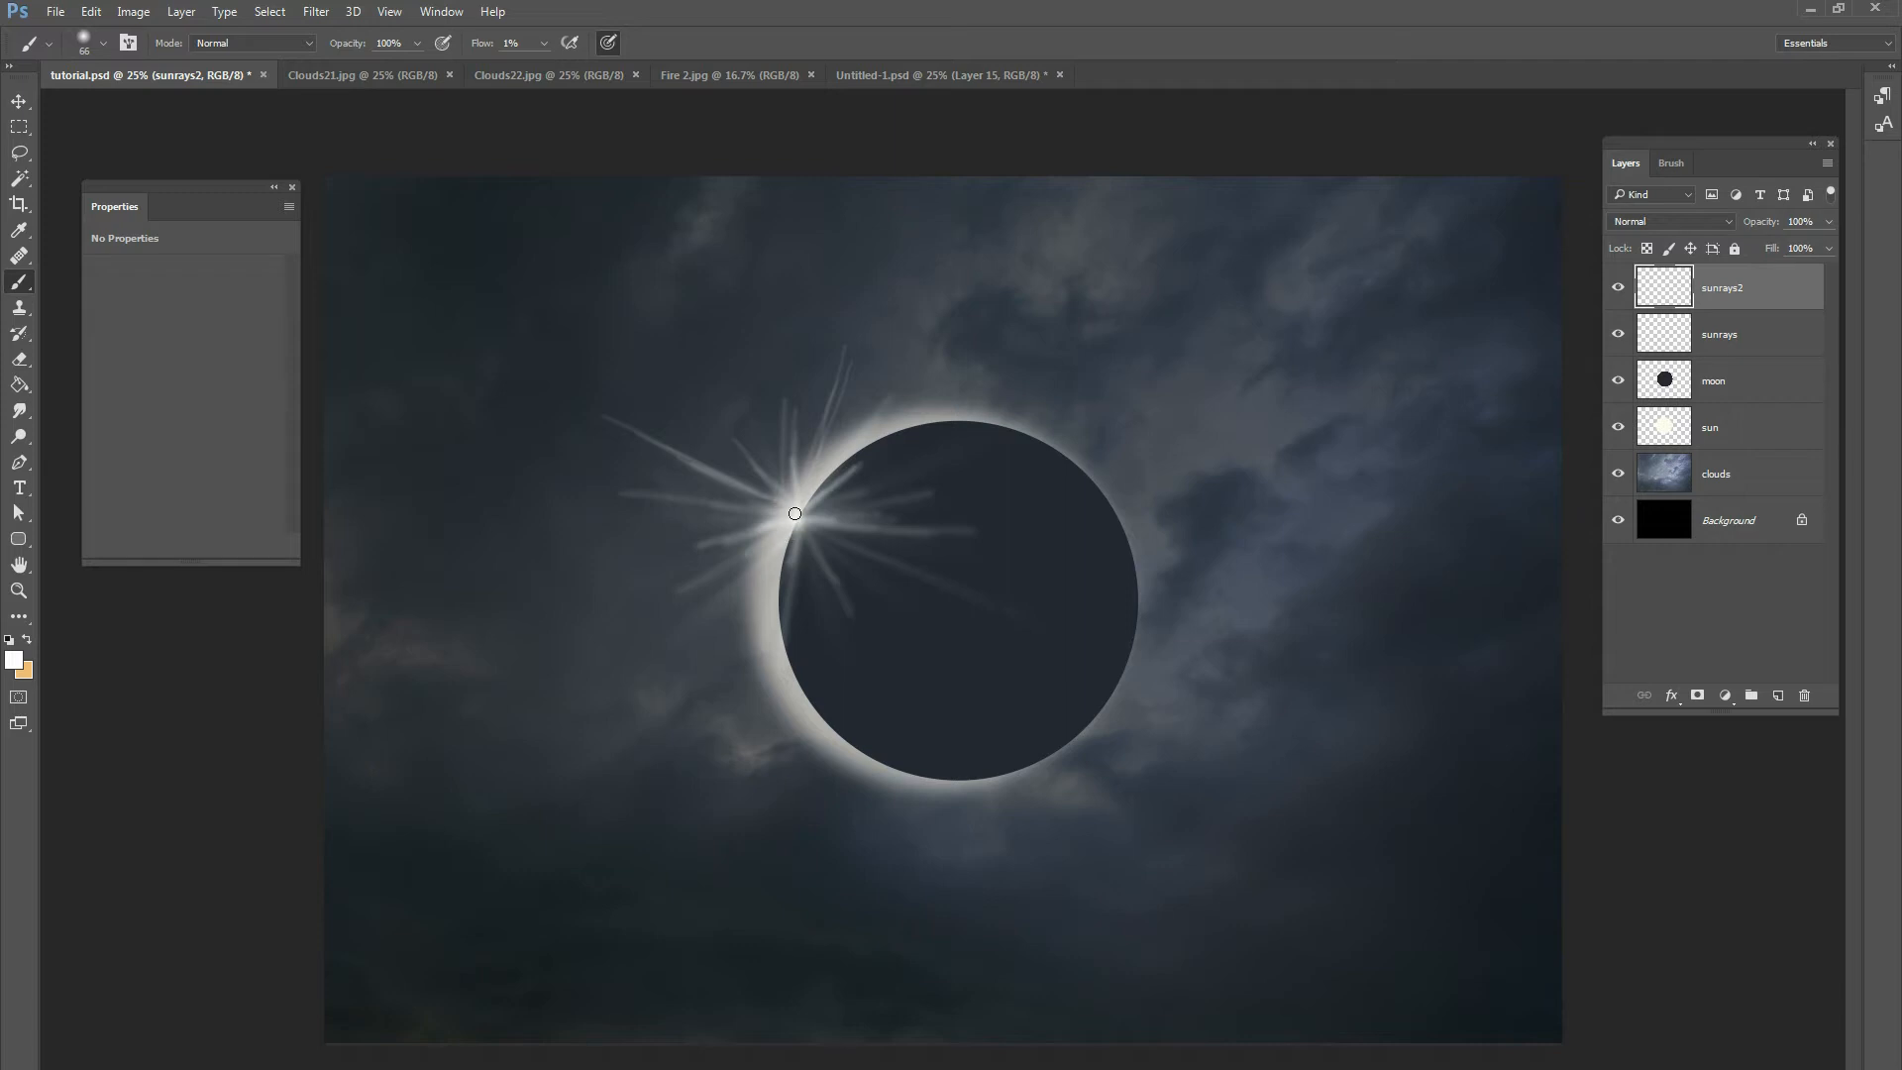
mouse_move(681, 428)
mouse_down()
mouse_move(787, 497)
mouse_move(660, 412)
mouse_move(739, 468)
mouse_move(678, 447)
mouse_move(753, 478)
mouse_up()
mouse_move(680, 445)
mouse_down()
mouse_move(820, 510)
mouse_move(806, 518)
mouse_move(888, 510)
mouse_move(799, 524)
mouse_up()
Select a rectangular area centered on the new rays, reapply the last Radial Blur several times, and clear the selection.
click(18, 127)
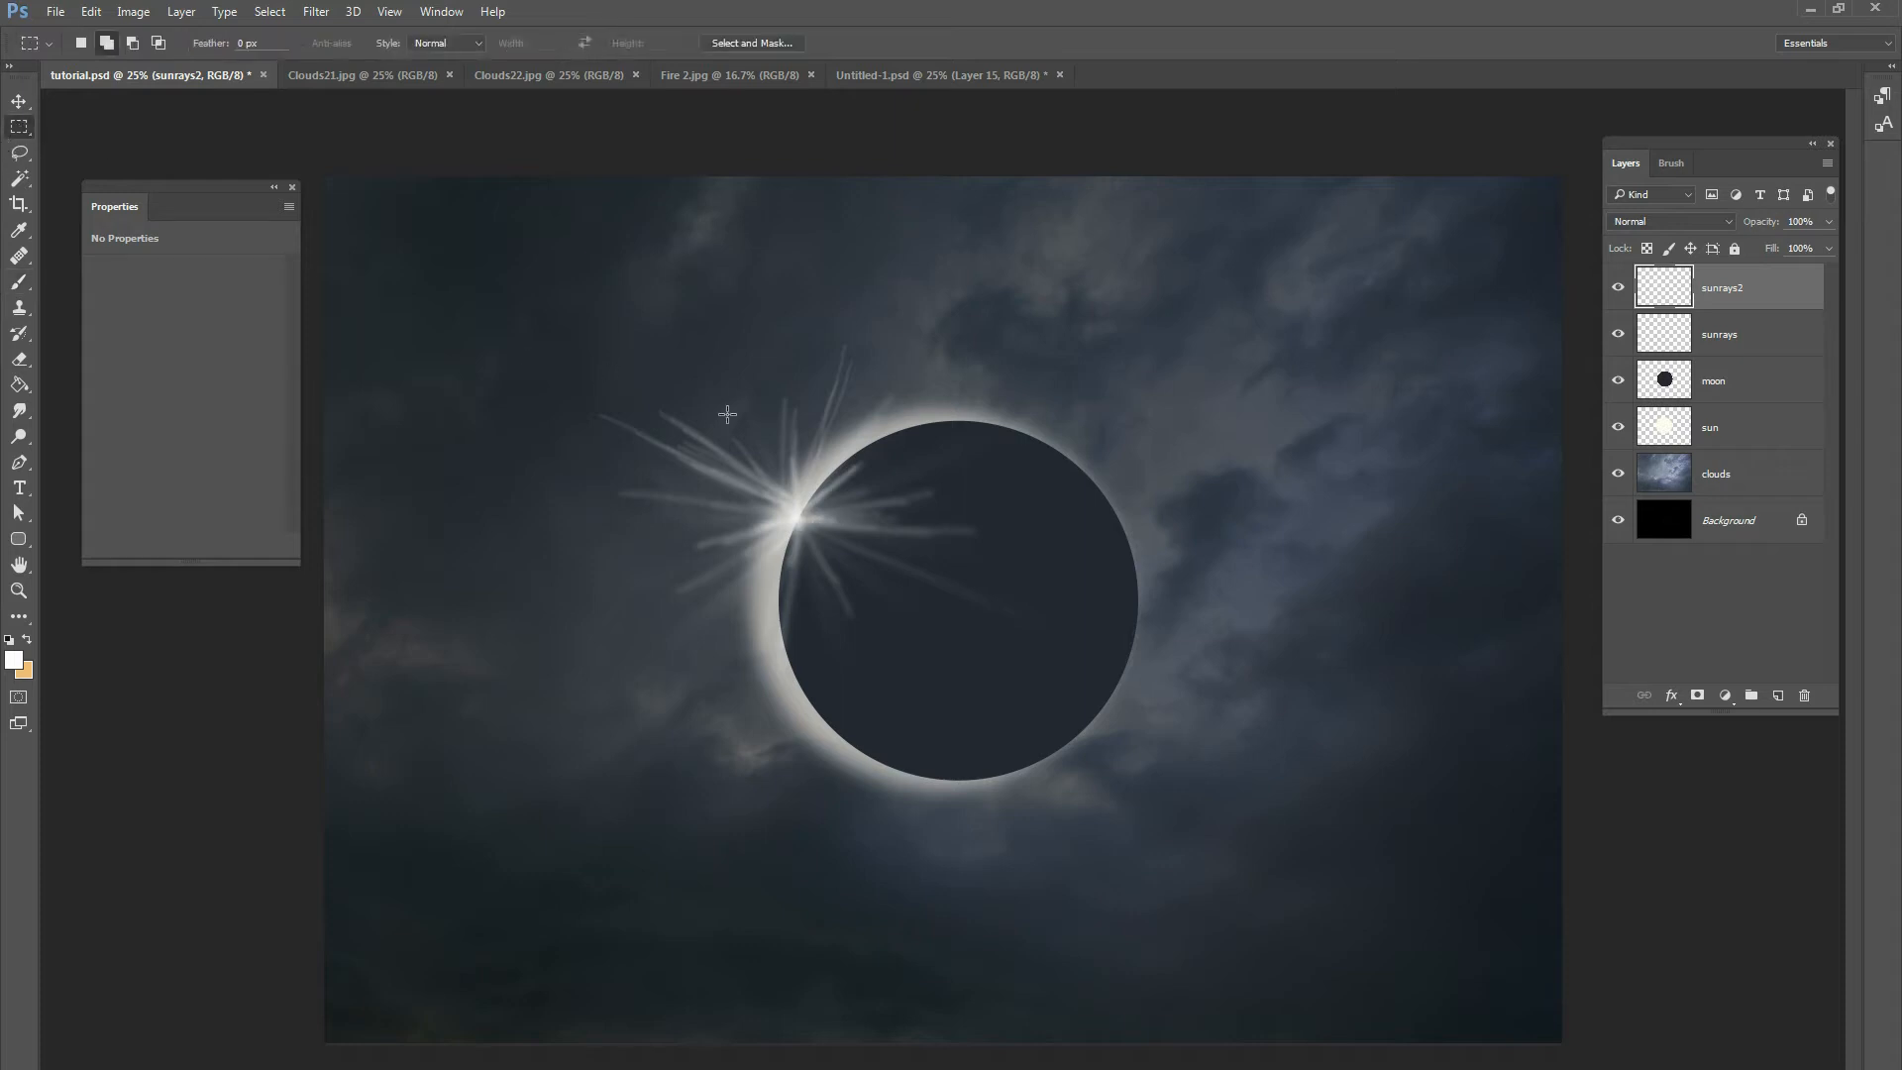
drag(491, 281, 1110, 746)
click(316, 11)
click(316, 11)
click(314, 12)
click(315, 12)
click(316, 15)
click(301, 33)
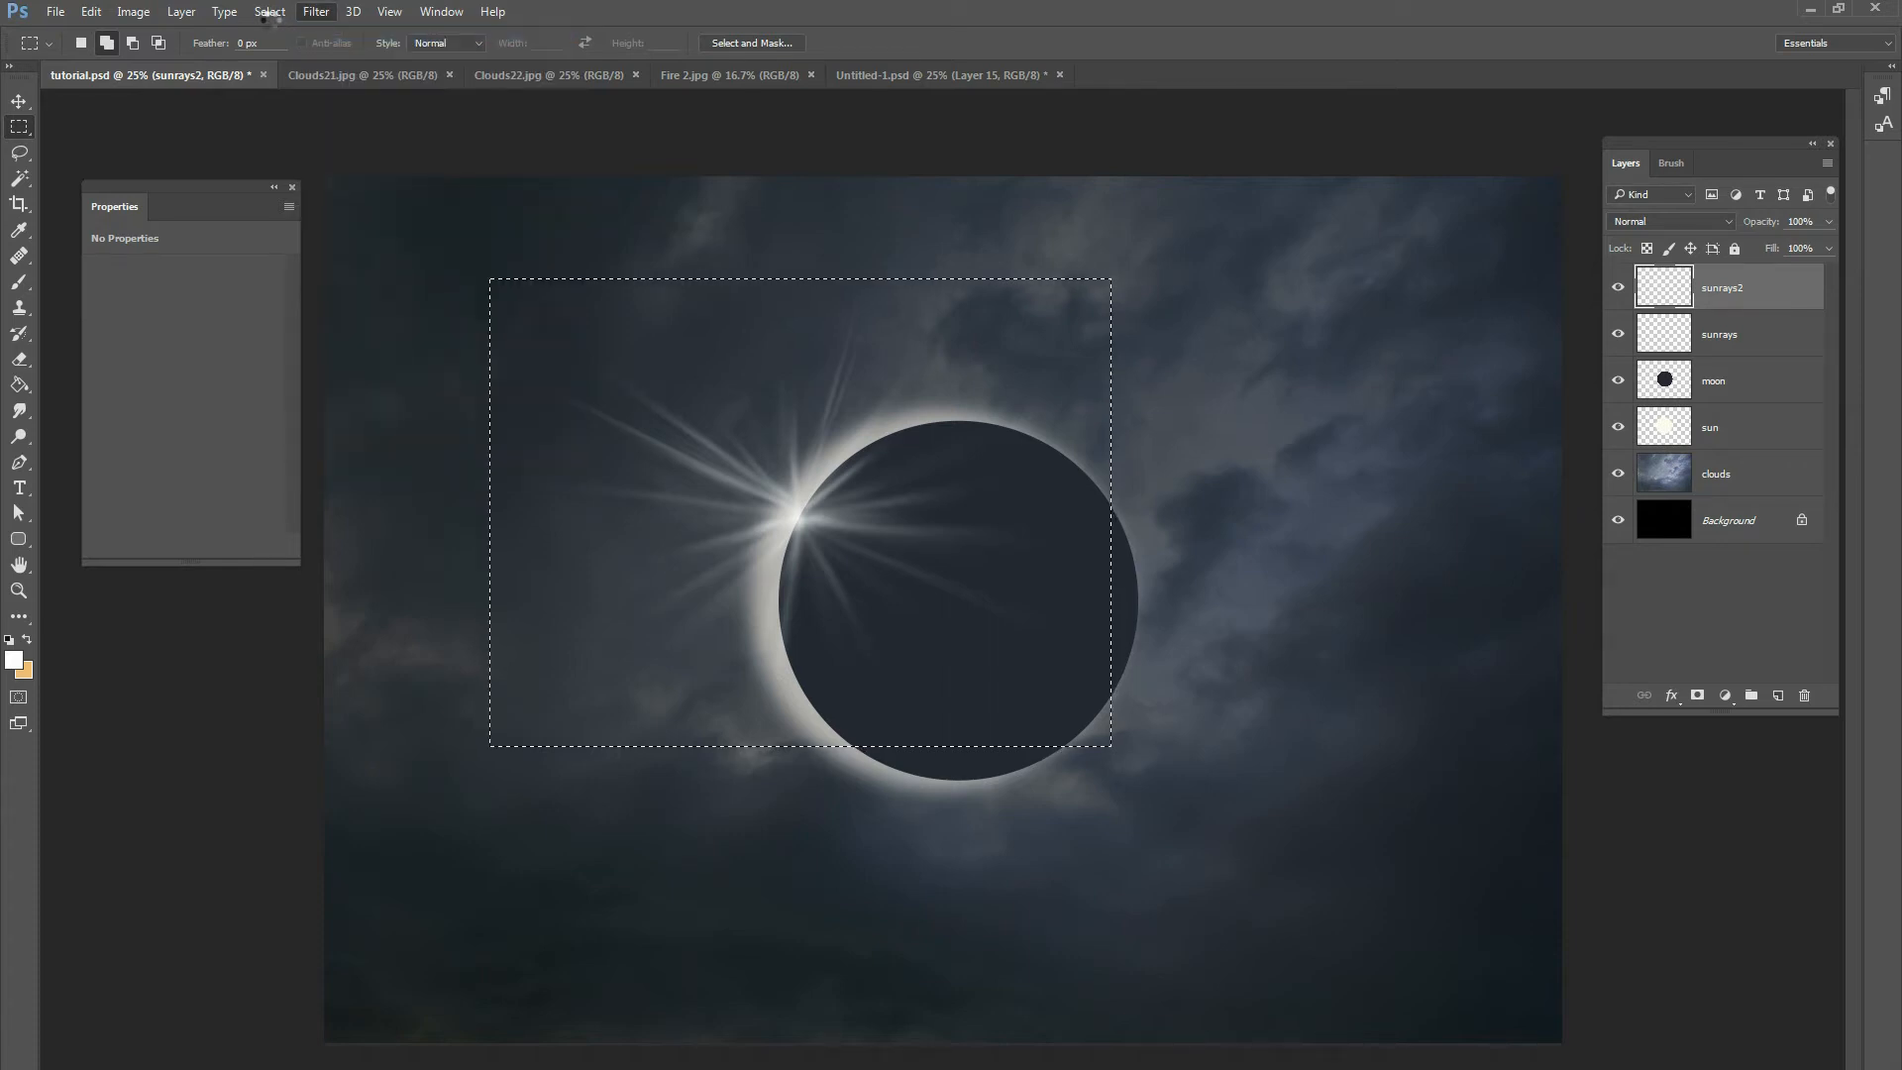
click(270, 12)
click(281, 57)
Align the sunrays2 rays with the bright spot on the moon's edge and reduce the layer's opacity to 60%.
click(20, 102)
drag(807, 458, 929, 462)
key(shift+Up)
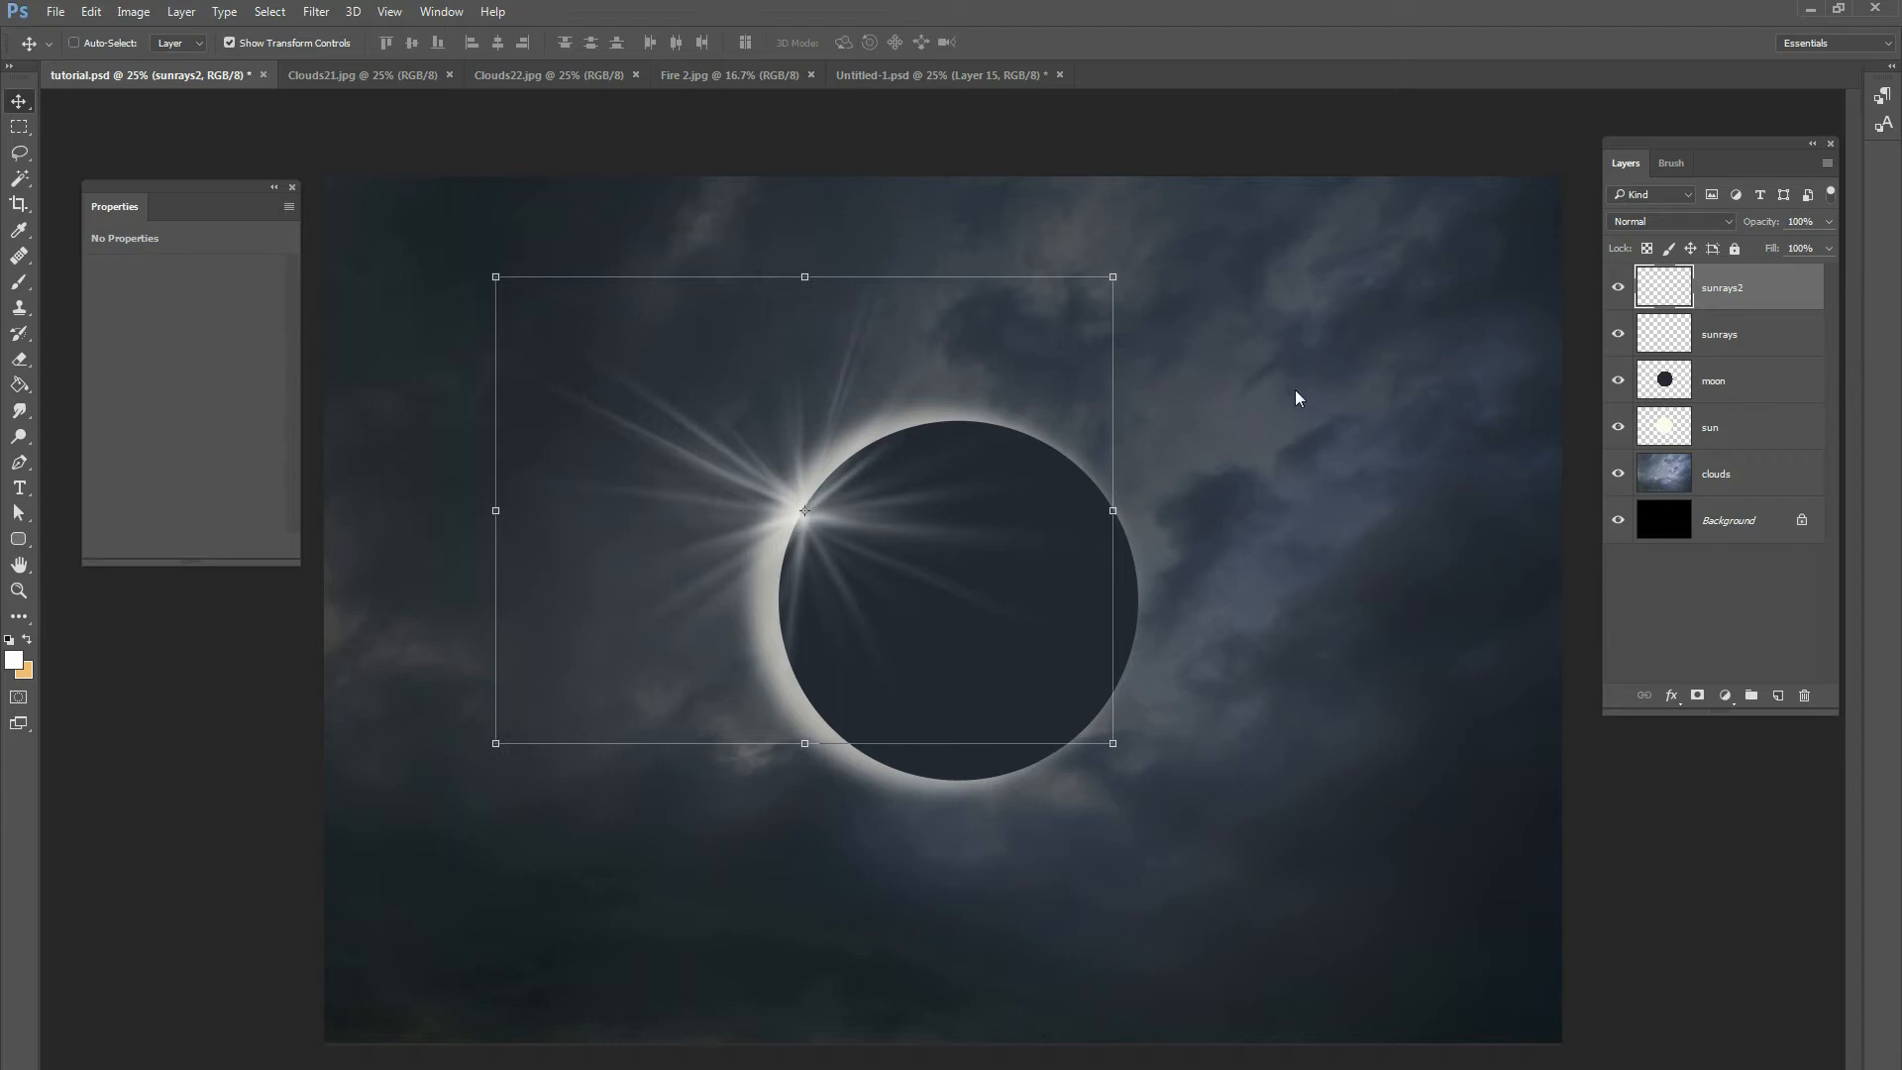
click(1831, 224)
drag(1821, 242, 1773, 250)
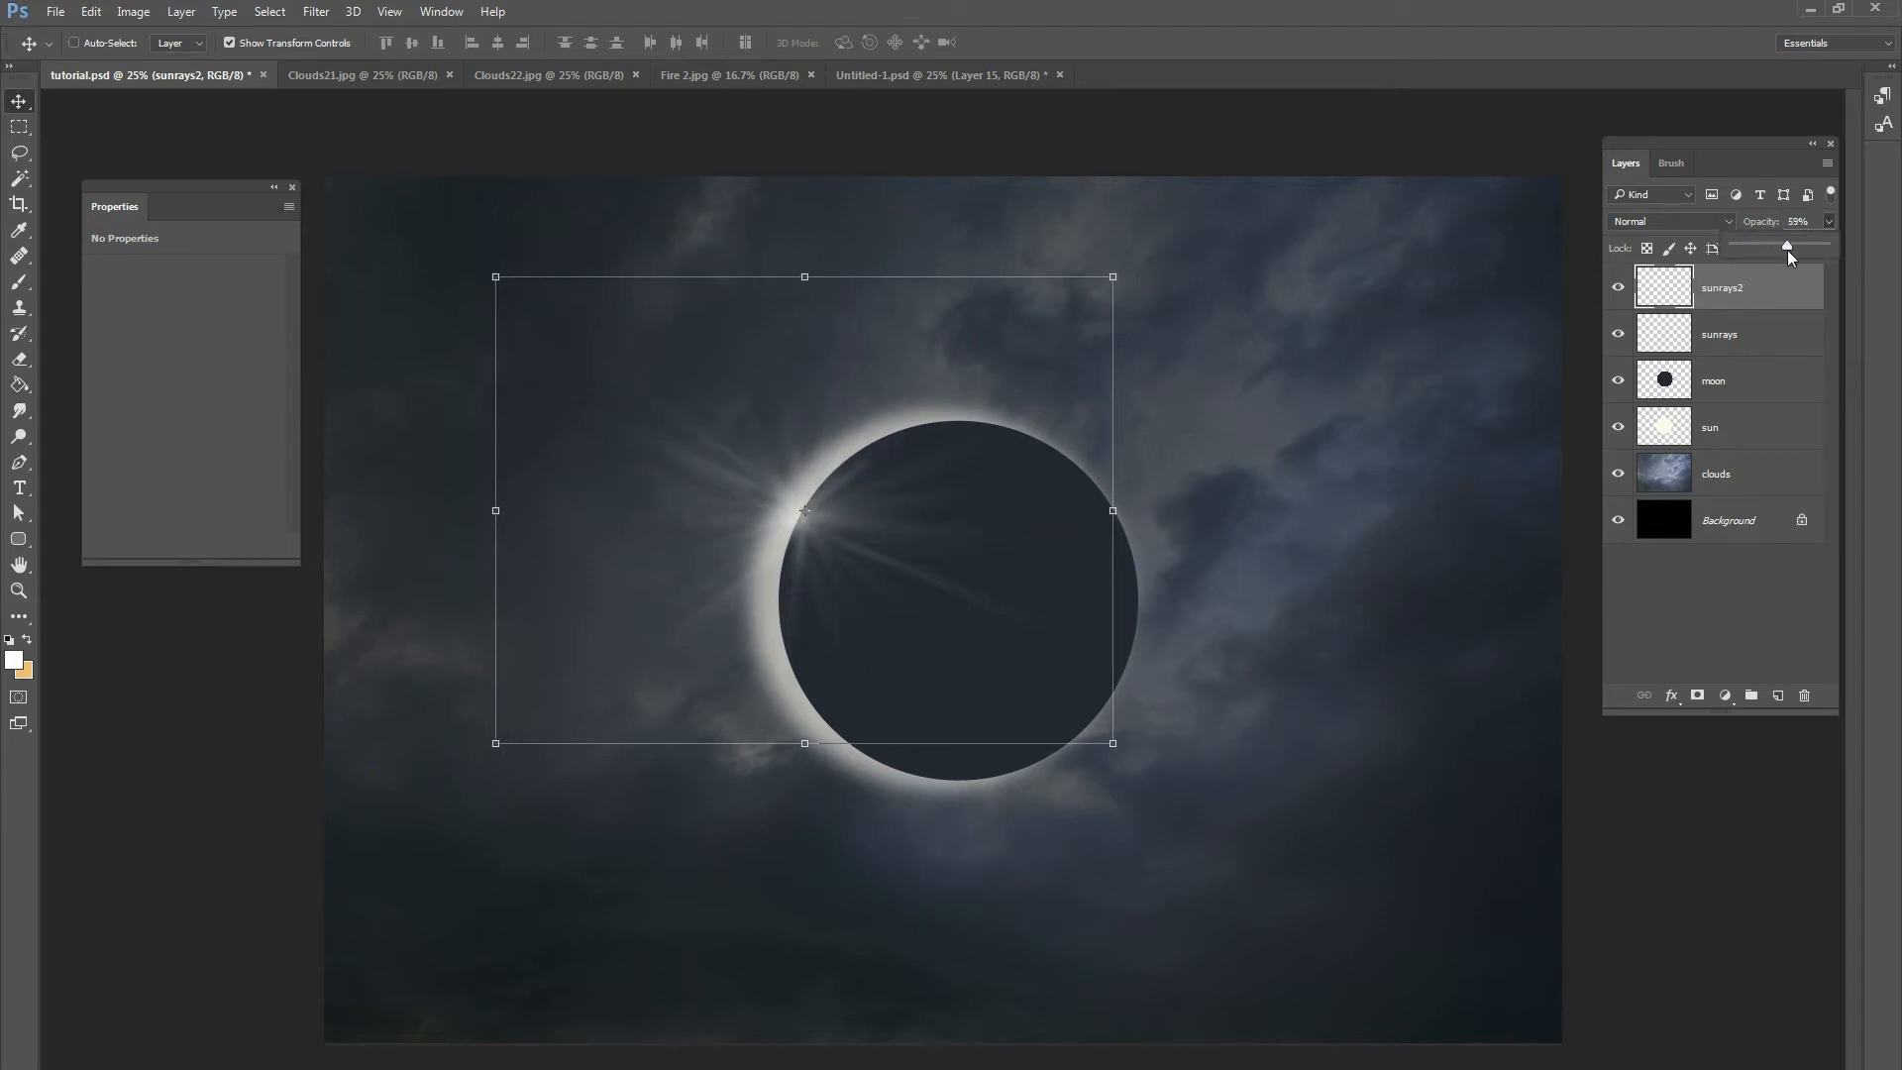
drag(918, 544, 913, 548)
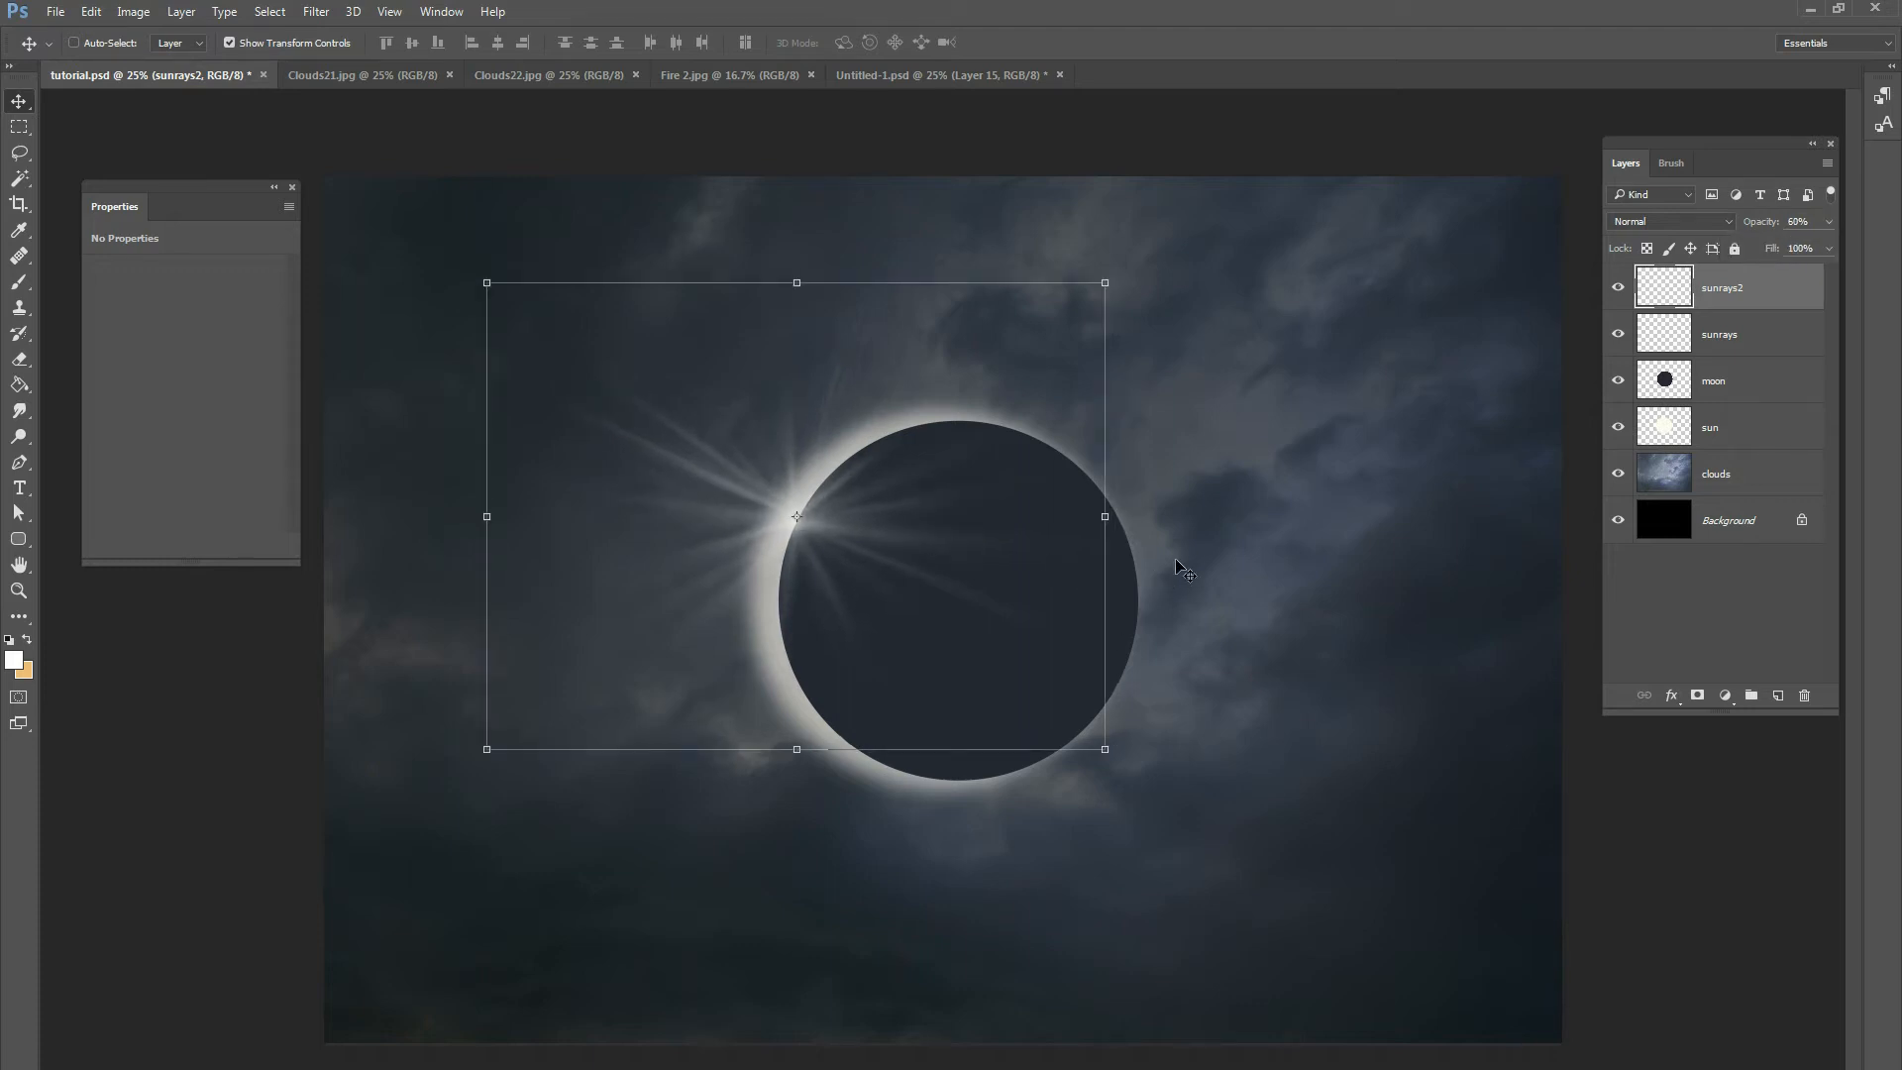
Add a new layer above sunrays2 and paint longer, wider white rays from the bright spot with a soft 158 px brush.
click(1781, 693)
key(b)
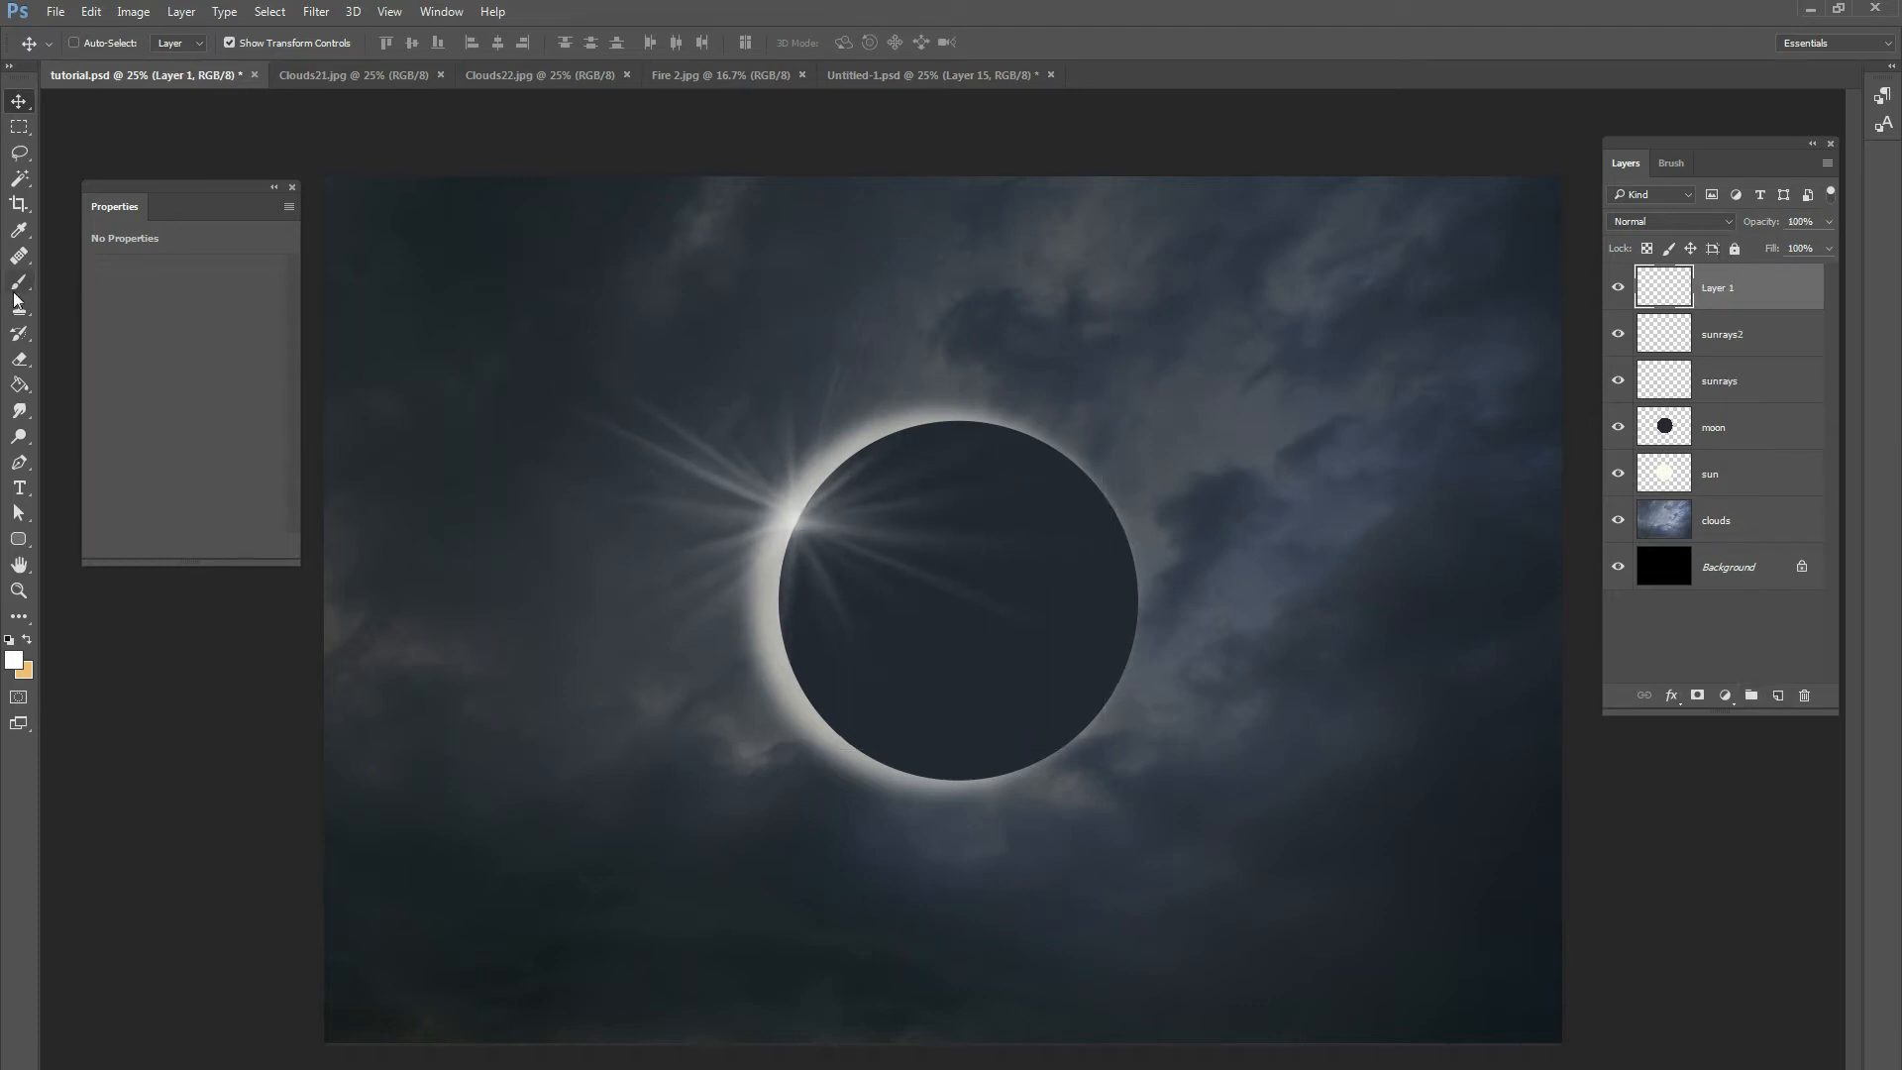
right_click(965, 465)
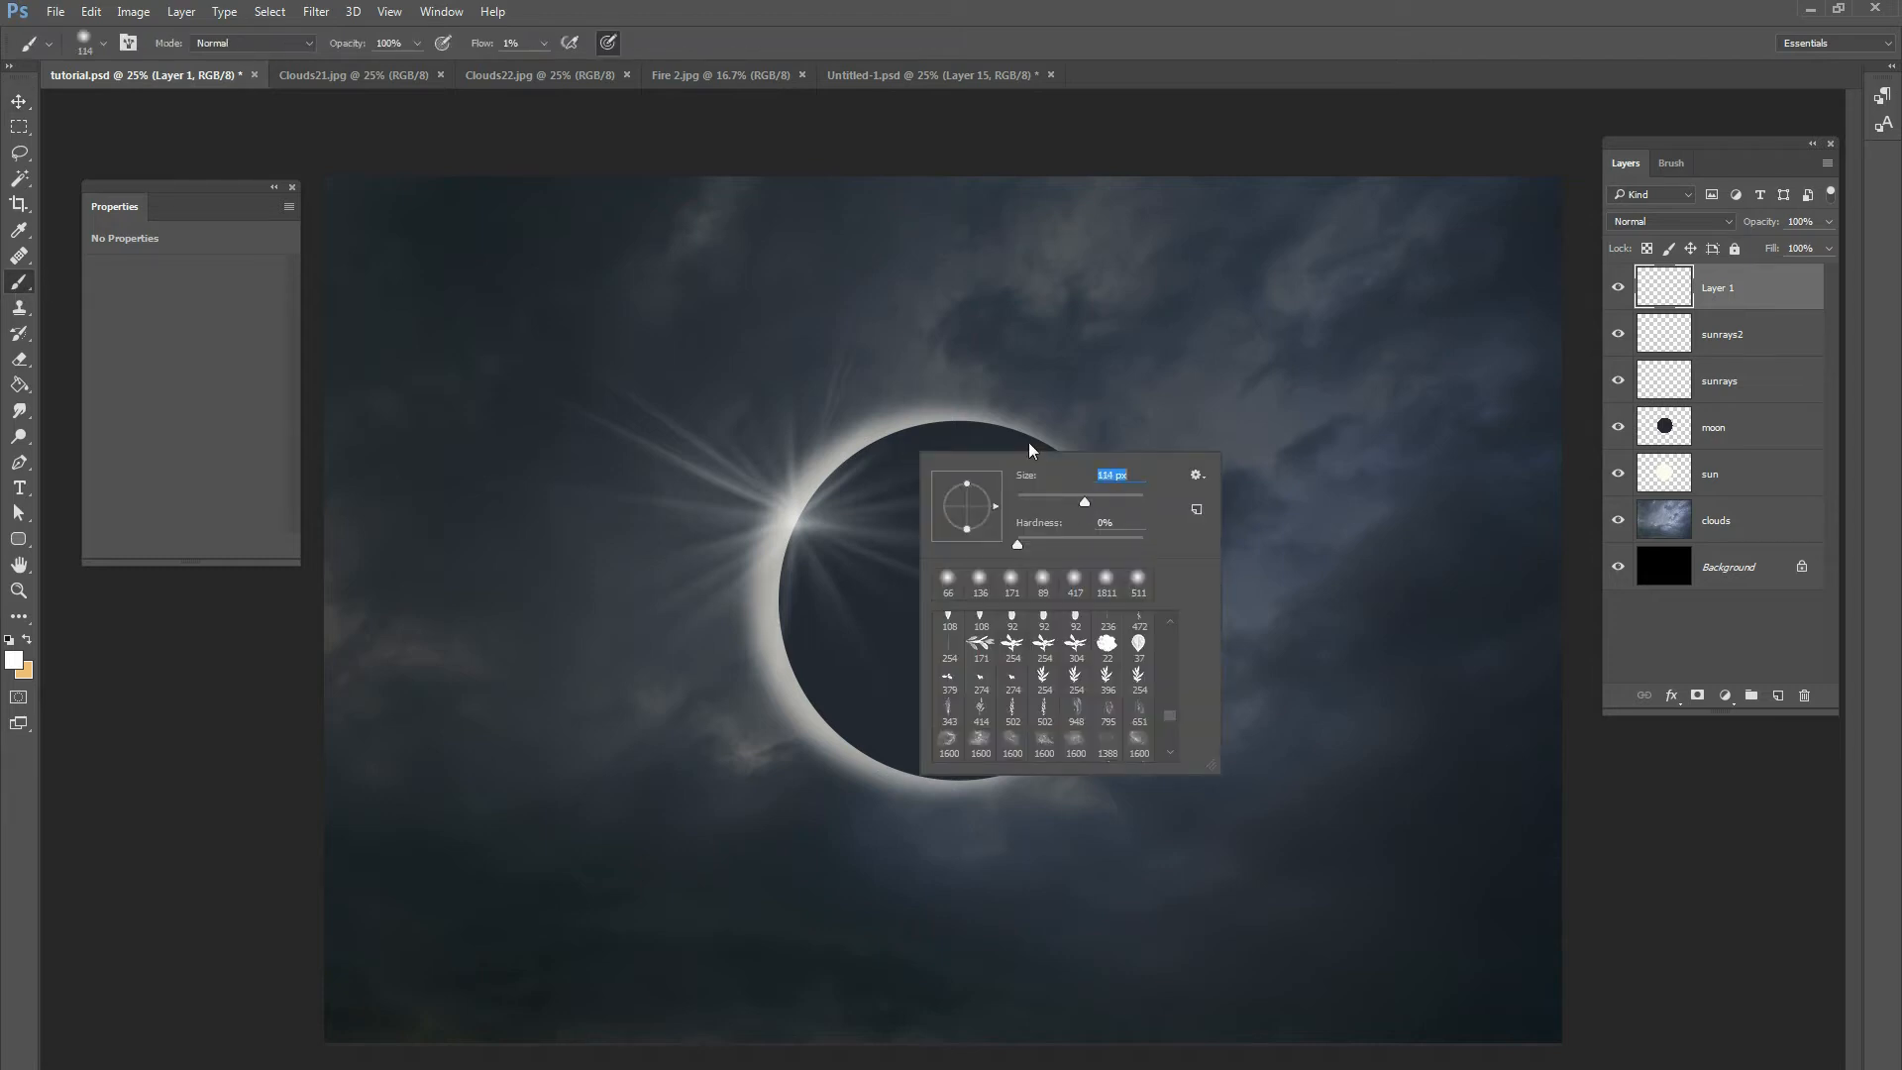
drag(1097, 503, 1105, 503)
key(Return)
mouse_move(949, 348)
mouse_down()
mouse_move(806, 498)
mouse_move(1074, 236)
mouse_up()
mouse_move(804, 510)
mouse_down()
mouse_move(1144, 366)
mouse_move(968, 493)
mouse_move(1002, 486)
mouse_move(793, 517)
mouse_move(1105, 551)
mouse_move(882, 545)
mouse_move(1078, 630)
mouse_up()
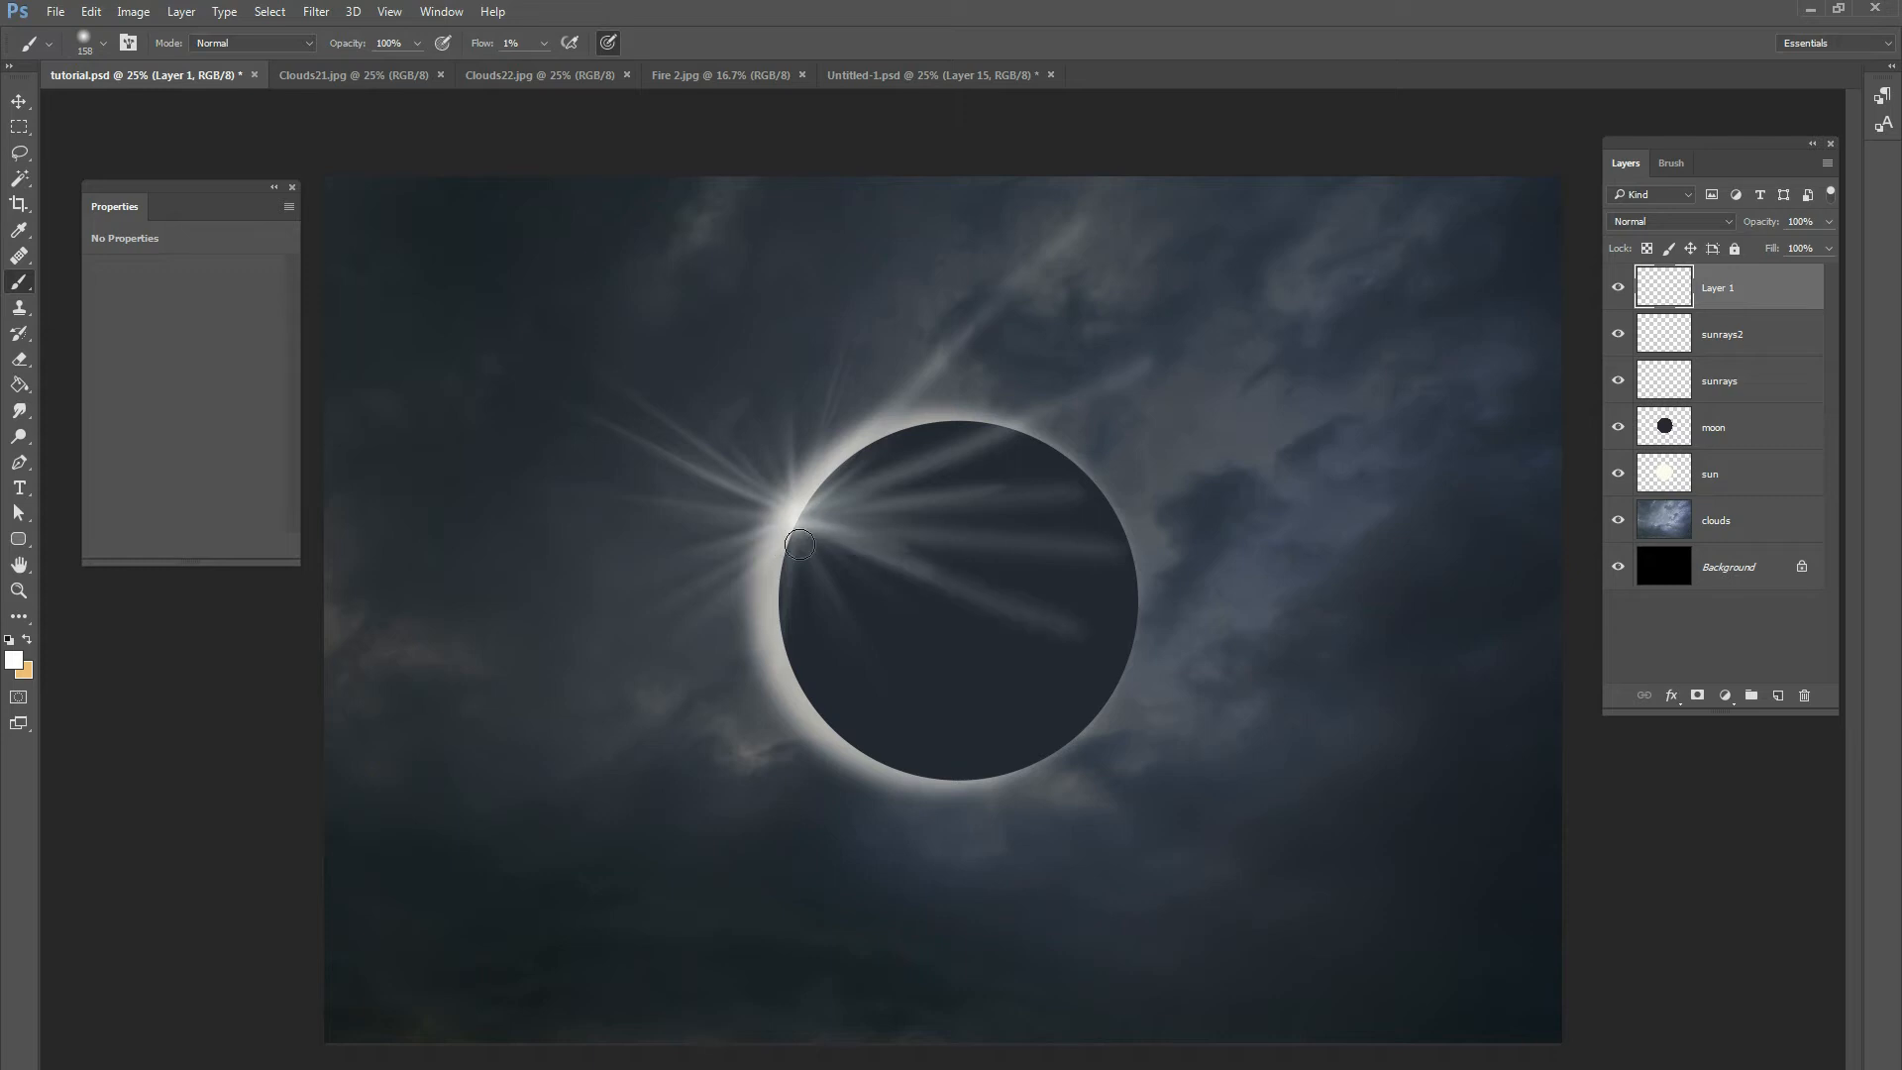
drag(788, 509, 585, 662)
drag(786, 509, 473, 575)
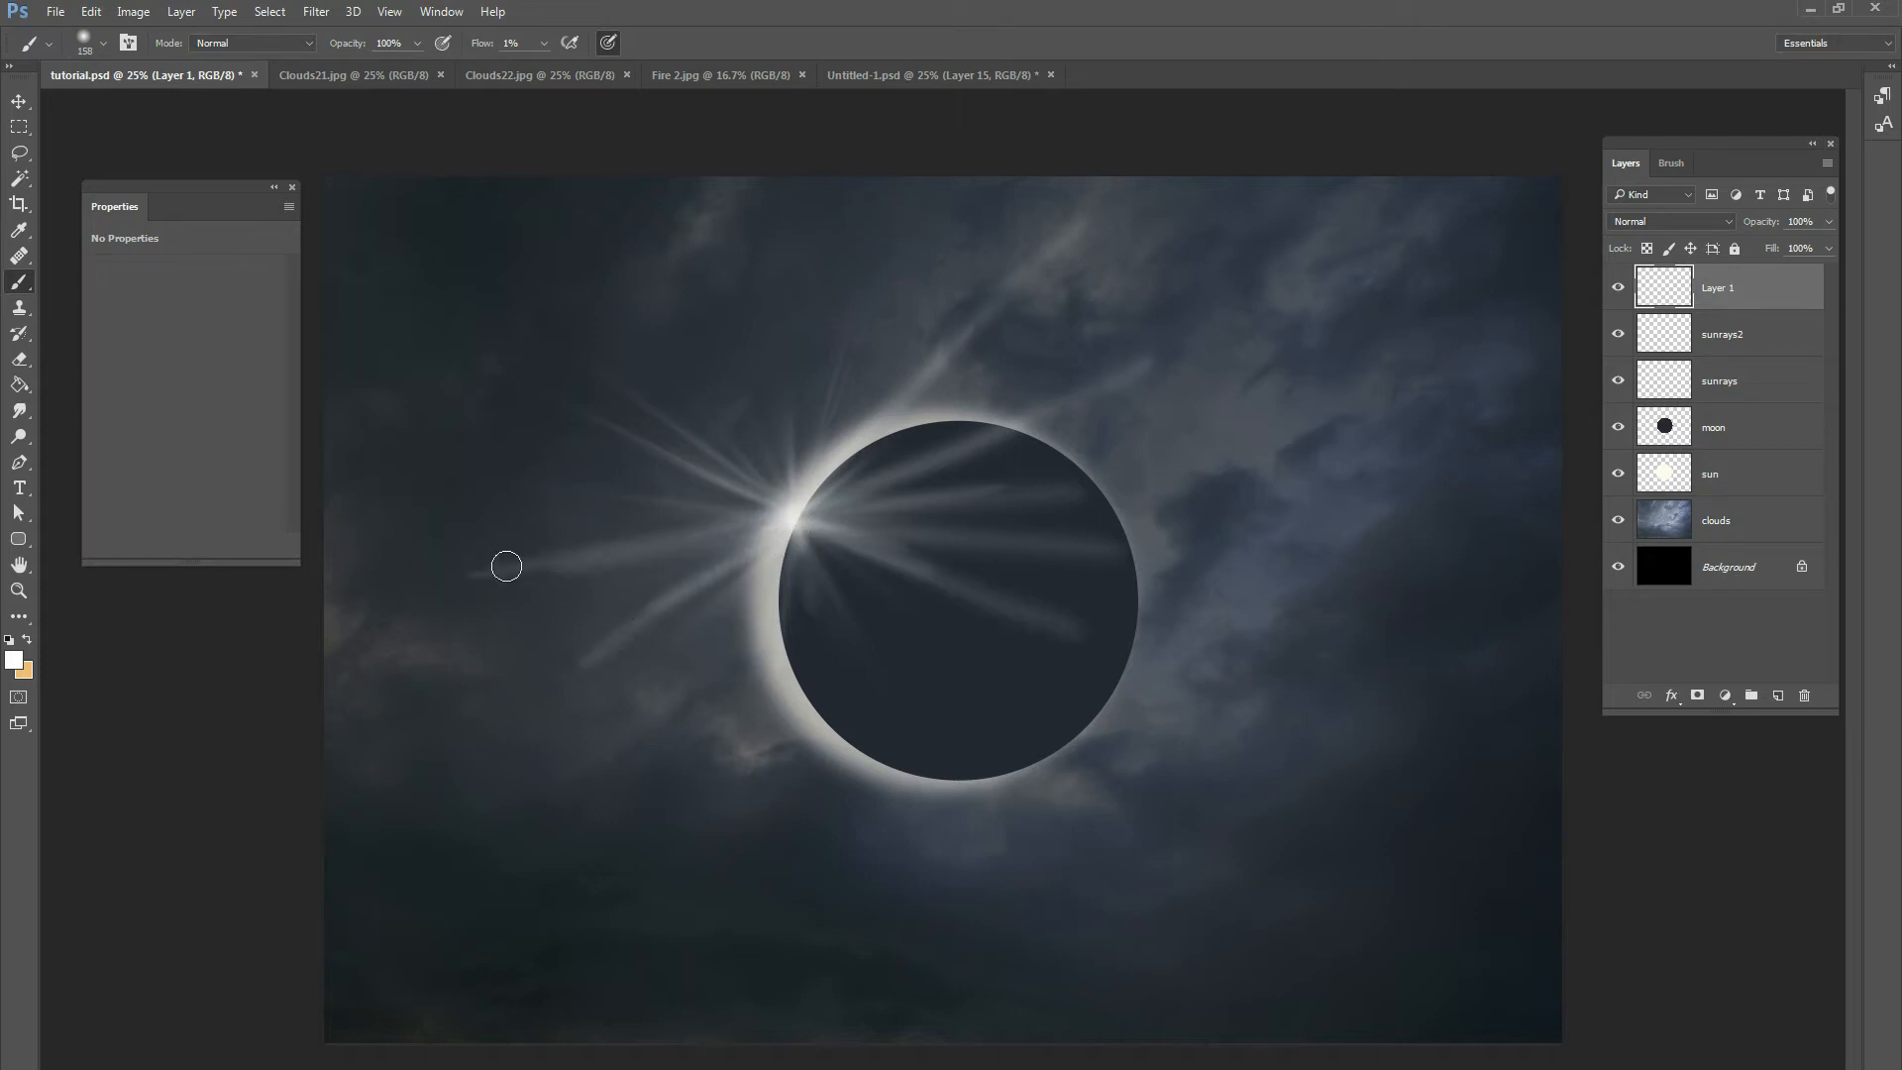
mouse_move(782, 473)
mouse_down()
mouse_move(693, 327)
mouse_move(680, 250)
mouse_move(788, 462)
mouse_move(753, 408)
mouse_move(766, 393)
mouse_move(798, 465)
mouse_move(854, 336)
mouse_move(779, 494)
mouse_up()
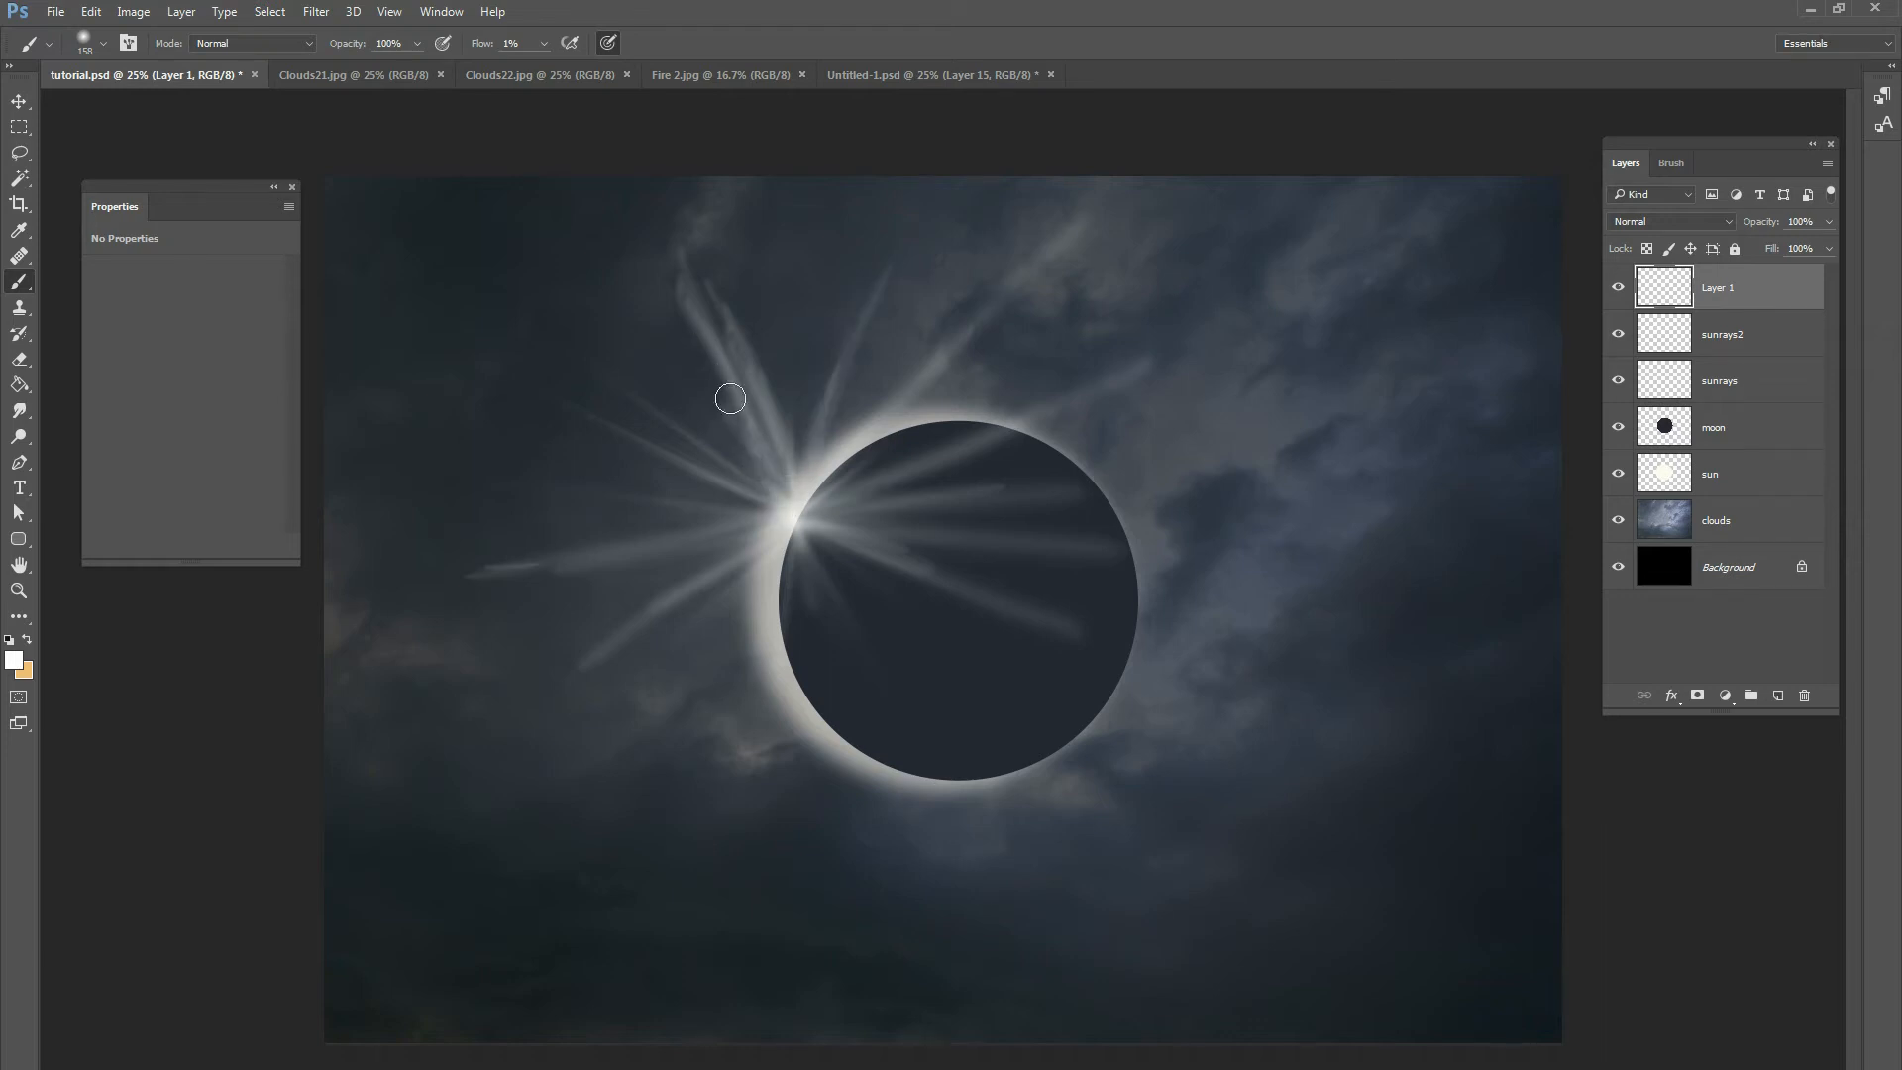
drag(569, 486, 816, 562)
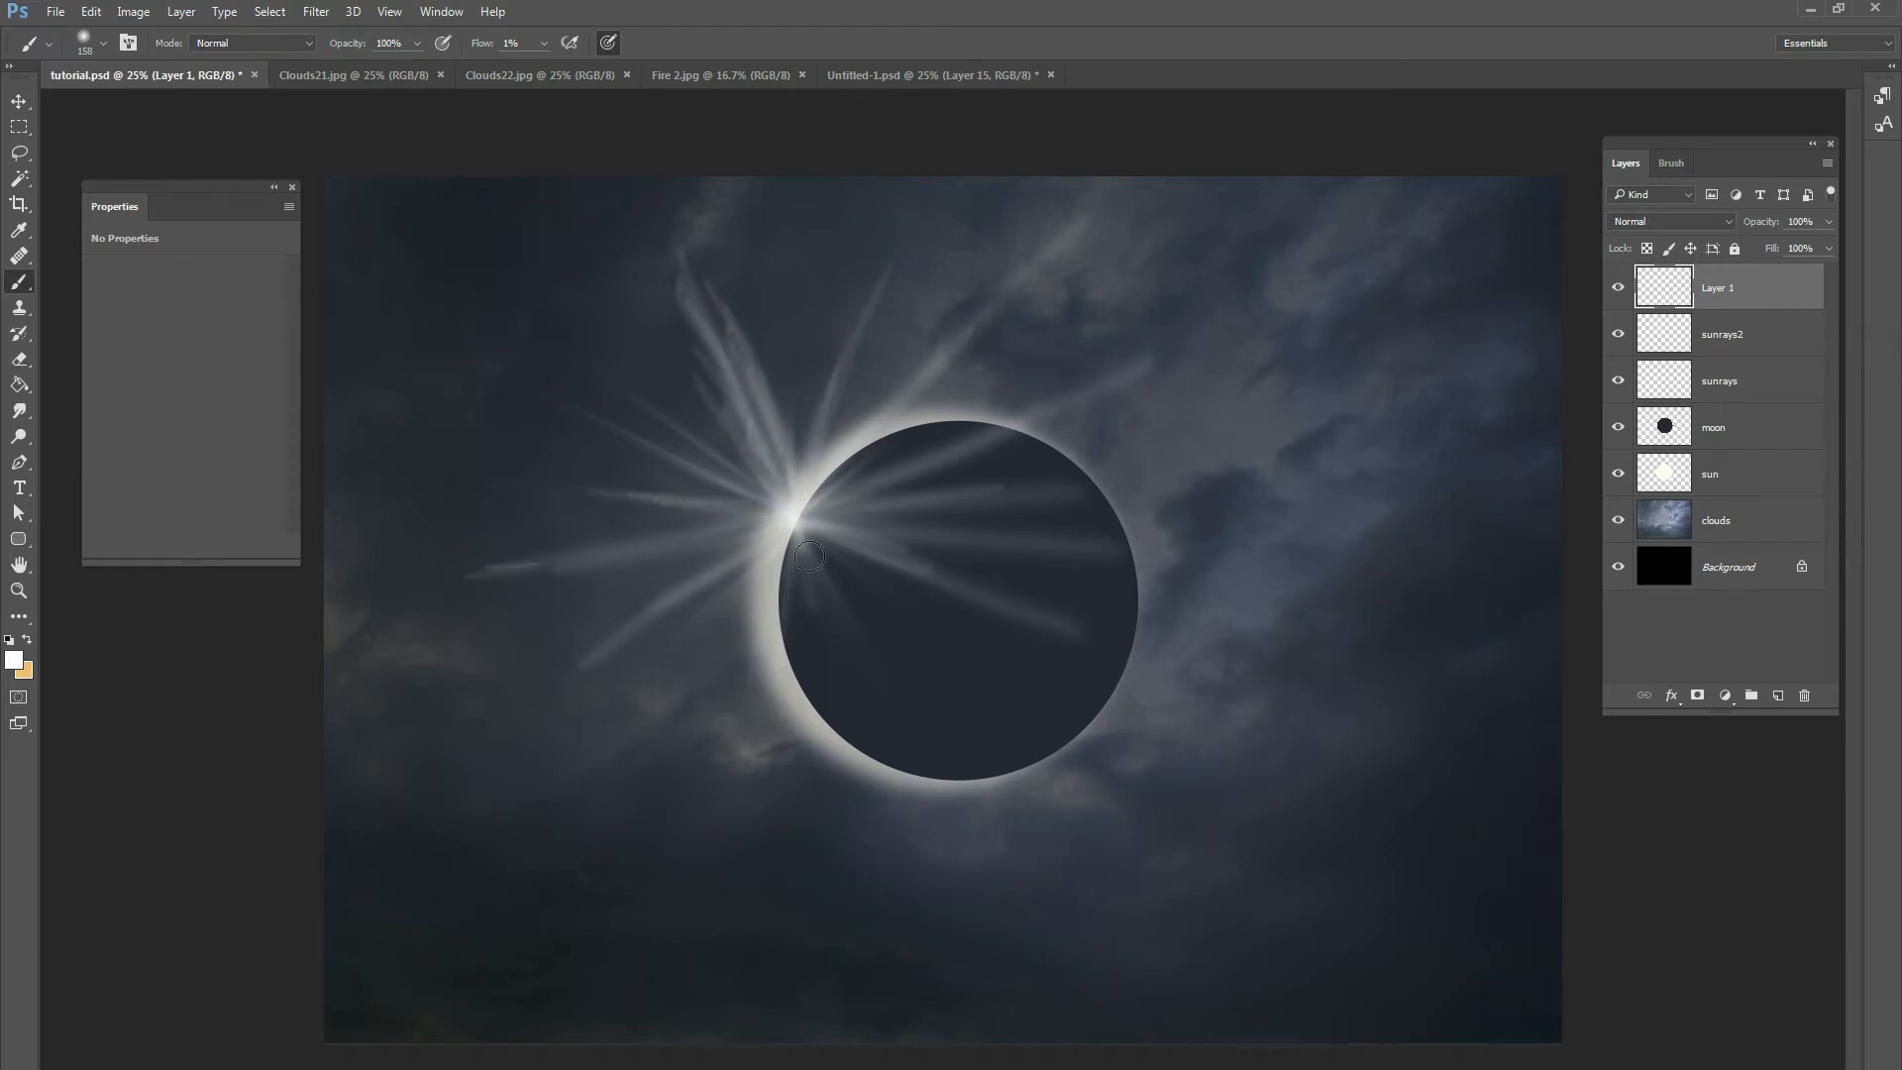
mouse_move(863, 661)
mouse_down()
mouse_move(815, 560)
mouse_move(890, 726)
mouse_move(797, 522)
mouse_up()
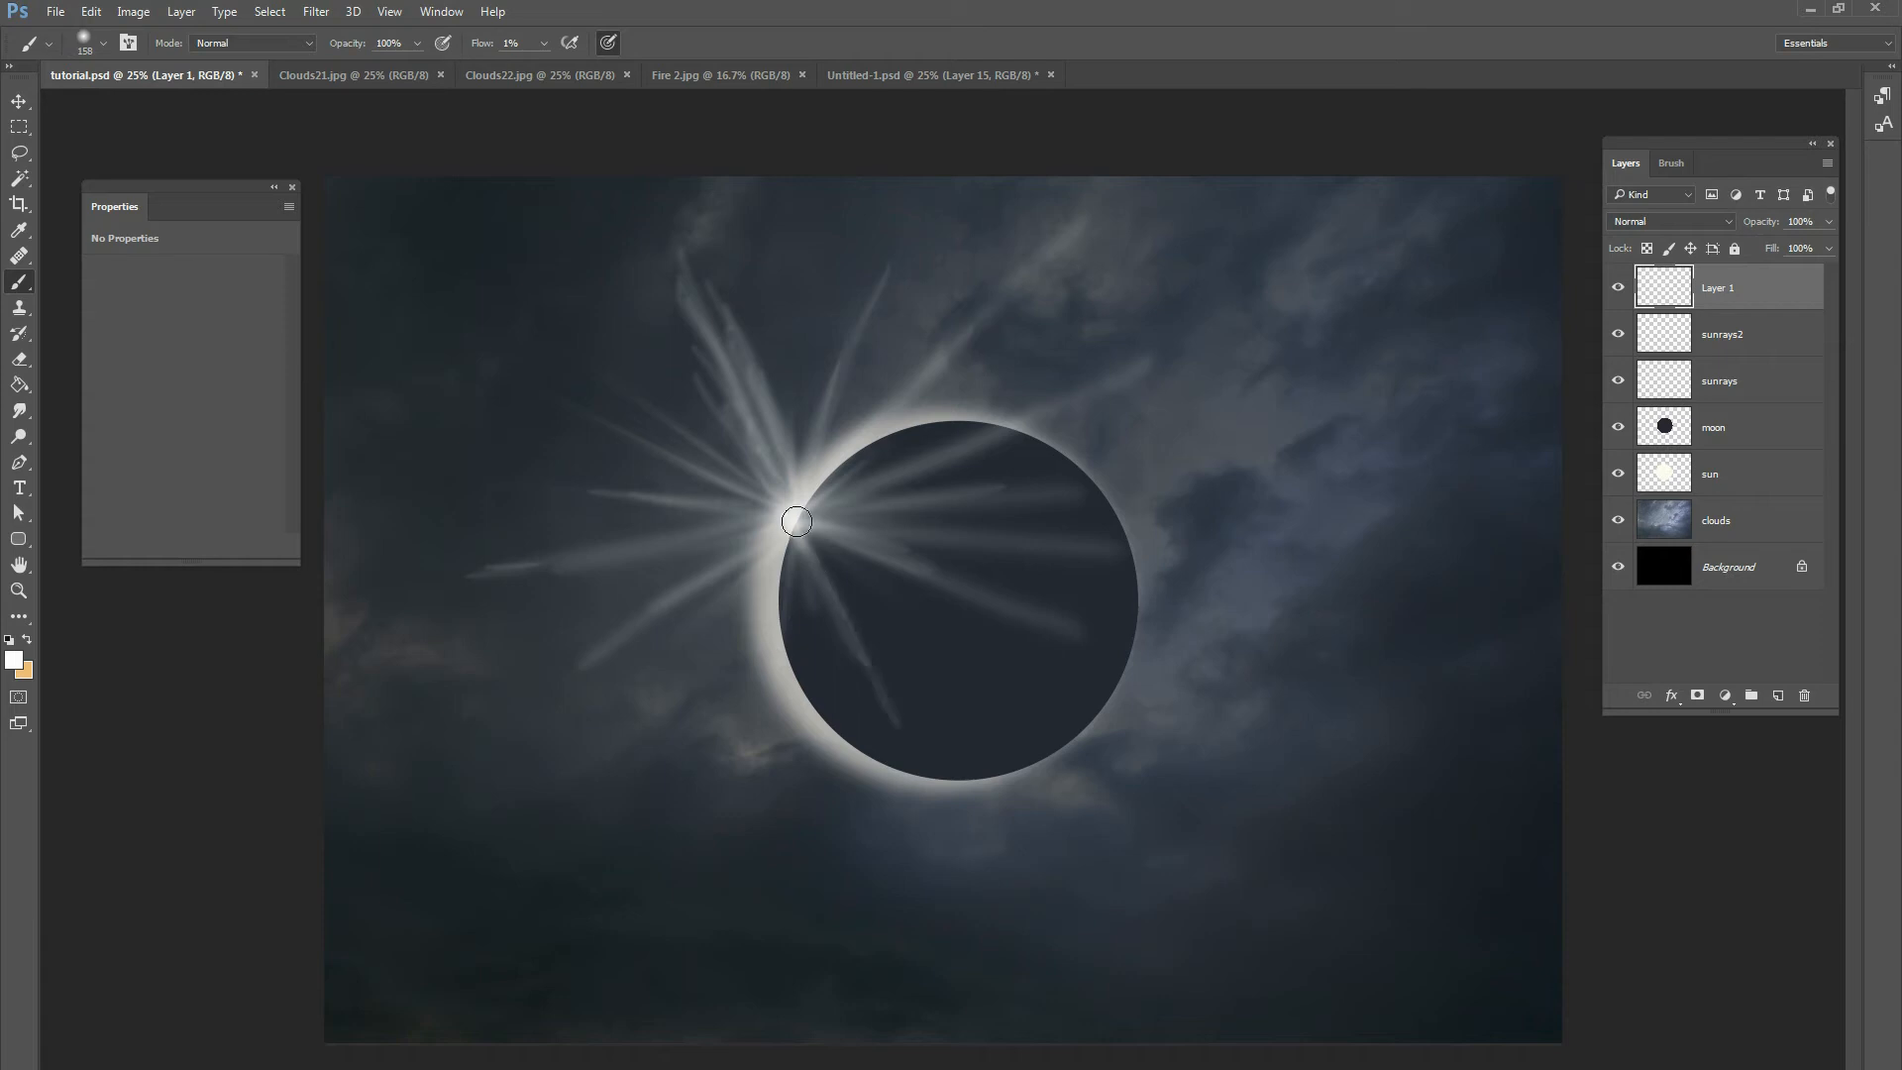
Select a large rectangular area around the long rays, repeat the last Radial Blur on Layer 1, and clear the selection.
click(20, 126)
drag(372, 177, 1243, 862)
click(316, 11)
click(316, 11)
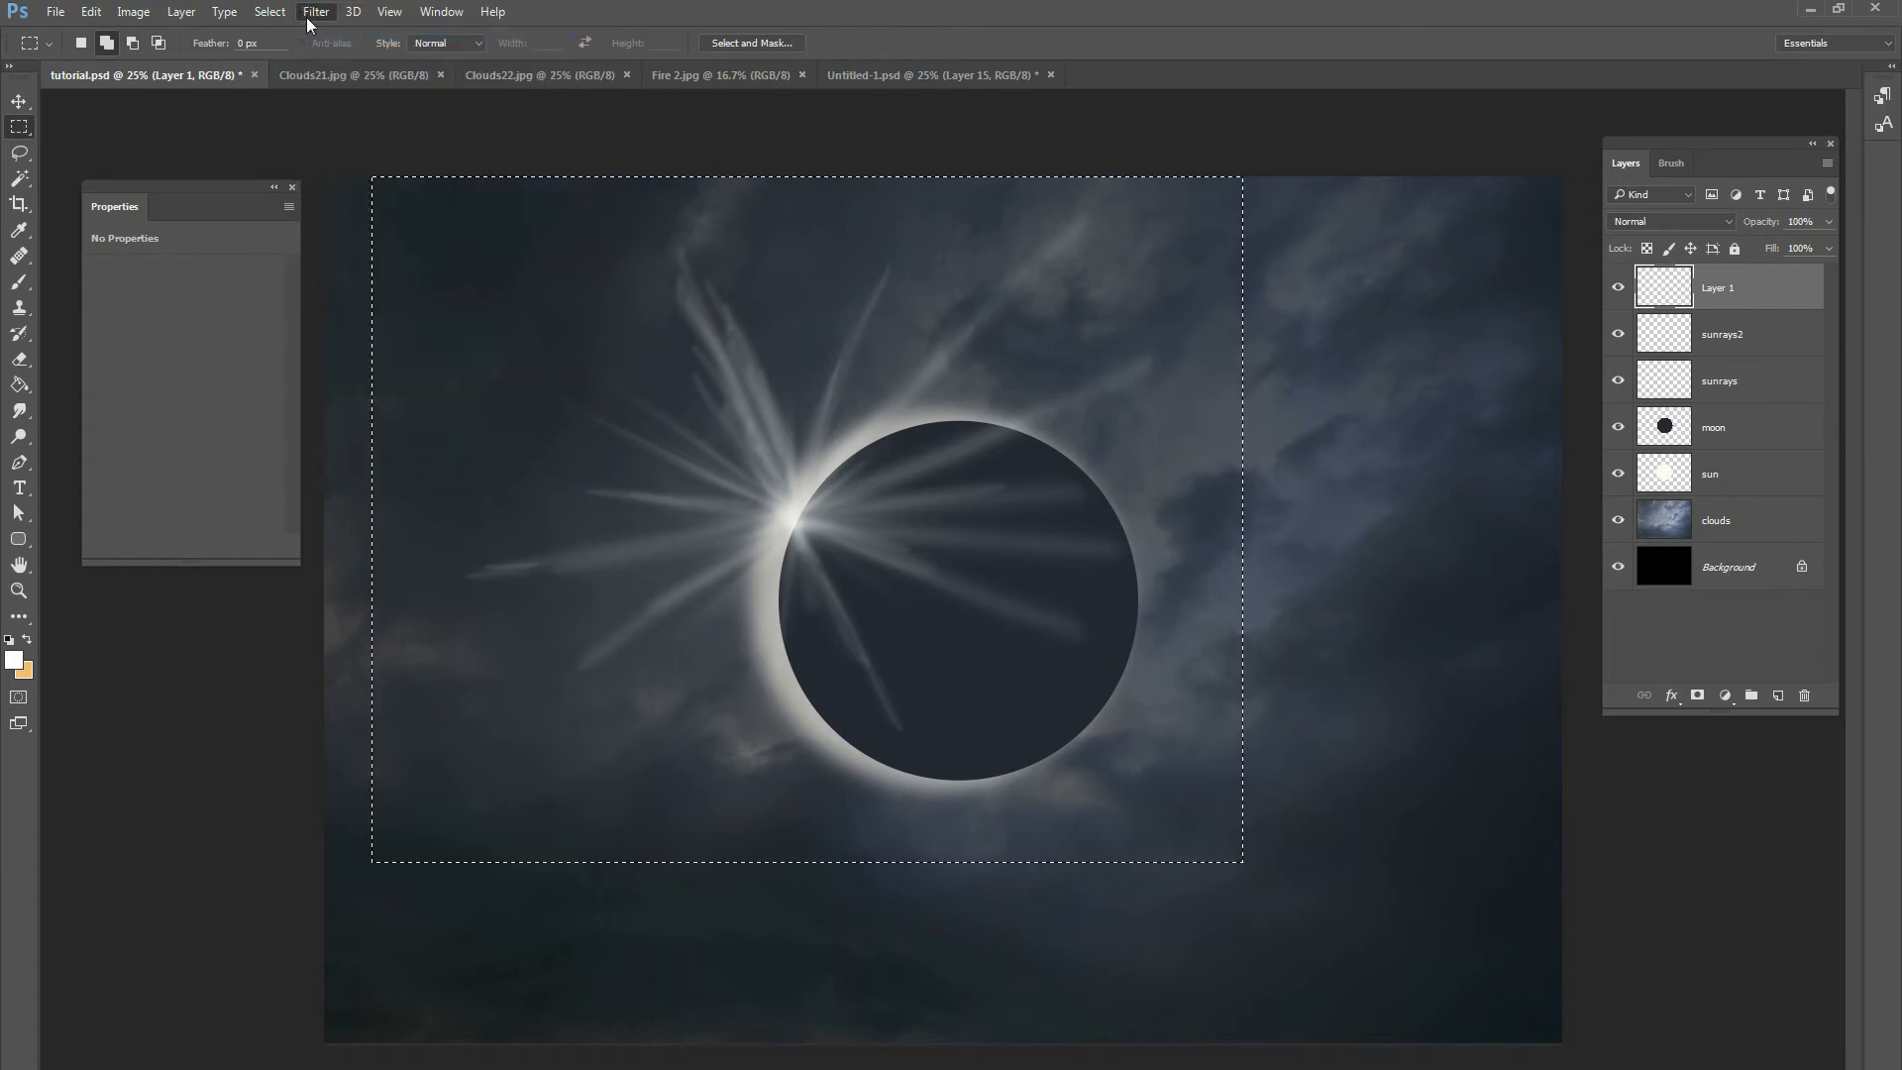
click(316, 11)
click(316, 11)
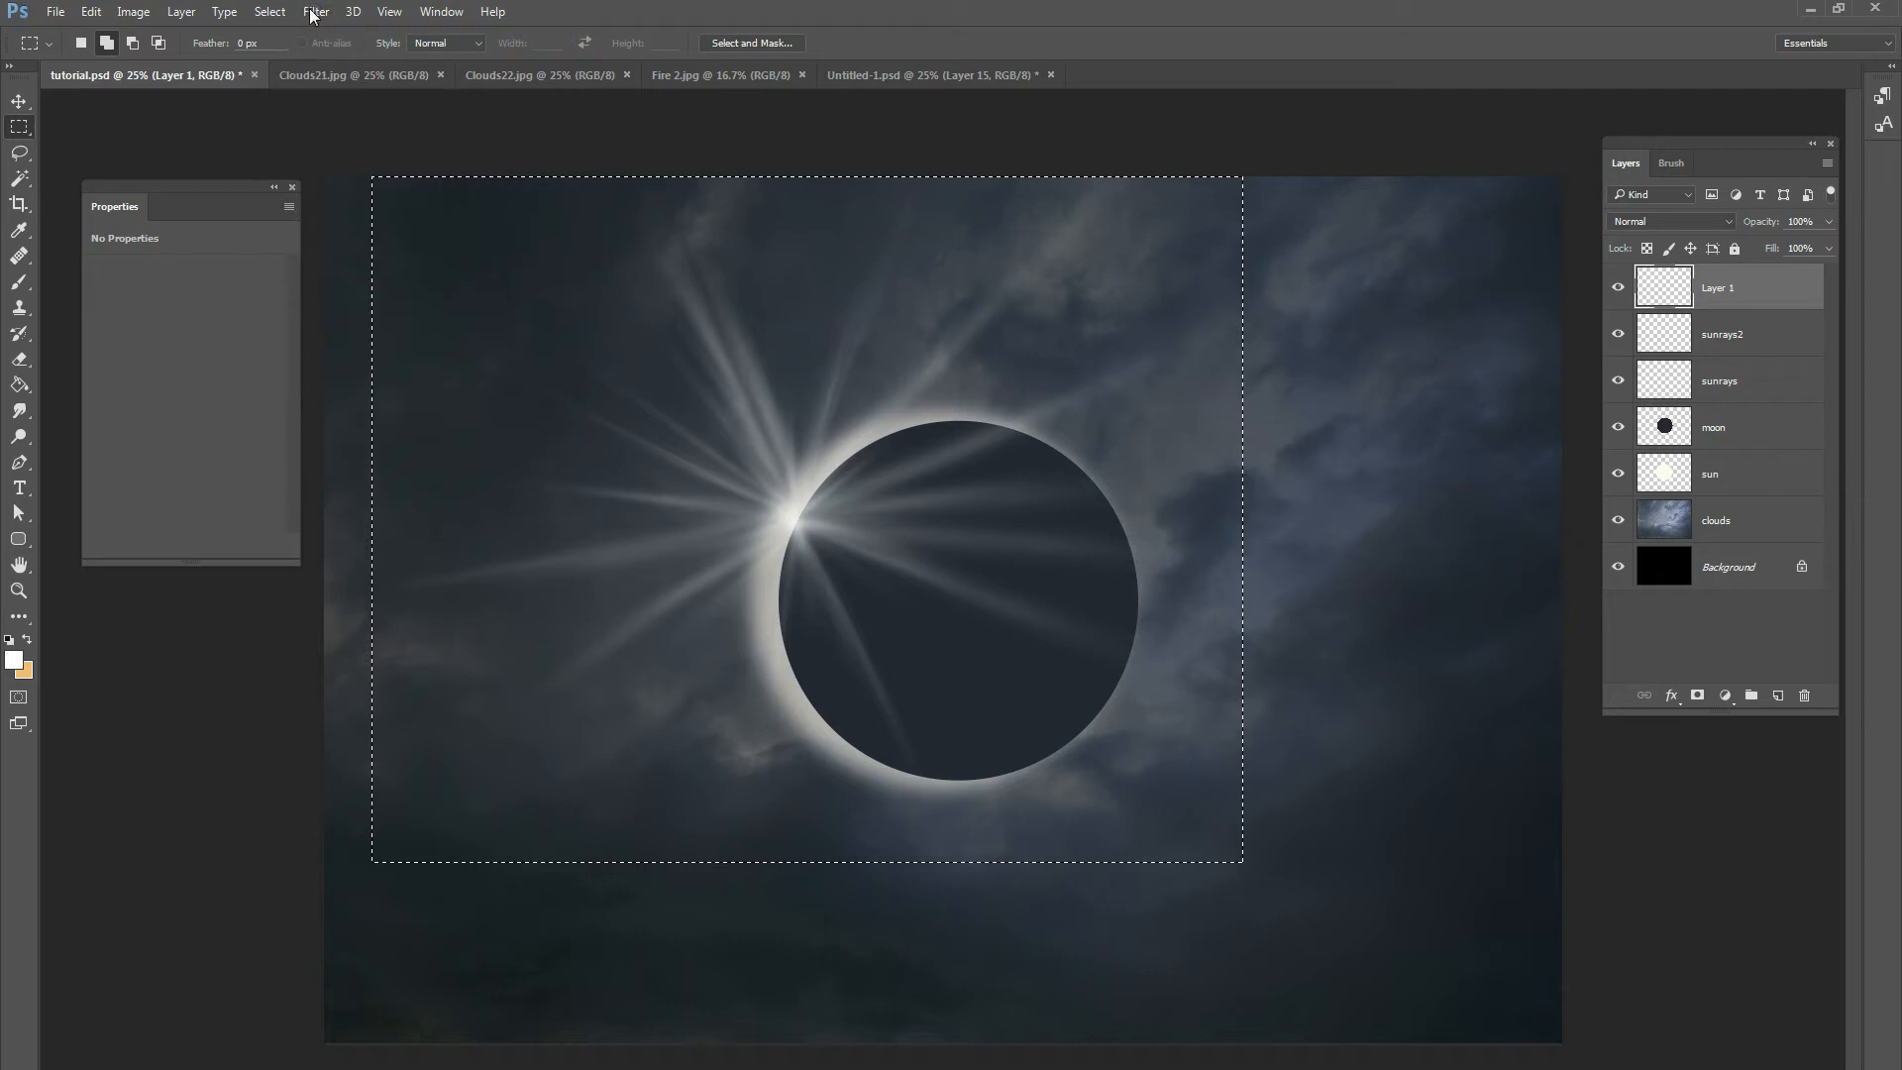
click(315, 11)
click(314, 11)
click(352, 11)
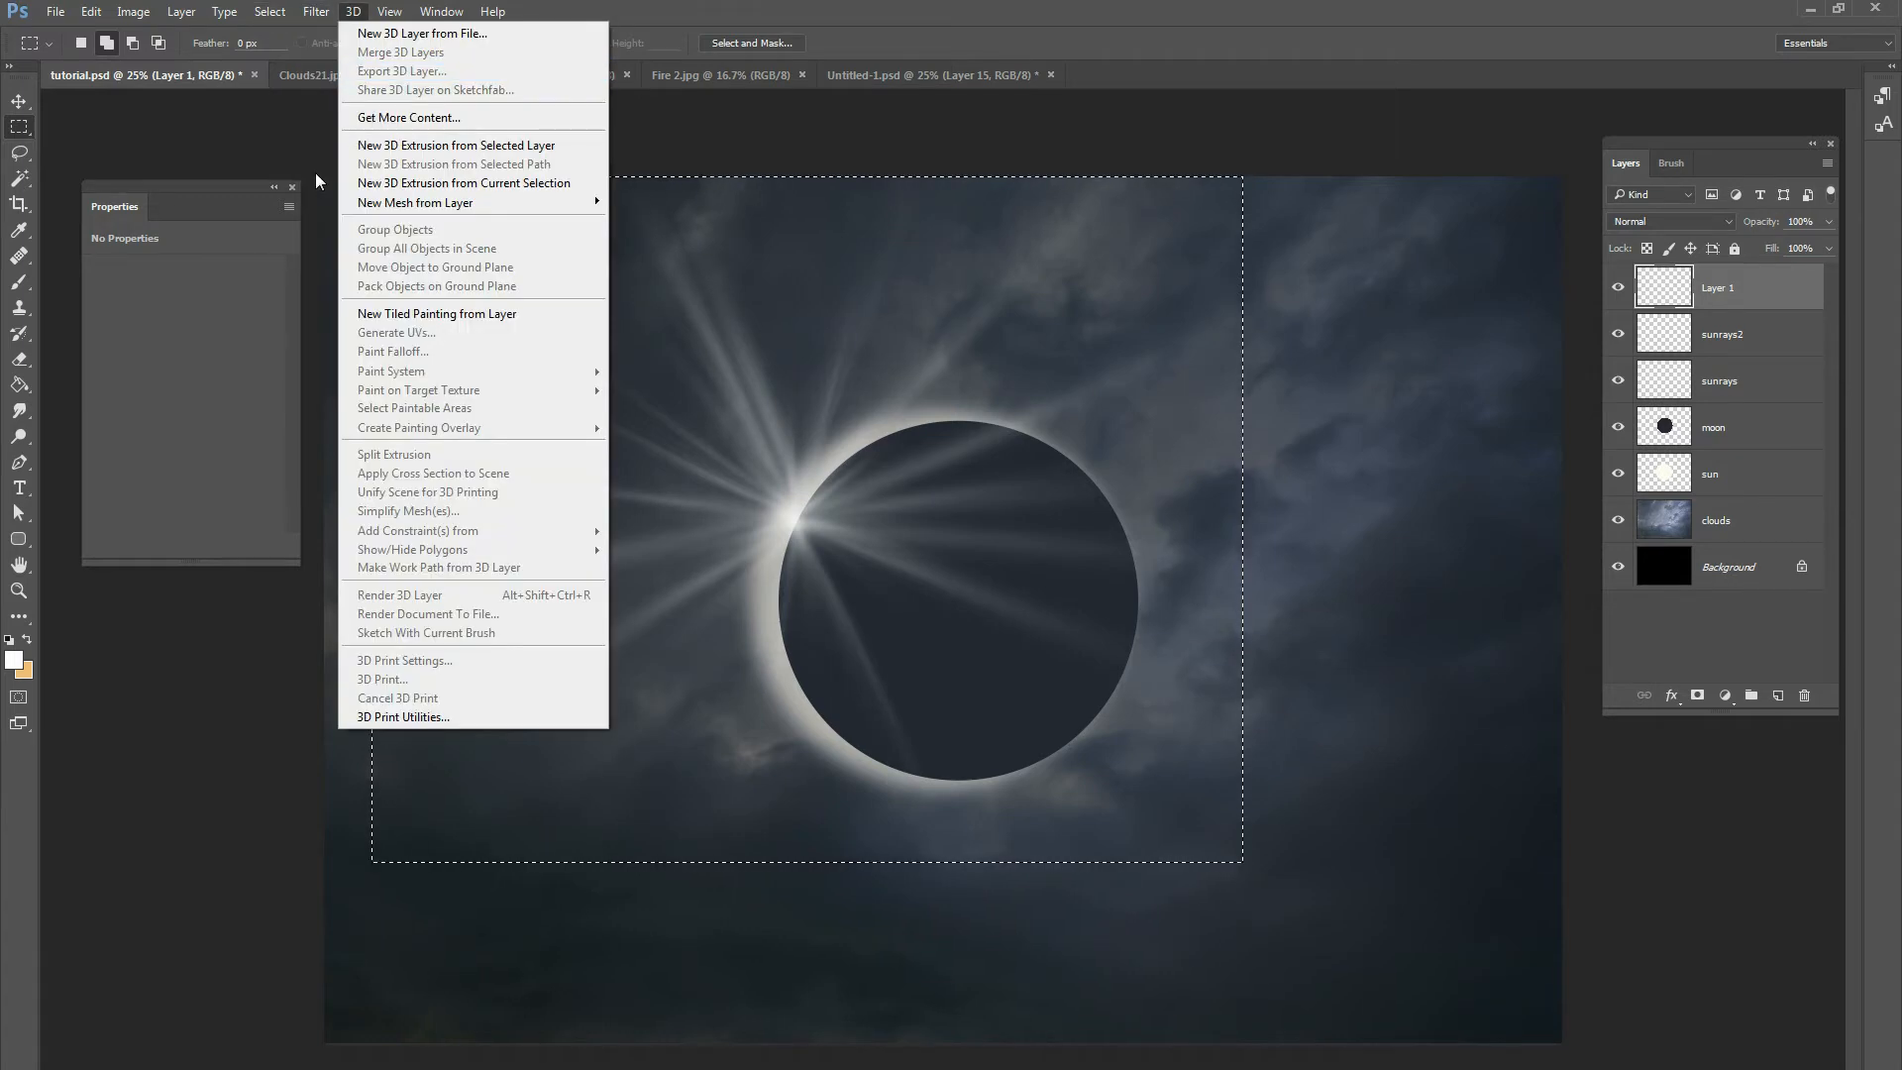
click(269, 10)
click(18, 101)
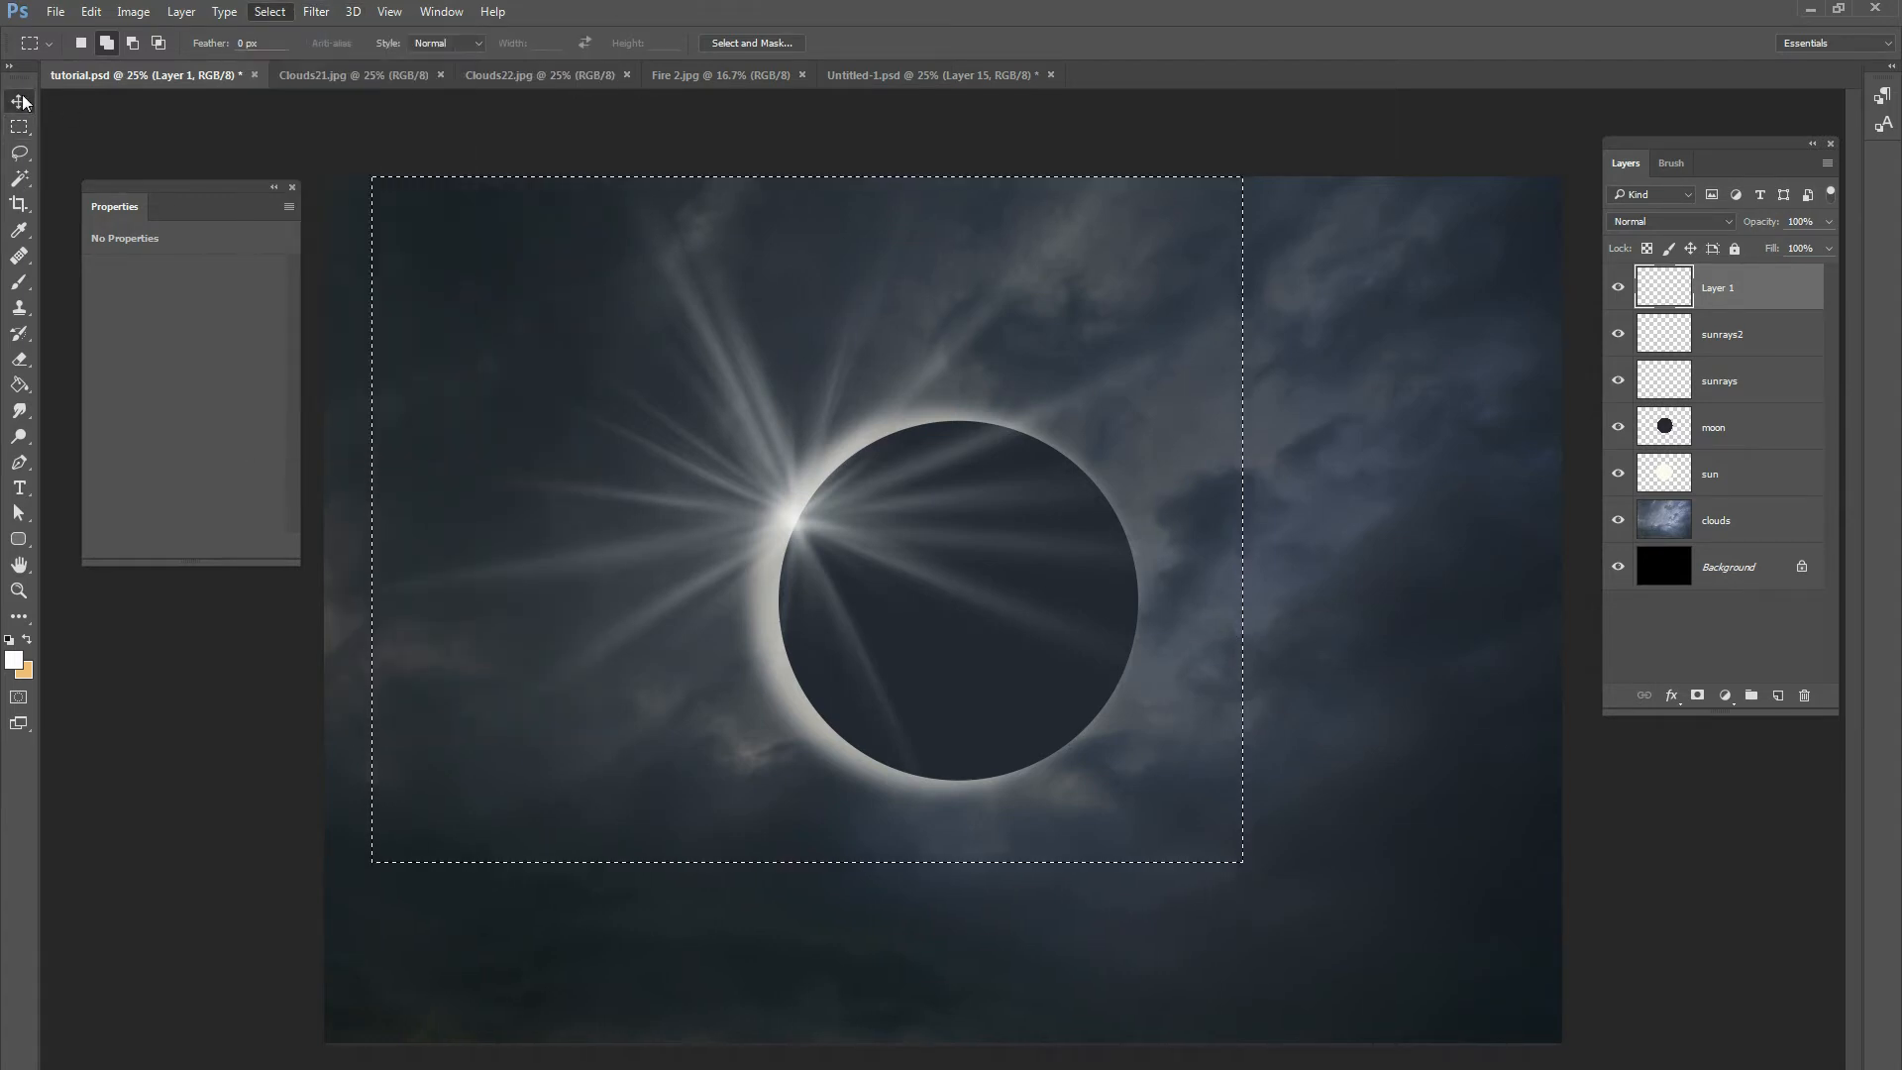
click(276, 11)
click(287, 54)
Apply a Gaussian Blur with a 7.0 pixel radius to Layer 1 and reduce its opacity to 29%.
click(315, 11)
mouse_move(336, 230)
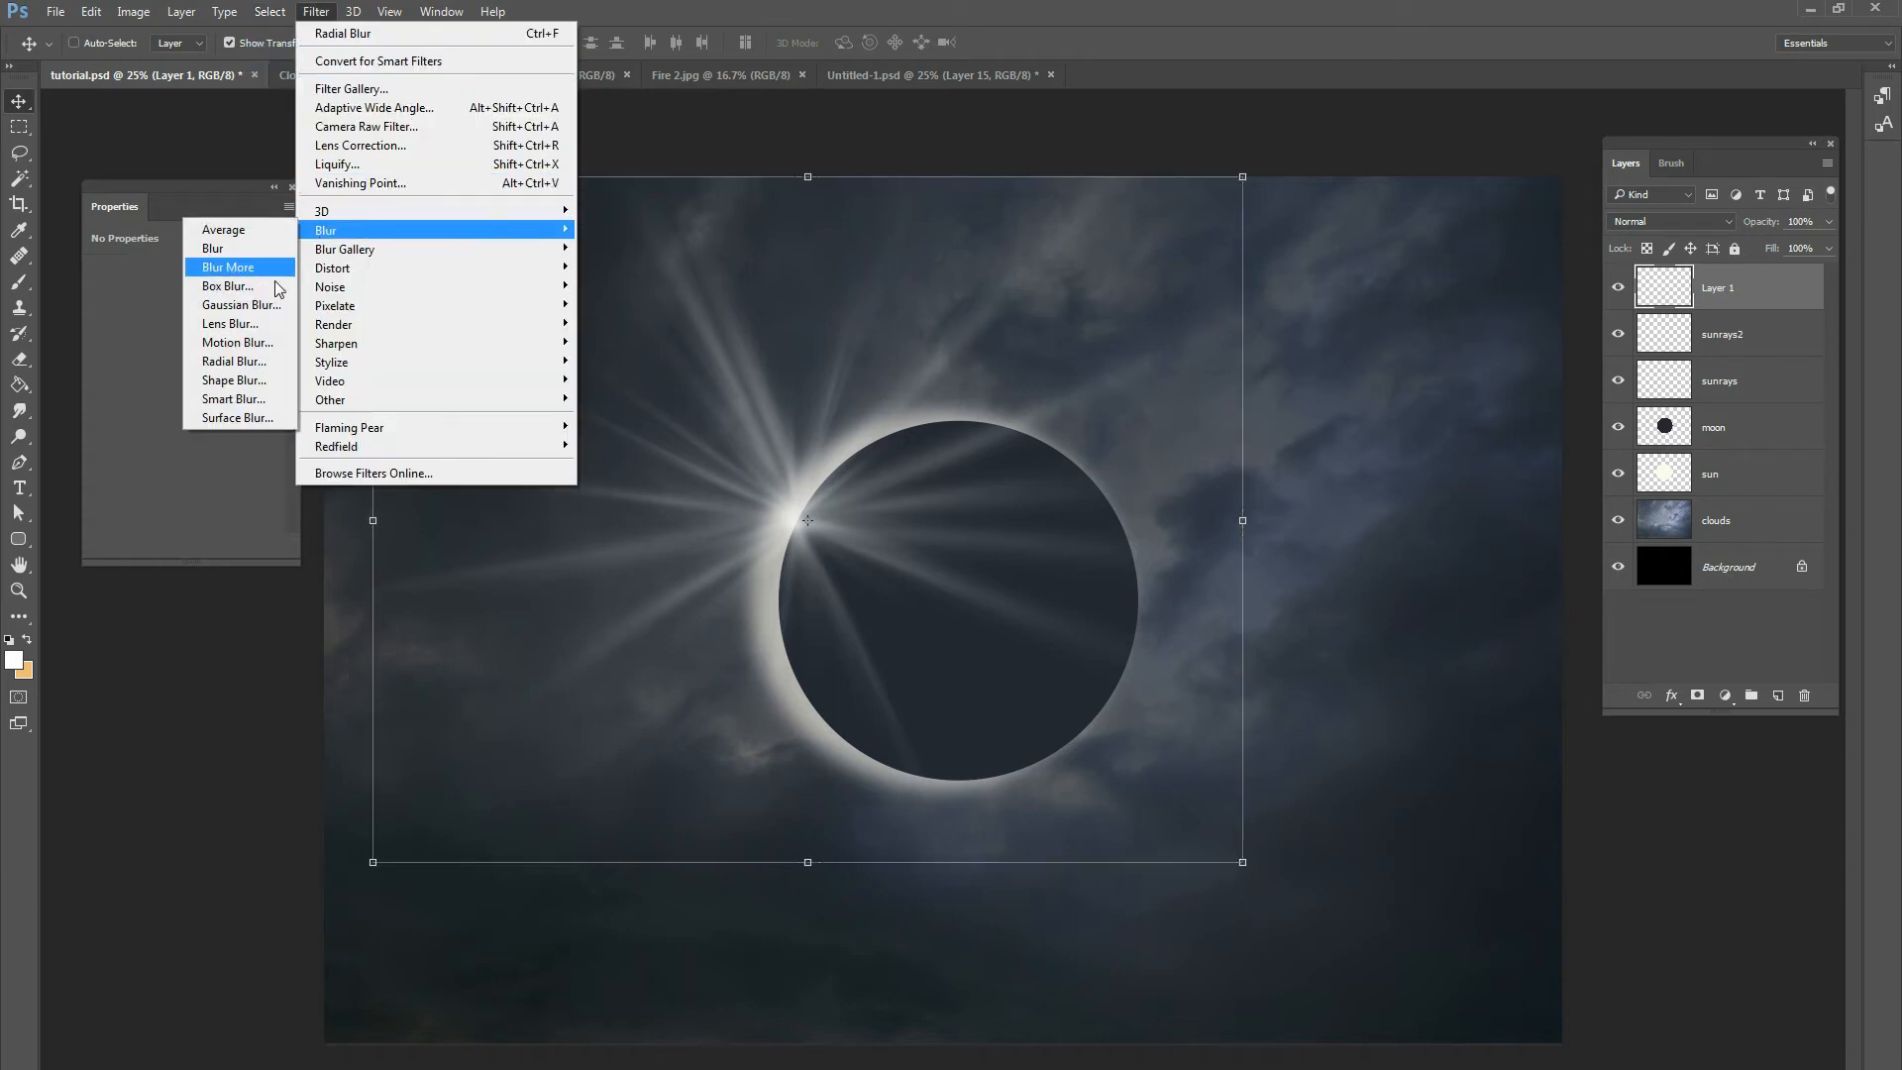
click(247, 303)
drag(1180, 593, 1161, 590)
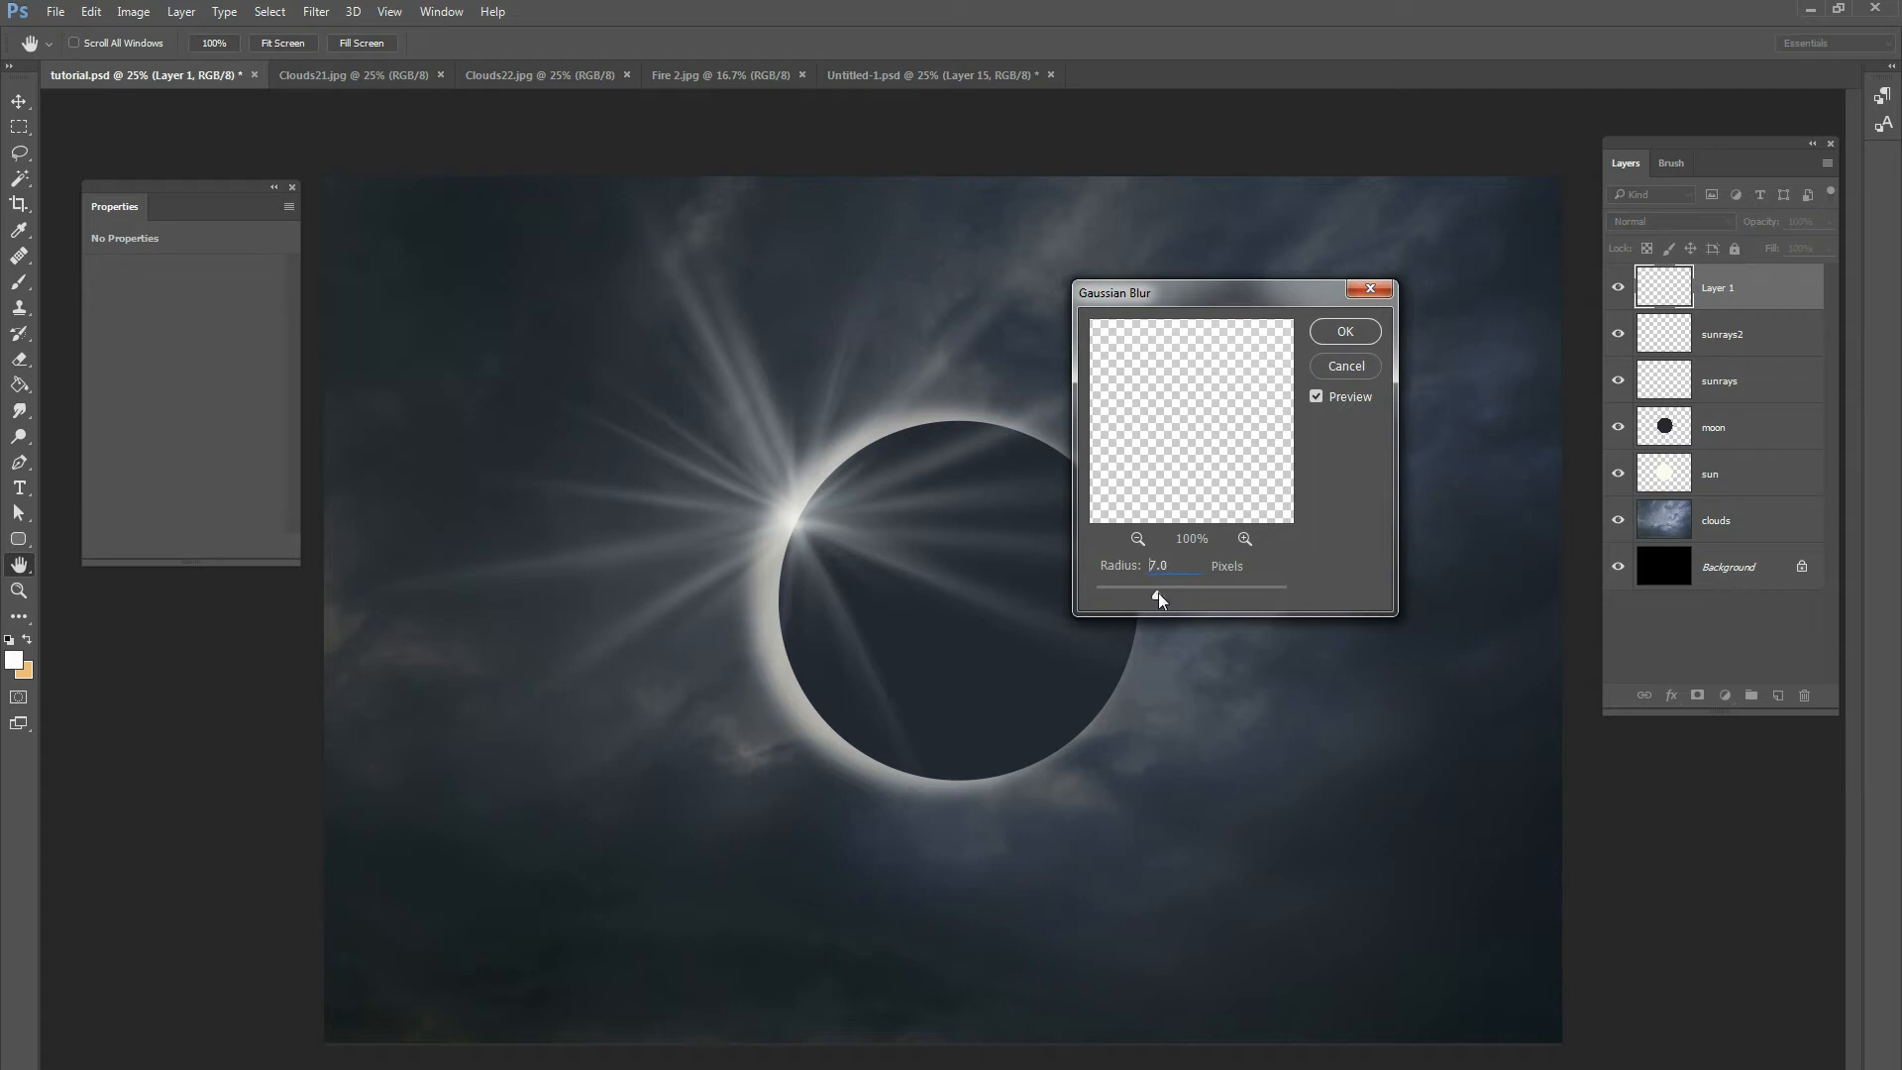
click(1346, 331)
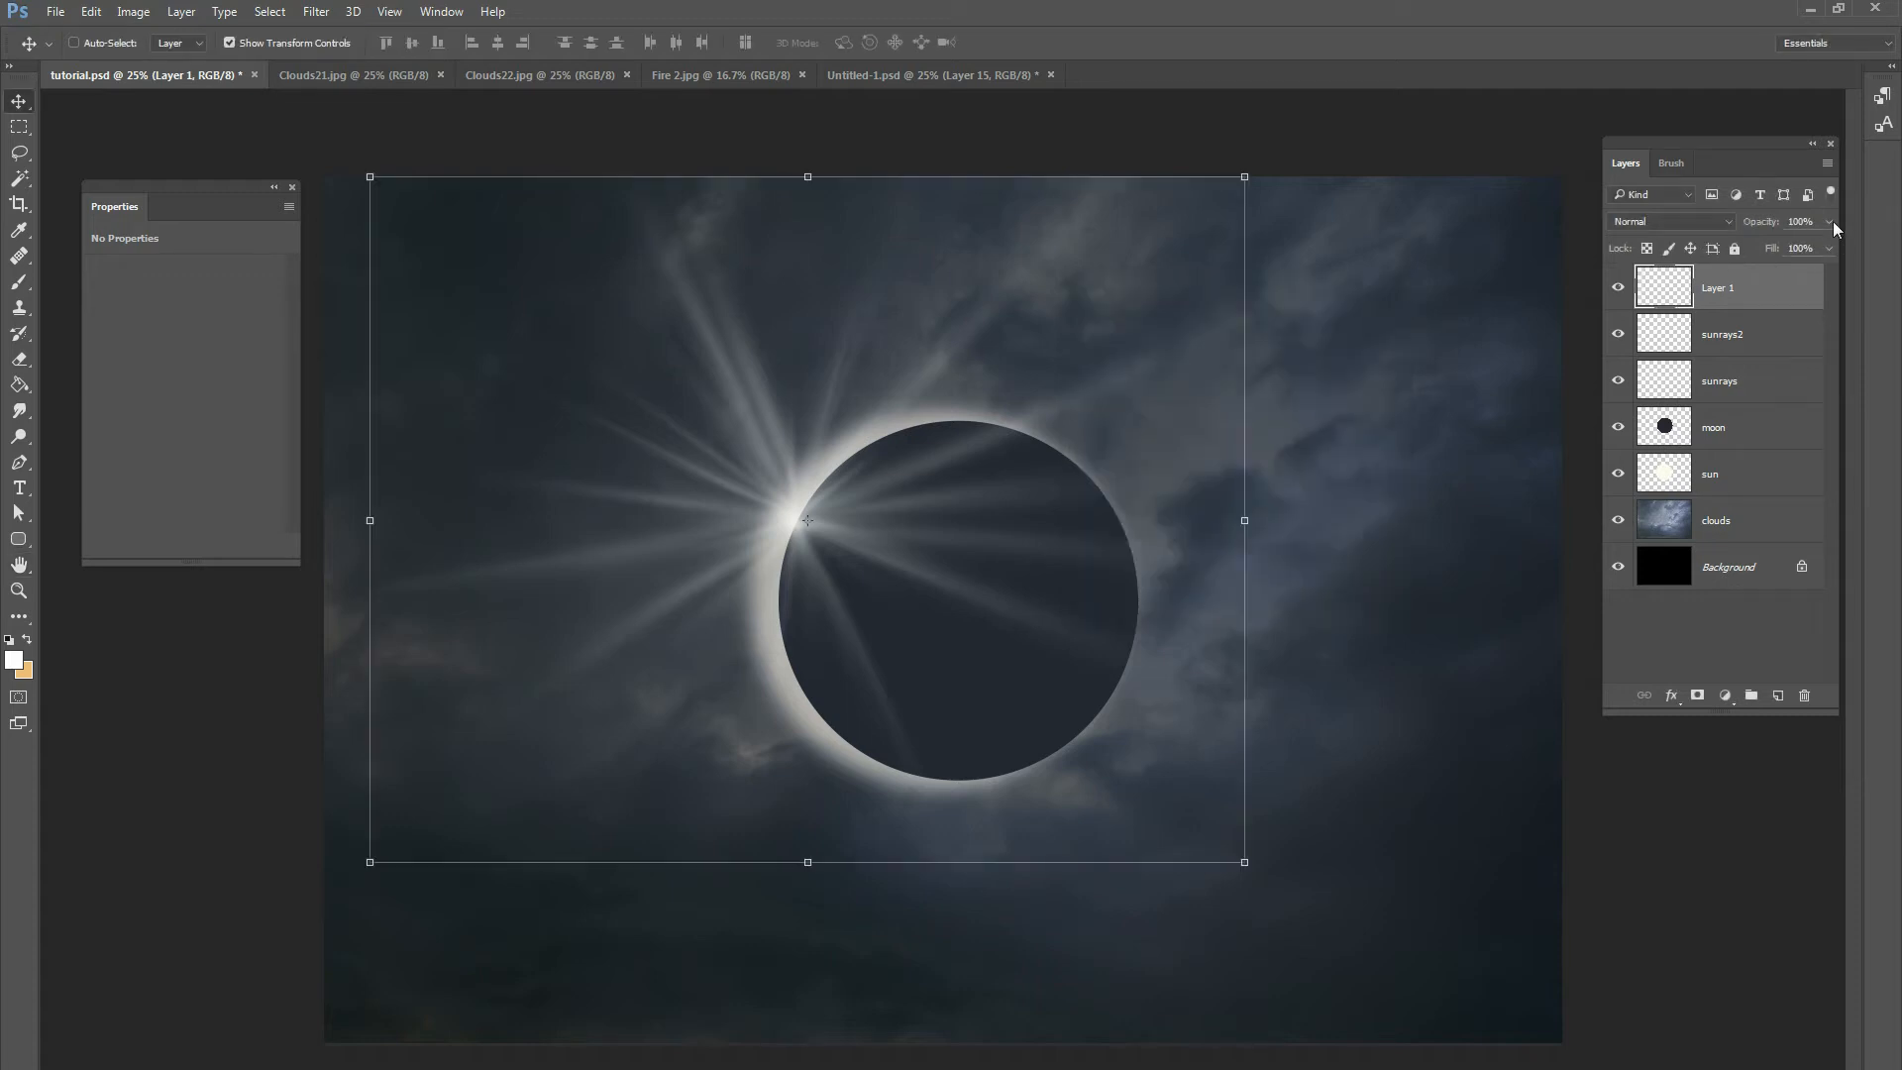
drag(1826, 248, 1768, 252)
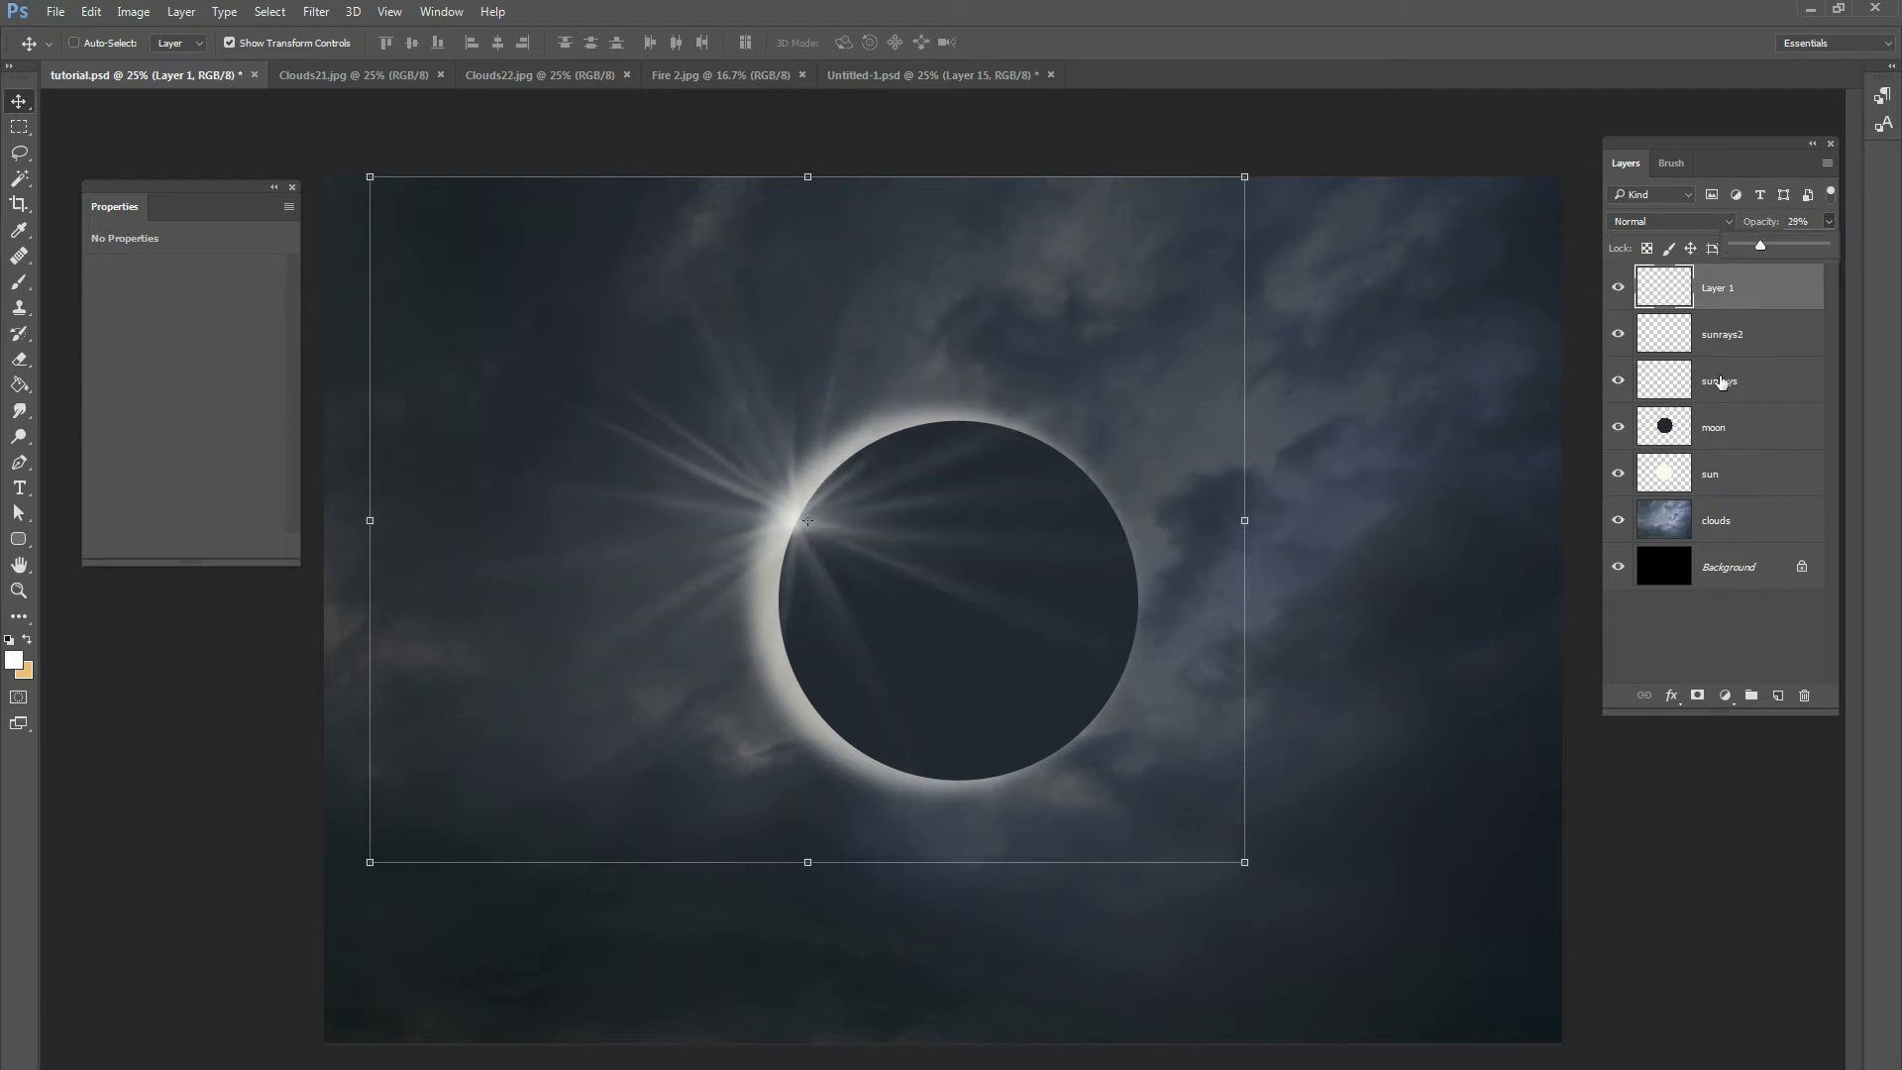
Group Layer 1, sunrays2 and sunrays, and name the group sunrays.
click(1741, 381)
shift+click(1729, 302)
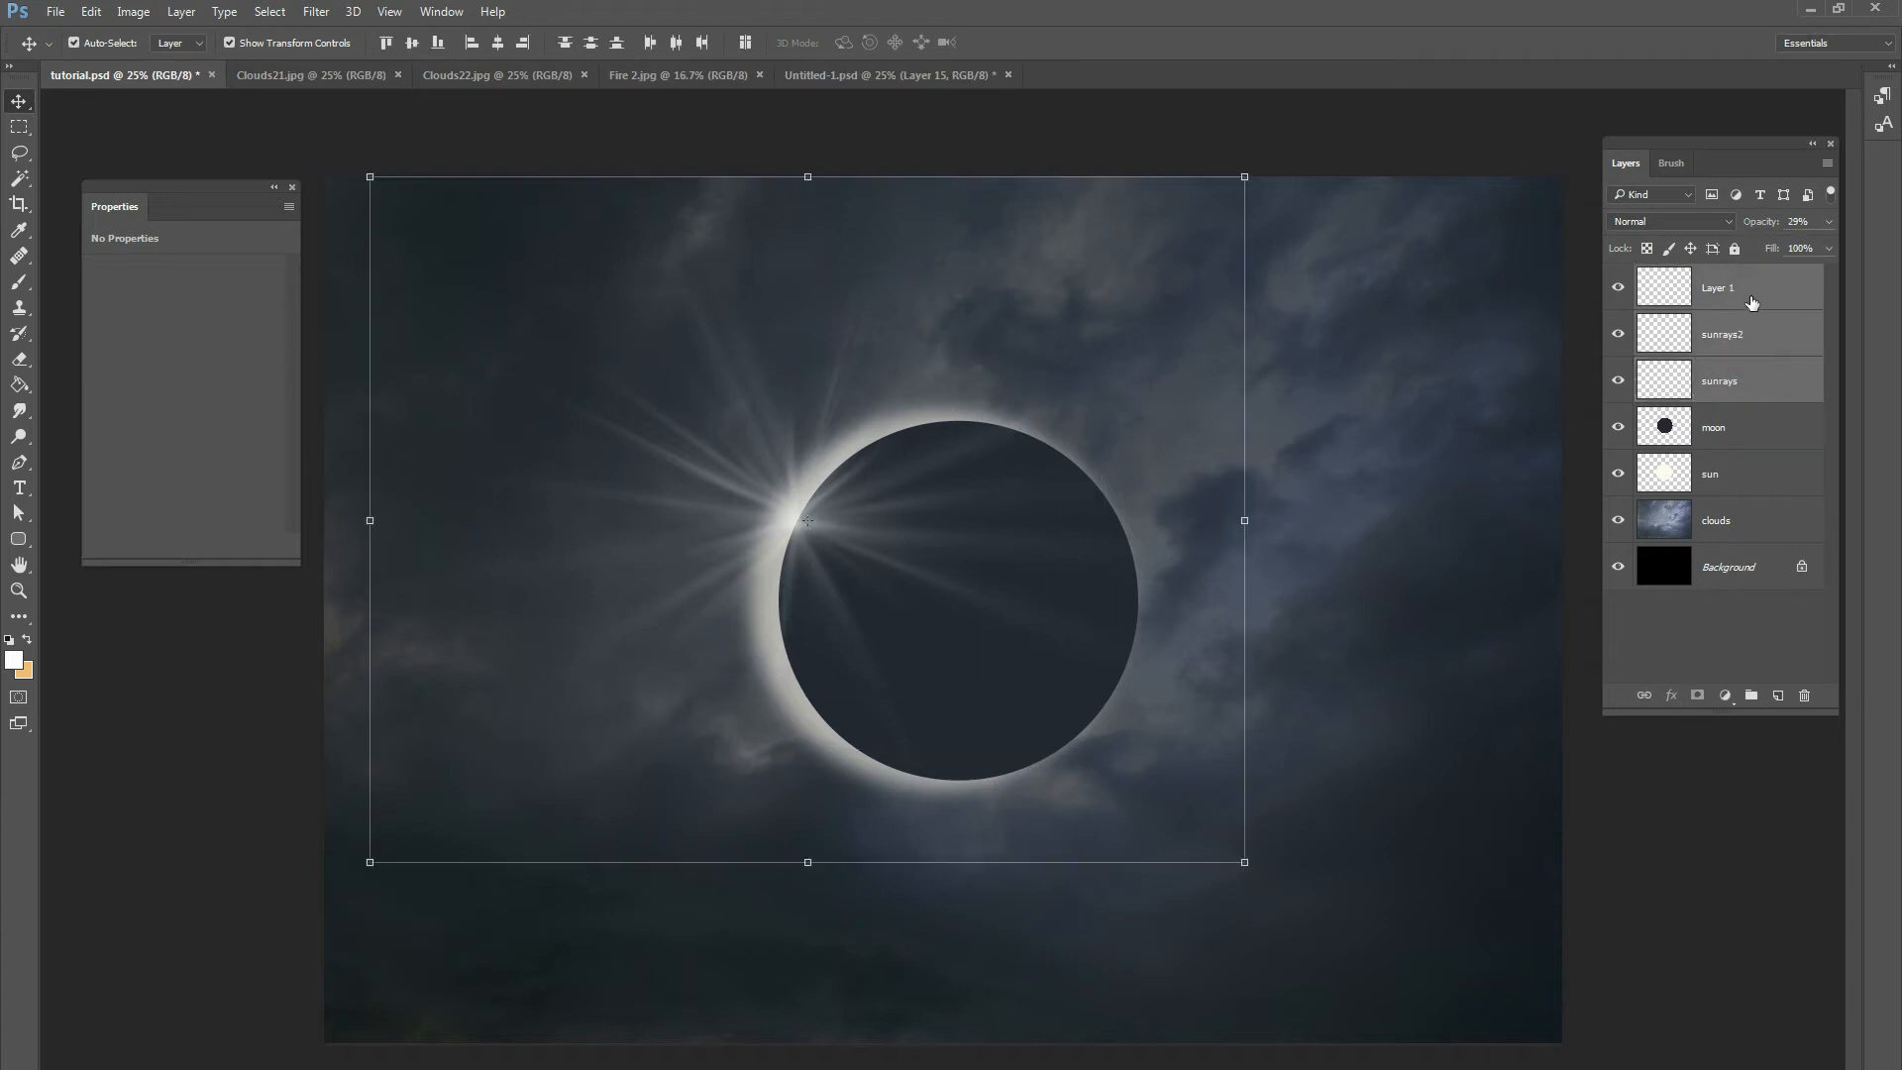
key(ctrl+g)
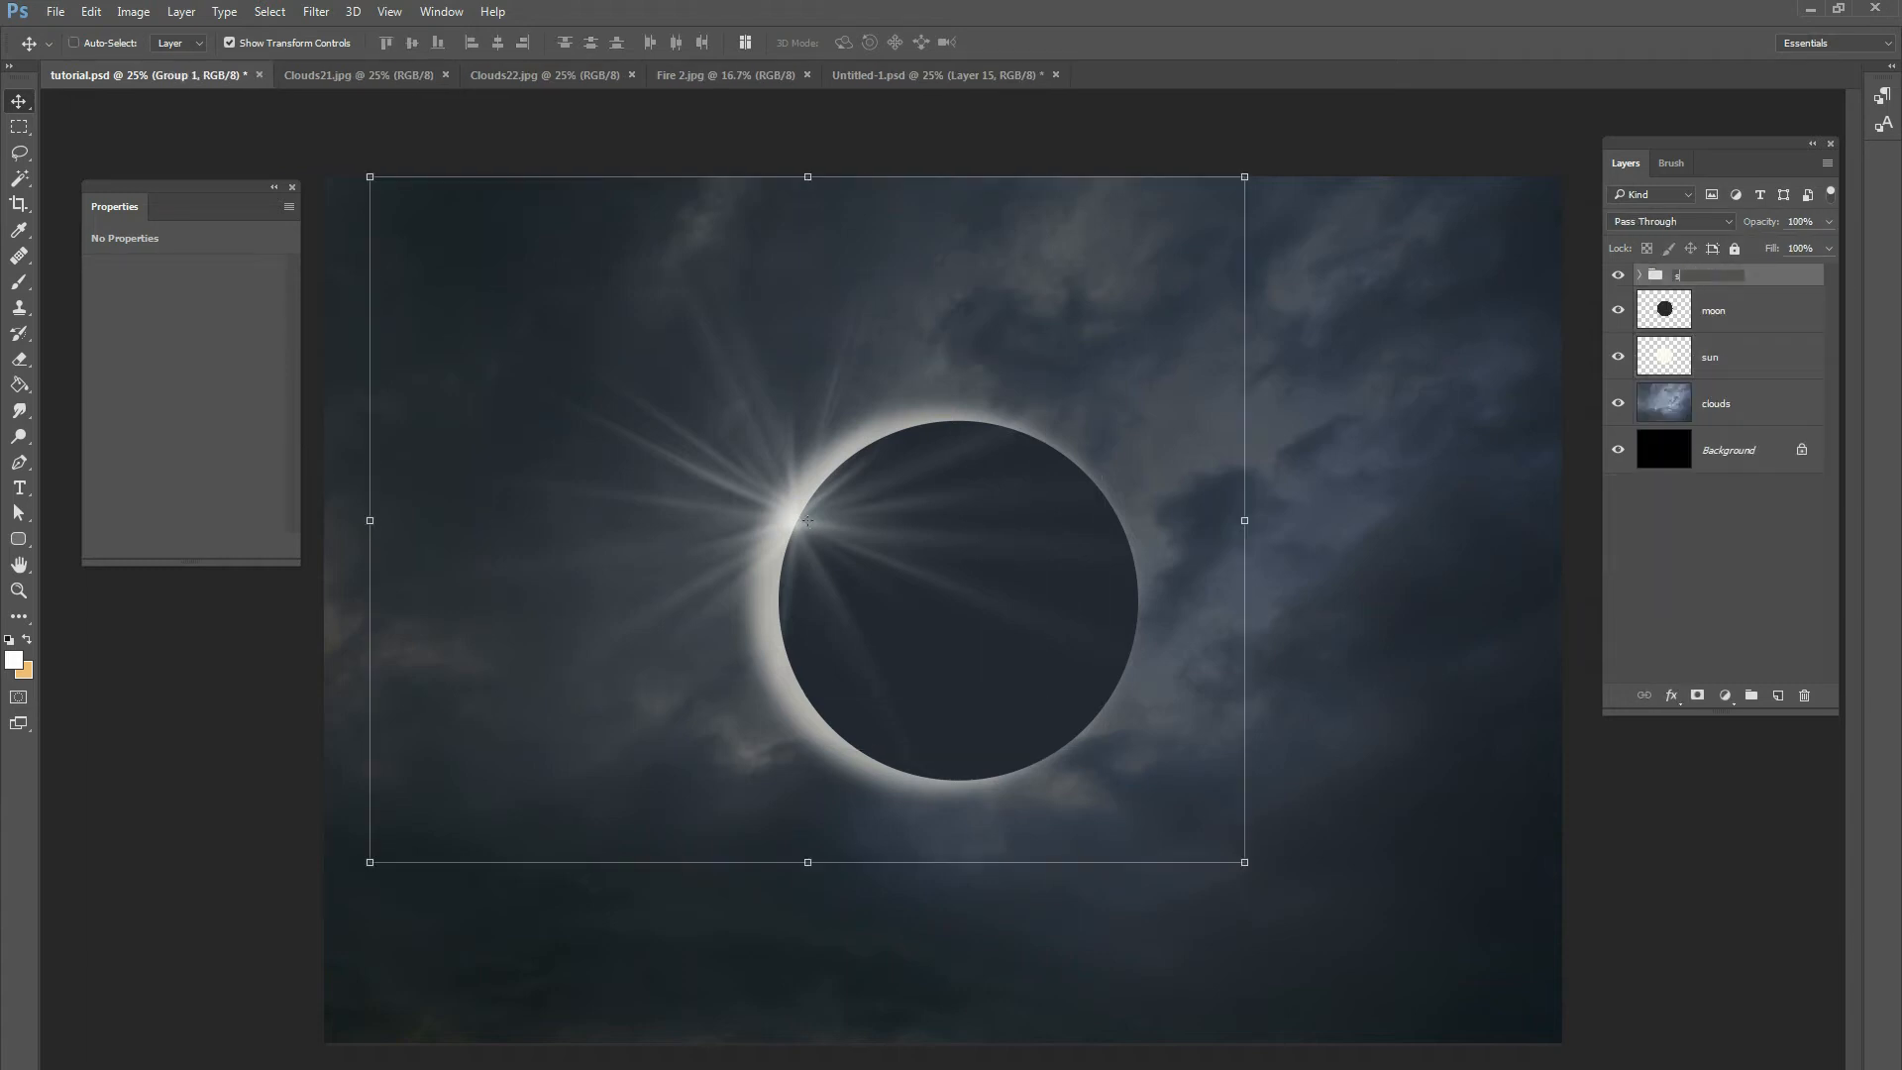
text(sunrways)
key(Return)
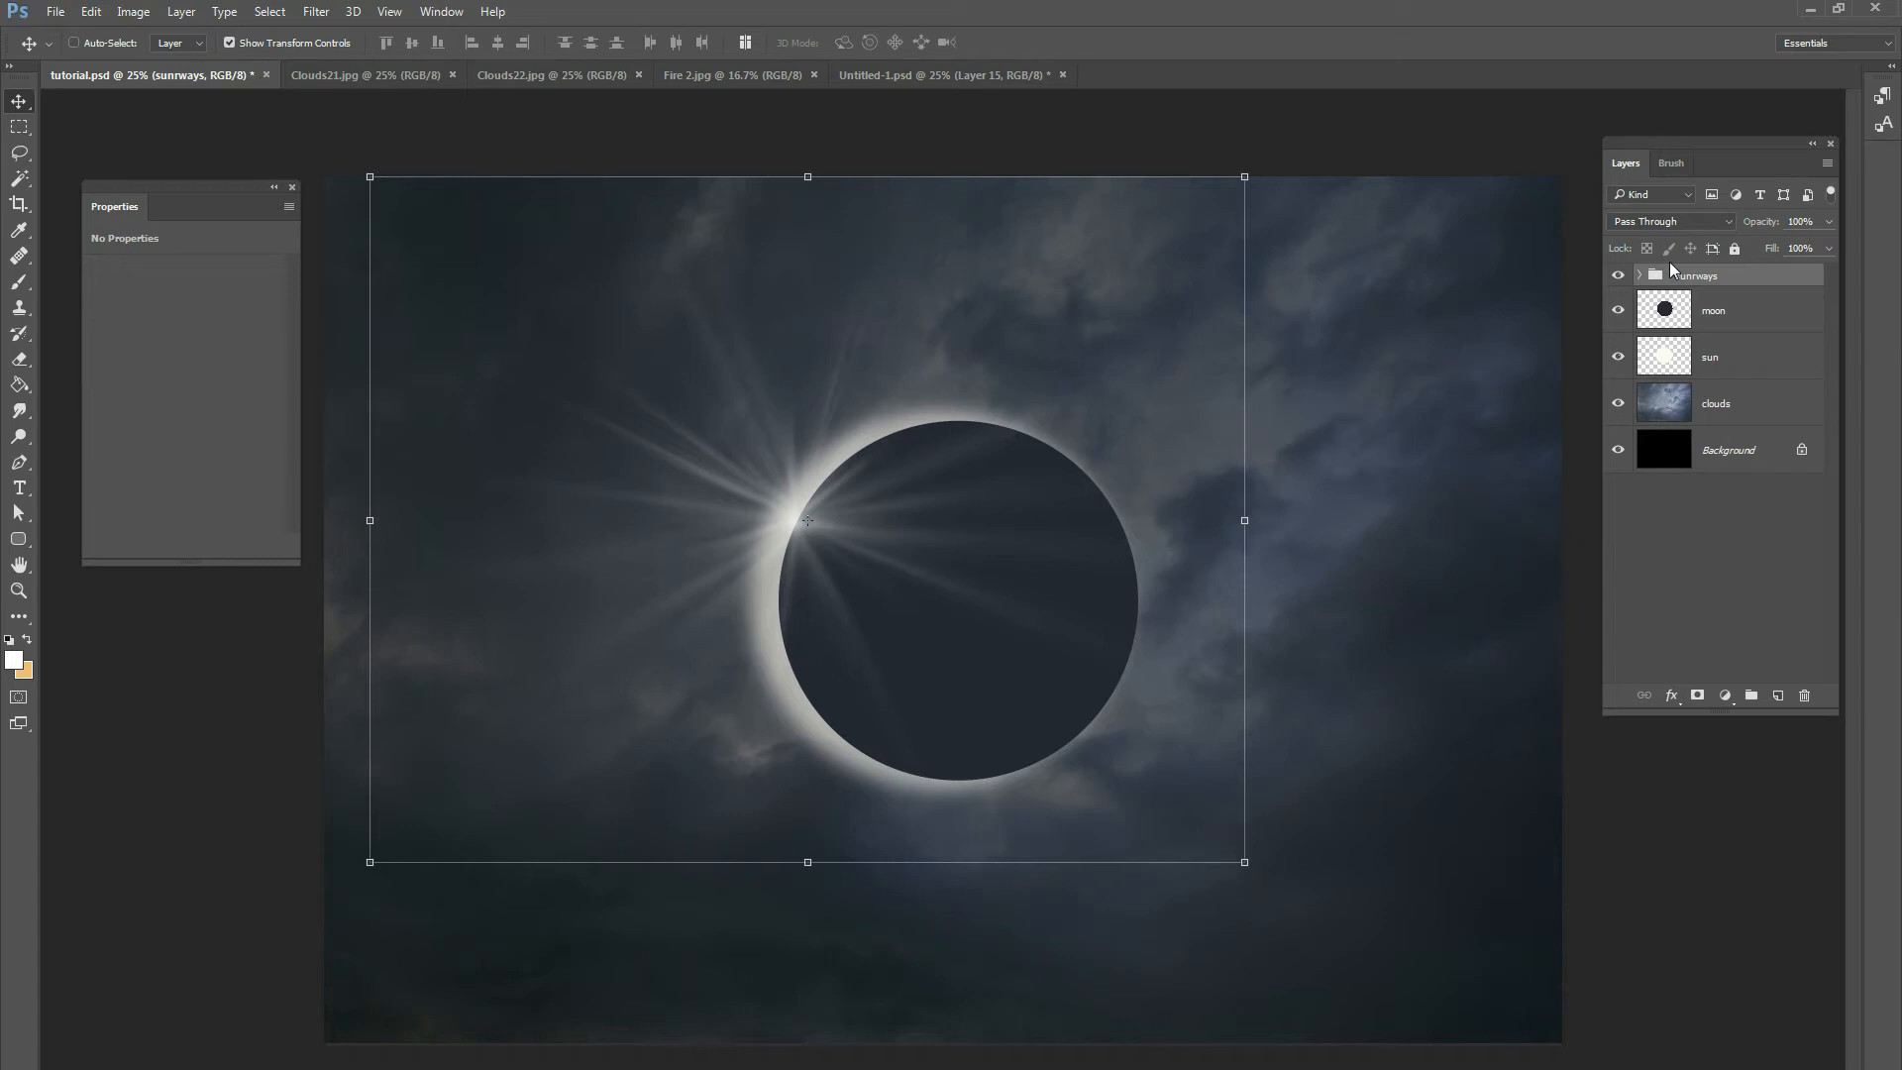
double_click(1696, 275)
text(sunrays)
key(Return)
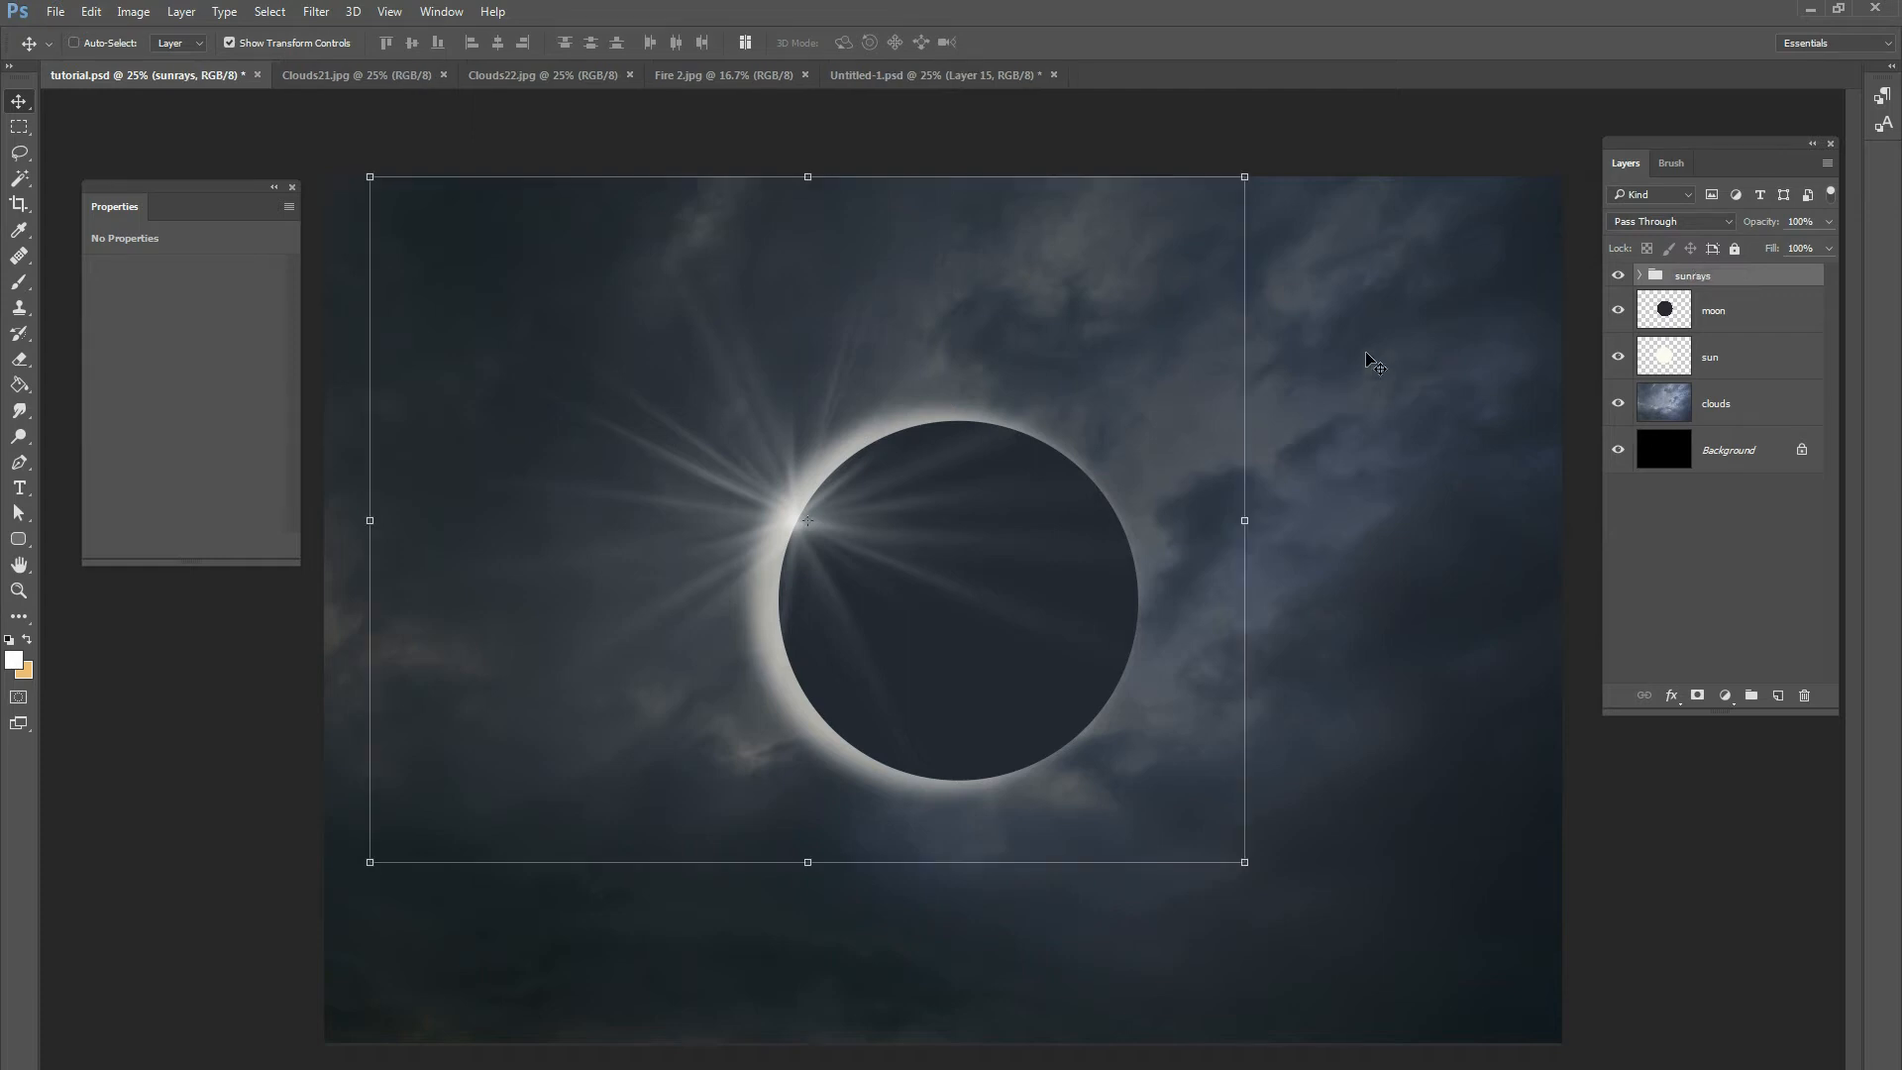
Compare the image with the sunrays group hidden and shown, and add a new layer above the group.
click(1618, 276)
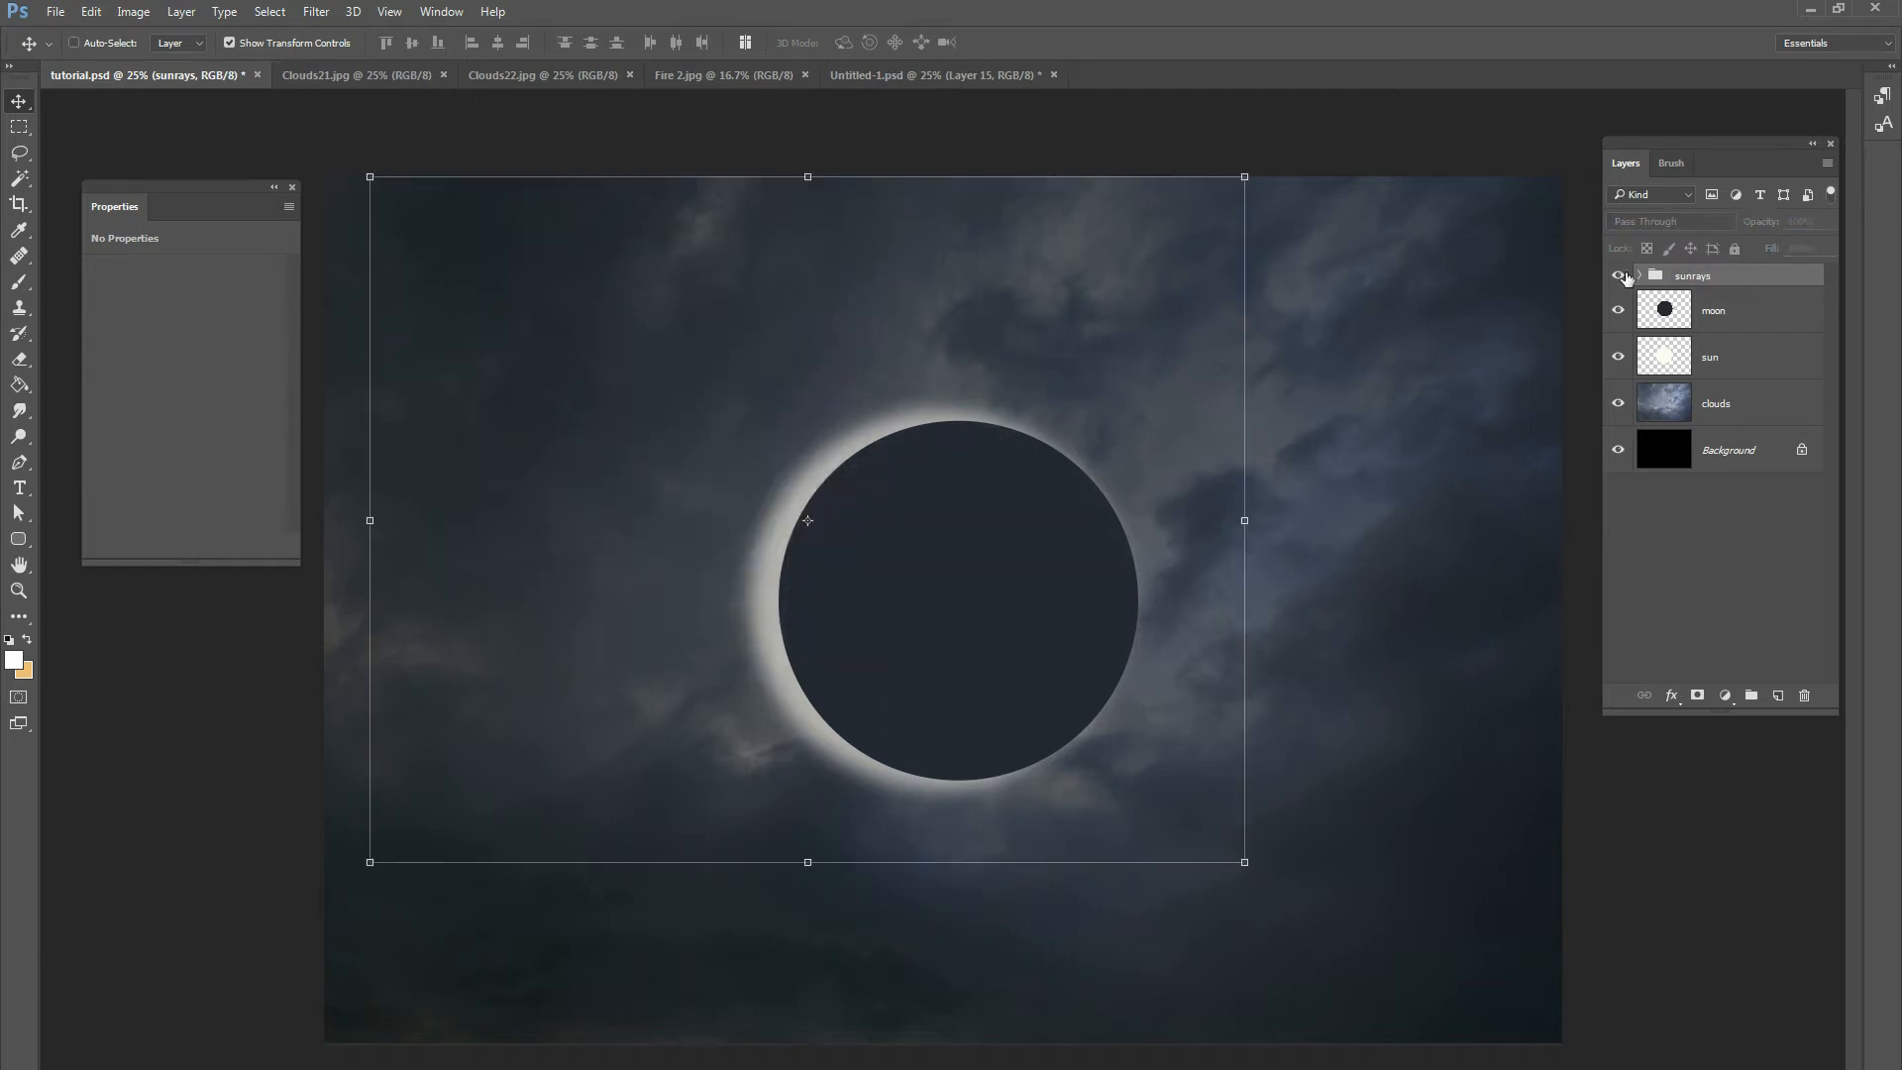
click(1618, 277)
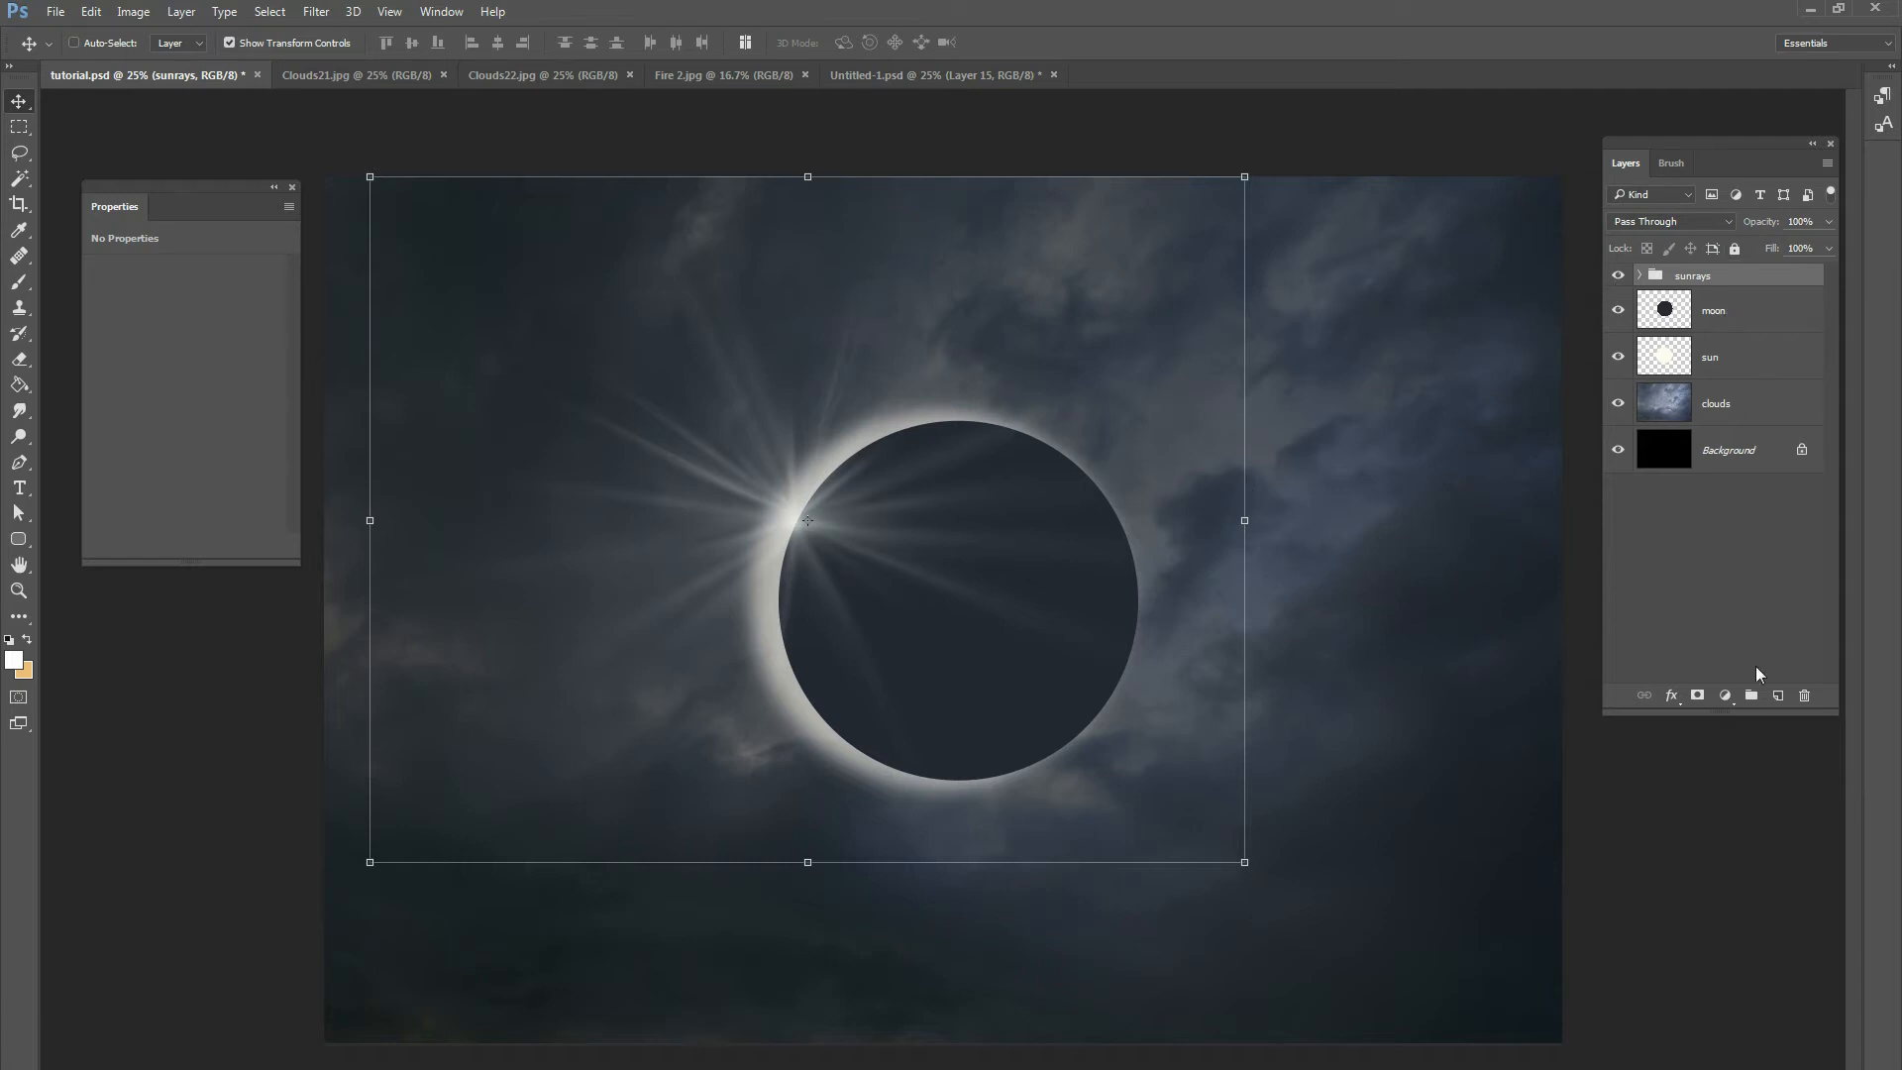
click(1778, 696)
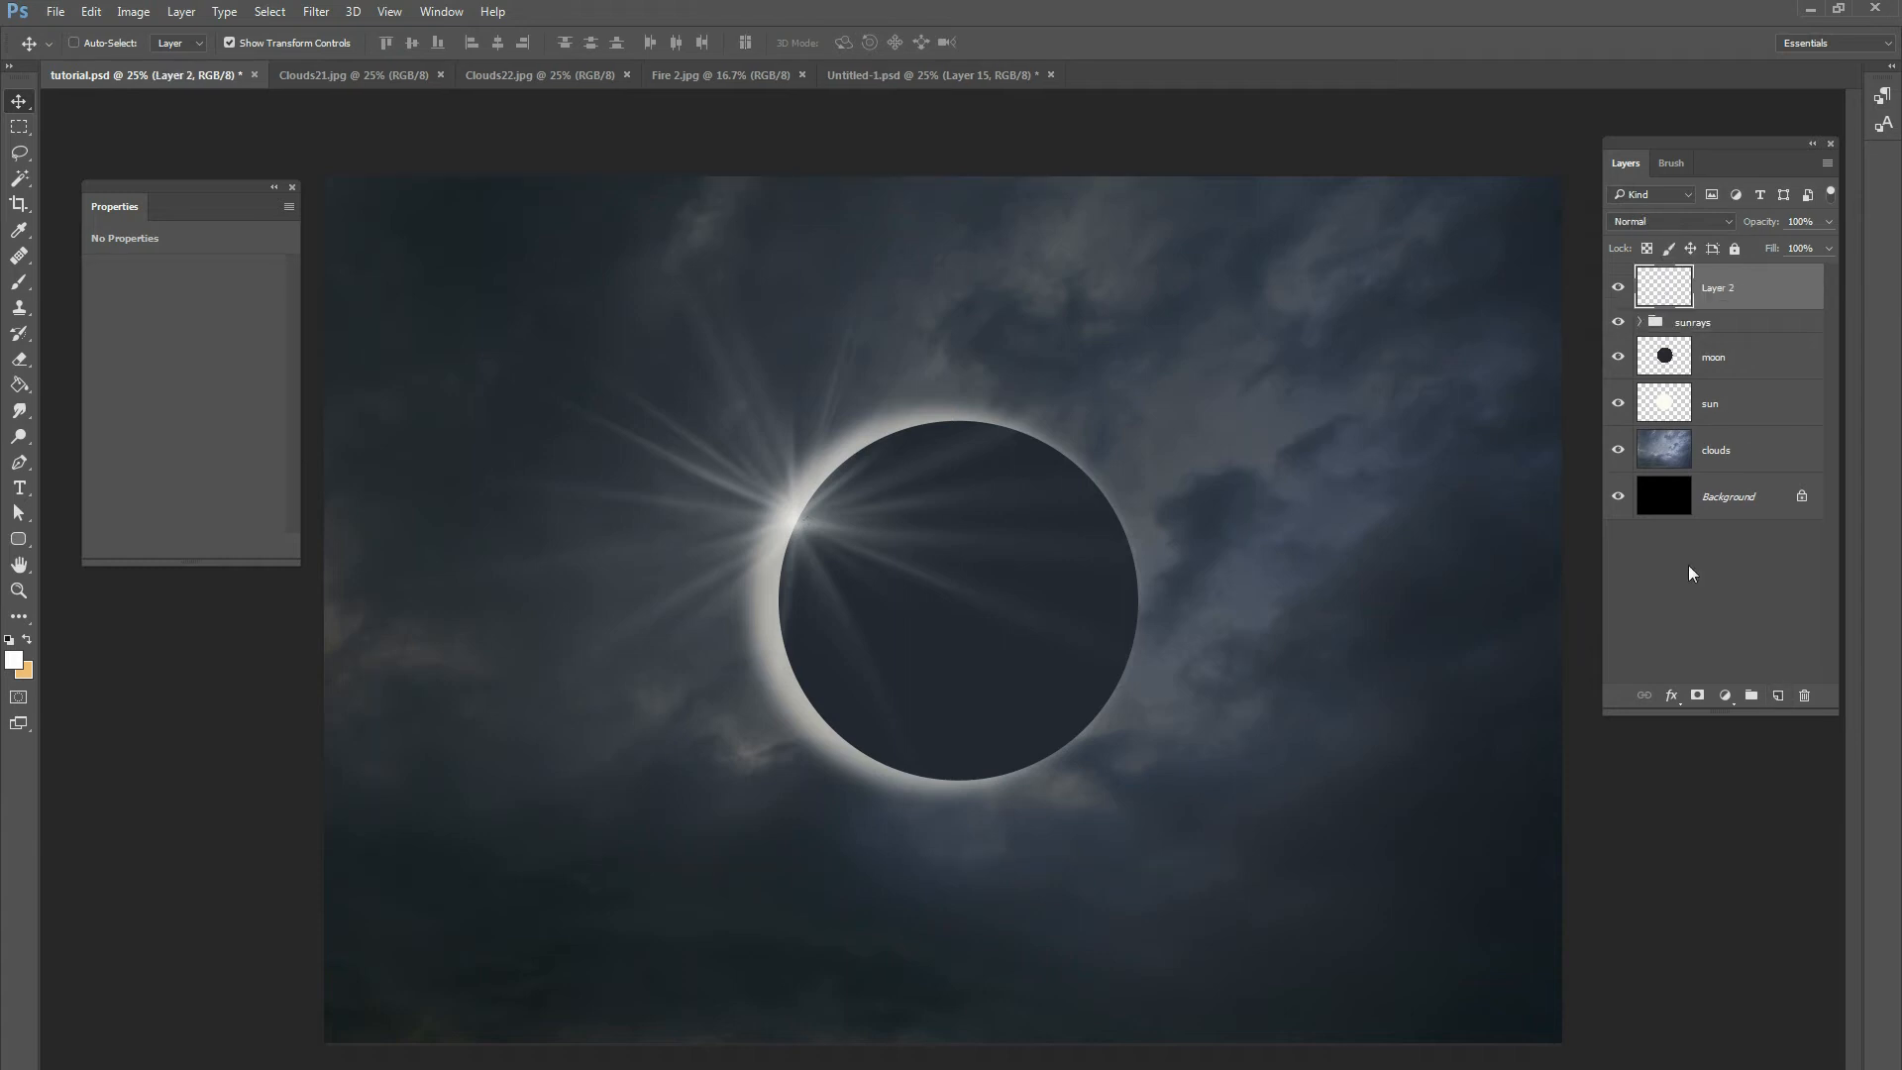
Rename the new empty layer above the sunrays group as birghtglow.
double_click(1722, 290)
text(birghtglow)
key(Return)
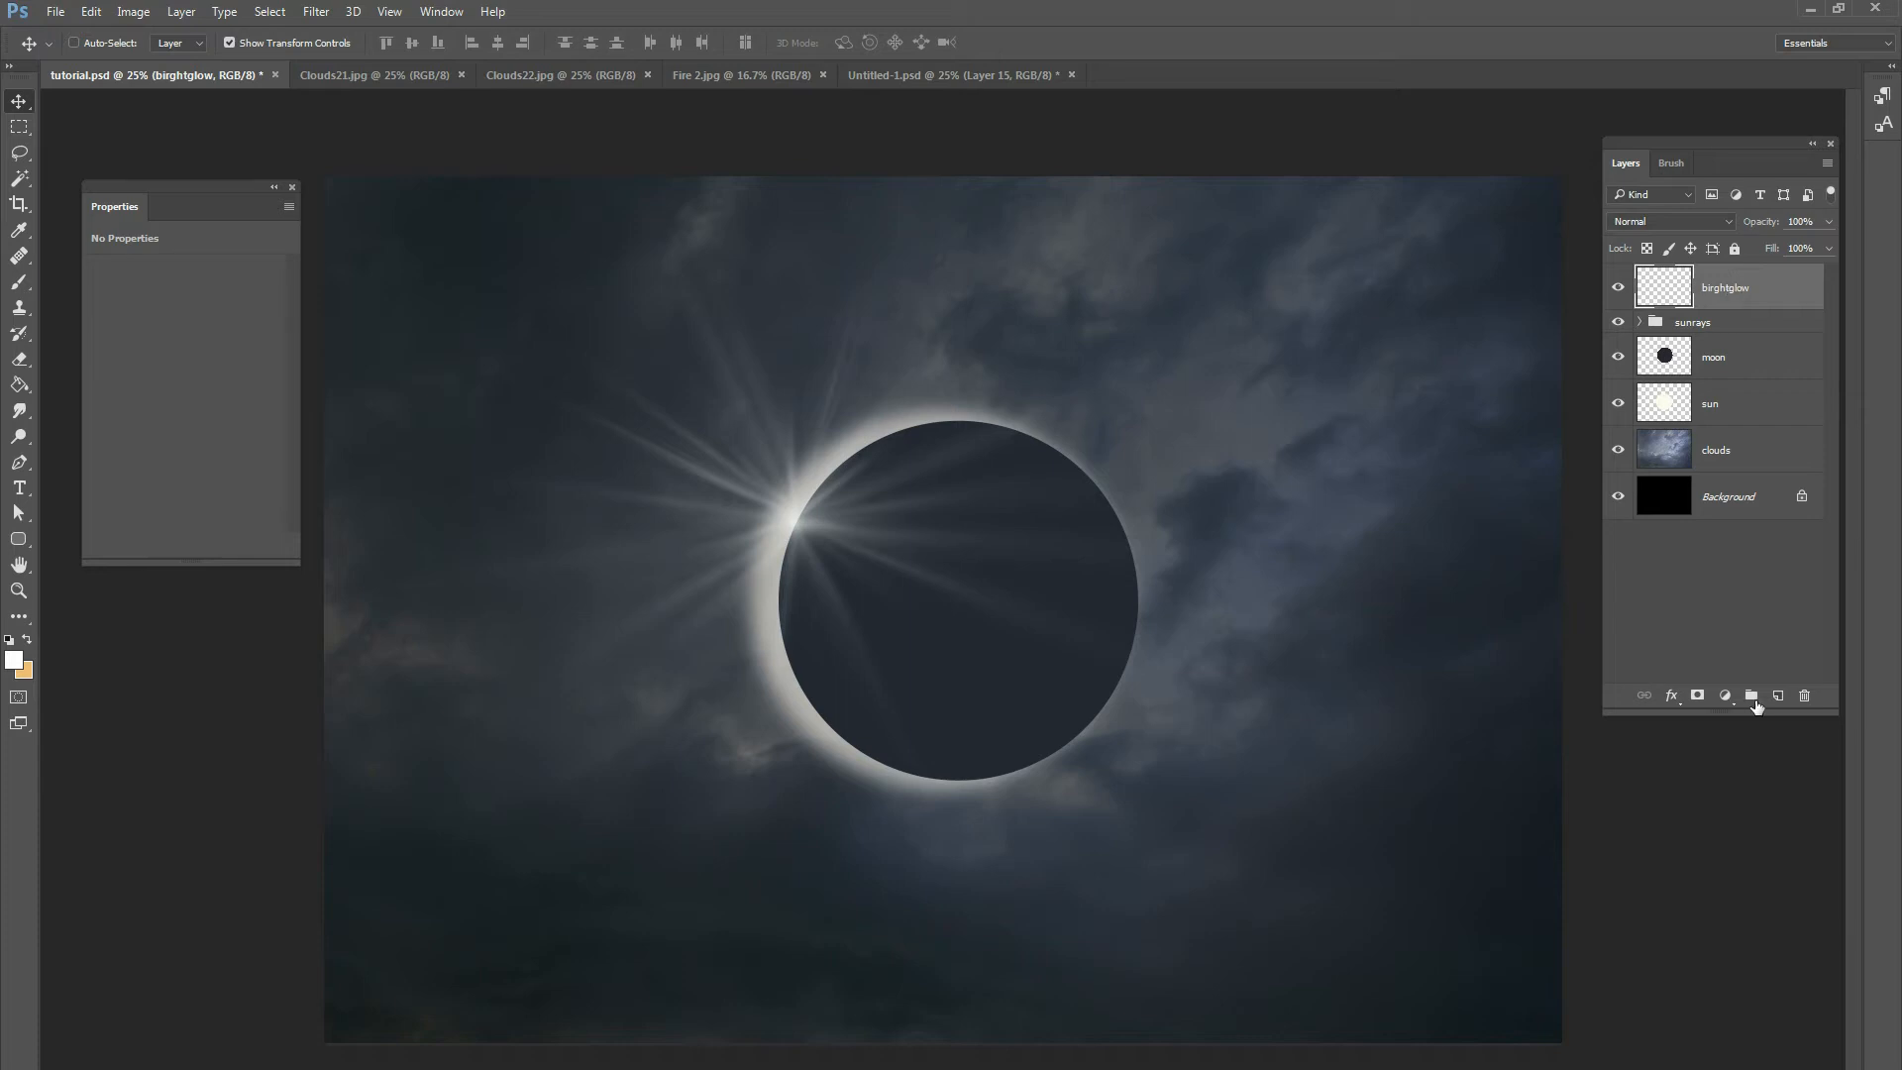
Put the birghtglow layer into a new group named brightglow and set the group's blend mode to Color Dodge.
click(1751, 695)
drag(1722, 313, 1715, 278)
double_click(1715, 274)
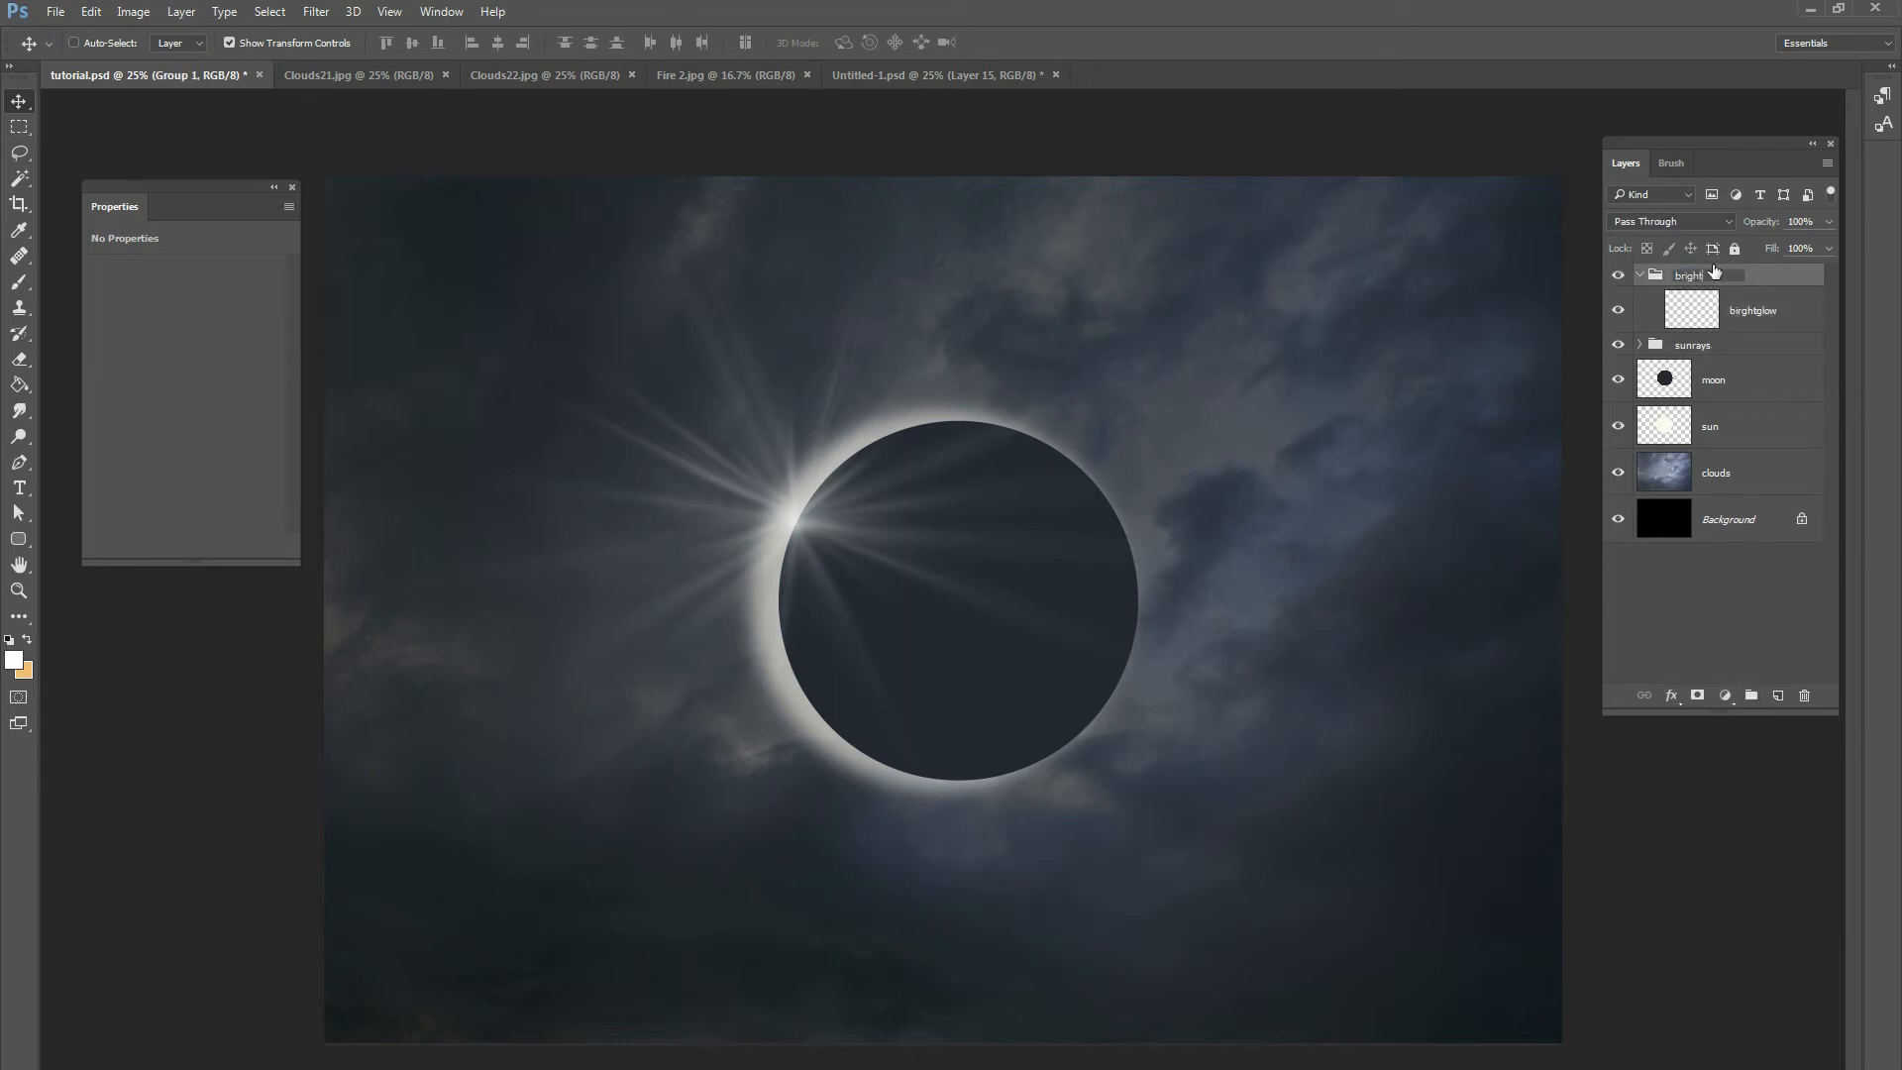
text(brightglow)
key(Return)
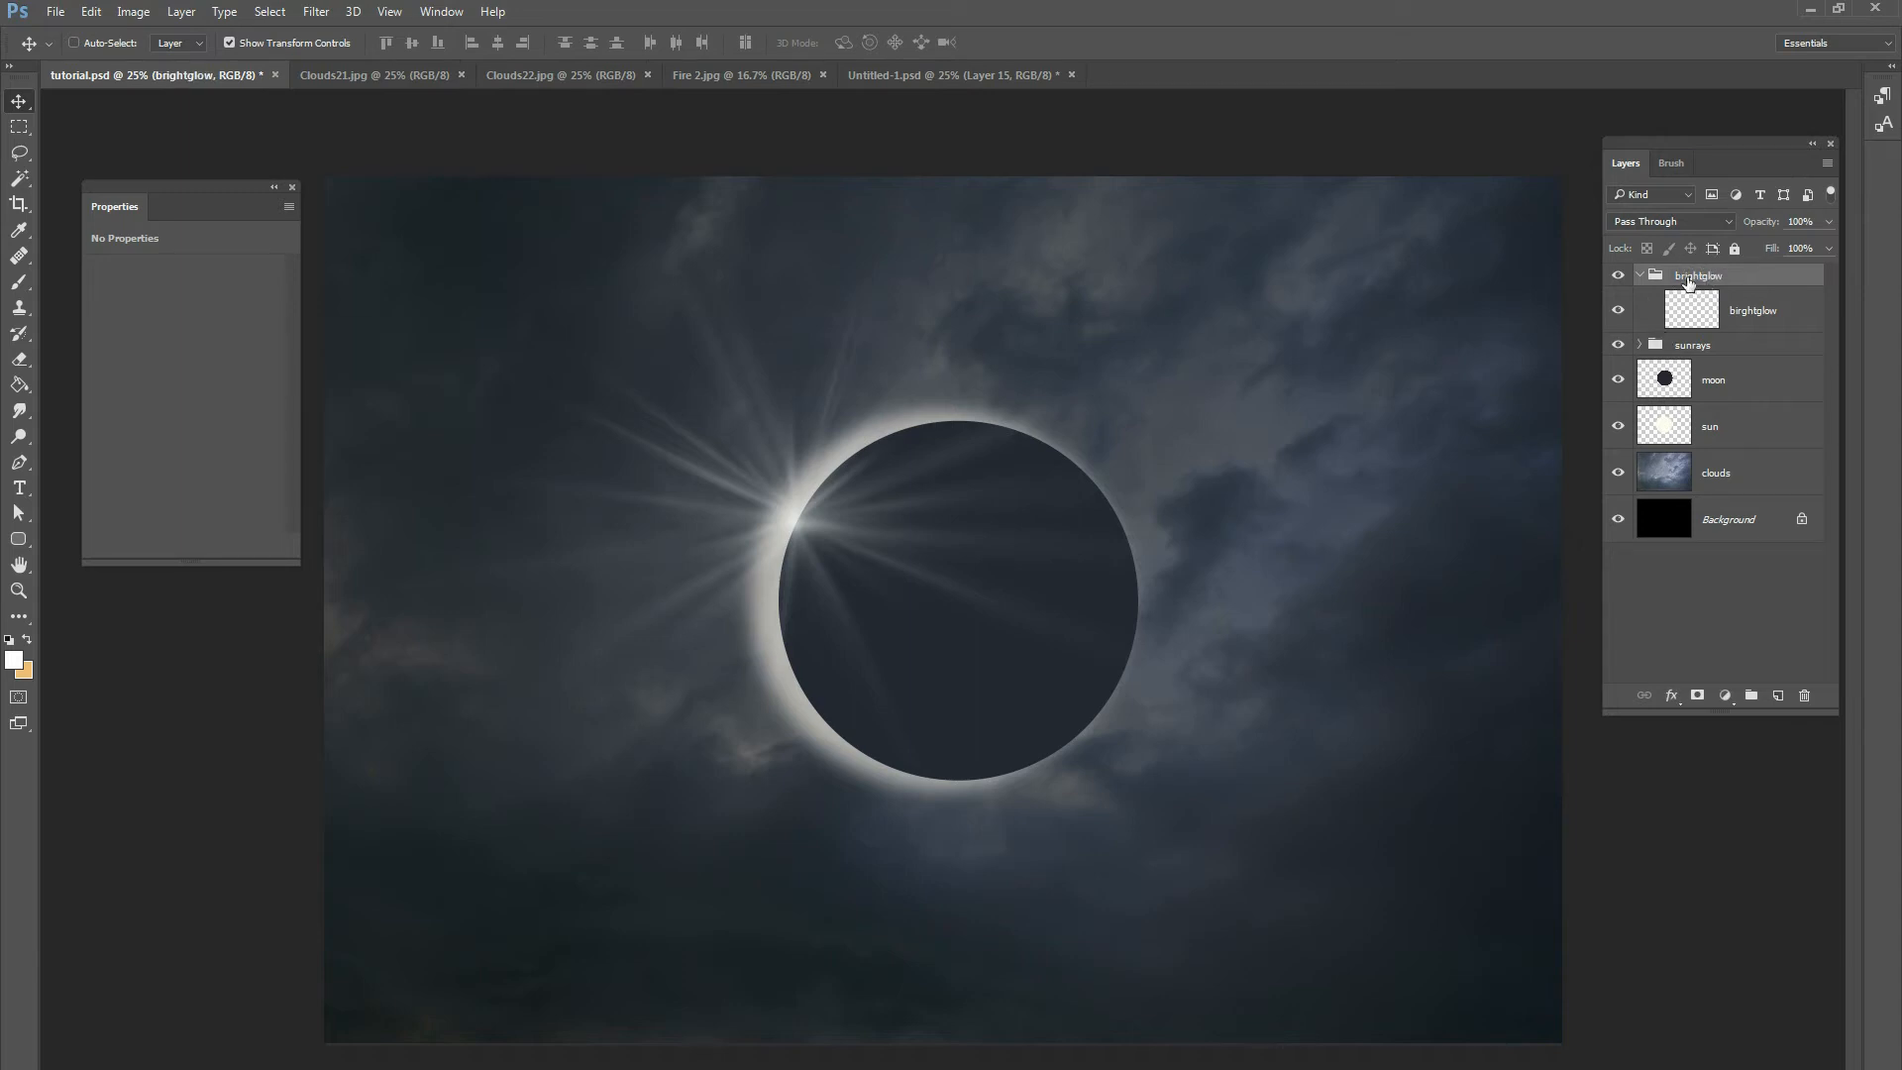
click(1680, 222)
click(1684, 393)
Ready the Brush on the birghtglow layer with swapped foreground and background colours and a soft tip of about 385 px.
click(1670, 315)
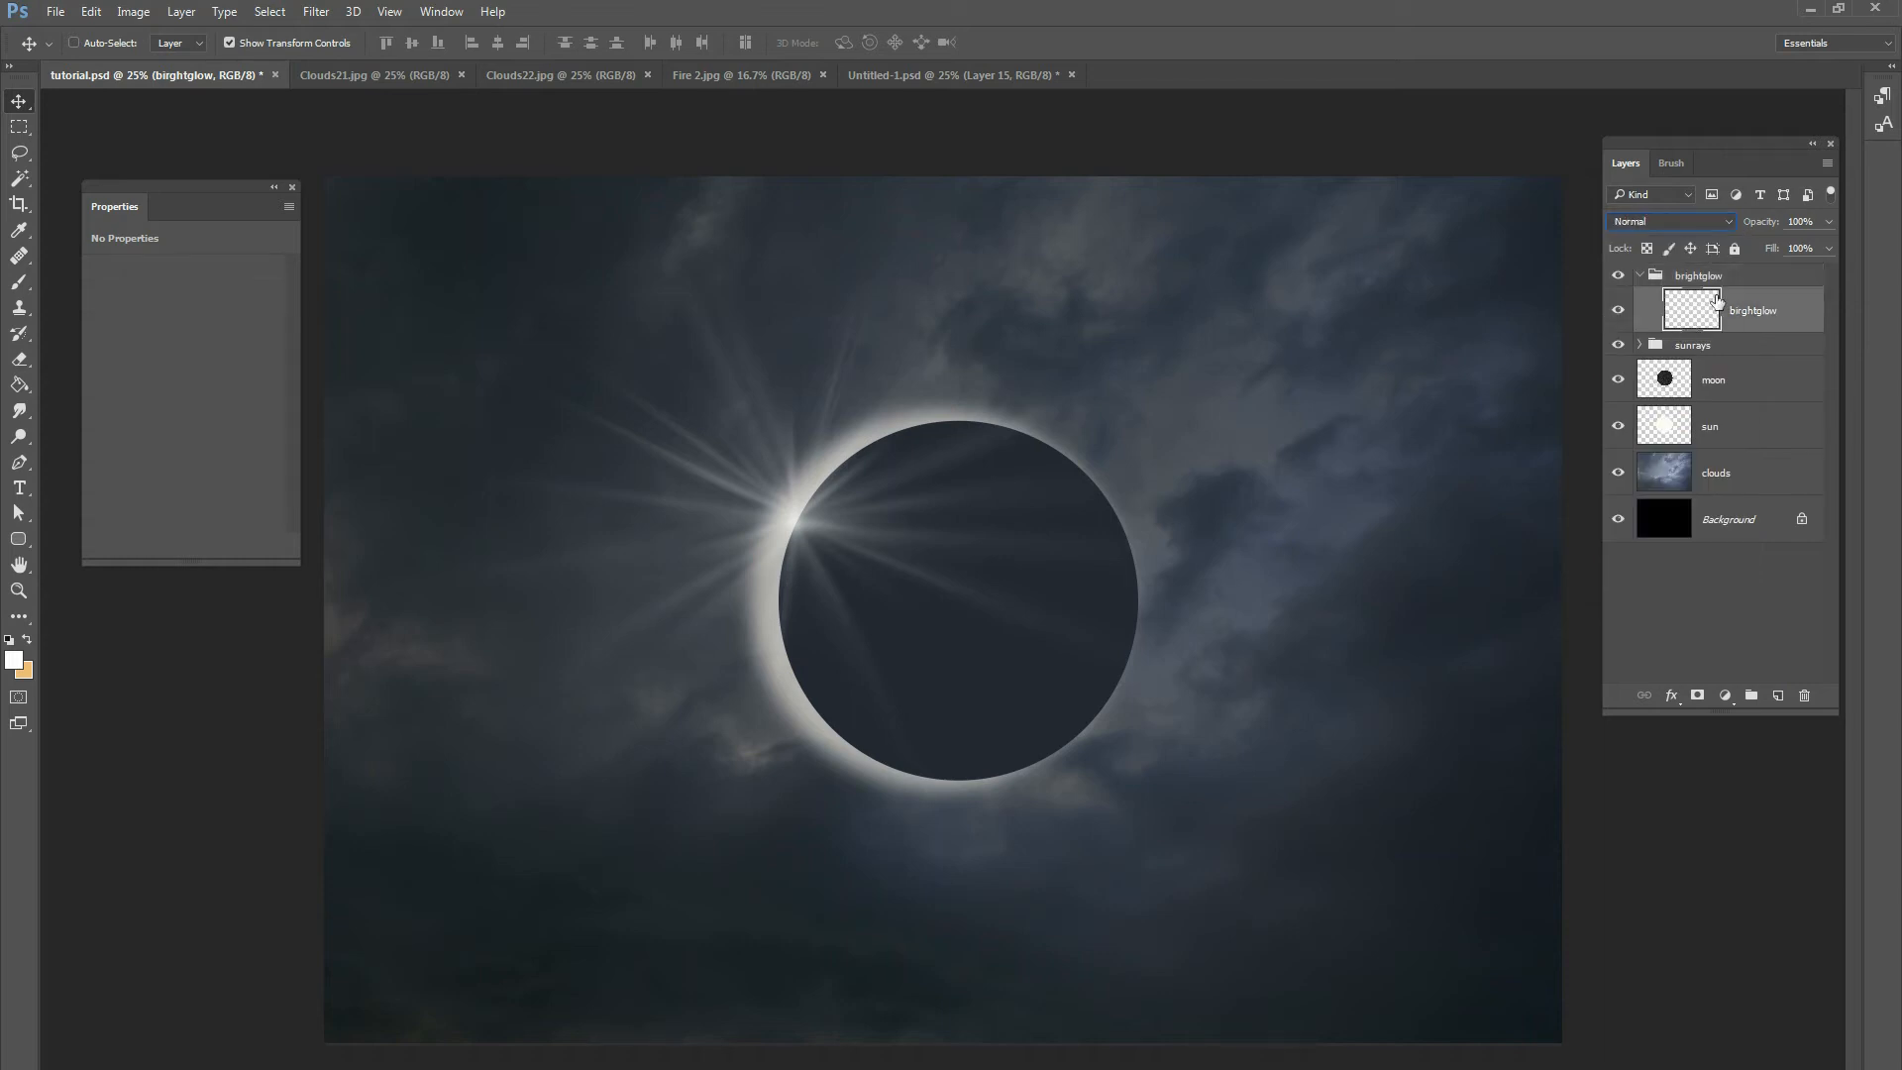
click(30, 283)
click(28, 641)
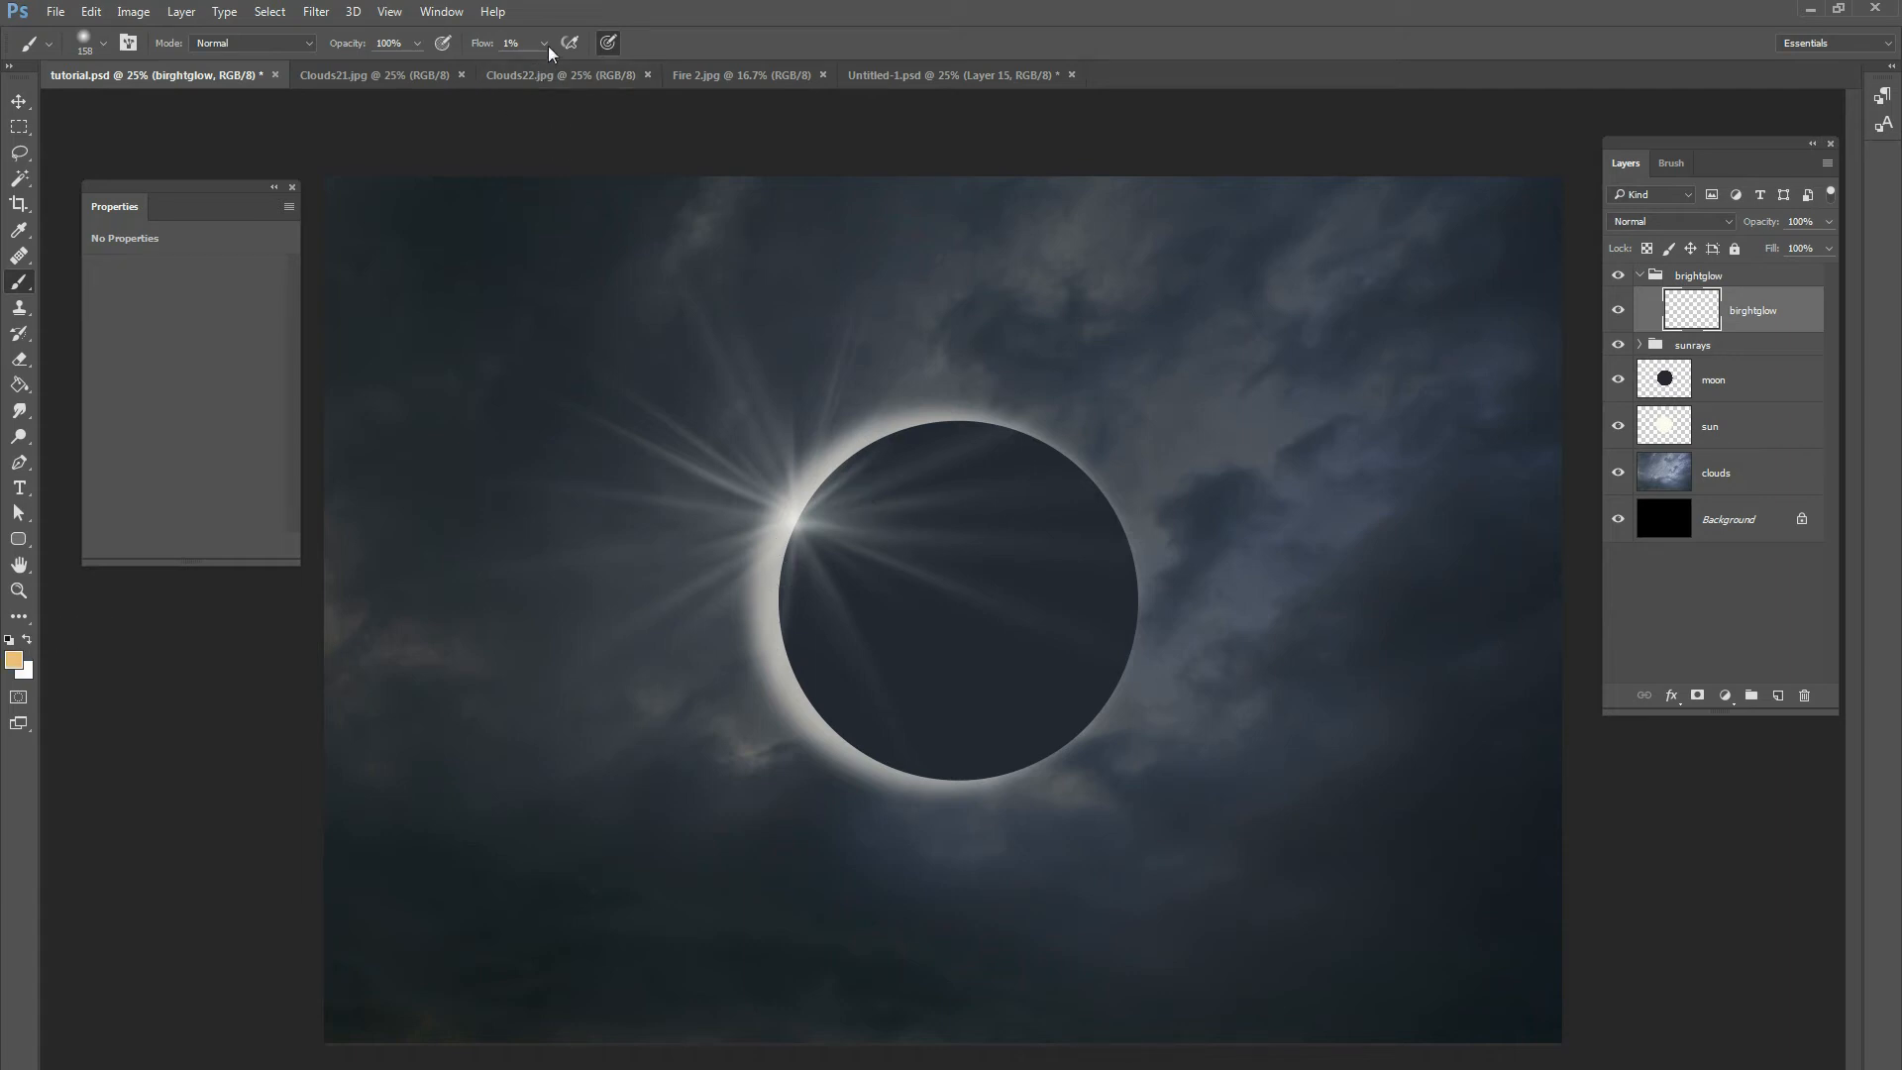
right_click(771, 396)
drag(947, 444, 954, 448)
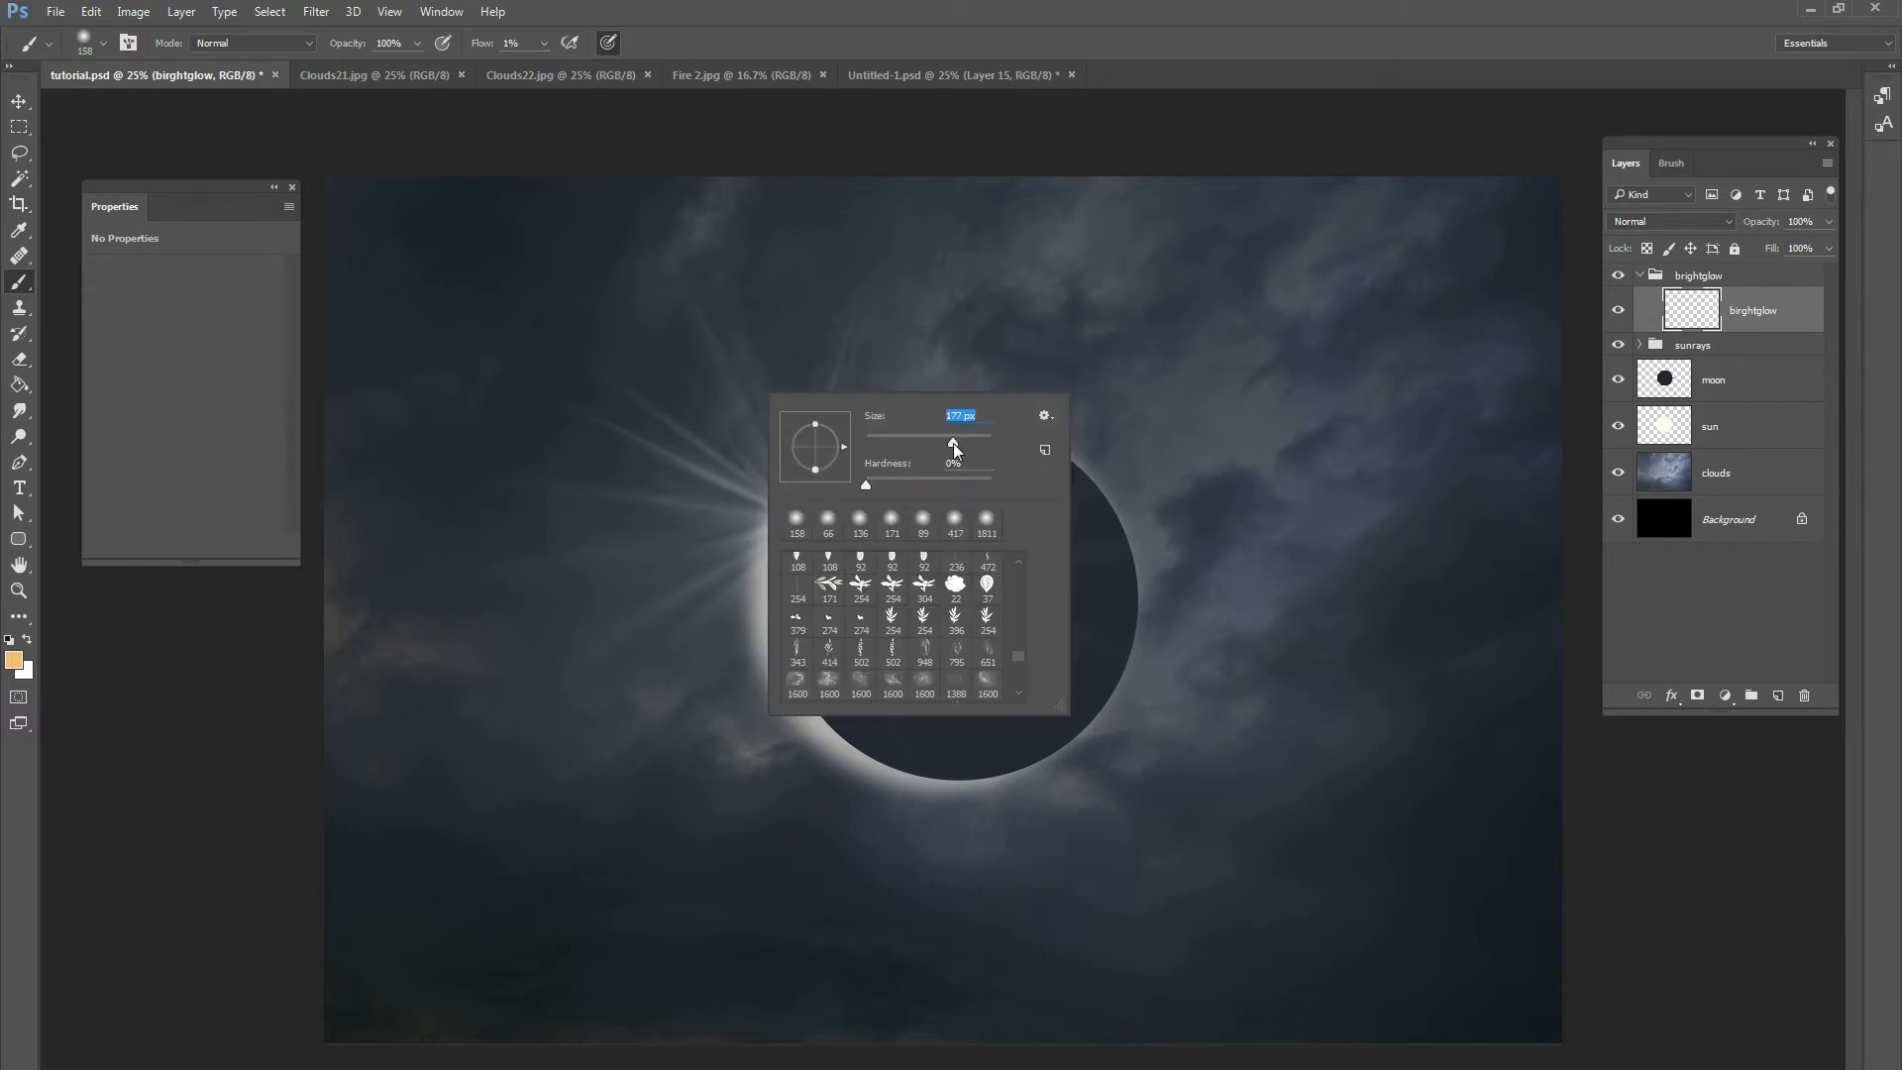
Set the foreground colour to a deeper golden orange with a hue of 40°.
click(14, 661)
mouse_move(1068, 369)
mouse_down()
mouse_move(1078, 352)
mouse_move(1070, 372)
mouse_up()
drag(1180, 560, 1181, 558)
click(1075, 378)
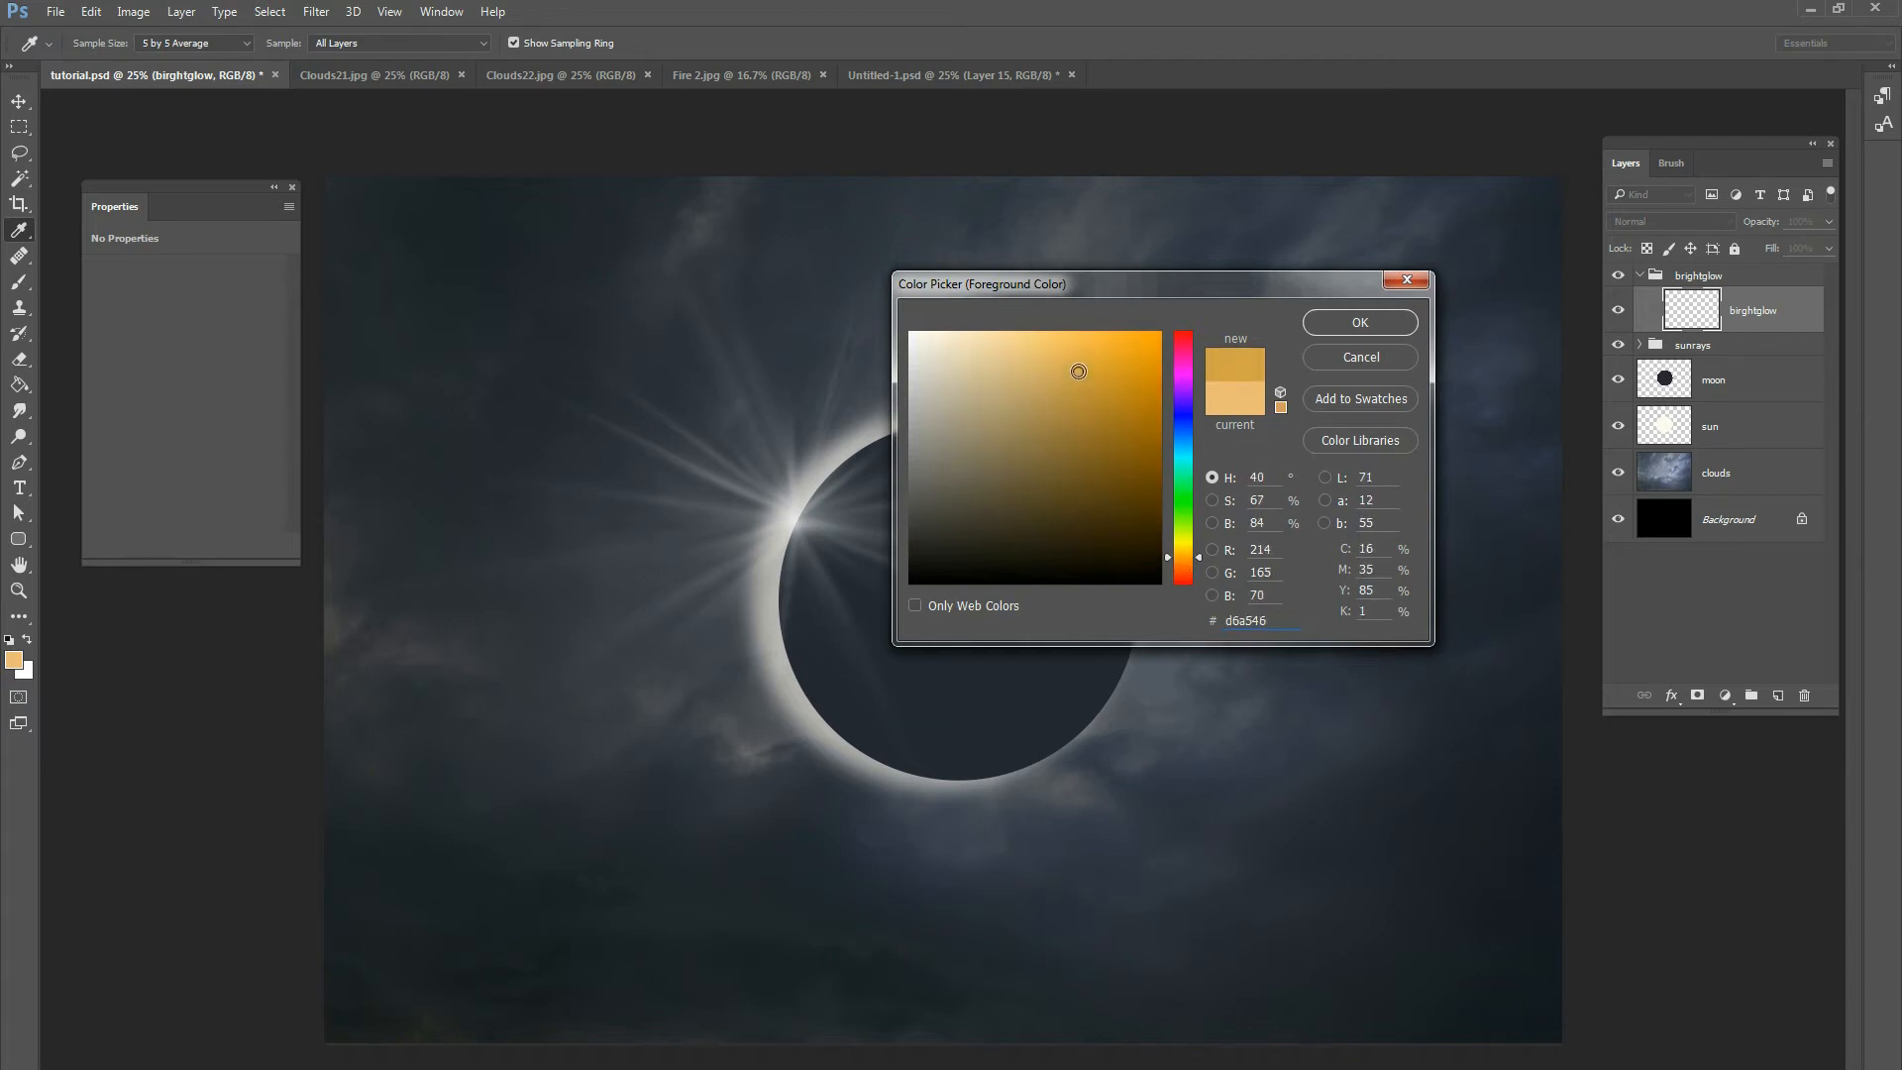
click(1079, 370)
drag(1080, 374, 1071, 384)
click(1359, 323)
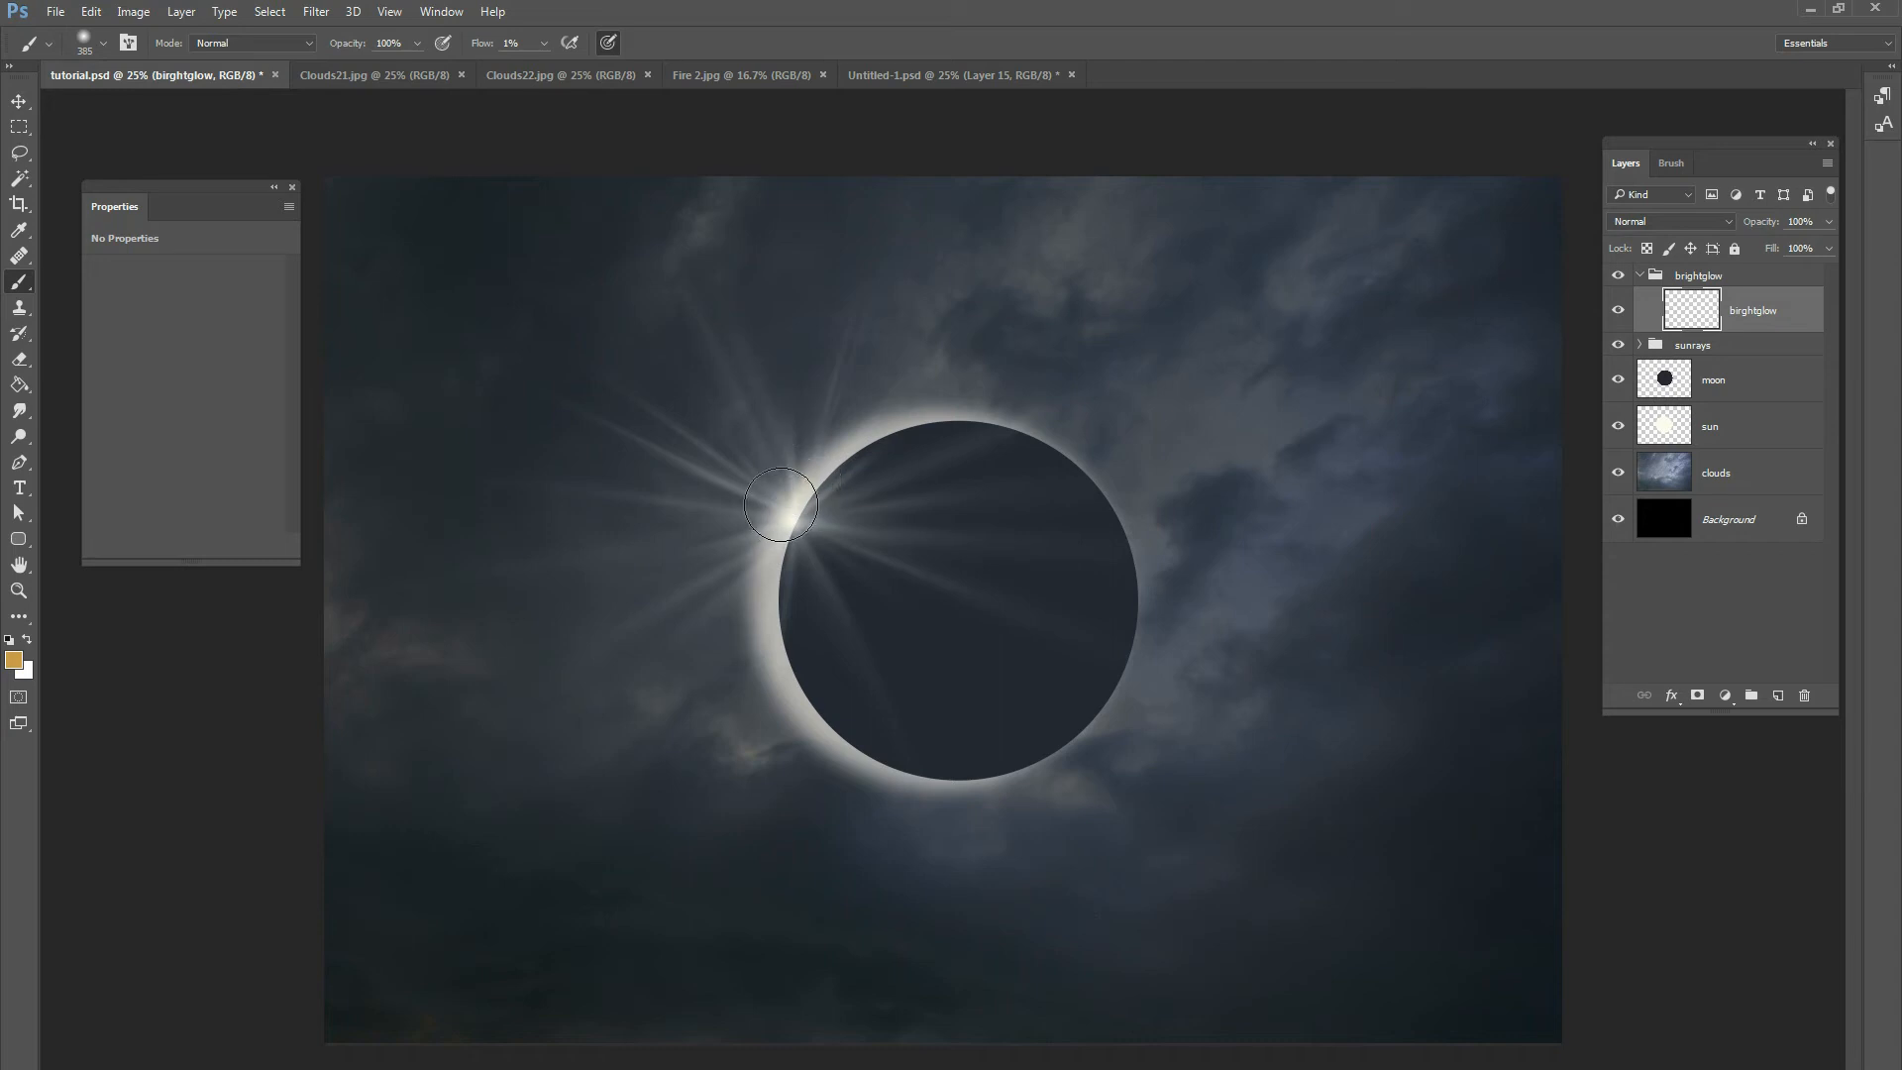
Paint a soft orange glow over the bright spot on the moon's upper-left edge with 480 px and 1811 px brushes.
right_click(777, 464)
drag(983, 511, 995, 521)
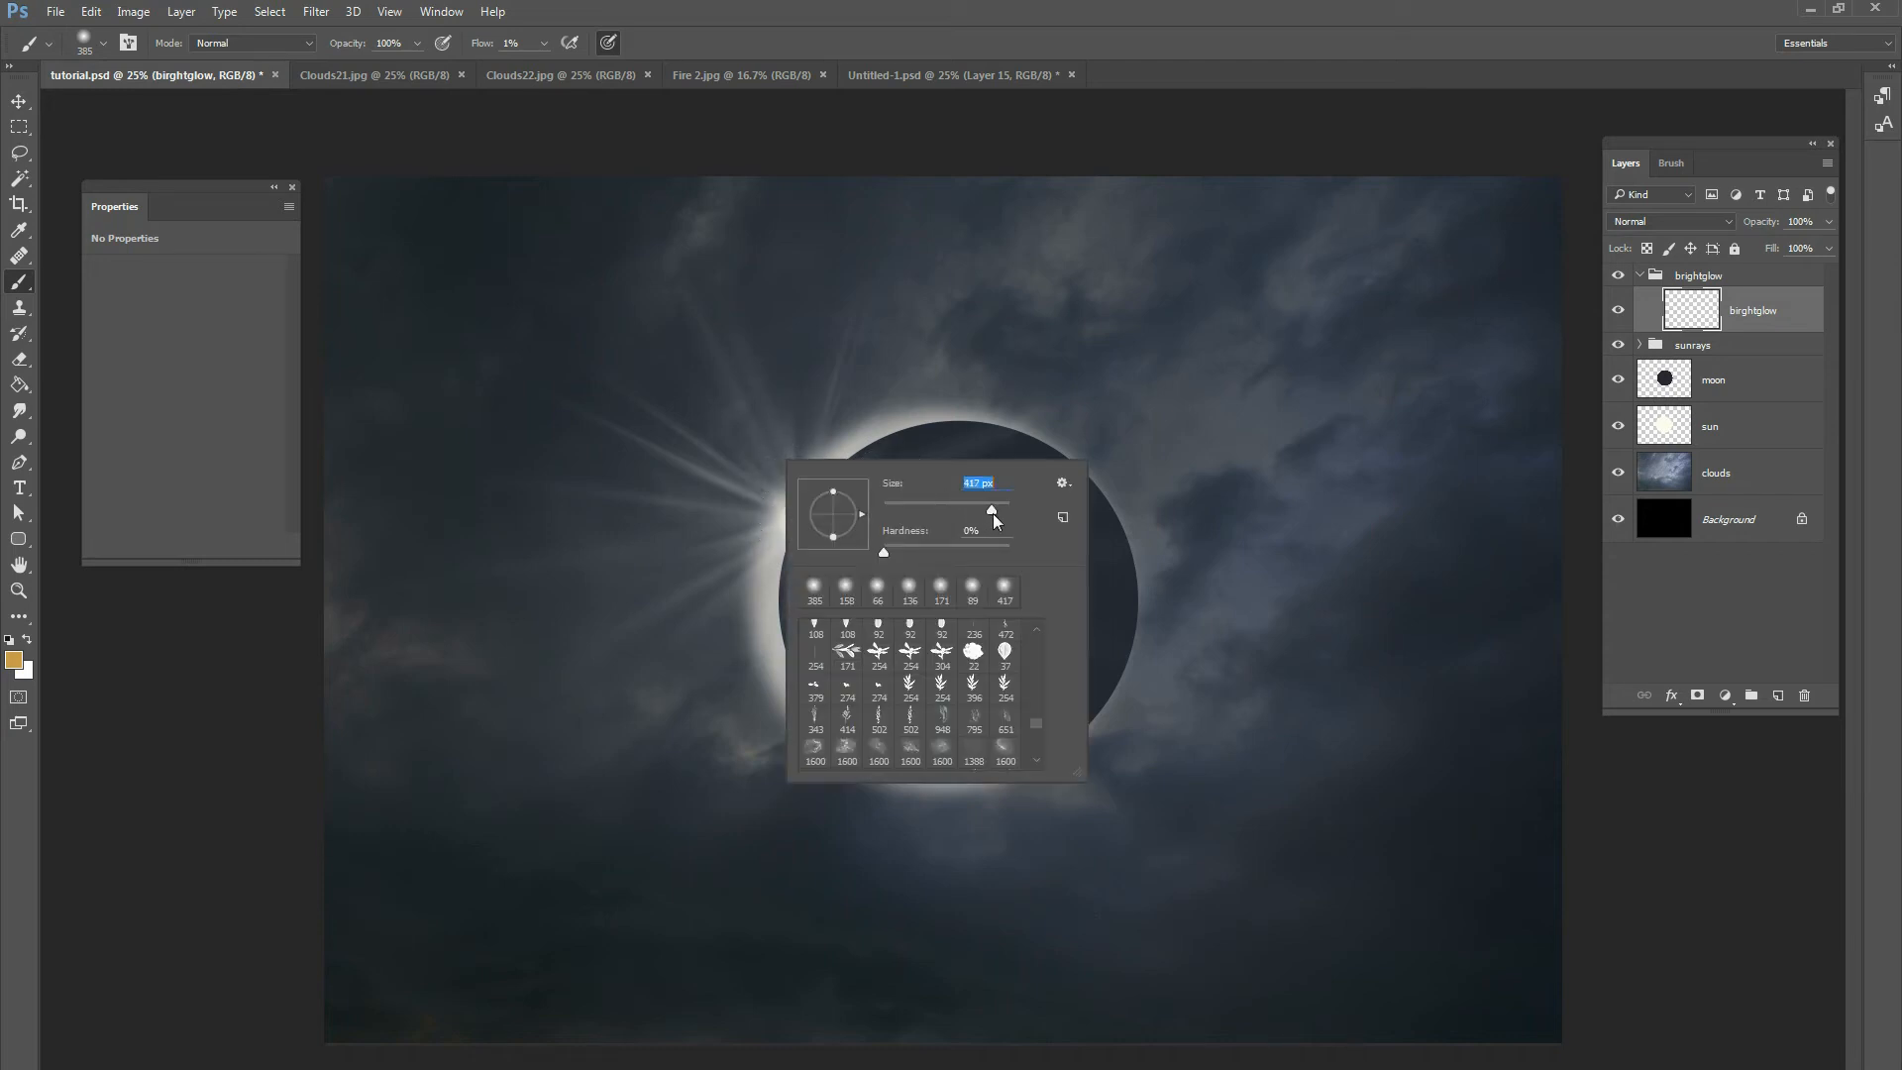
click(755, 507)
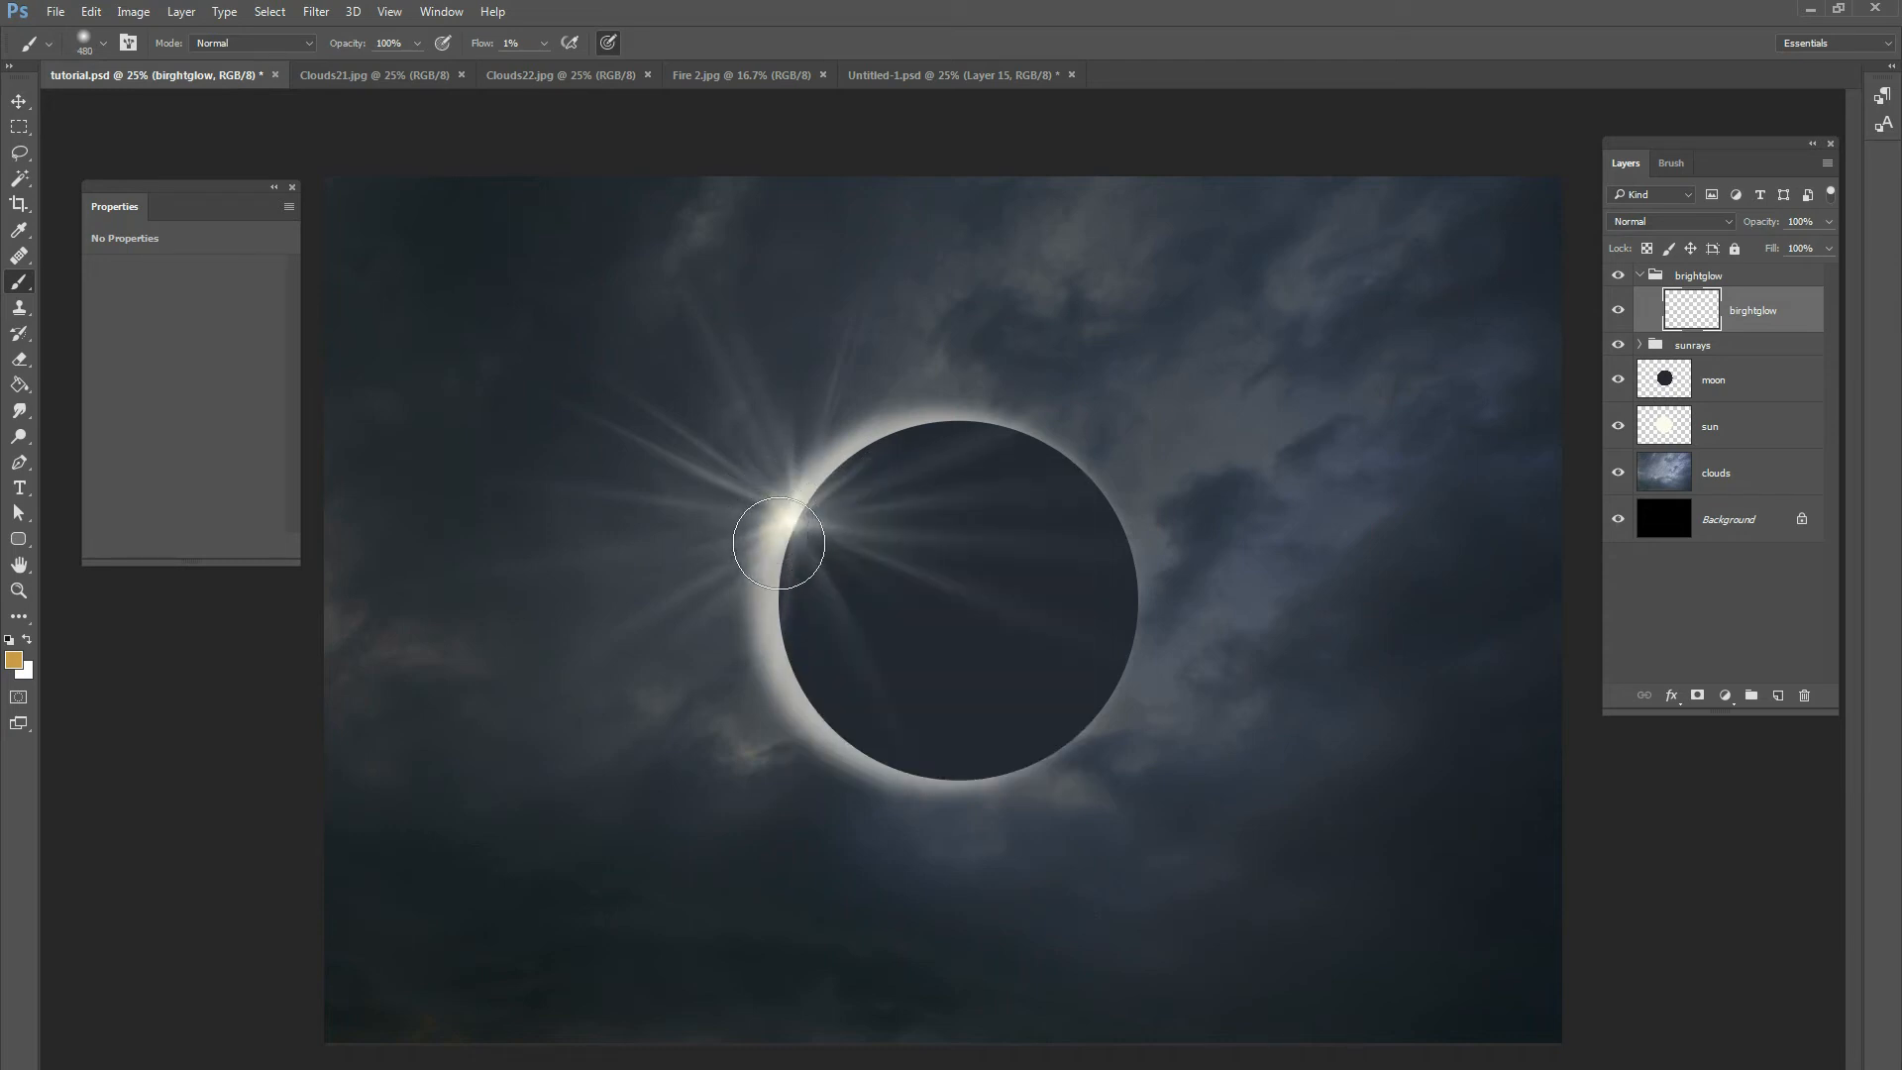
mouse_move(777, 559)
mouse_down()
mouse_move(835, 487)
mouse_move(815, 462)
mouse_up()
drag(1036, 511, 1030, 511)
click(802, 487)
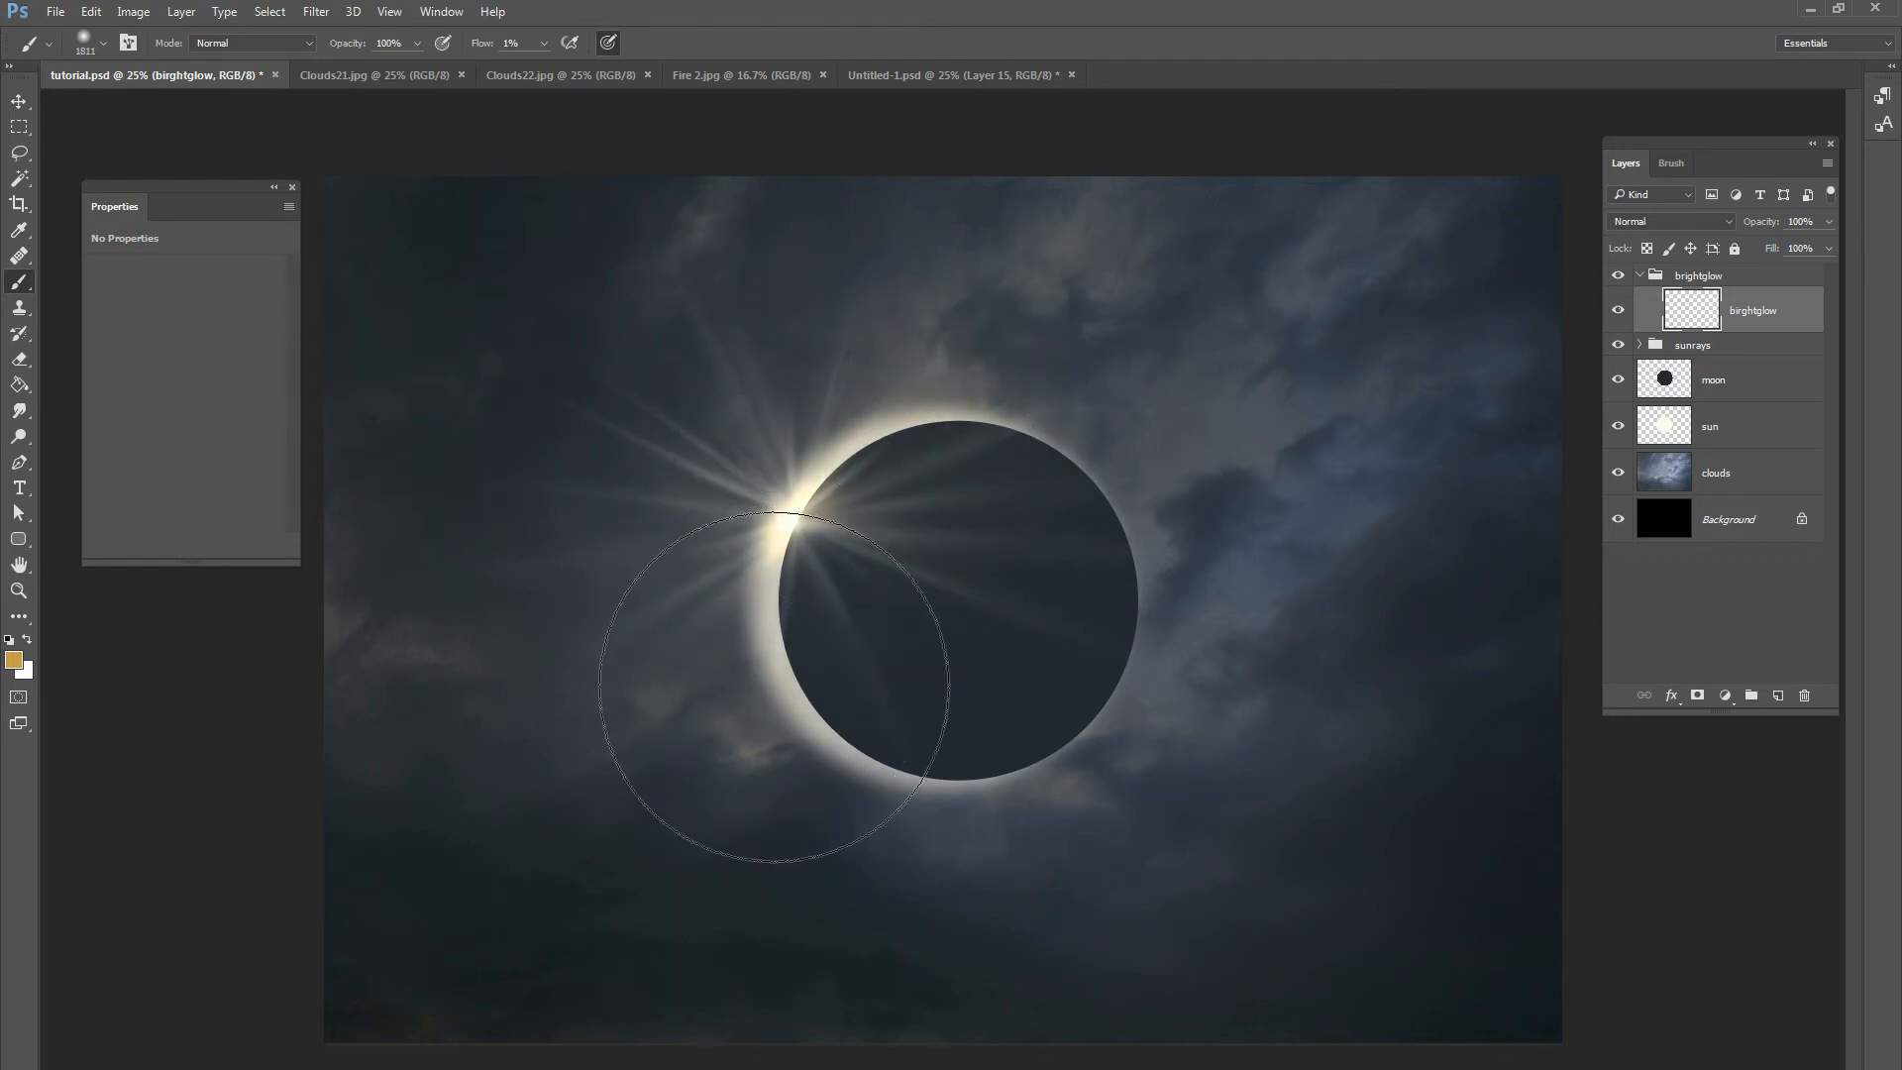
Paint the orange glow over the sun rays around the bright spot with a soft 1102 px brush.
right_click(953, 500)
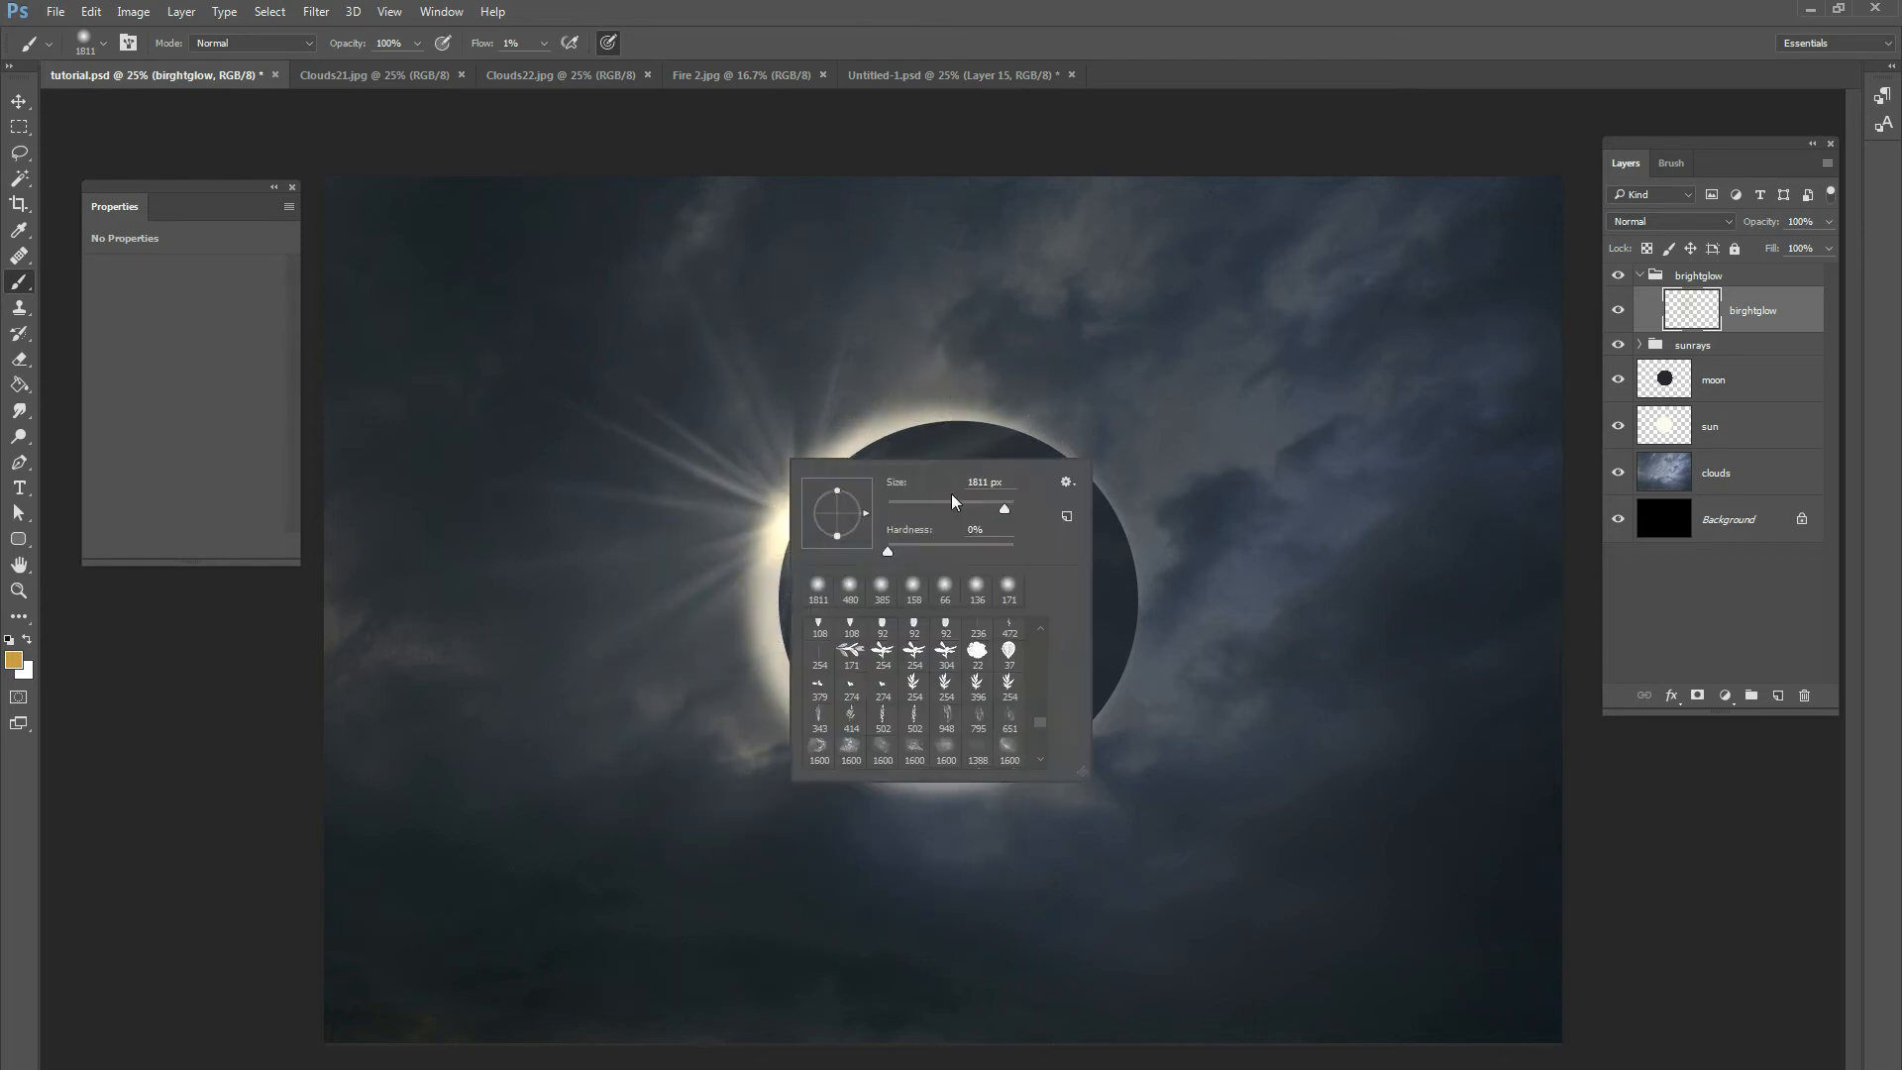
drag(1004, 515, 993, 516)
key(Return)
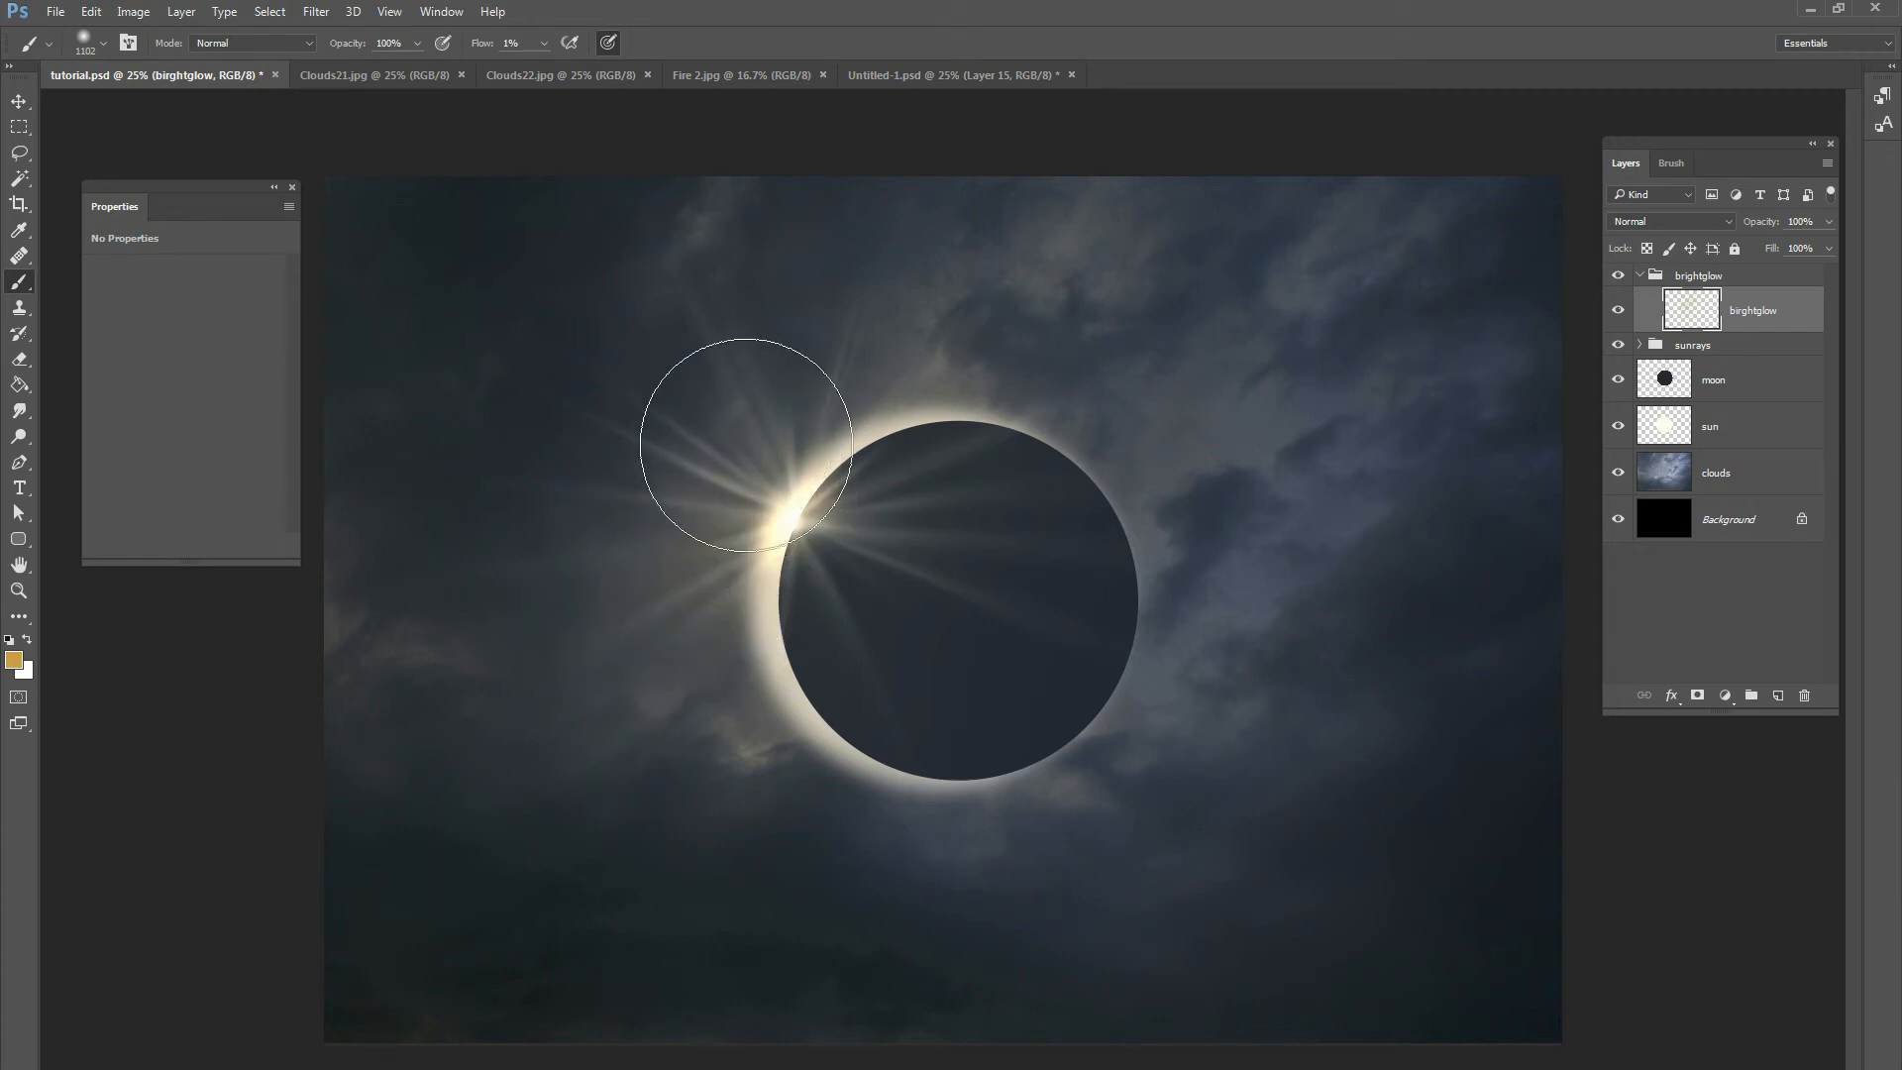
mouse_move(723, 383)
mouse_down()
mouse_move(695, 318)
mouse_move(737, 440)
mouse_move(726, 468)
mouse_move(618, 446)
mouse_move(721, 564)
mouse_move(833, 495)
mouse_move(843, 414)
mouse_move(777, 637)
mouse_move(823, 733)
mouse_move(864, 749)
mouse_move(784, 609)
mouse_move(818, 495)
mouse_move(889, 436)
mouse_move(977, 426)
mouse_move(774, 411)
mouse_move(755, 454)
mouse_move(788, 517)
mouse_up()
Intensify the orange glow along the upper and left rim of the sun with soft brushes of 417 px and 448 px.
right_click(802, 586)
right_click(805, 505)
drag(1011, 558, 1016, 557)
mouse_move(764, 511)
mouse_down()
mouse_move(618, 642)
mouse_move(783, 510)
mouse_move(786, 430)
mouse_move(722, 349)
mouse_move(780, 452)
mouse_move(766, 395)
mouse_move(787, 476)
mouse_move(820, 432)
mouse_move(878, 453)
mouse_move(829, 466)
mouse_move(975, 411)
mouse_move(882, 451)
mouse_move(772, 554)
mouse_move(794, 606)
mouse_move(797, 531)
mouse_move(783, 543)
mouse_move(812, 518)
mouse_move(796, 503)
mouse_move(774, 649)
mouse_move(776, 590)
mouse_move(781, 669)
mouse_move(819, 709)
mouse_move(792, 624)
mouse_move(969, 504)
mouse_up()
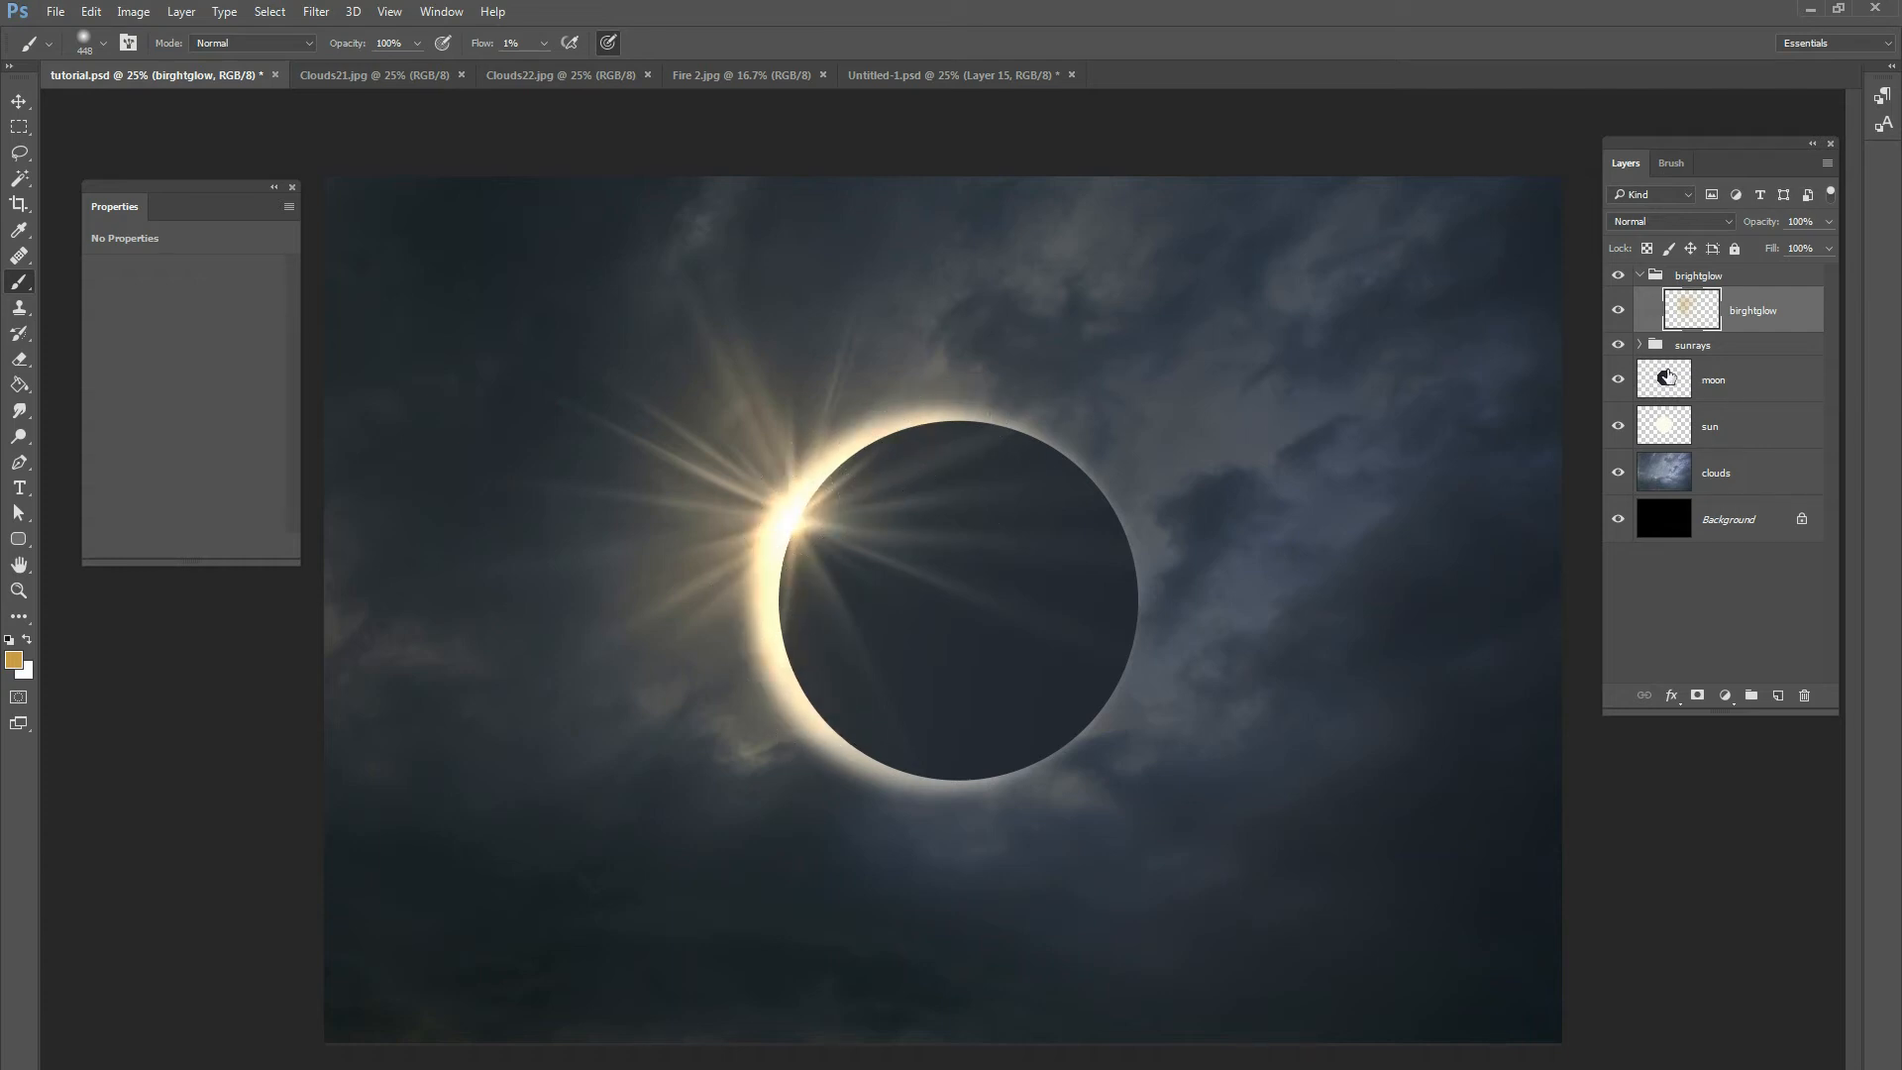
Reduce the opacity of the sunrays group to soften the rays.
click(1689, 346)
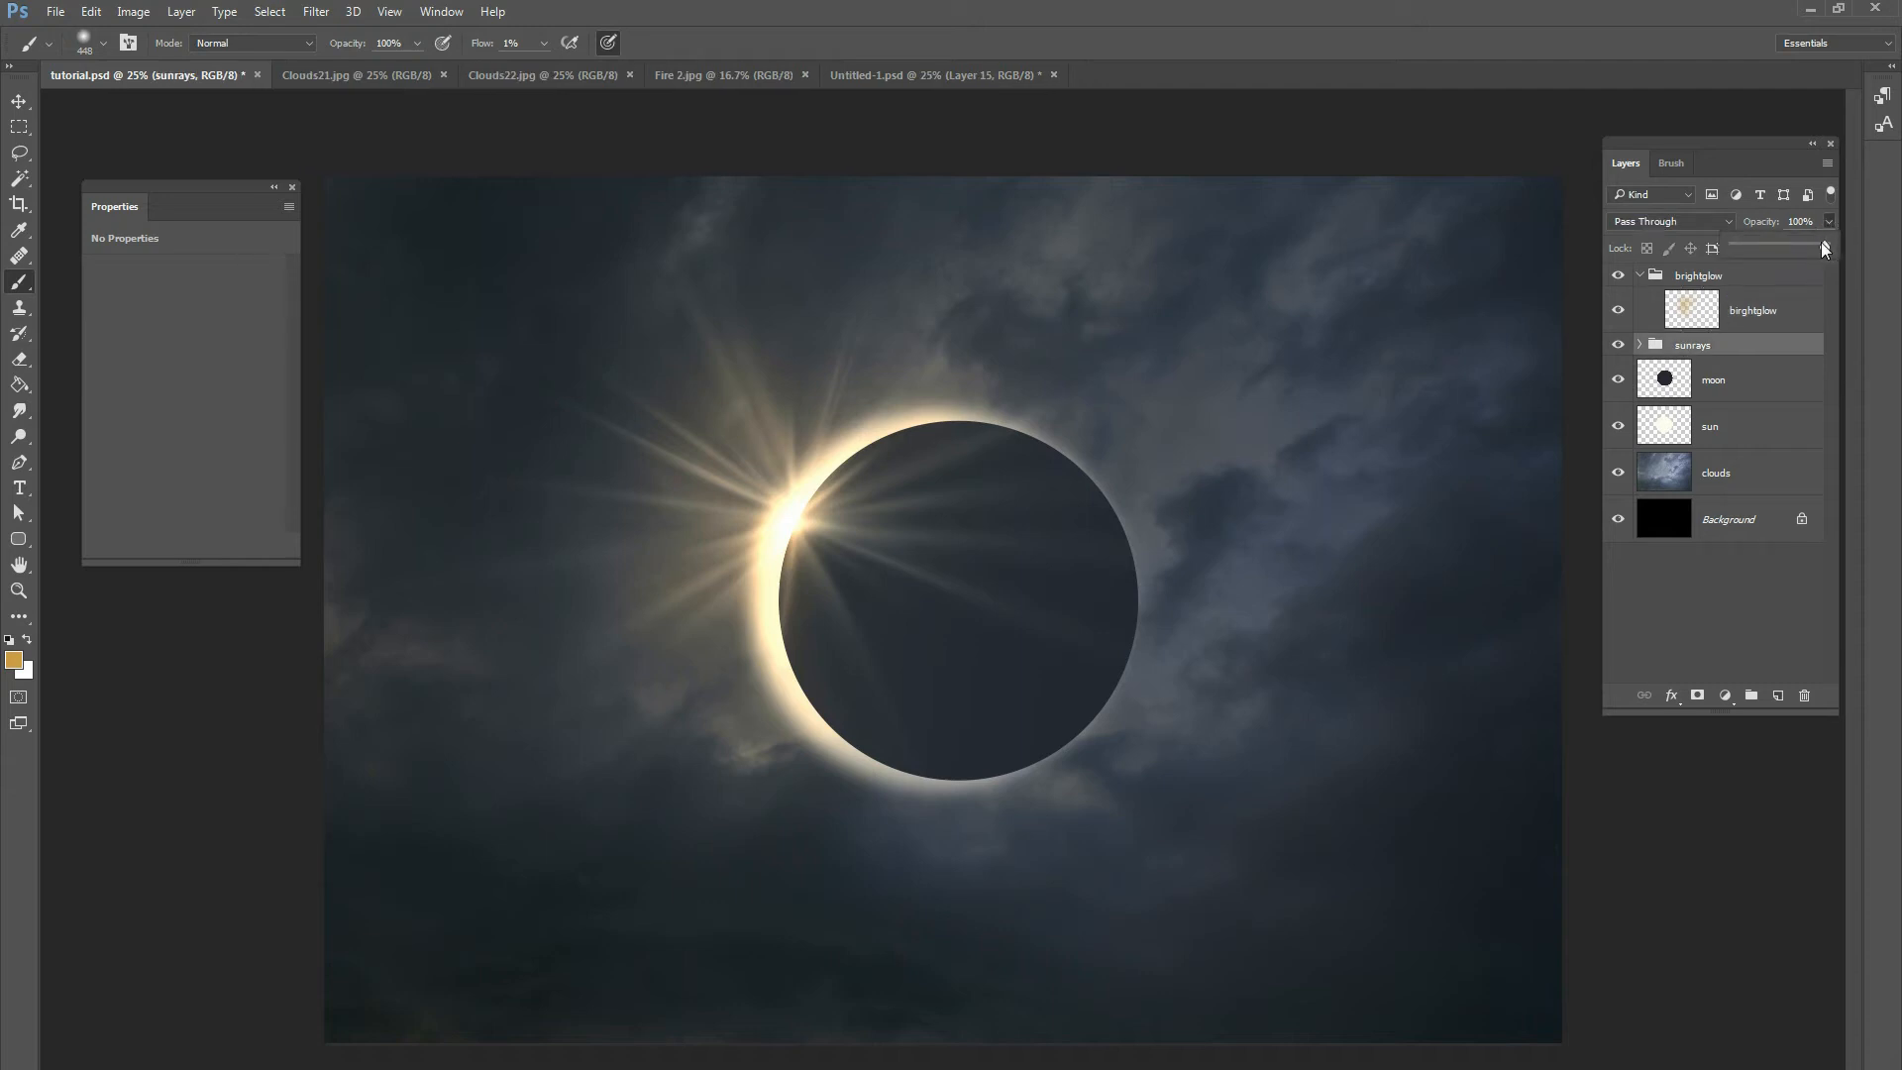
drag(1811, 250, 1769, 253)
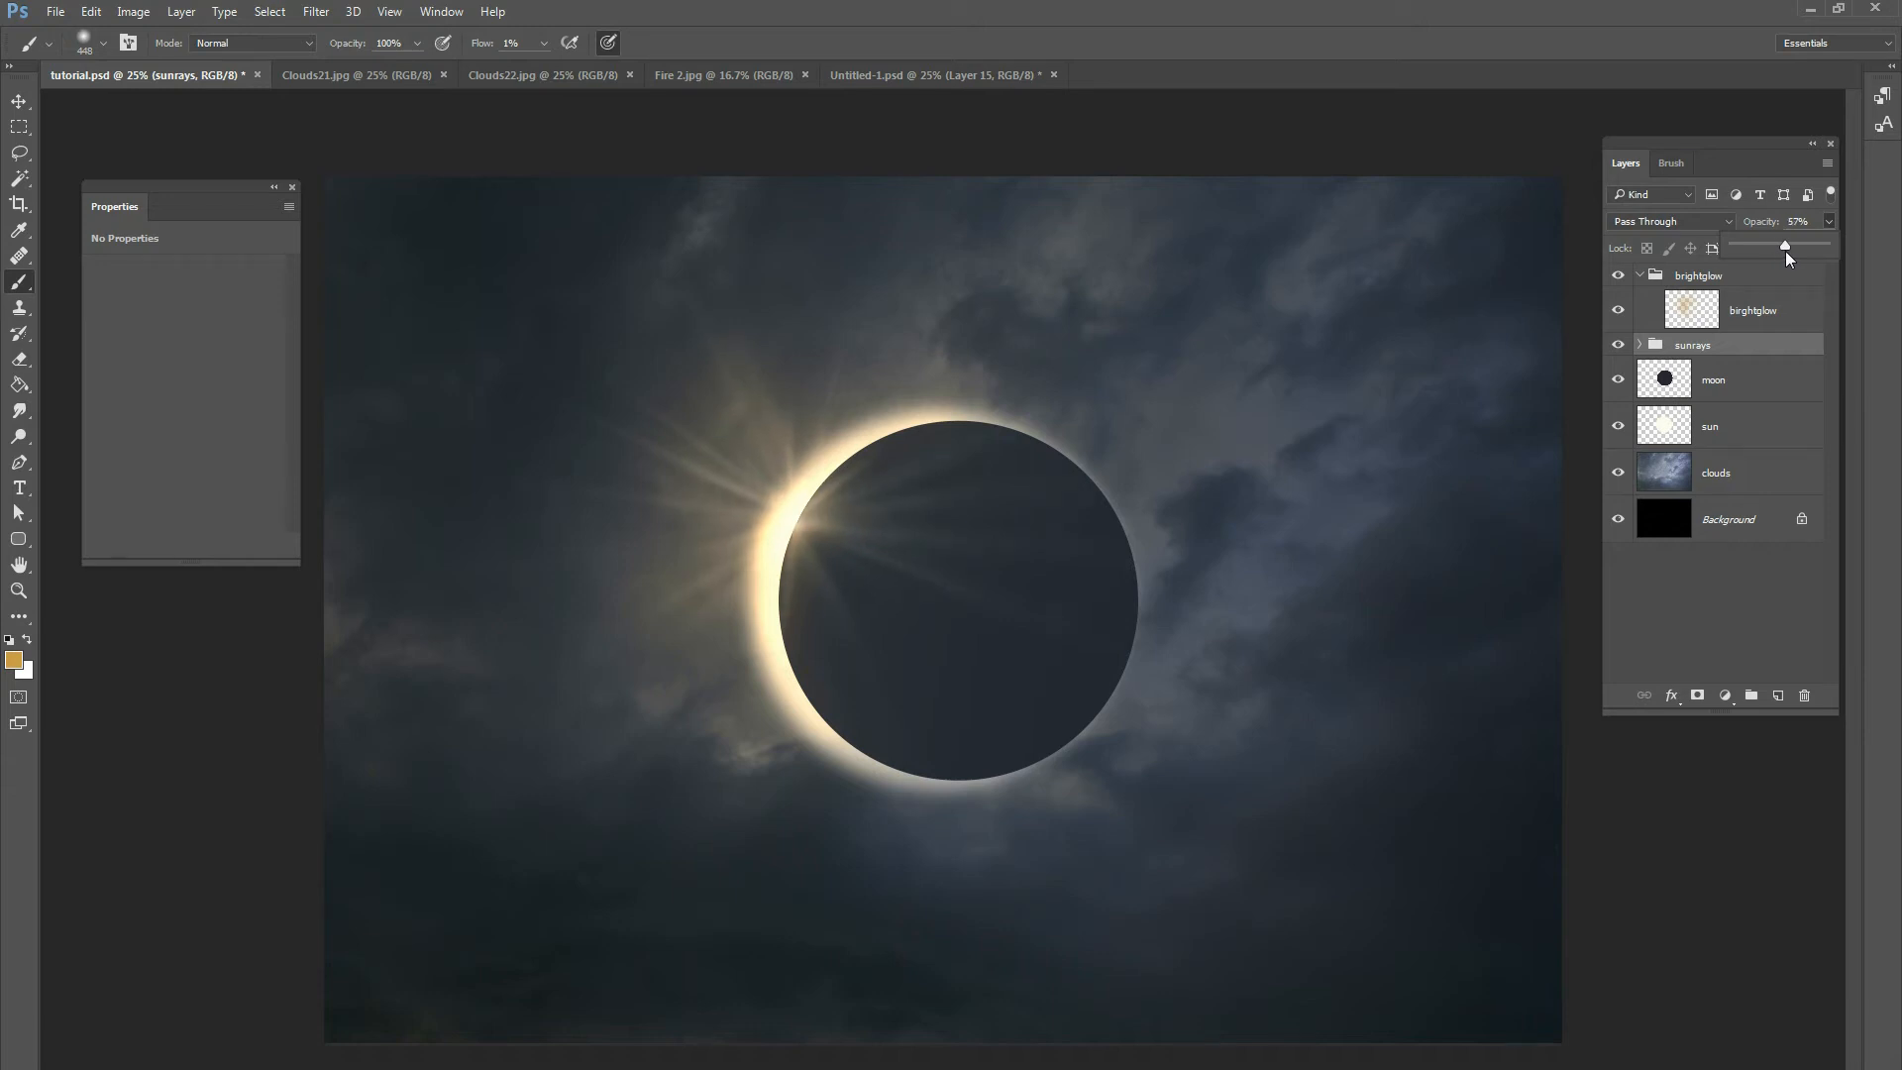
drag(1789, 256, 1793, 255)
Paint more orange on the birghtglow layer along the sun's left rim with a soft 183 px brush.
click(1704, 309)
right_click(942, 438)
drag(1135, 488, 1128, 490)
click(791, 529)
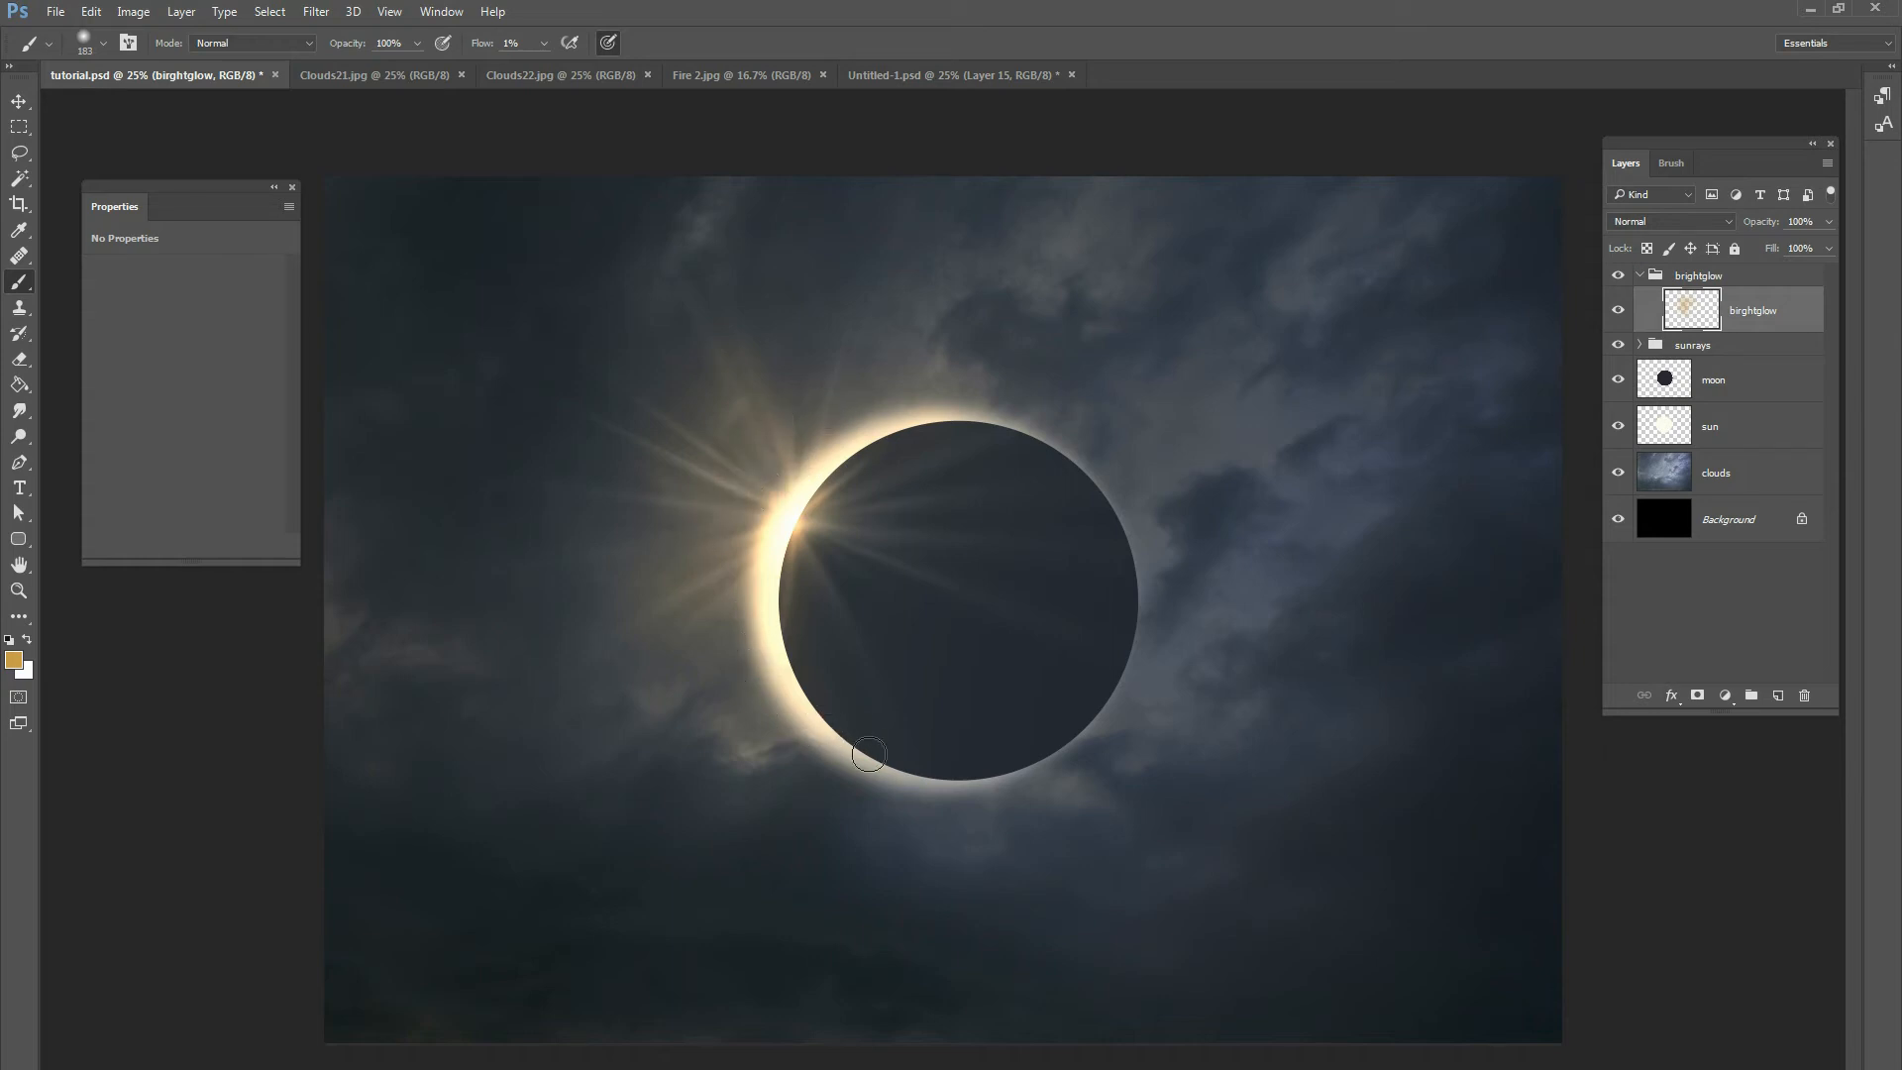
Paint a faint orange glow around the moon's right and lower rim with a soft brush of about 369 px.
right_click(1107, 511)
drag(1292, 563, 1308, 563)
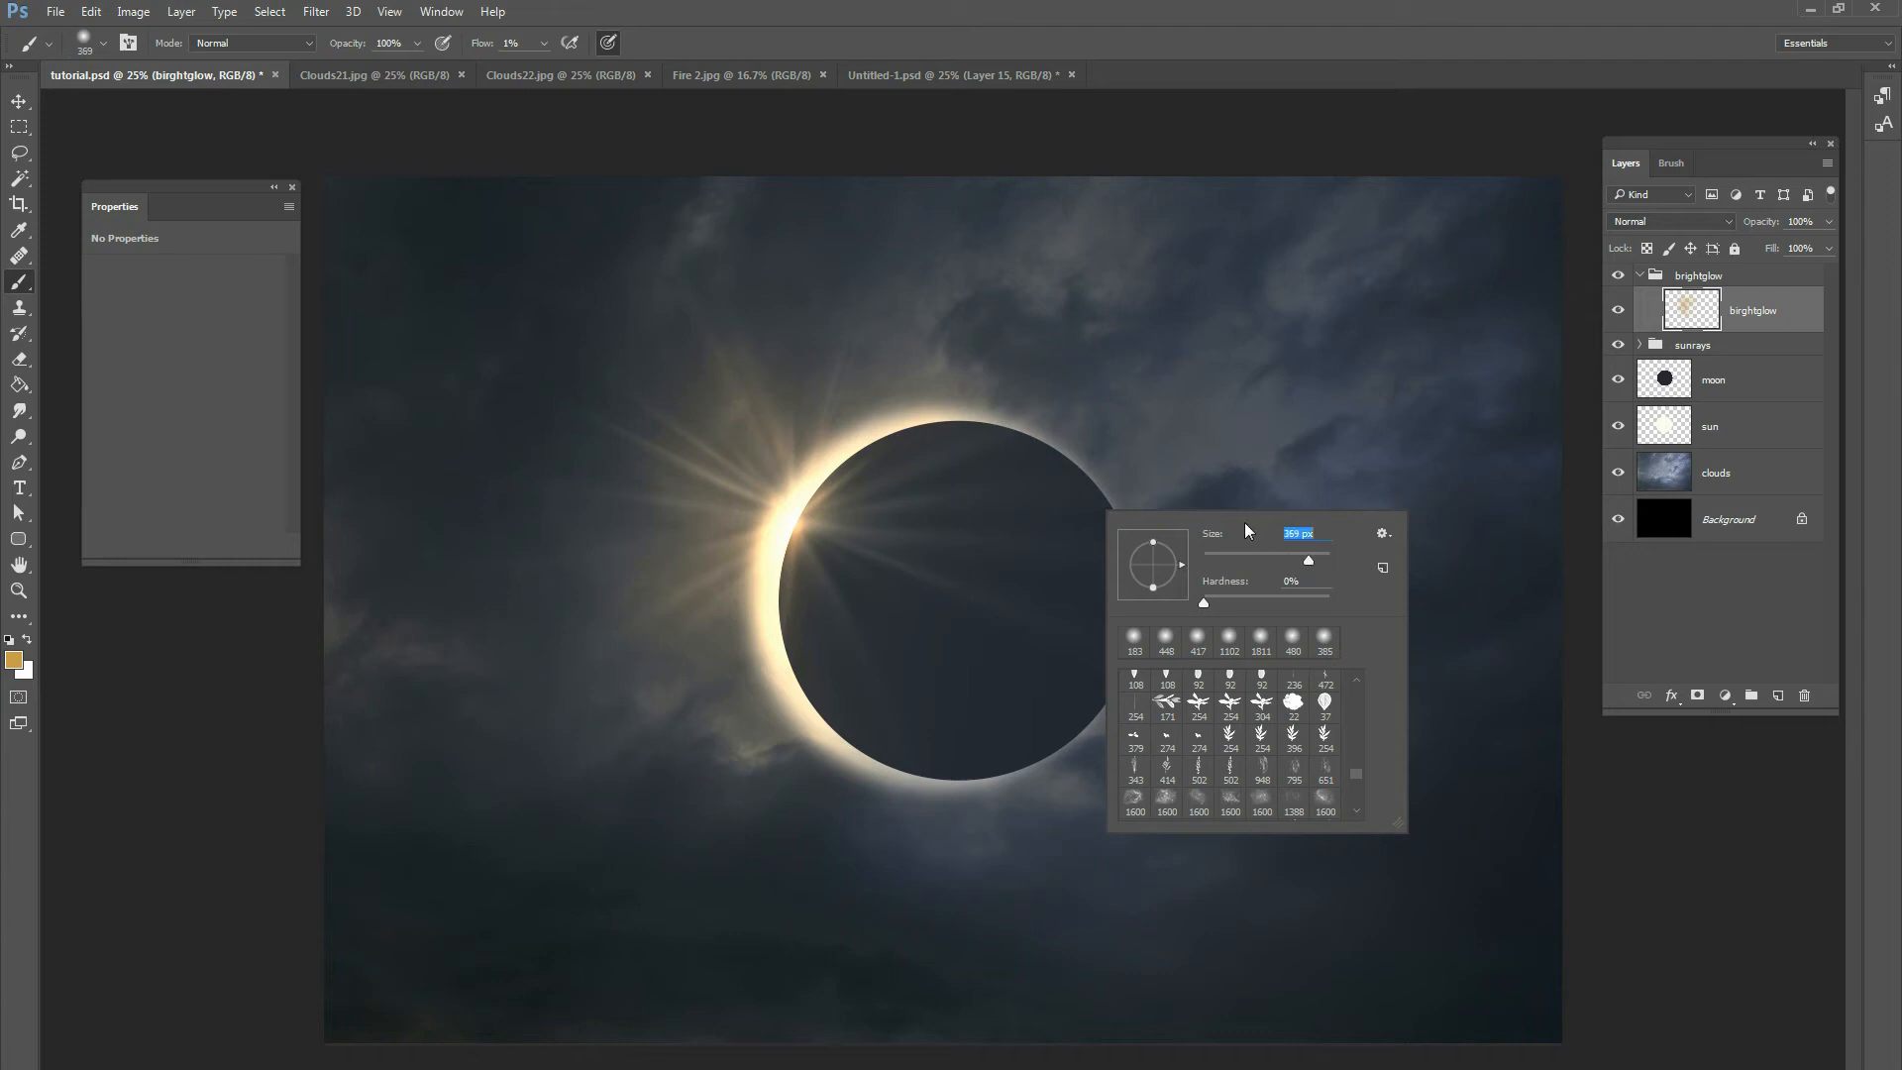
key(Return)
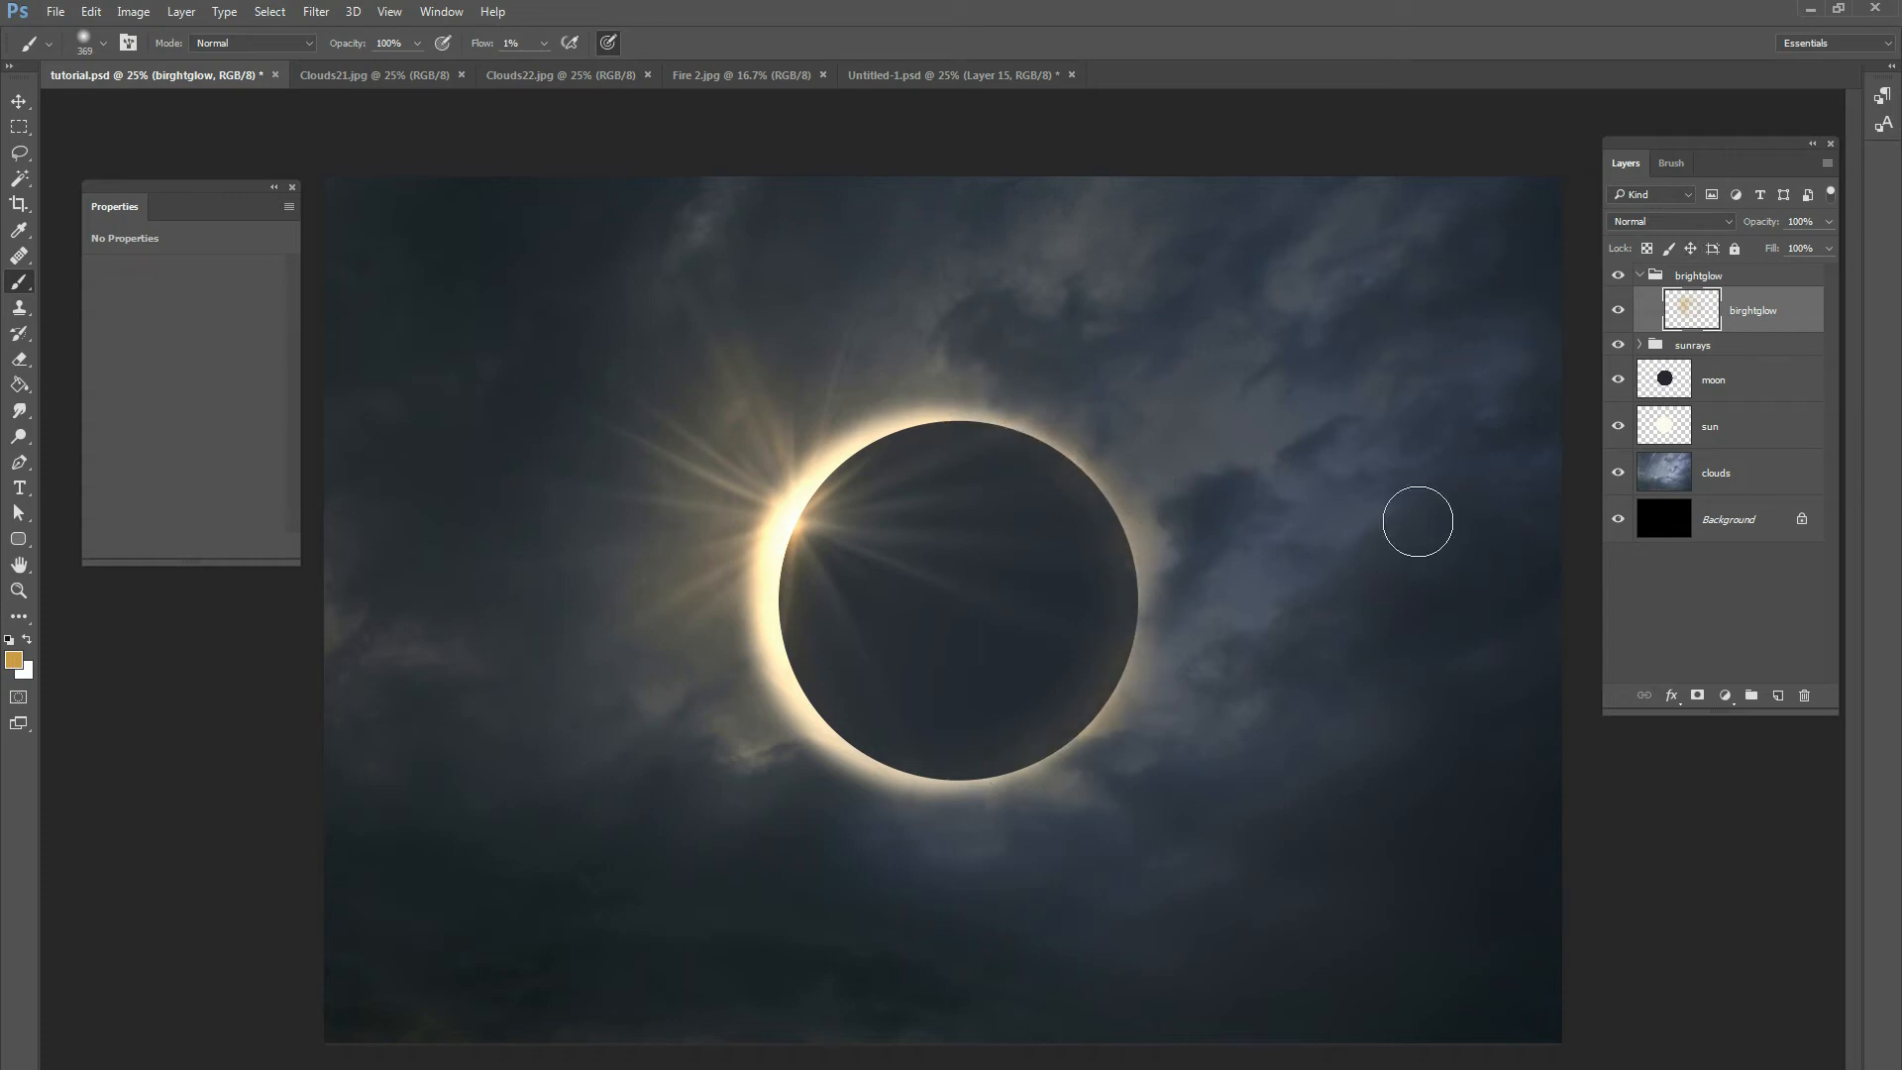
Mask the birghtglow layer with black strokes along the moon's lower-right rim, apply the mask, and collapse the brightglow group.
click(1697, 694)
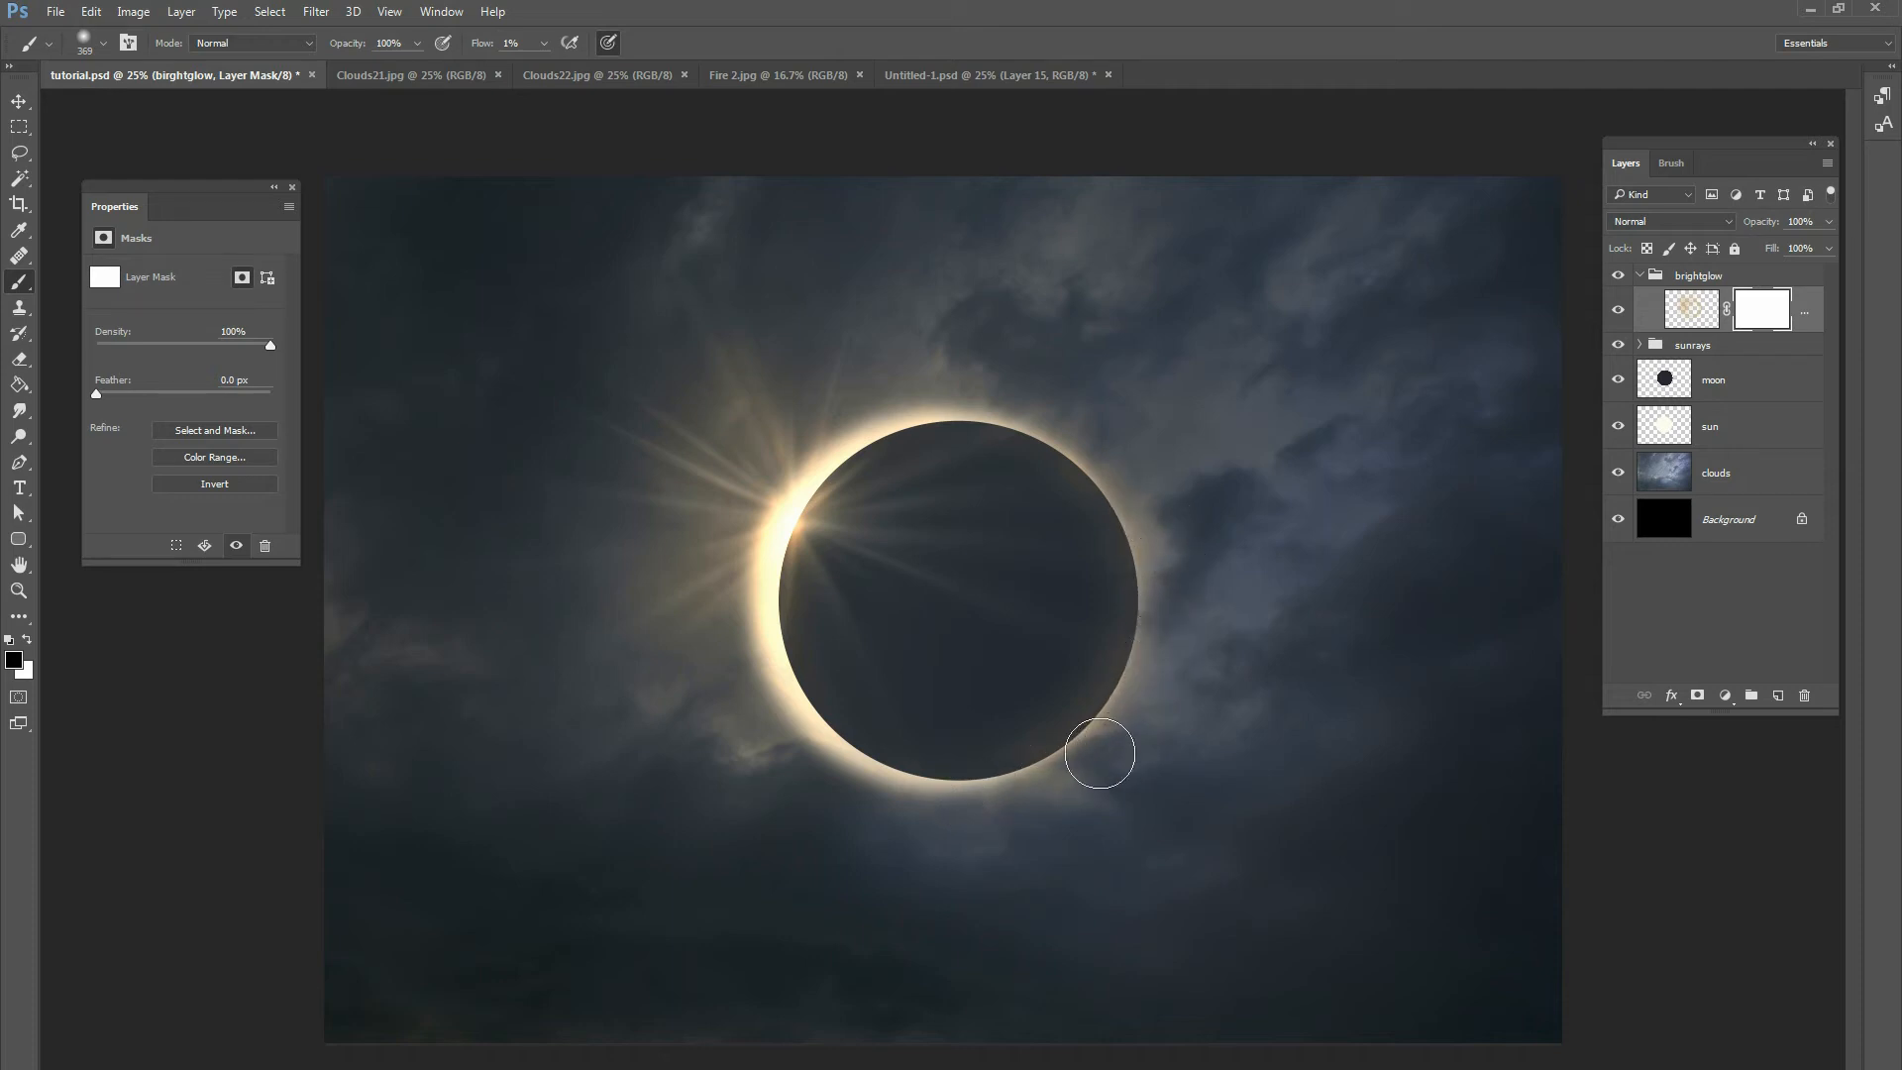
mouse_move(932, 800)
mouse_down()
mouse_move(1139, 713)
mouse_move(1188, 548)
mouse_move(1075, 519)
mouse_up()
mouse_move(947, 823)
mouse_down()
mouse_move(1092, 772)
mouse_move(888, 809)
mouse_move(1054, 788)
mouse_move(1136, 735)
mouse_move(1161, 620)
mouse_up()
right_click(1780, 313)
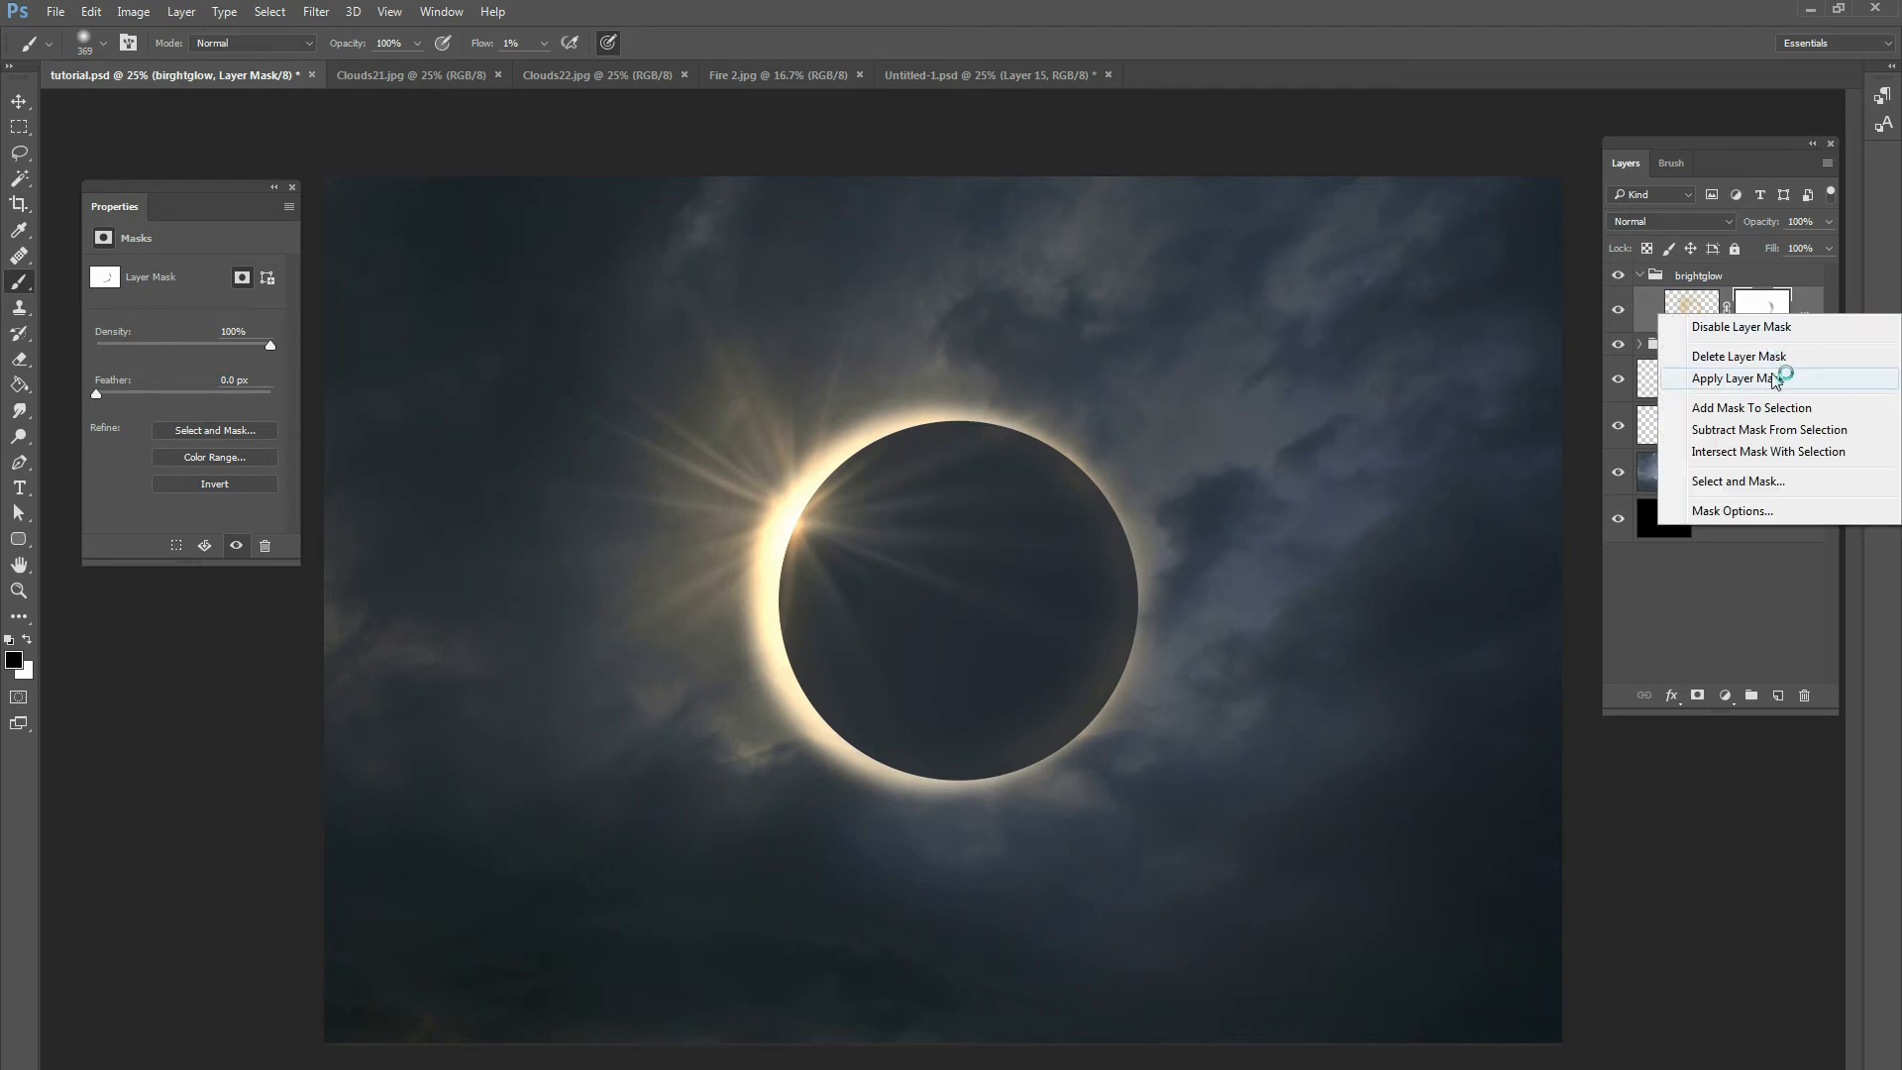
click(1674, 373)
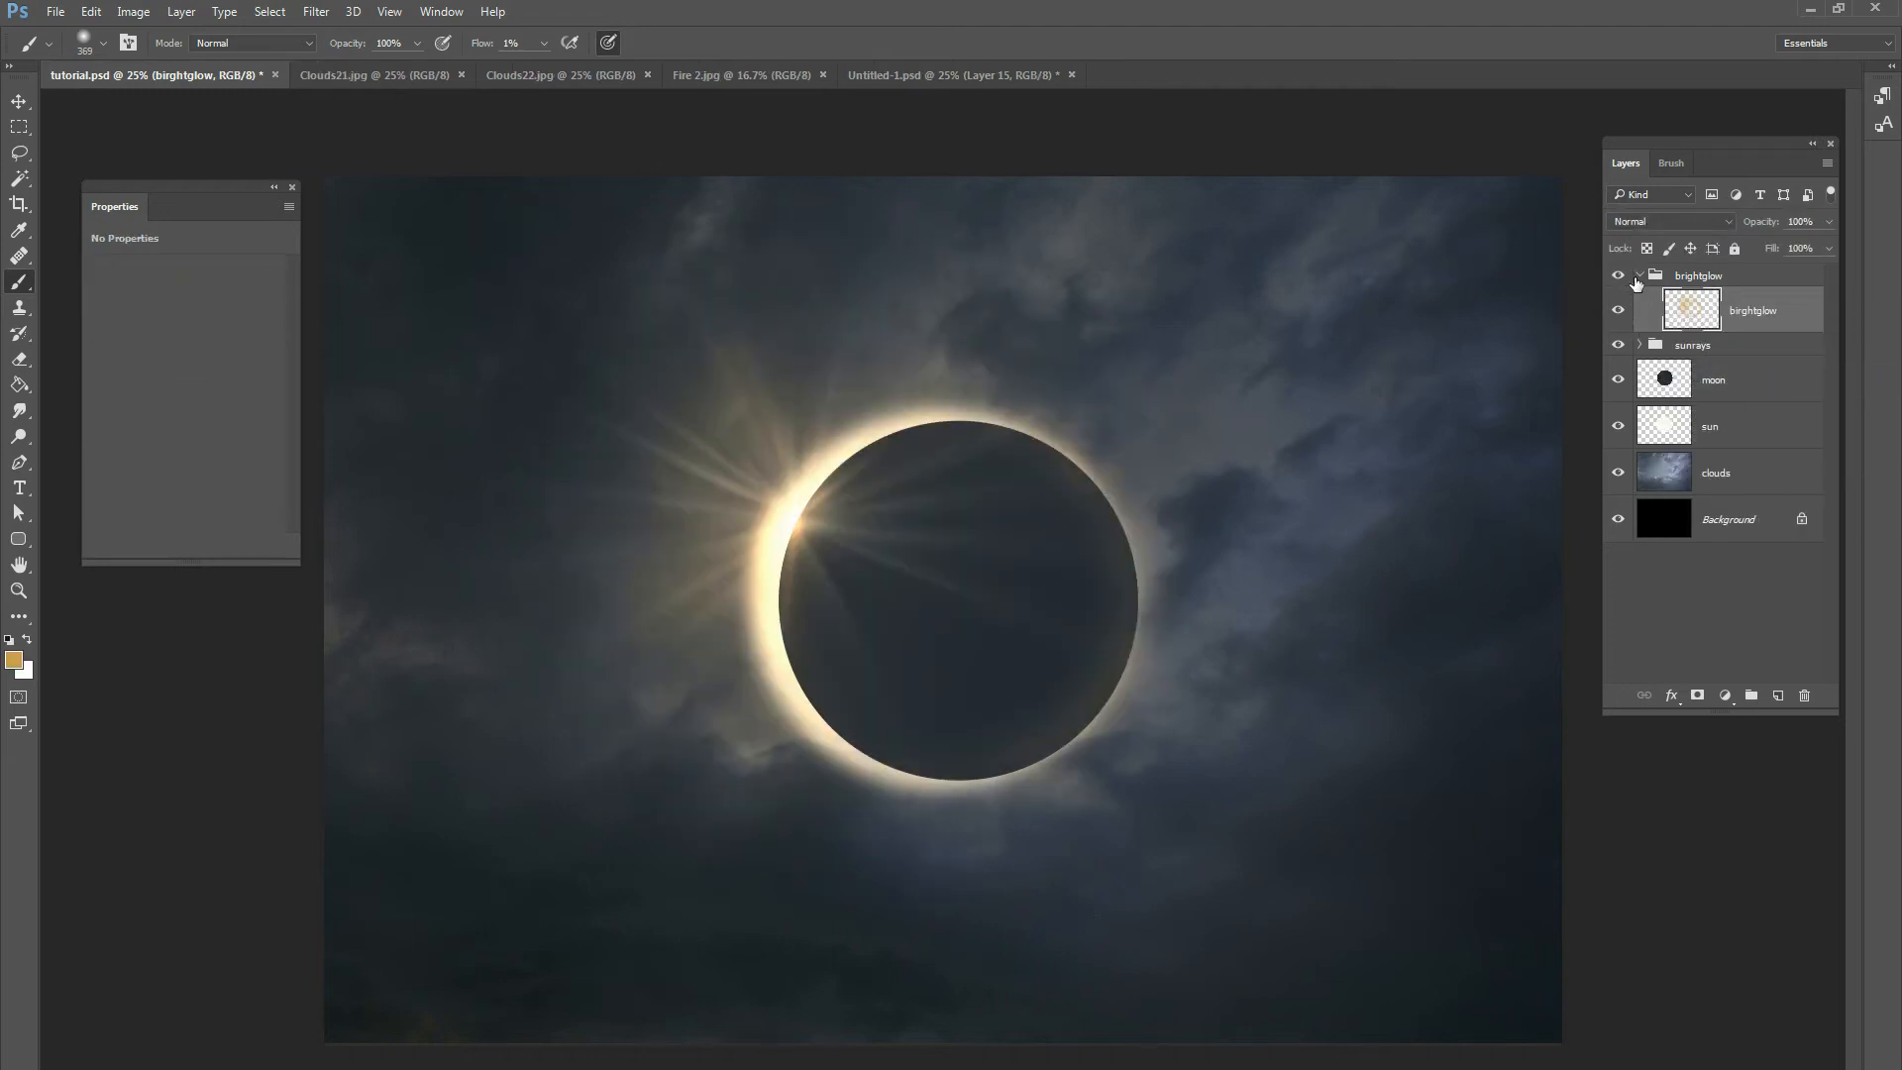
click(1637, 276)
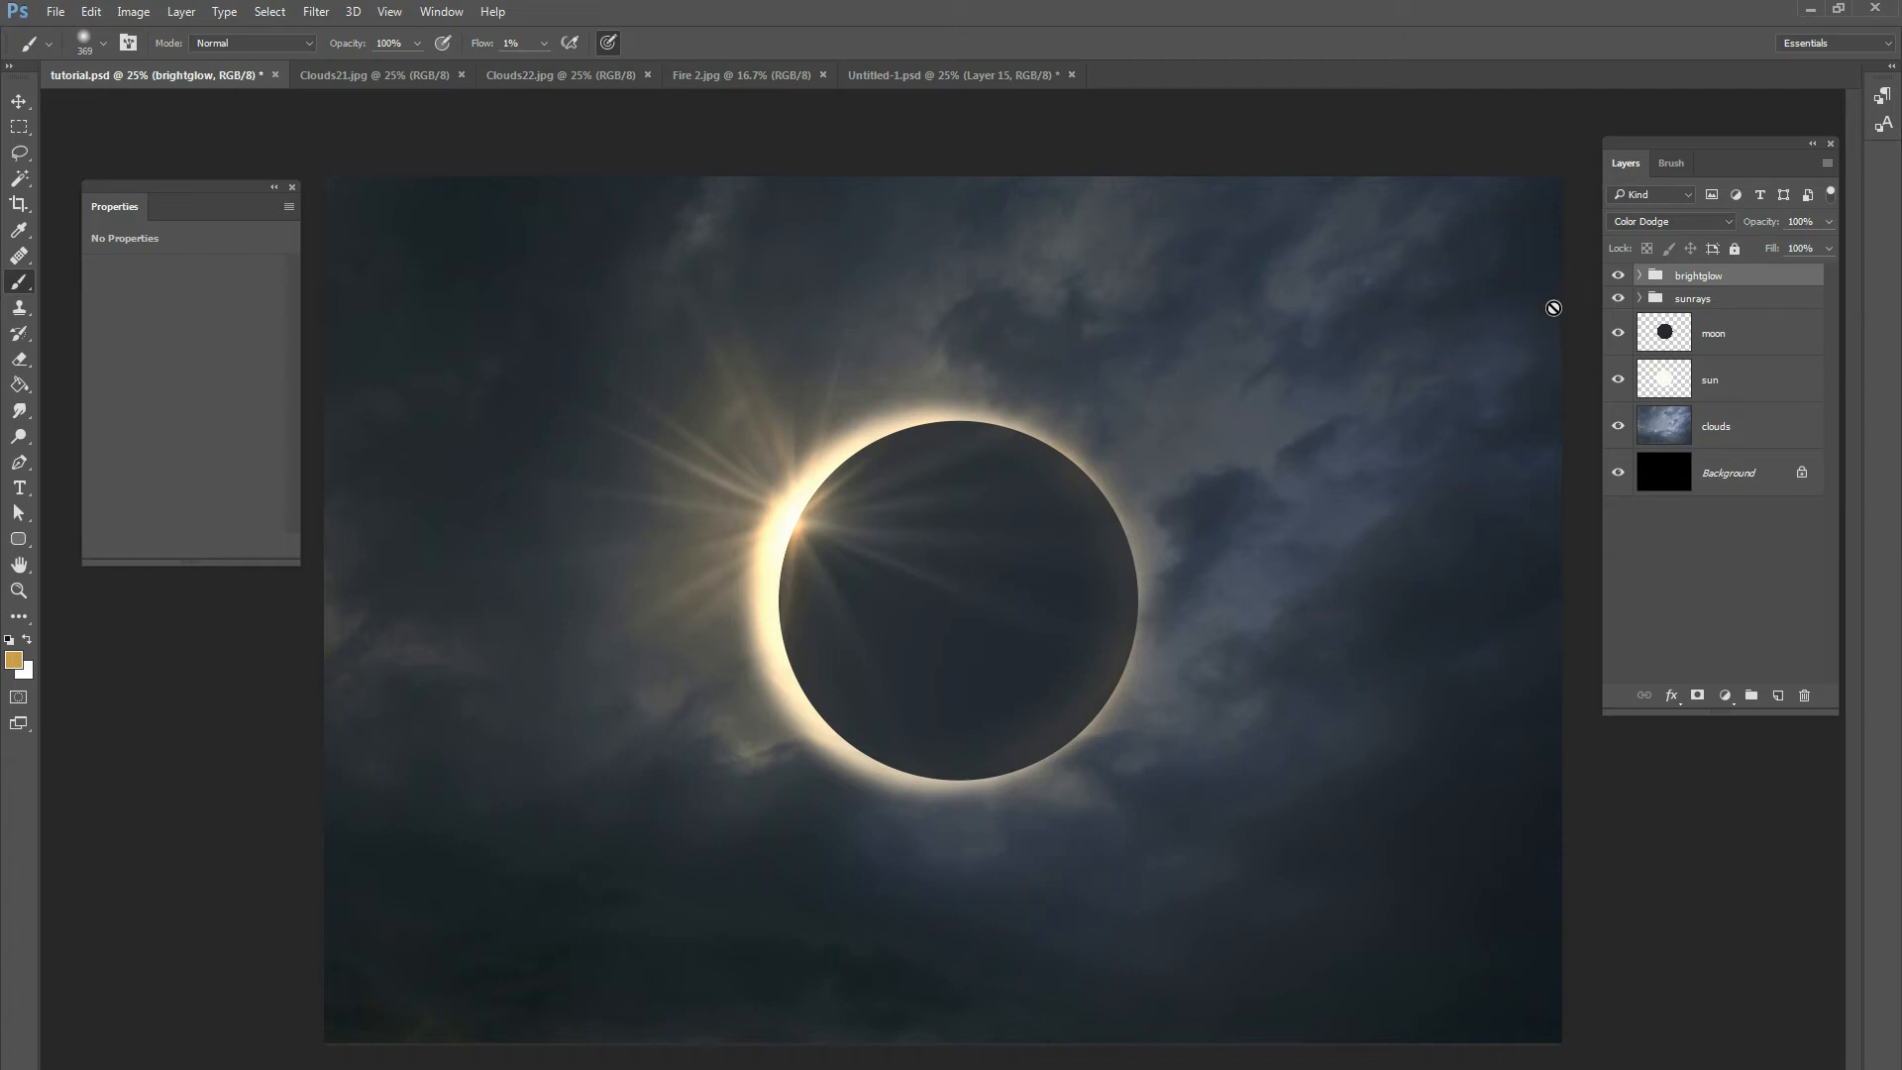
Copy the Clouds21.jpg image into tutorial.psd above the brightglow group and set its blend mode to Soft Light.
click(401, 75)
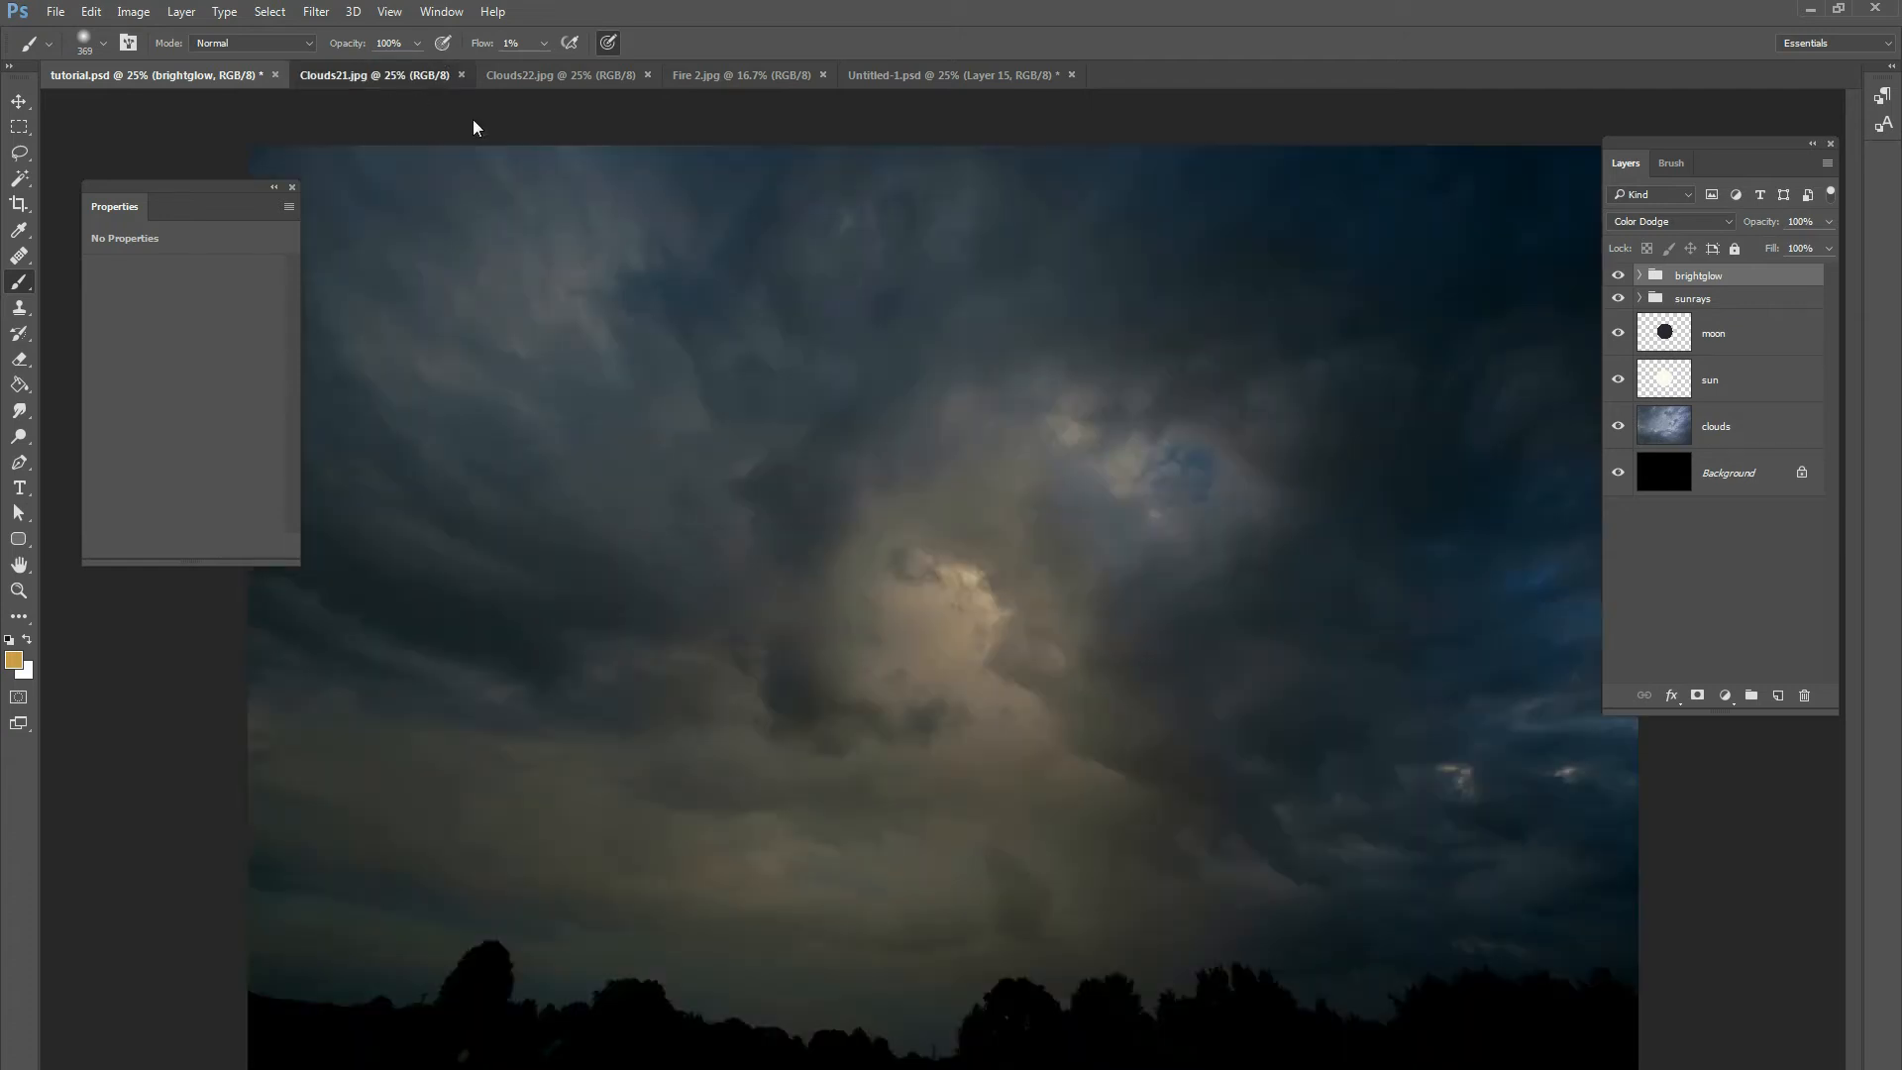
key(v)
drag(210, 178, 1044, 541)
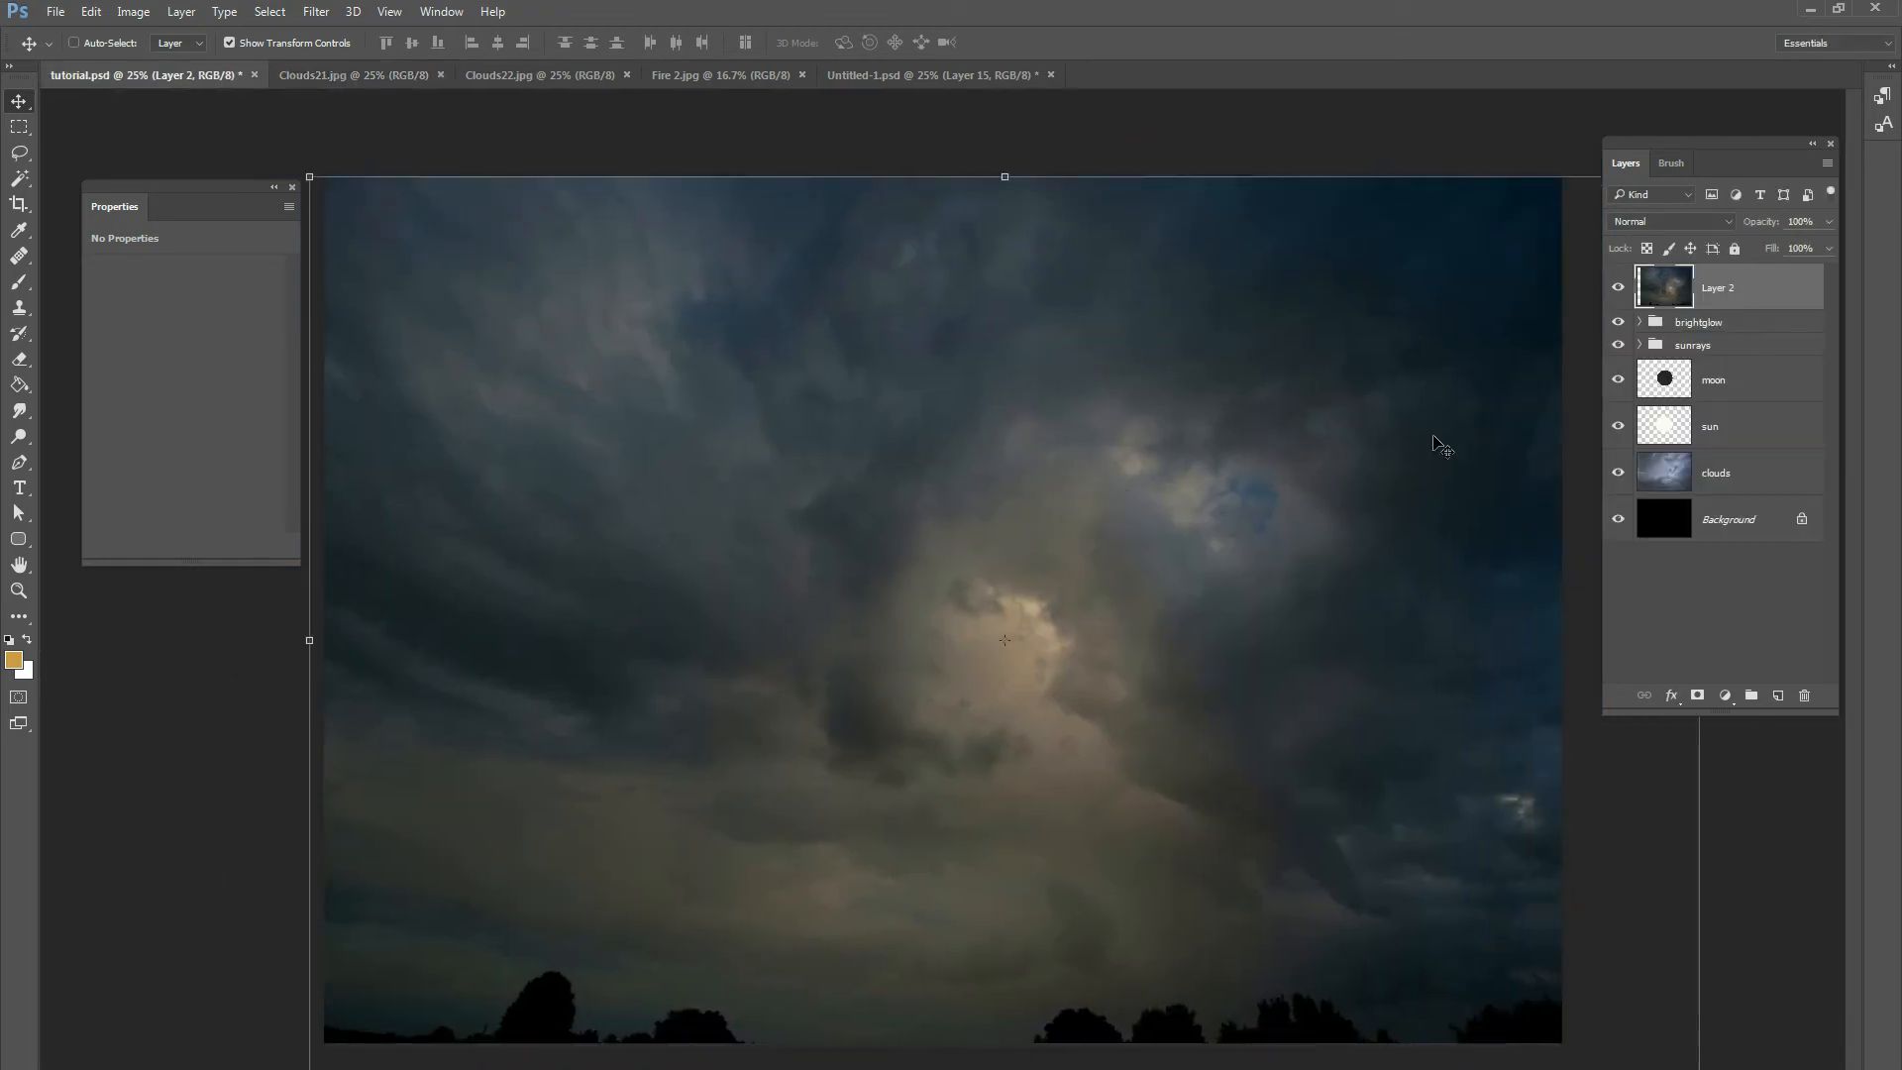
click(1676, 224)
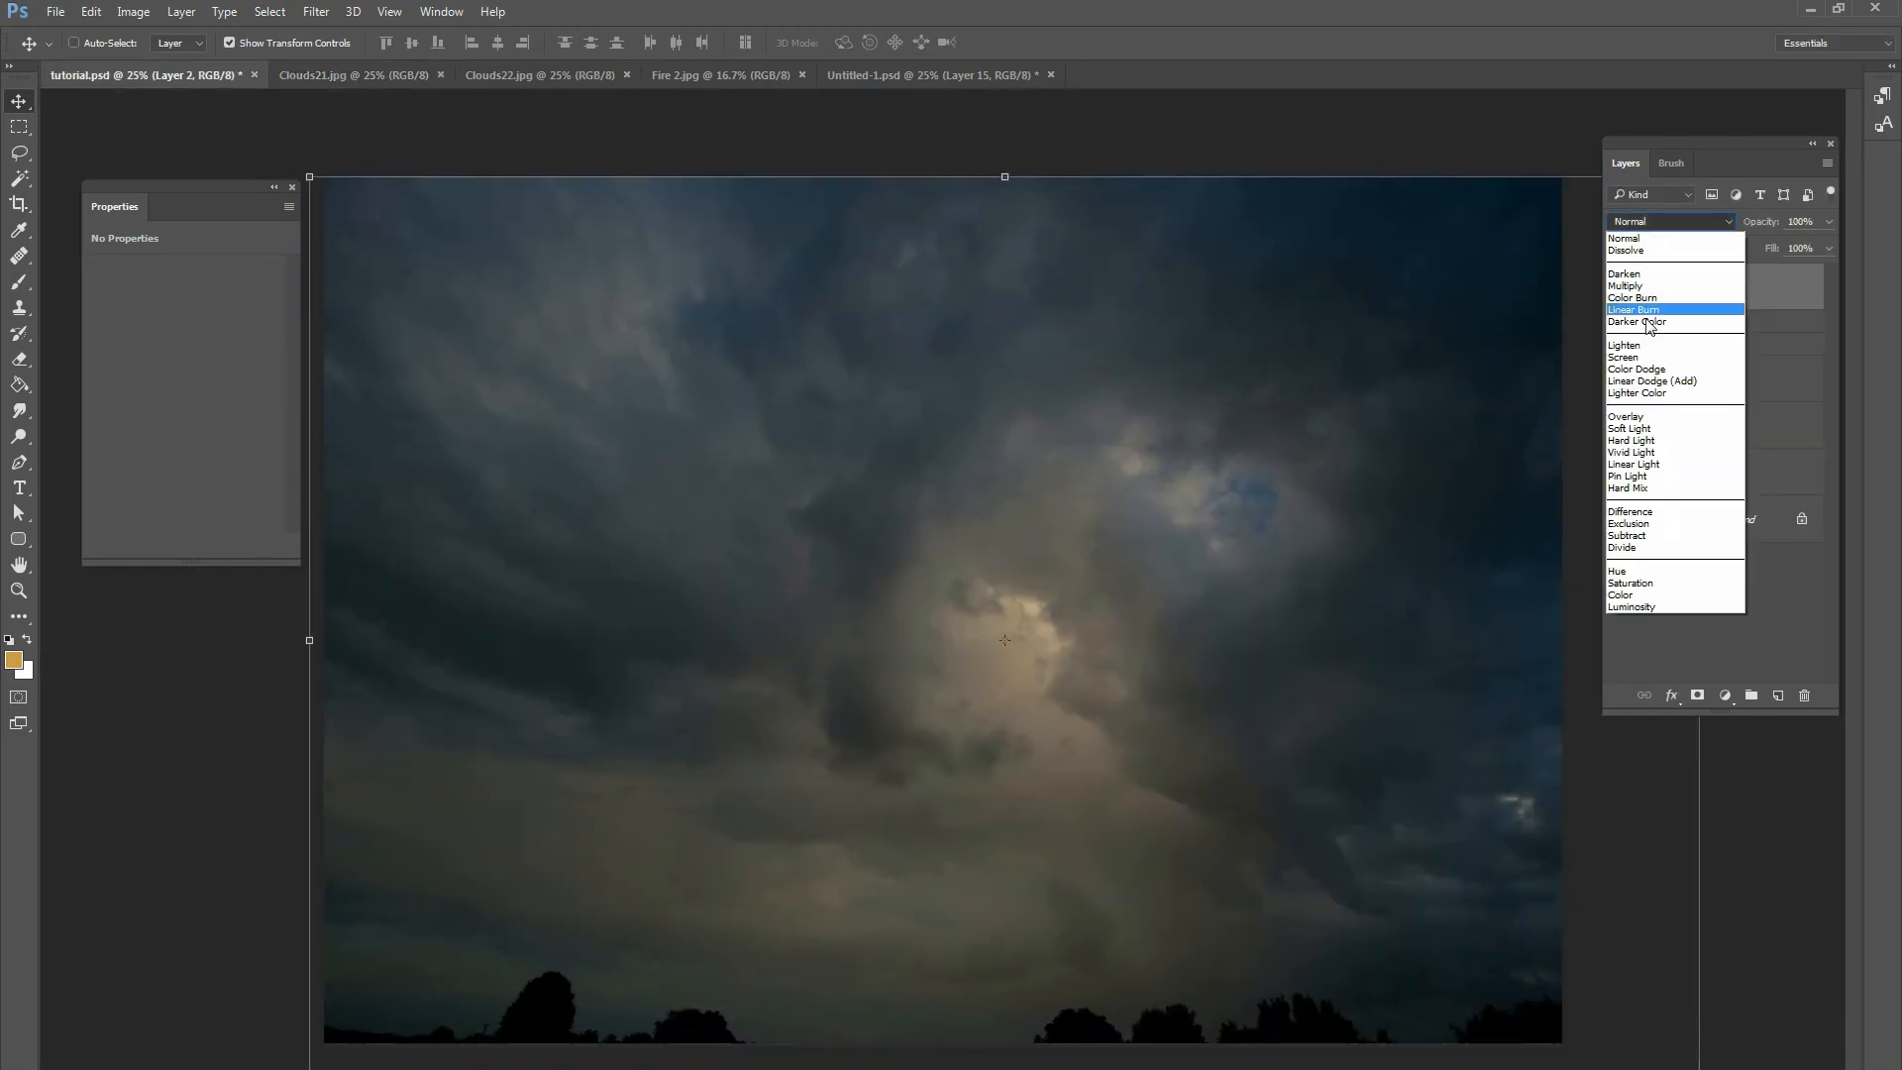
click(1625, 428)
Scale Layer 2 up proportionally to about 119.93% and position it so its clouds cover the whole canvas.
drag(1190, 535, 1179, 560)
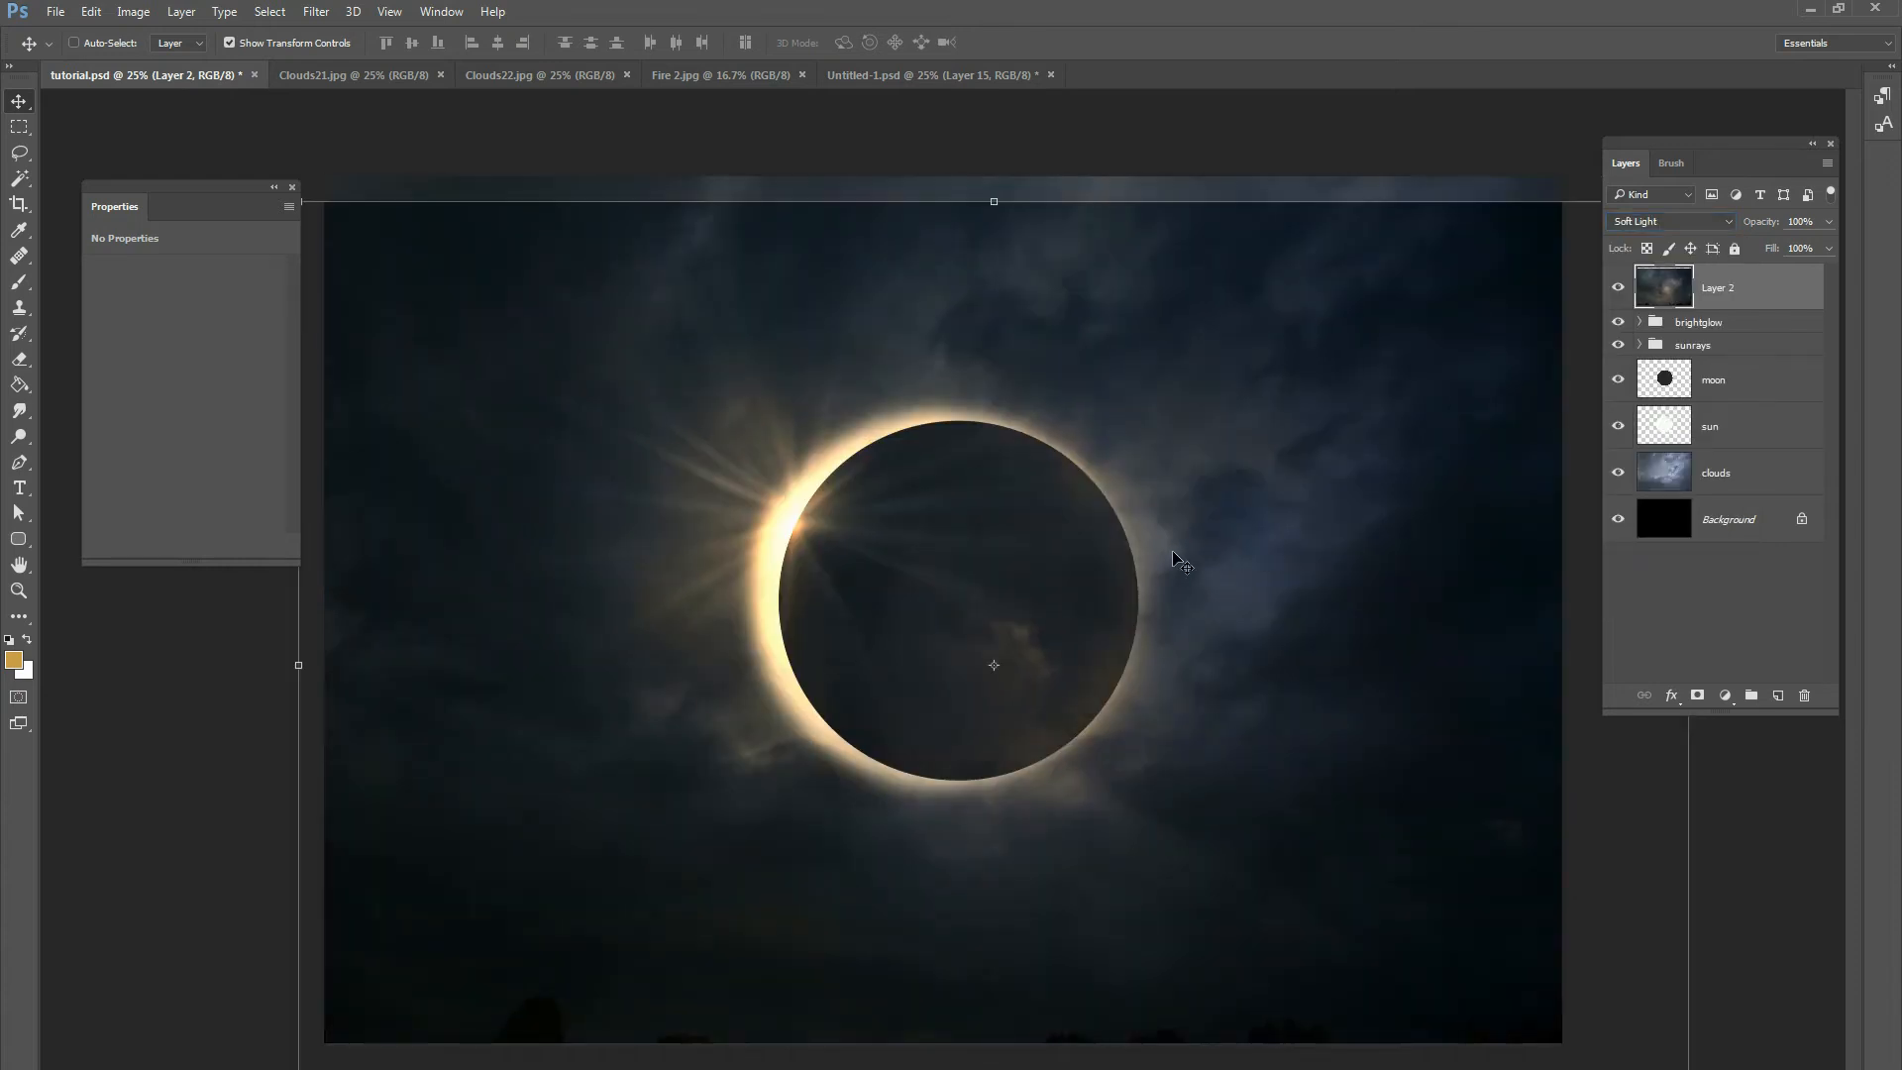
key(ctrl+minus)
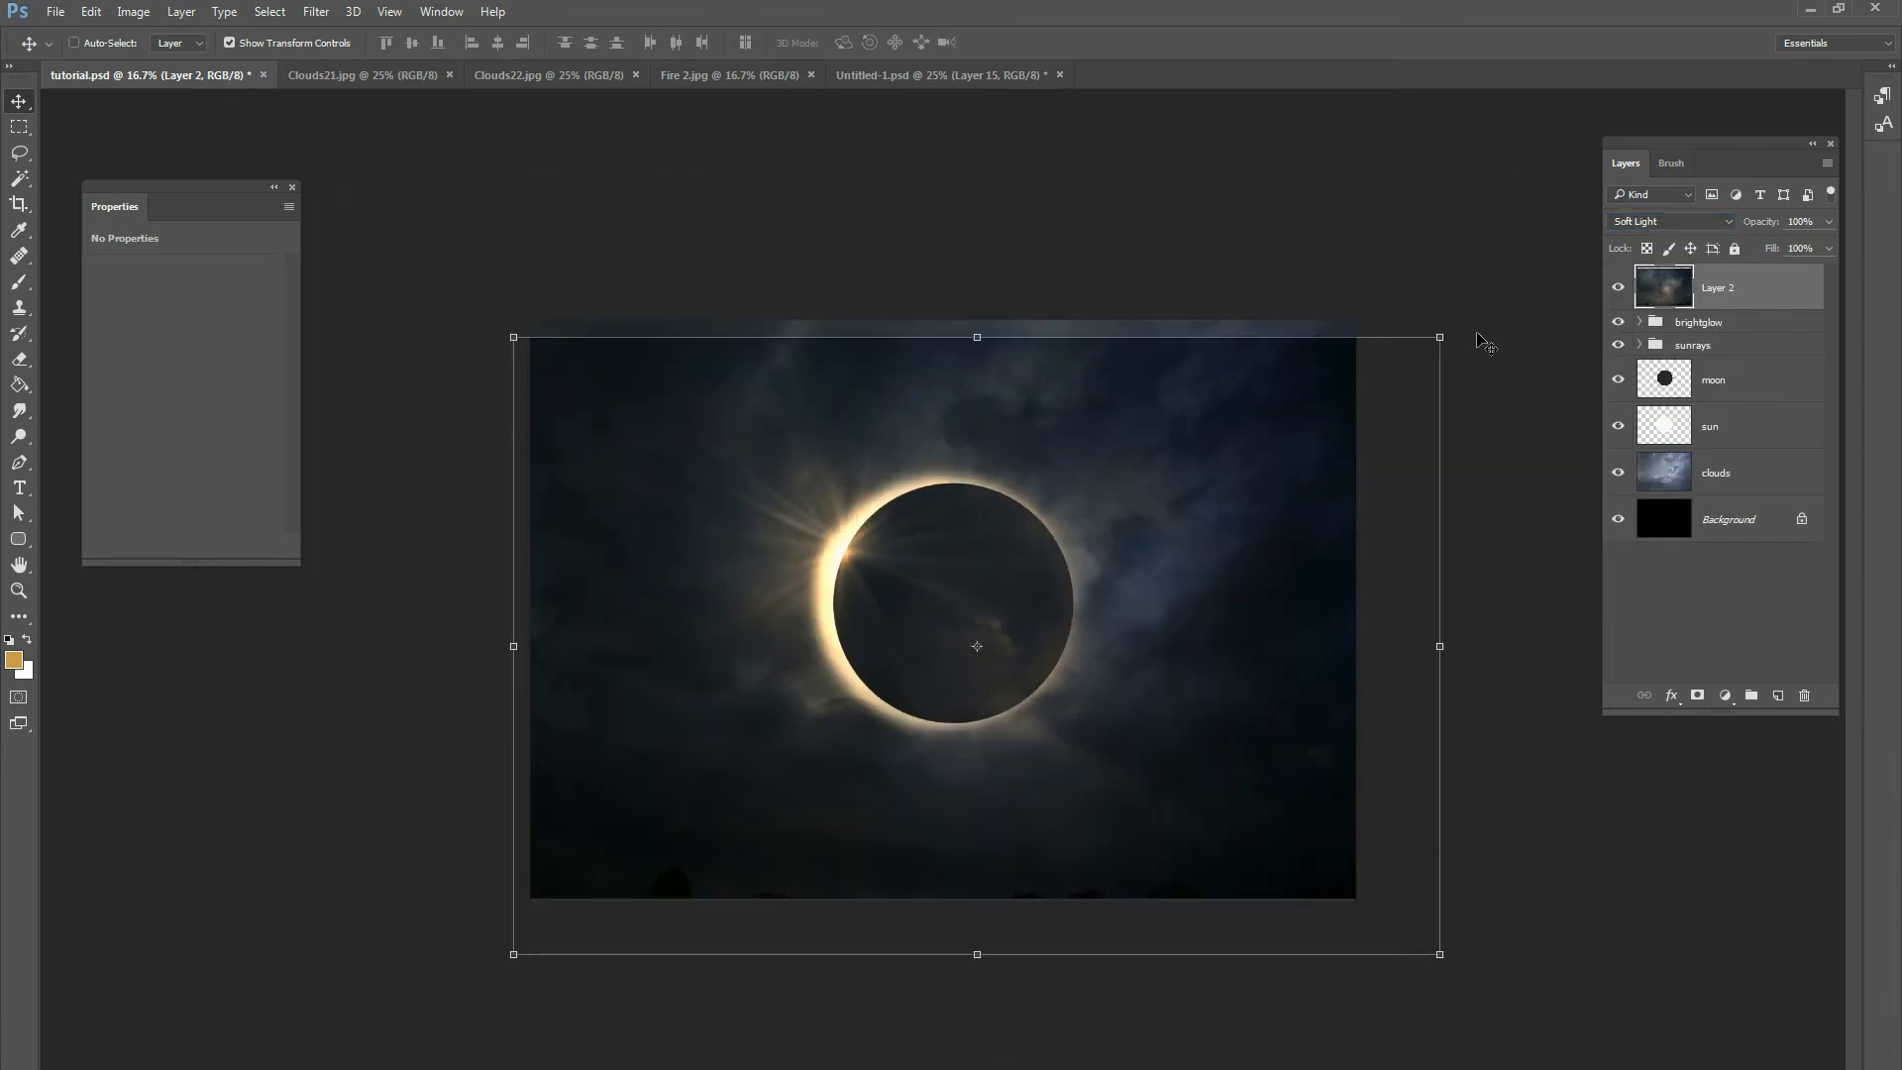
drag(1442, 334, 1625, 213)
drag(1412, 380, 1298, 375)
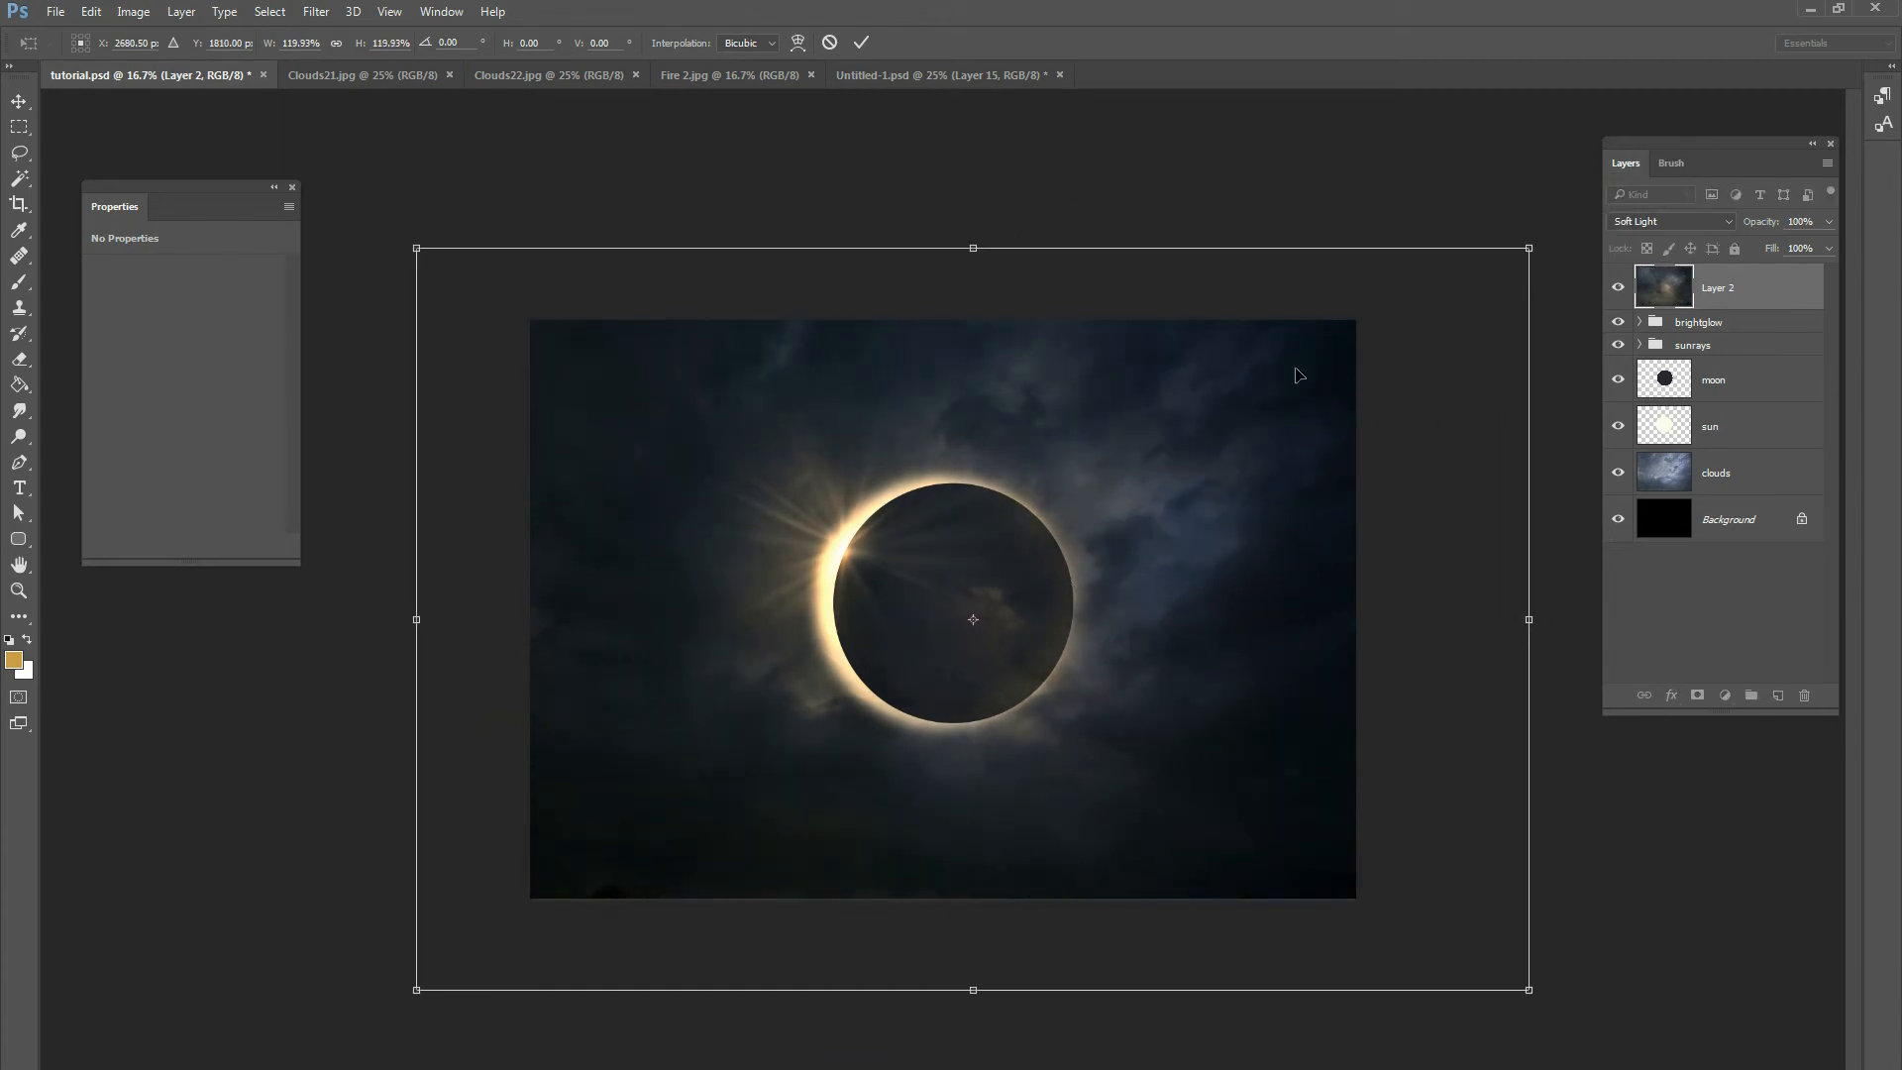
click(861, 43)
key(ctrl+plus)
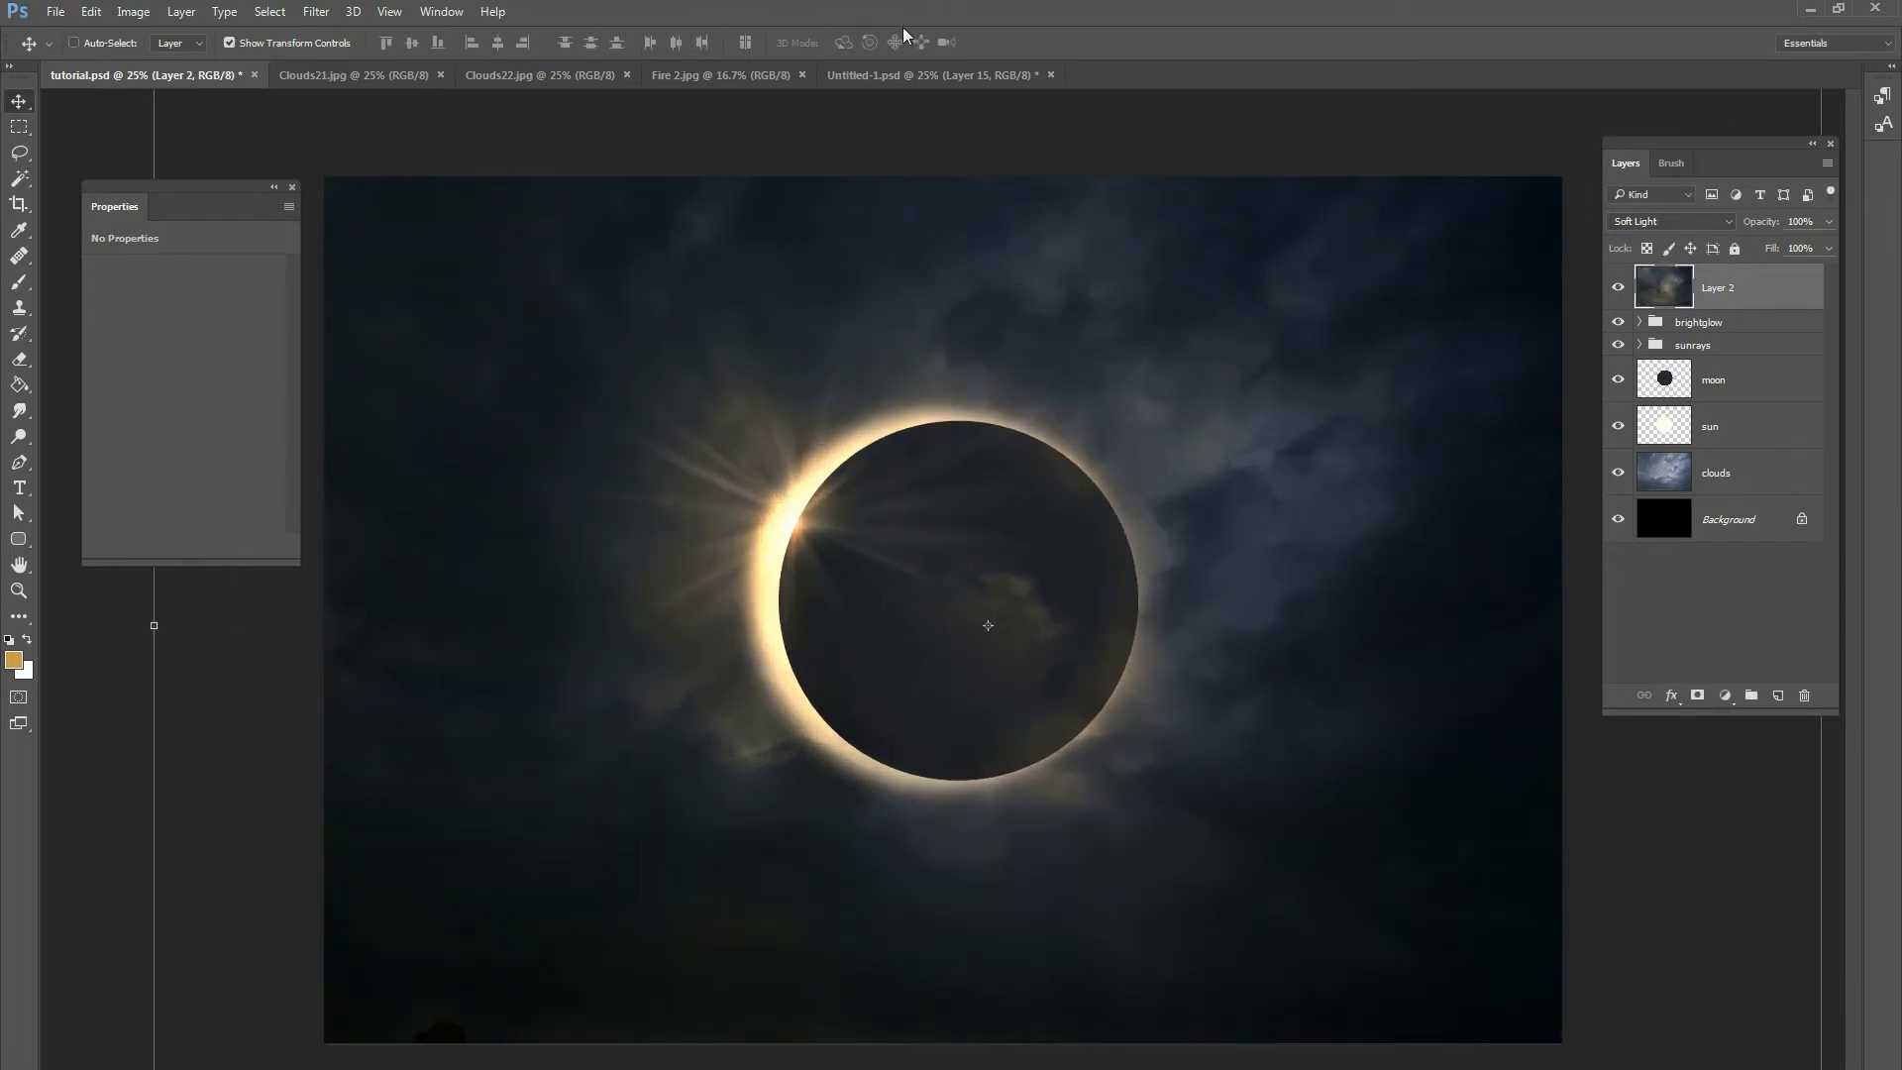
Crop the image to a rectangular selection around the whole canvas, and clear the selection.
key(ctrl+minus)
key(m)
drag(491, 294, 1486, 877)
click(149, 12)
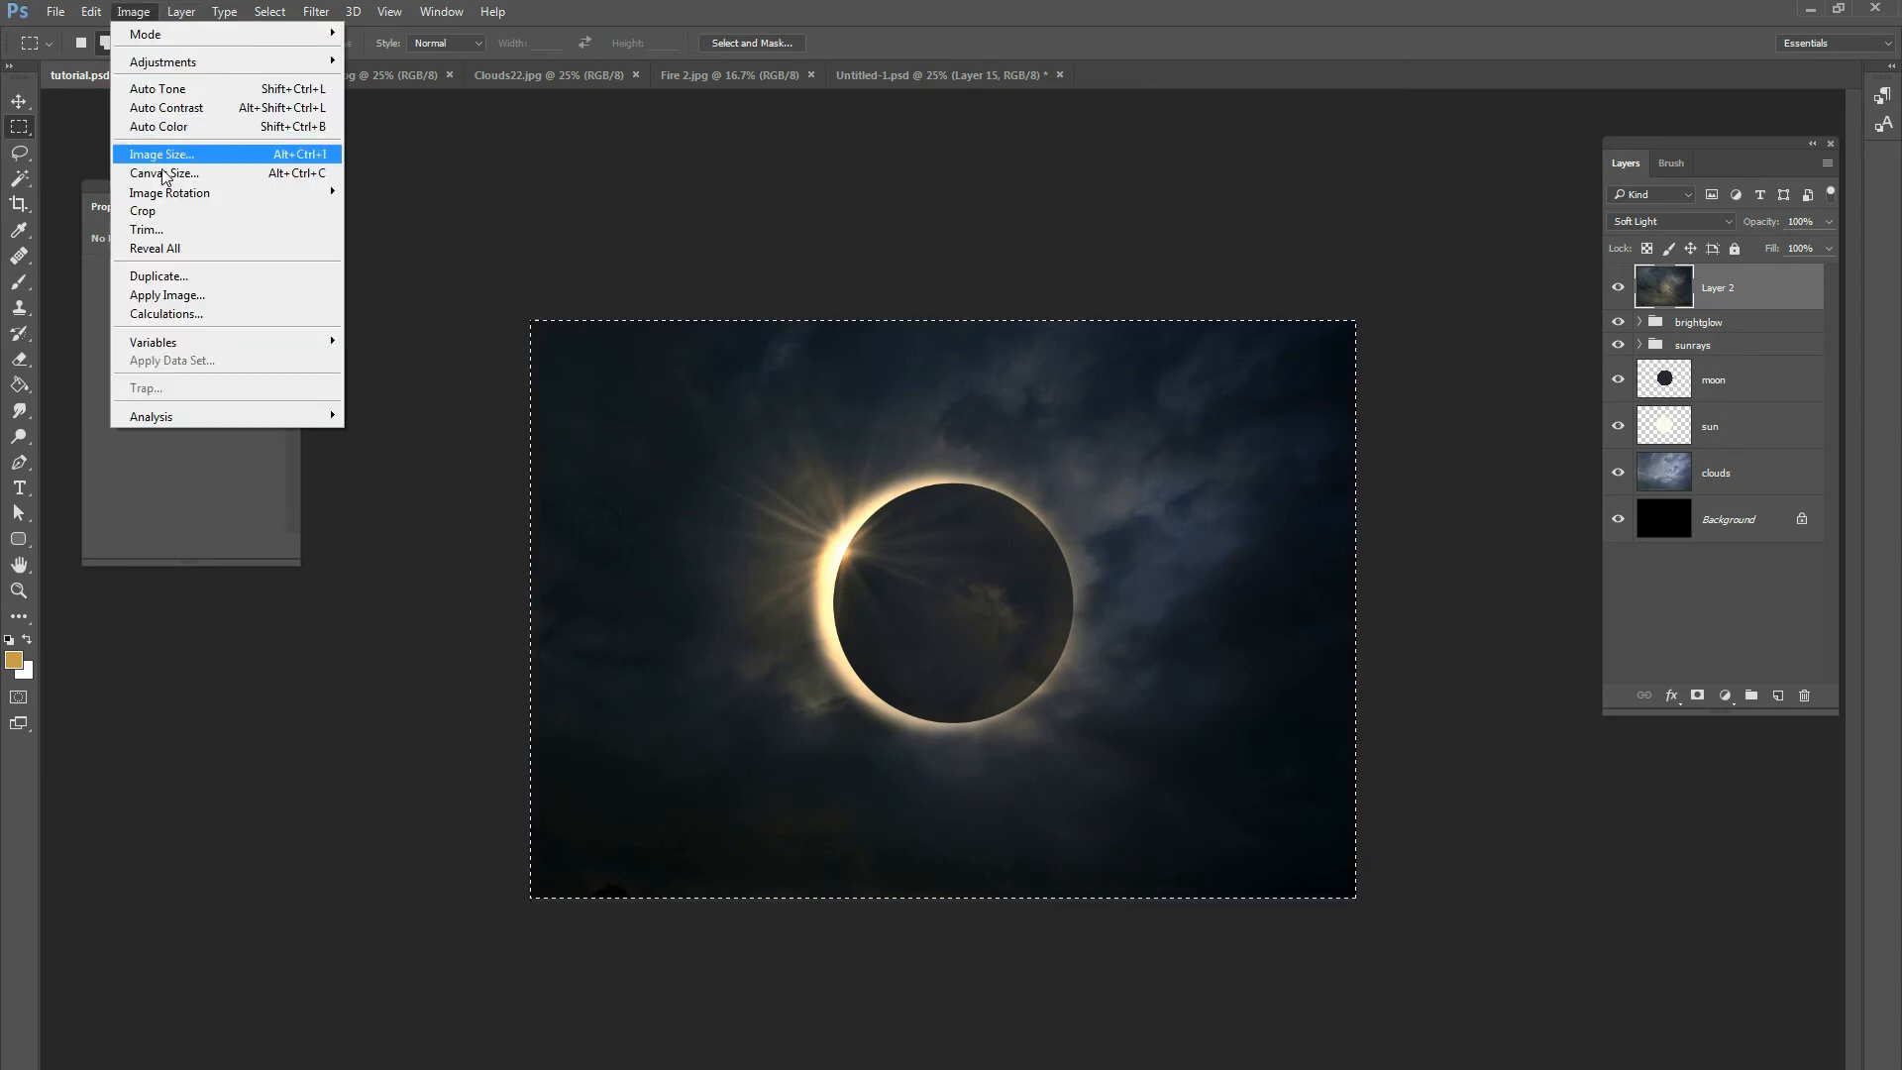
click(148, 12)
click(269, 12)
click(288, 55)
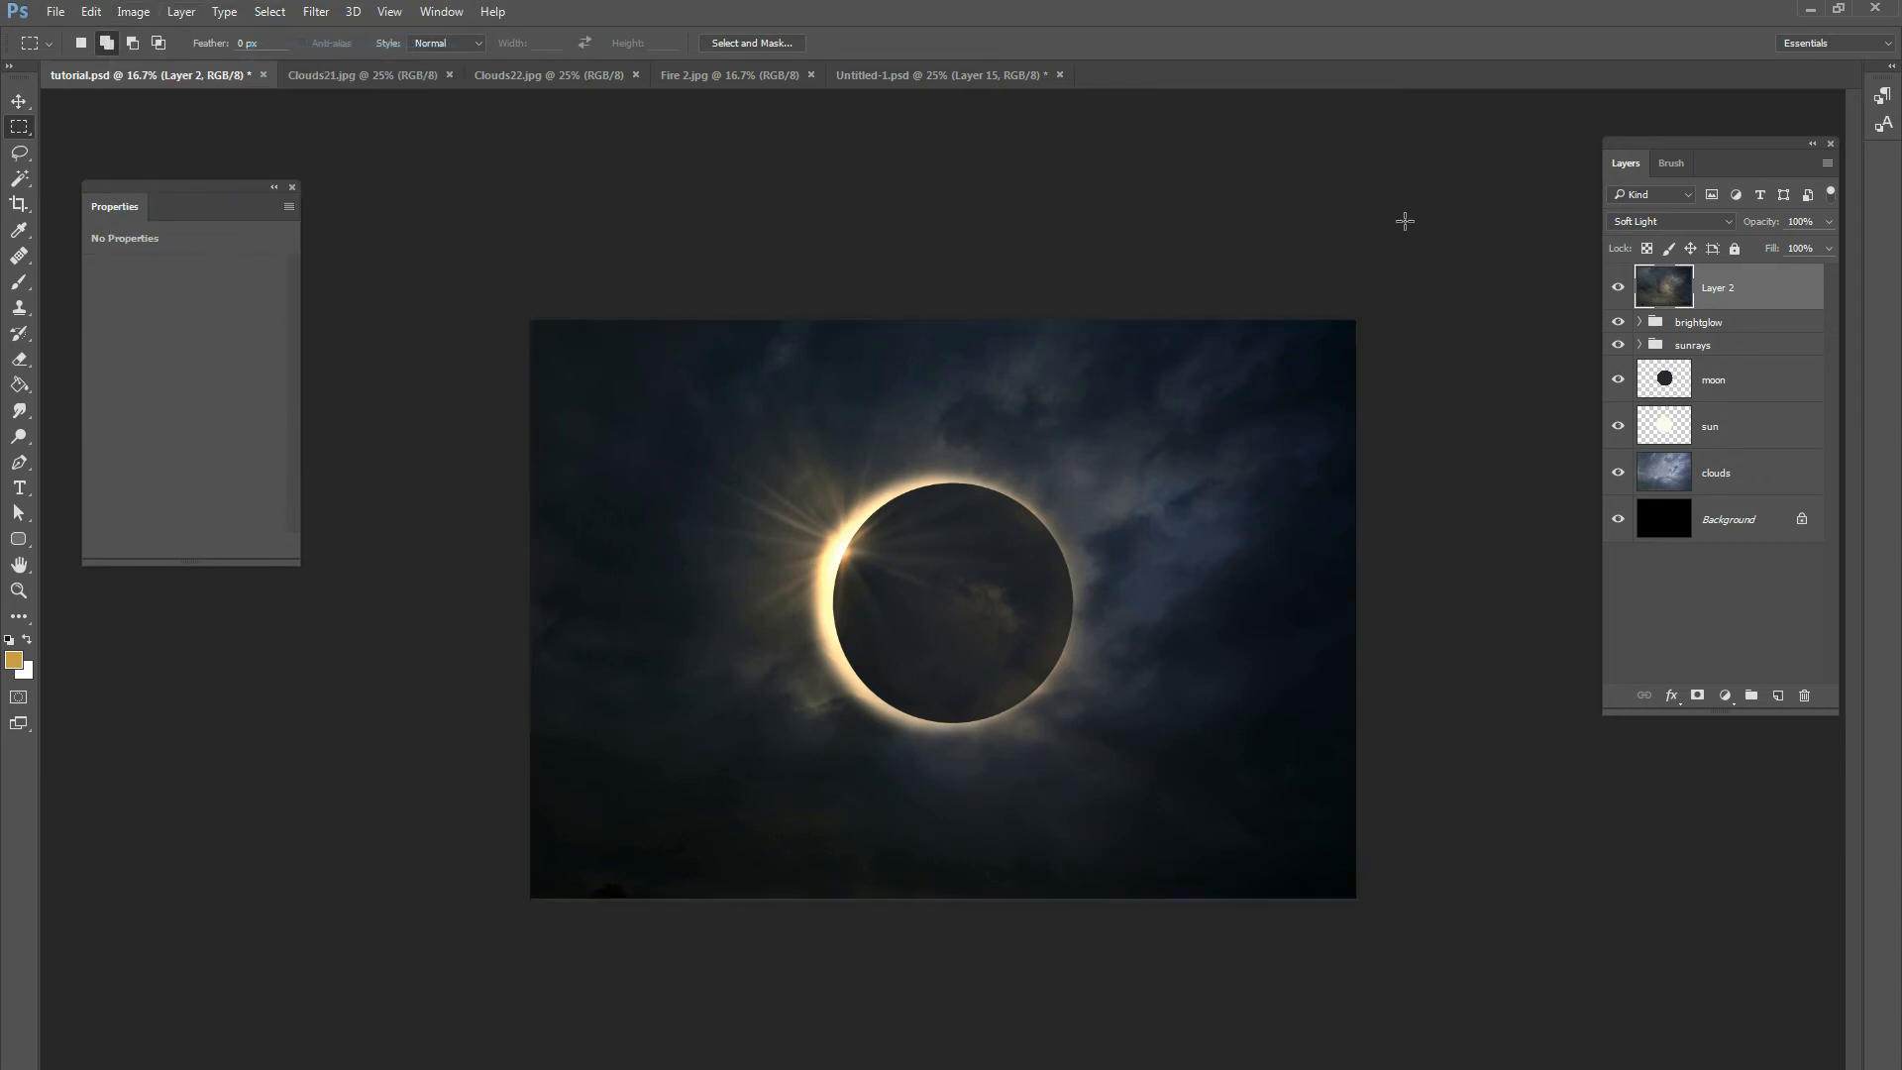
Change the blend mode of Layer 2 to Overlay and move the floating Layers palette closer to the canvas.
click(1673, 222)
click(1673, 222)
click(1677, 222)
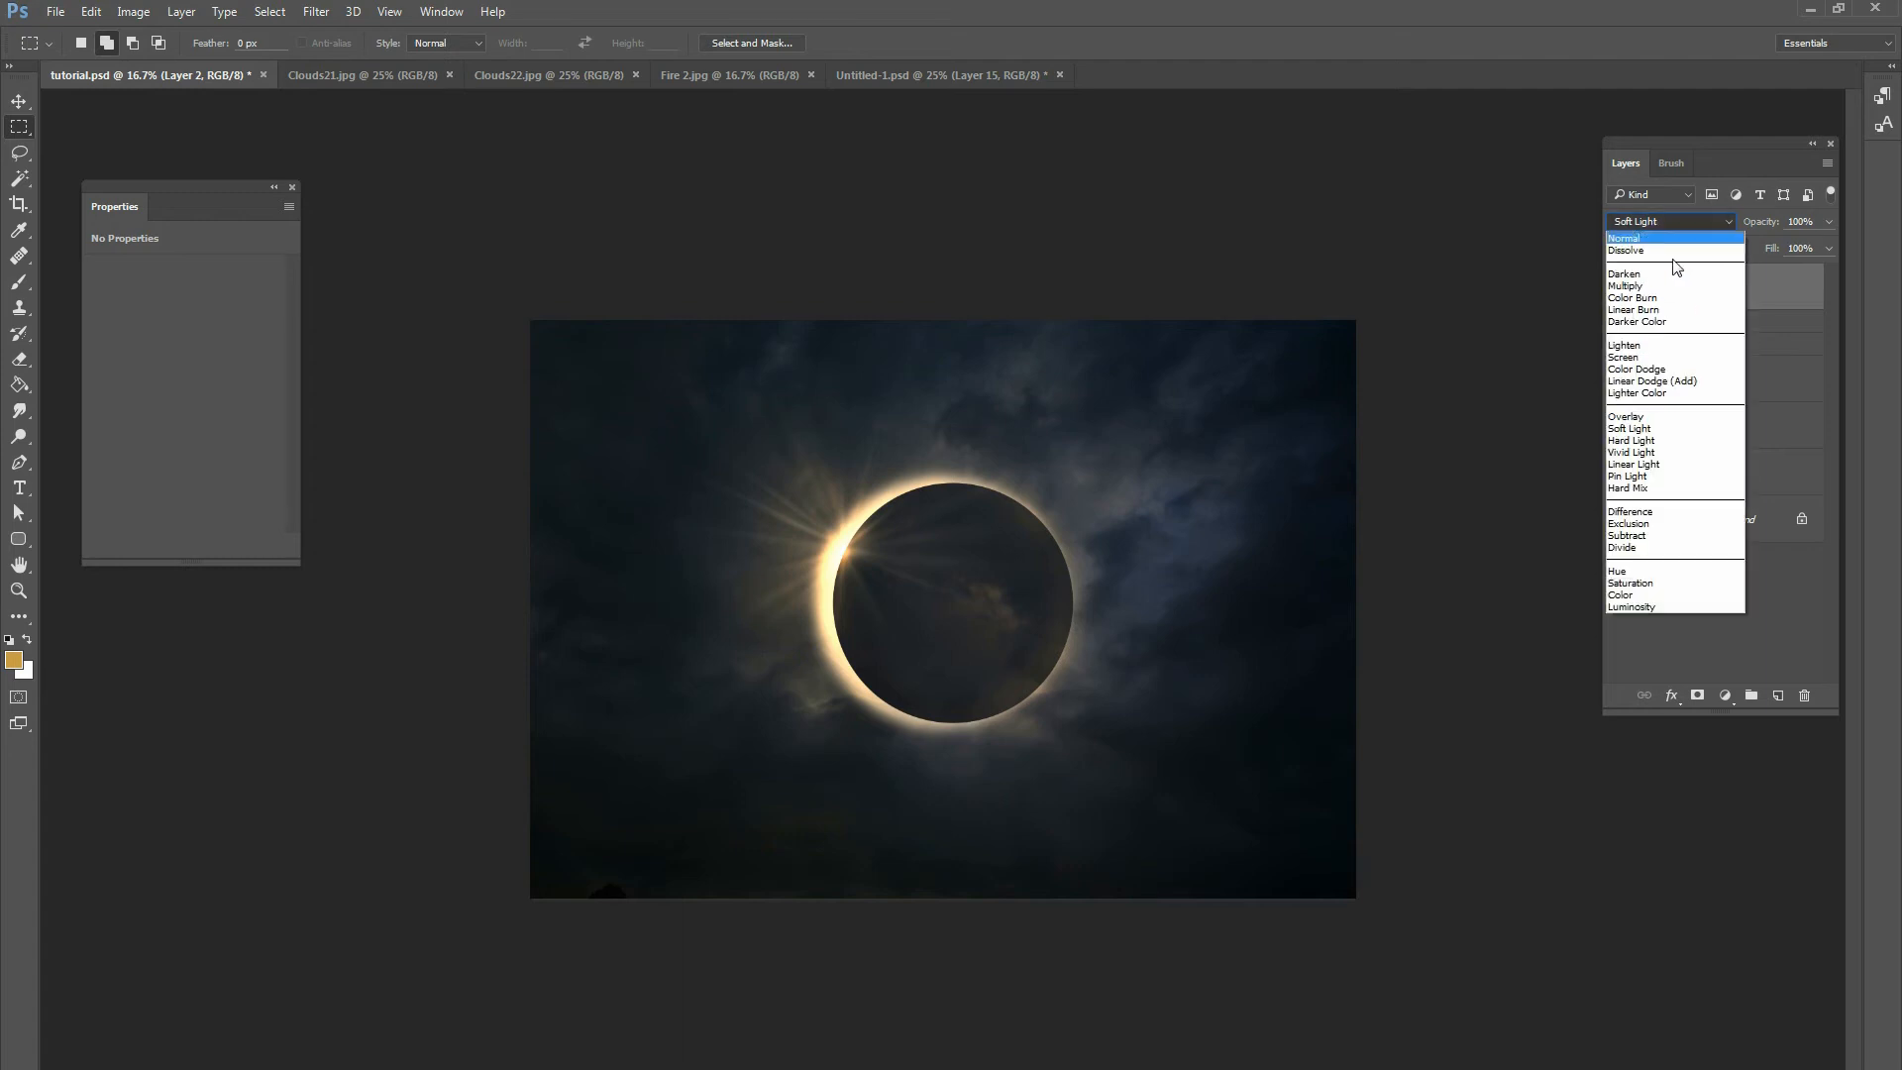
click(1639, 415)
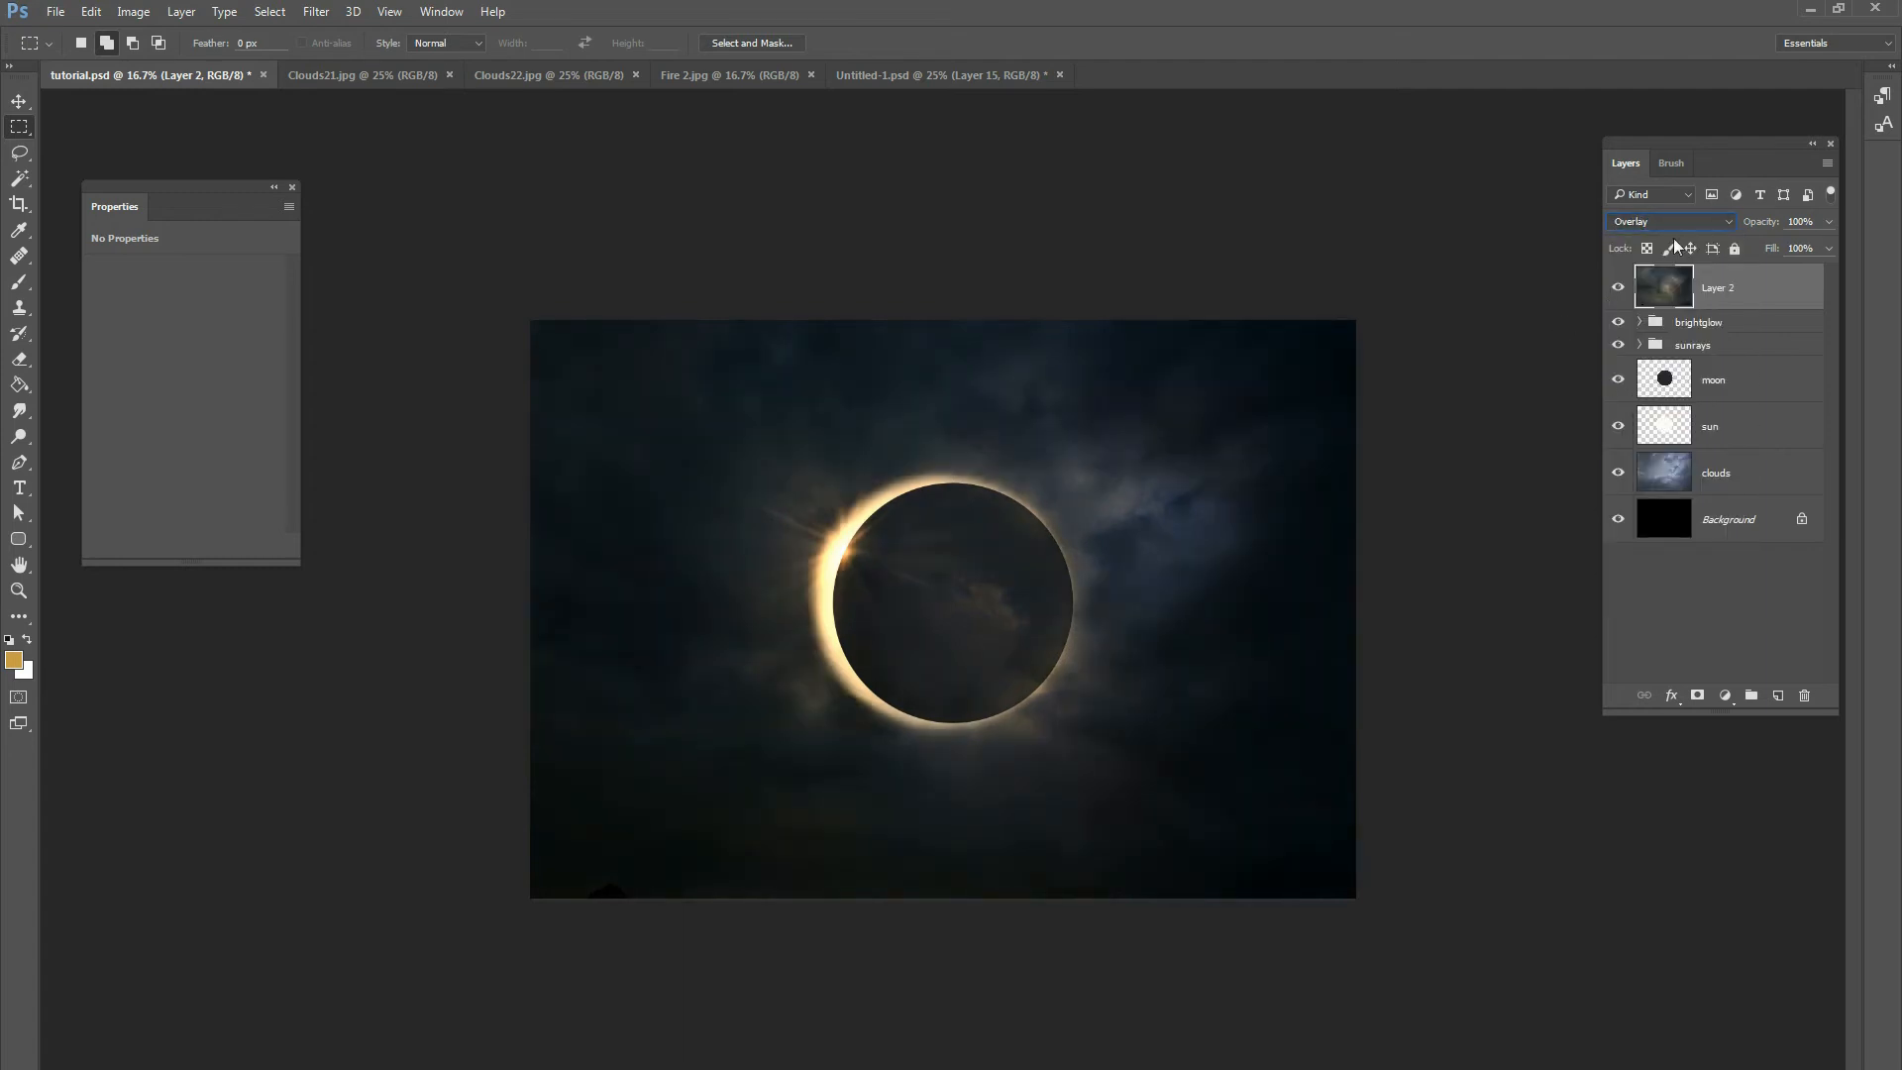
drag(1710, 145, 1560, 177)
Compare the image with Layer 2 hidden and shown, and reduce the layer's opacity to 40%.
click(1467, 320)
click(1467, 320)
click(1678, 255)
drag(1673, 268, 1605, 282)
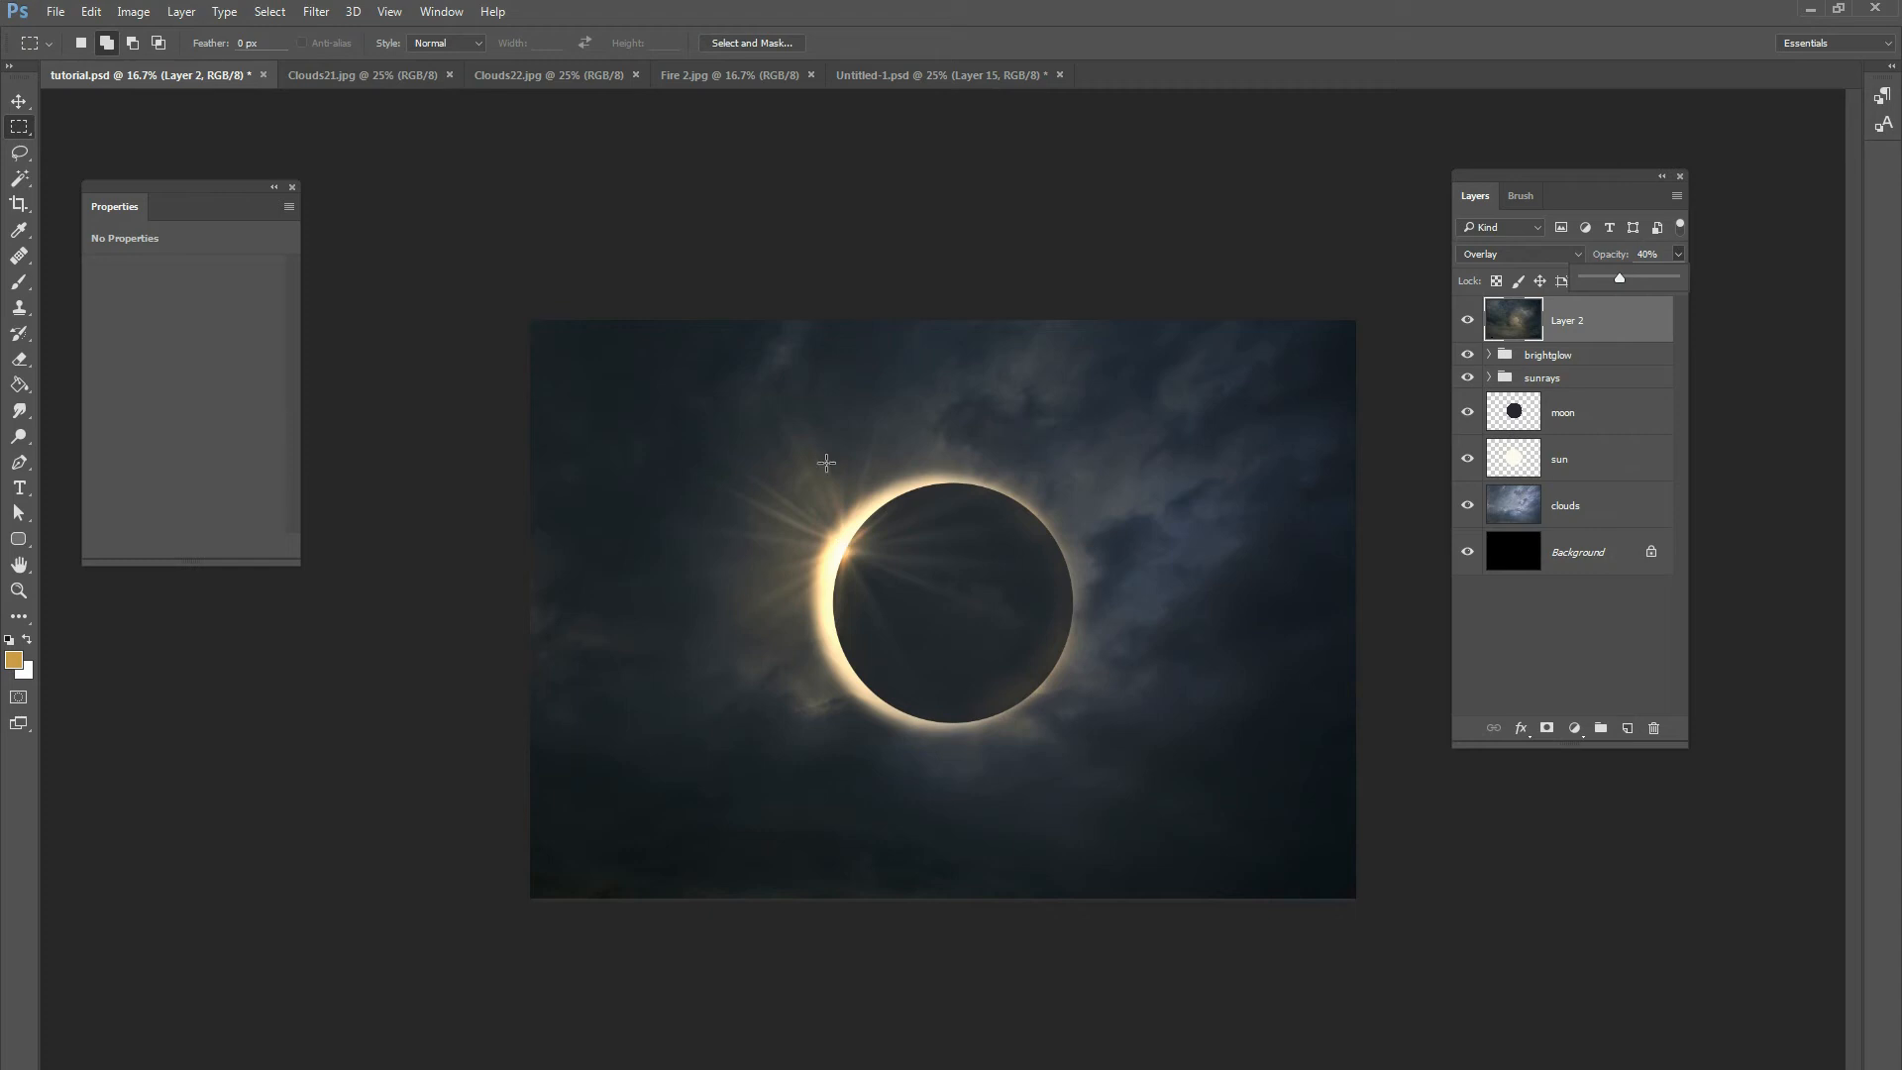
Compare the image with Layer 2 hidden and shown, and rename the layer as clouds.
click(19, 101)
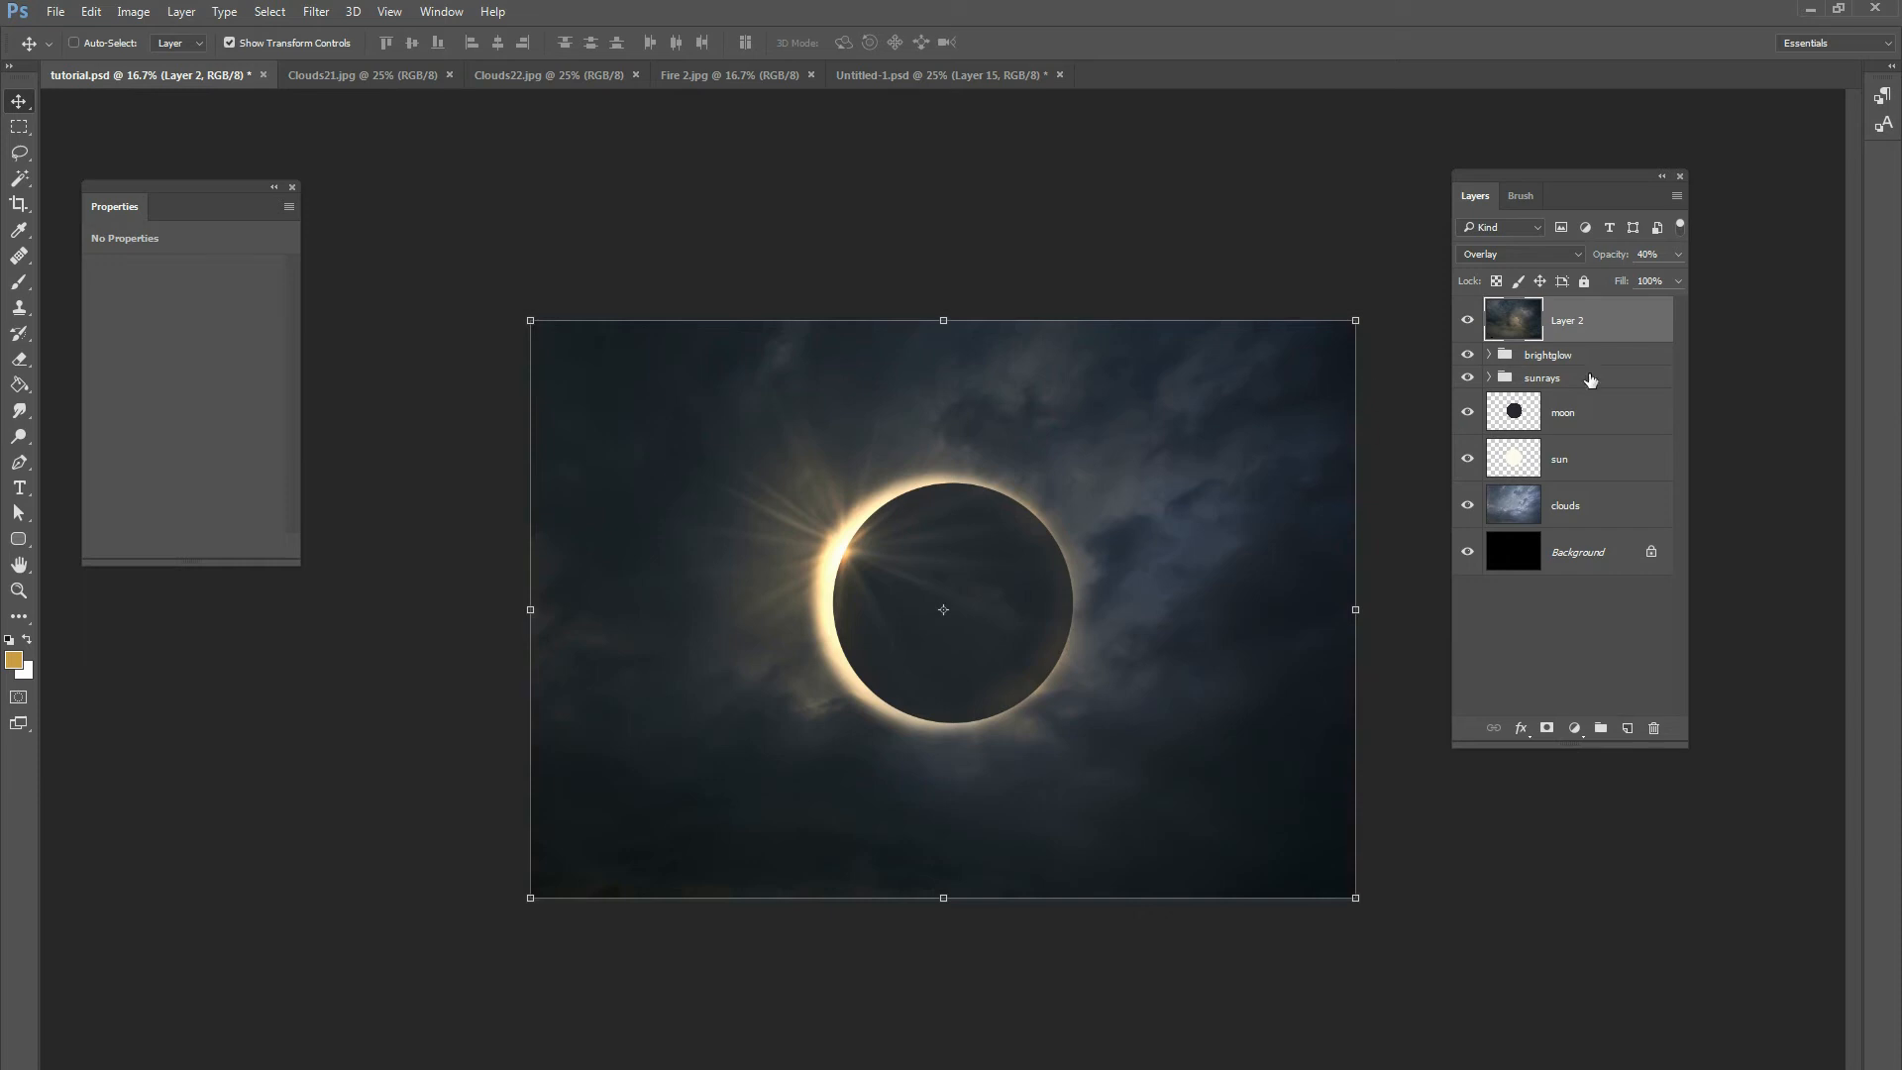
click(1468, 323)
click(1468, 323)
double_click(1573, 322)
text(clouds)
key(Return)
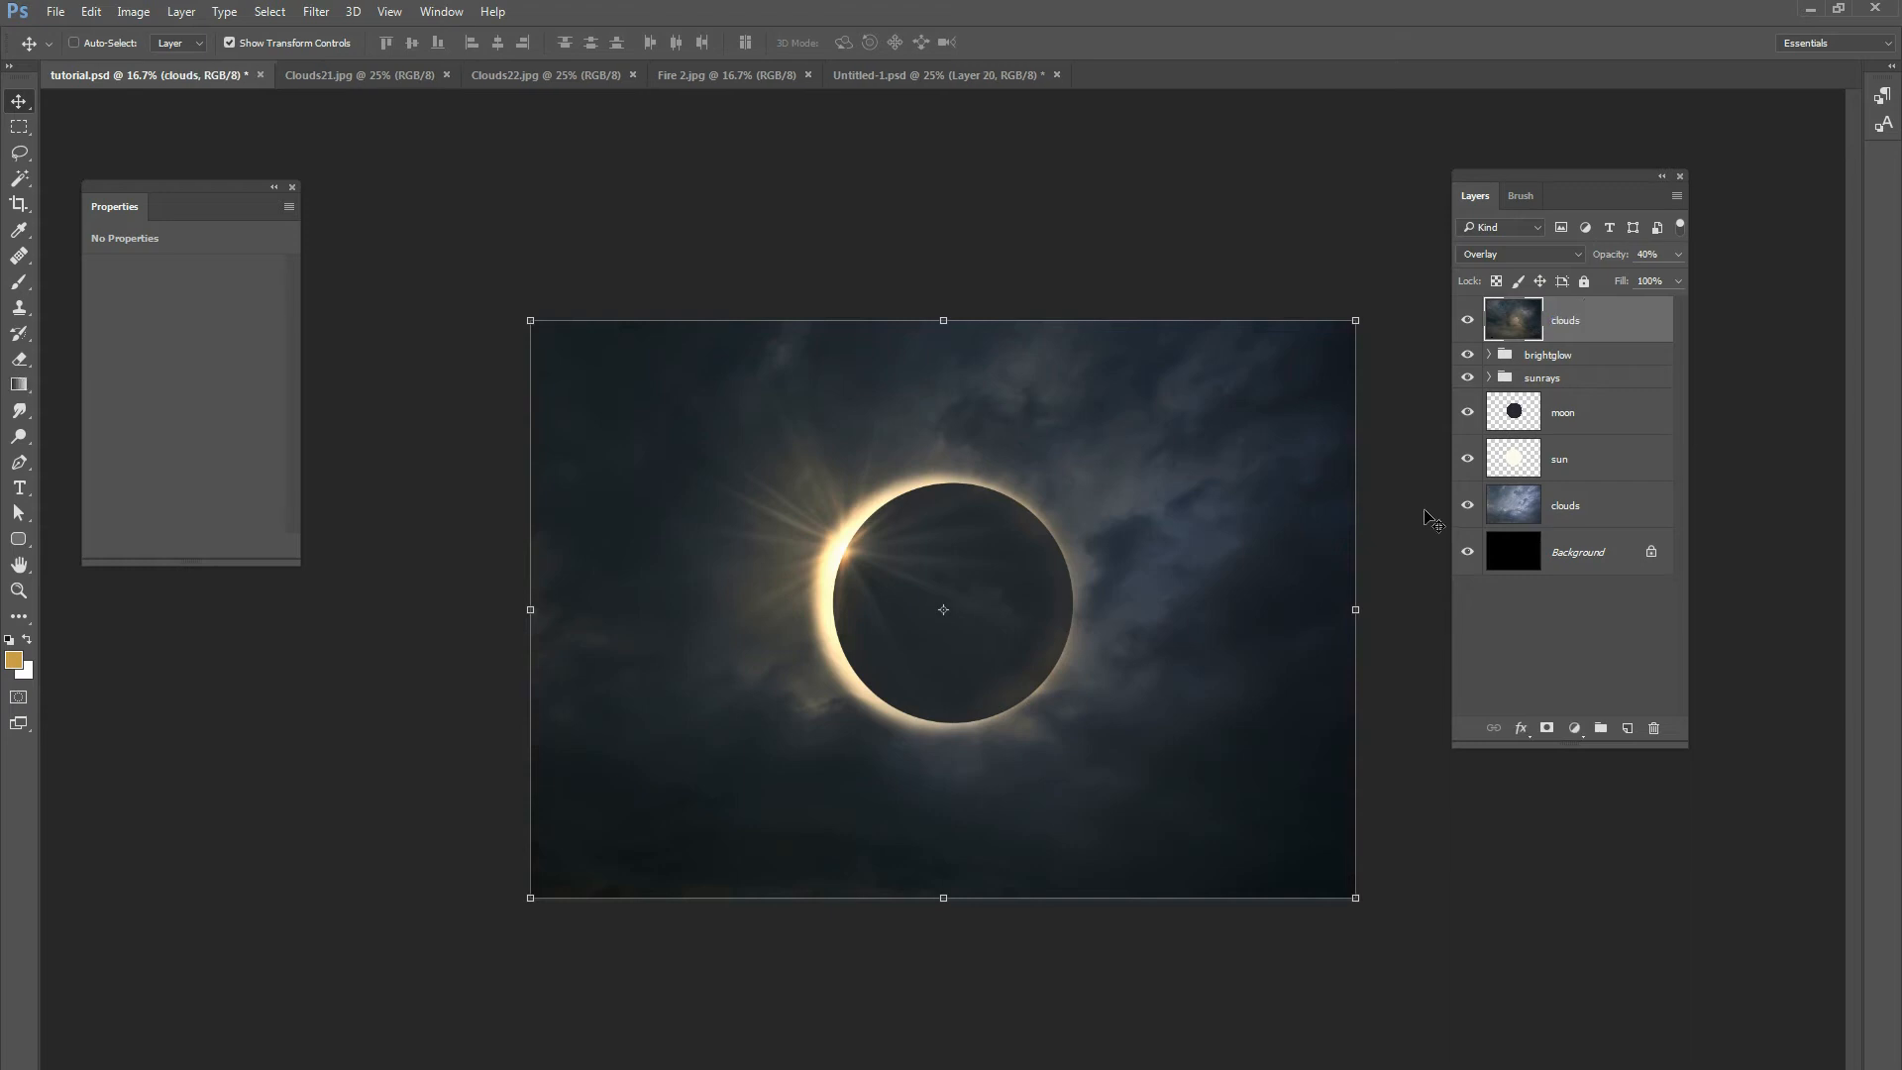
Create a layer group above the top clouds layer with a new empty layer inside, and set the group's blend mode to Color Dodge.
click(1601, 729)
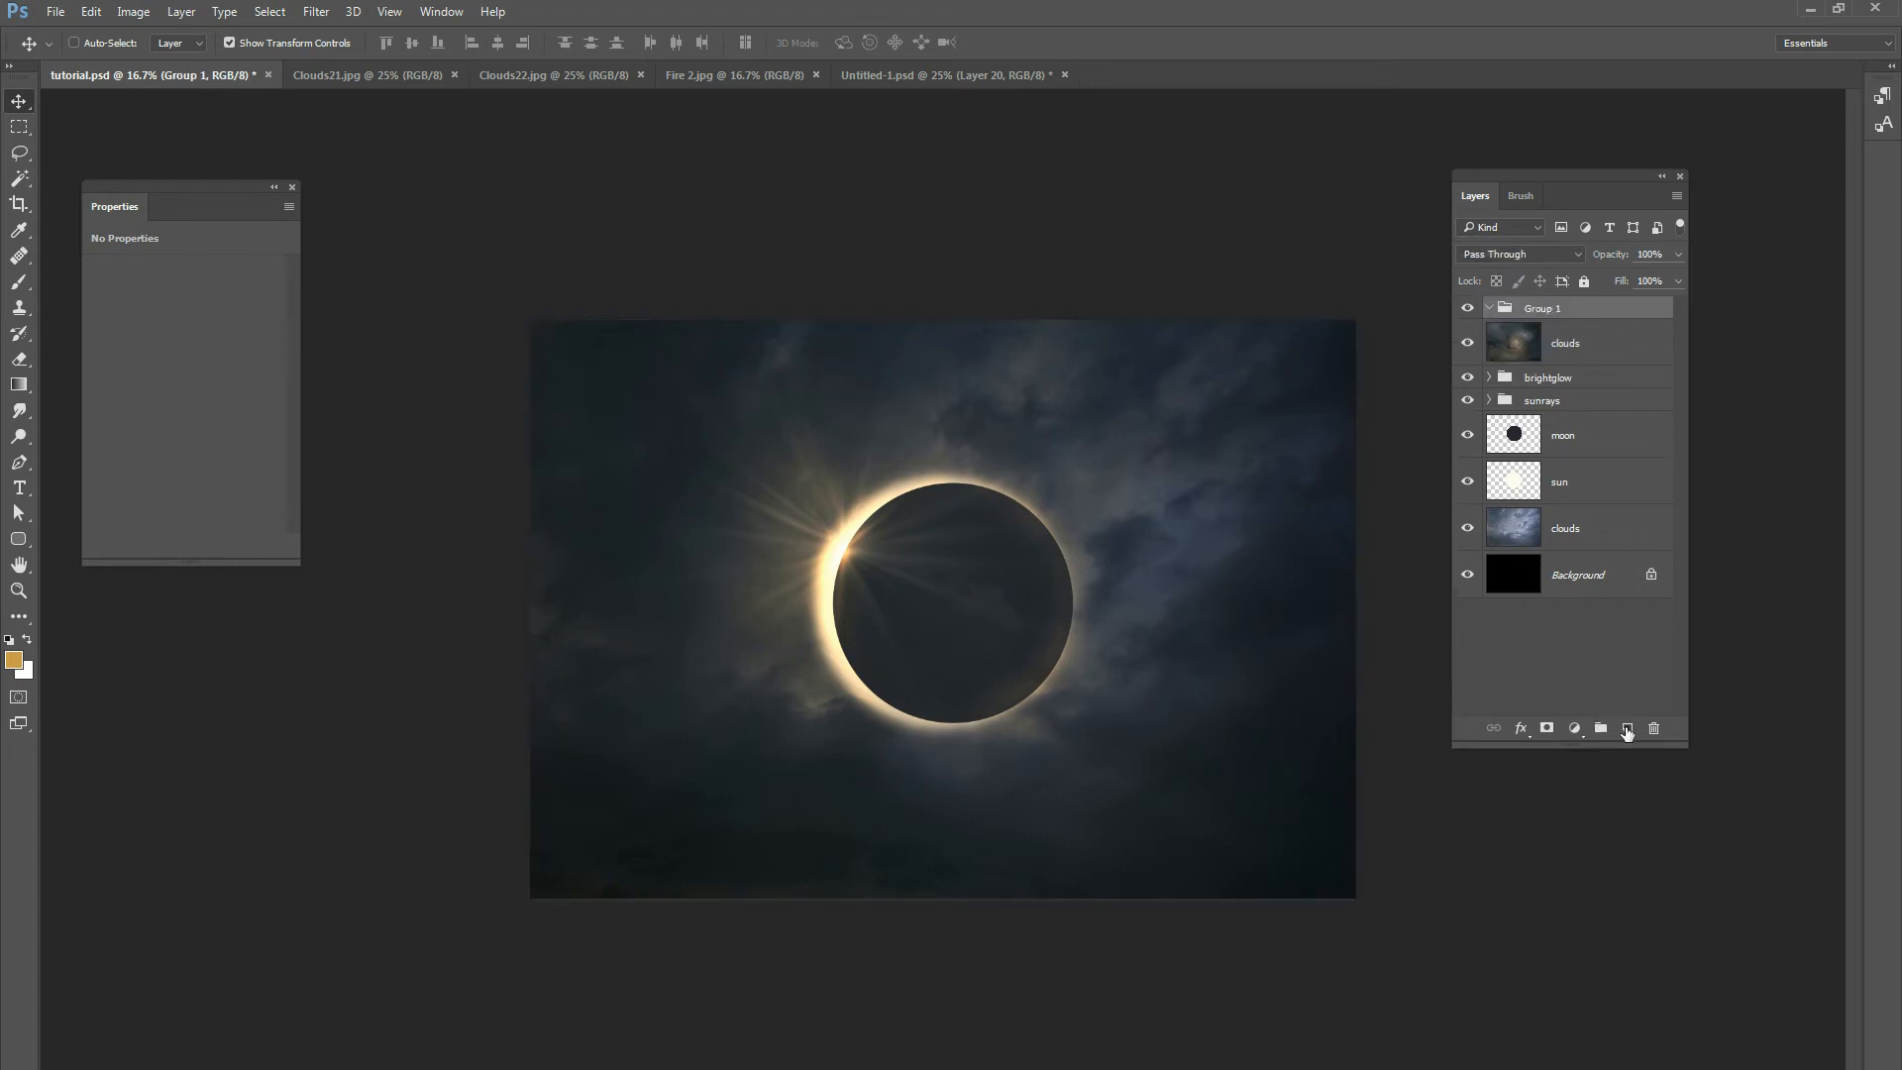
click(1627, 727)
click(1576, 310)
click(1520, 255)
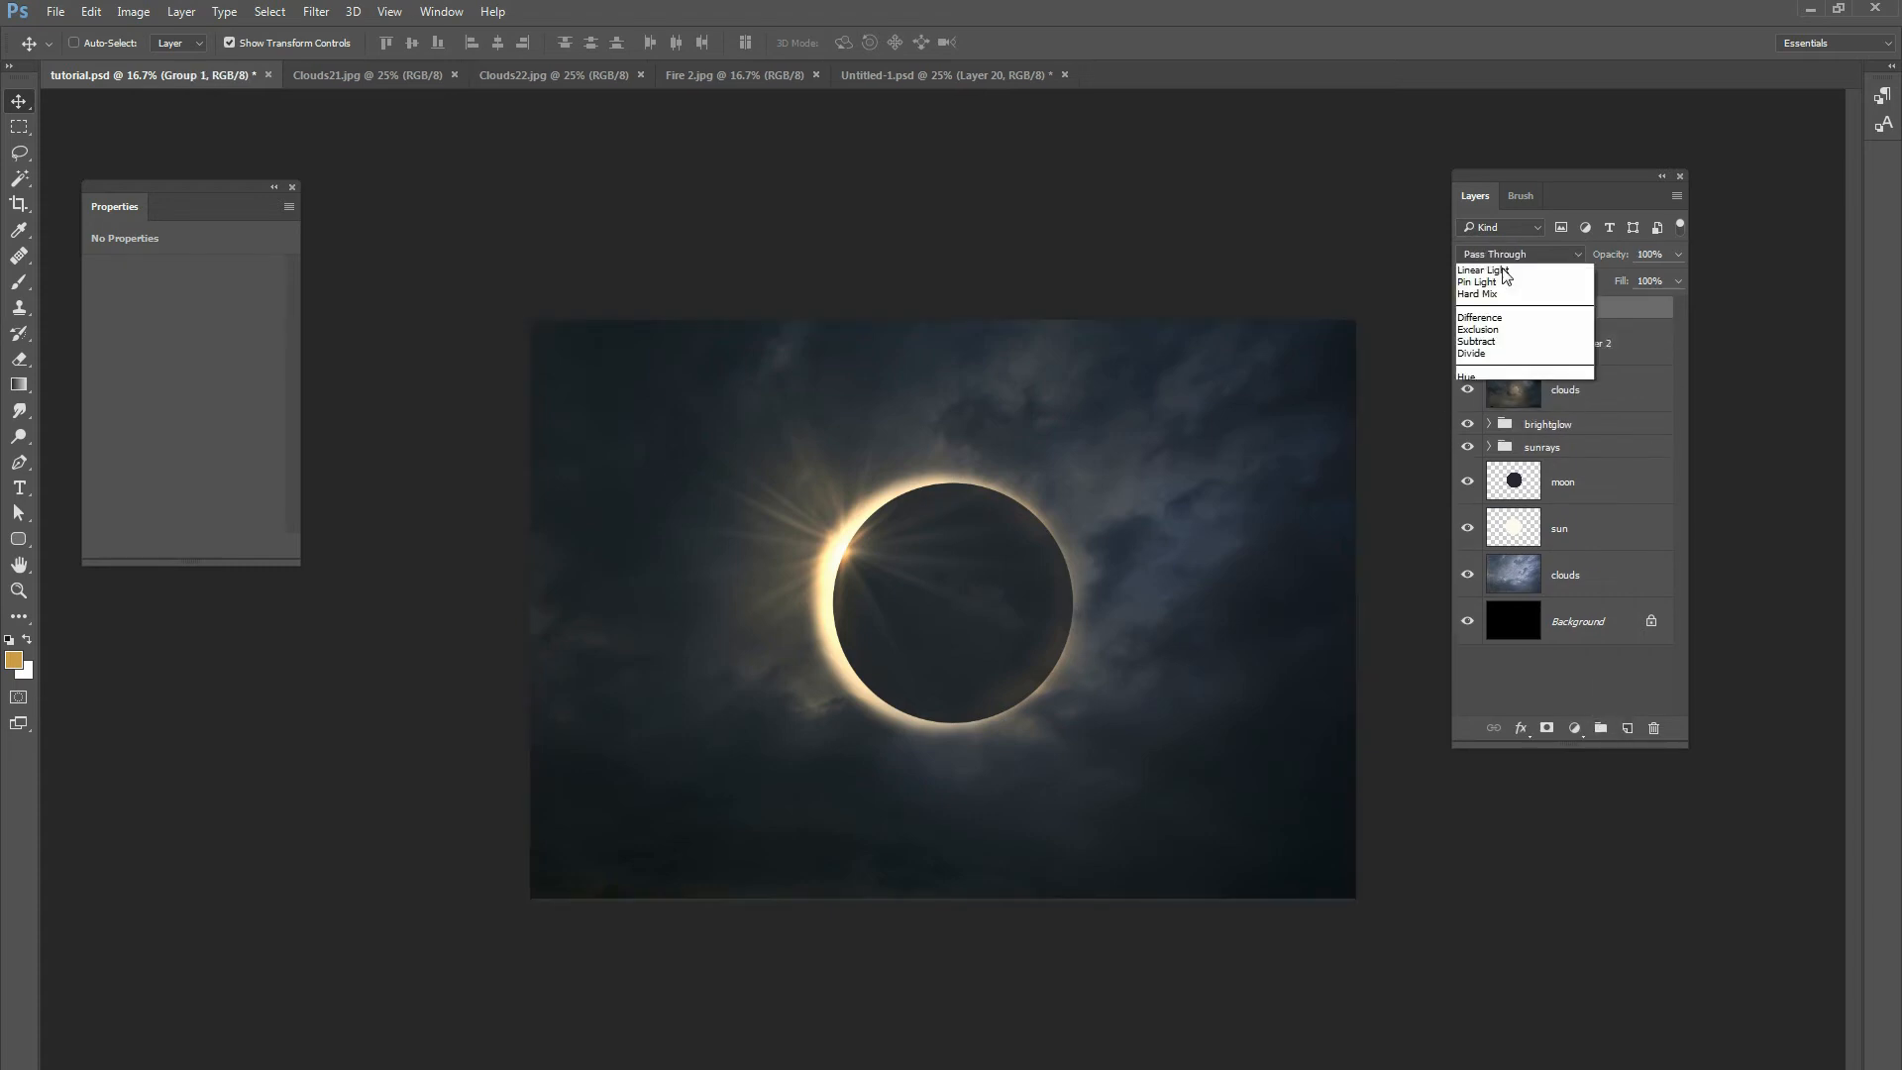
click(1501, 429)
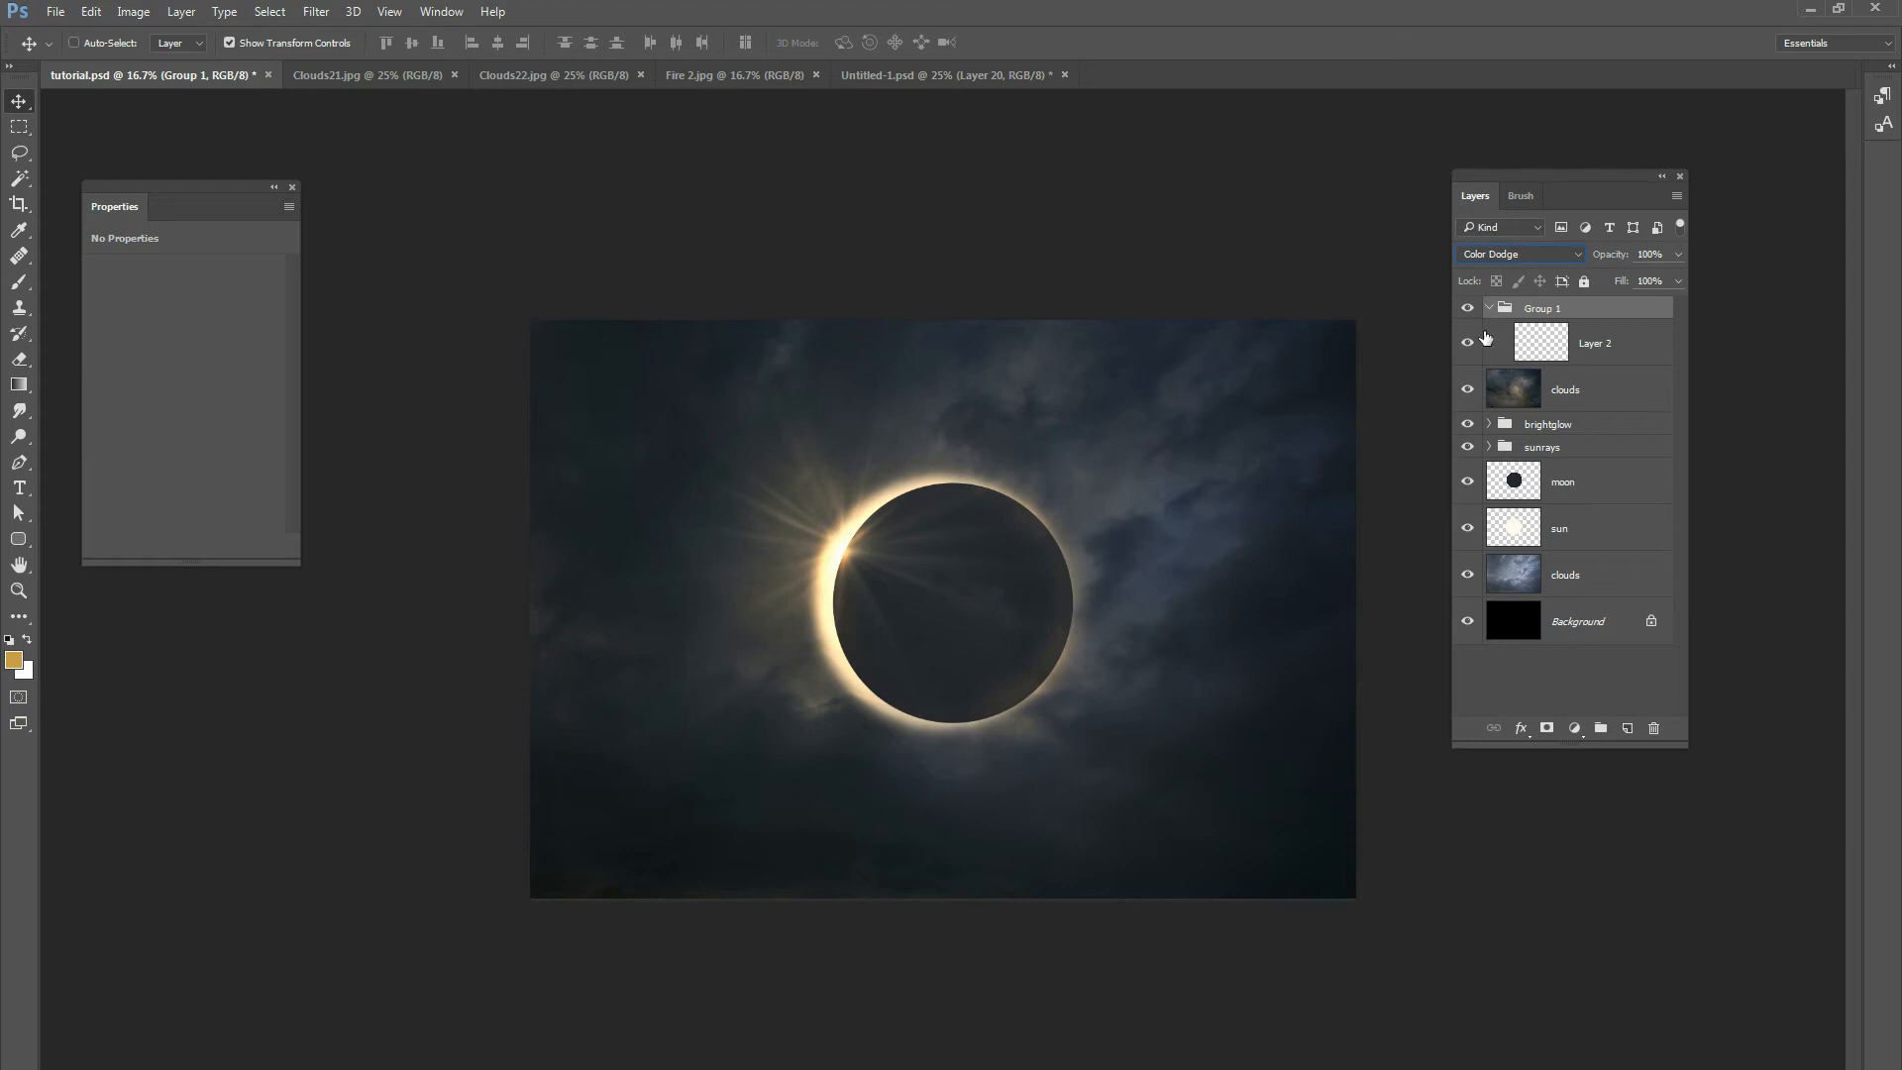
Rename both the new group and the empty layer inside it as glow2.
double_click(1541, 308)
text(glow2)
key(Return)
double_click(1582, 347)
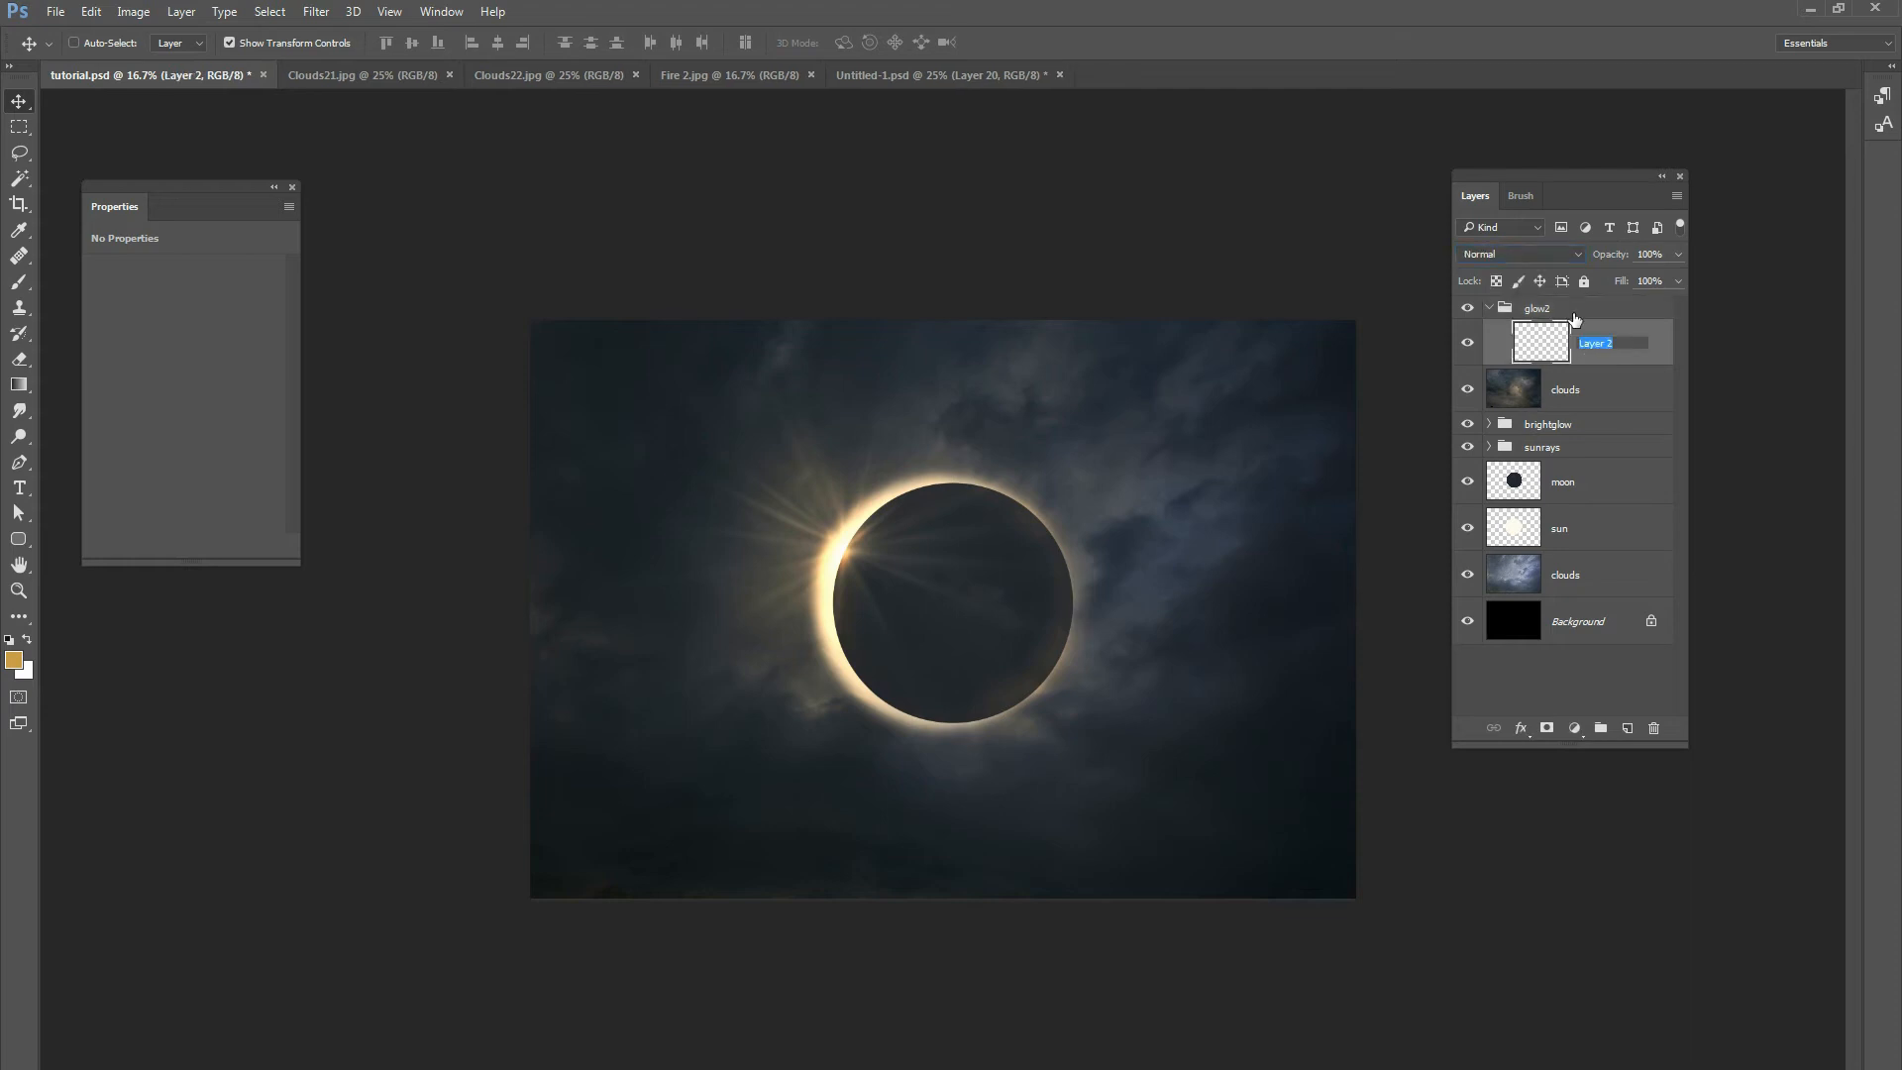
key(Return)
Set the foreground color for the brush to the pale beige c4baa9.
key(b)
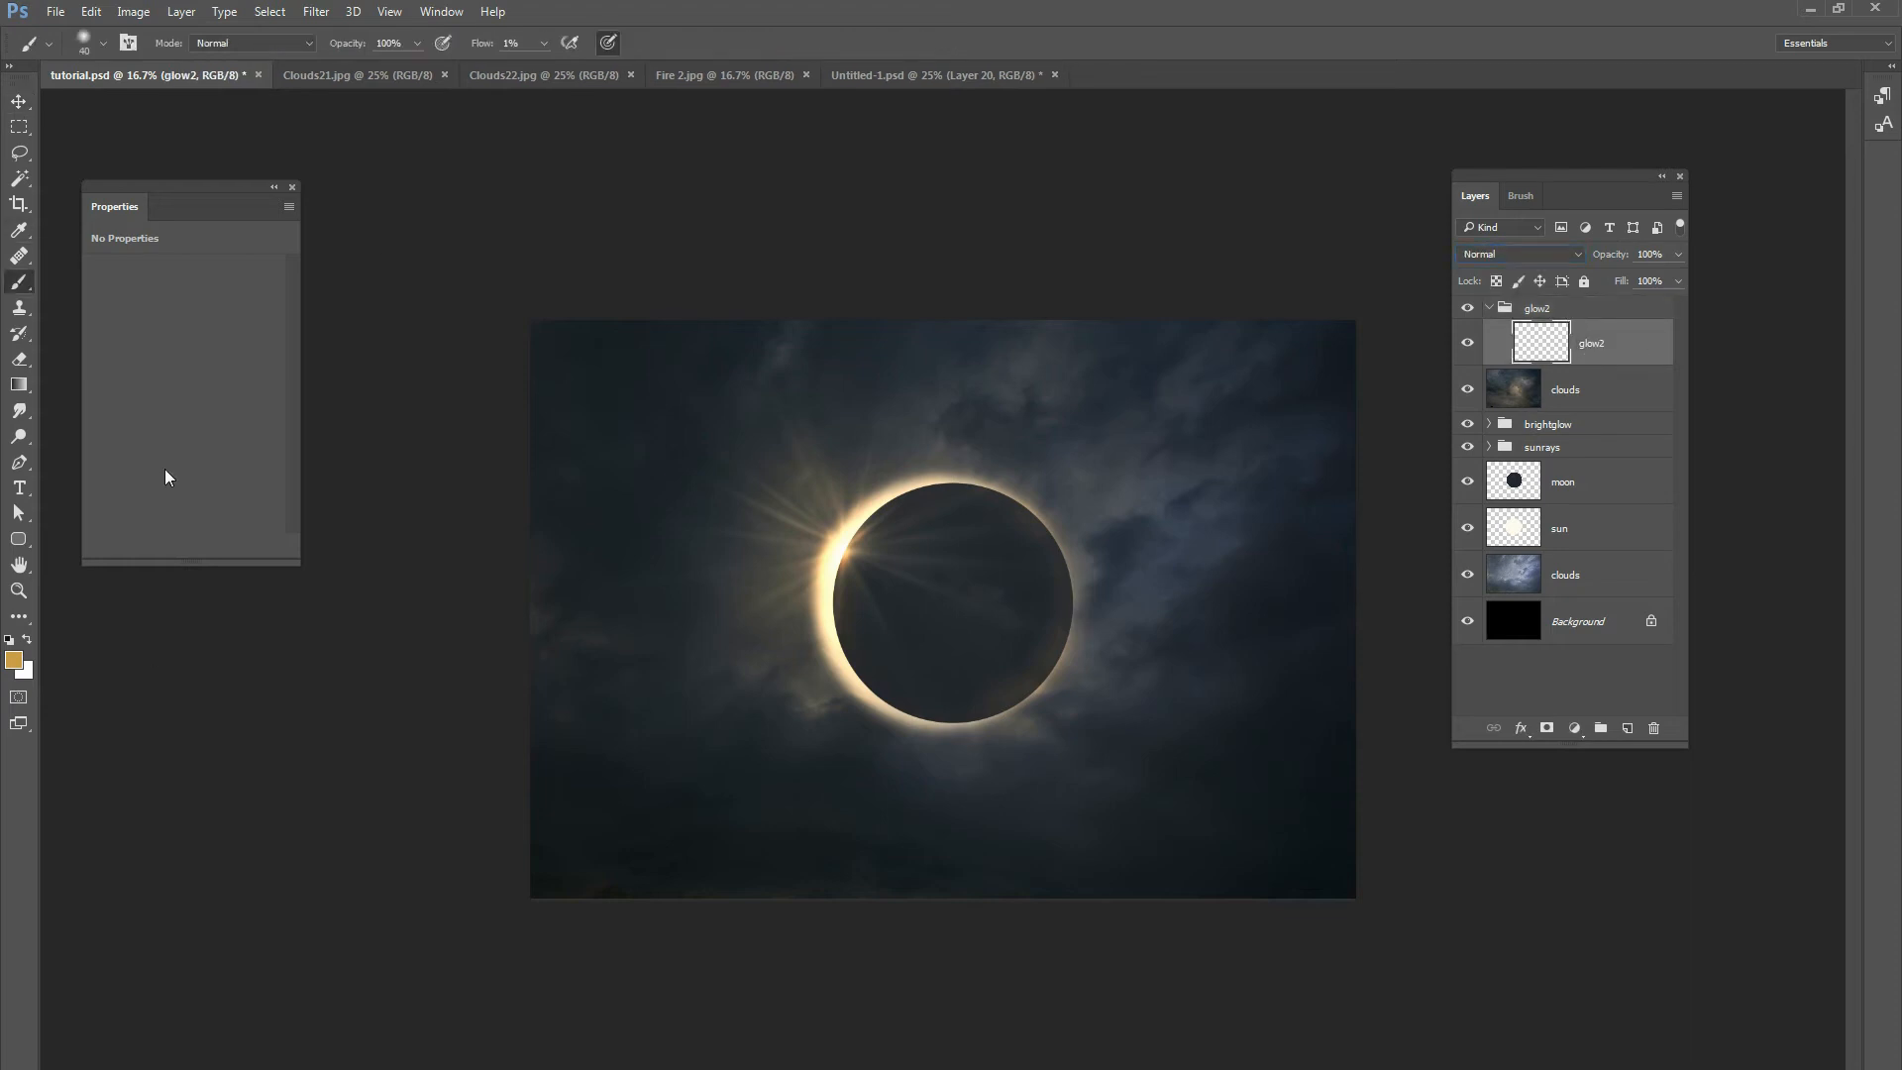
click(13, 661)
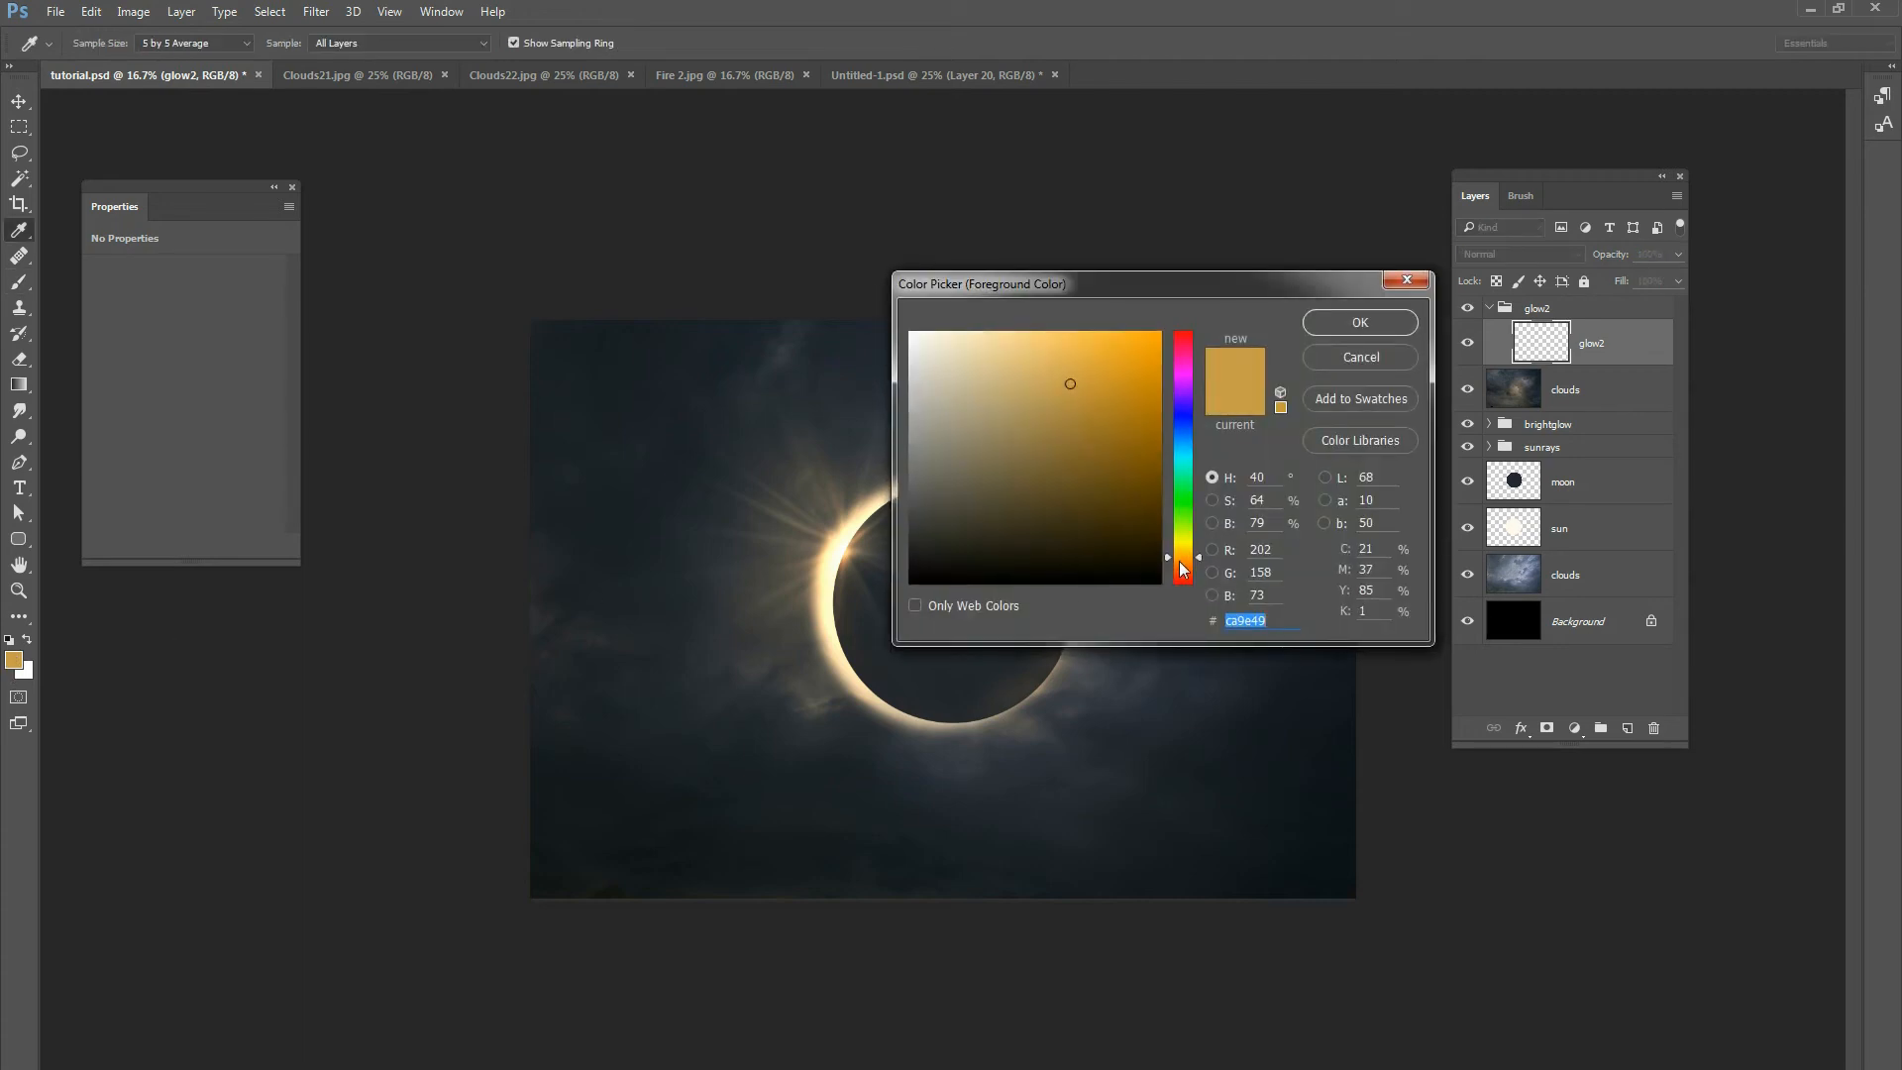
drag(1182, 558, 1181, 561)
mouse_move(1068, 386)
mouse_down()
mouse_move(978, 362)
mouse_move(946, 386)
mouse_up()
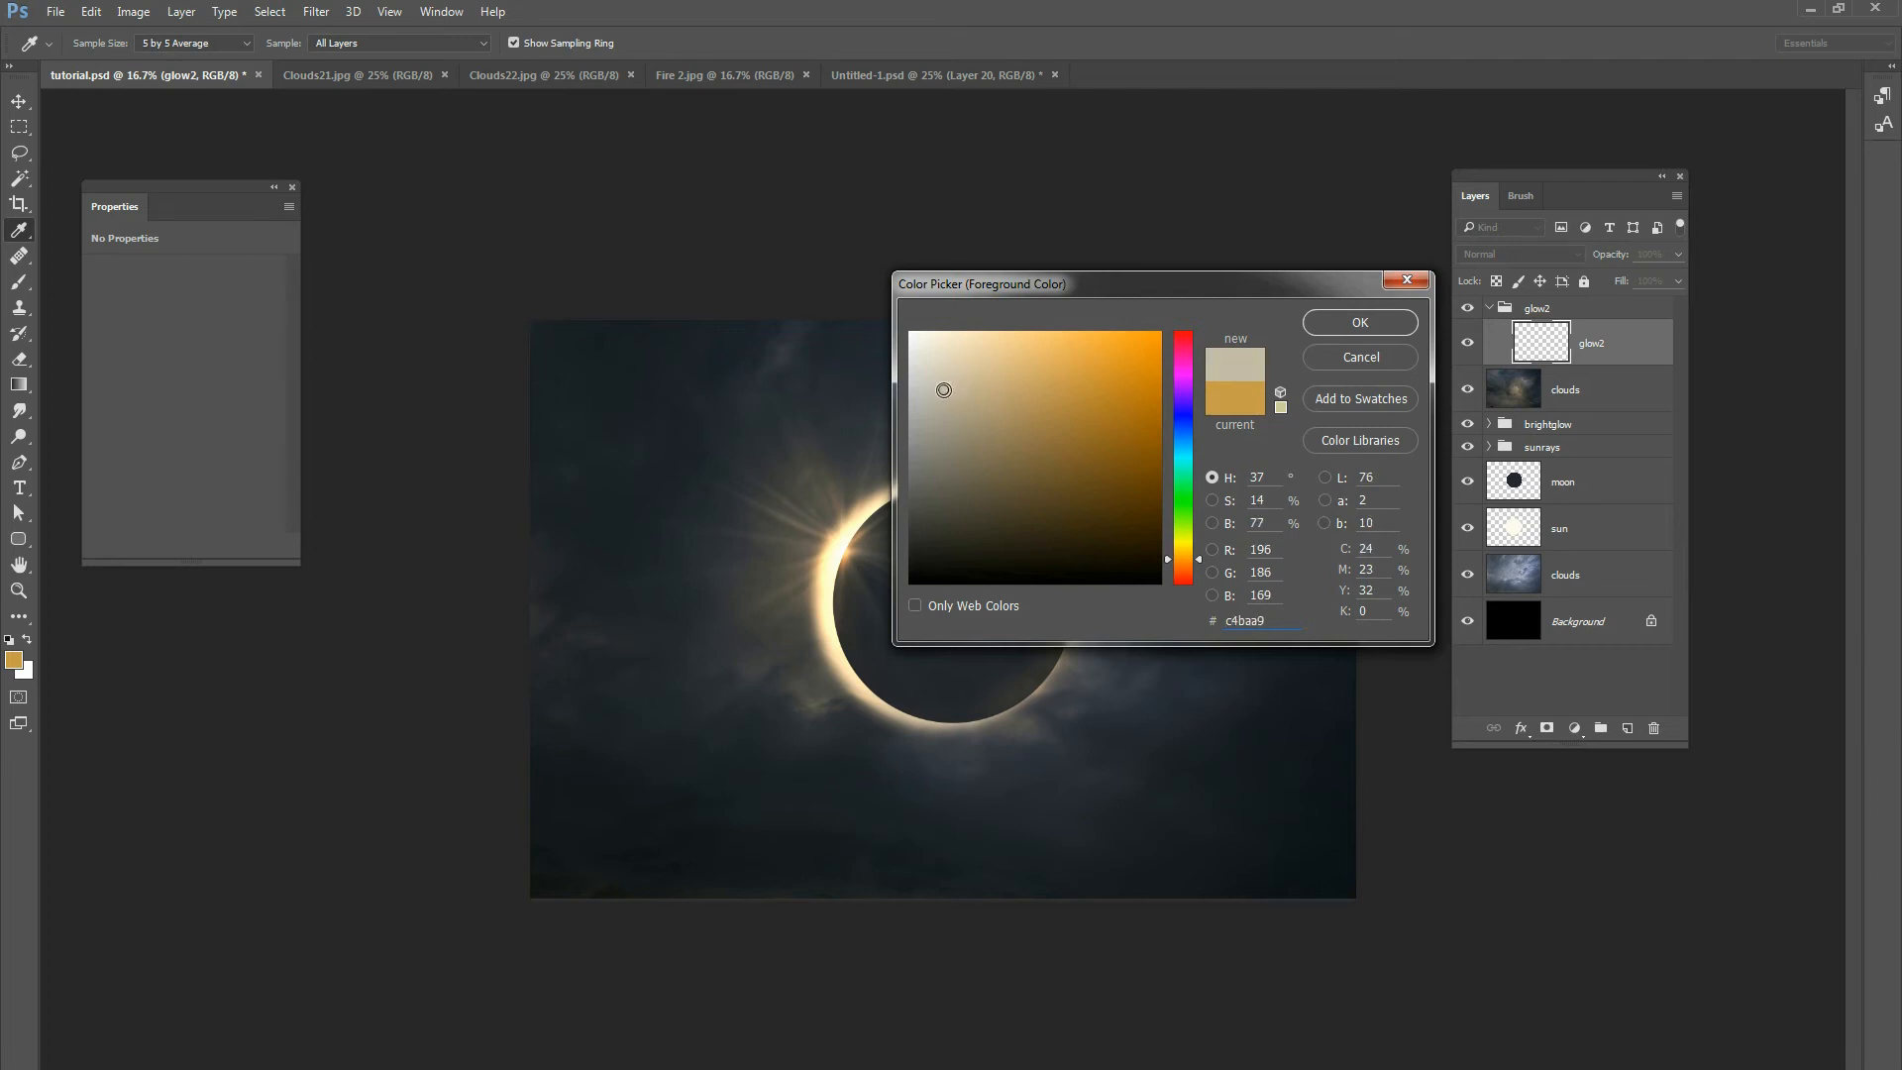
key(Return)
key(b)
Paint a soft glow on the glow2 layer along the moon's right and lower-right rim with a brush of about 464 px.
right_click(992, 521)
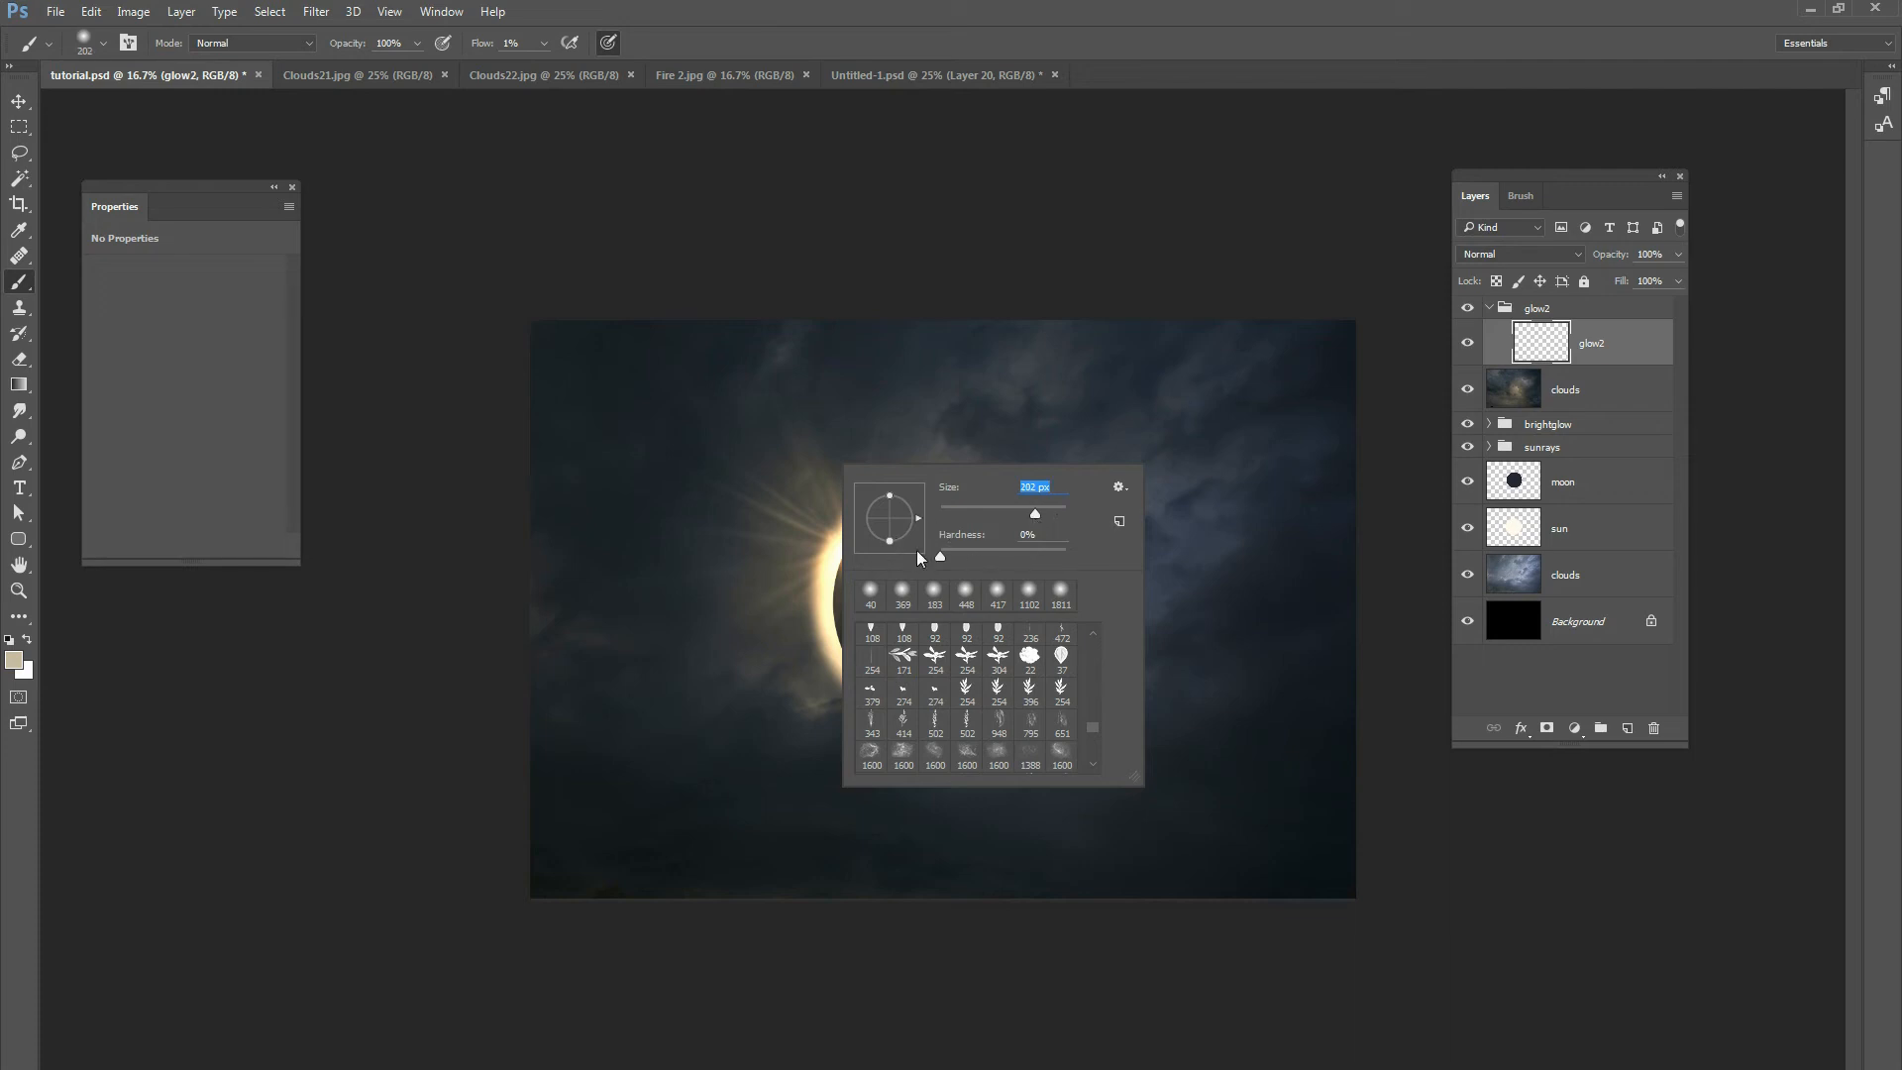
click(446, 606)
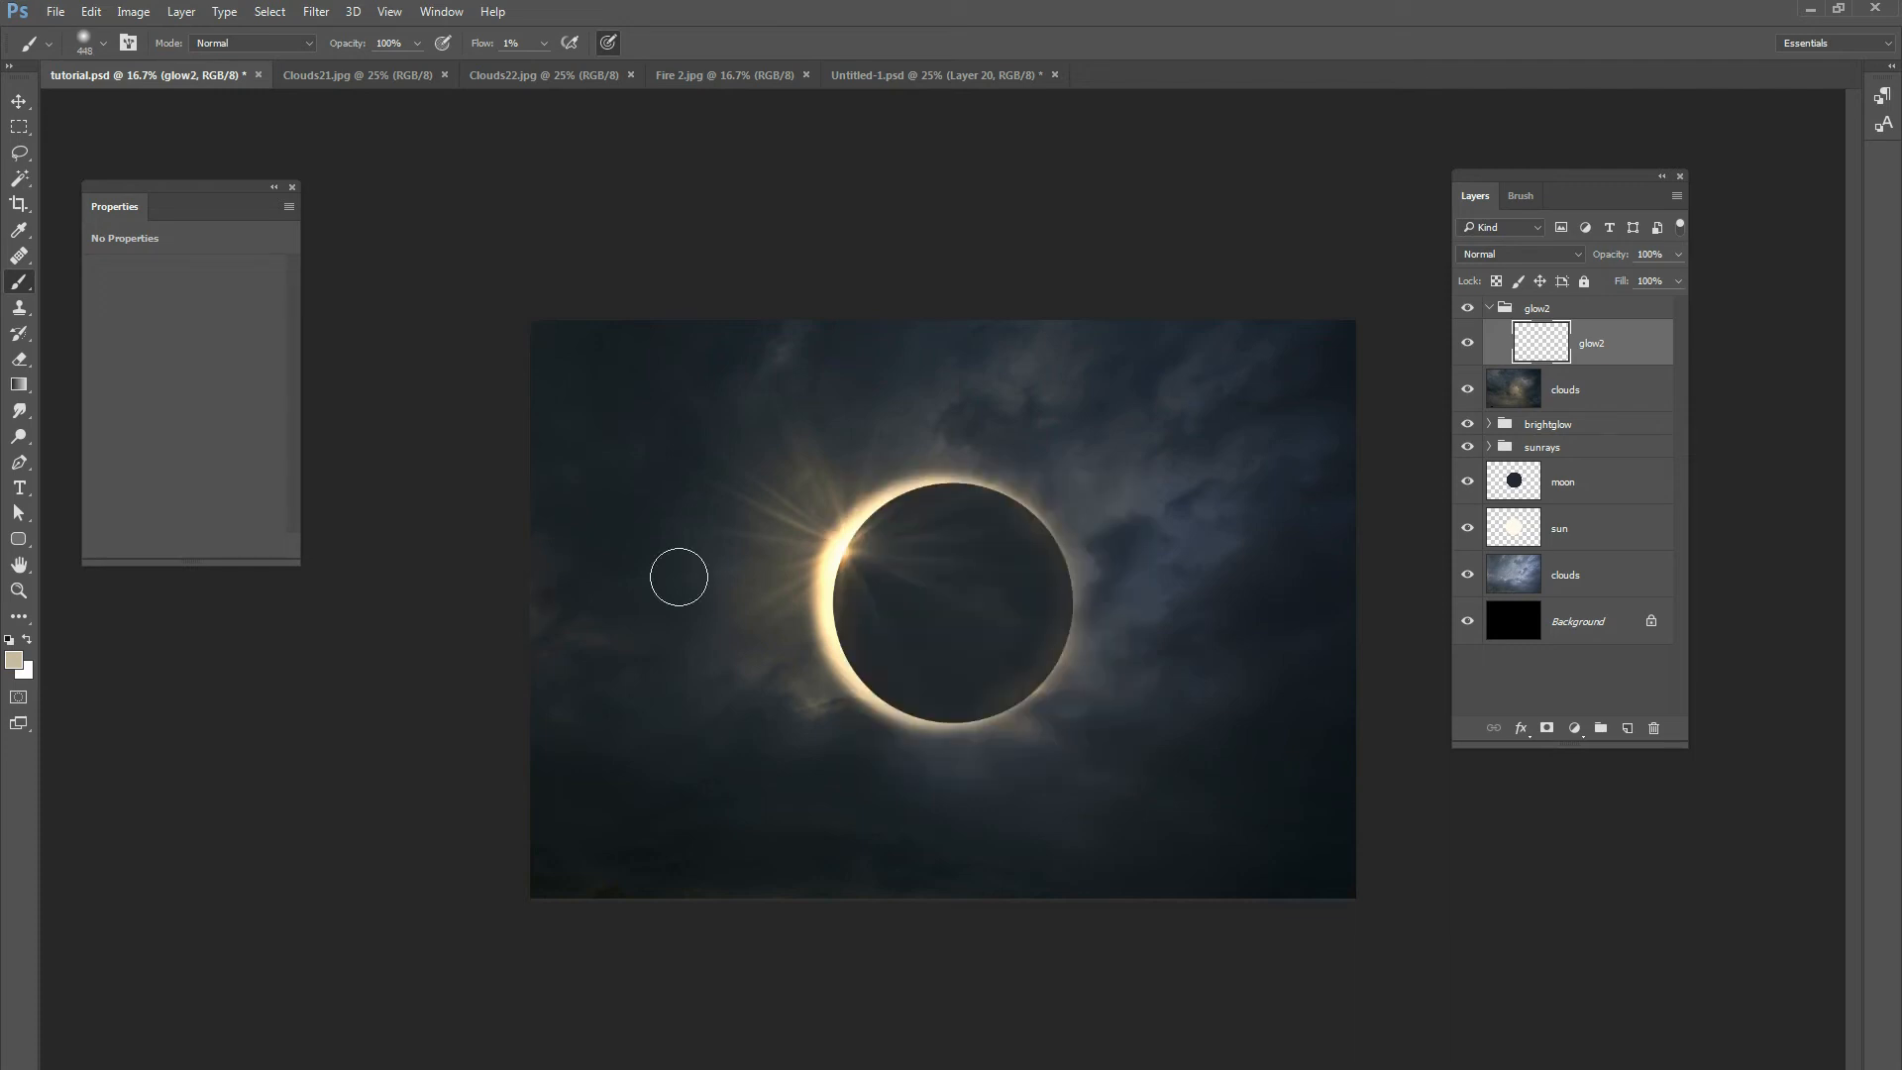
right_click(955, 524)
drag(1159, 571, 1169, 573)
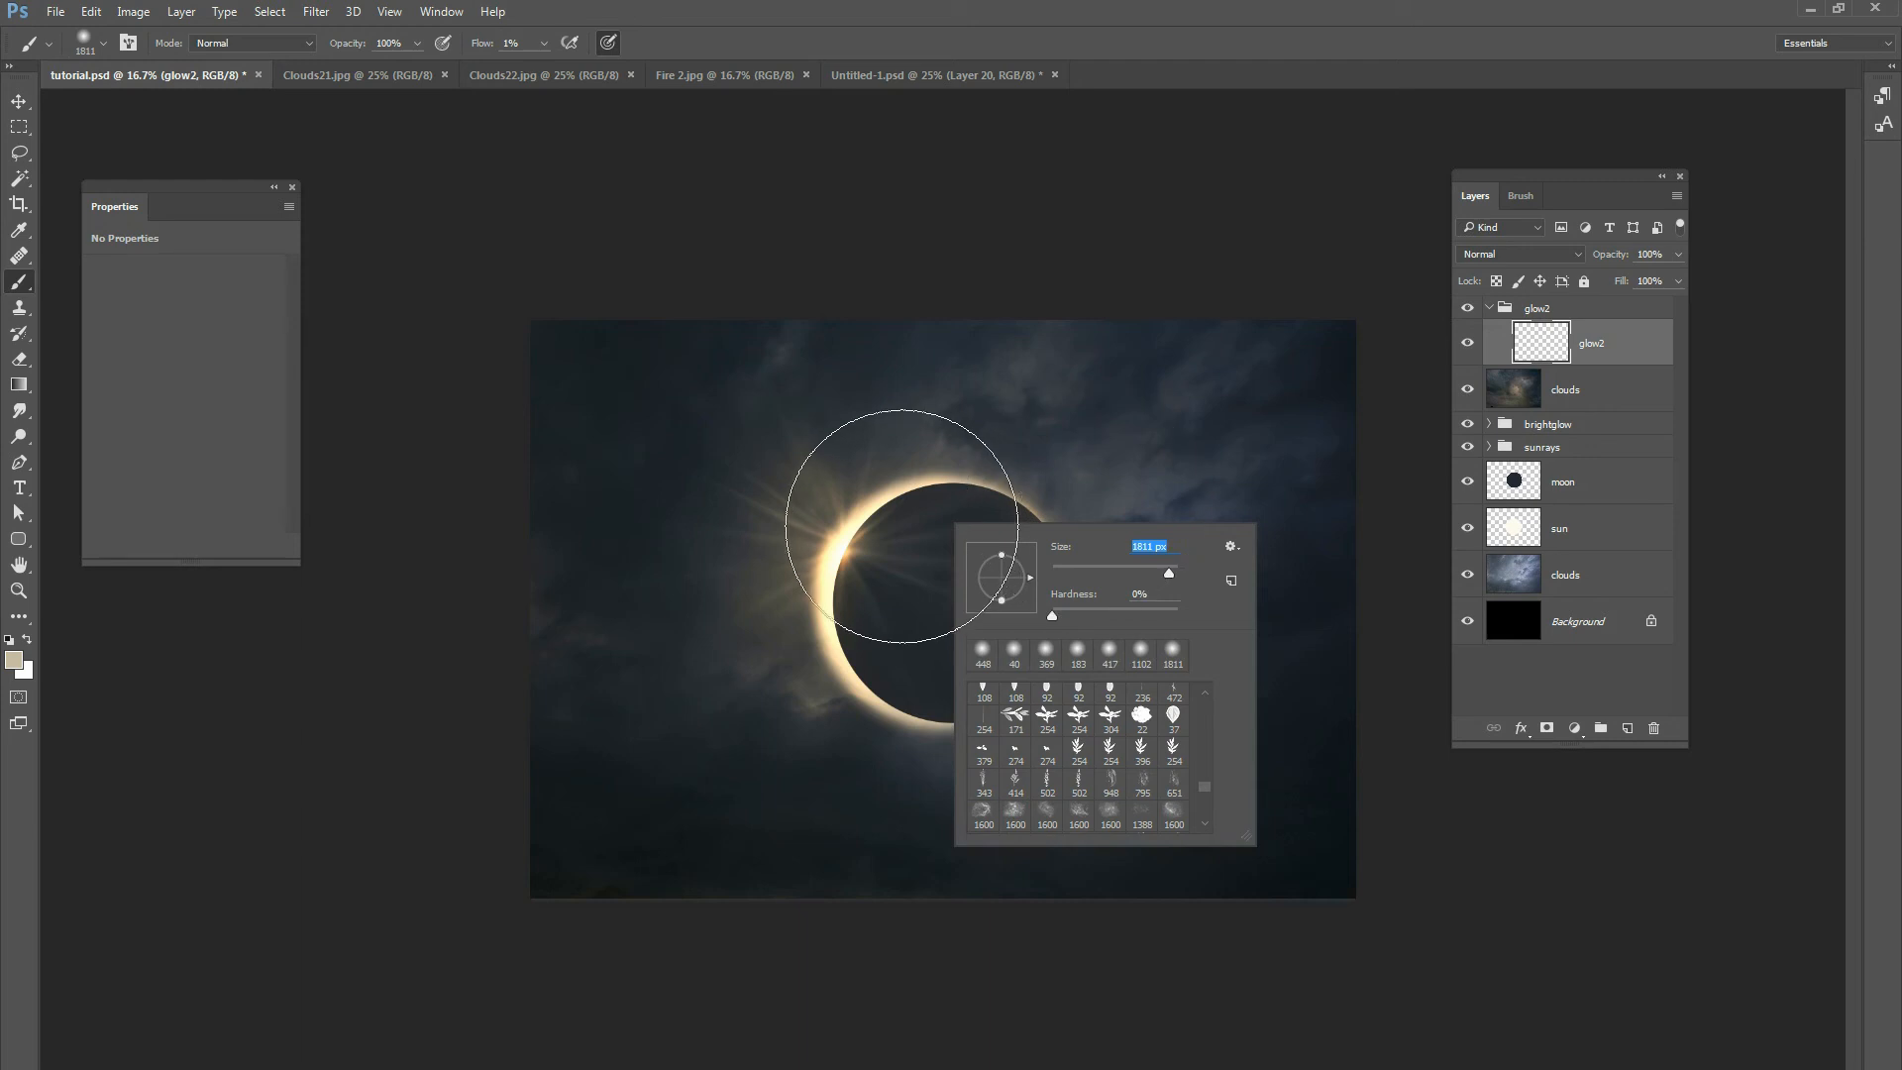
key(Return)
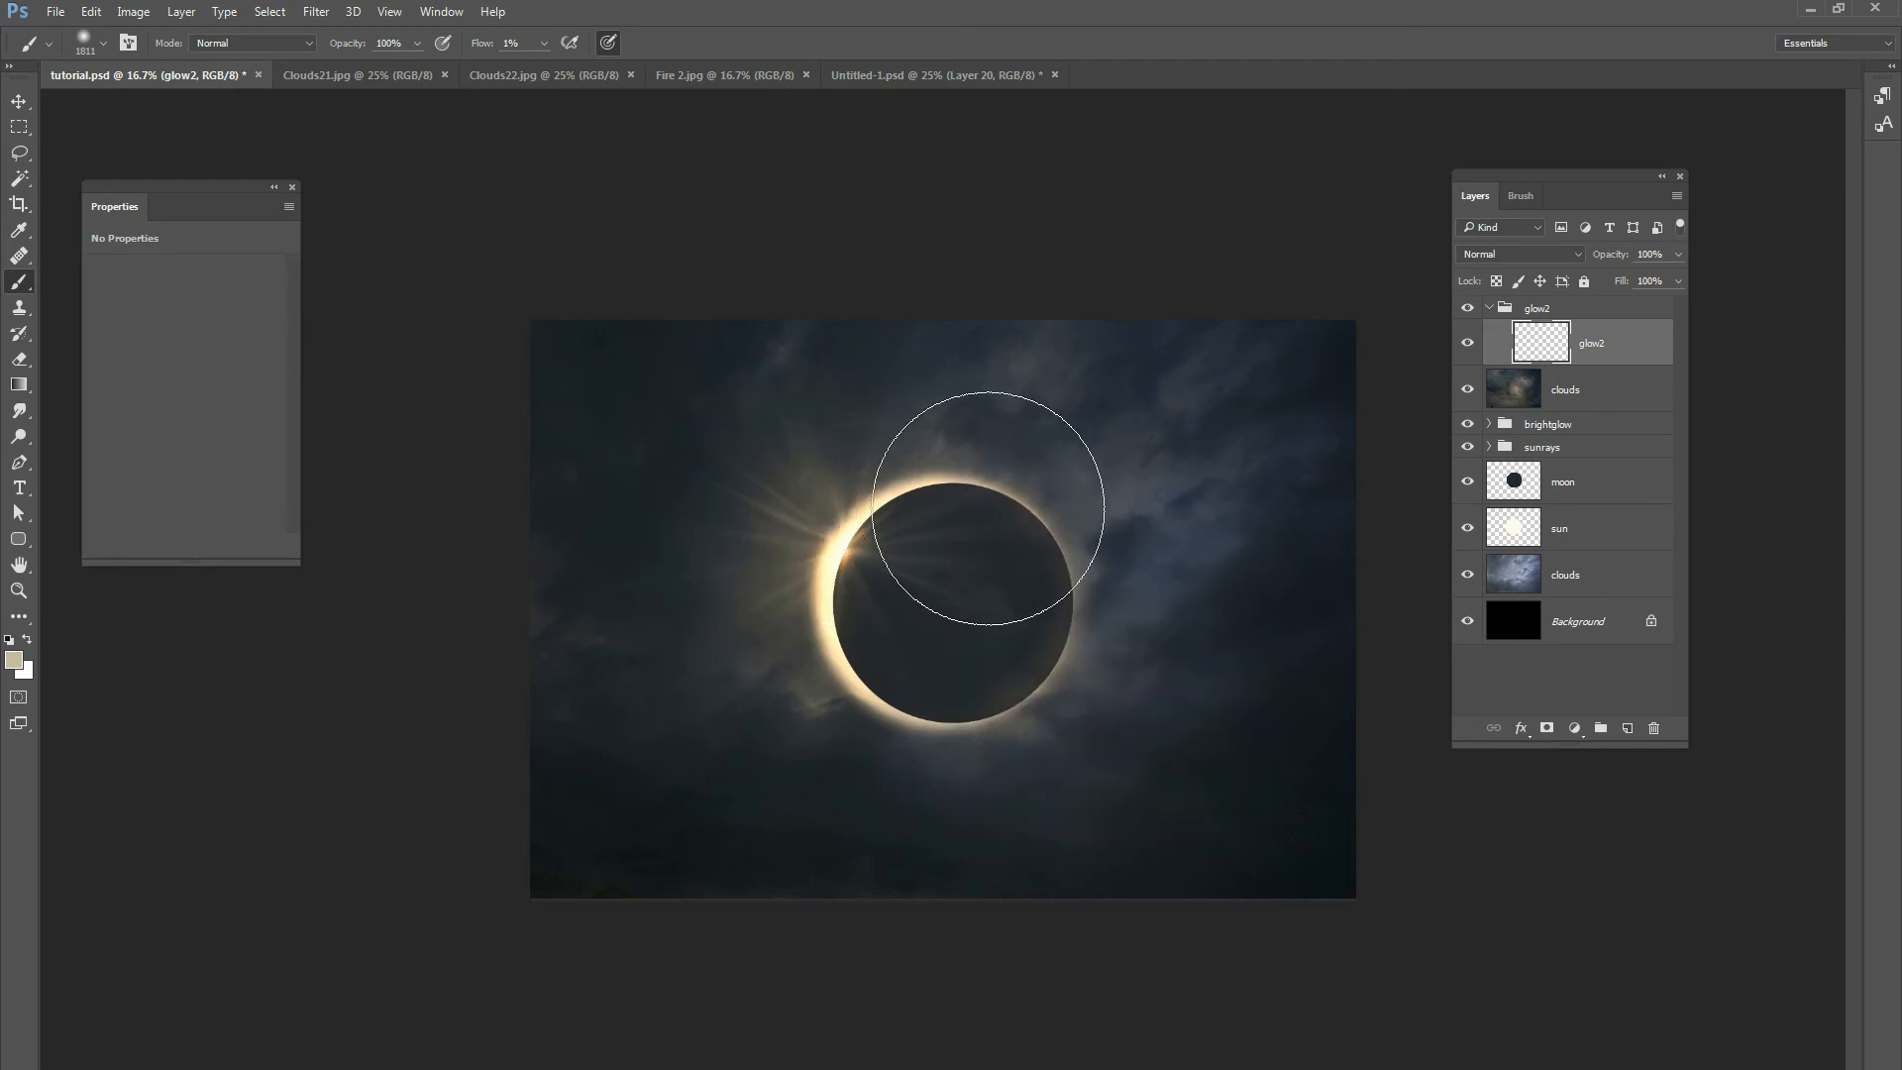
right_click(1052, 509)
drag(1265, 557, 1153, 540)
key(Return)
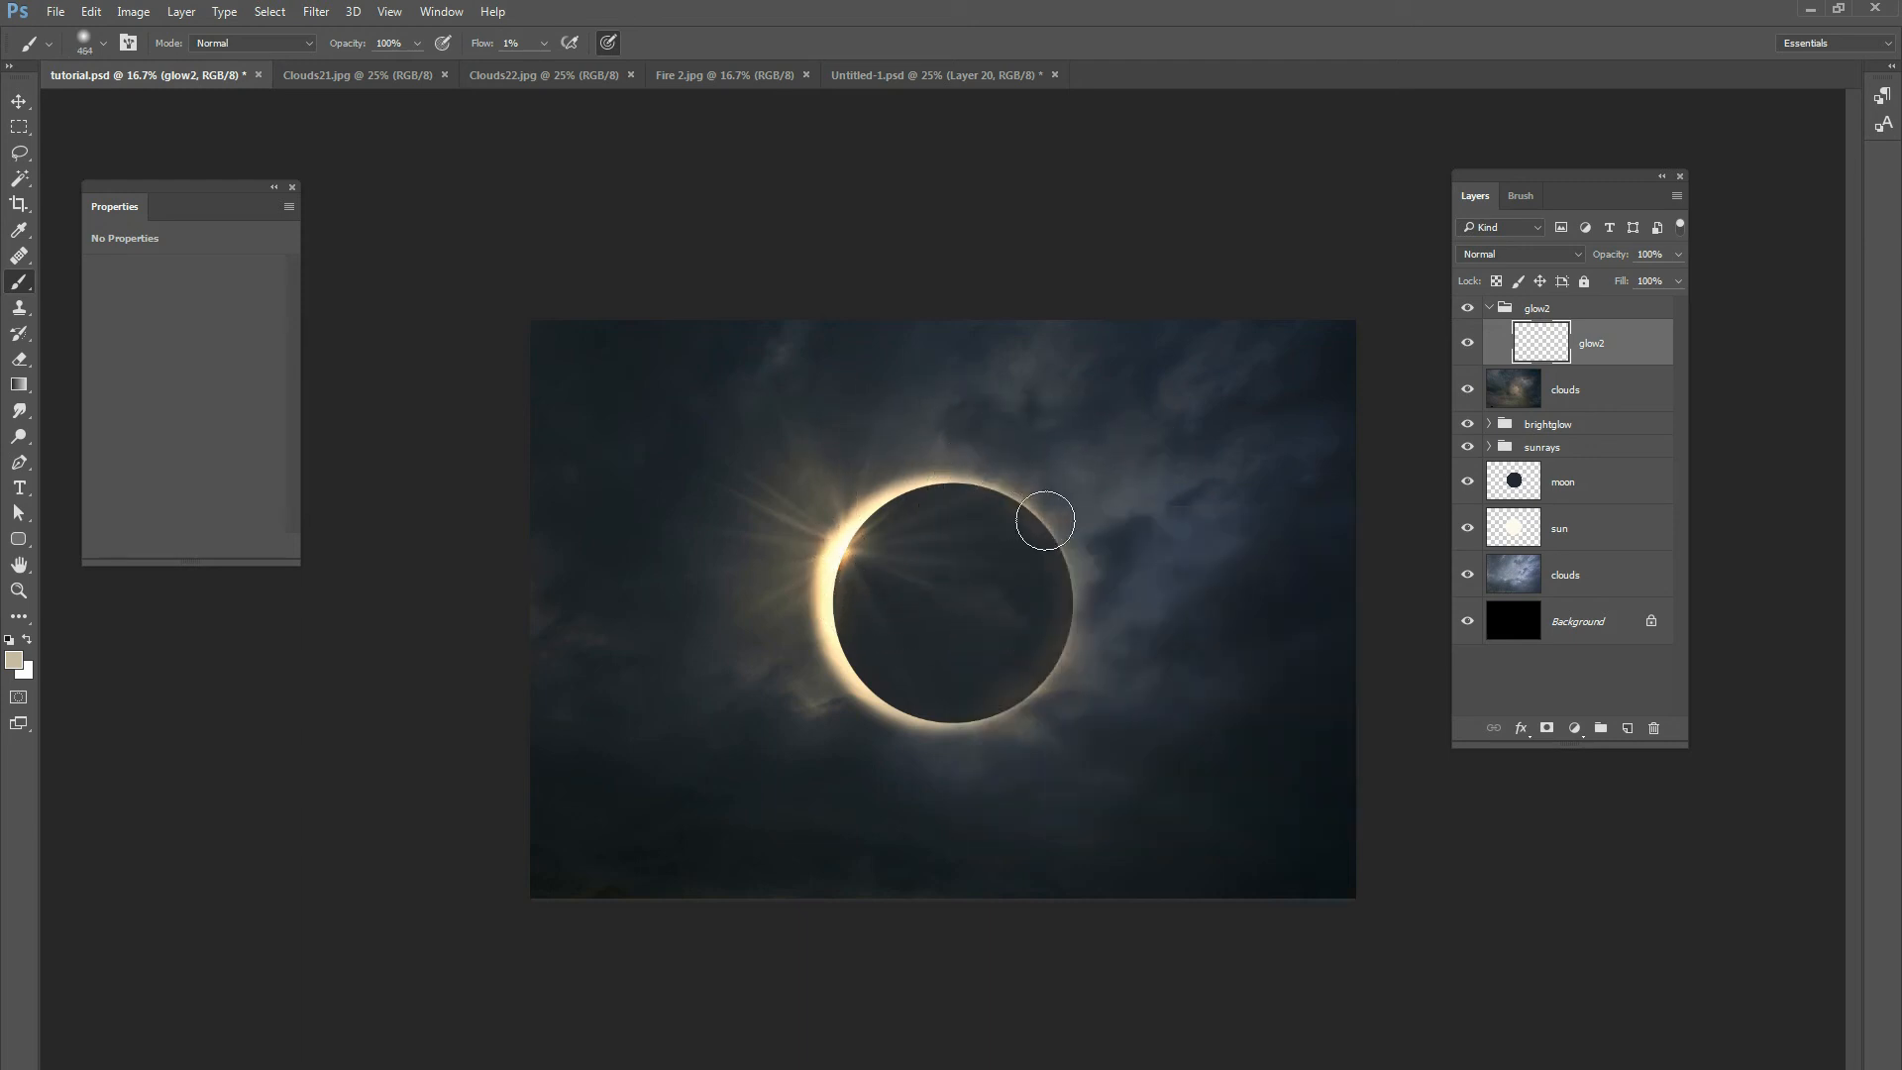
mouse_move(1082, 597)
mouse_down()
mouse_move(1039, 685)
mouse_move(1057, 676)
mouse_move(1008, 714)
mouse_move(1048, 689)
mouse_move(1077, 611)
mouse_move(1051, 523)
mouse_move(1064, 634)
mouse_move(1048, 659)
mouse_move(1022, 697)
mouse_move(961, 661)
mouse_move(1035, 689)
mouse_move(994, 712)
mouse_up()
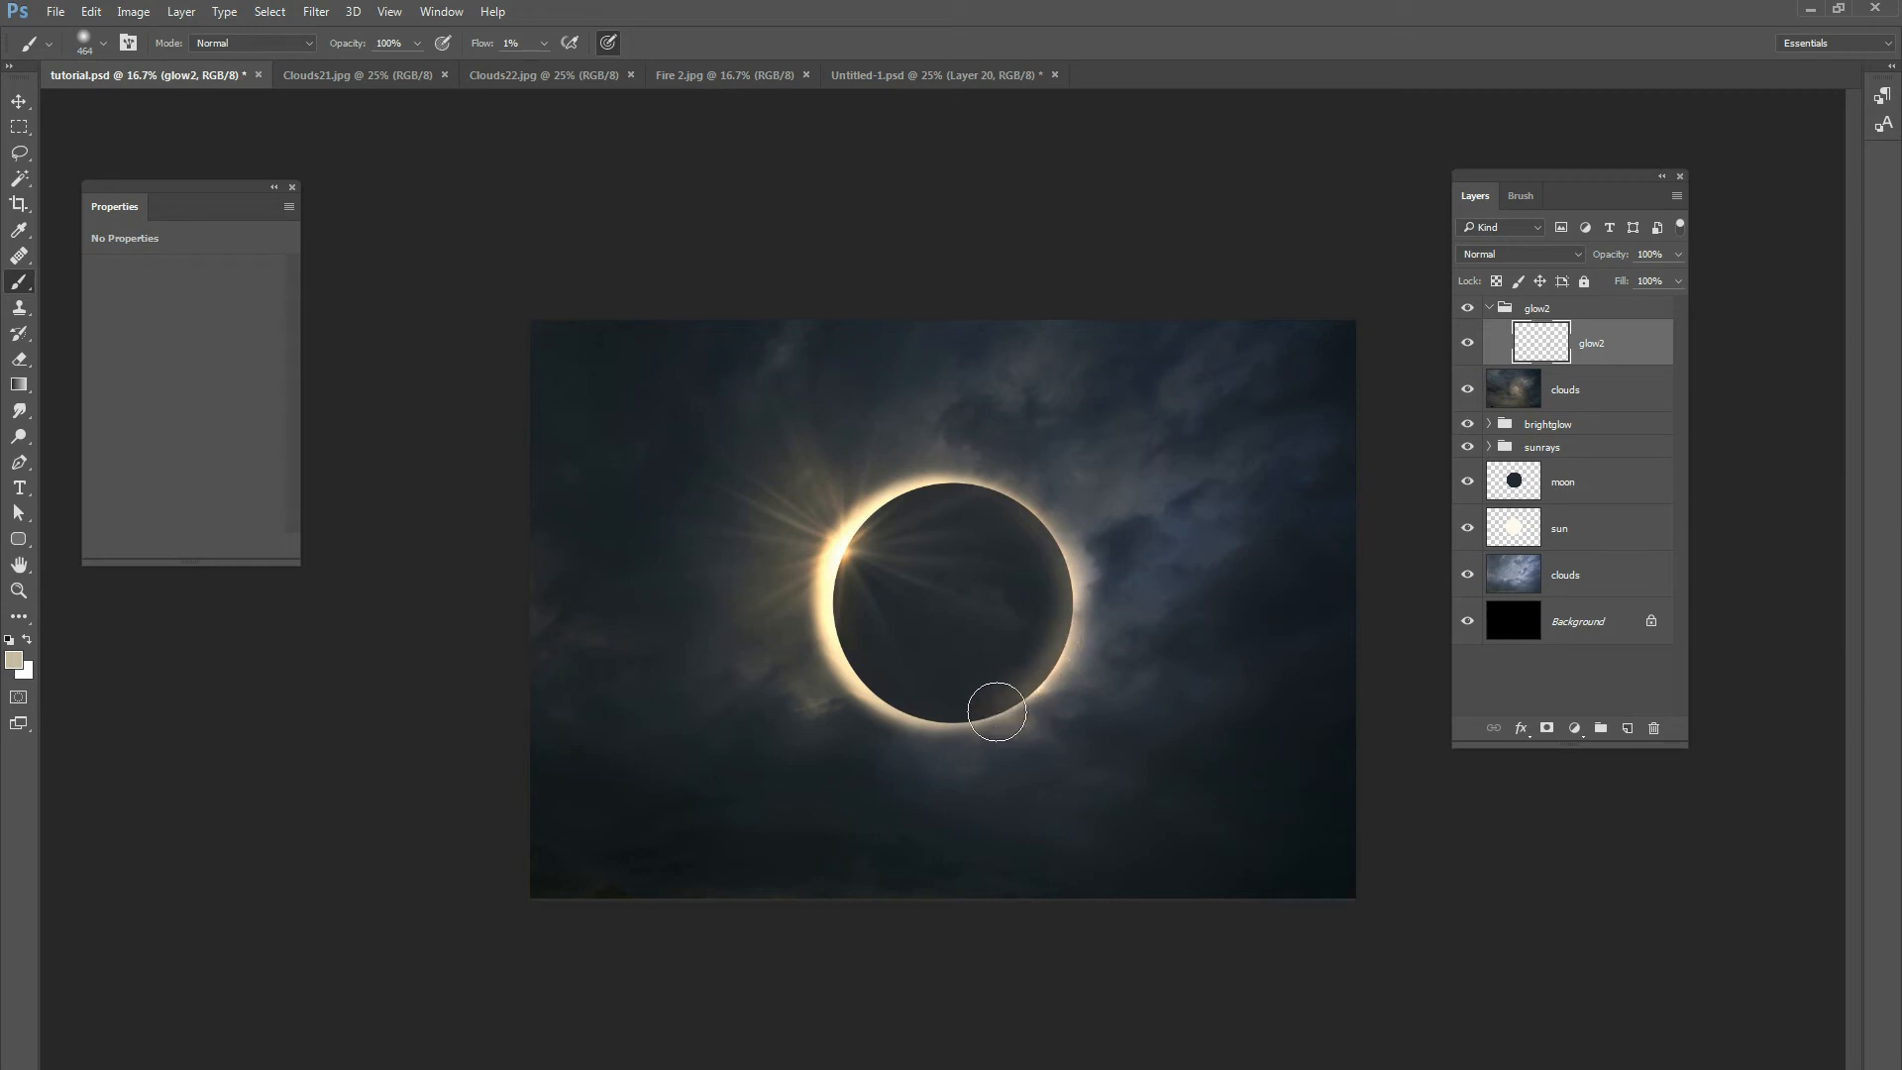
Enlarge the soft brush to about 1457 px and paint a wide glow along the moon's left and upper-left rim.
right_click(878, 536)
click(1092, 588)
click(871, 608)
mouse_move(812, 645)
mouse_down()
mouse_move(819, 720)
mouse_move(880, 716)
mouse_move(884, 737)
mouse_move(830, 523)
mouse_move(839, 484)
mouse_move(813, 501)
mouse_move(882, 432)
mouse_move(901, 456)
mouse_move(954, 443)
mouse_move(794, 587)
mouse_move(759, 591)
mouse_move(789, 596)
mouse_move(763, 624)
mouse_move(879, 467)
mouse_up()
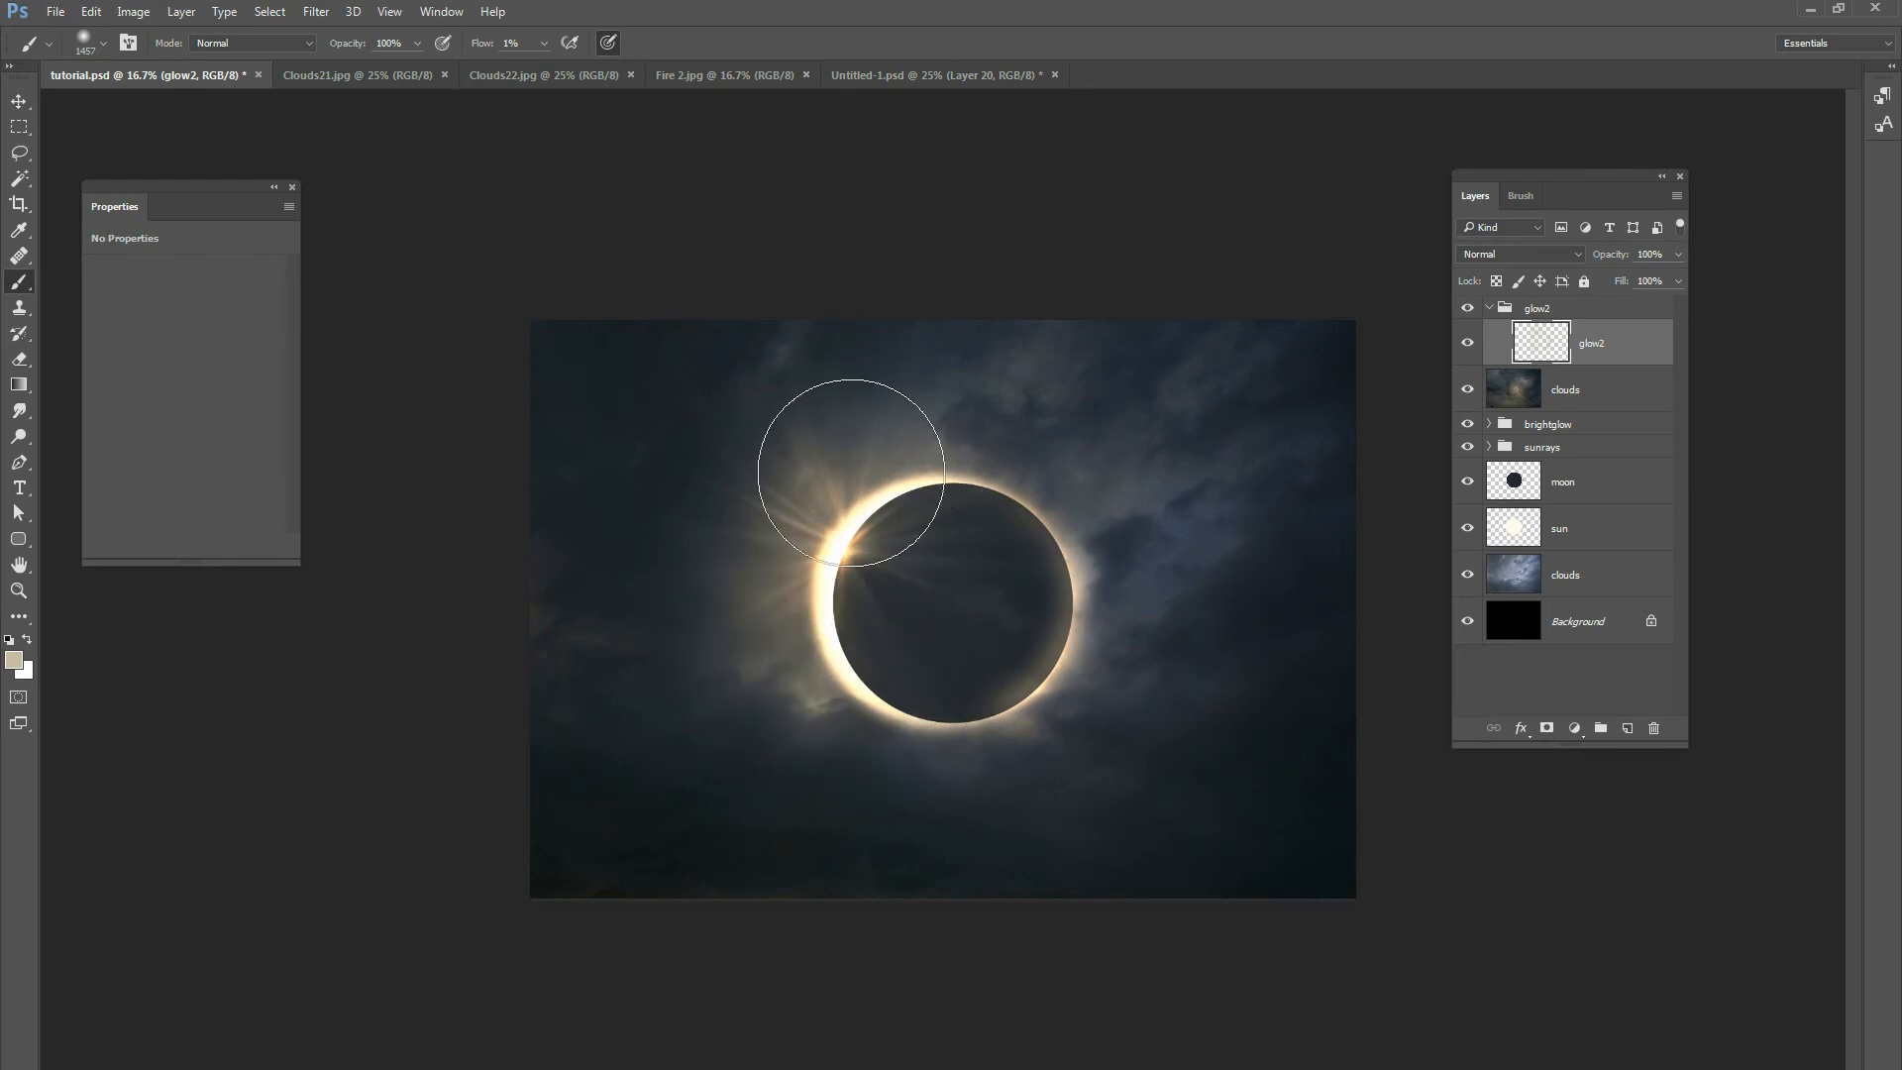
Brighten the sun flare on the moon's upper-left rim with a brush of about 238 px, and compare with the glow2 layer hidden and shown.
right_click(844, 472)
click(1049, 525)
mouse_move(806, 550)
mouse_down()
mouse_move(829, 531)
mouse_move(793, 547)
mouse_move(813, 530)
mouse_move(797, 500)
mouse_move(831, 505)
mouse_up()
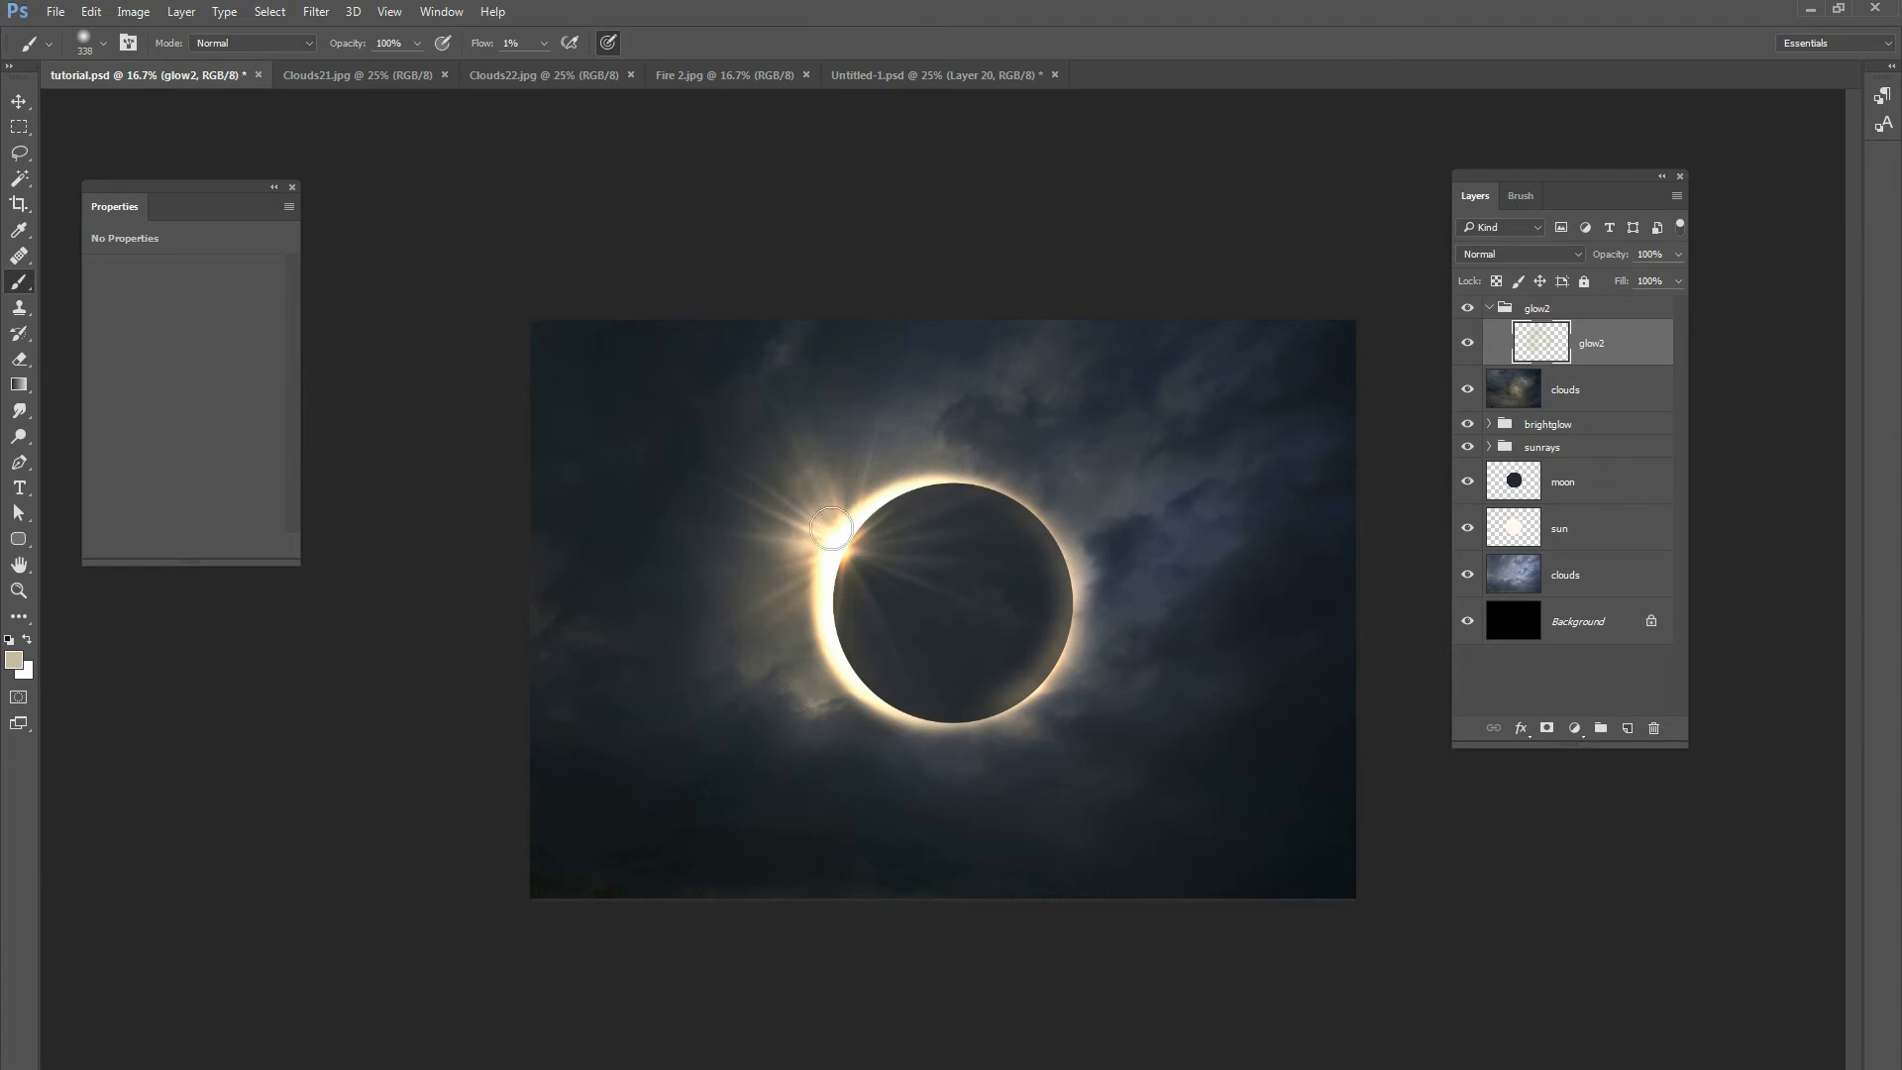
mouse_move(874, 520)
mouse_down()
mouse_move(846, 514)
mouse_move(830, 553)
mouse_move(798, 557)
mouse_up()
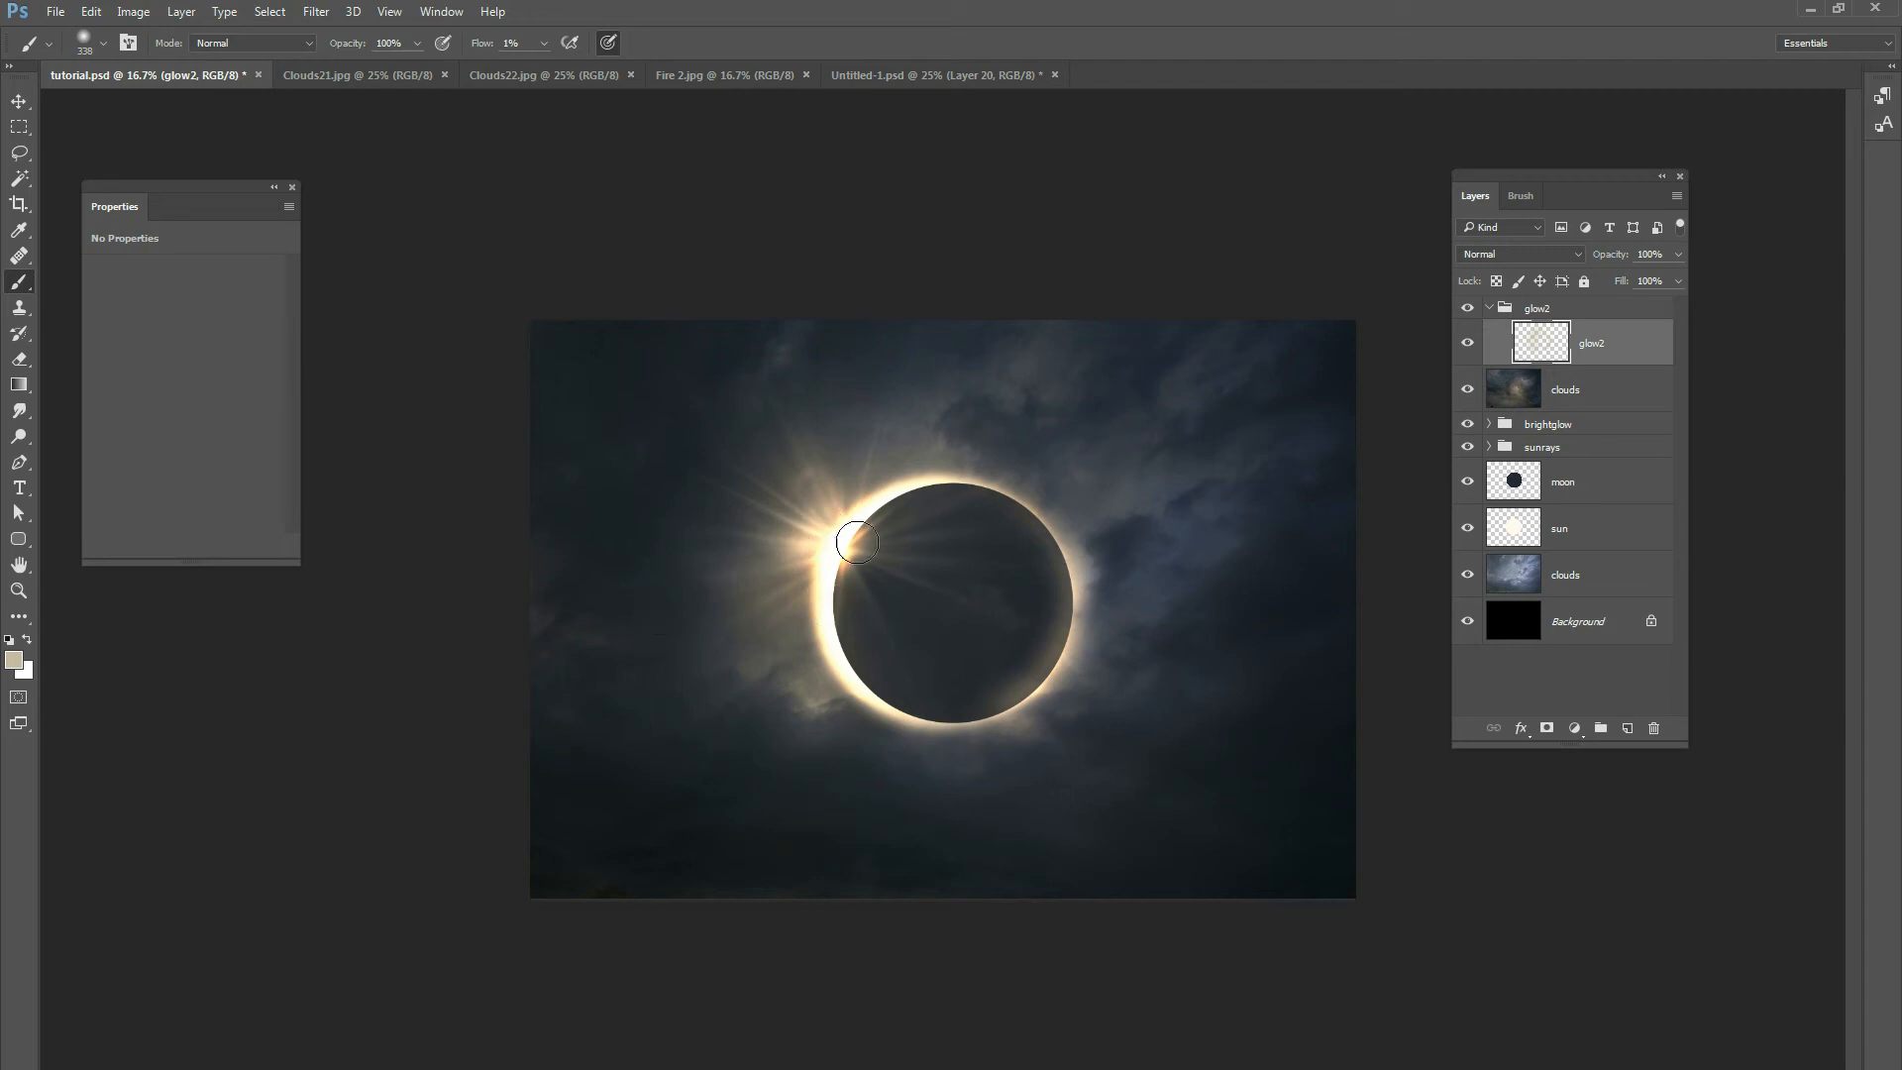
right_click(872, 485)
click(852, 516)
click(1467, 342)
click(1468, 342)
click(1470, 343)
click(1469, 343)
Set the foreground color for the brush to the muted blue 4a606d.
click(13, 663)
click(1188, 461)
mouse_move(1046, 421)
mouse_down()
mouse_move(1018, 483)
mouse_move(995, 488)
mouse_up()
click(1184, 451)
click(1185, 443)
click(988, 475)
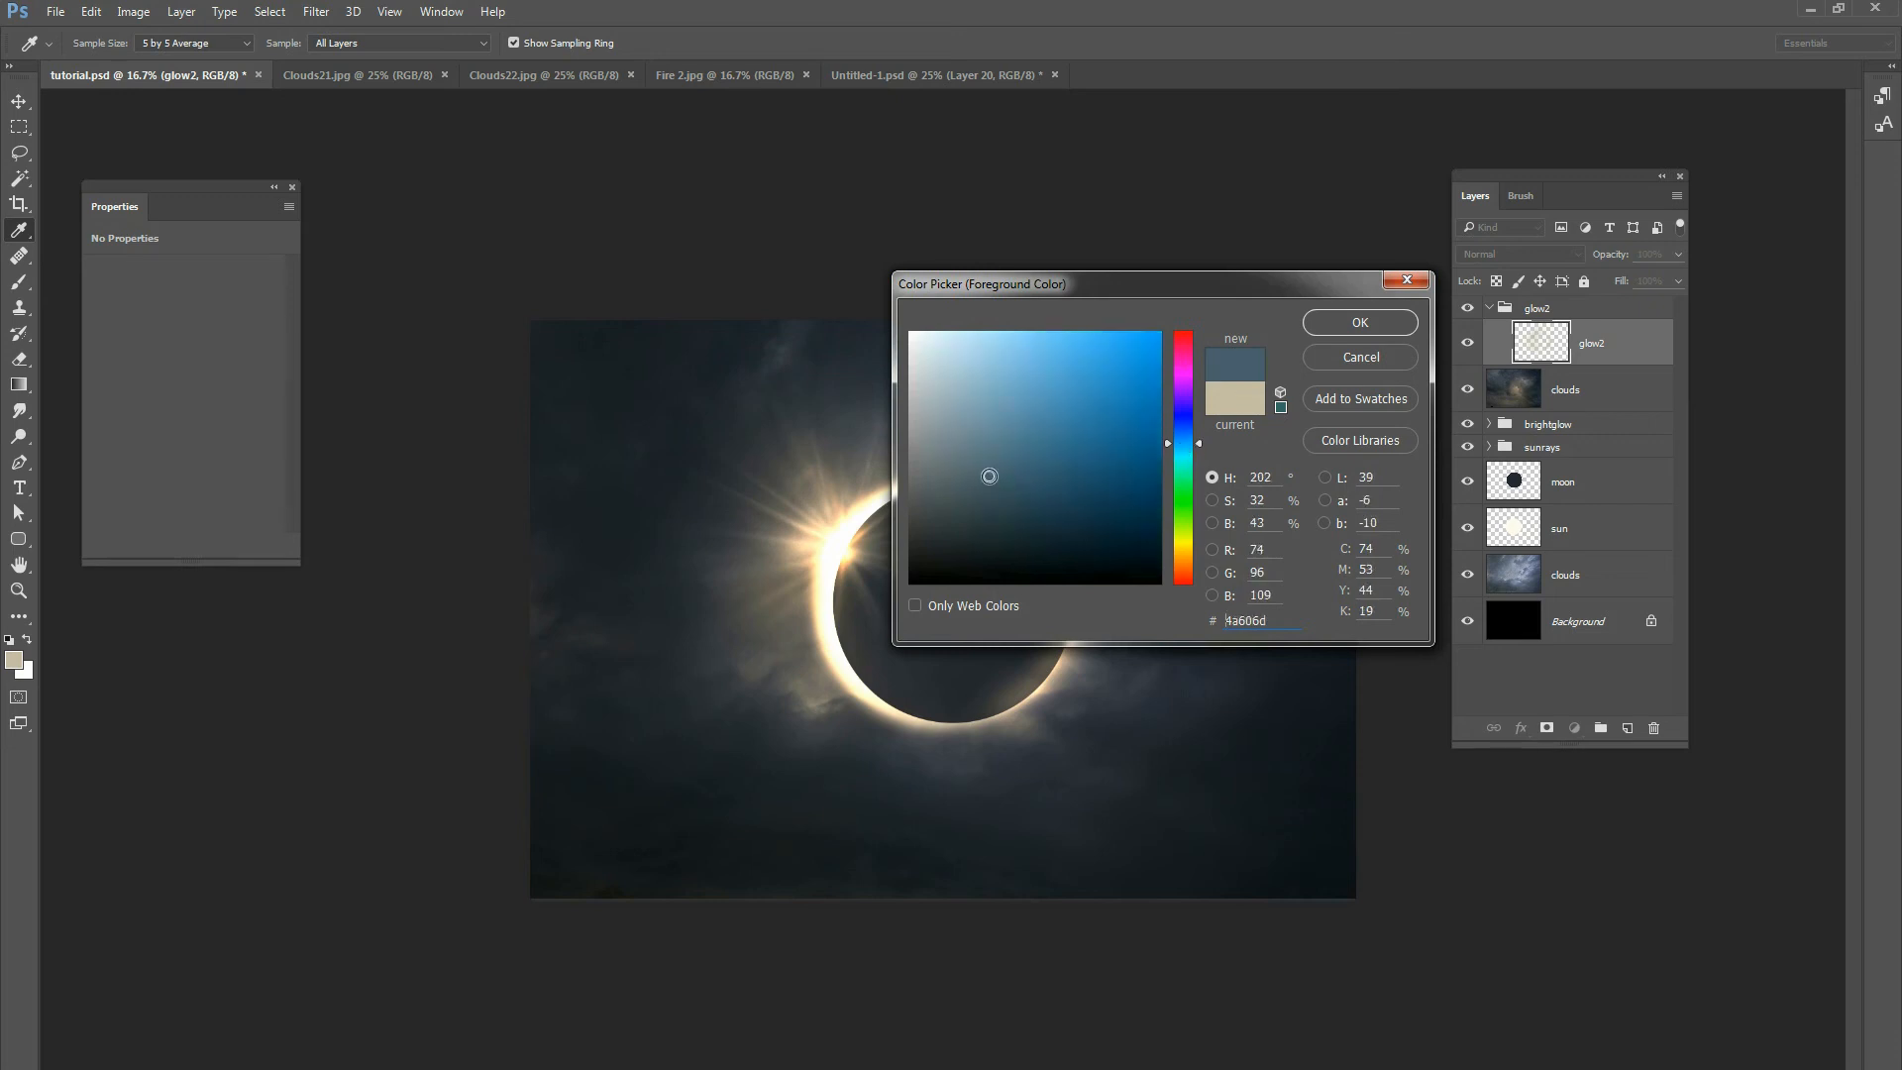
click(1334, 327)
key(b)
Paint a blue glow over the clouds on the image's right and lower-right side with a soft 1102 px brush.
right_click(1206, 514)
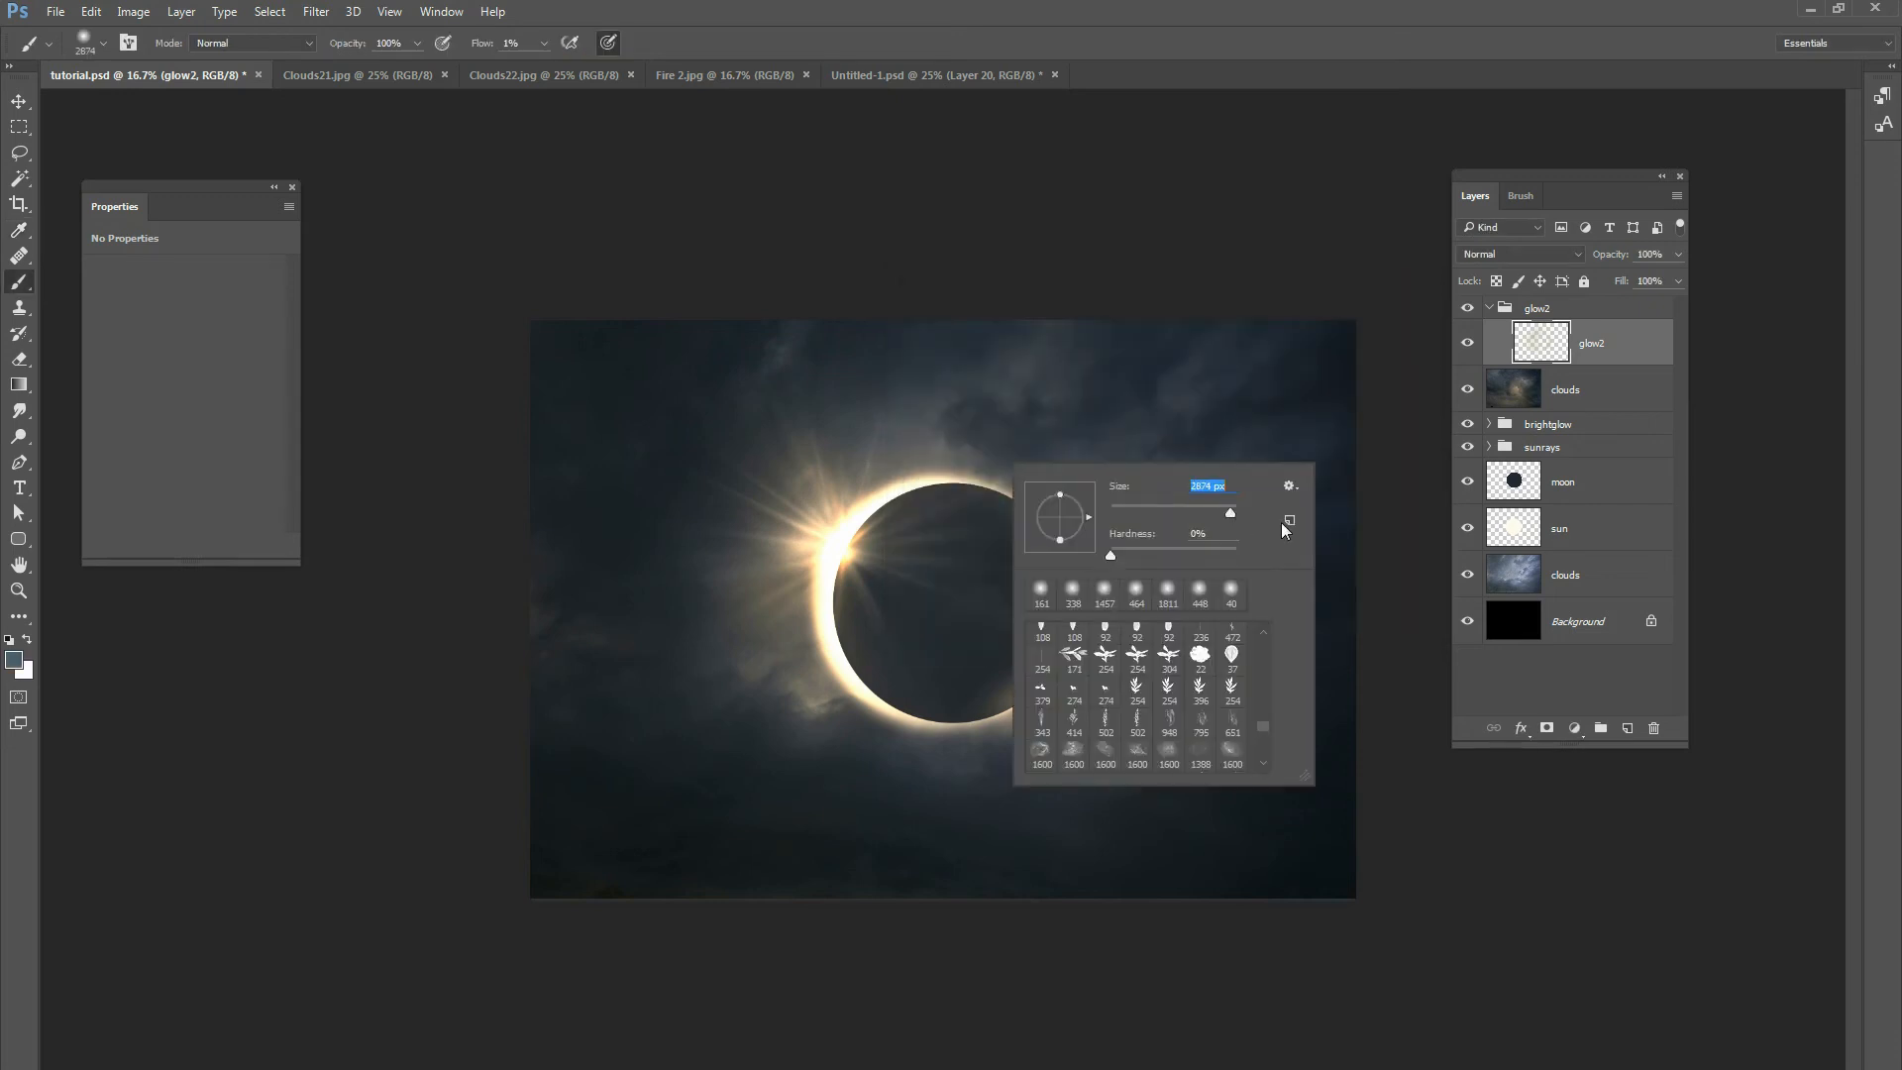
drag(1224, 515, 1217, 515)
key(Return)
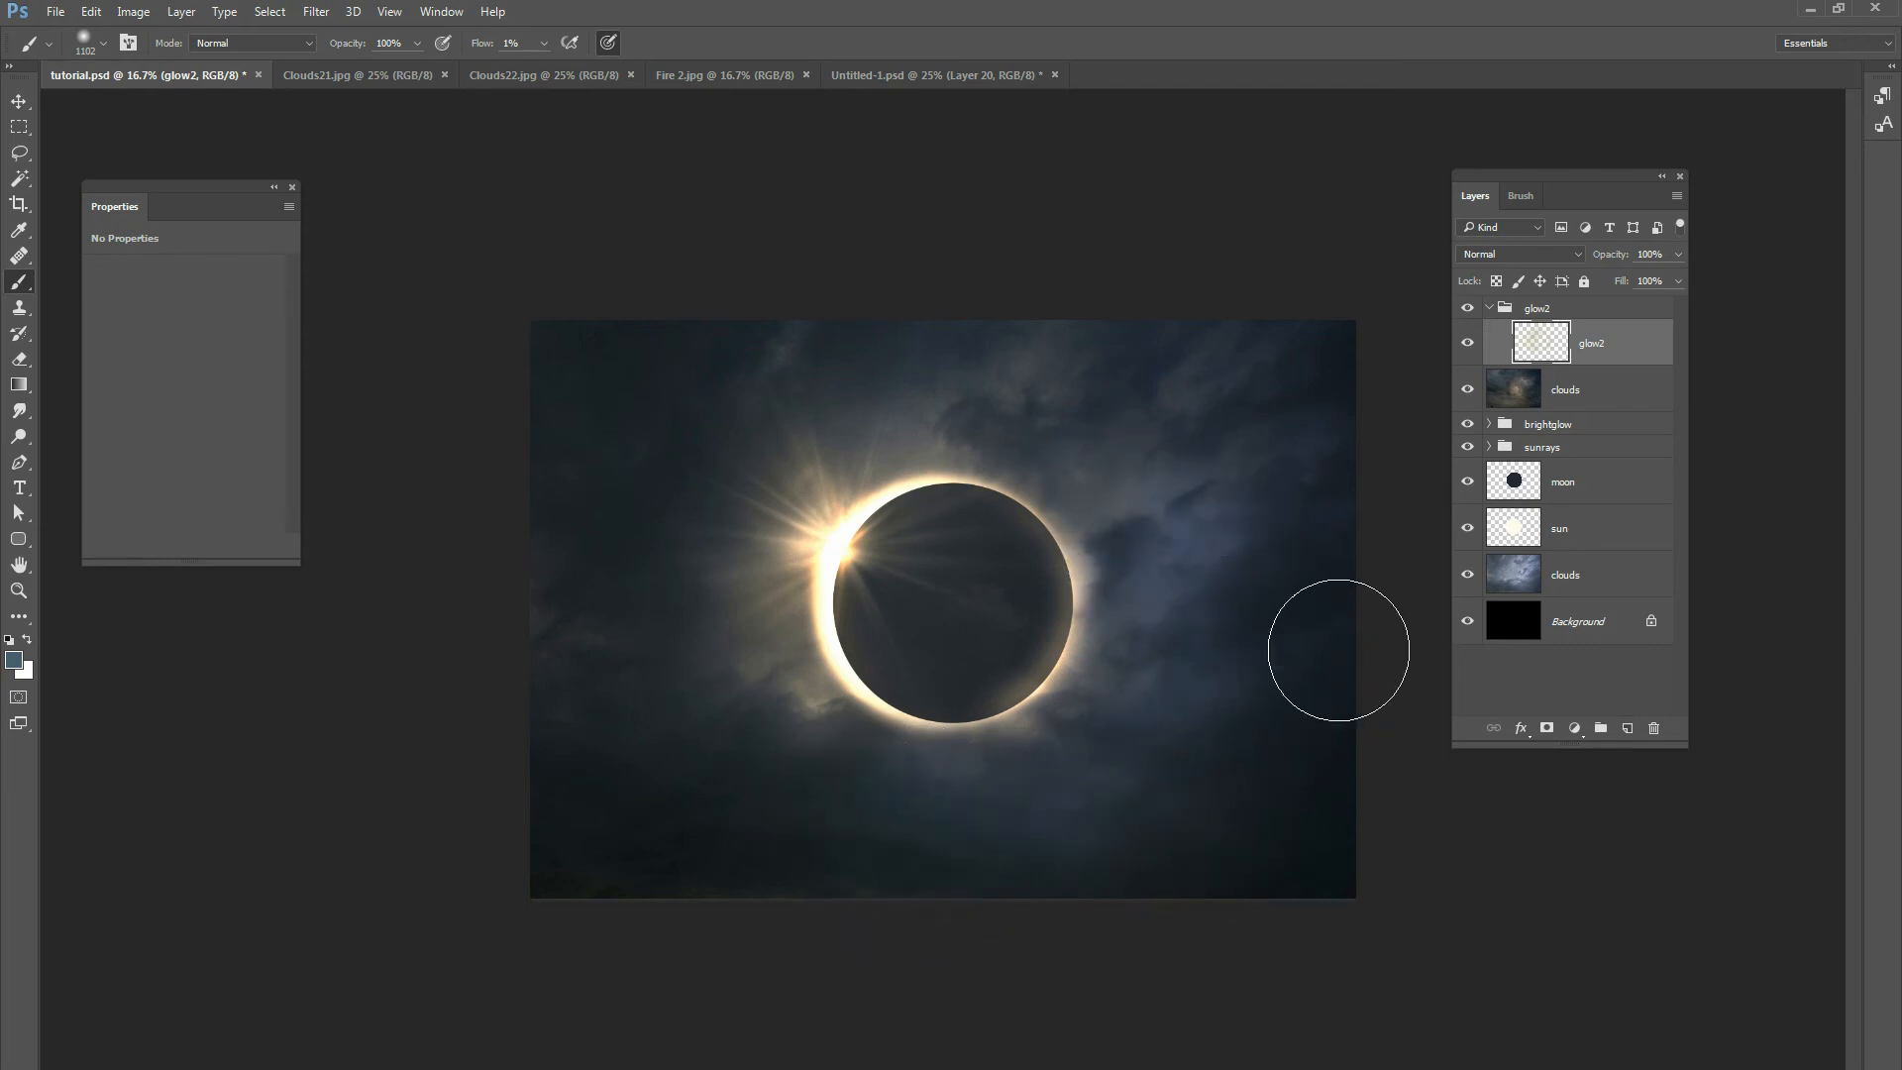
mouse_move(1308, 844)
mouse_down()
mouse_move(1014, 732)
mouse_move(1133, 759)
mouse_move(1007, 640)
mouse_move(1107, 537)
mouse_move(1308, 443)
mouse_move(1226, 444)
mouse_up()
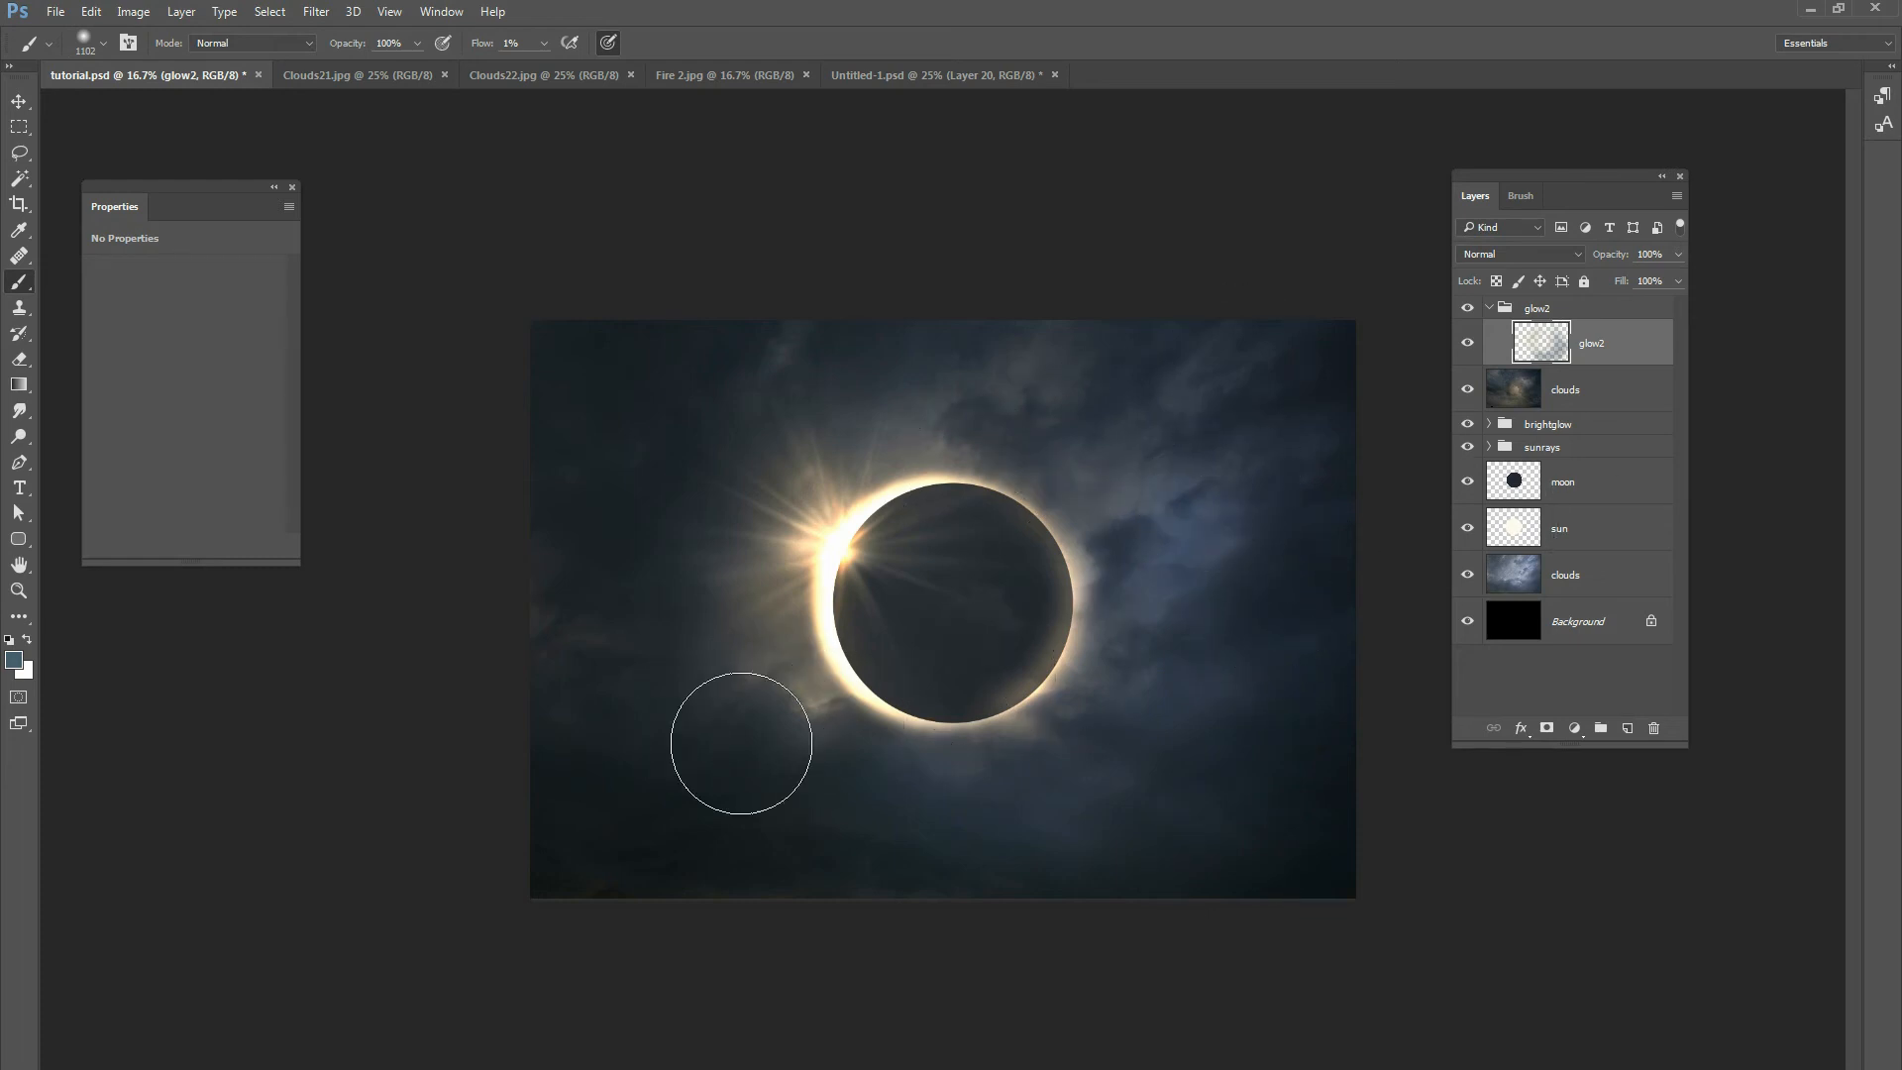
Change the foreground color to orange and paint a warm glow around the sun flare at the moon's upper-left edge.
click(14, 660)
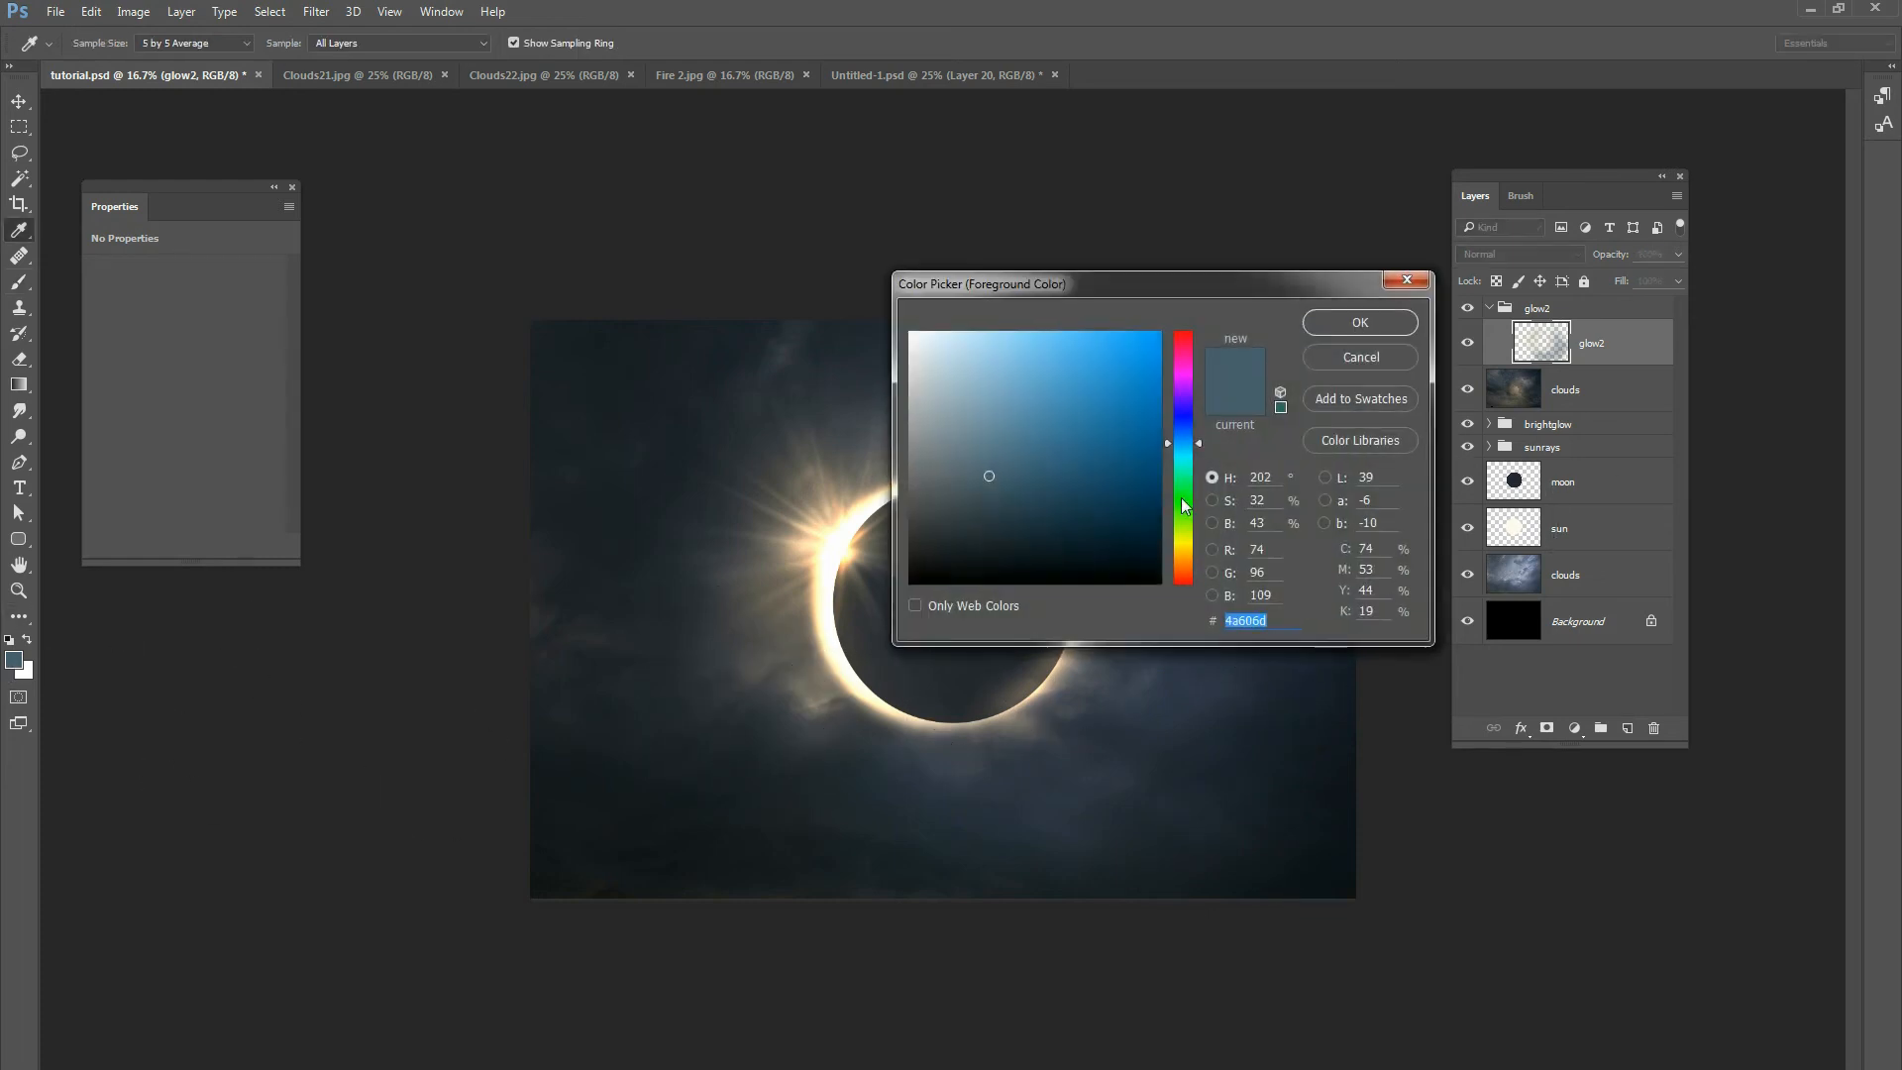
drag(1185, 492, 1185, 567)
click(1084, 386)
click(1358, 322)
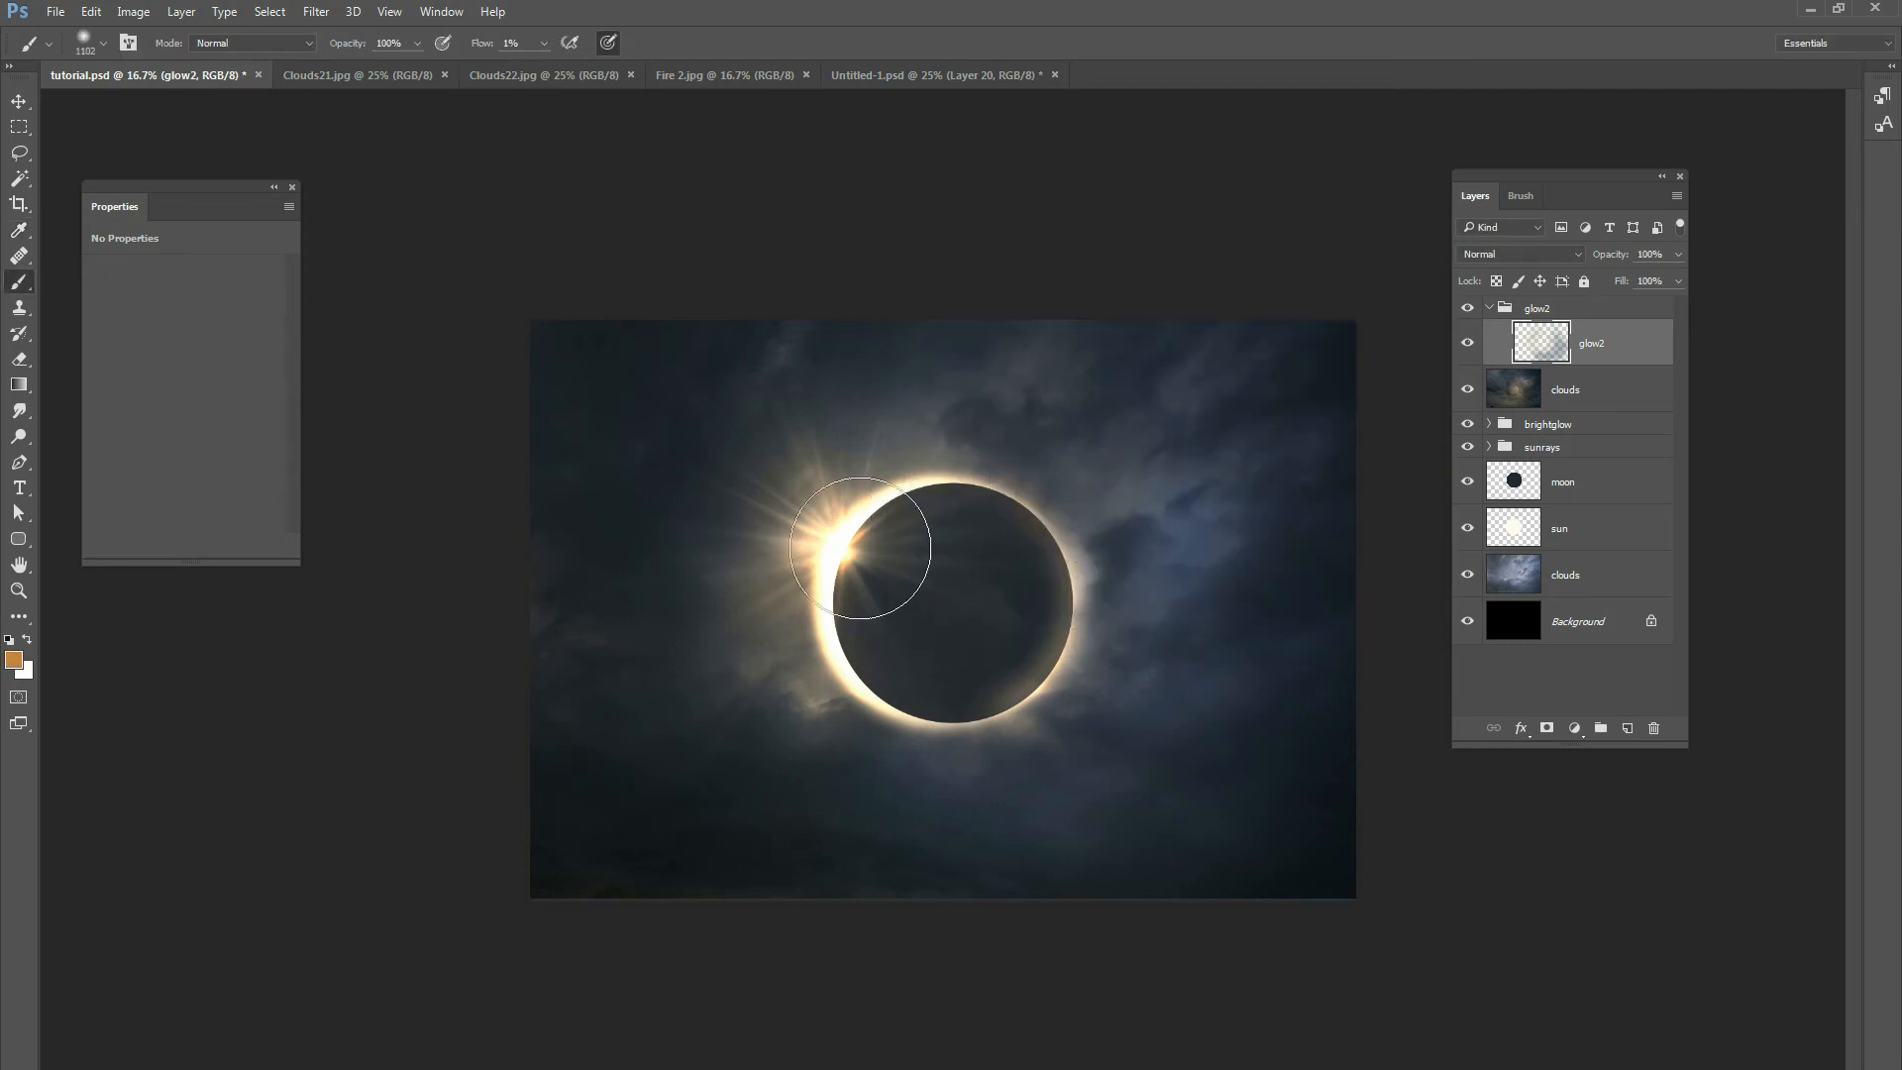
mouse_move(796, 602)
mouse_down()
mouse_move(758, 475)
mouse_move(812, 525)
mouse_move(837, 450)
mouse_up()
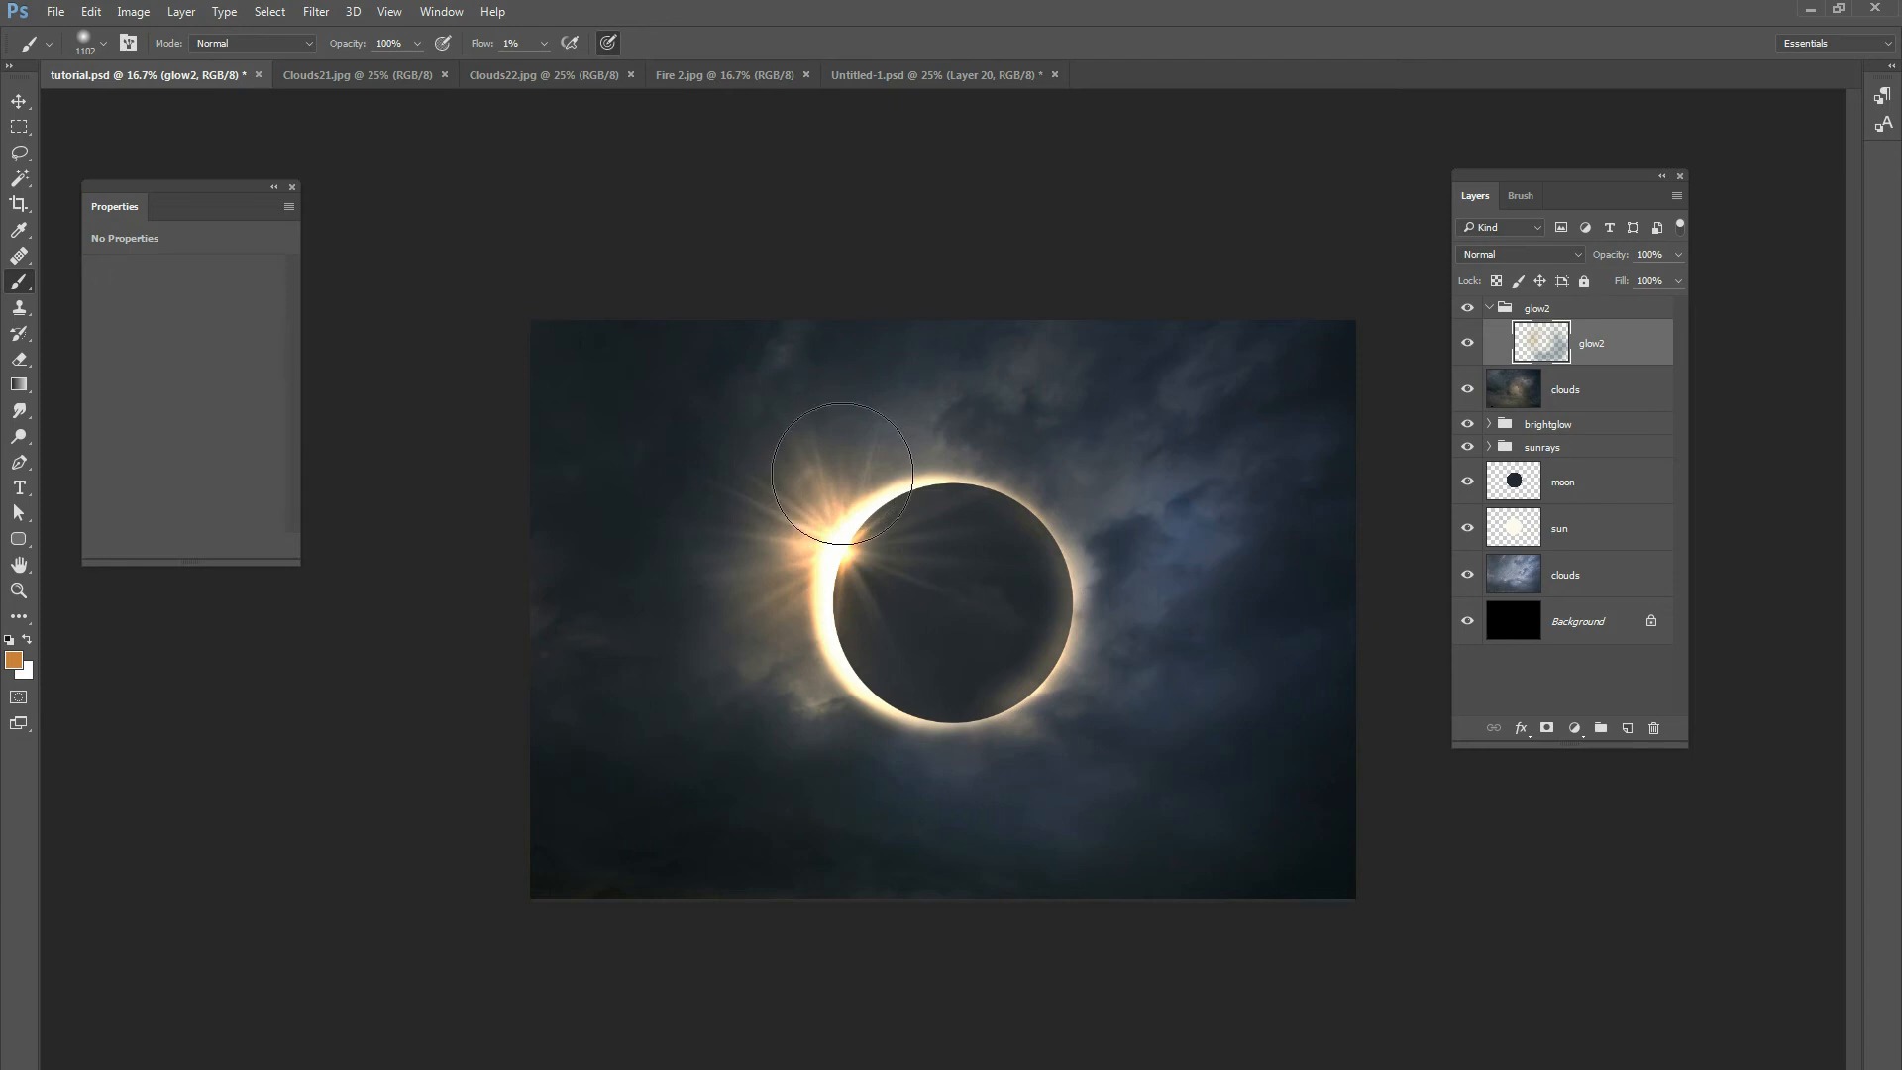
Compare the image with the glow2 layer hidden and shown, and collapse the glow2 group.
click(1468, 344)
click(1468, 344)
click(1468, 344)
click(1468, 344)
click(1488, 308)
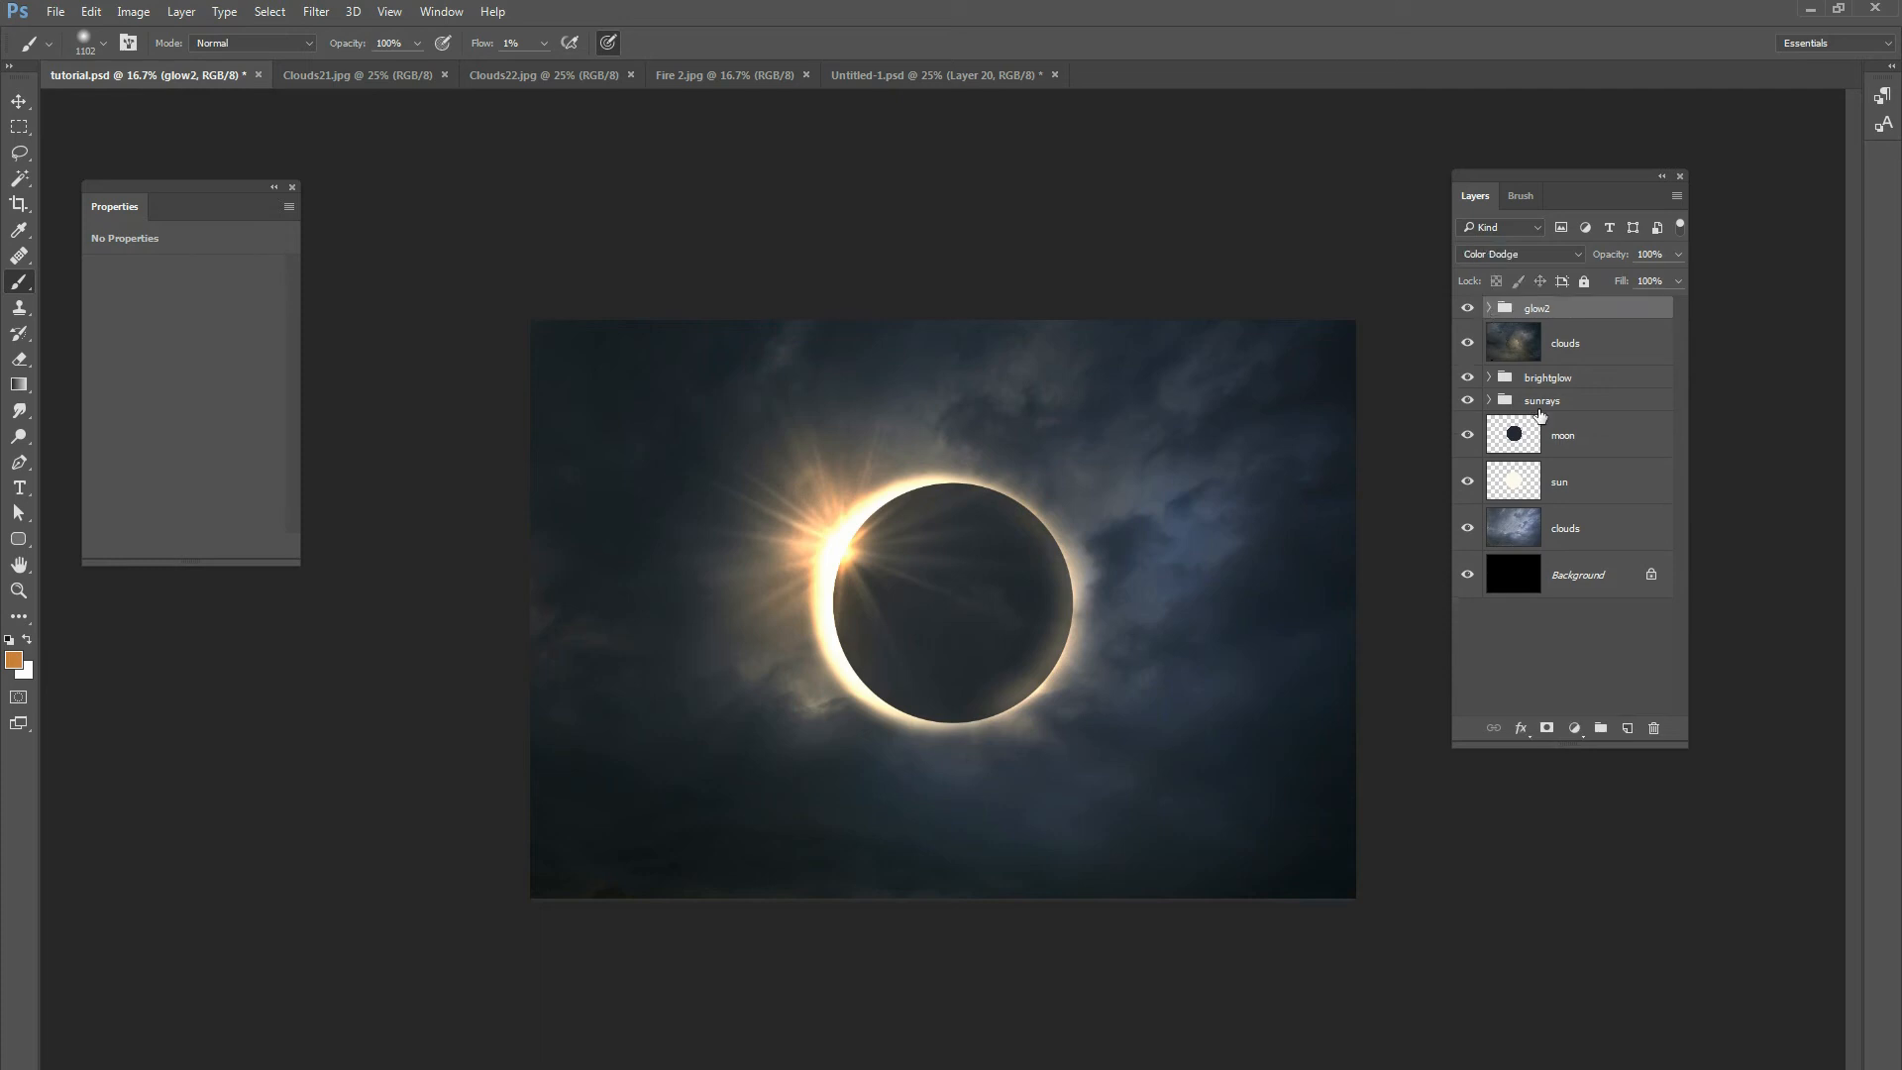
Fill a new layer above the glow2 group with the linear Violet, Orange gradient running from the canvas's lower right to its upper left.
click(1628, 727)
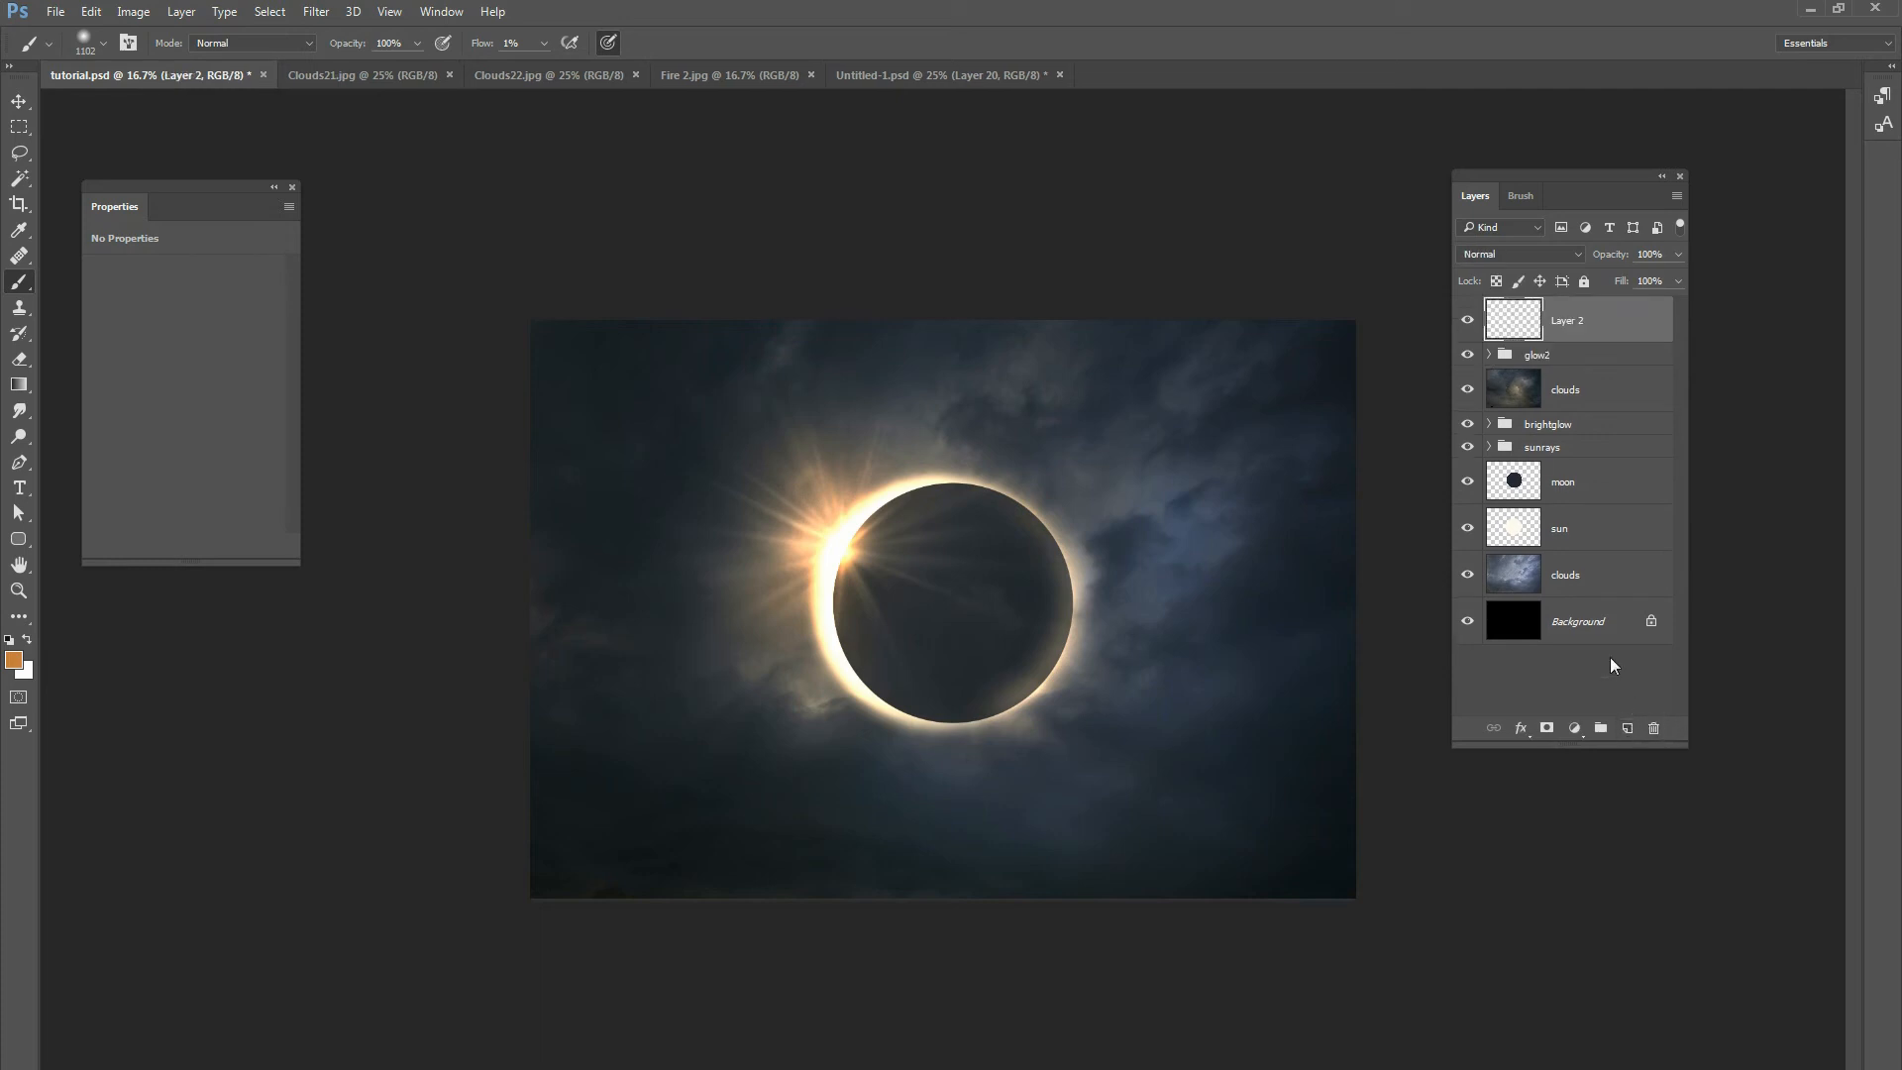
drag(14, 384, 83, 391)
click(146, 44)
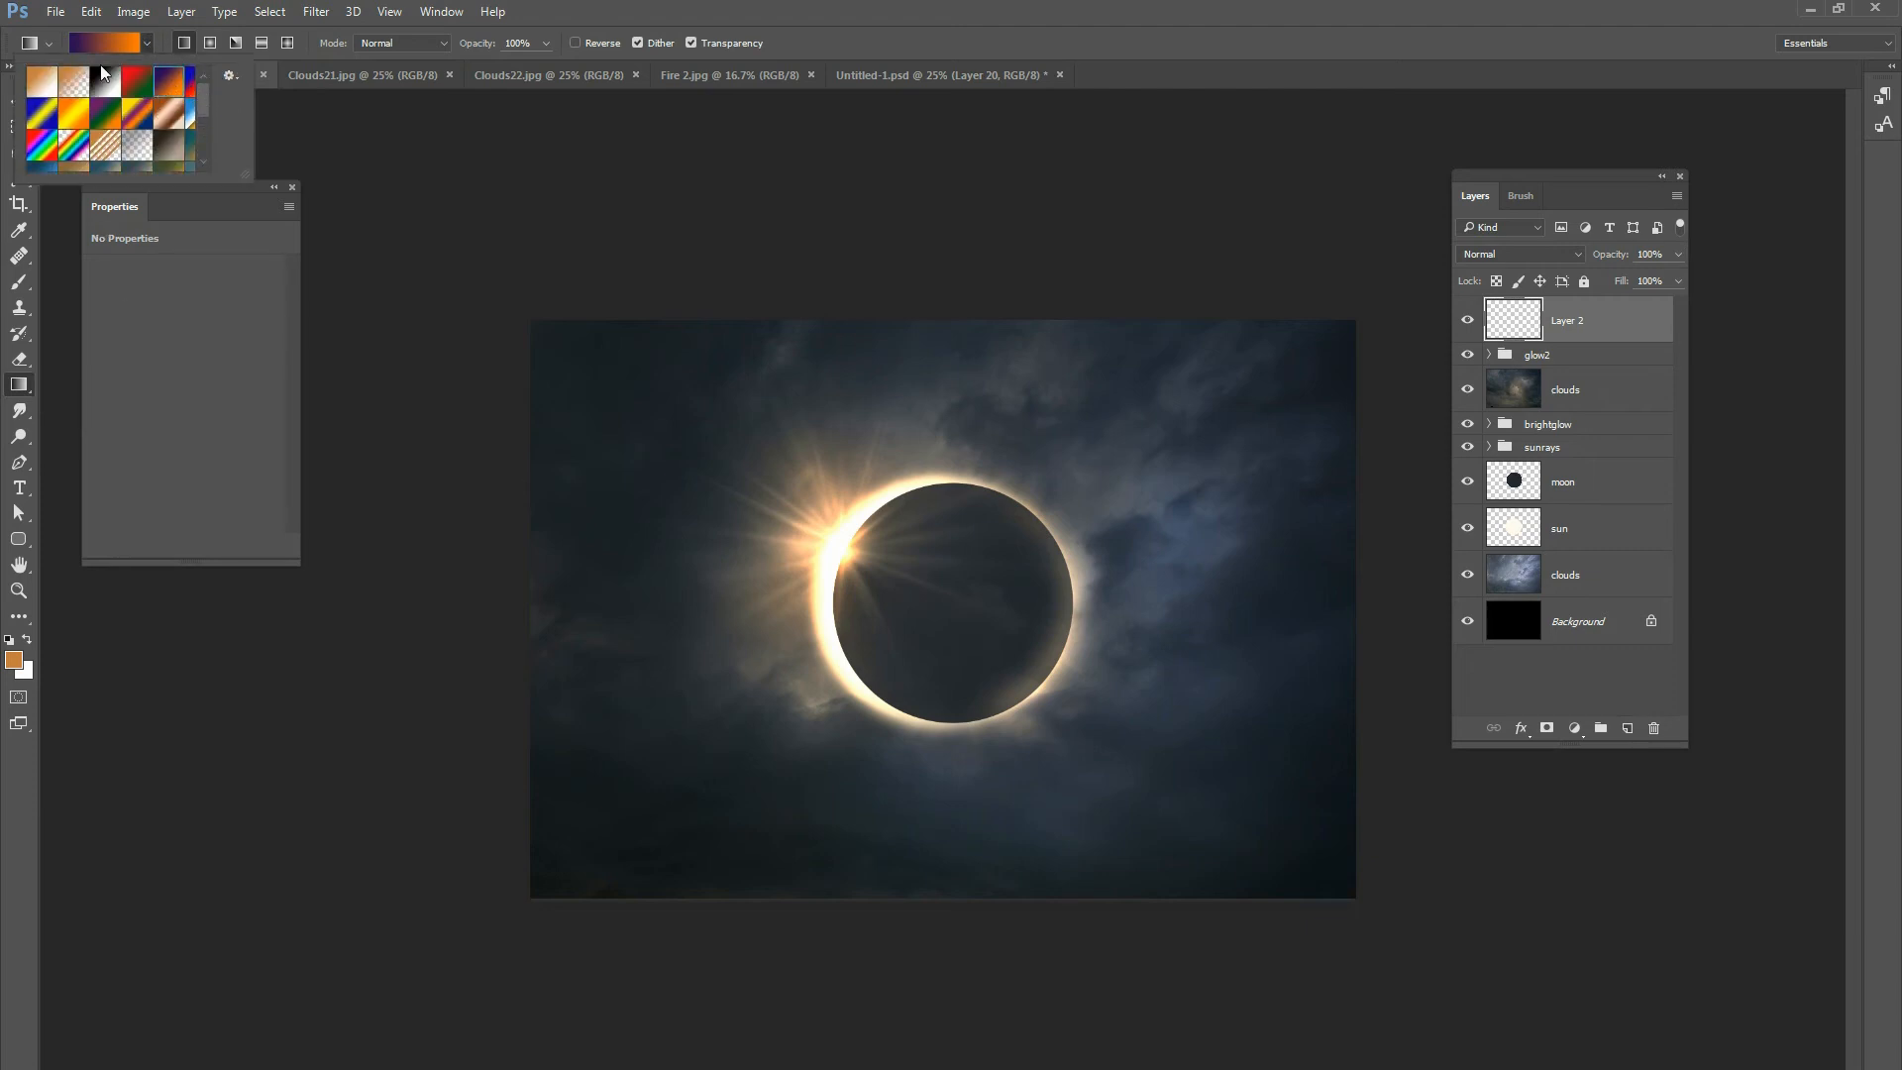
click(105, 47)
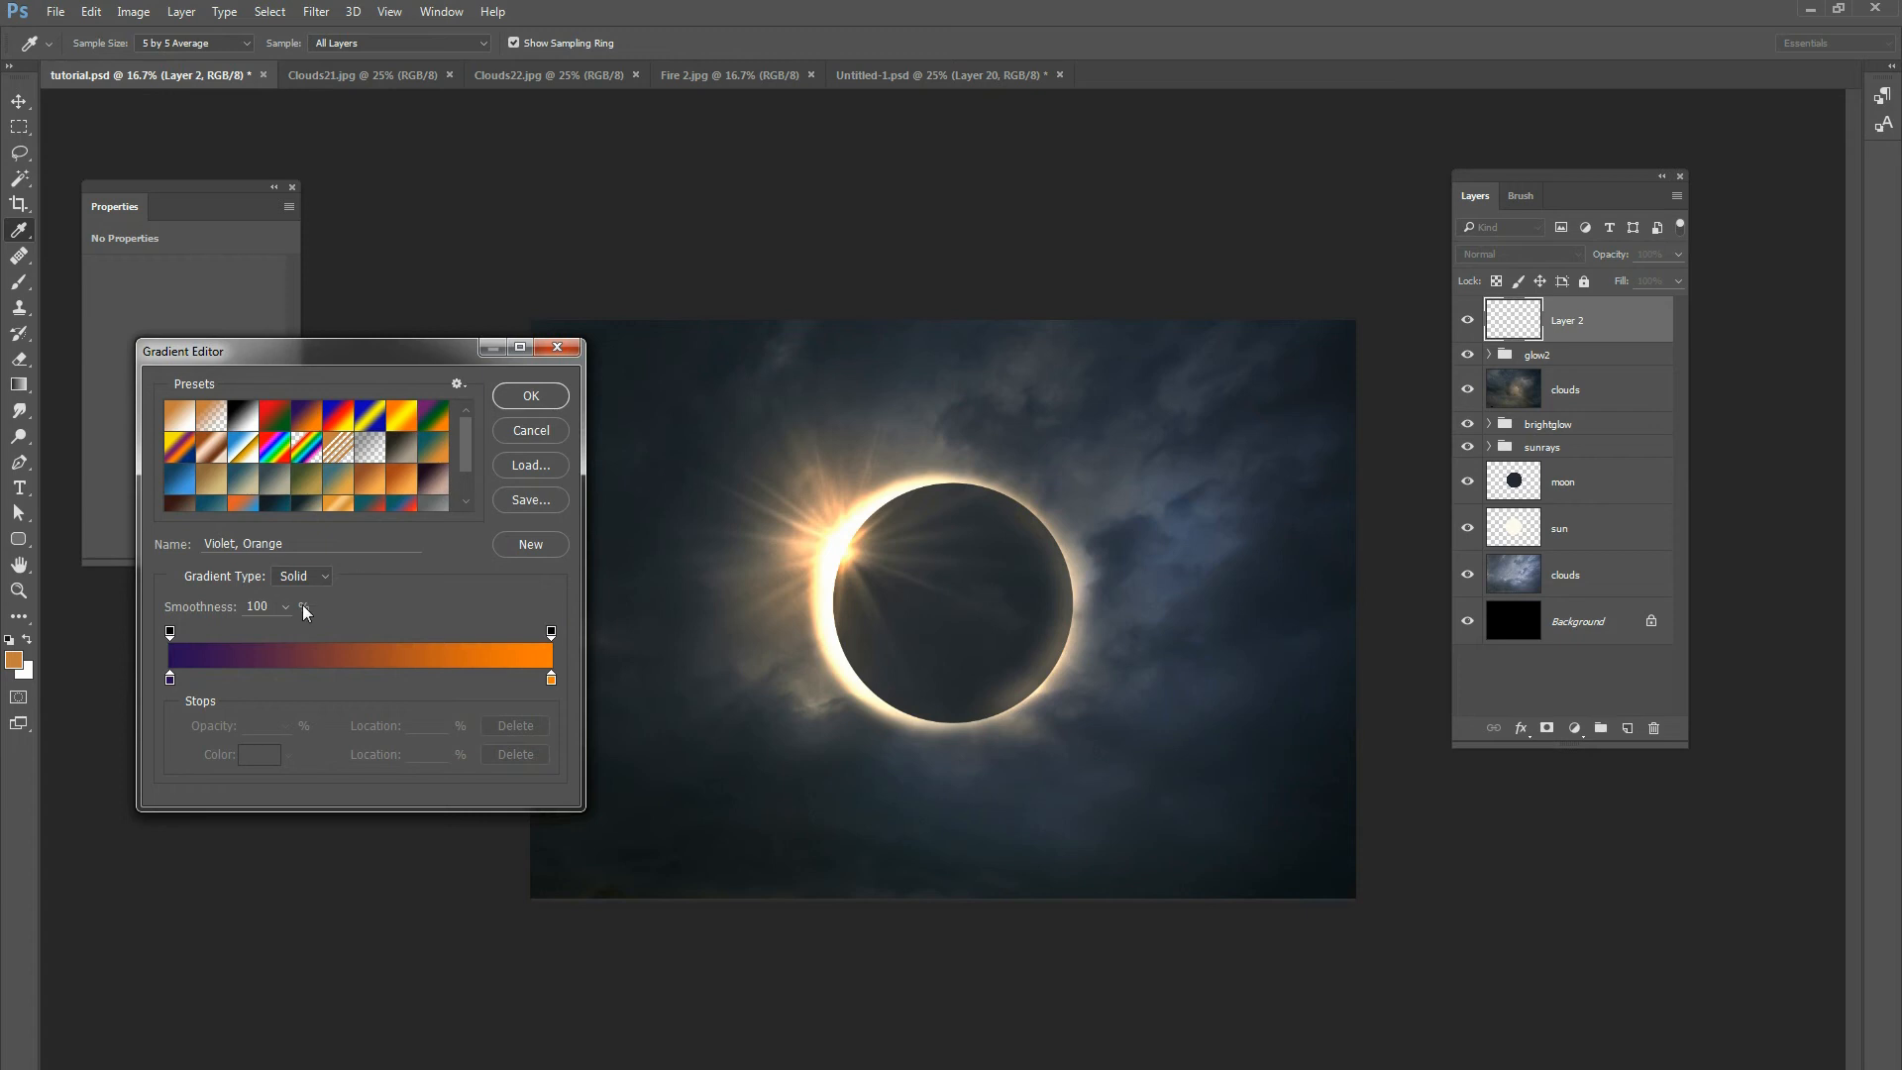
click(559, 399)
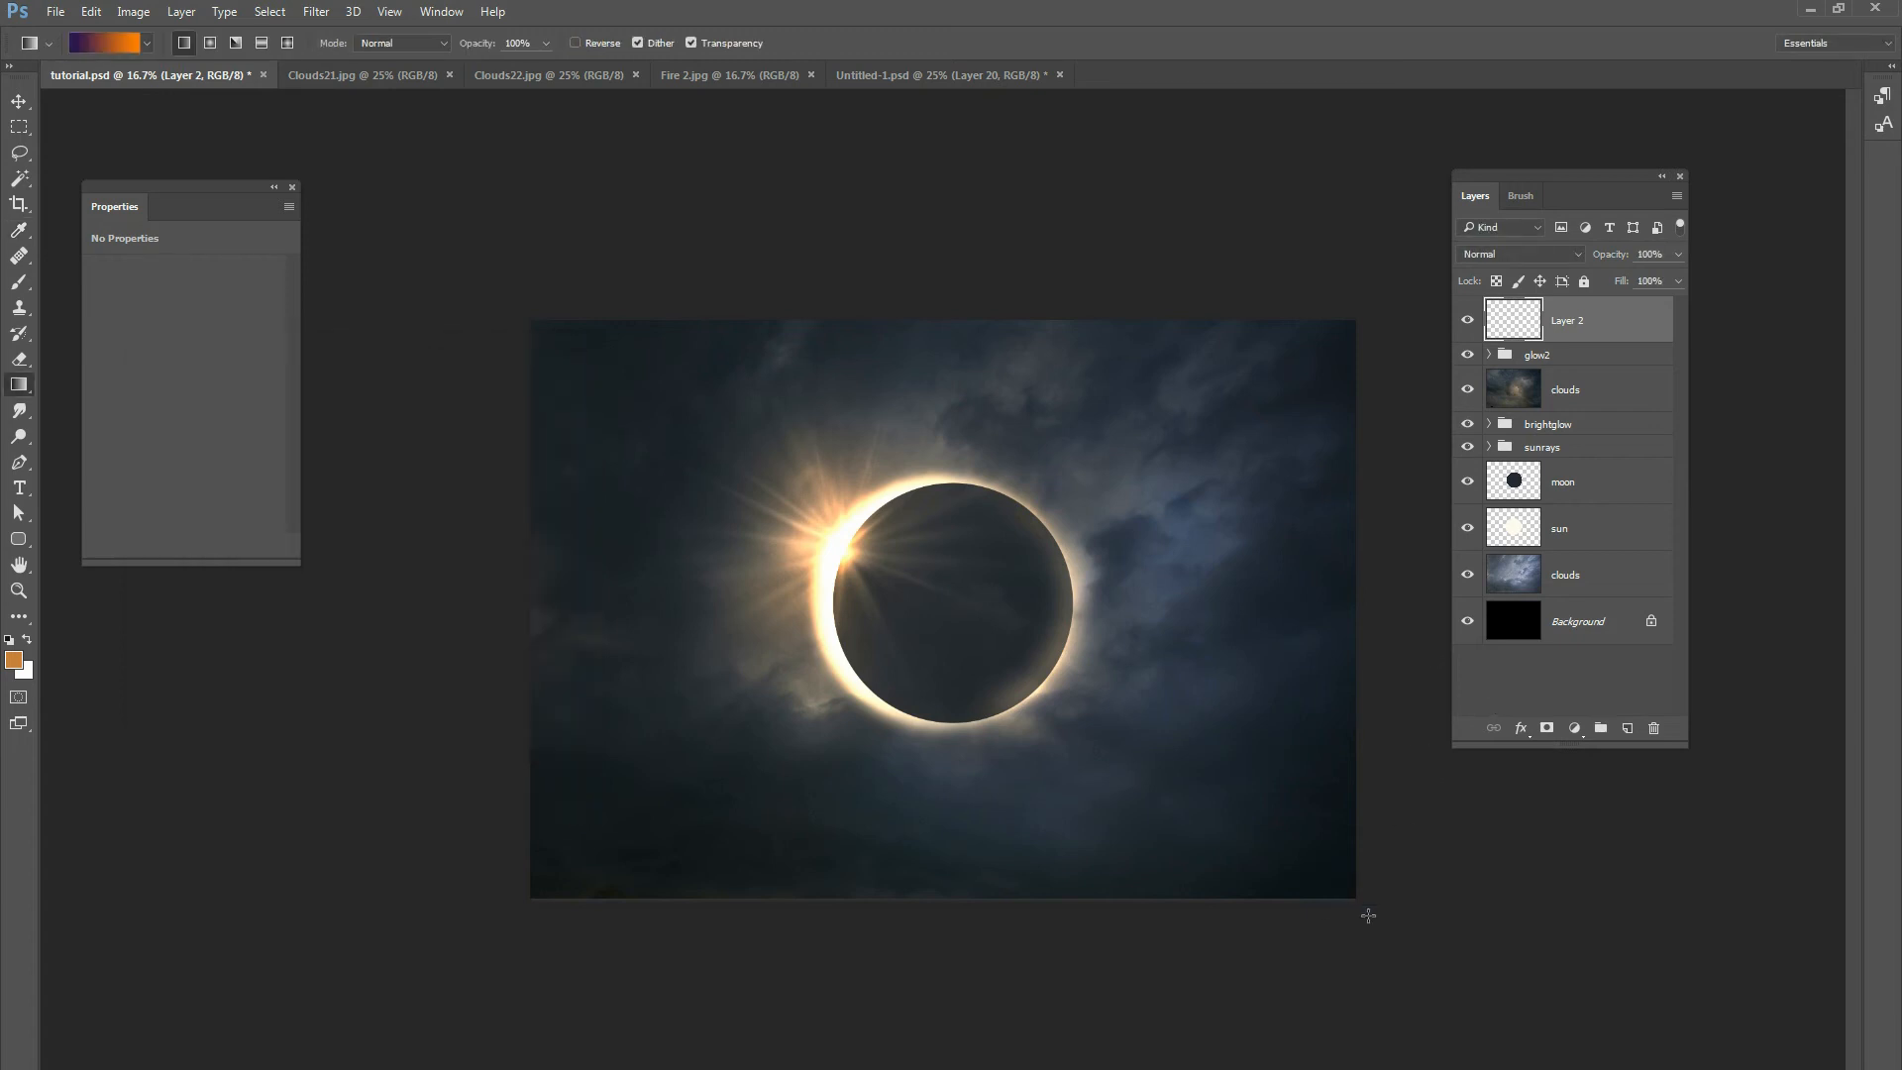
drag(1324, 877, 680, 375)
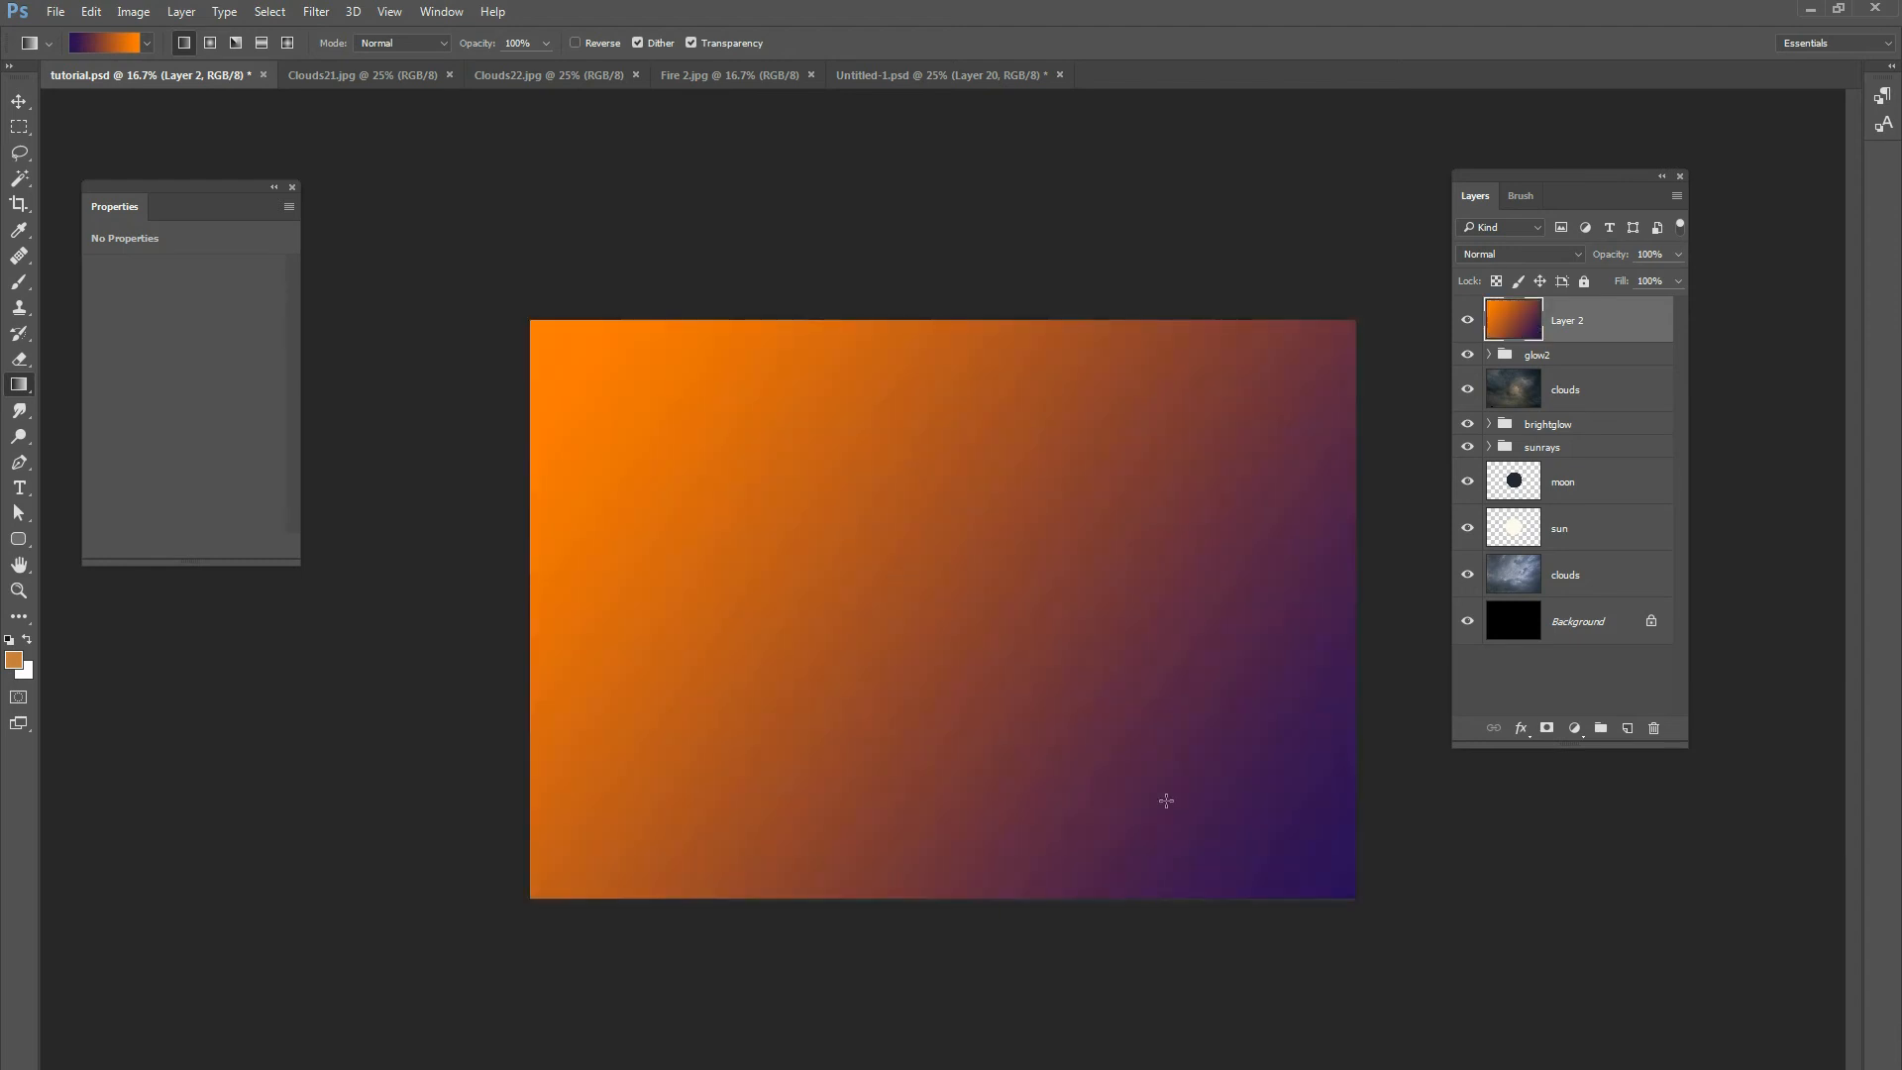
drag(1217, 819, 689, 407)
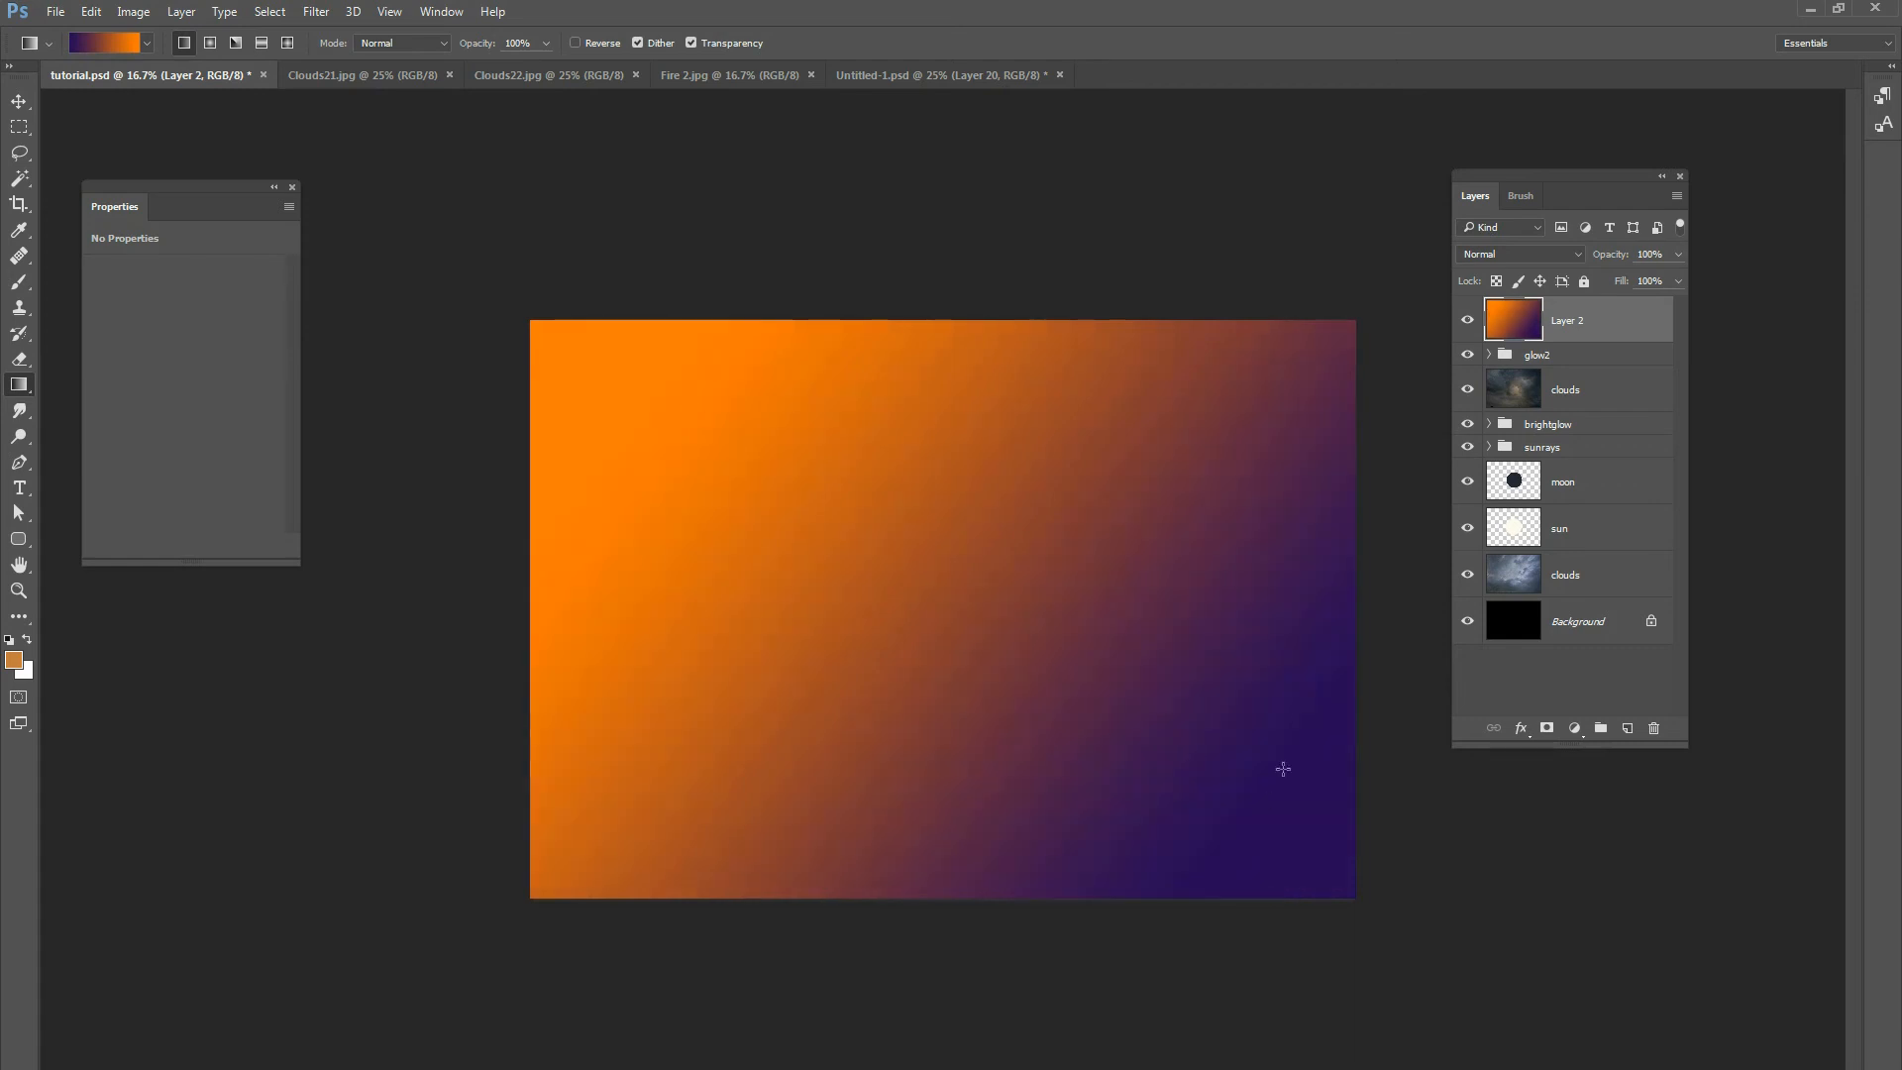
Change the gradient layer's blend mode to Overlay and reduce its opacity to 48%.
click(1496, 253)
click(1486, 445)
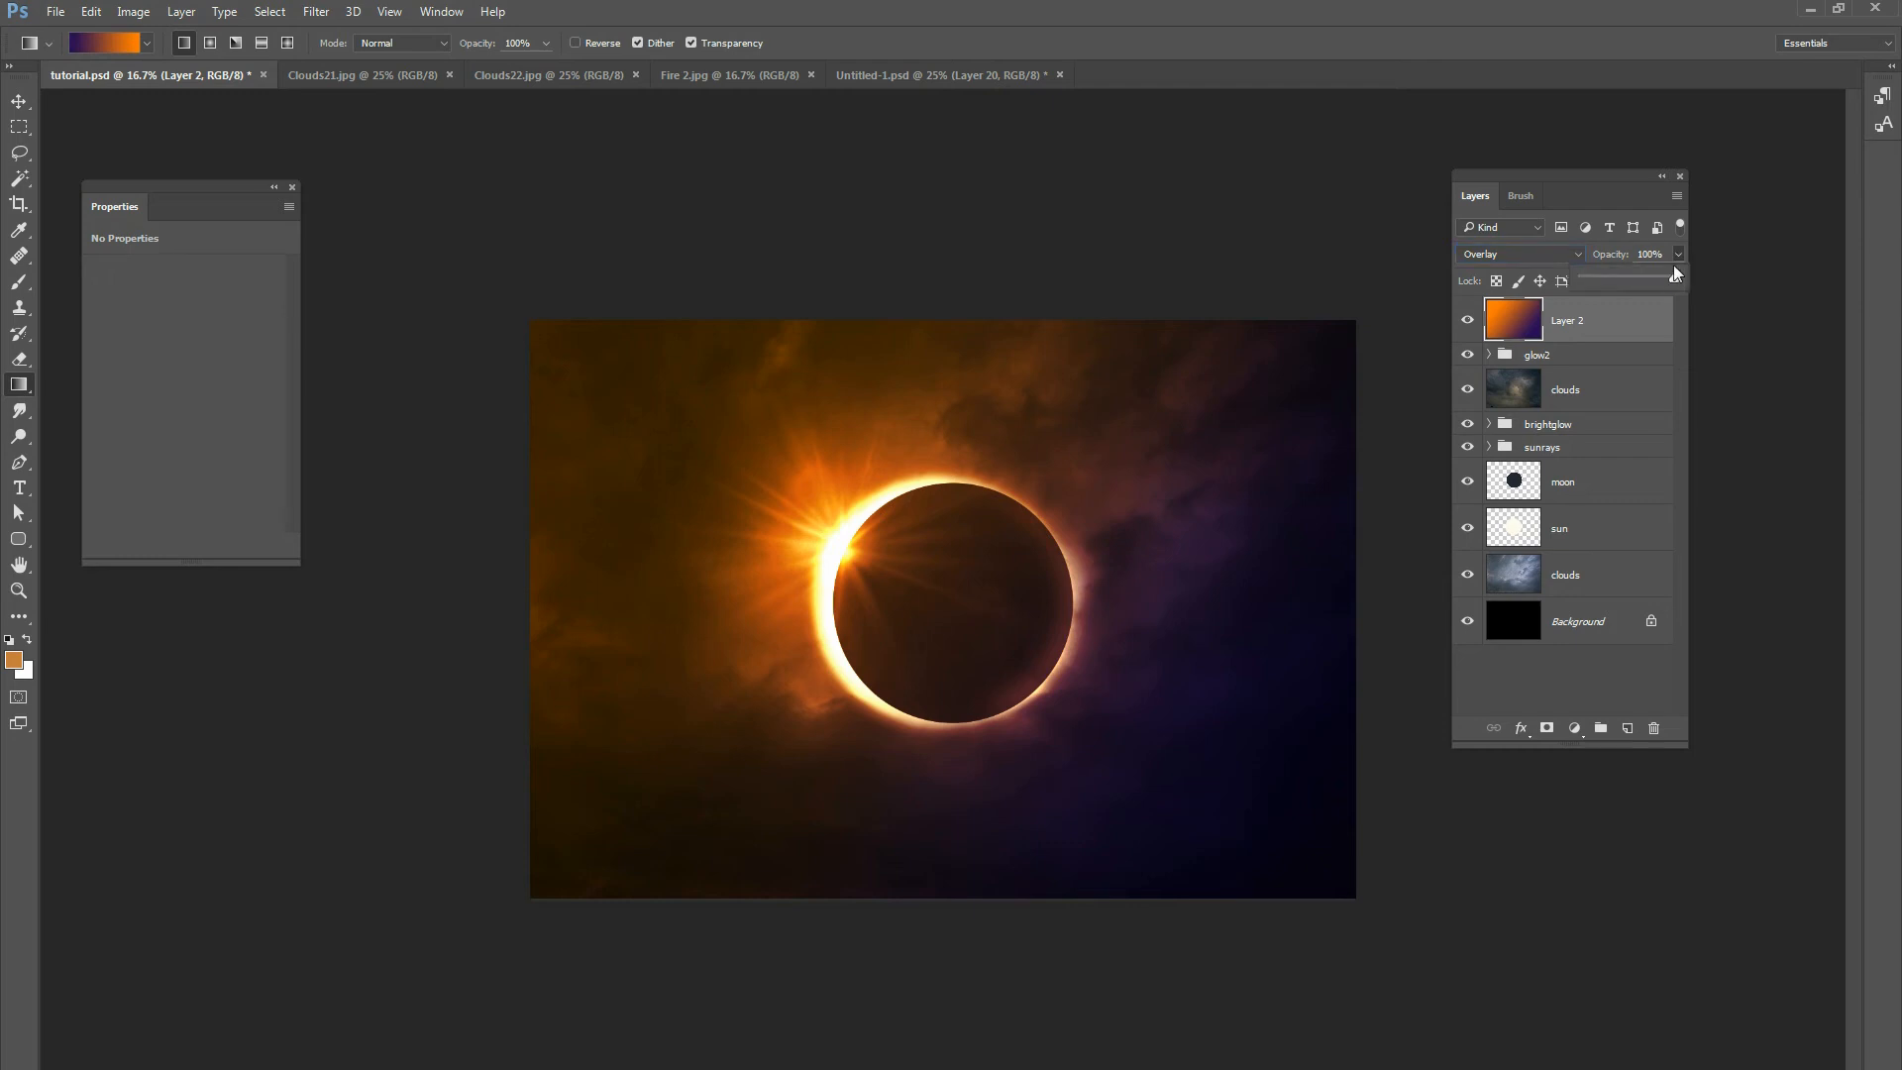
drag(1635, 276, 1627, 277)
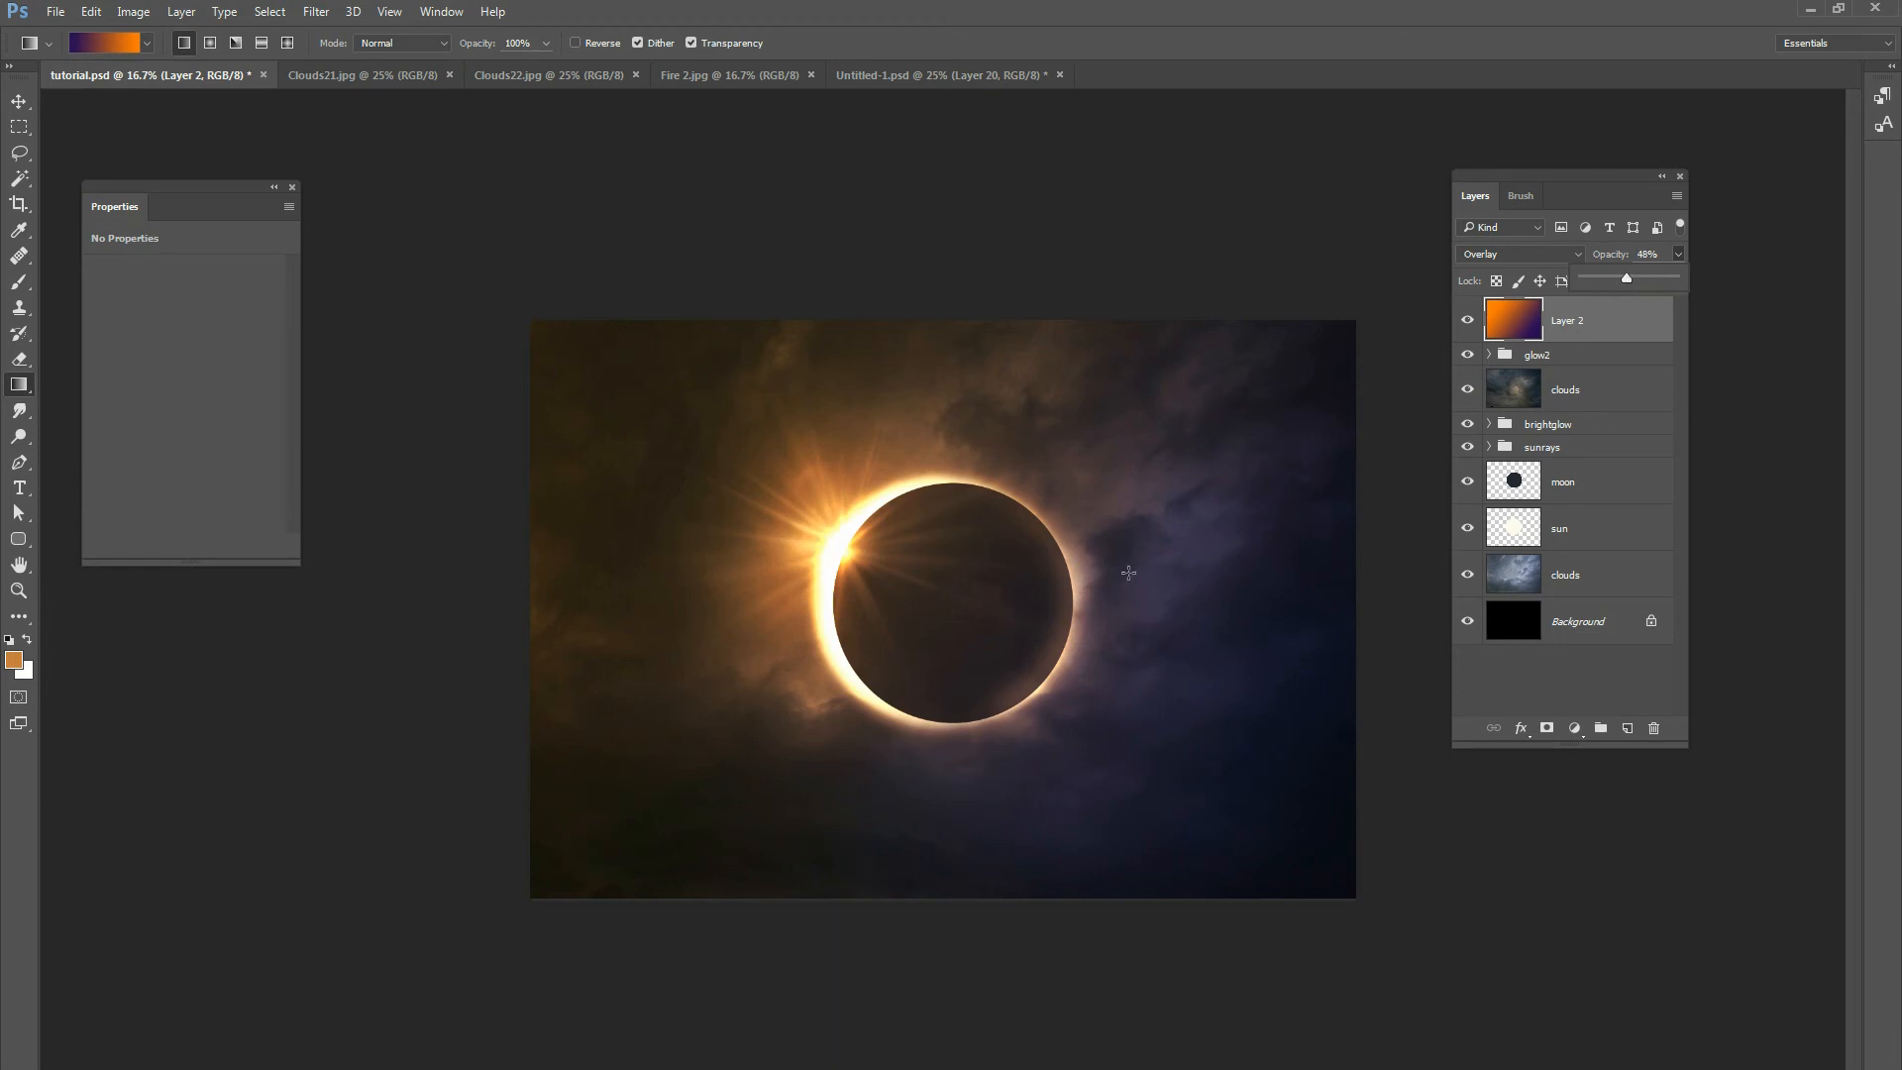
Shift the gradient's violet stop toward blue and redraw the gradient on Layer 2 from the canvas's lower right to its upper left.
click(119, 43)
click(169, 678)
click(259, 755)
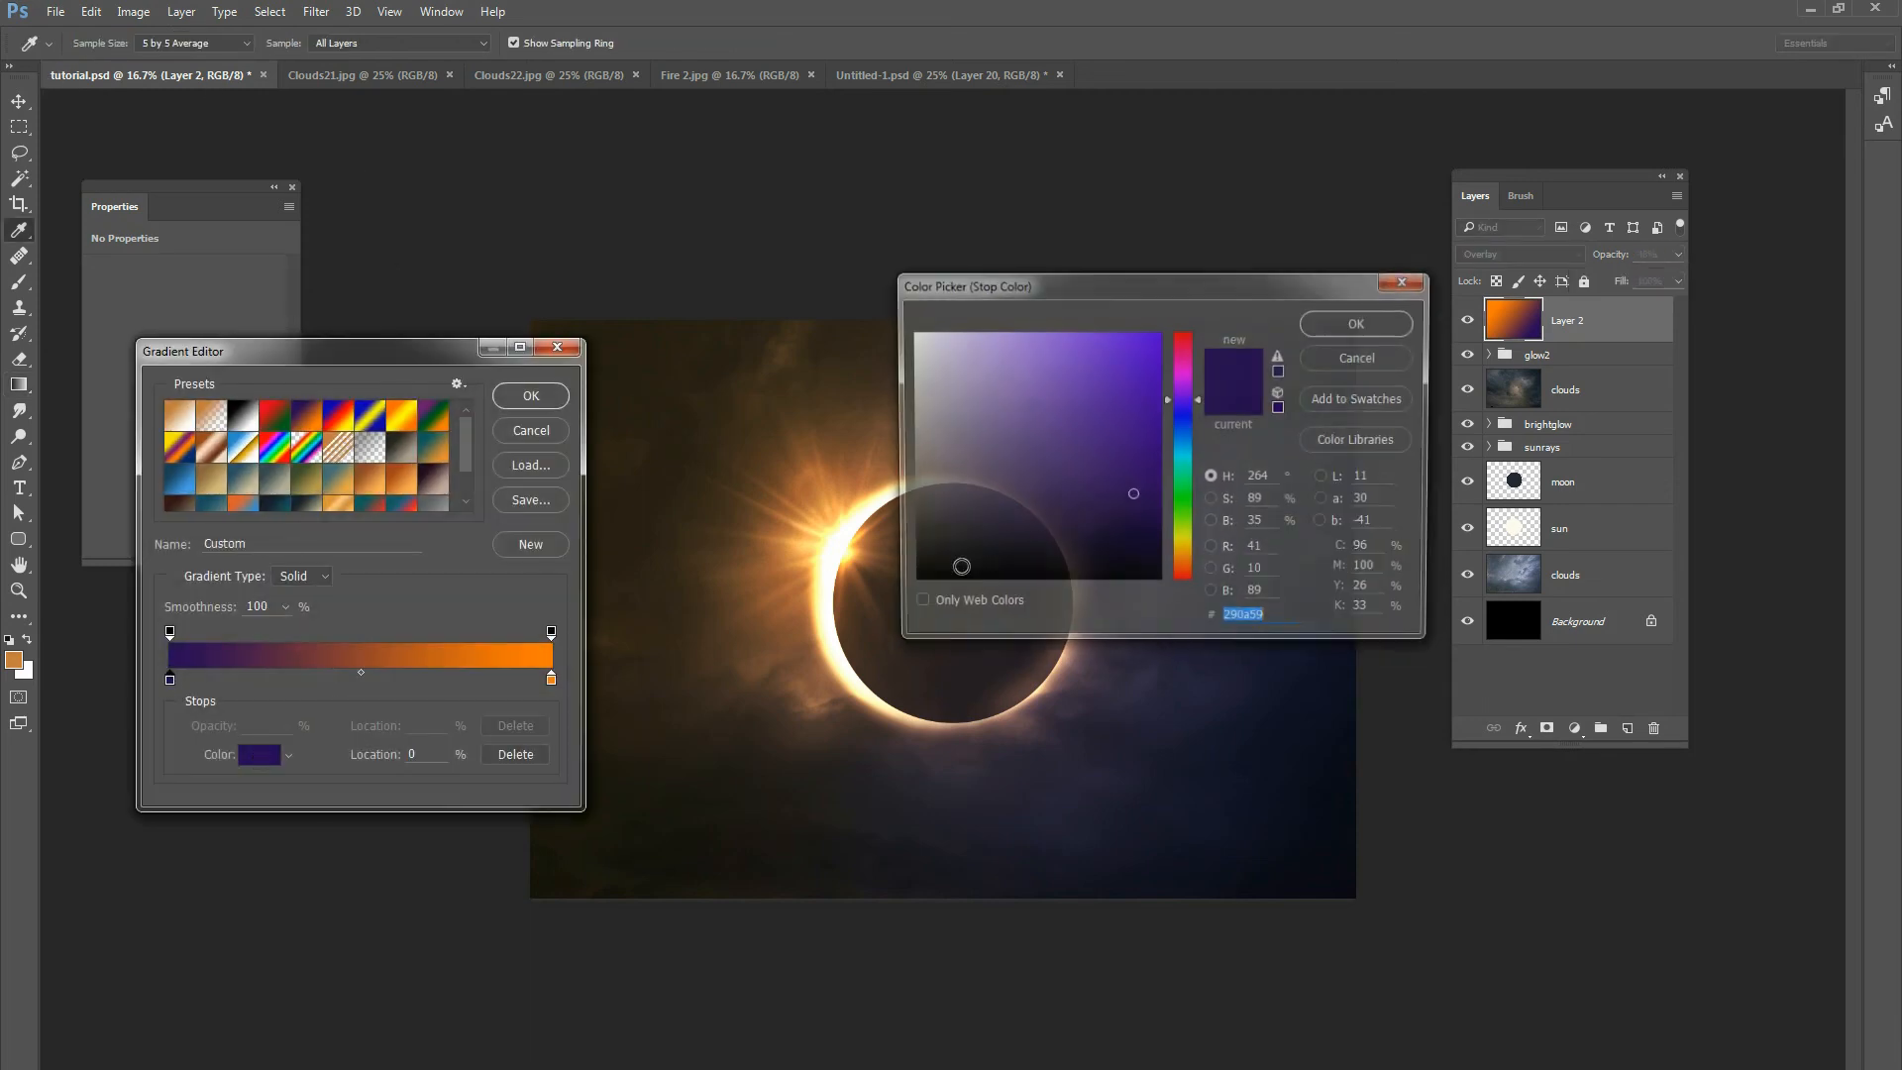
drag(1190, 408, 1182, 406)
click(1360, 322)
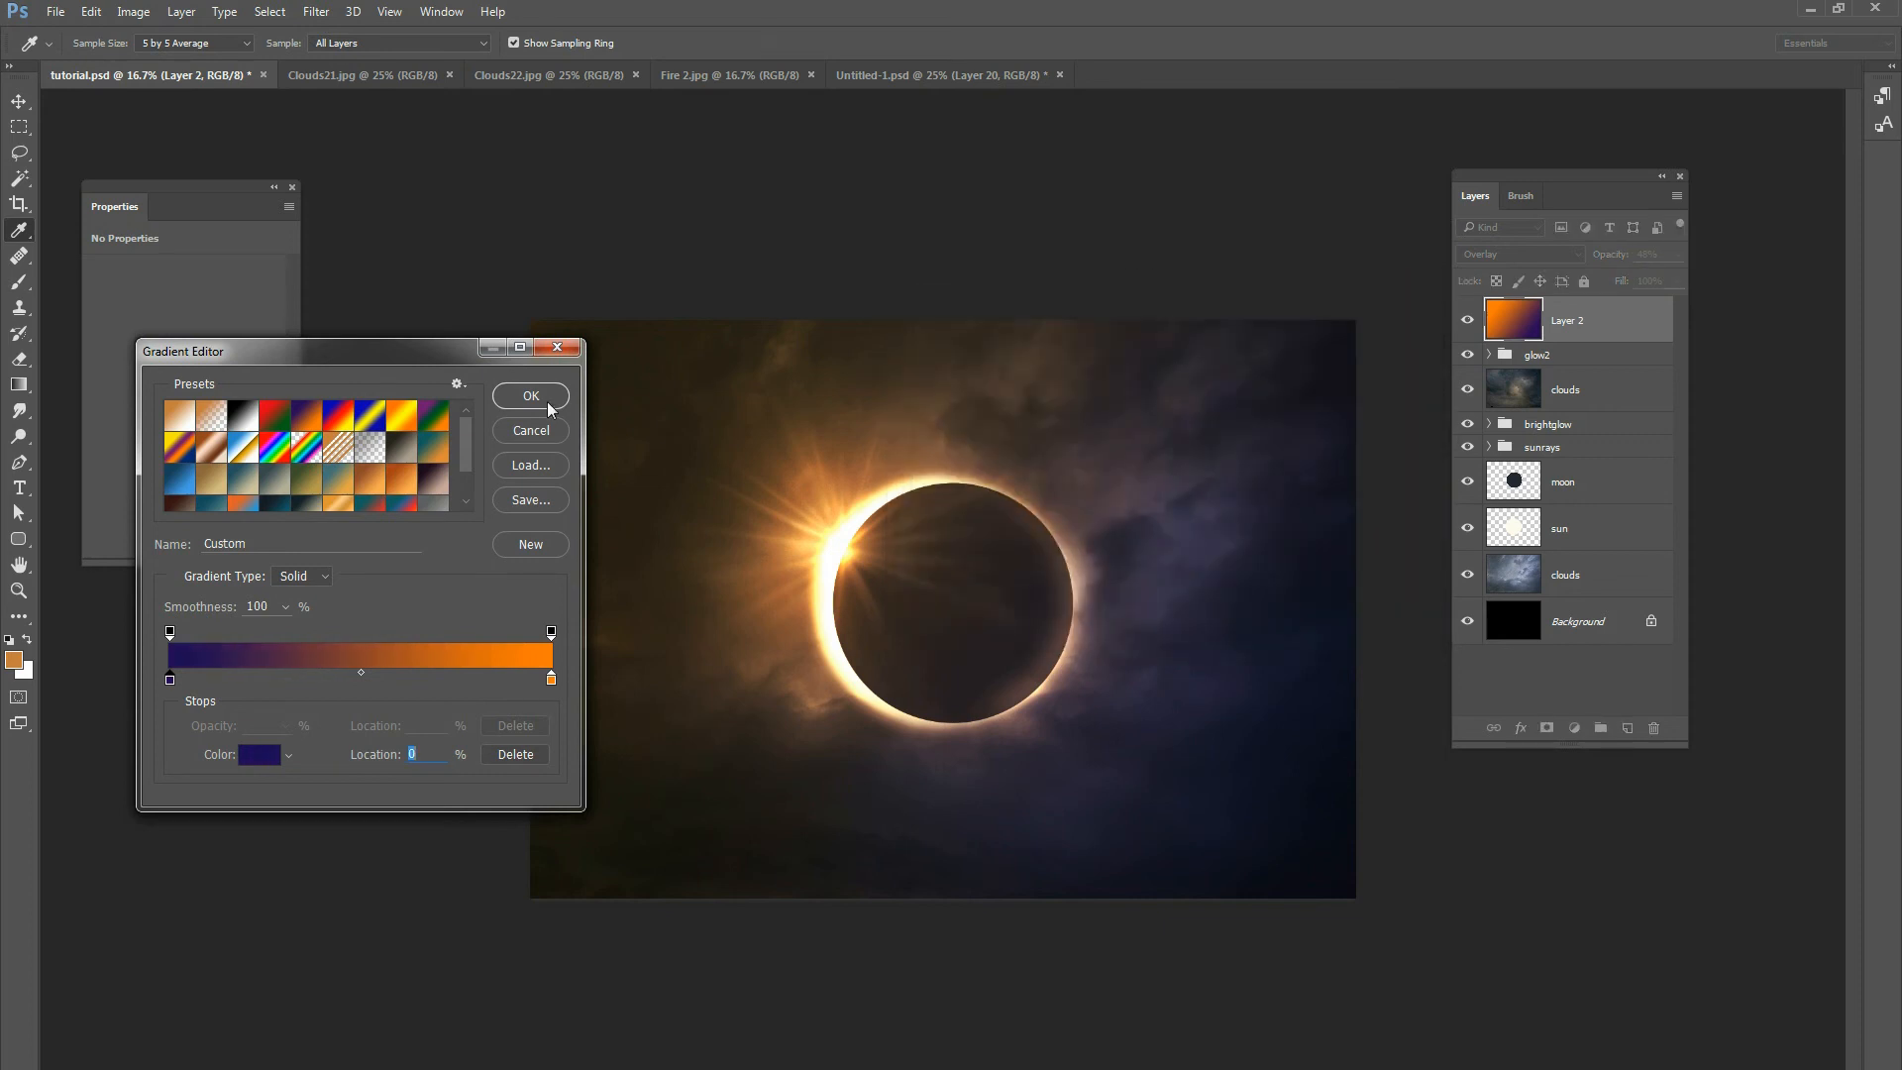
click(531, 395)
drag(1293, 866, 574, 331)
drag(1375, 891, 570, 309)
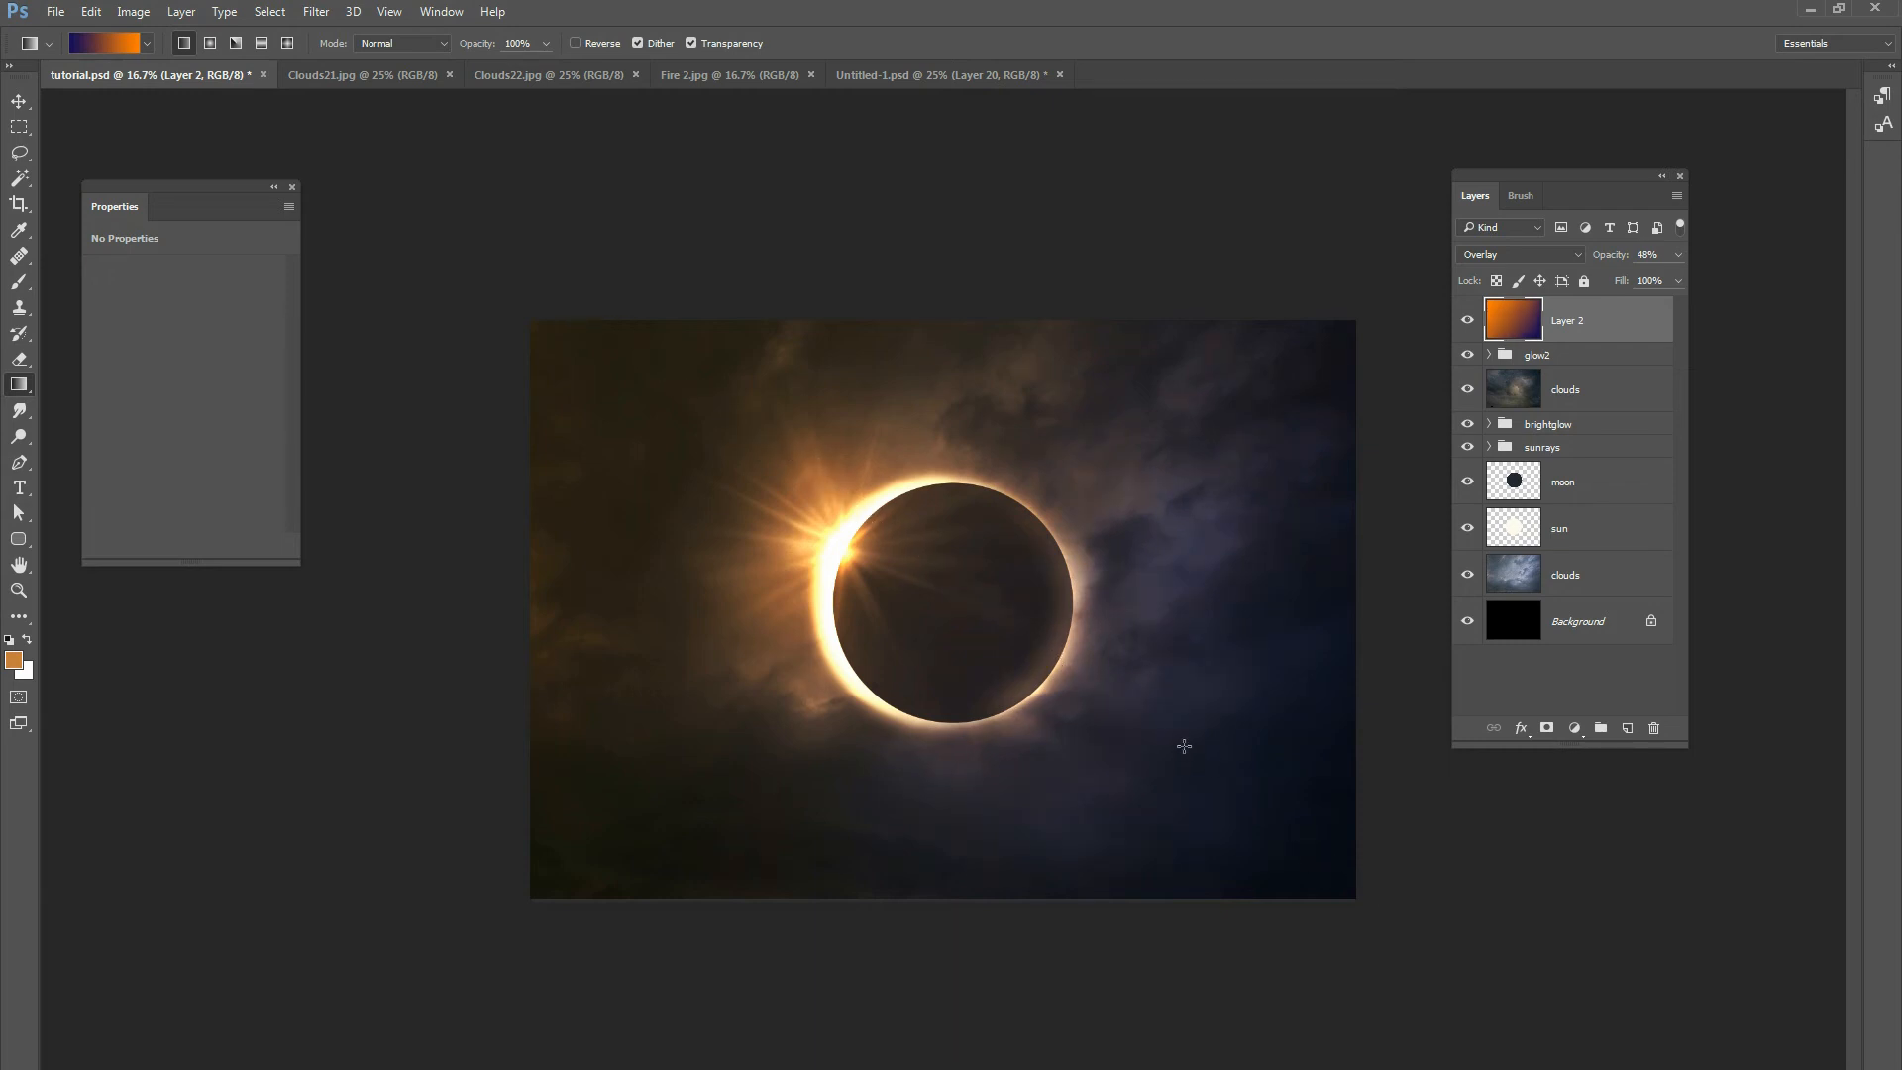
Set the gradient's blue-violet stop to #303665 and redraw the gradient on Layer 2 from the canvas's lower-right to its upper-left corner.
click(117, 49)
click(170, 679)
click(260, 754)
mouse_move(1152, 451)
mouse_down()
mouse_move(1125, 475)
mouse_move(1044, 483)
mouse_up()
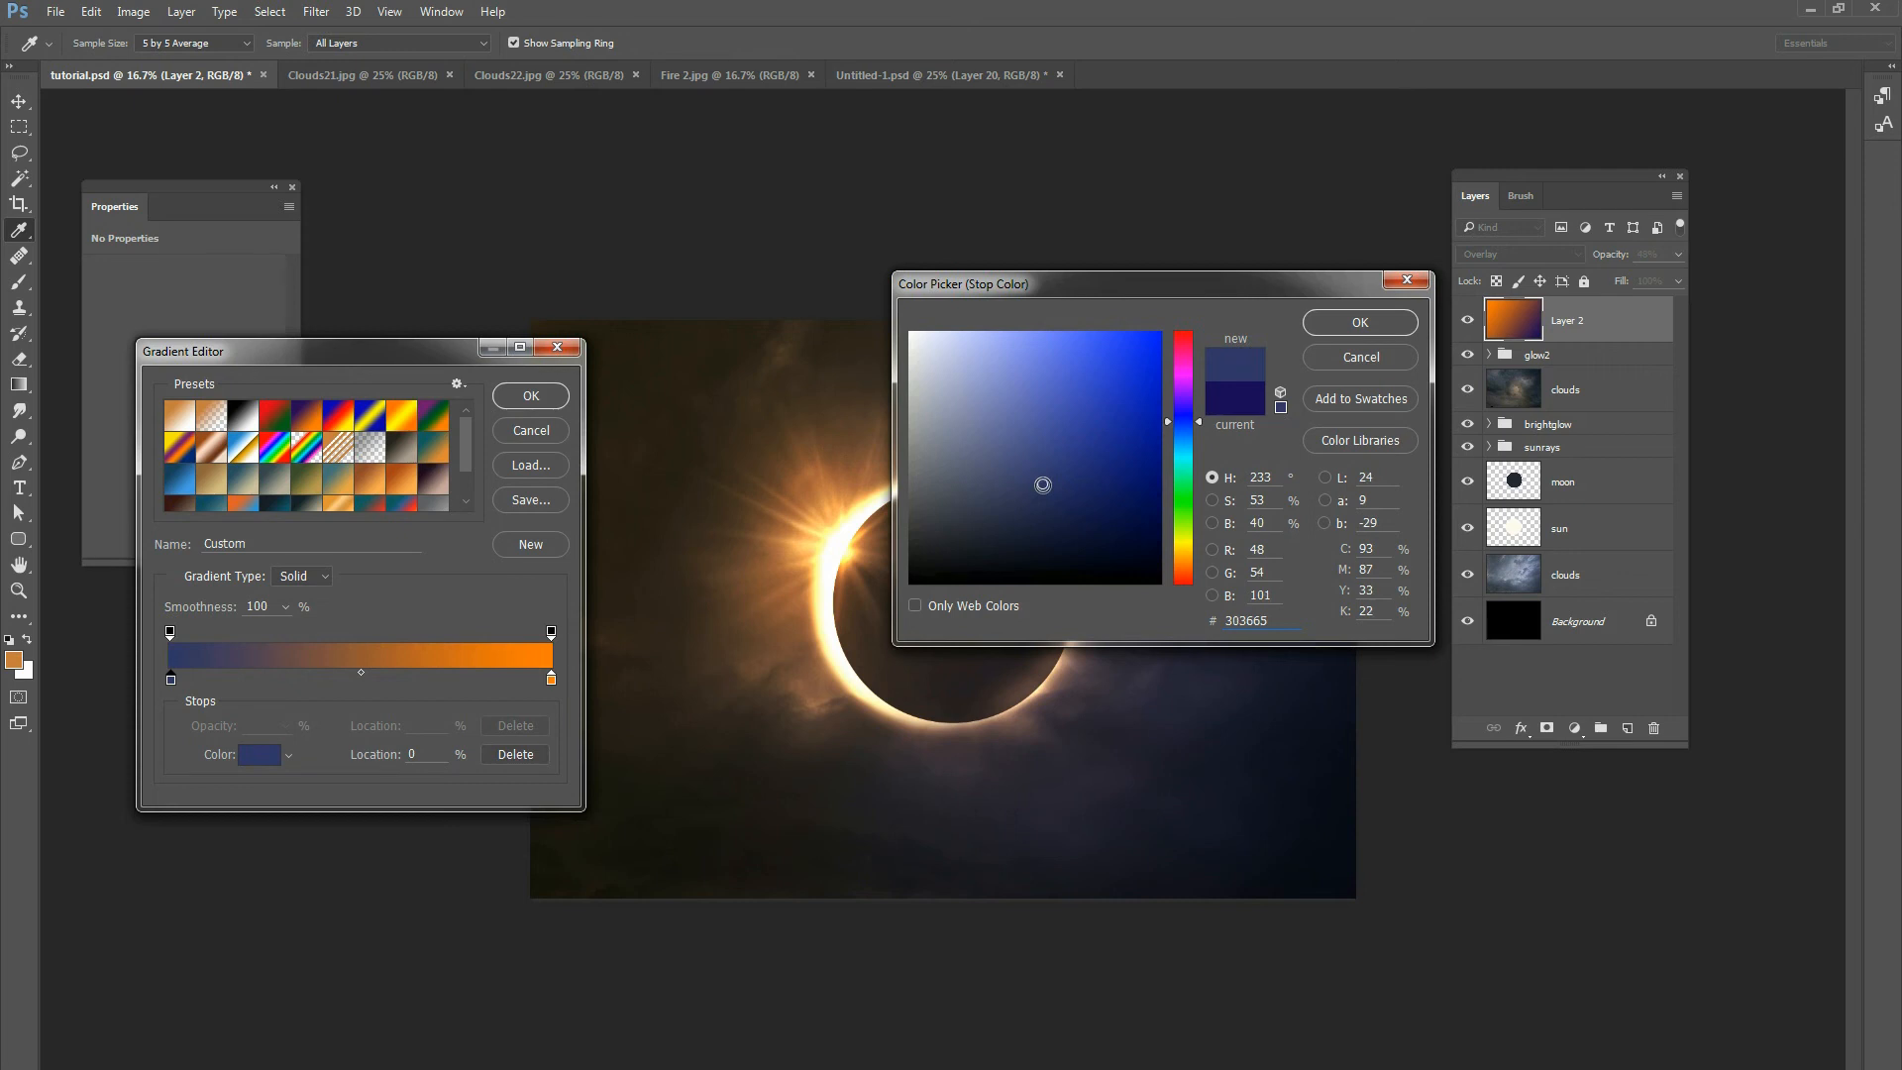
click(1360, 322)
click(531, 395)
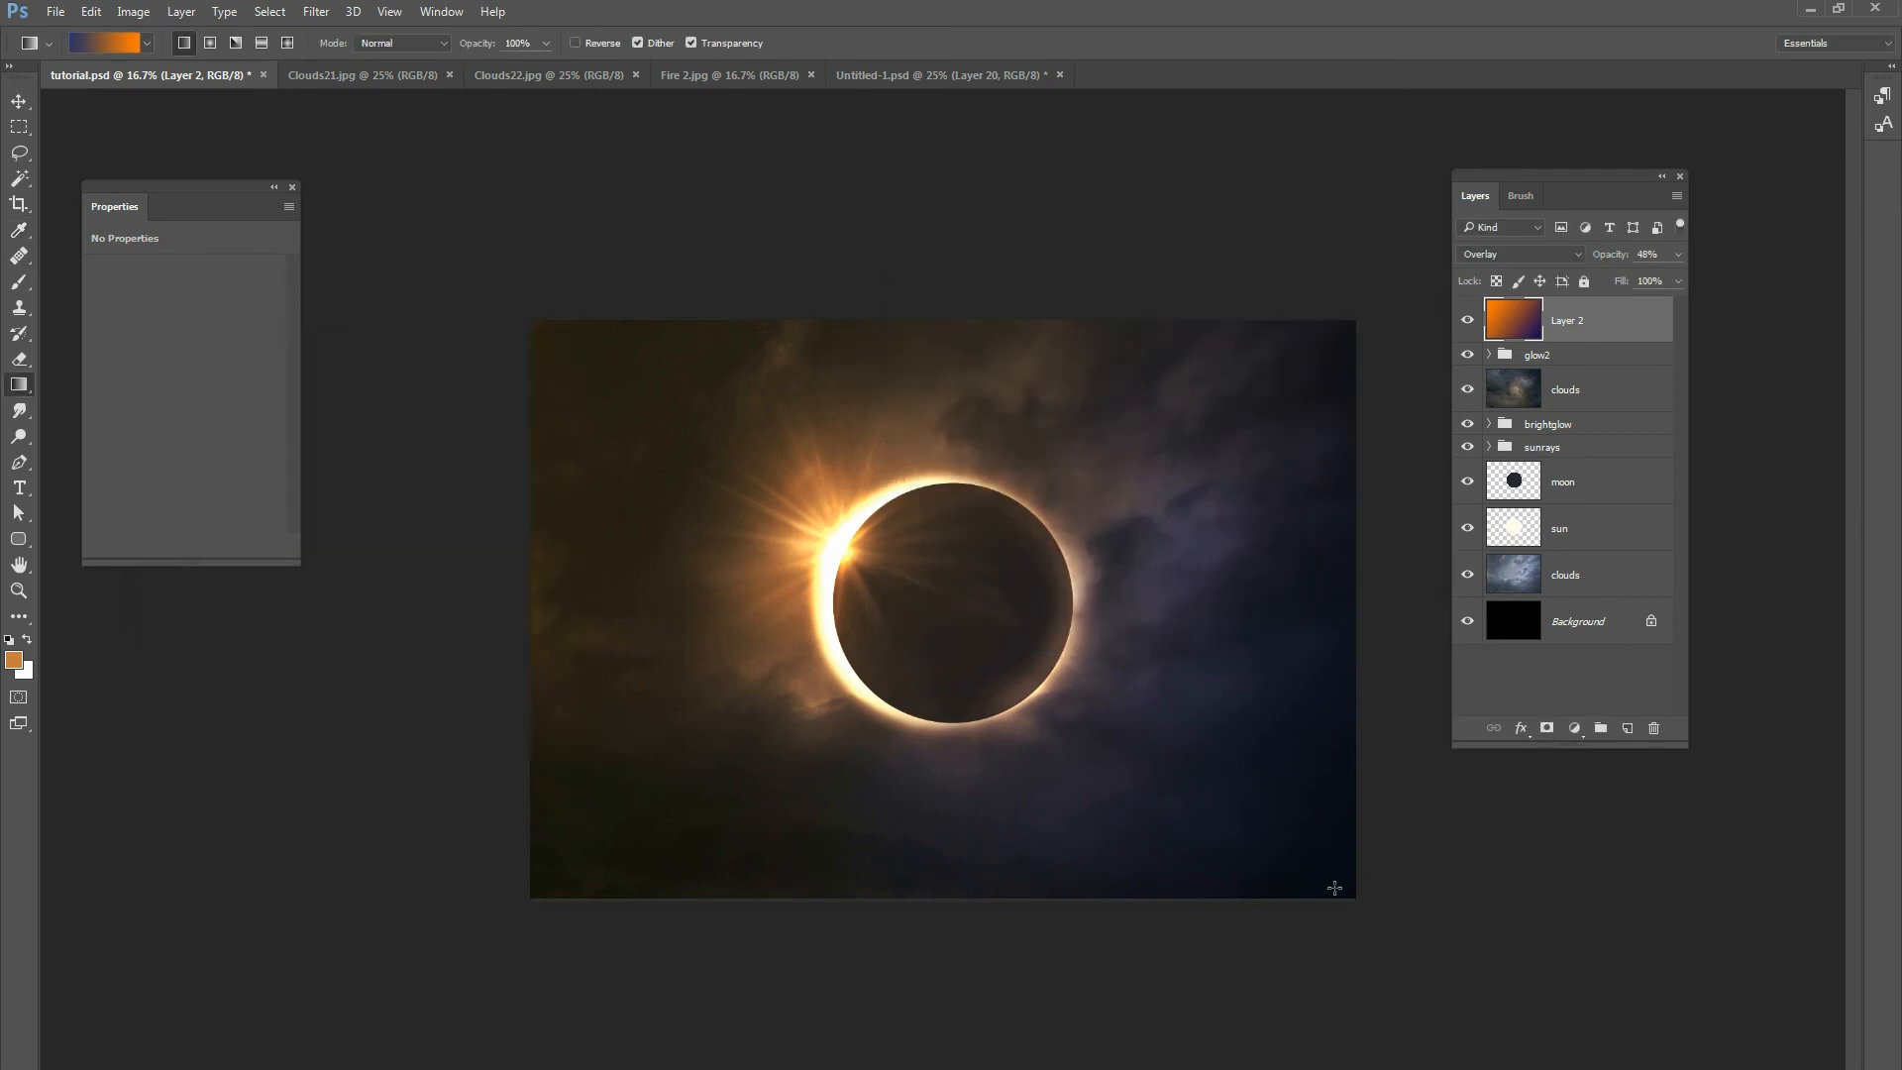
drag(556, 259, 1352, 897)
Compare the eclipse with the gradient overlay layer hidden and shown.
click(1469, 320)
click(1469, 320)
key(ctrl+plus)
key(ctrl+plus)
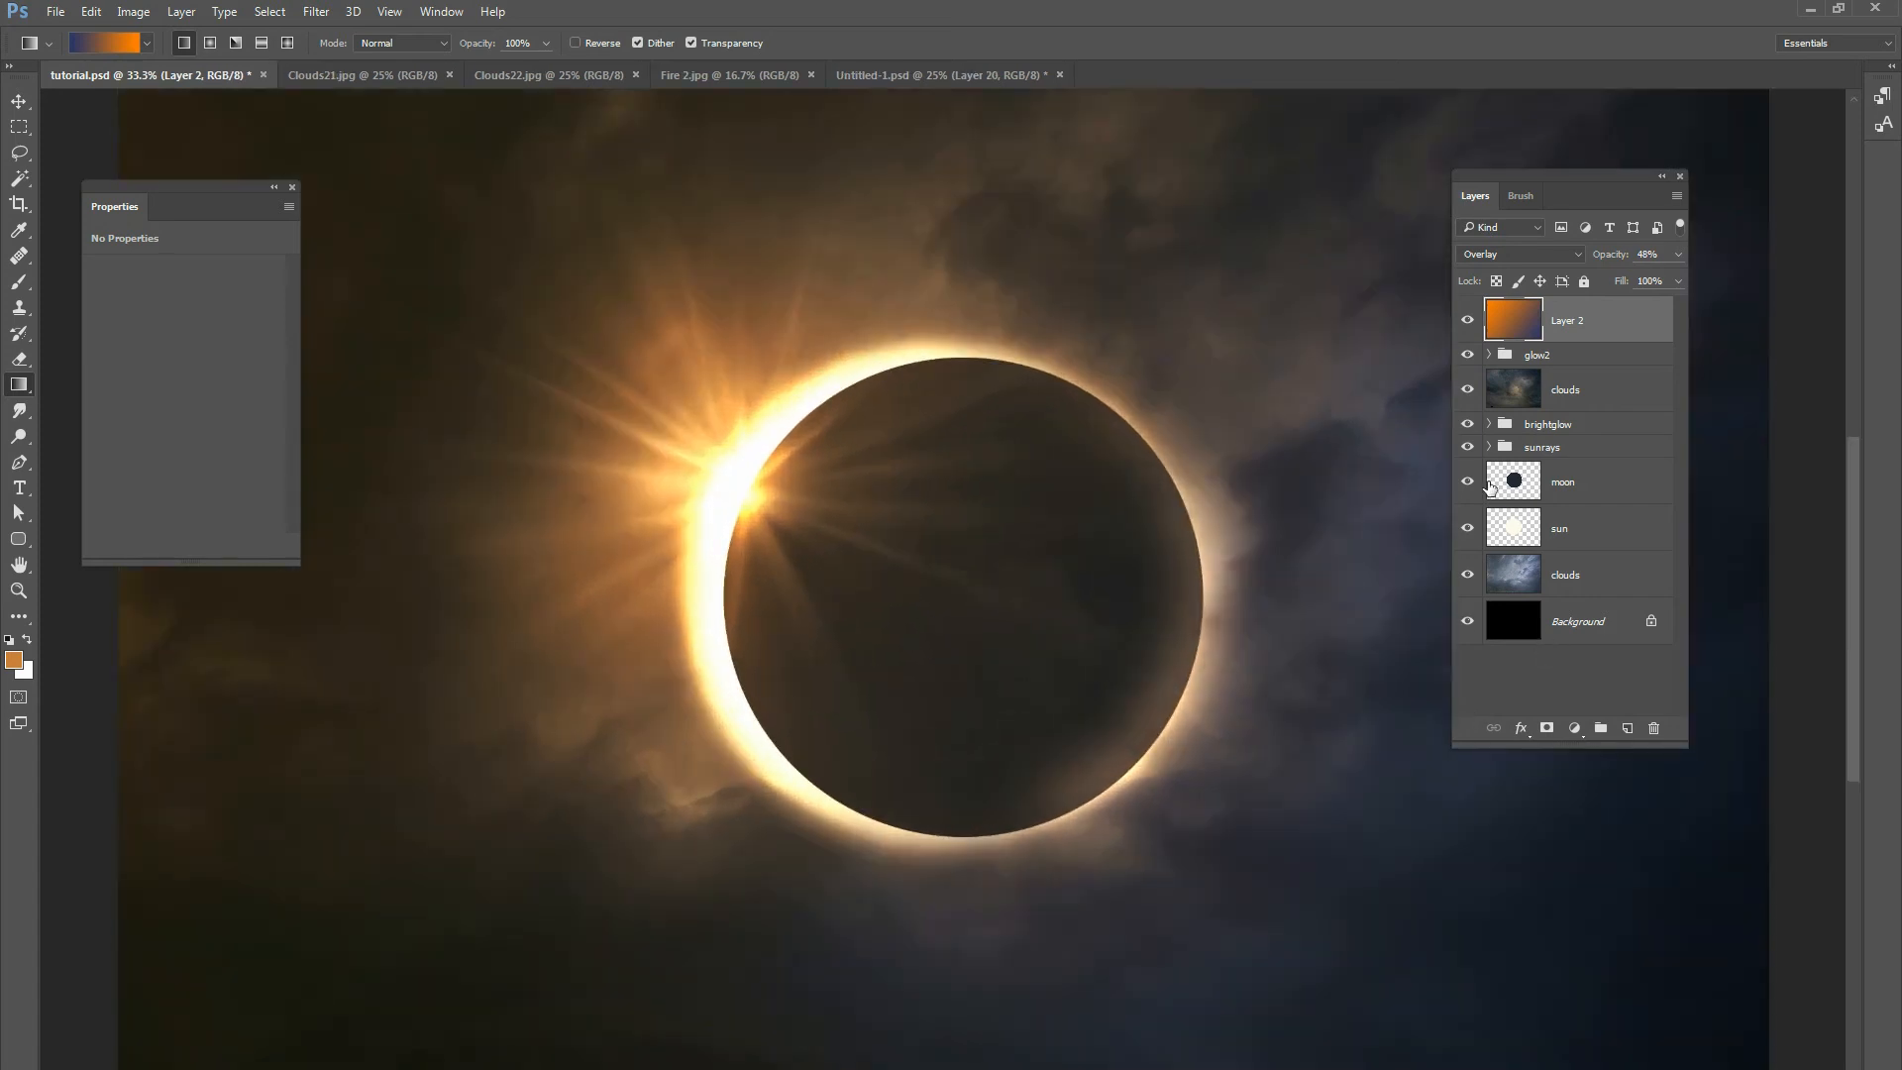
drag(1193, 692, 1142, 637)
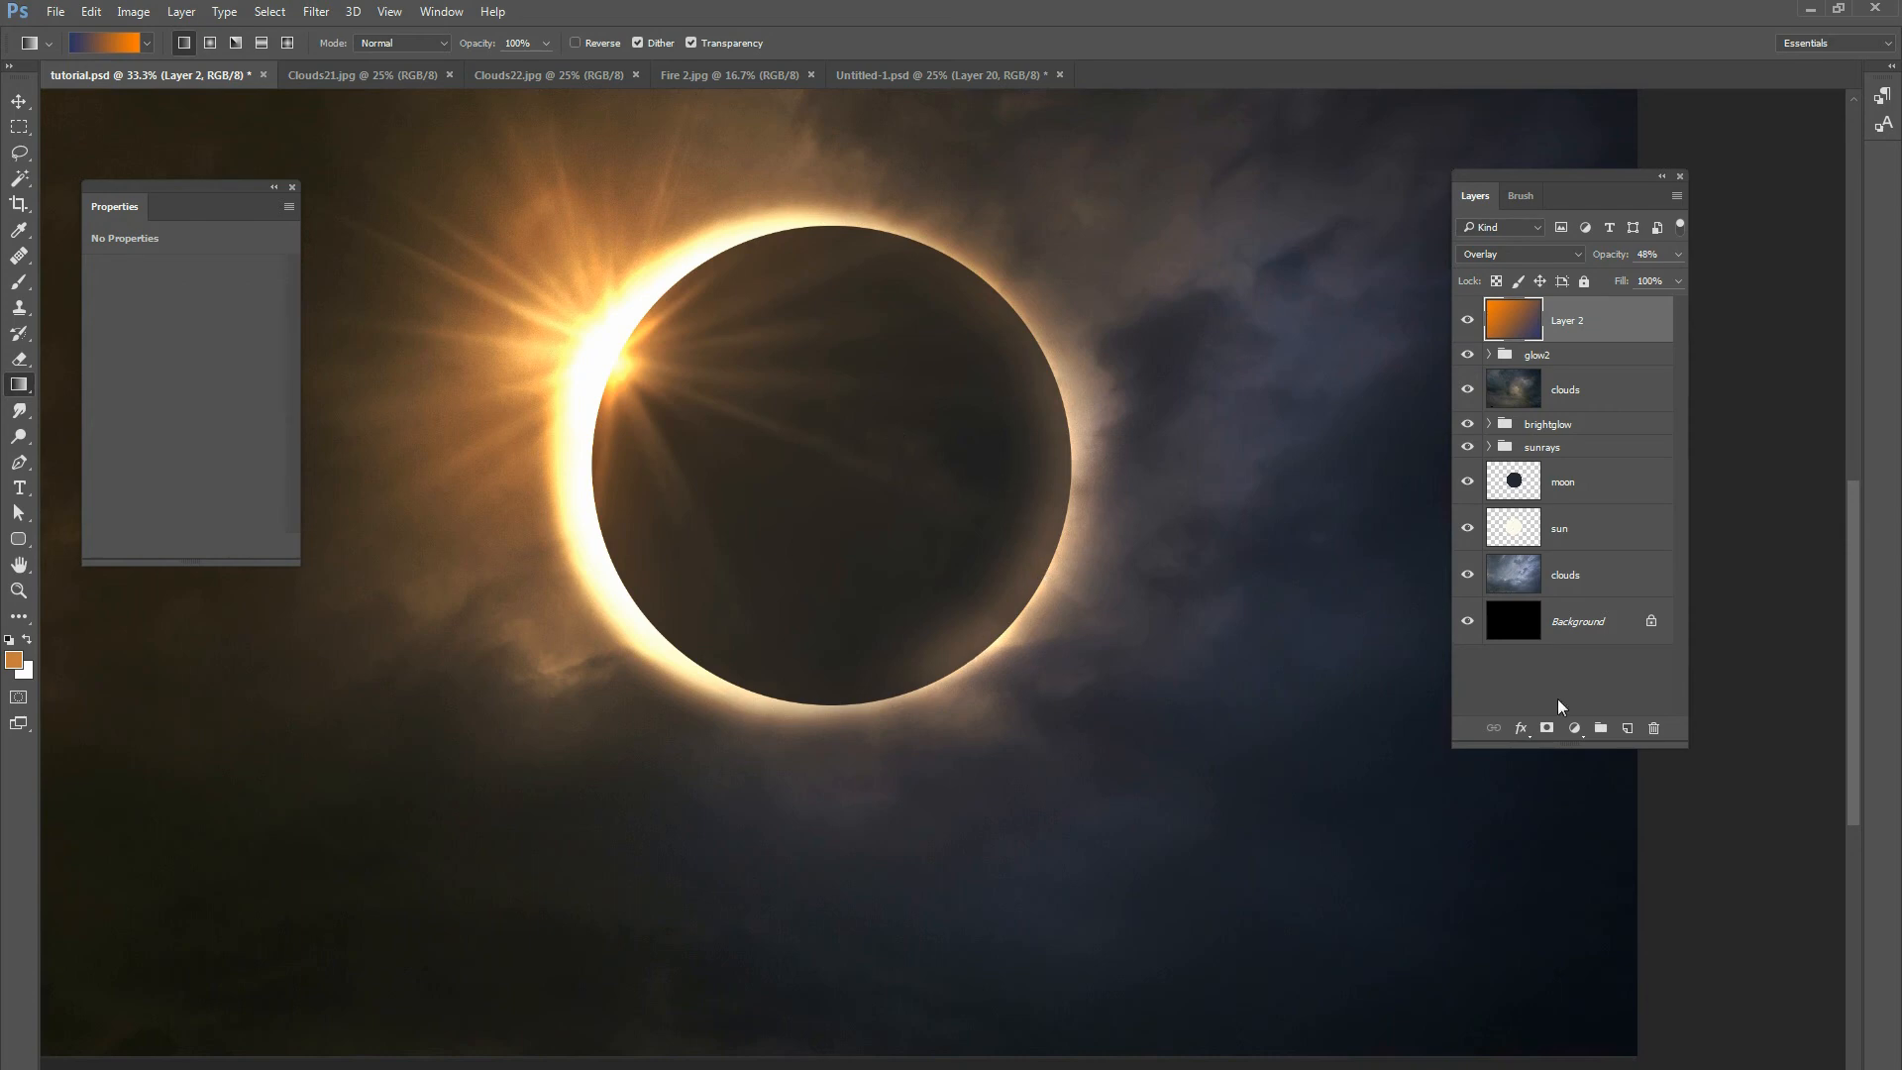
Add a new layer above the gradient layer, put it in a new group and set the group's blend mode to Color Dodge.
click(1628, 730)
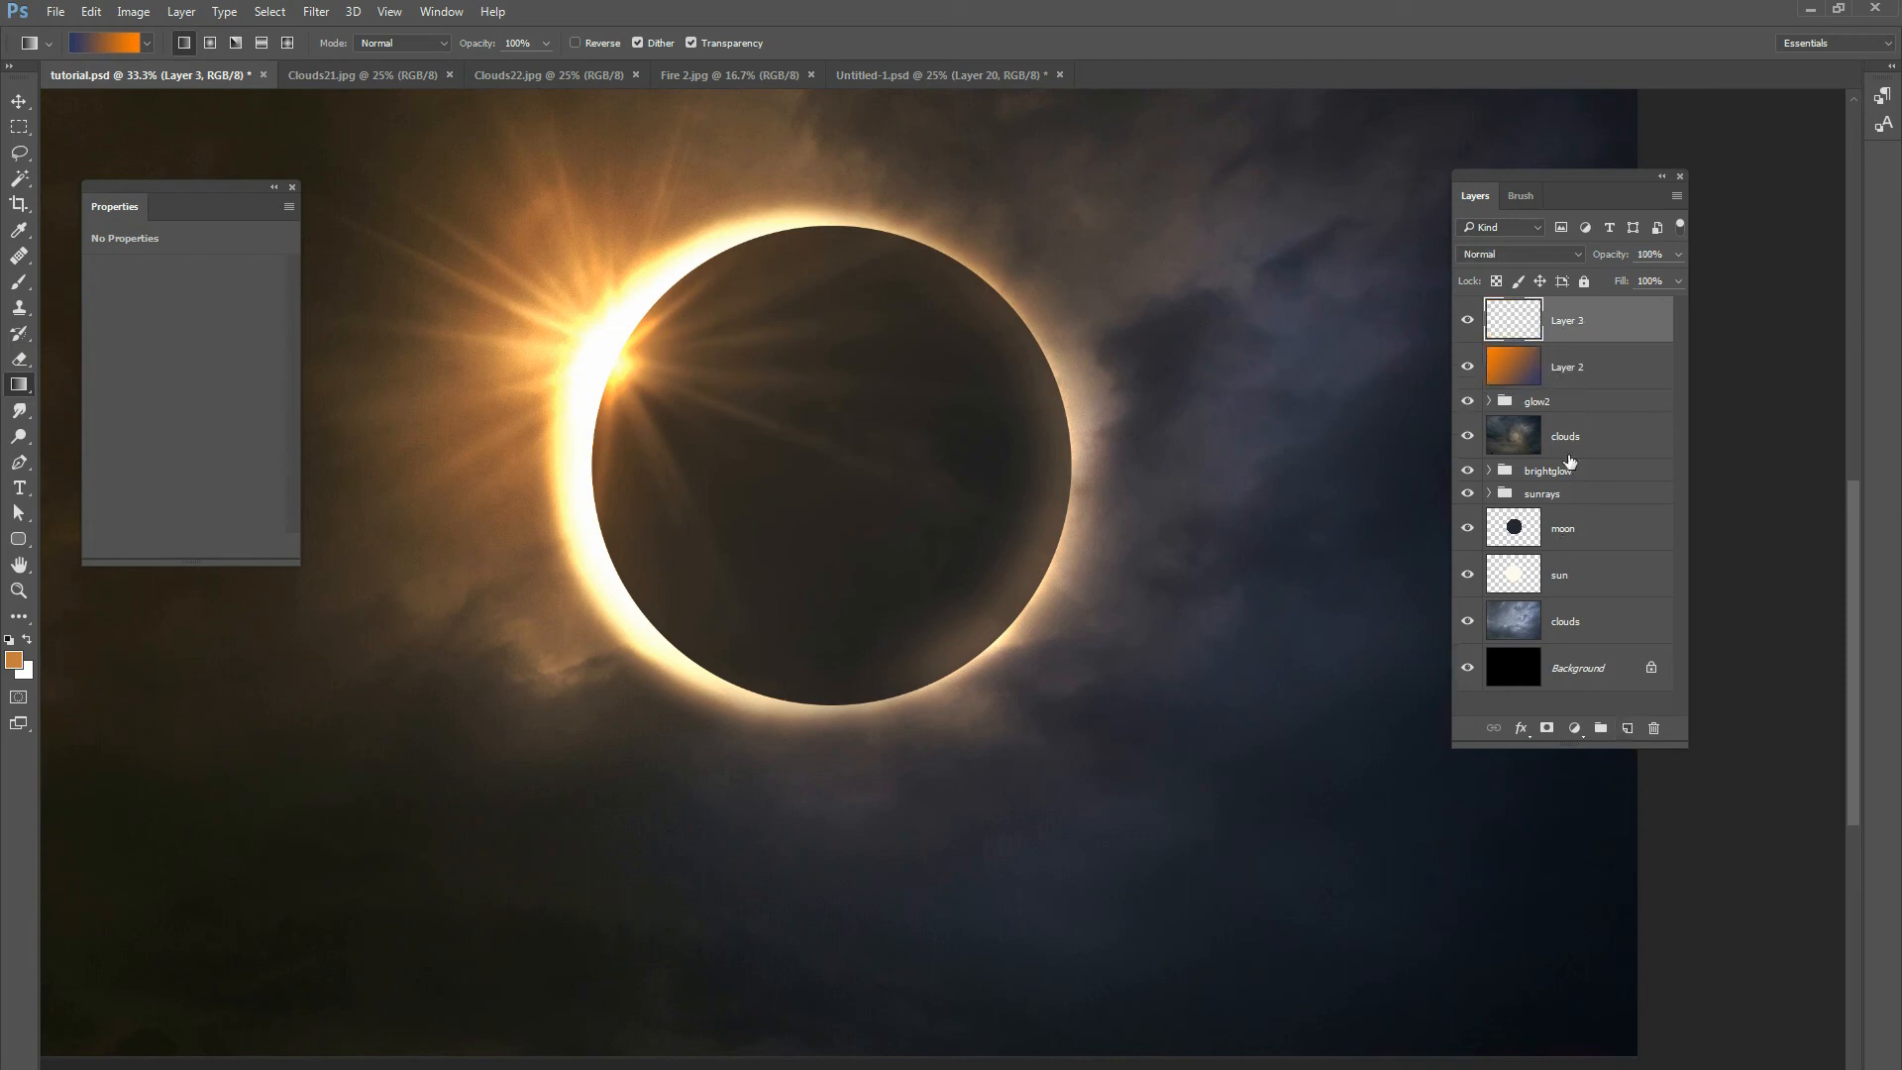
click(1601, 728)
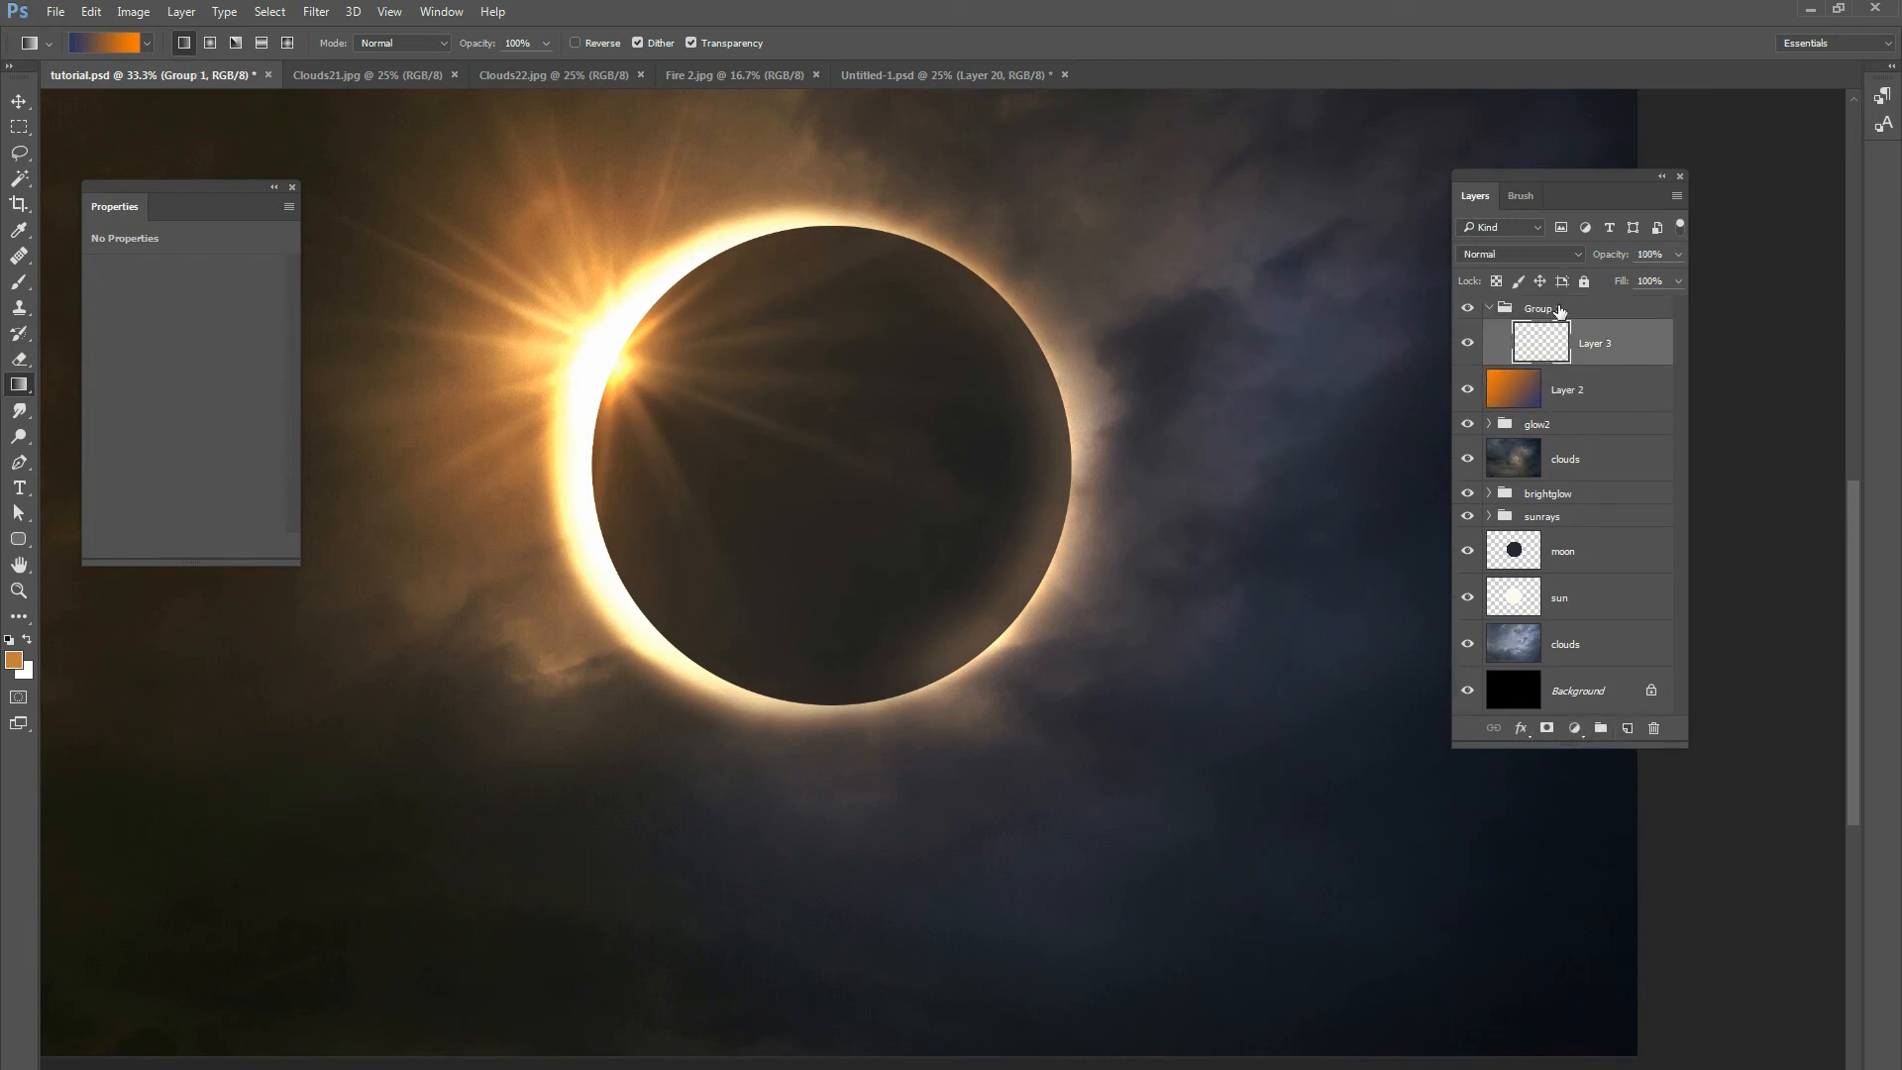
click(1530, 254)
click(1546, 421)
Rename the new group to sun flares and the empty layer inside it to flares.
double_click(1542, 308)
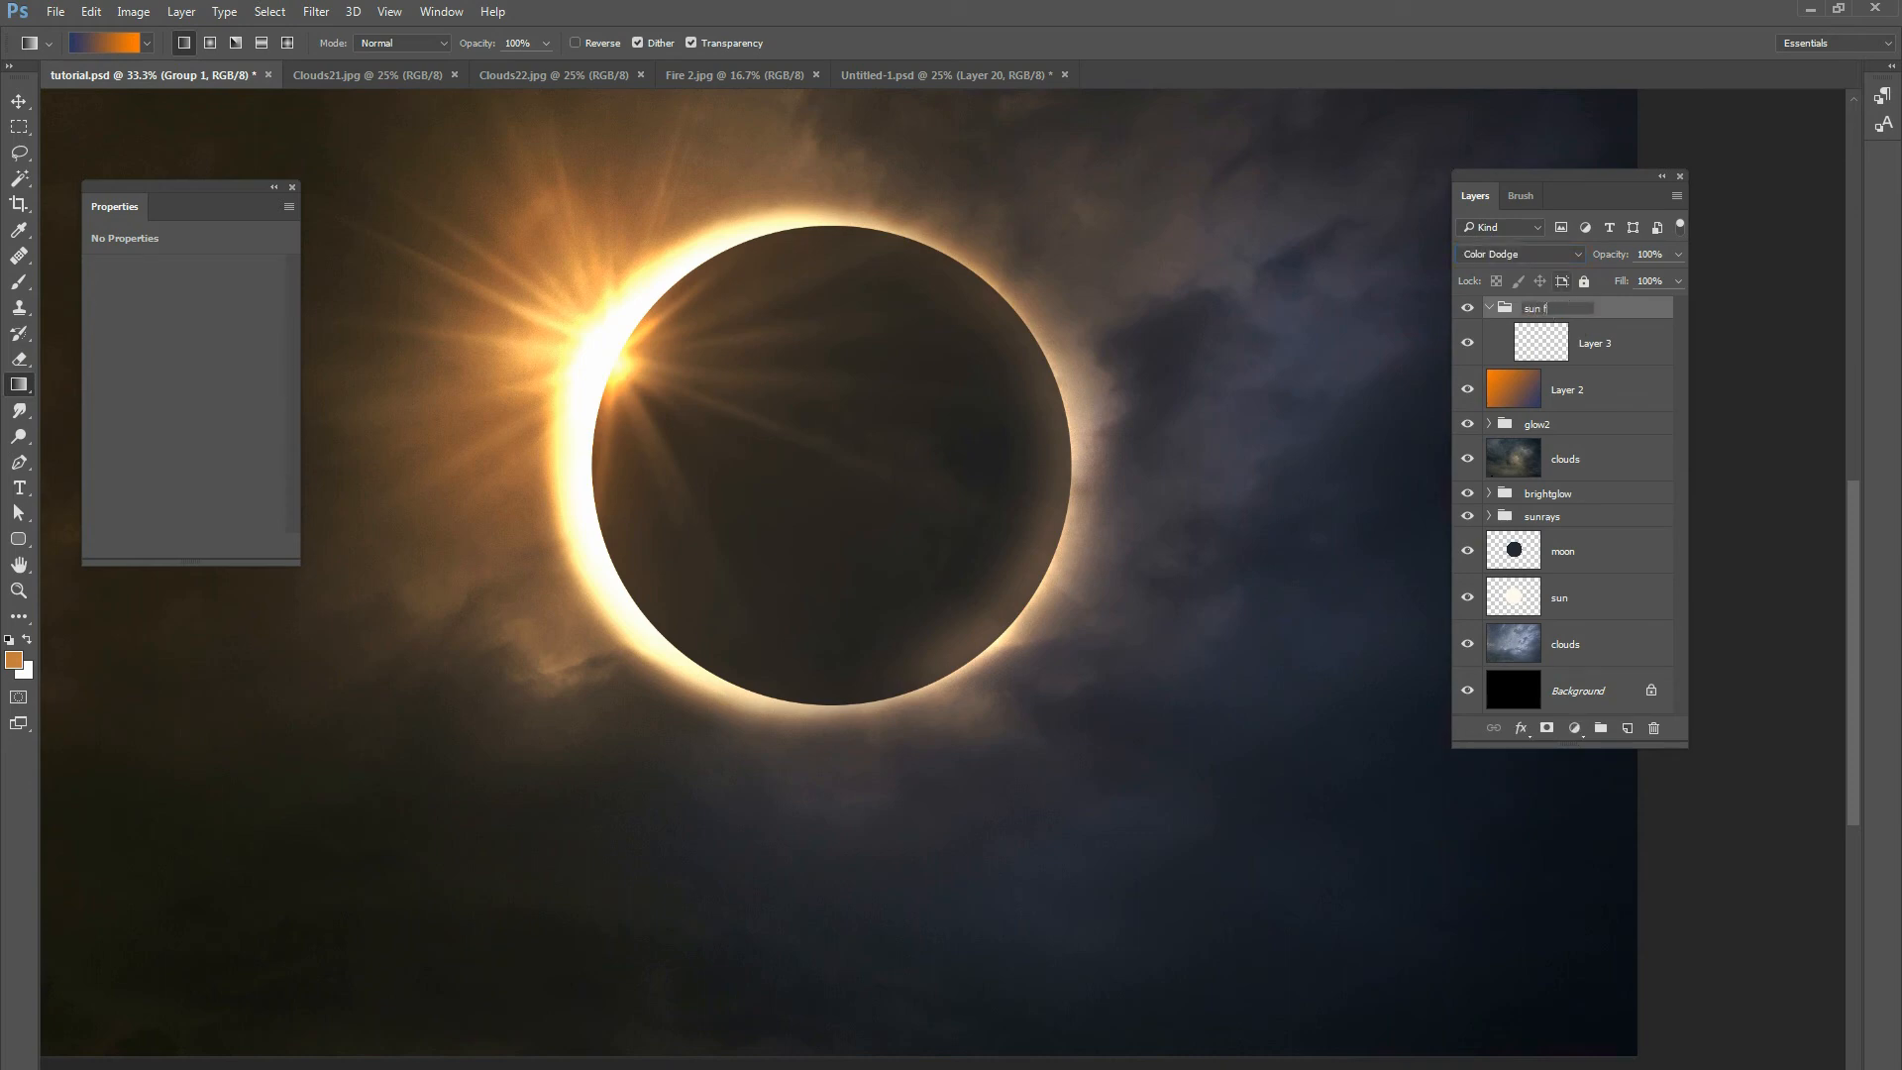
key(Tab)
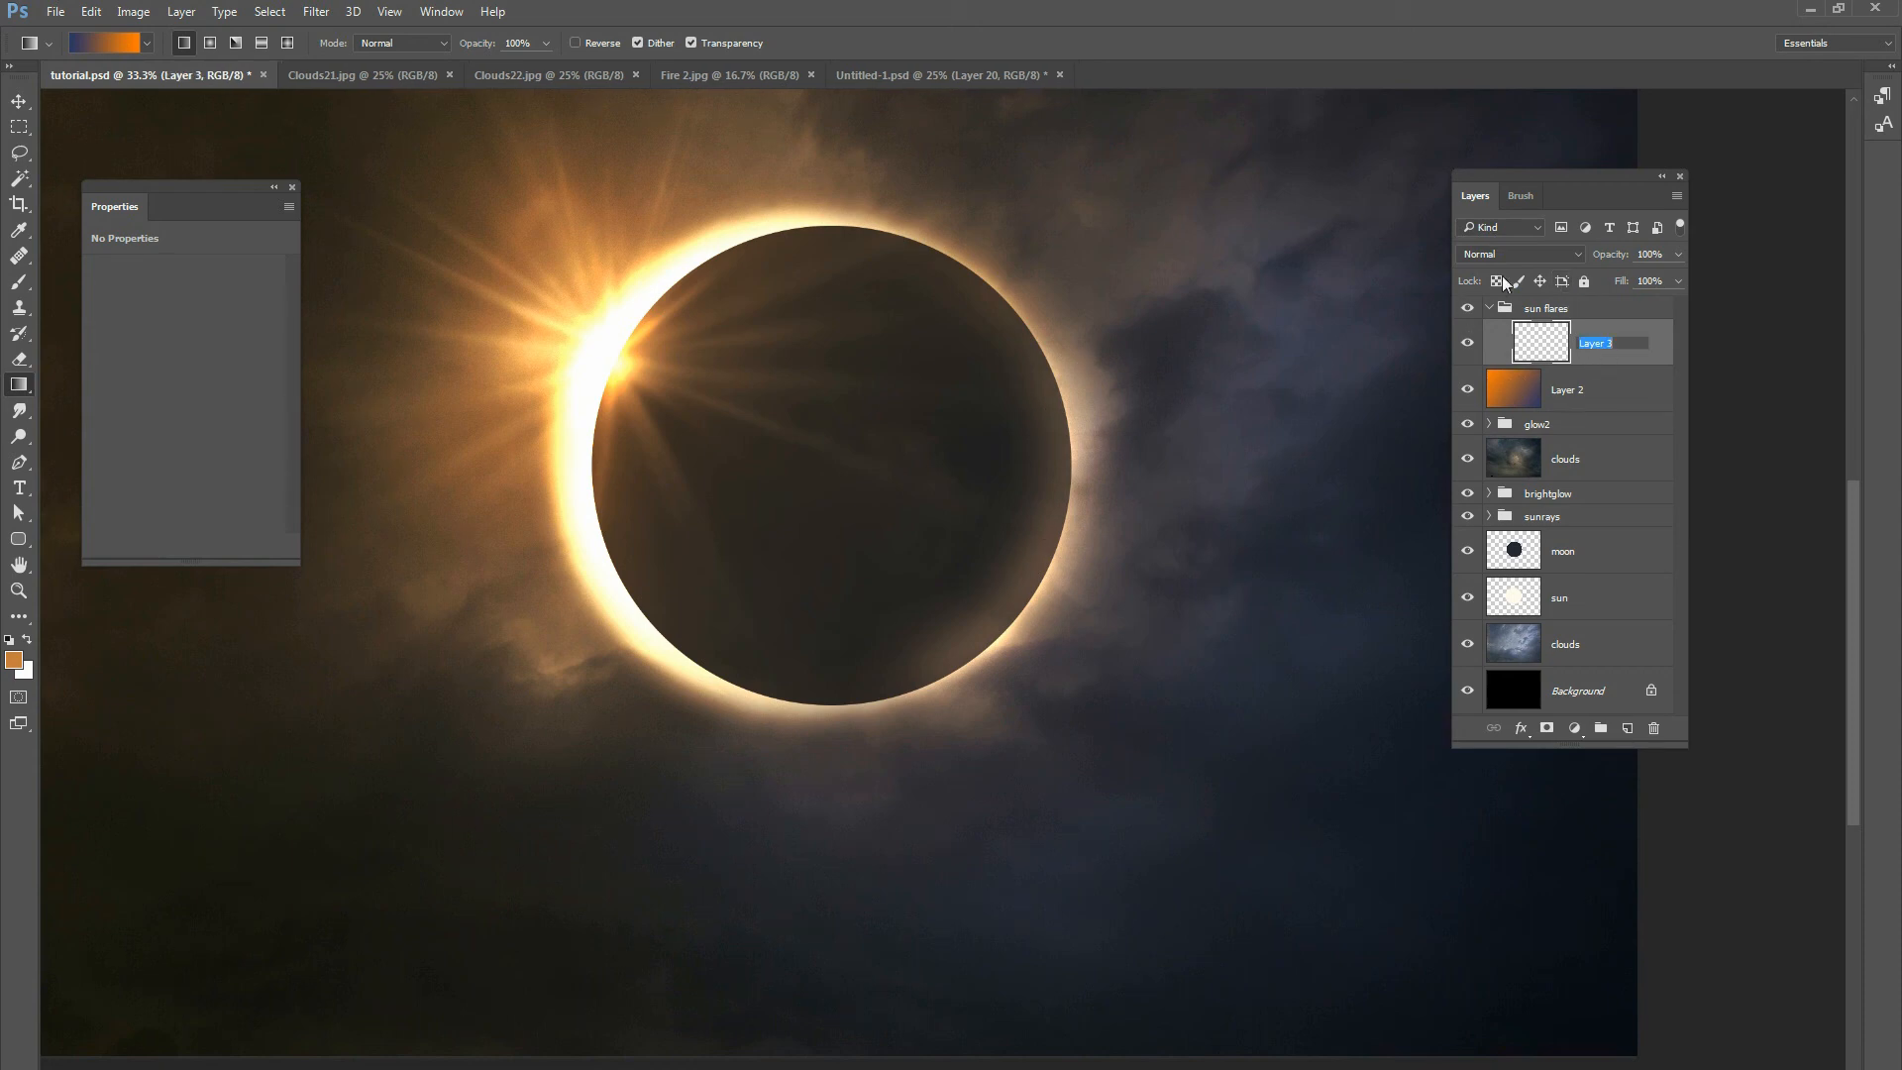
text(flares)
key(Return)
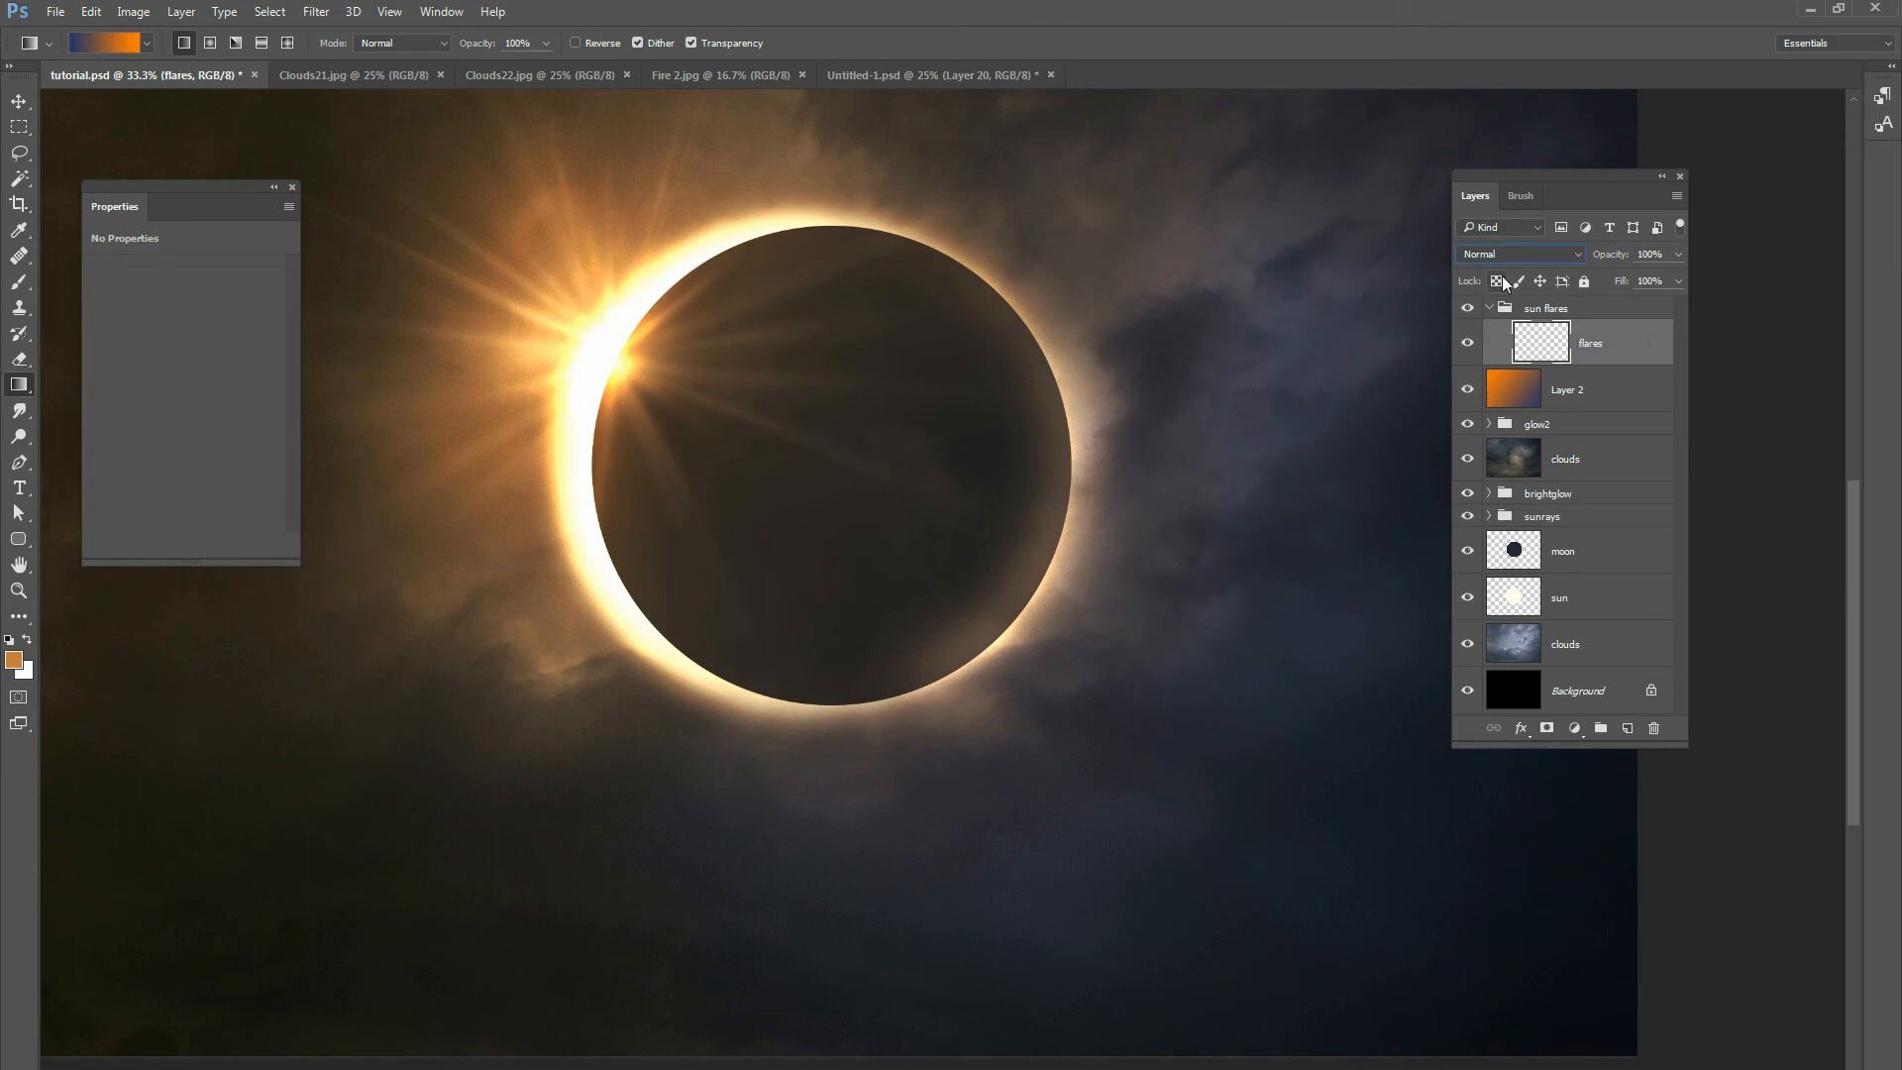
Lasso the upper part of the flame in Fire 2.jpg and paste it into the flares layer of tutorial.psd.
click(682, 79)
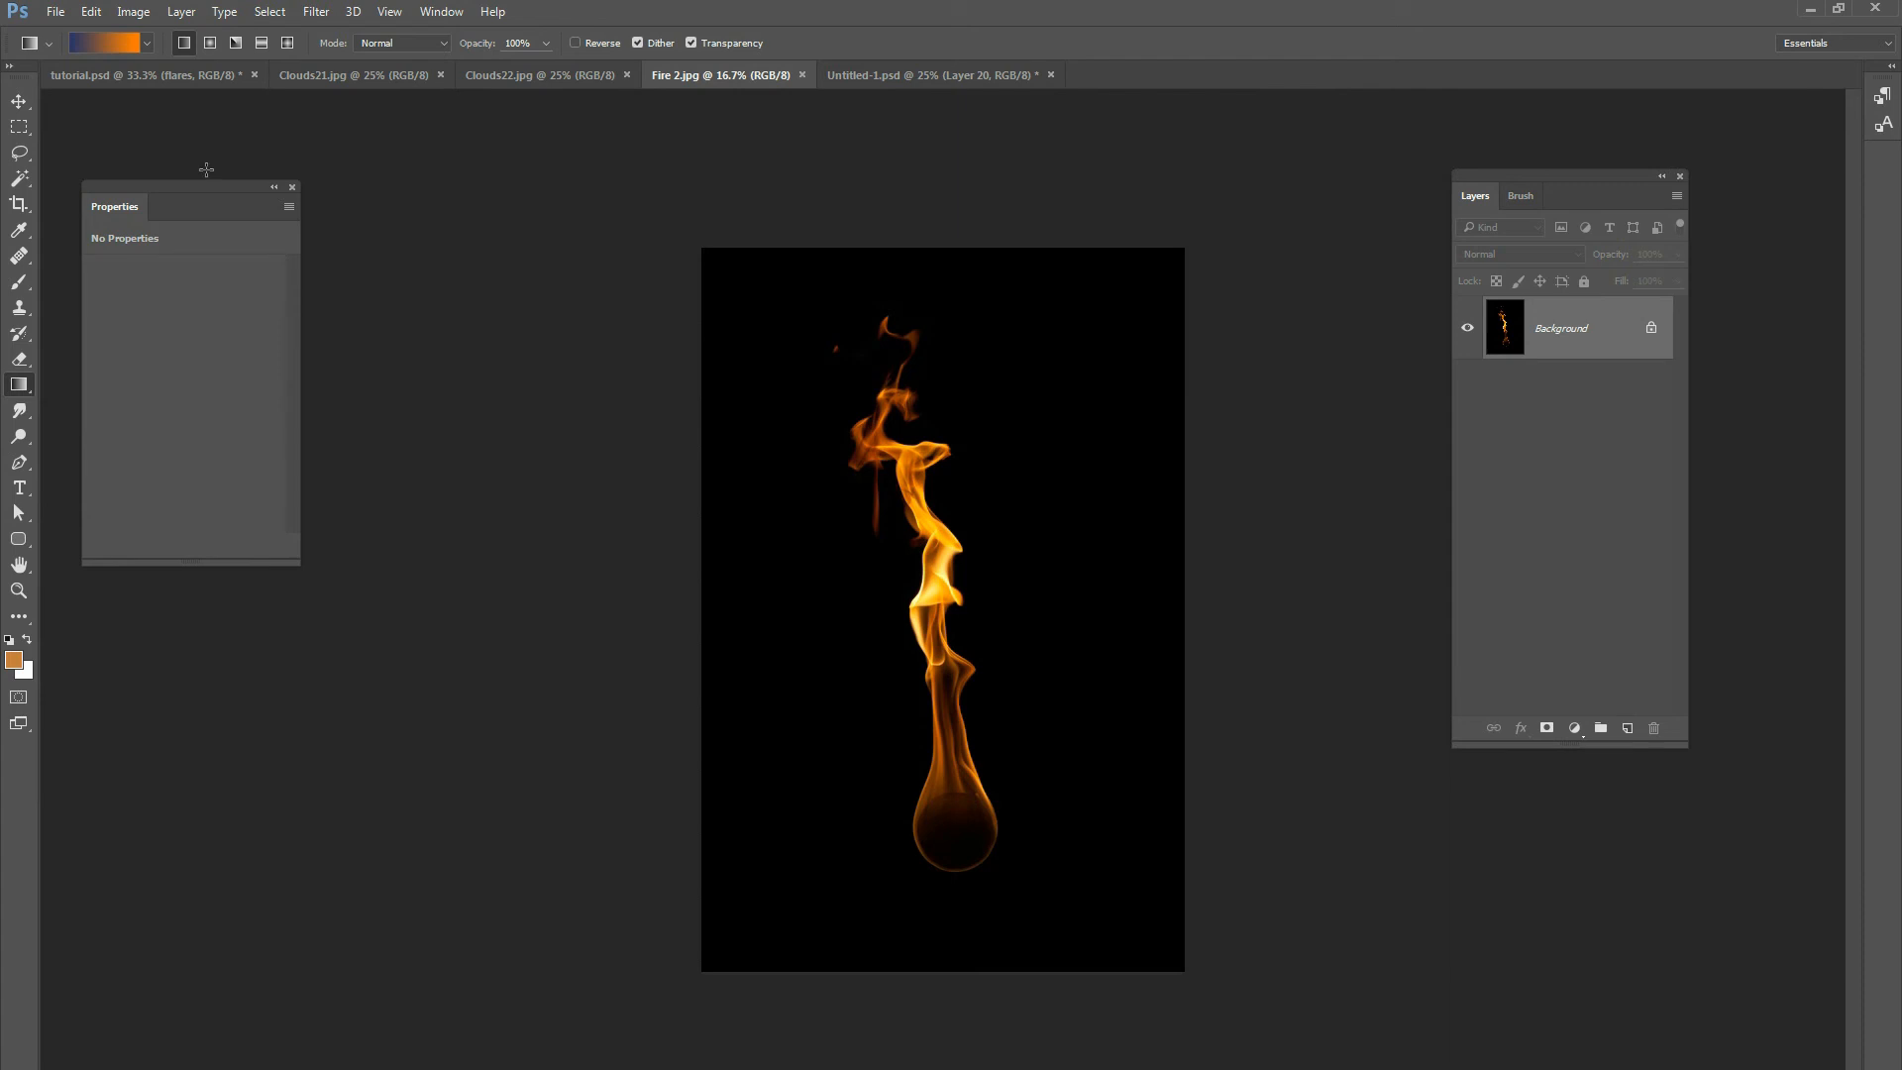
click(19, 151)
click(84, 151)
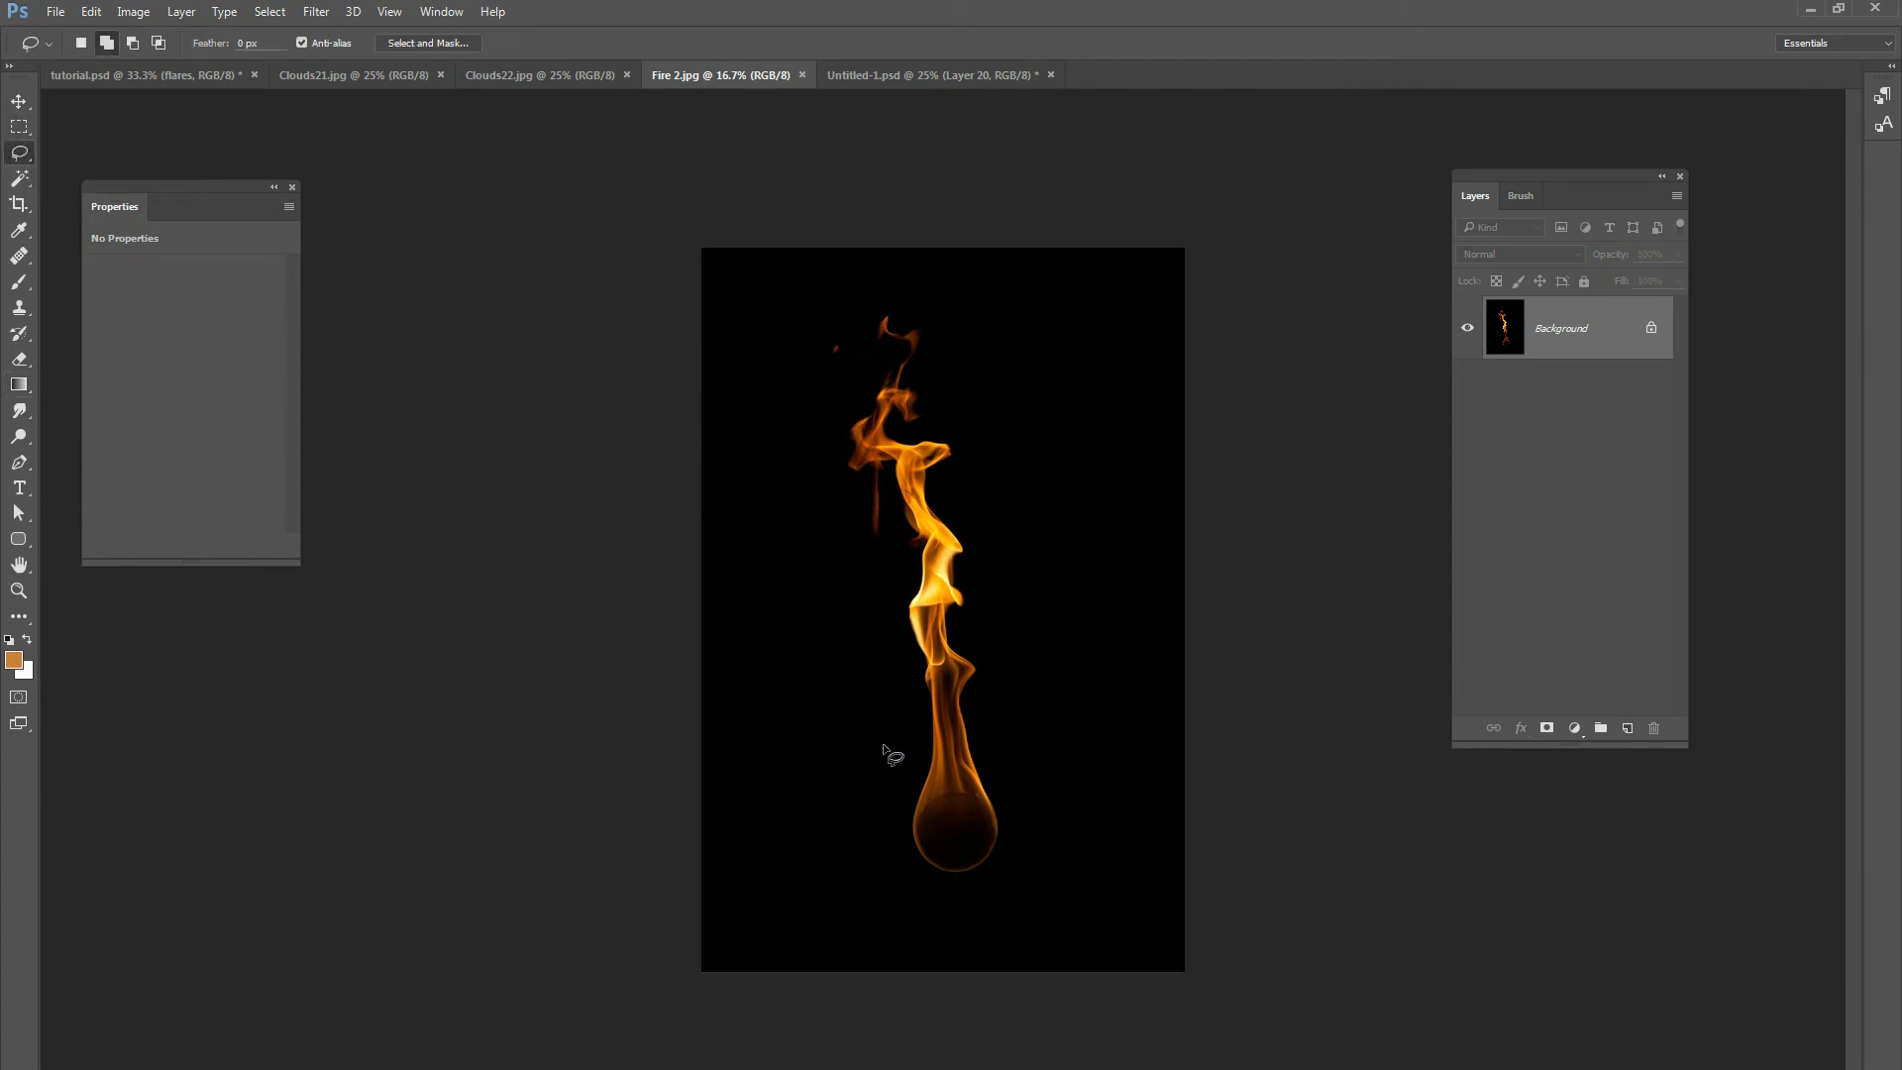
mouse_move(865, 690)
mouse_down()
mouse_move(957, 730)
mouse_move(998, 560)
mouse_move(981, 375)
mouse_move(933, 307)
mouse_move(744, 434)
mouse_move(840, 616)
mouse_up()
key(ctrl+d)
mouse_move(821, 457)
mouse_down()
mouse_move(959, 485)
mouse_move(945, 355)
mouse_move(833, 285)
mouse_move(792, 381)
mouse_move(818, 450)
mouse_up()
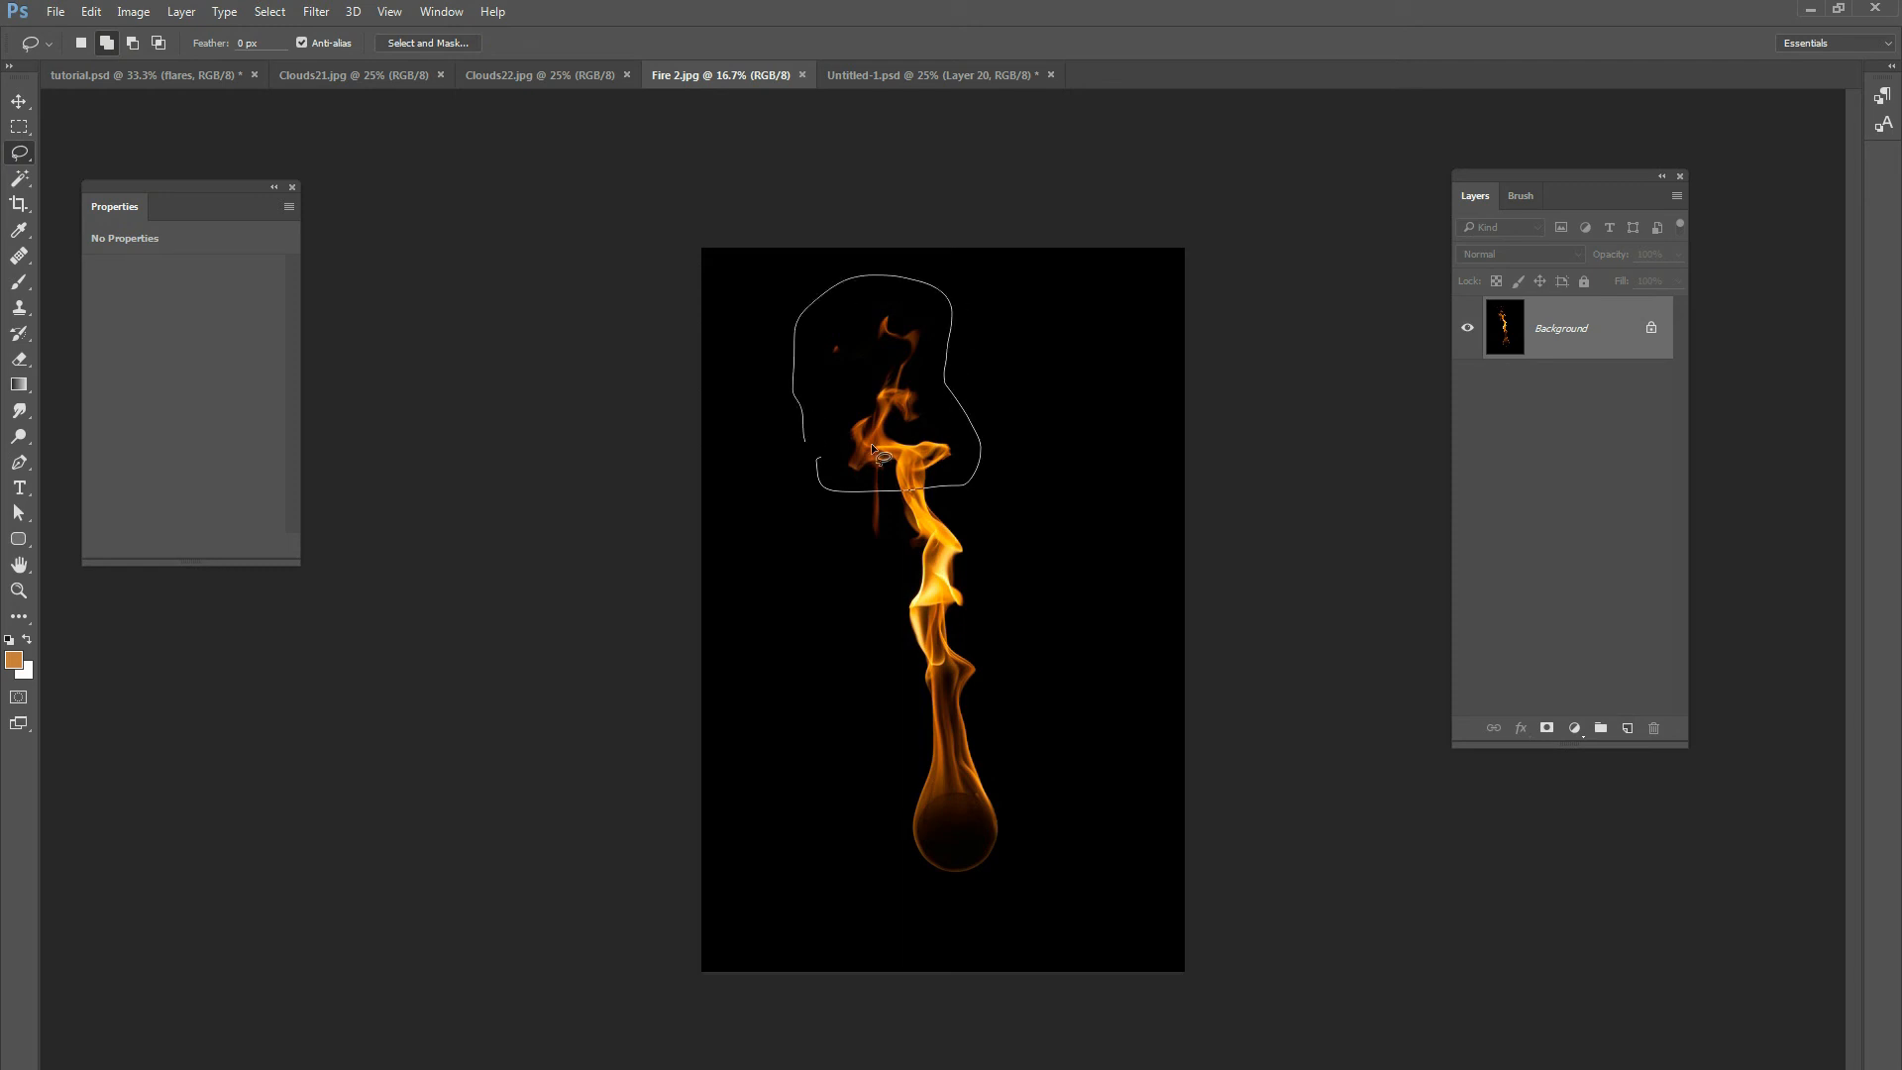
click(236, 76)
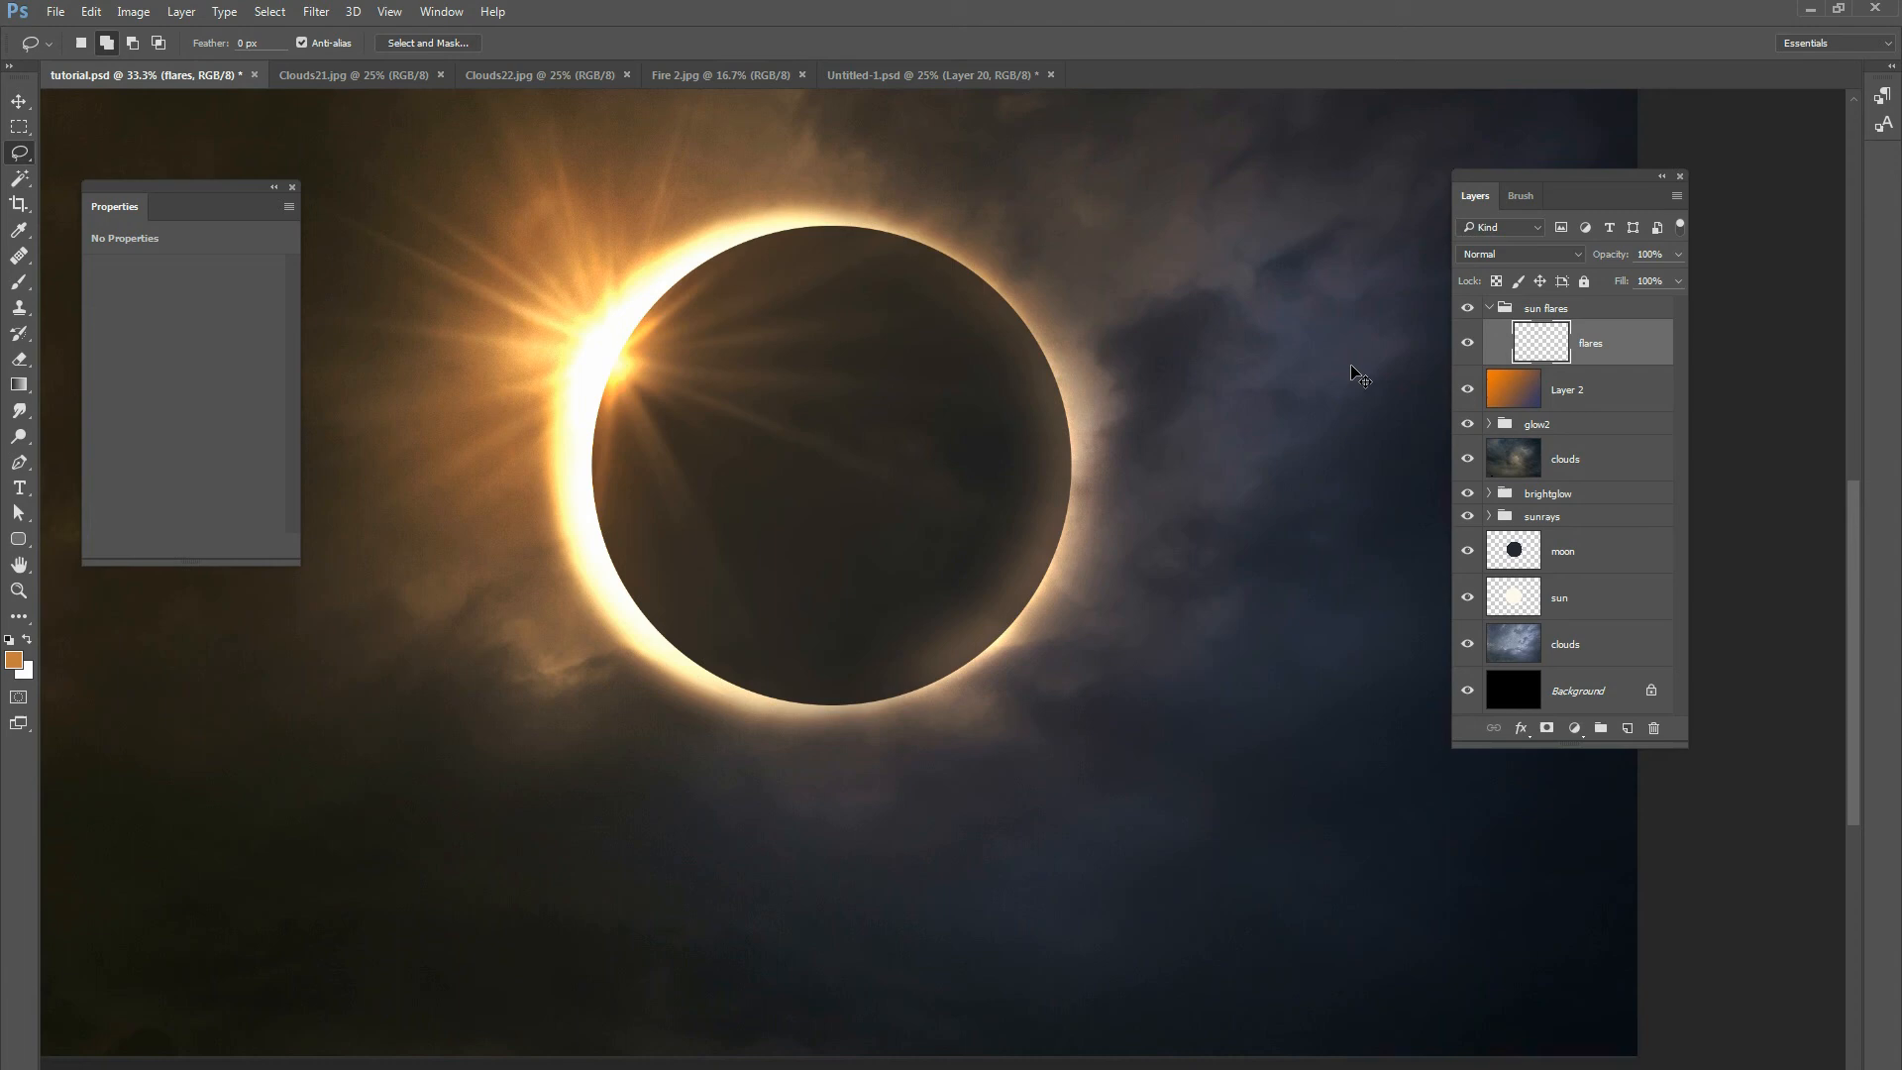
key(ctrl+v)
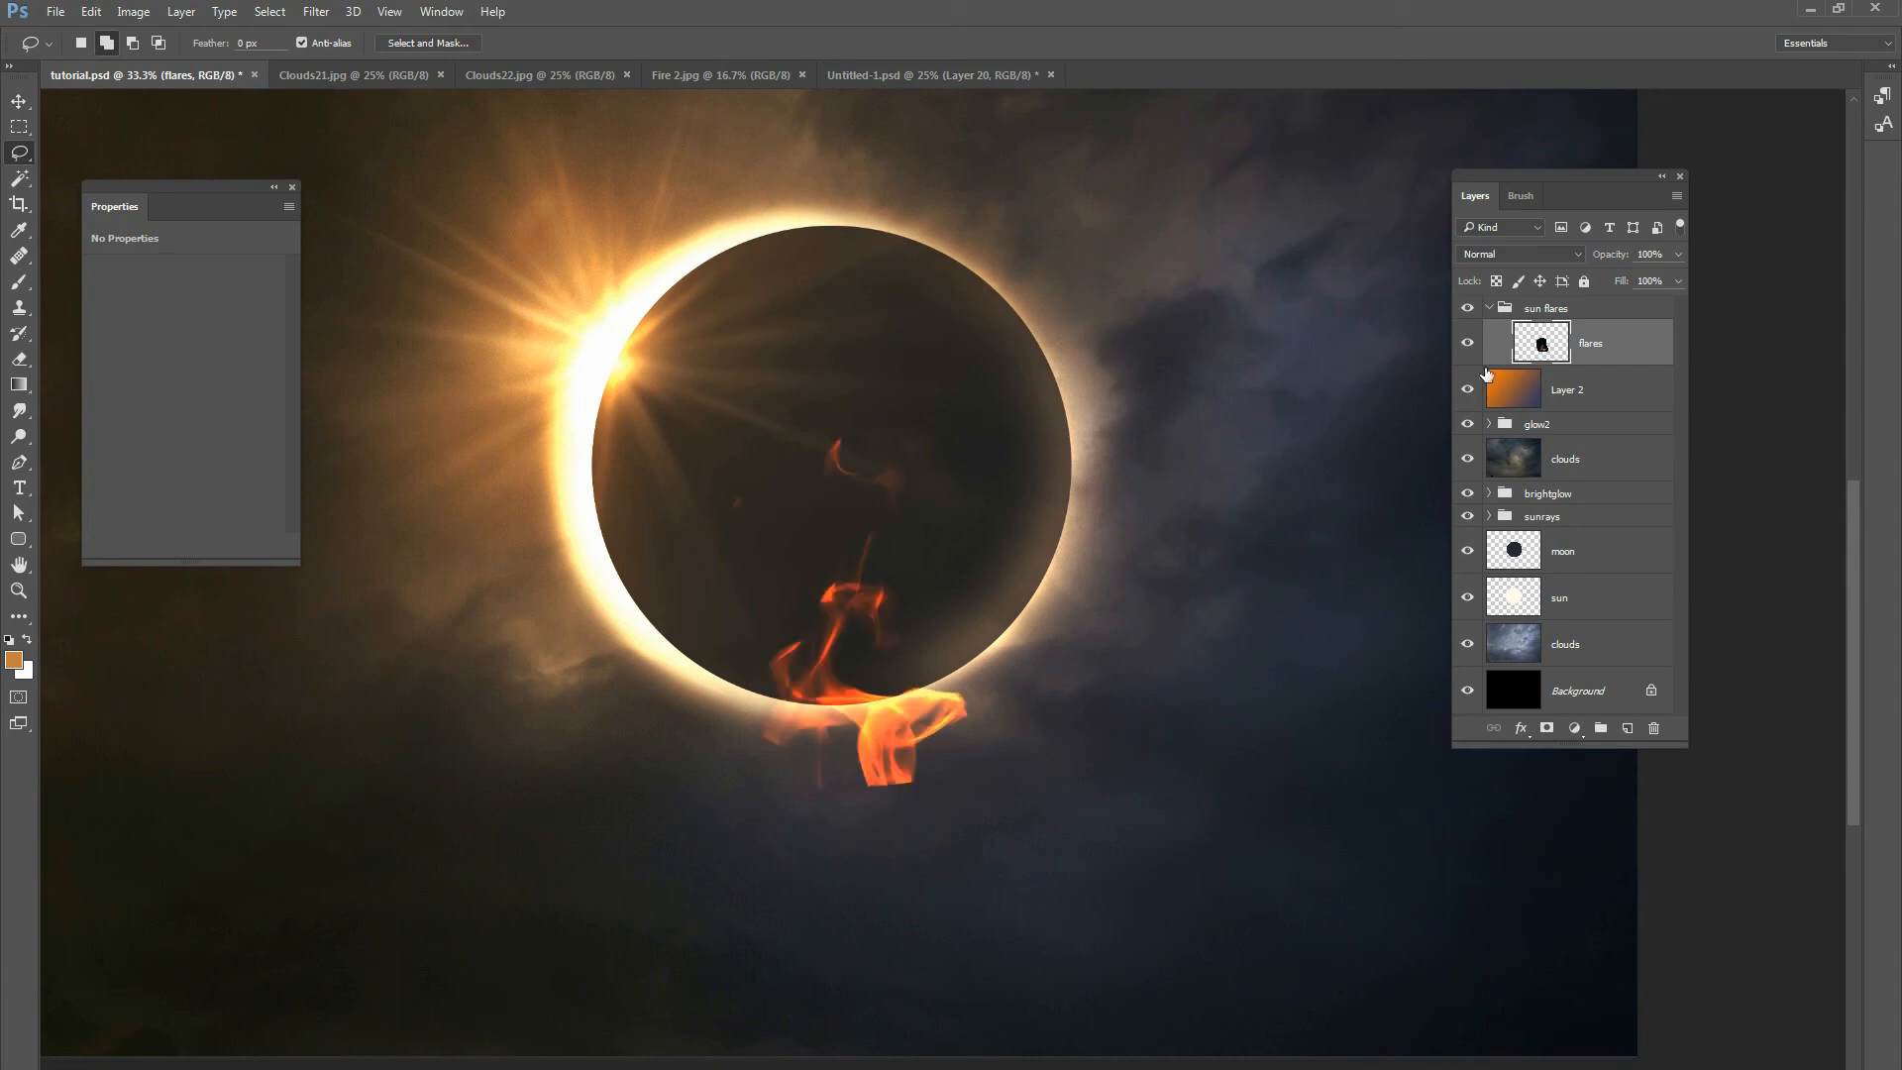
Scale the pasted flame to 20.26%, rotate it 85.04° and place it on the moon's right edge.
key(v)
drag(936, 525, 1144, 377)
drag(1250, 205, 1111, 489)
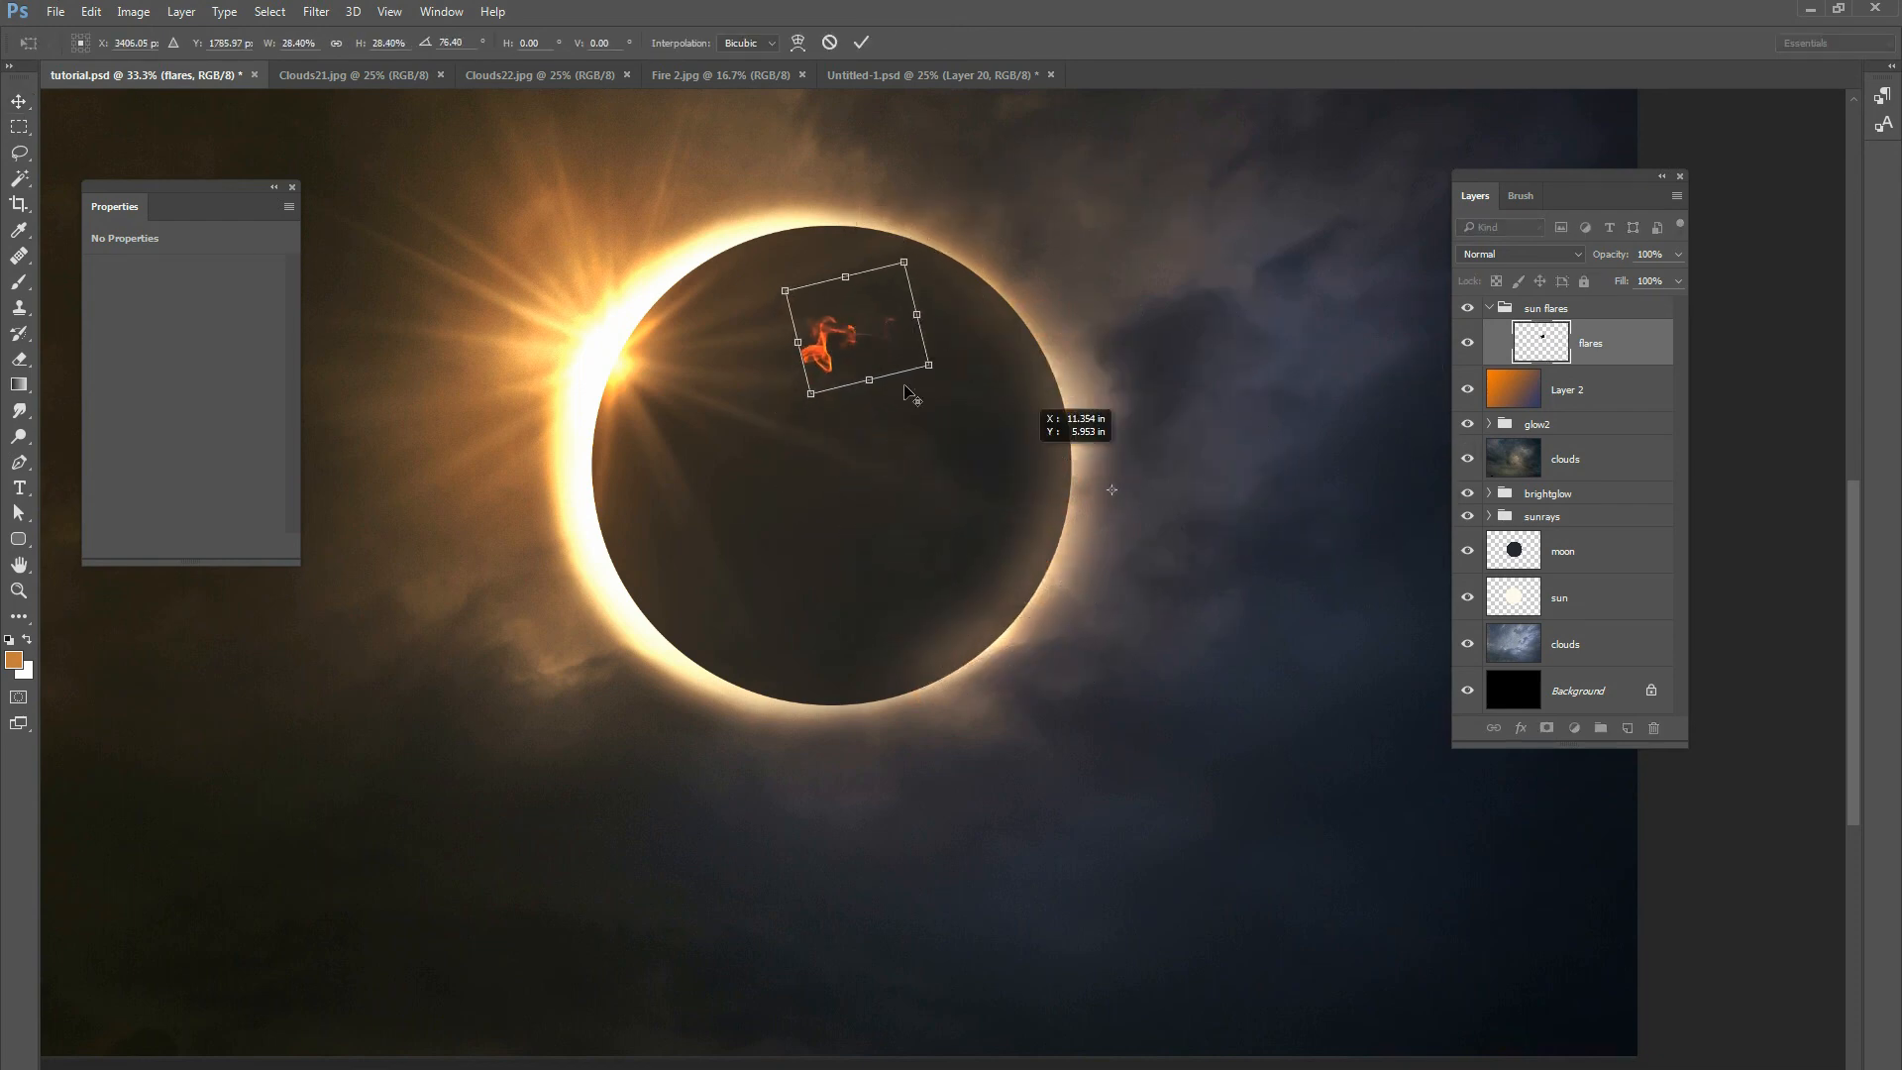
drag(902, 269, 1219, 441)
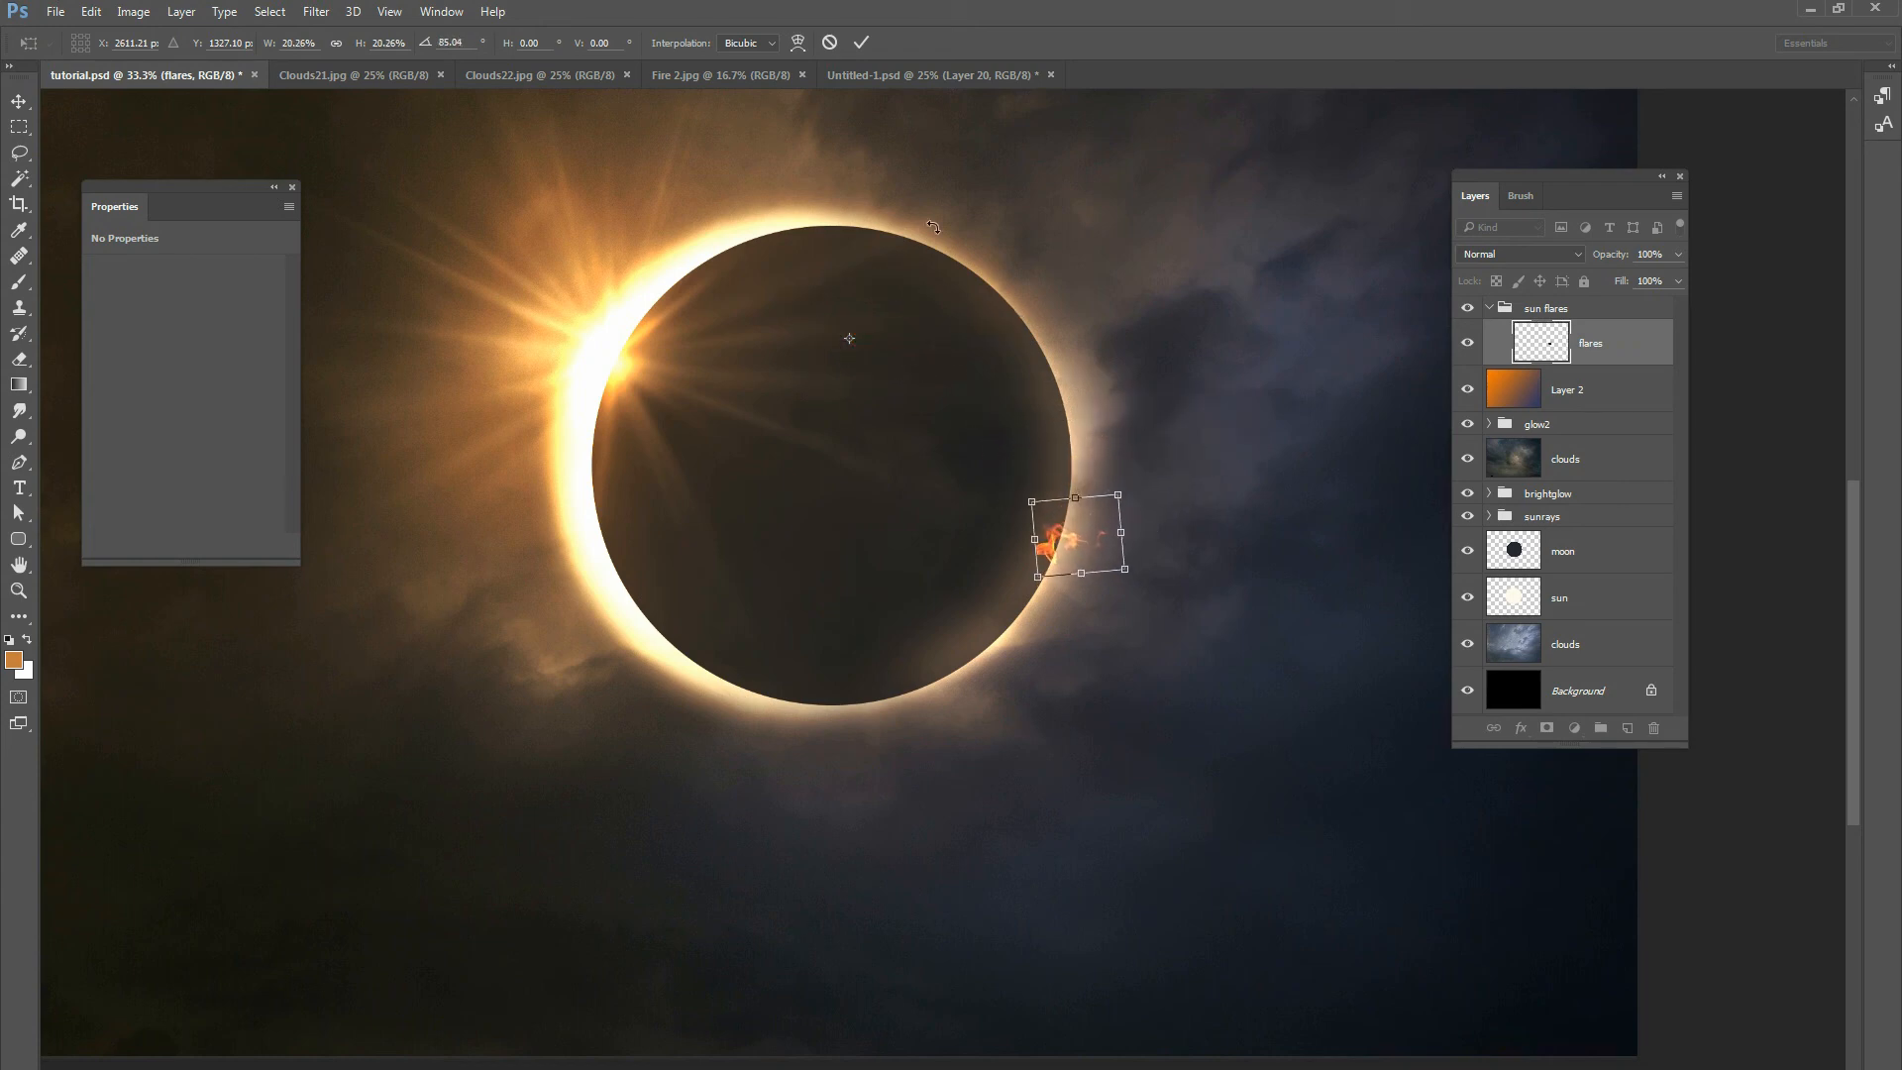
click(860, 42)
Move the flame higher along the moon's right edge and tilt it by about -2.9° to follow the rim.
drag(1130, 497, 1108, 437)
drag(1165, 400, 1113, 422)
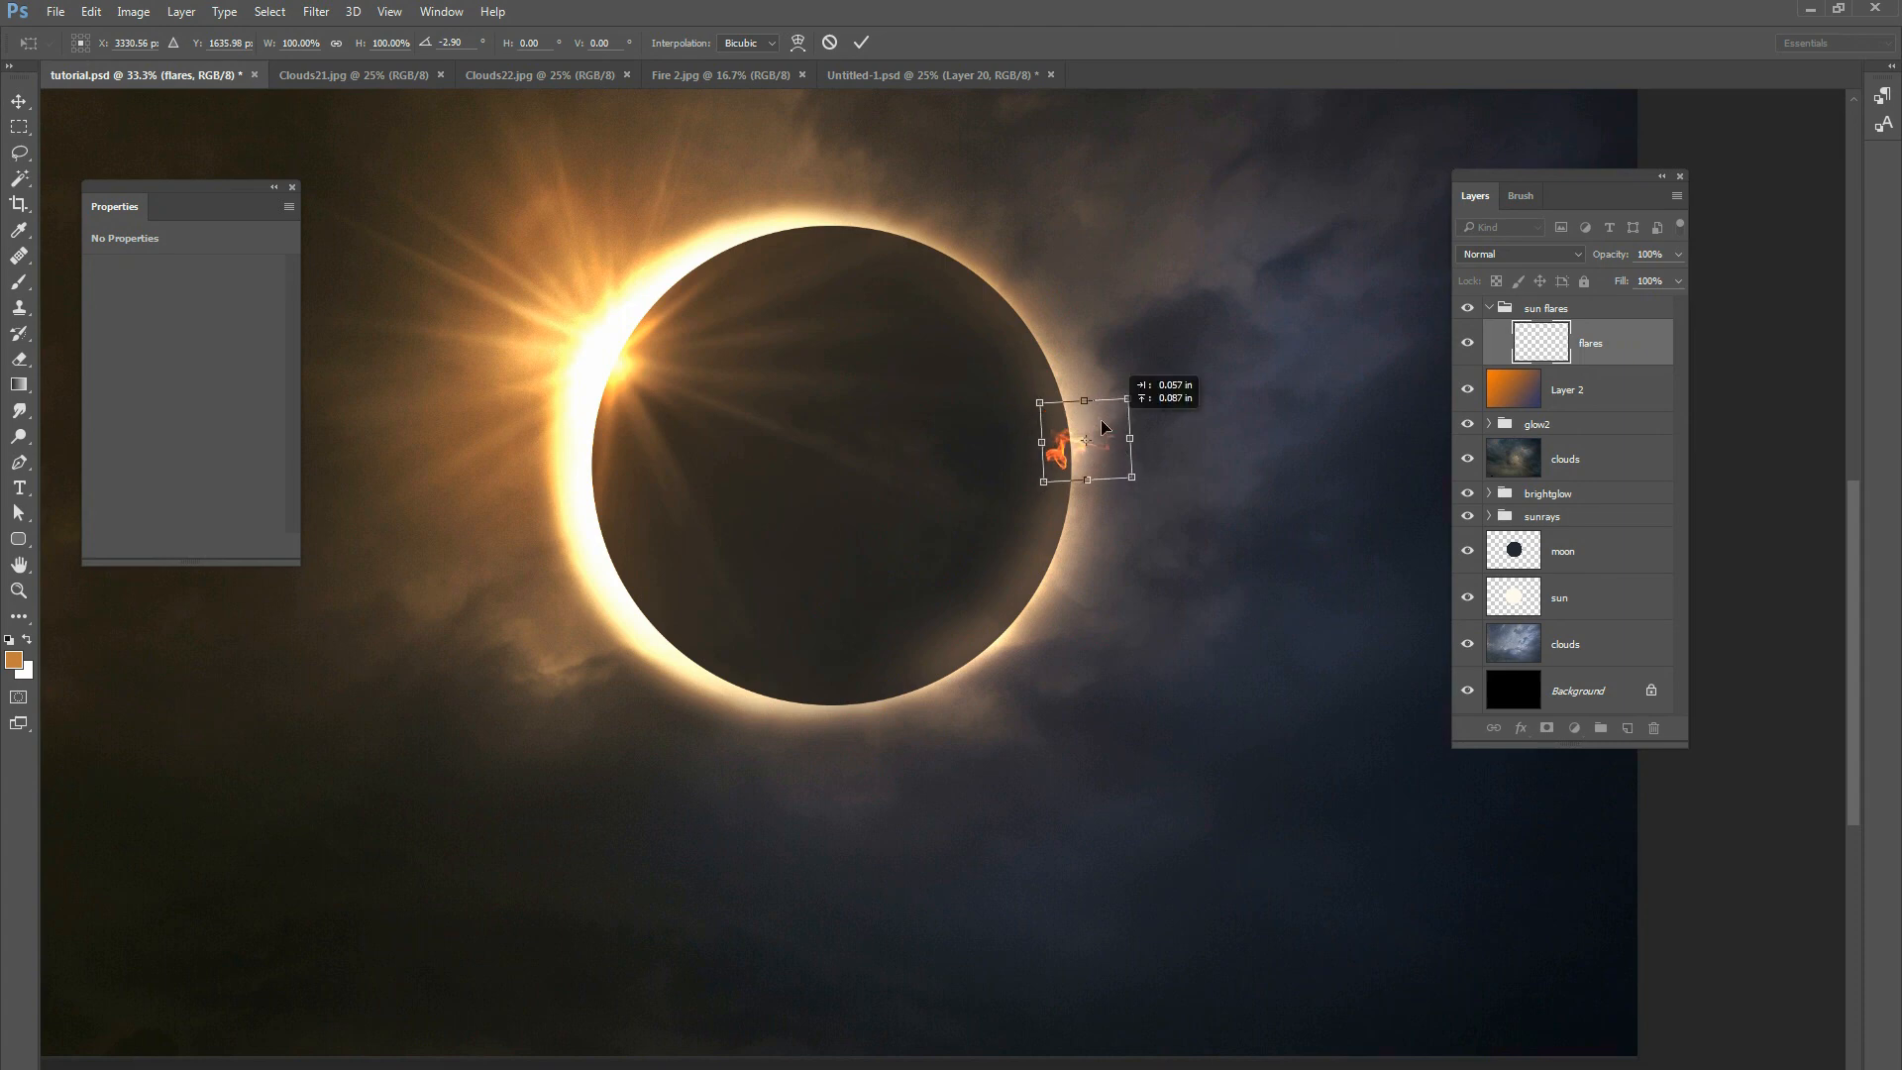
click(862, 42)
drag(1107, 450, 1136, 353)
click(870, 42)
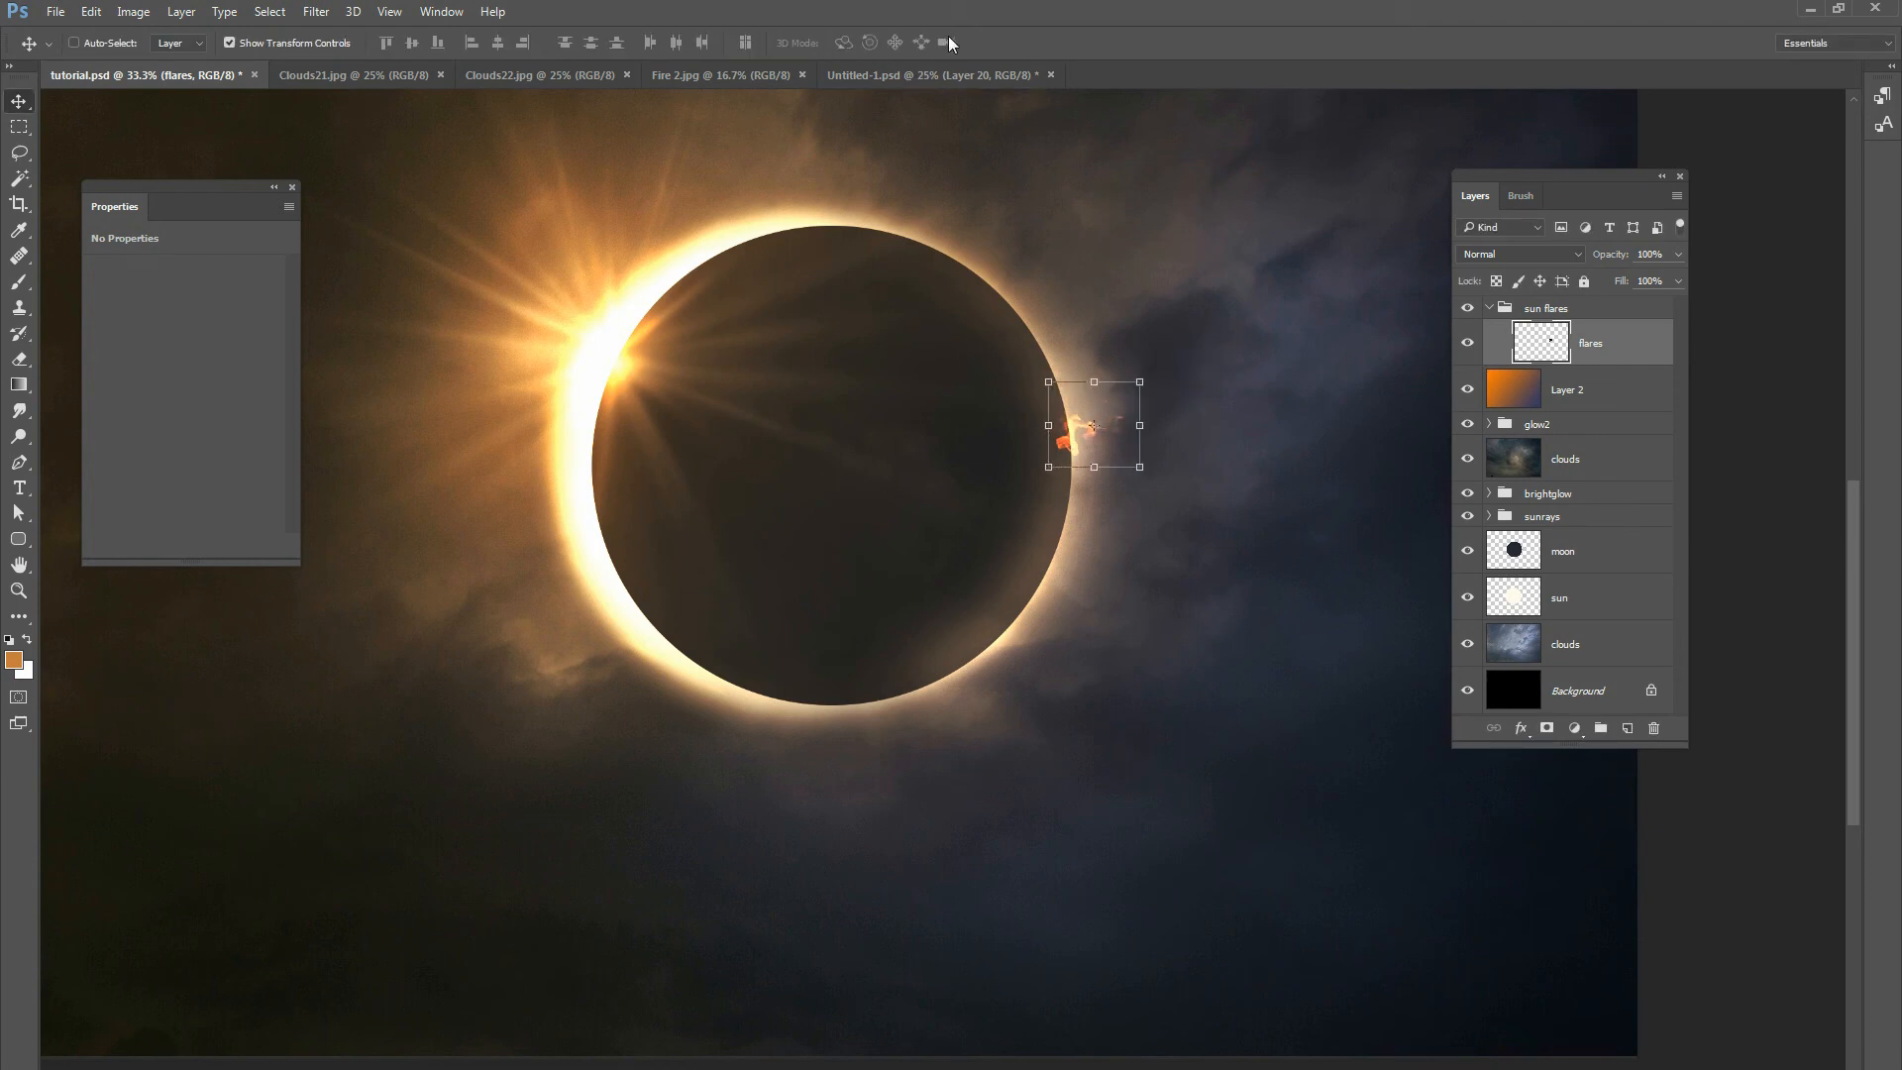
Duplicate the flame, move the copy farther down the moon's right edge and rotate it 21.56°.
key(ctrl+j)
drag(1126, 421, 1169, 486)
drag(1120, 502, 1092, 525)
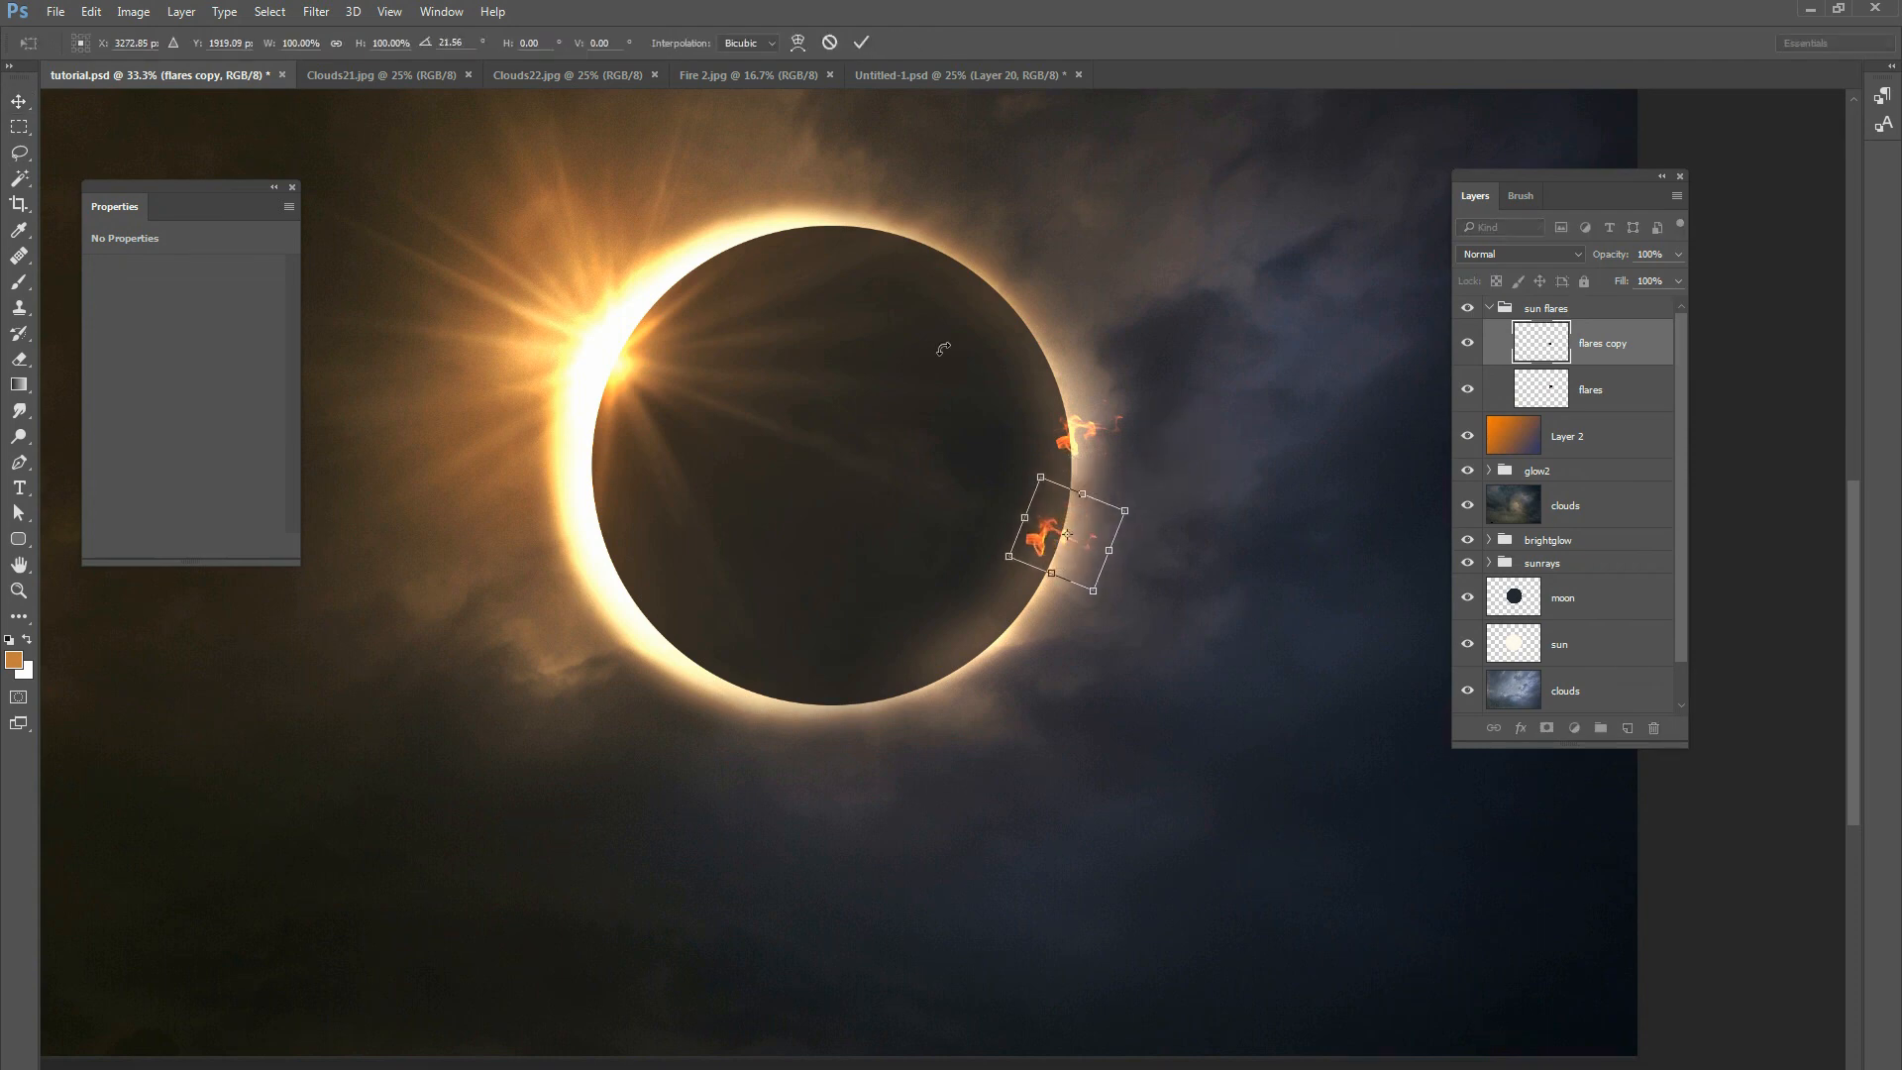
click(865, 41)
Duplicate the flame copy, shift the duplicate down the moon's edge and set its blend mode to Screen.
key(ctrl+j)
drag(1088, 530, 1063, 592)
click(1521, 253)
click(1491, 390)
Rotate the newest flame copy -21.81°, shrink it and fit it on the moon's lower-right edge.
drag(1072, 562, 1078, 490)
key(ctrl+t)
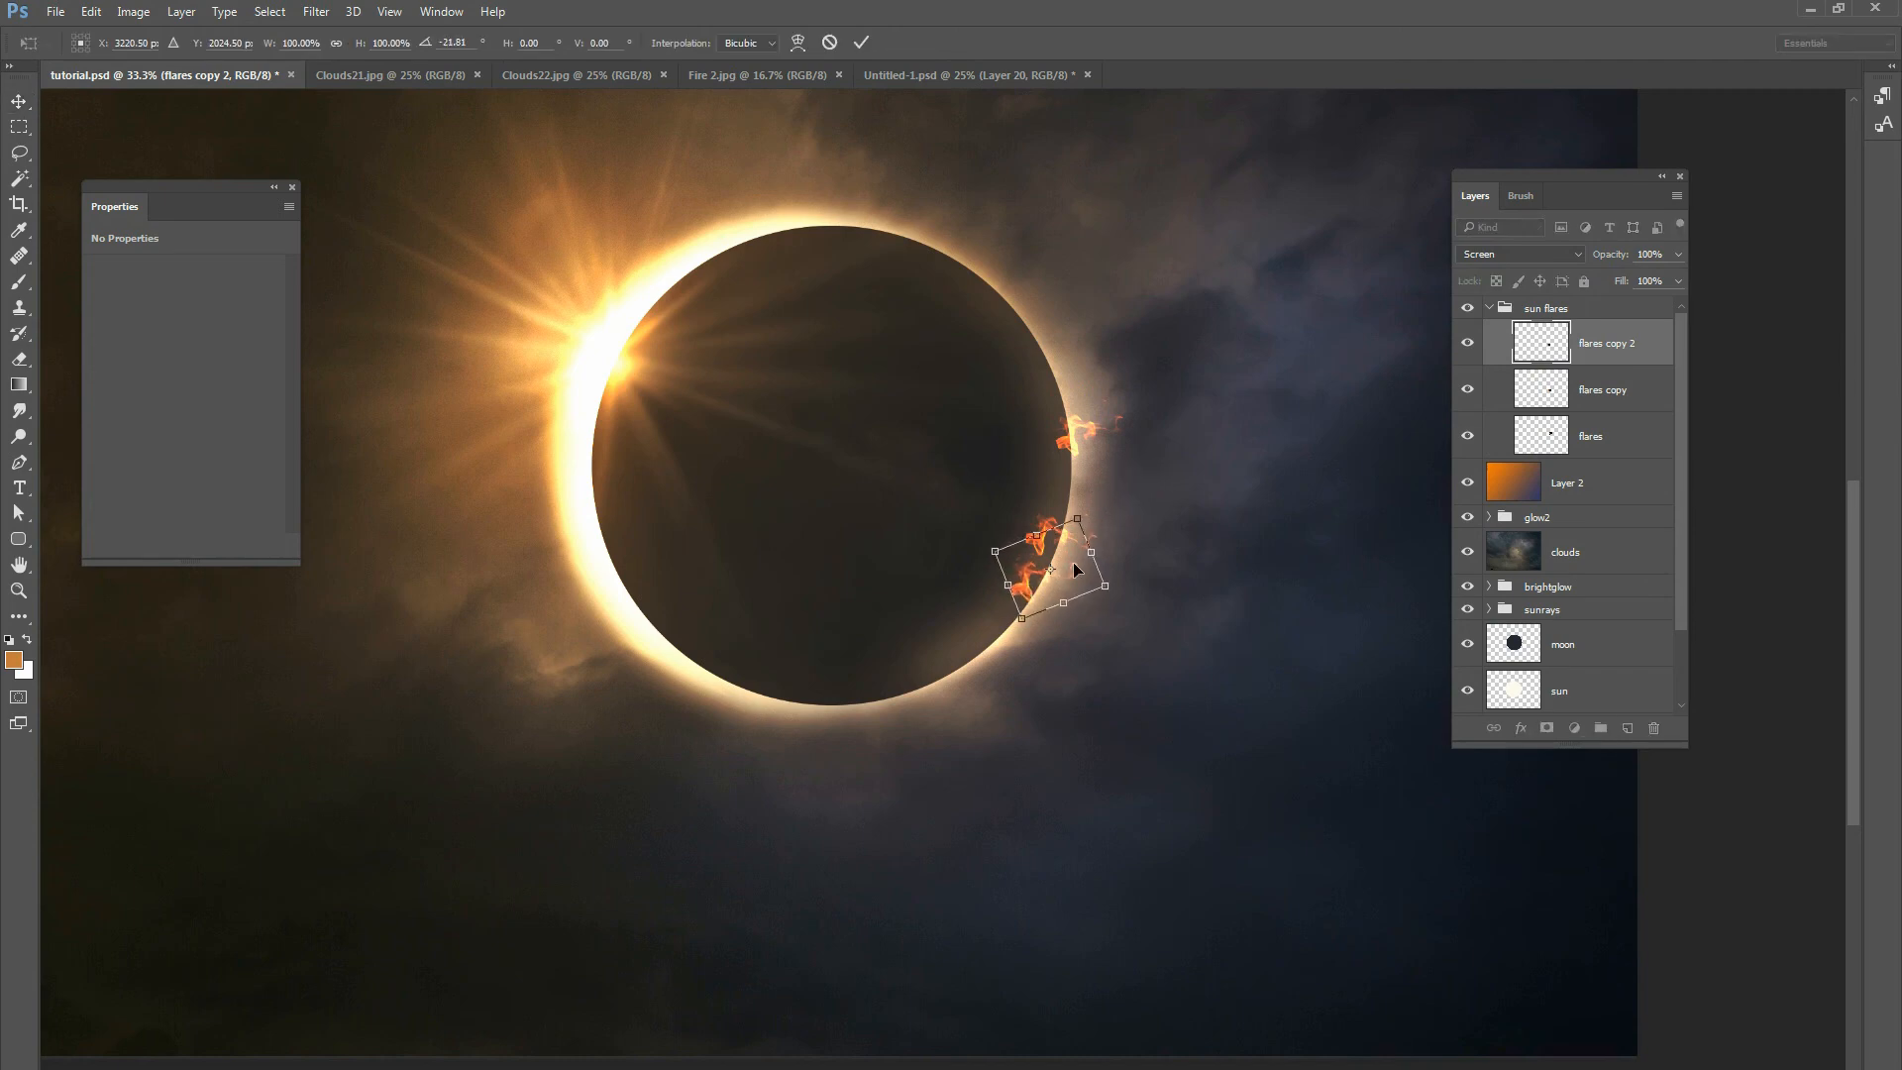
drag(1066, 579, 1073, 578)
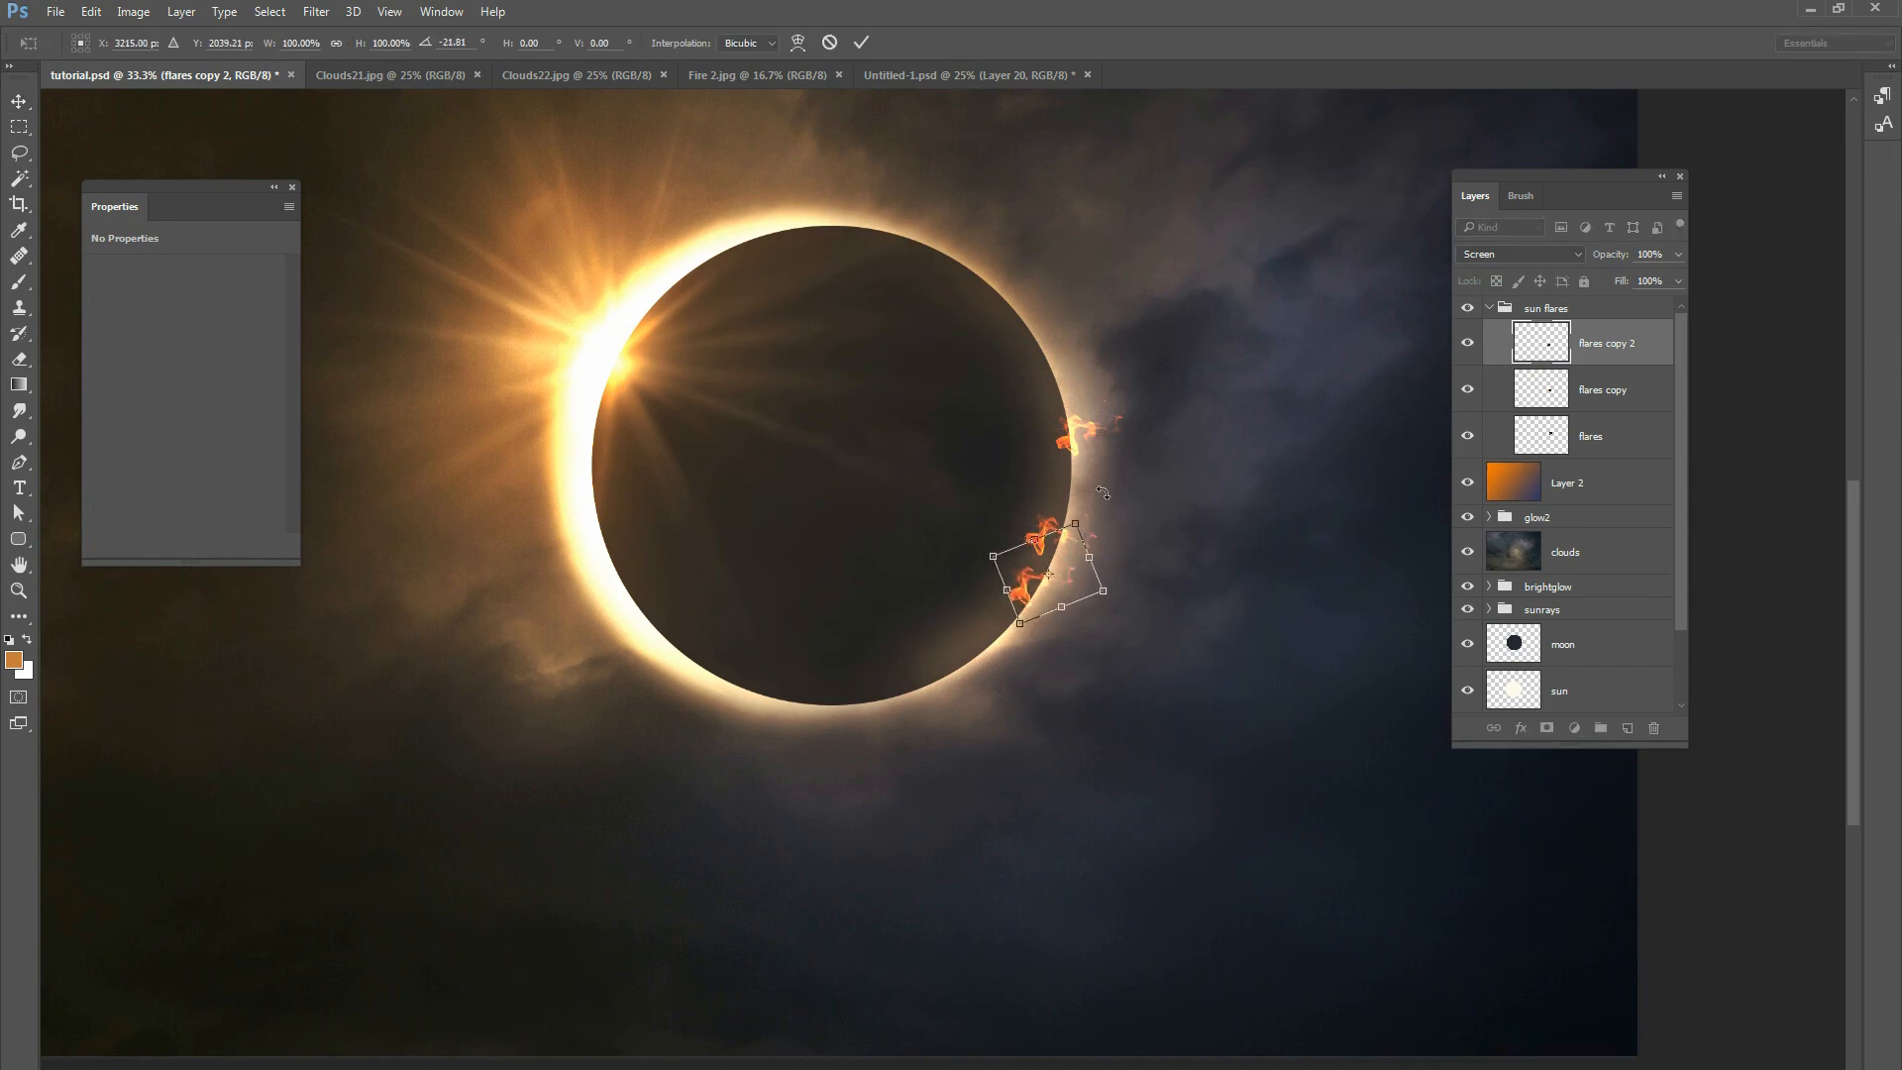
click(861, 42)
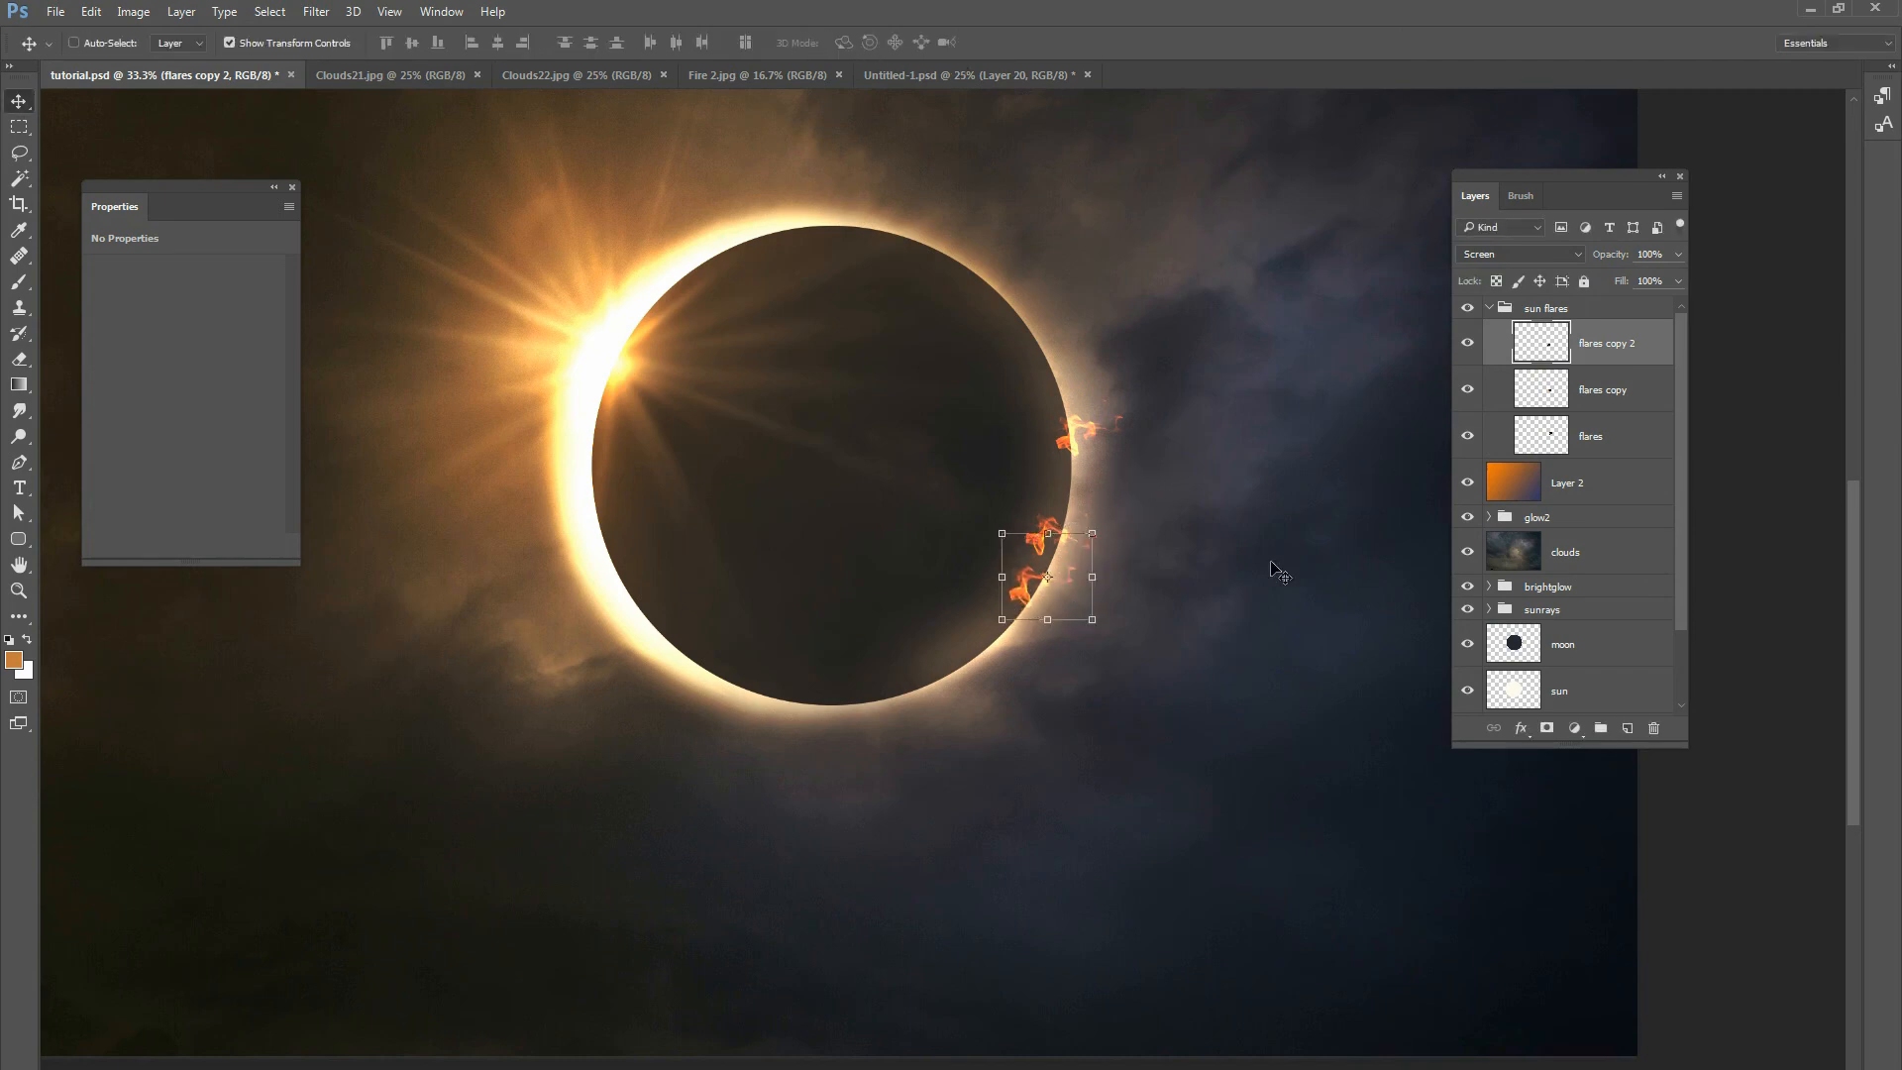
drag(1092, 533, 1070, 585)
key(Return)
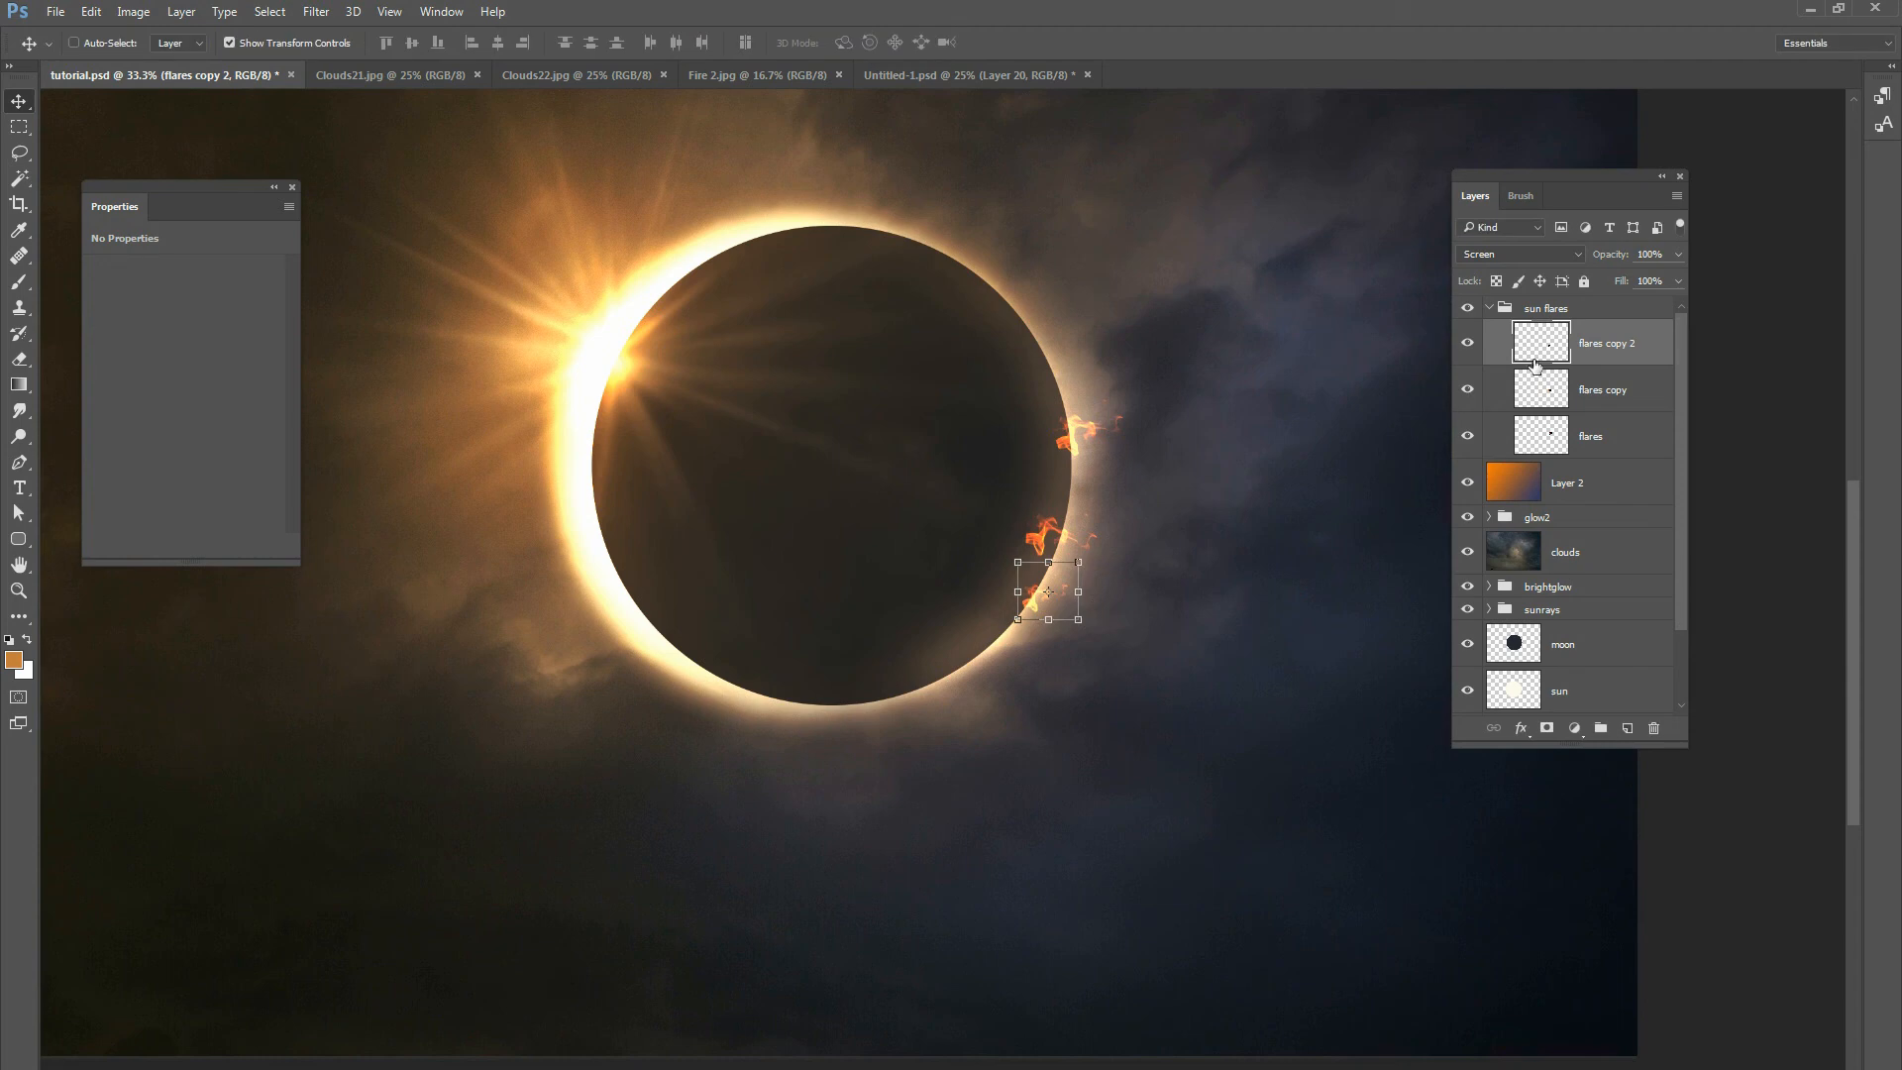
Duplicate the small flame, move the copy toward the bottom of the moon's rim and rotate it -11.44°.
key(ctrl+j)
drag(1068, 579, 1017, 613)
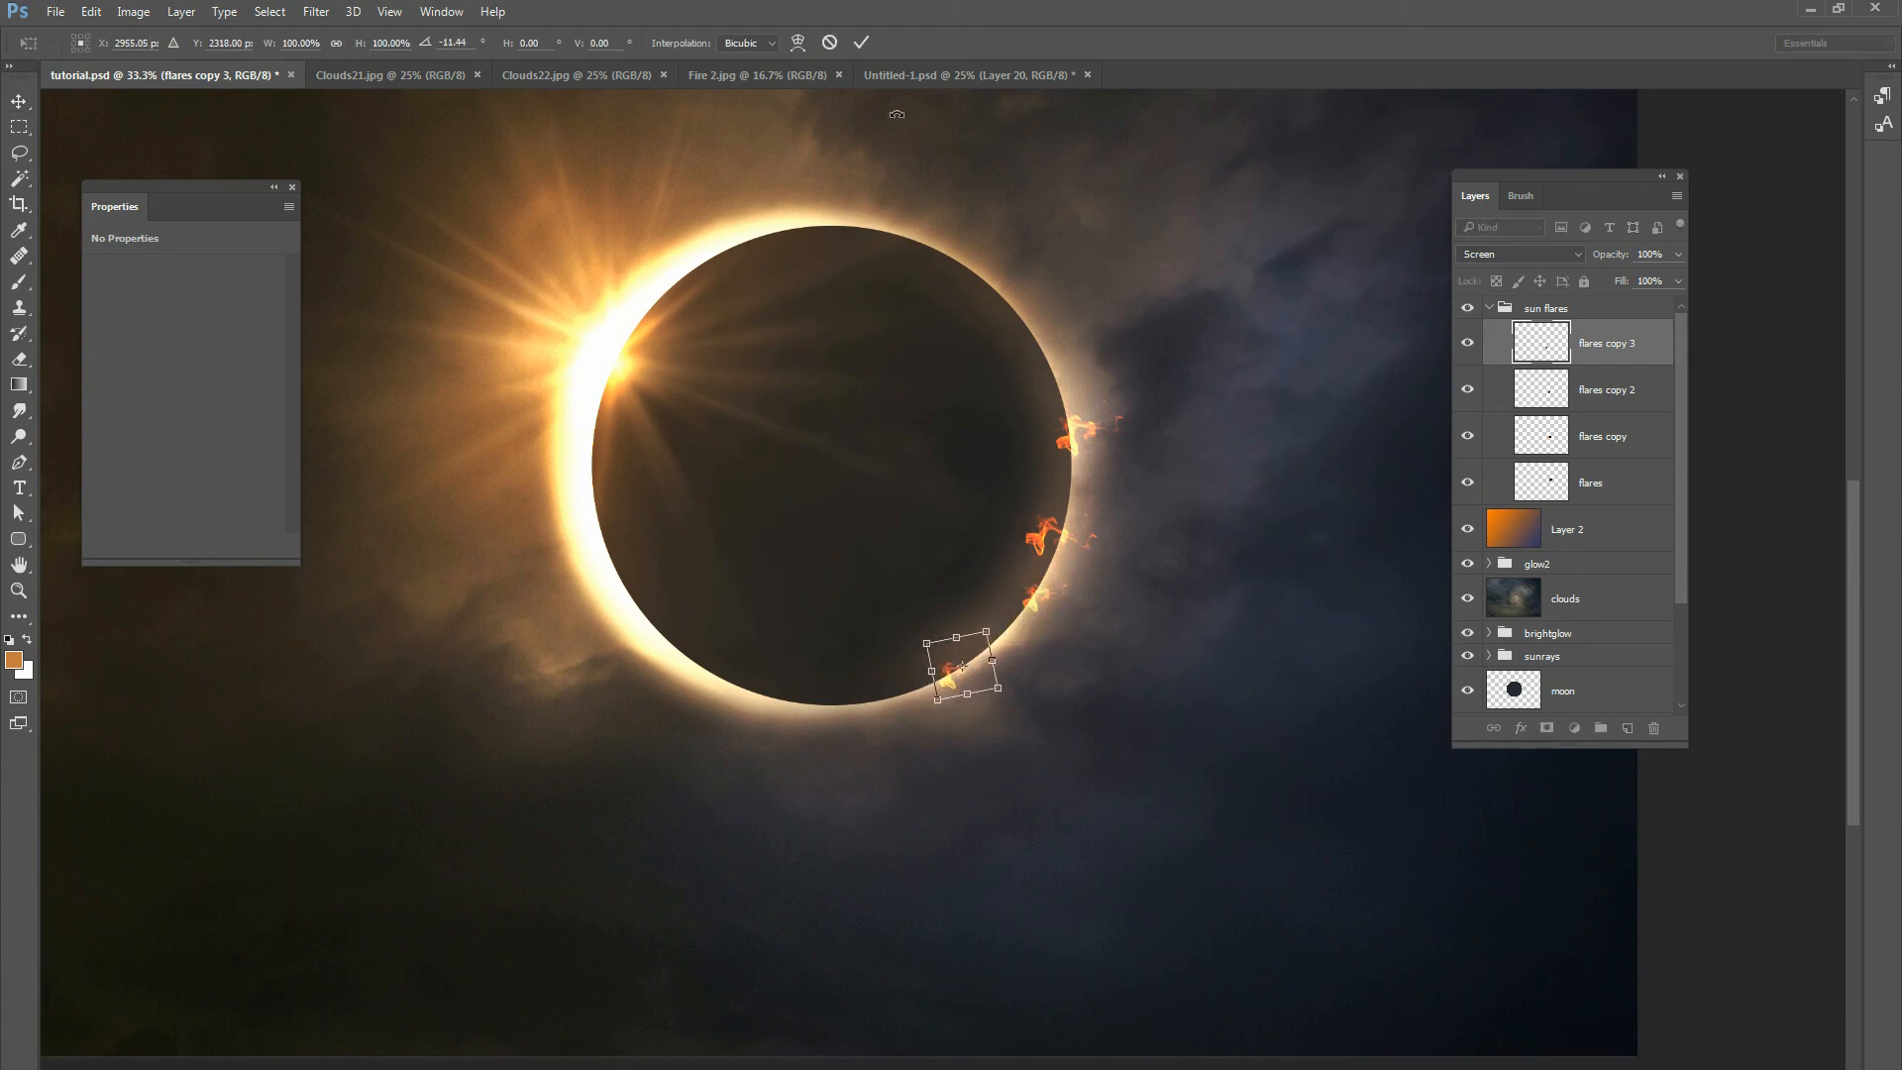
click(860, 42)
Smudge the flames on the flares copy 3, flares copy 2 and flares copy layers at 95% strength along the moon's edge.
key(ctrl+plus)
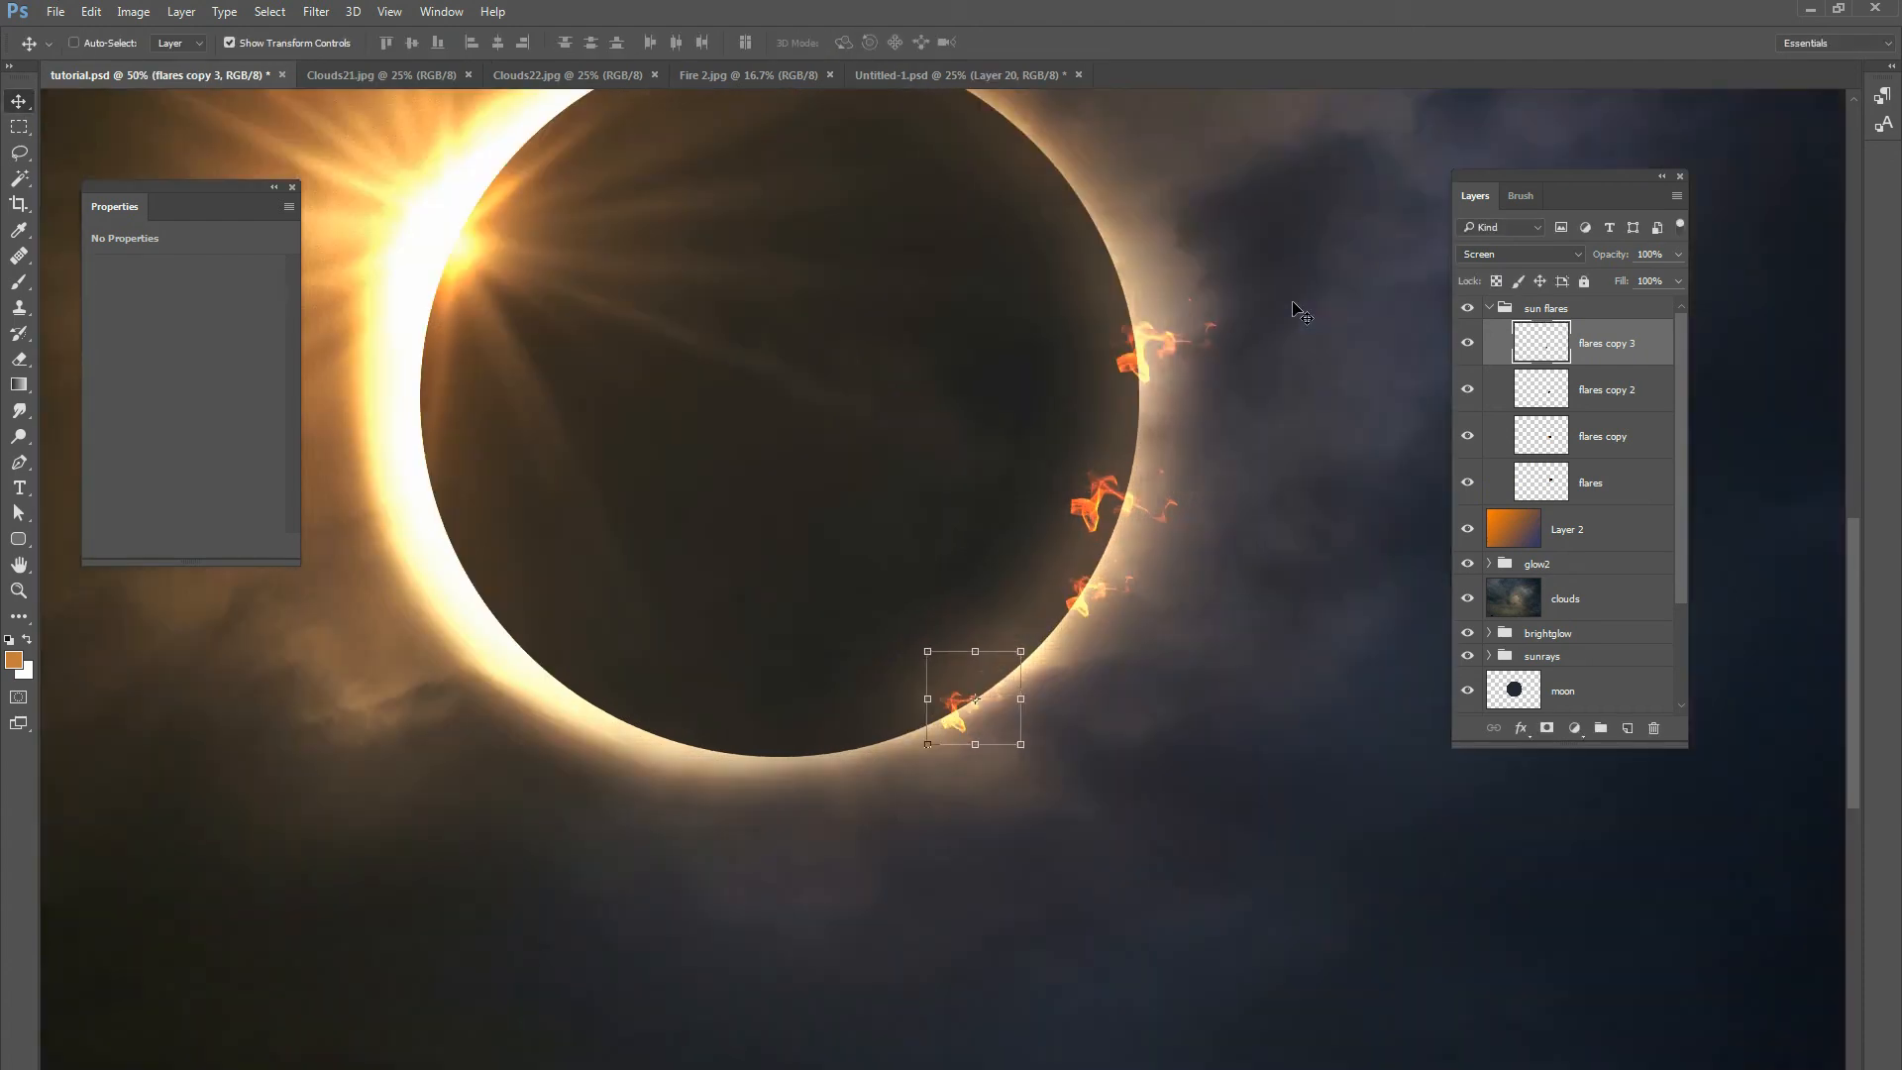
click(19, 410)
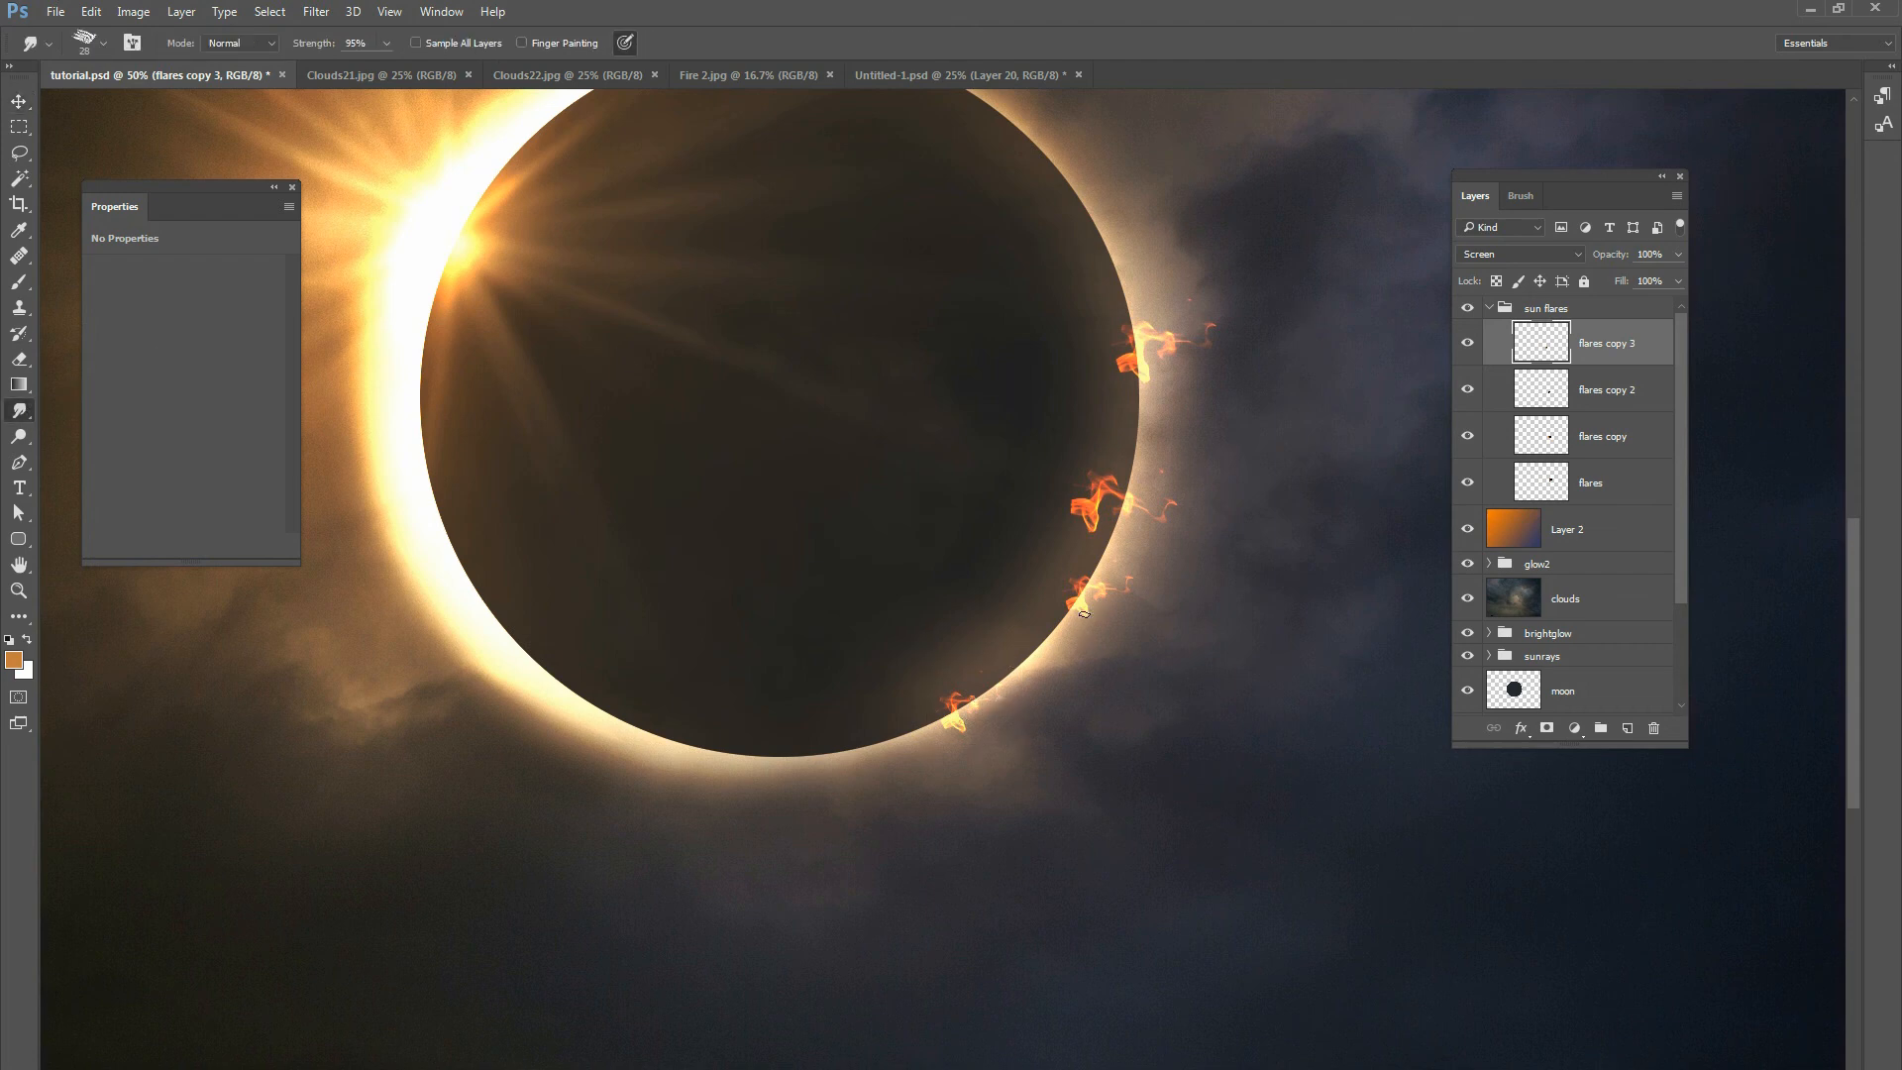
click(1612, 402)
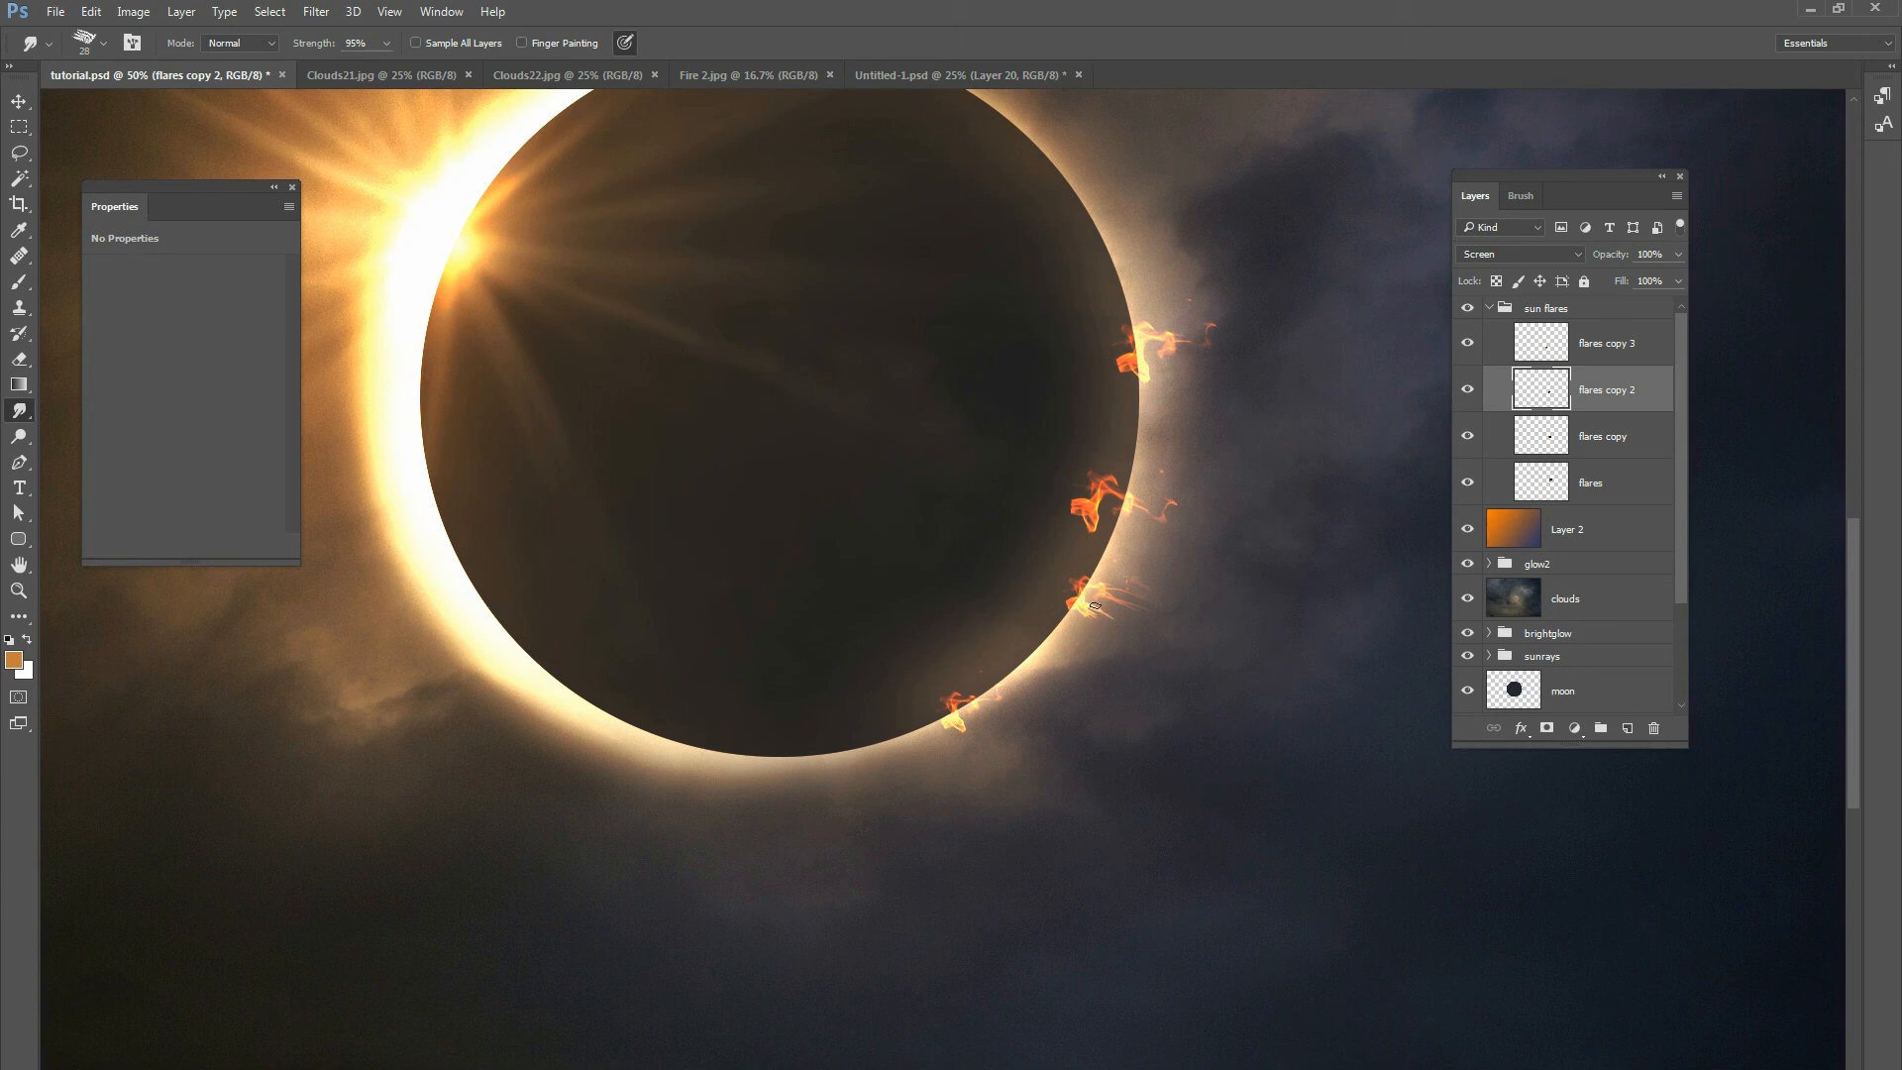
click(1586, 441)
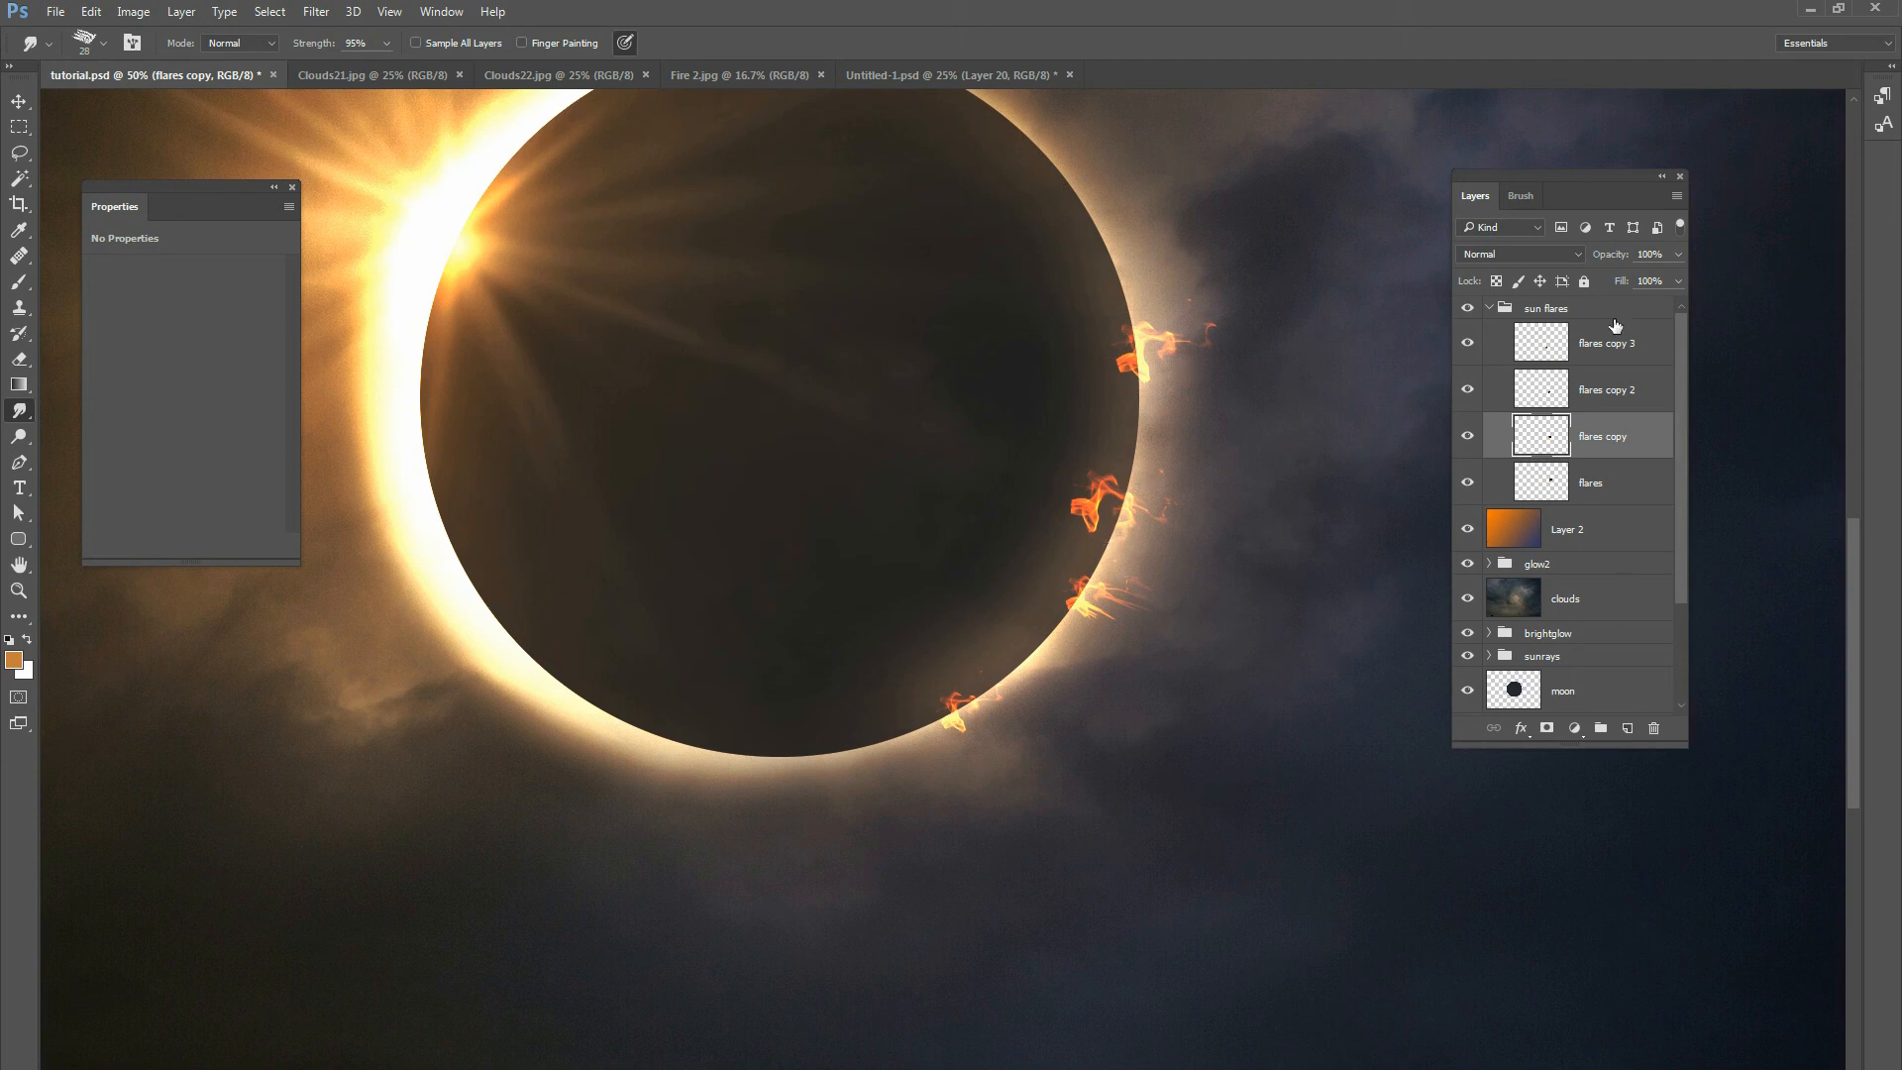
key(ctrl+minus)
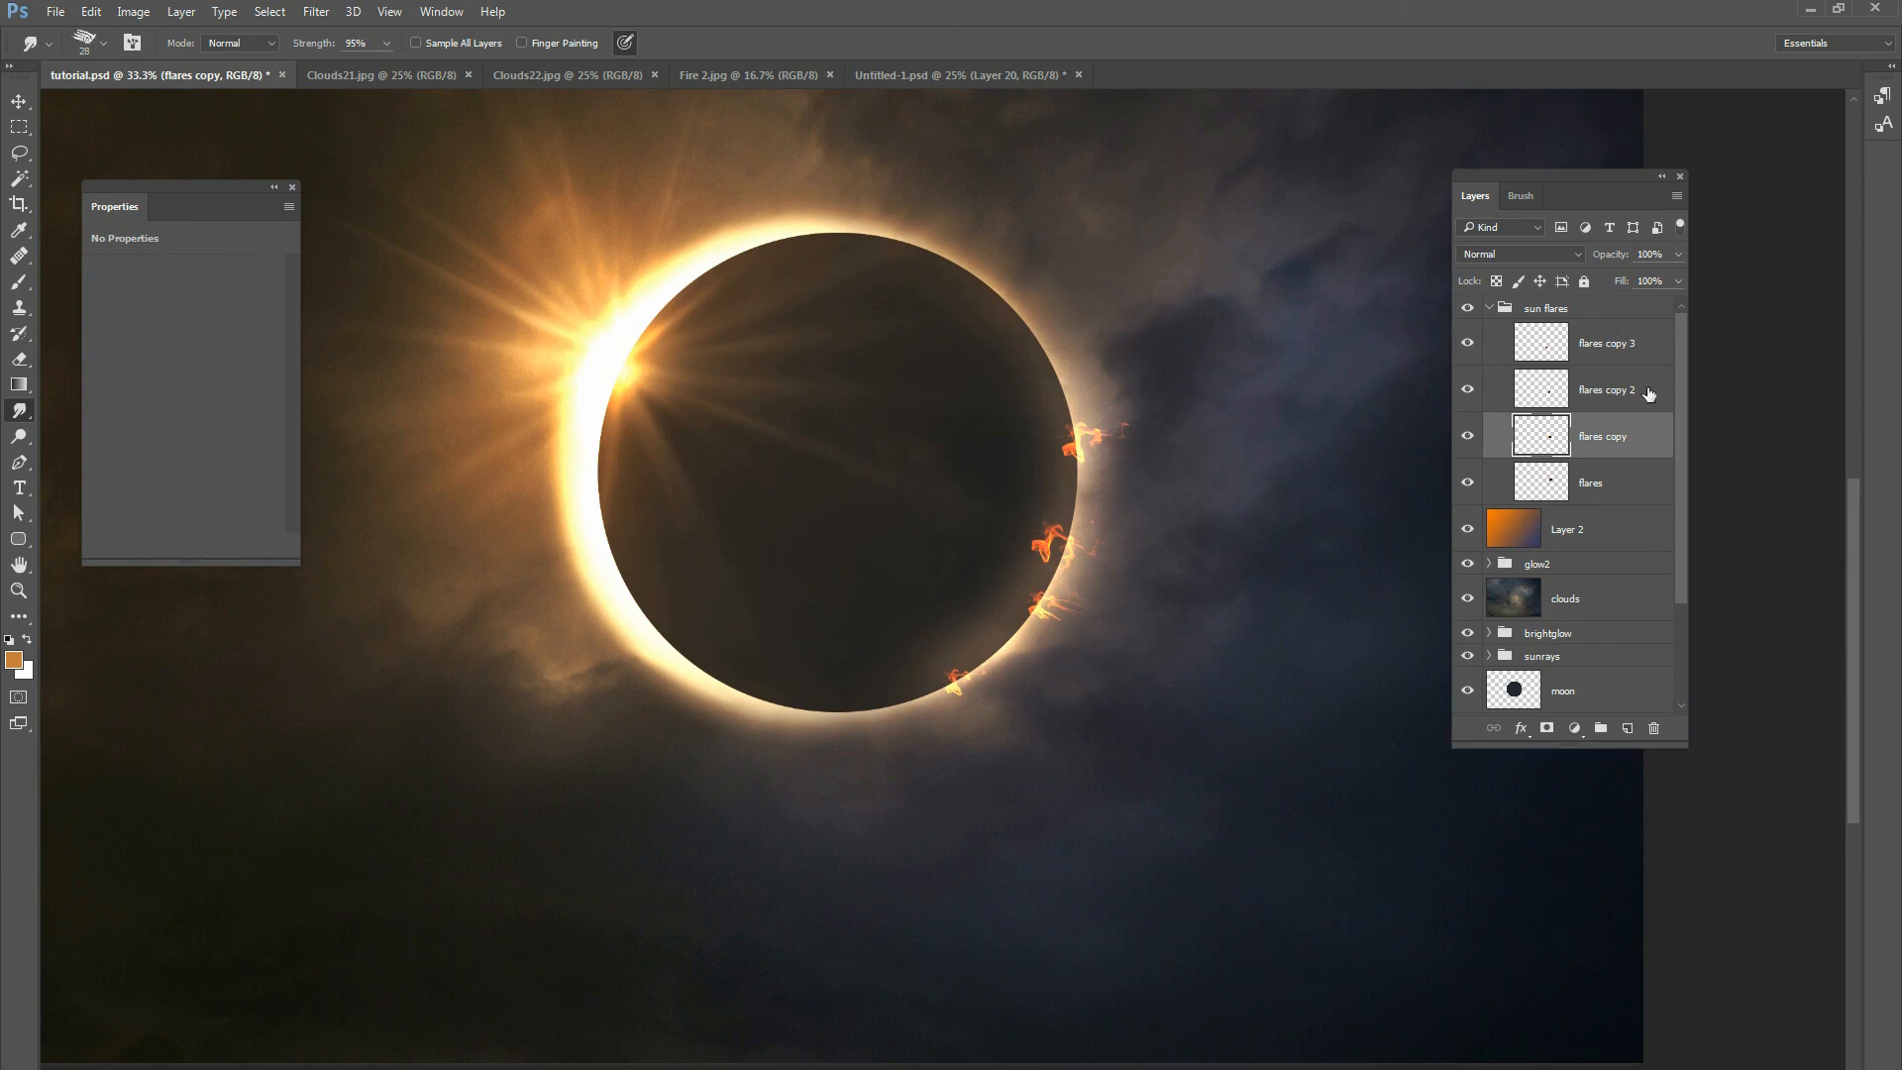
Set the blend mode of the flares copy layer to Screen.
click(1609, 350)
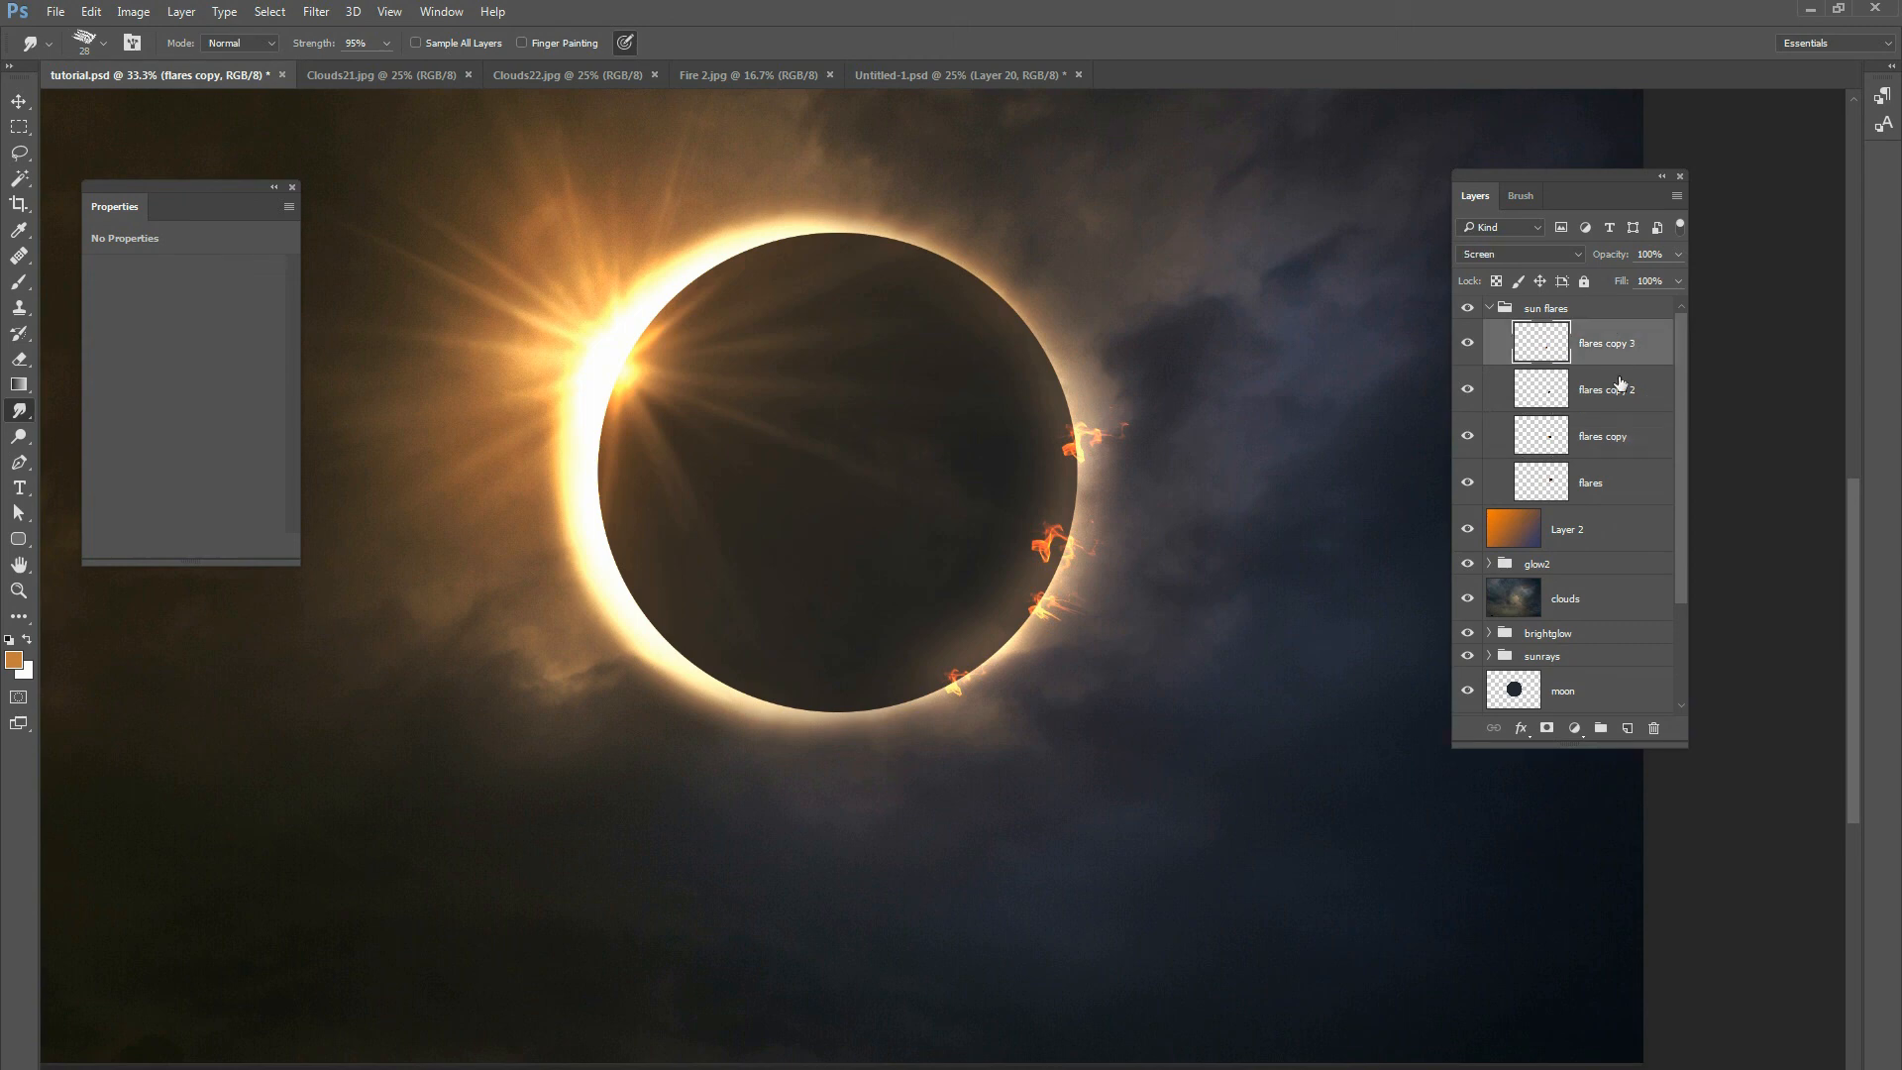
click(1598, 445)
click(1531, 255)
click(1503, 395)
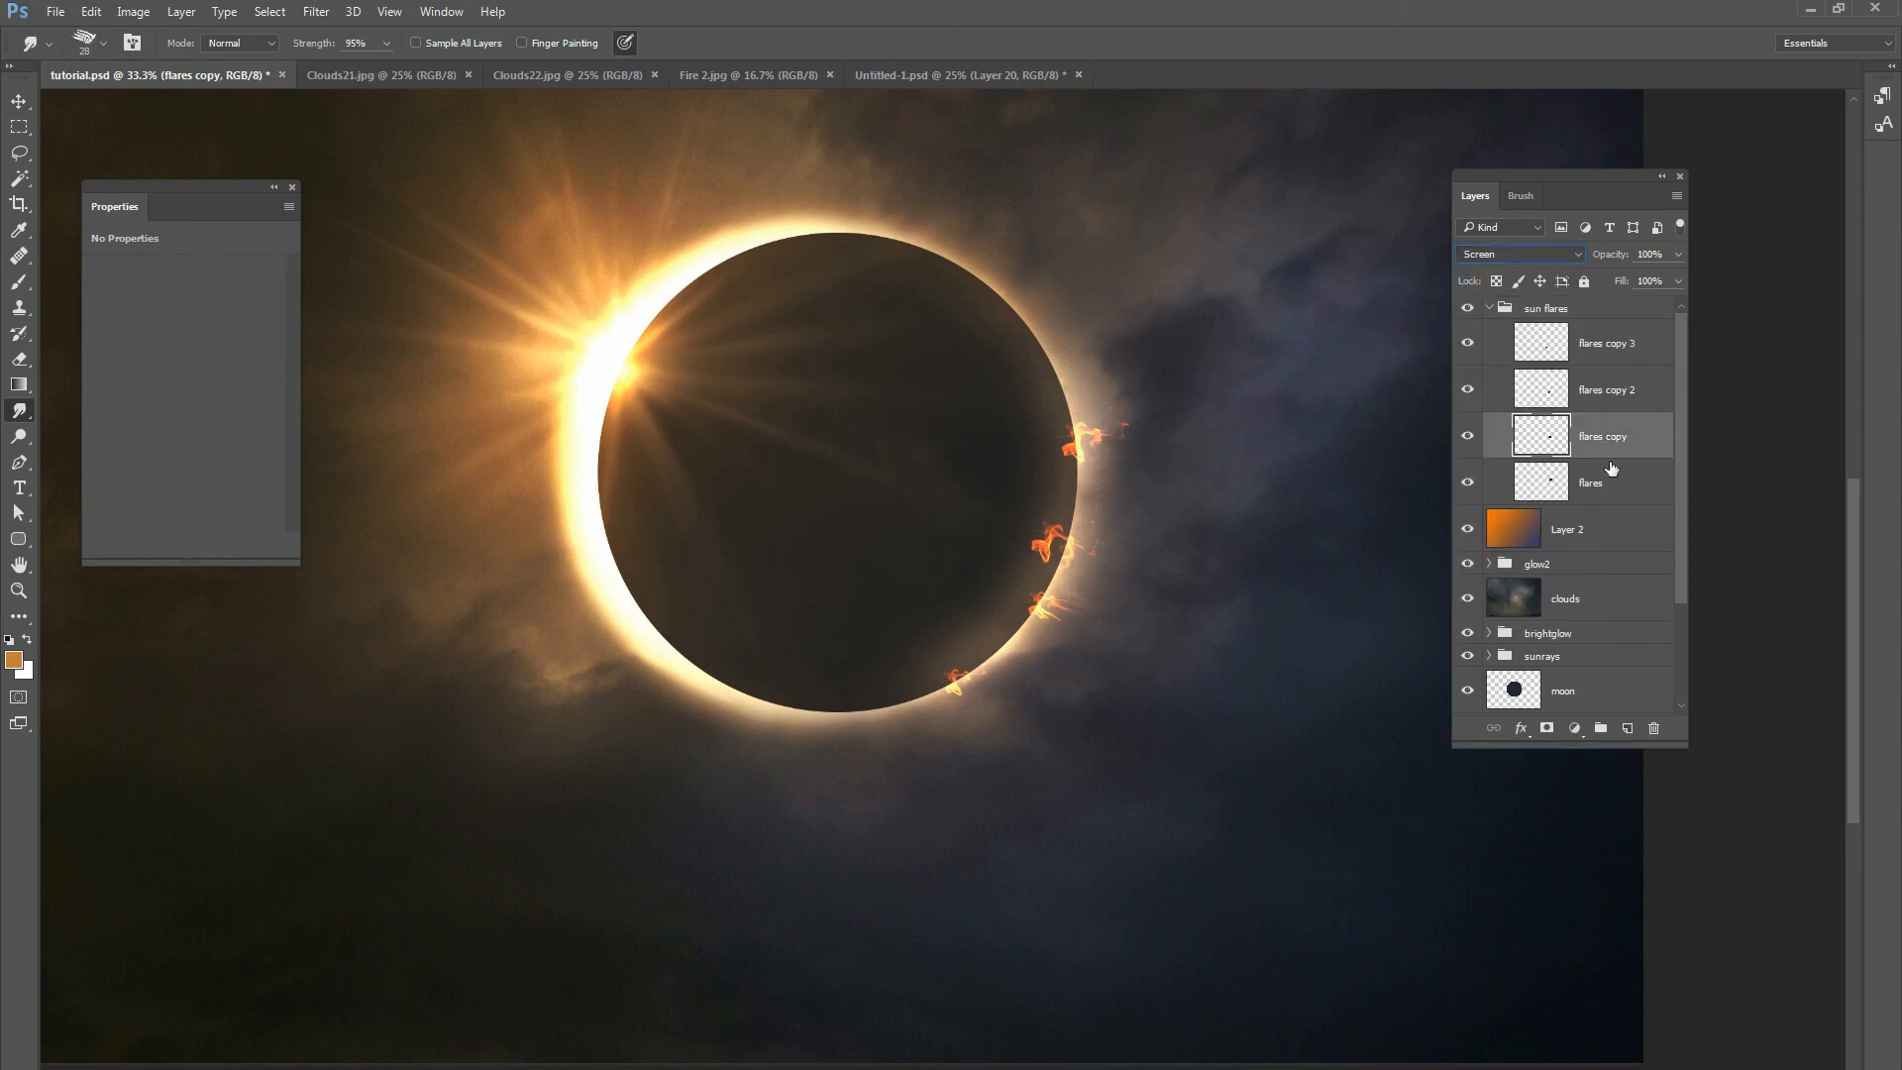
Merge the four flares layers in the sun flares group into a single layer.
click(1610, 471)
shift+click(1608, 350)
right_click(1592, 393)
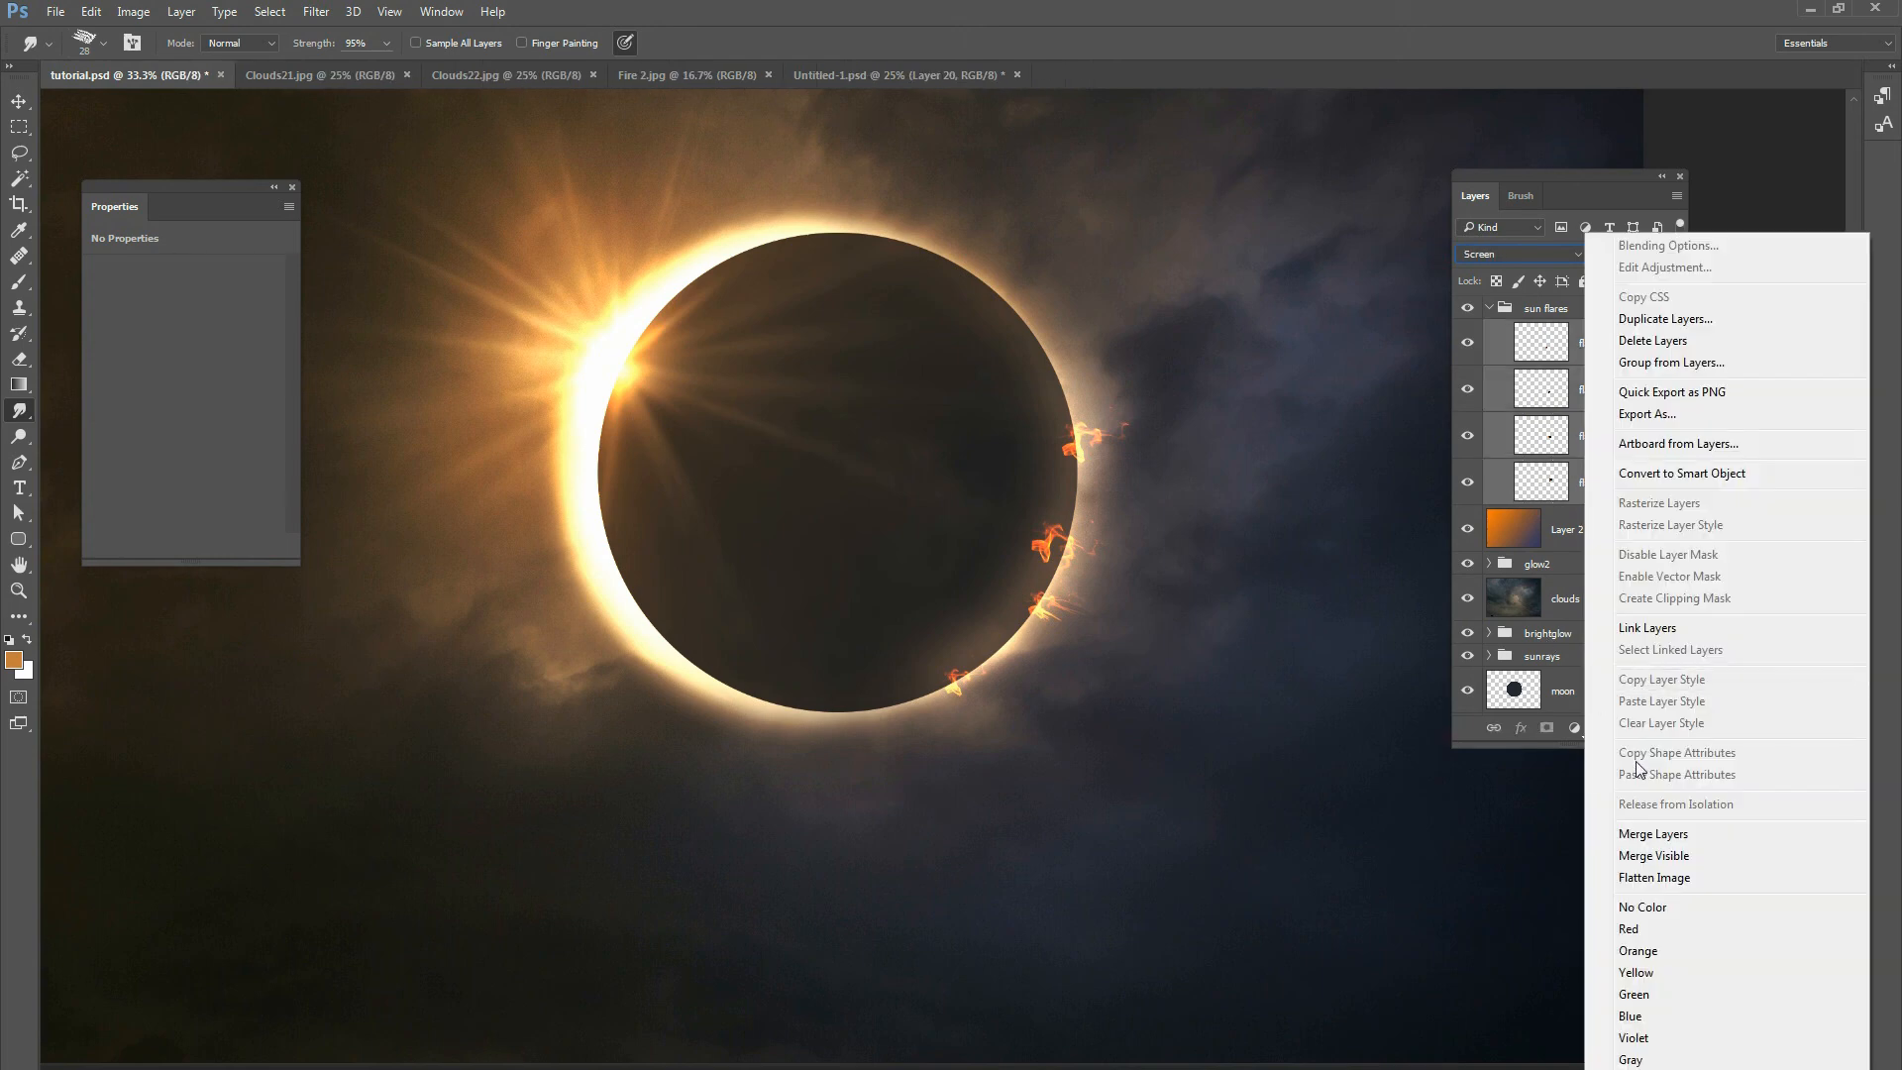
click(1635, 836)
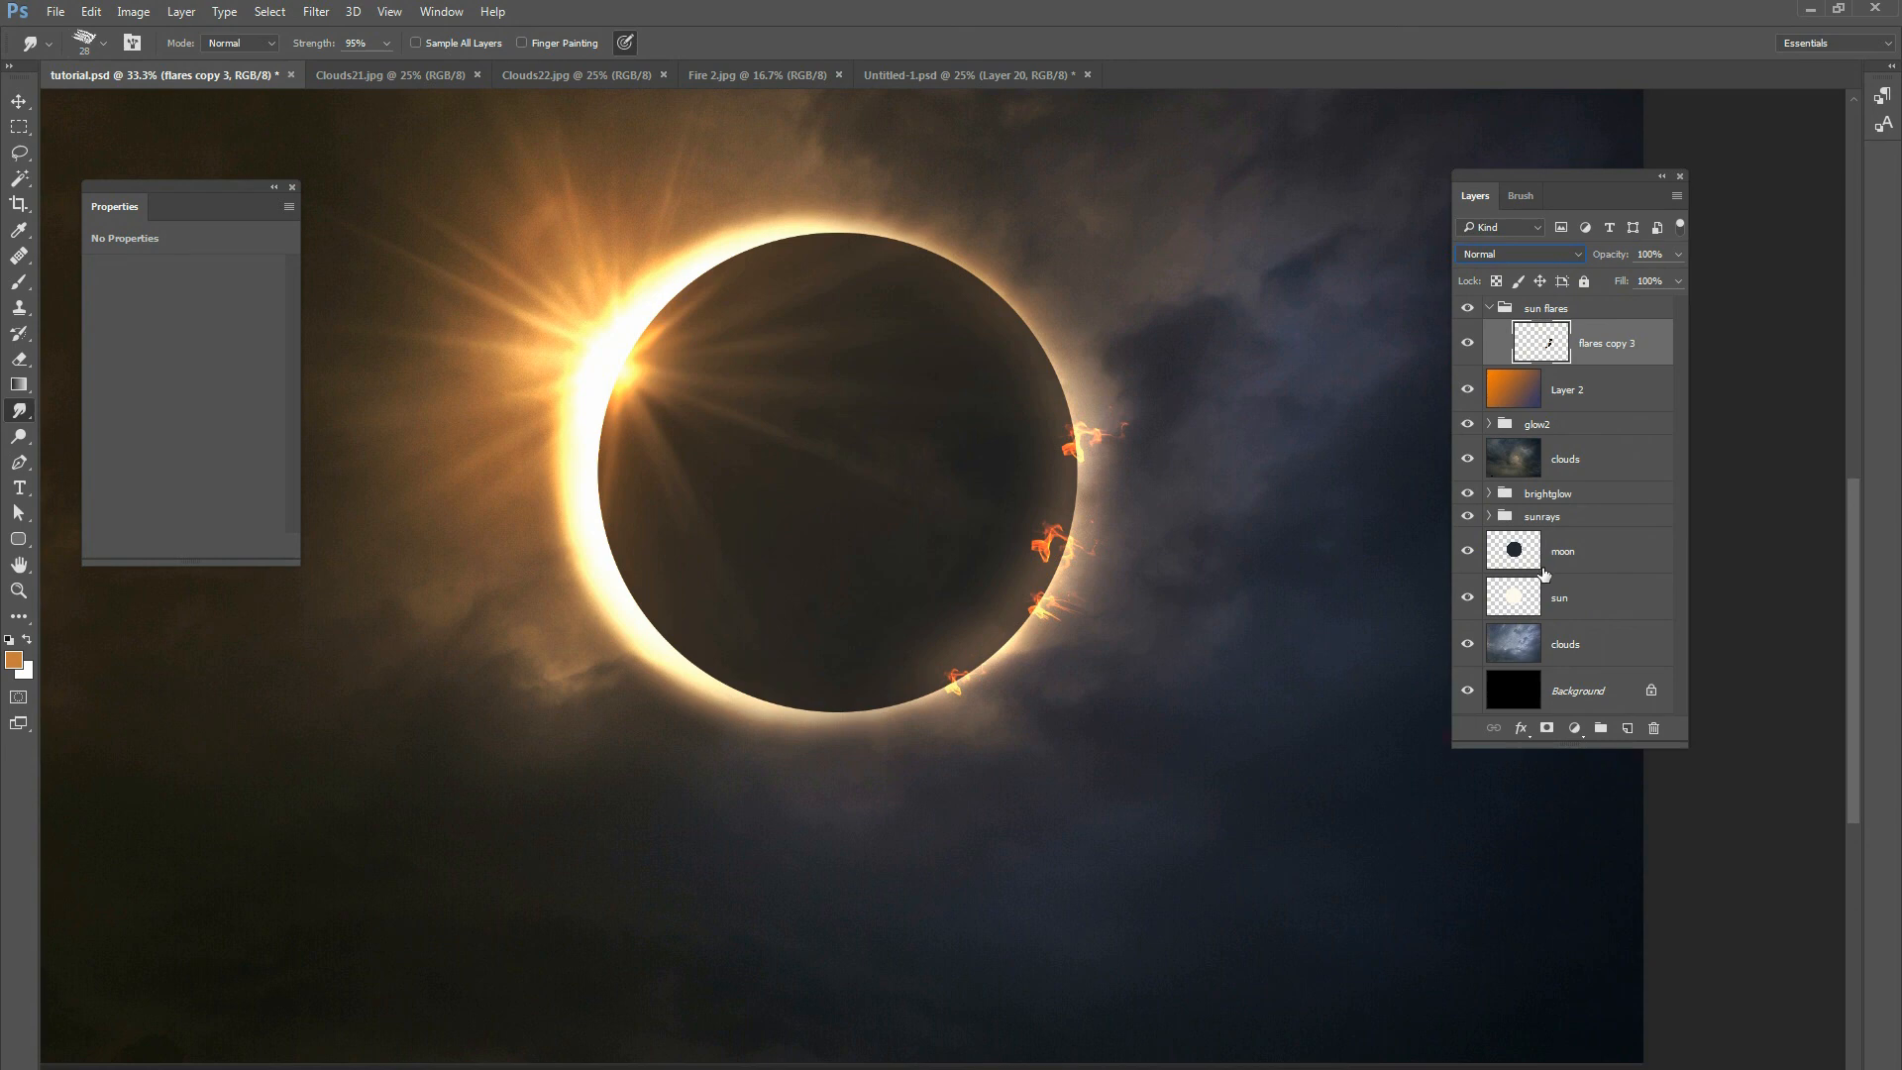
Mask the merged flares with the inverted moon shape so the flames show only outside the disc, and compare with the layer hidden.
ctrl+click(1514, 555)
click(1547, 728)
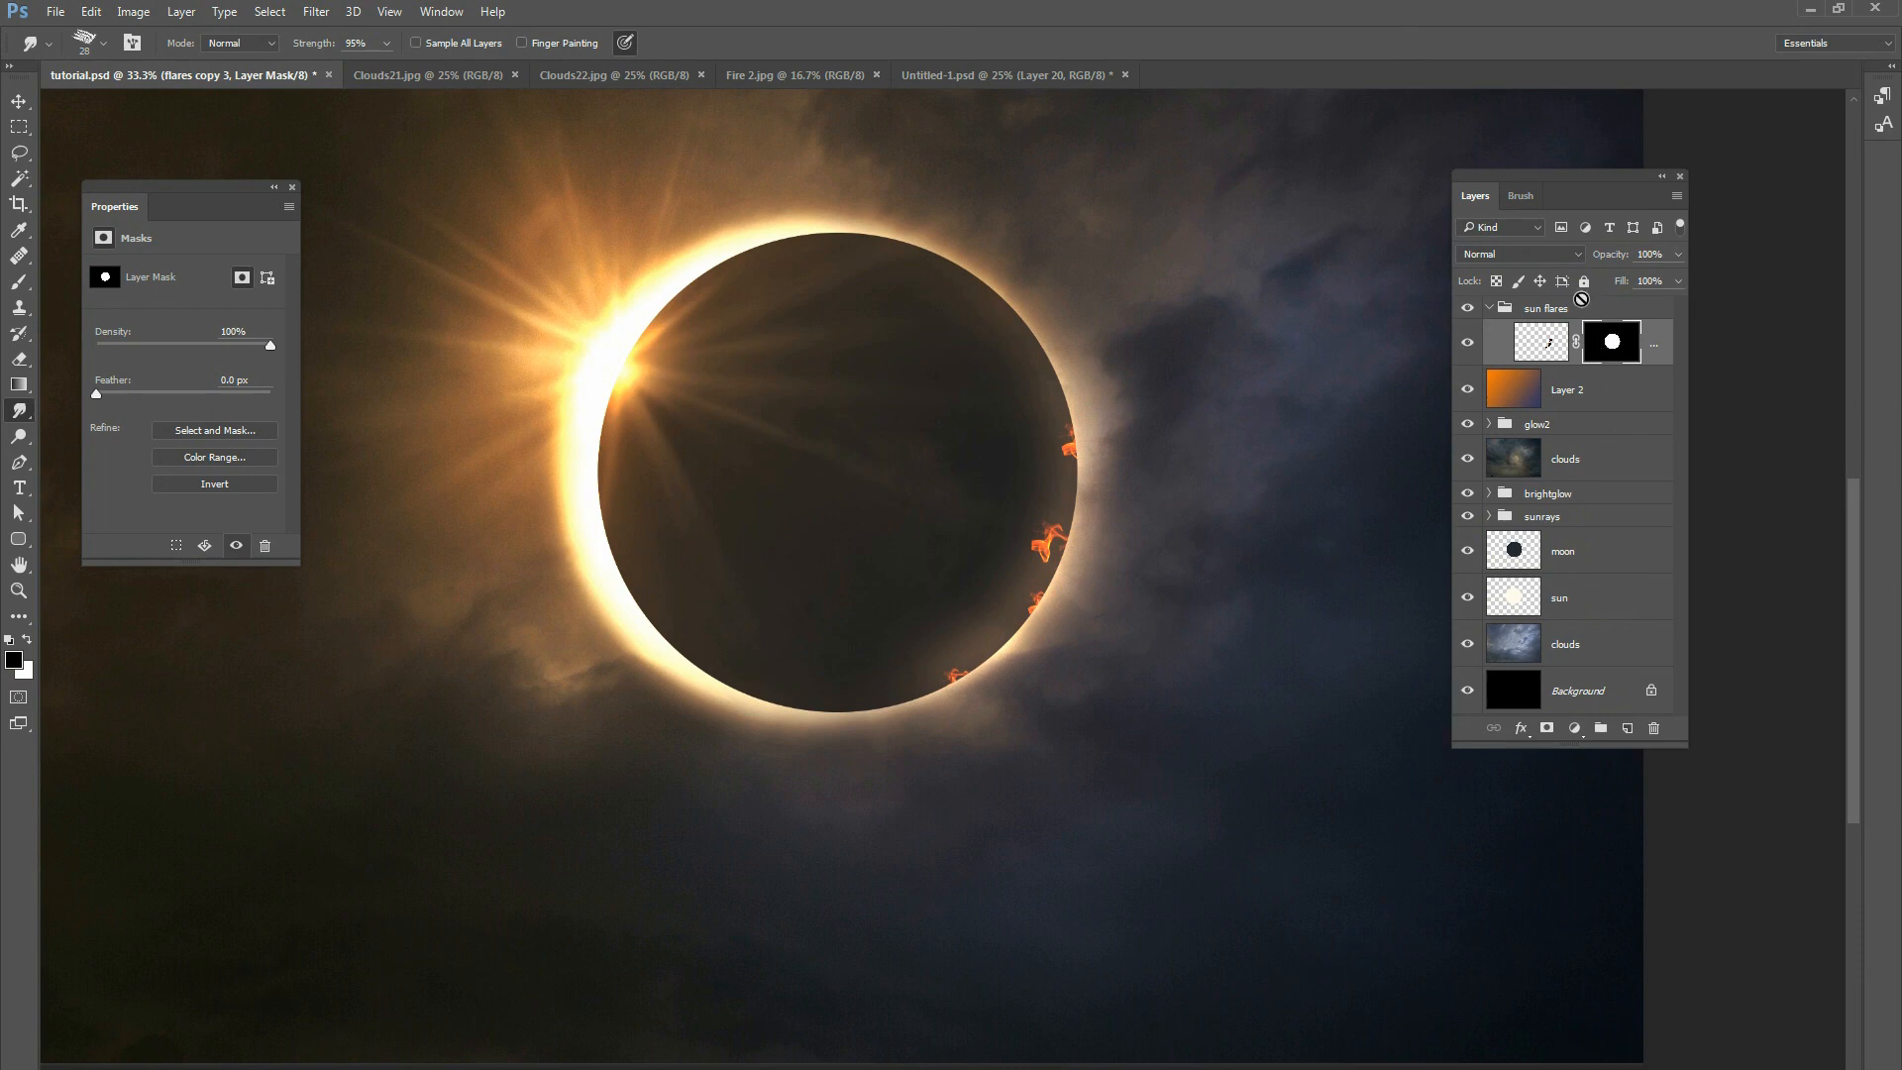
key(ctrl+i)
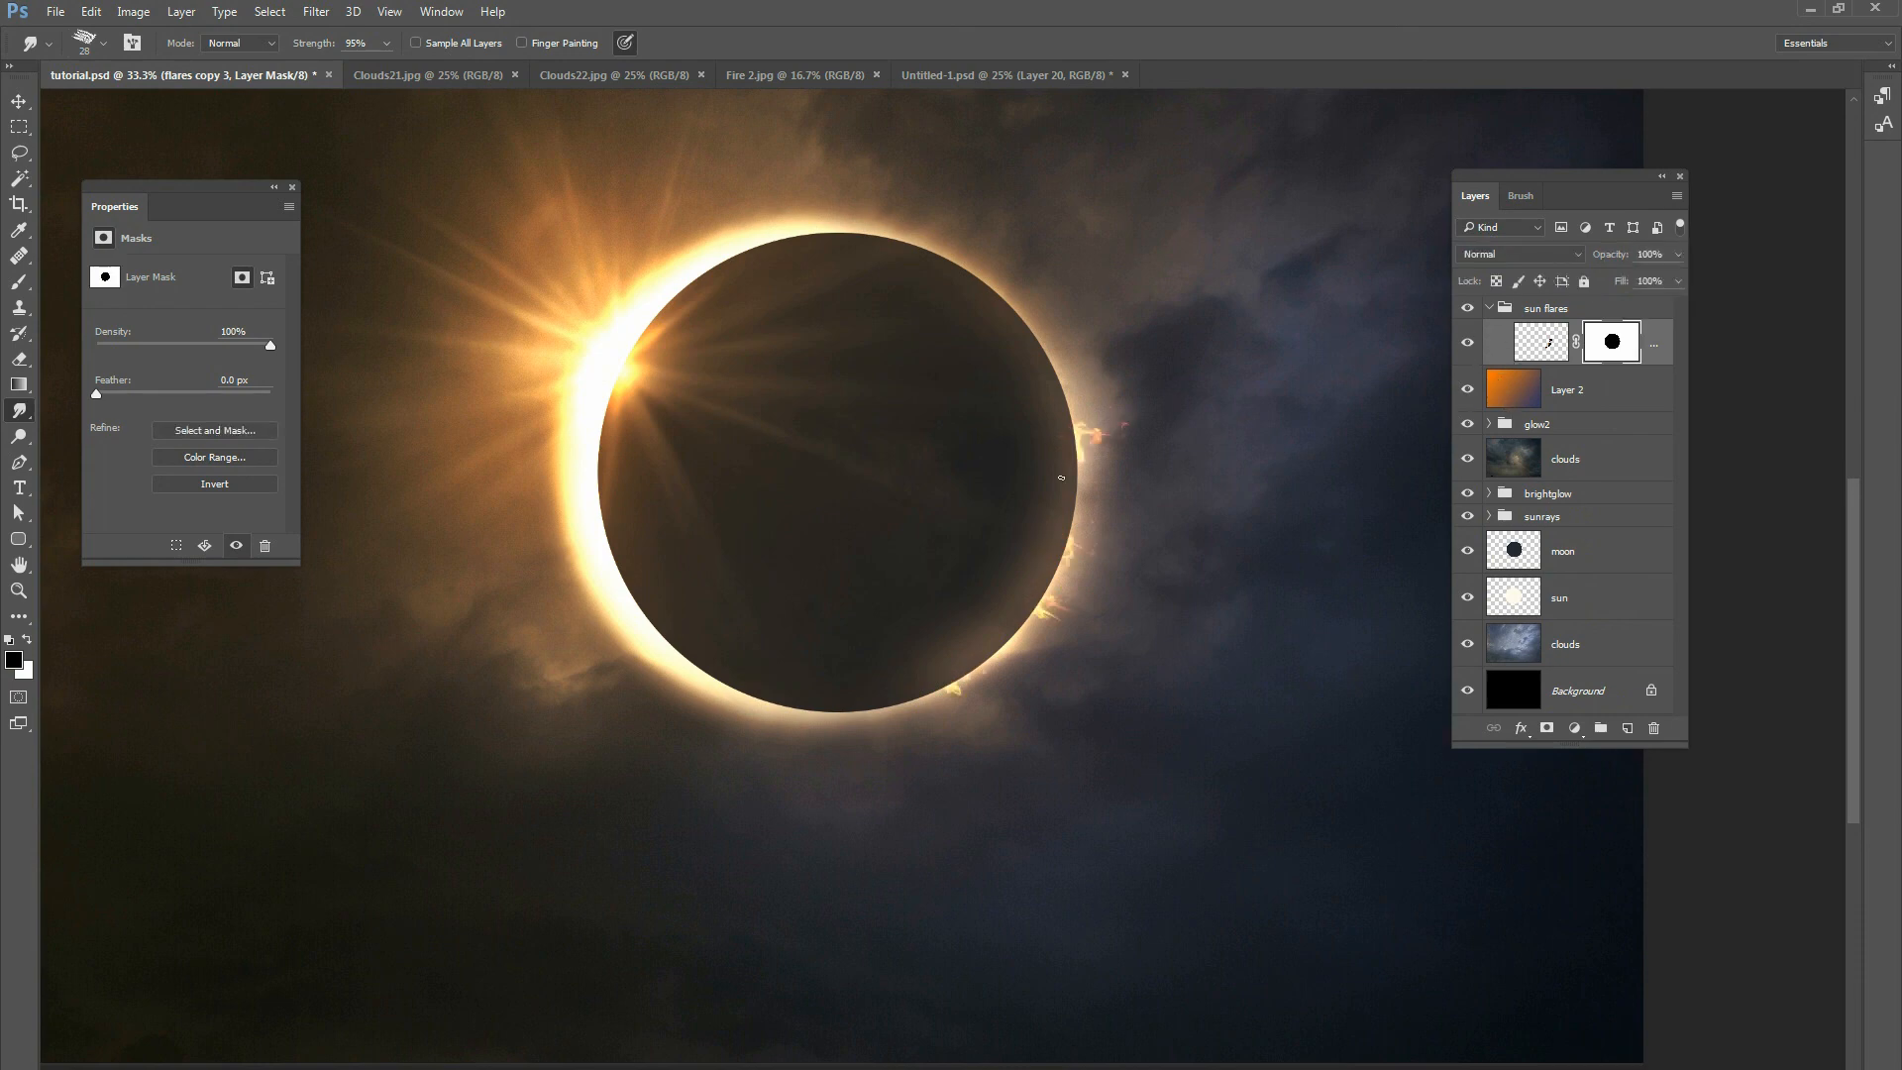
click(1468, 342)
click(1467, 342)
Duplicate the masked flares layer and set the copy's blend mode to Screen.
key(ctrl+j)
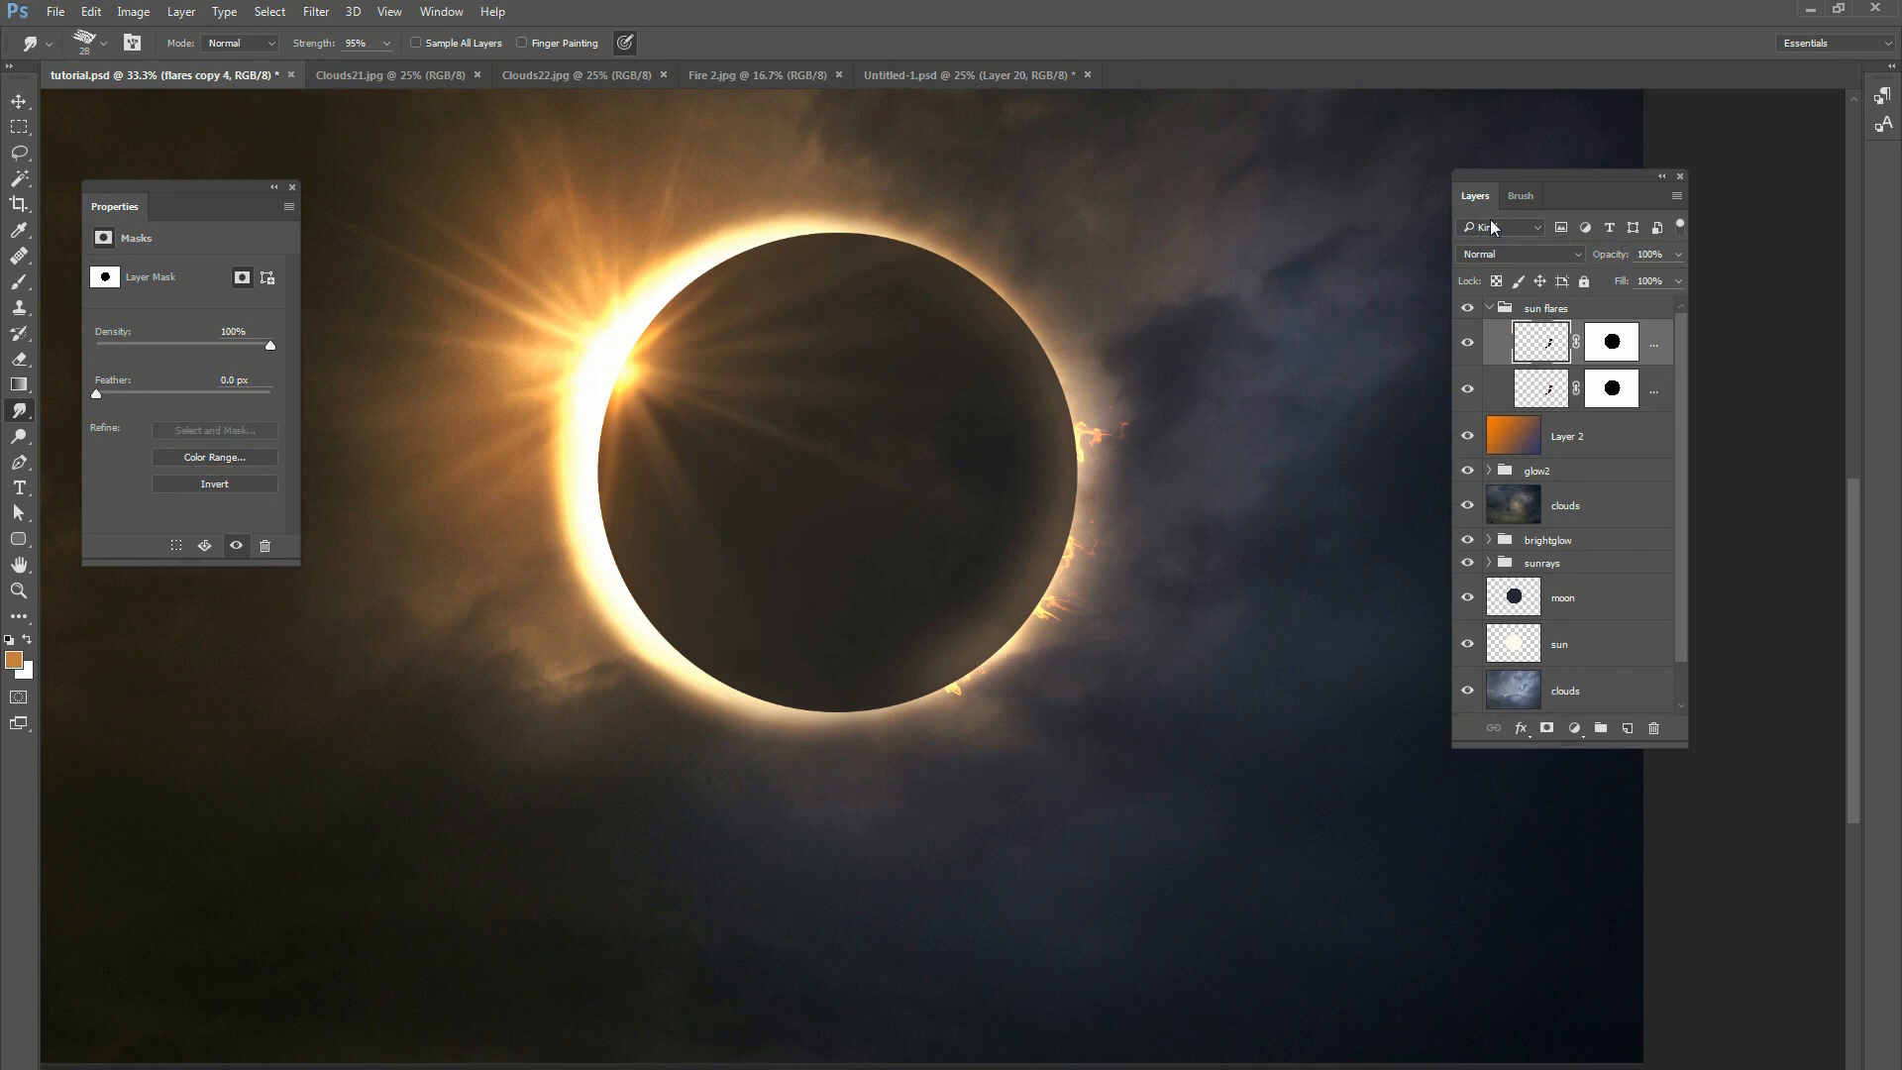
click(1464, 257)
click(1486, 340)
Rotate the flares copy 34.04°, scale it to 84.26% and fit it against the moon's lower-right rim.
click(20, 100)
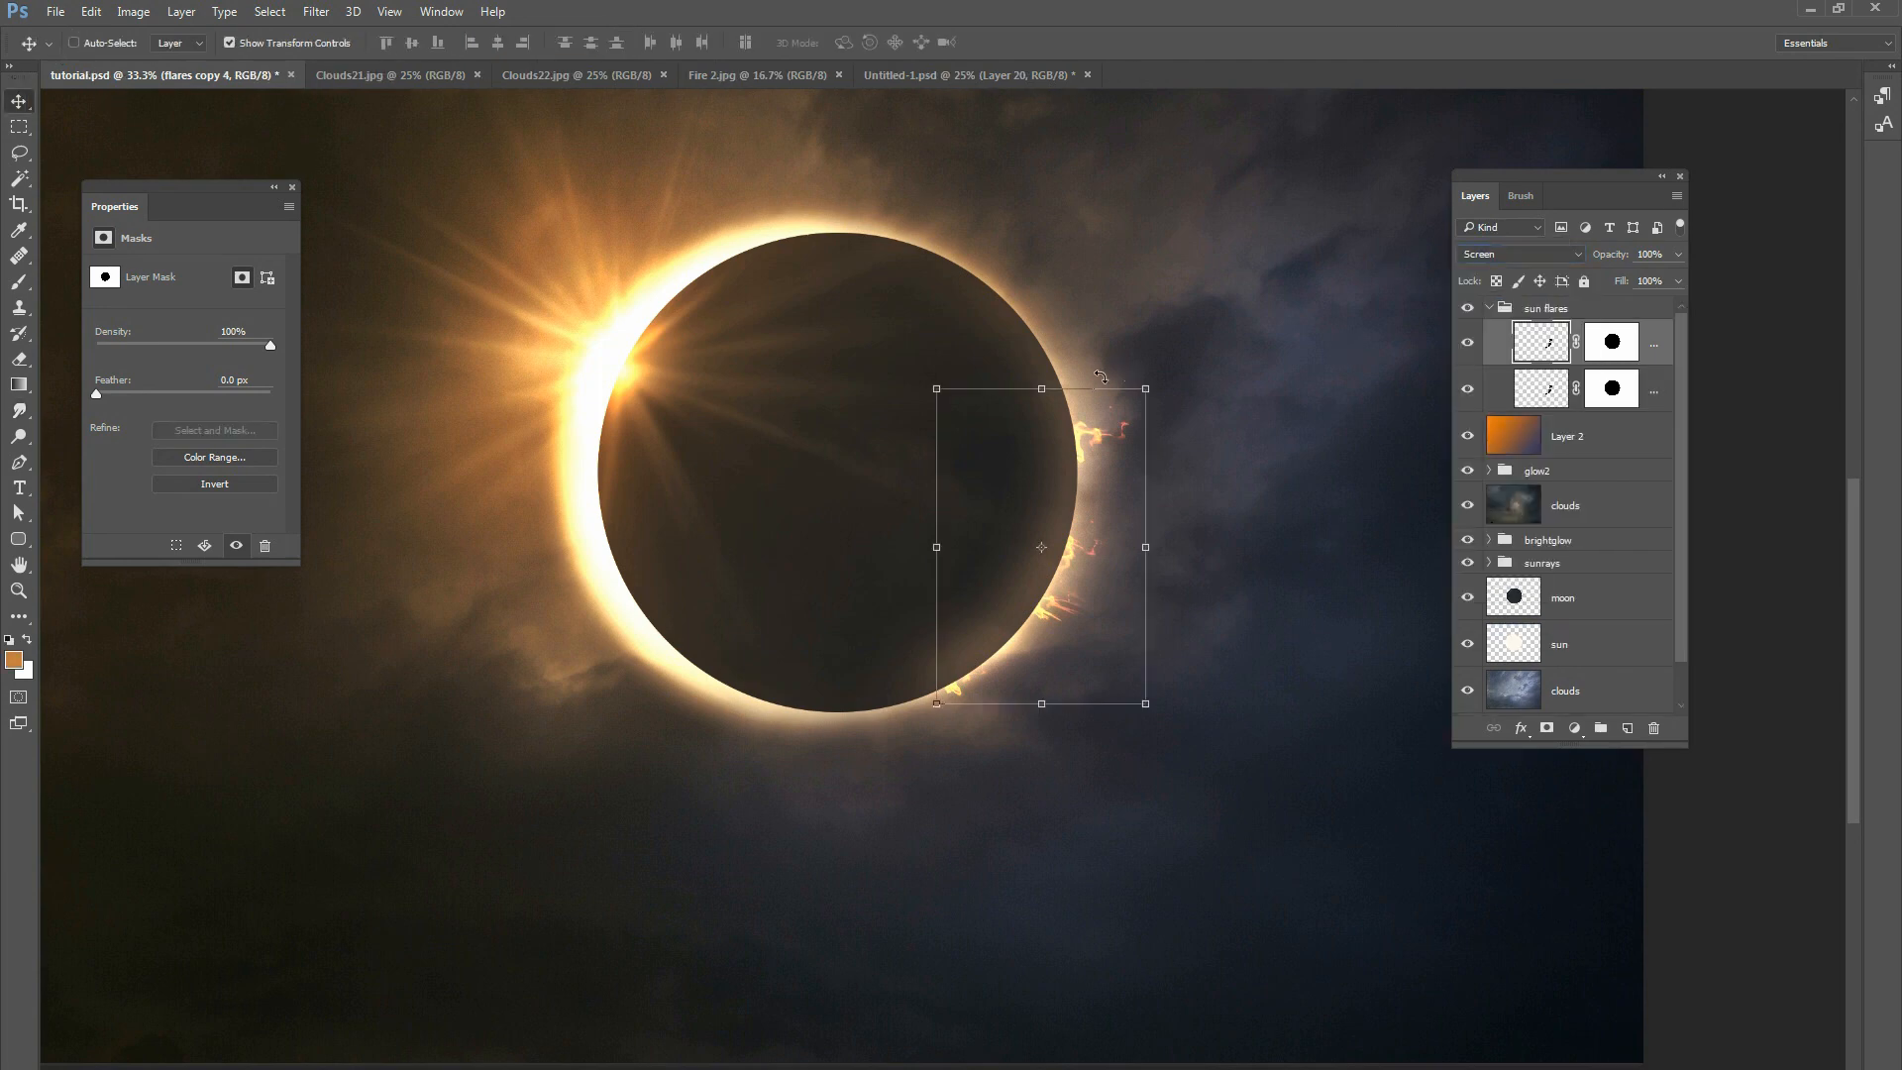
drag(1167, 373, 1203, 401)
drag(1123, 448, 1035, 603)
drag(1096, 544, 1085, 527)
drag(1029, 617, 1037, 590)
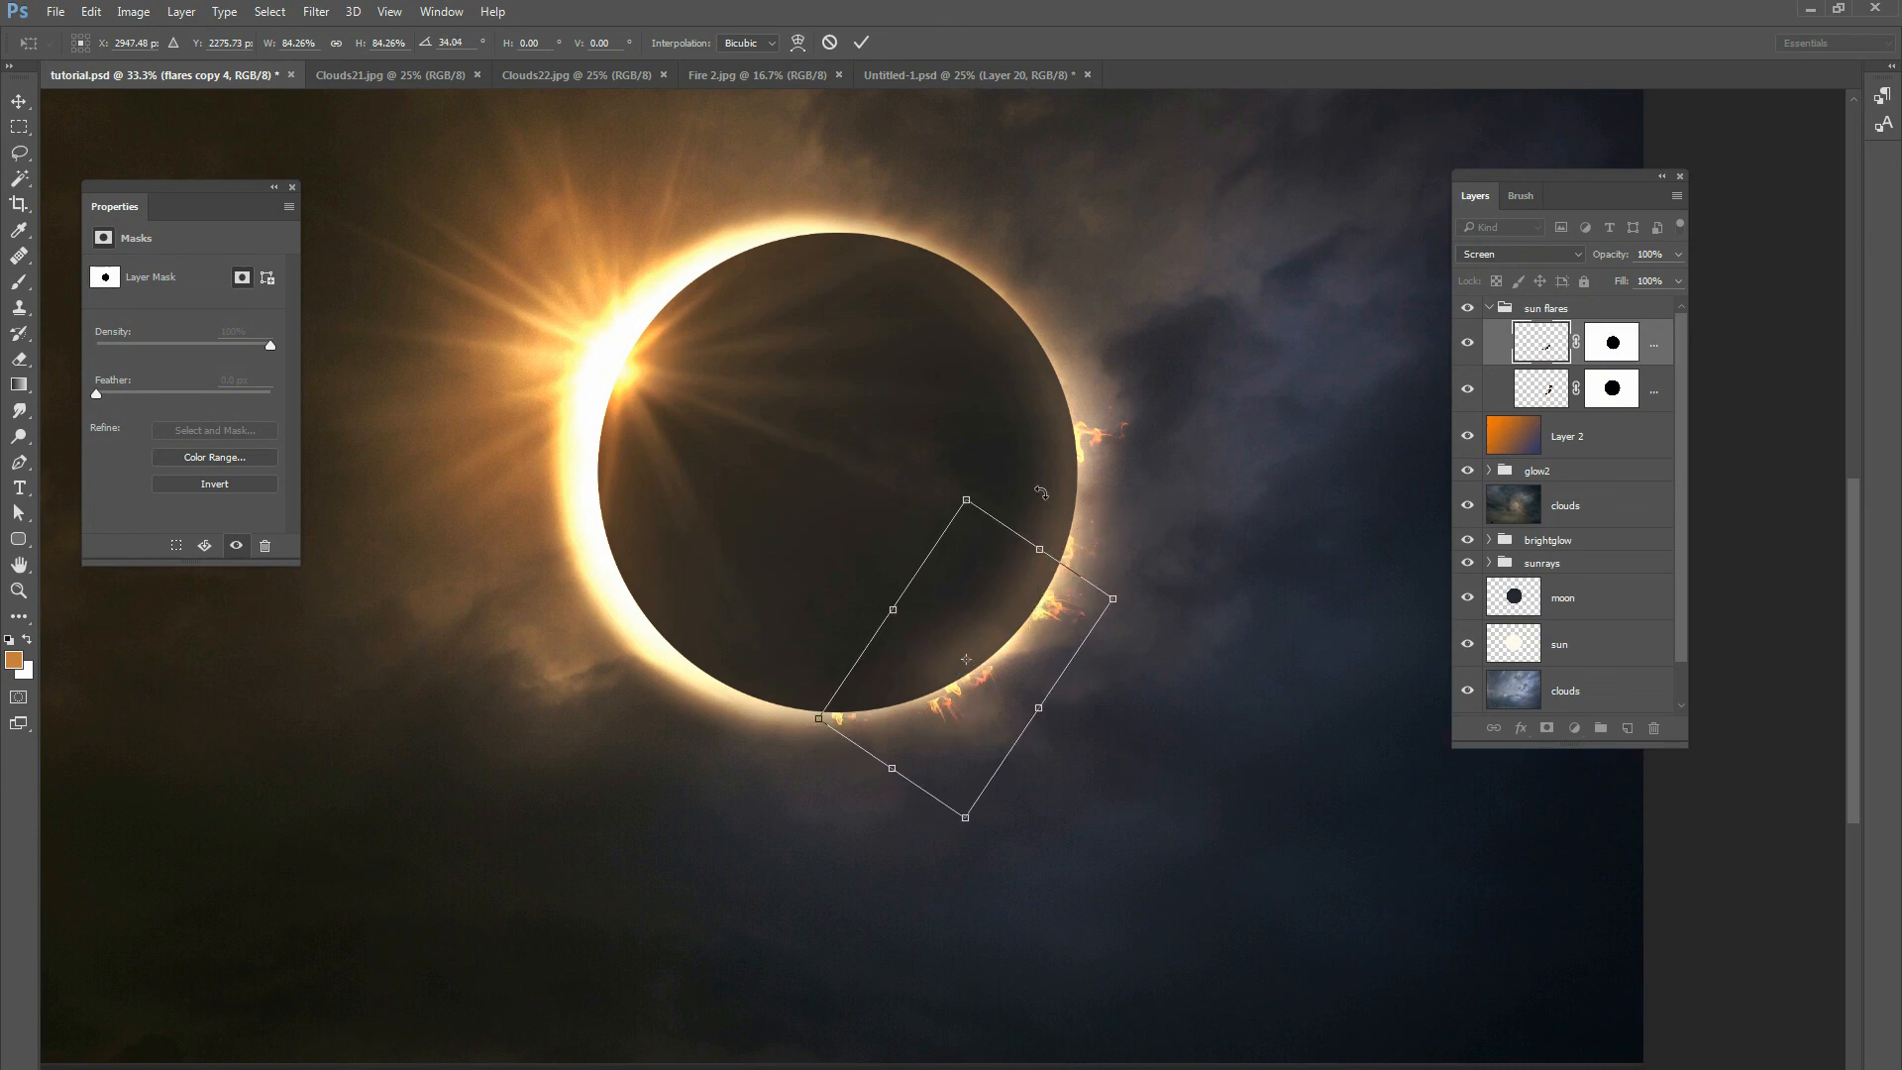
key(Up)
key(Up)
key(Up)
key(Up)
key(Up)
key(Up)
key(Up)
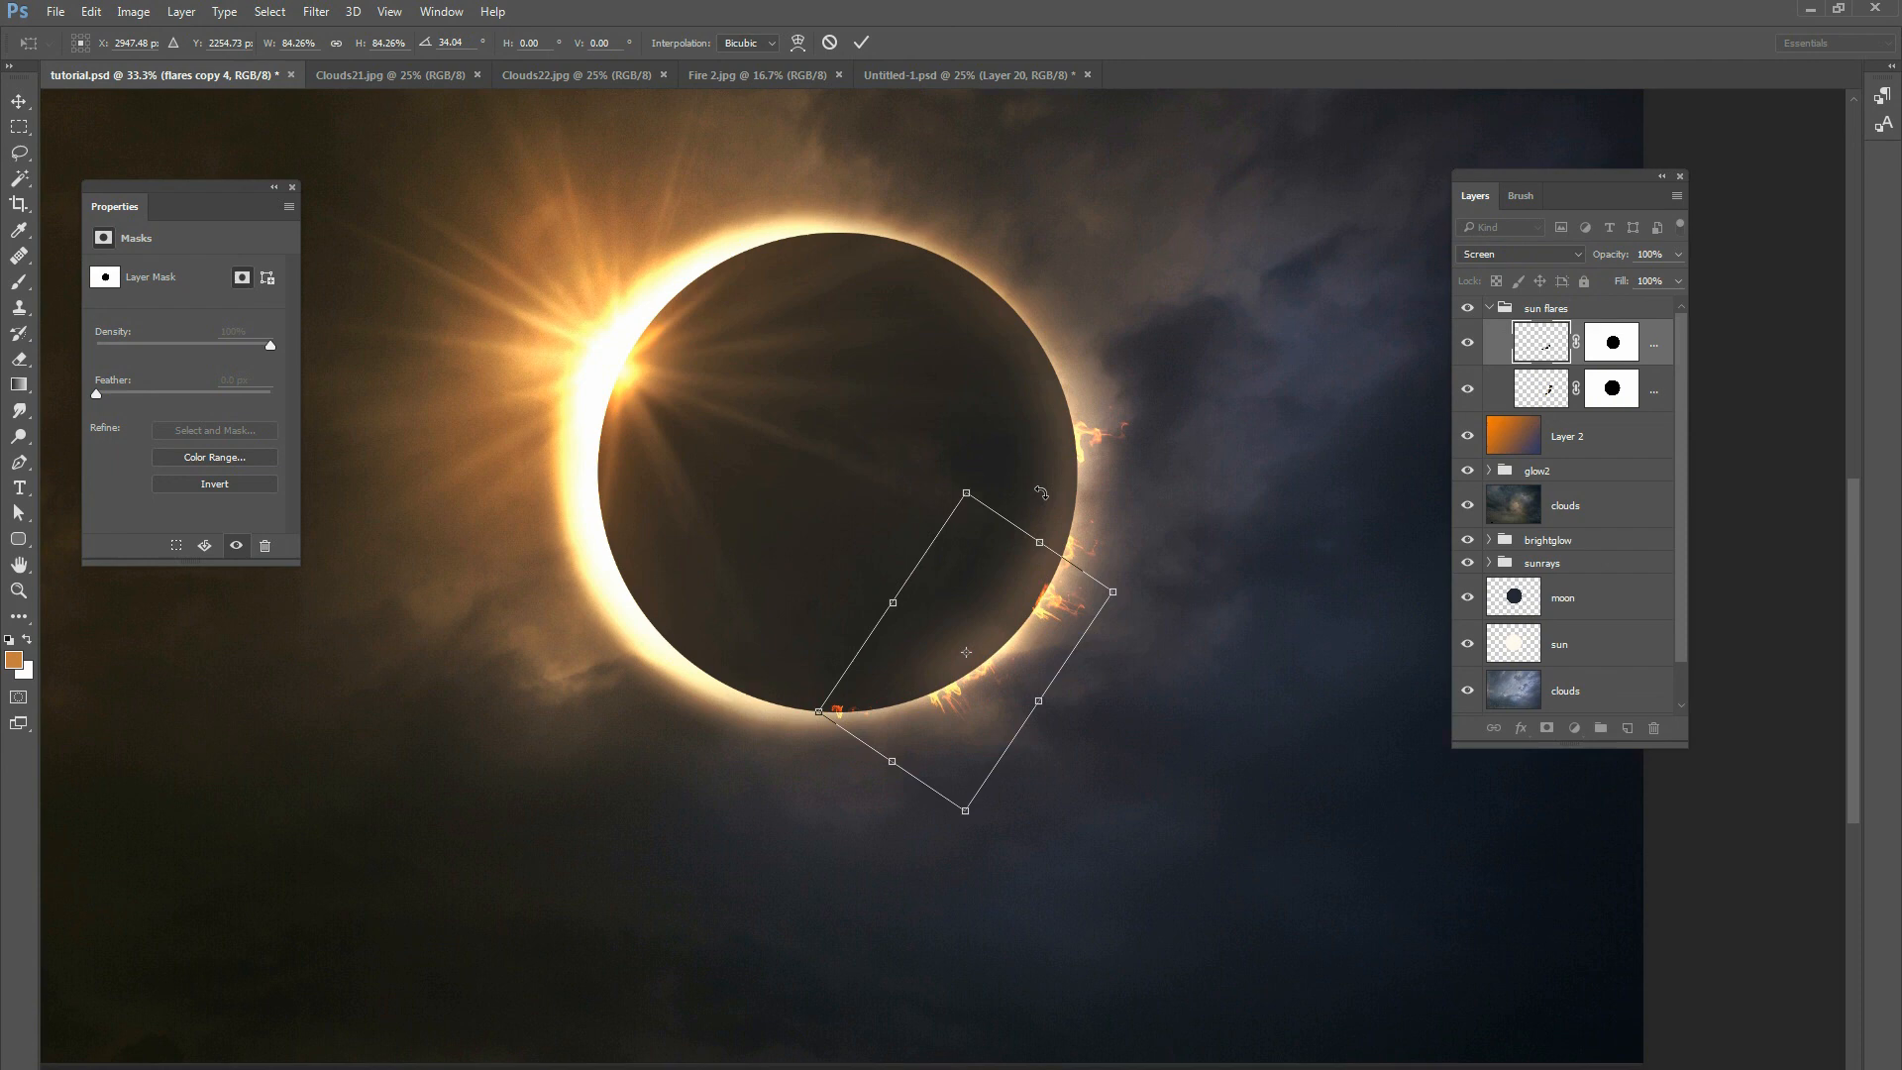
click(861, 41)
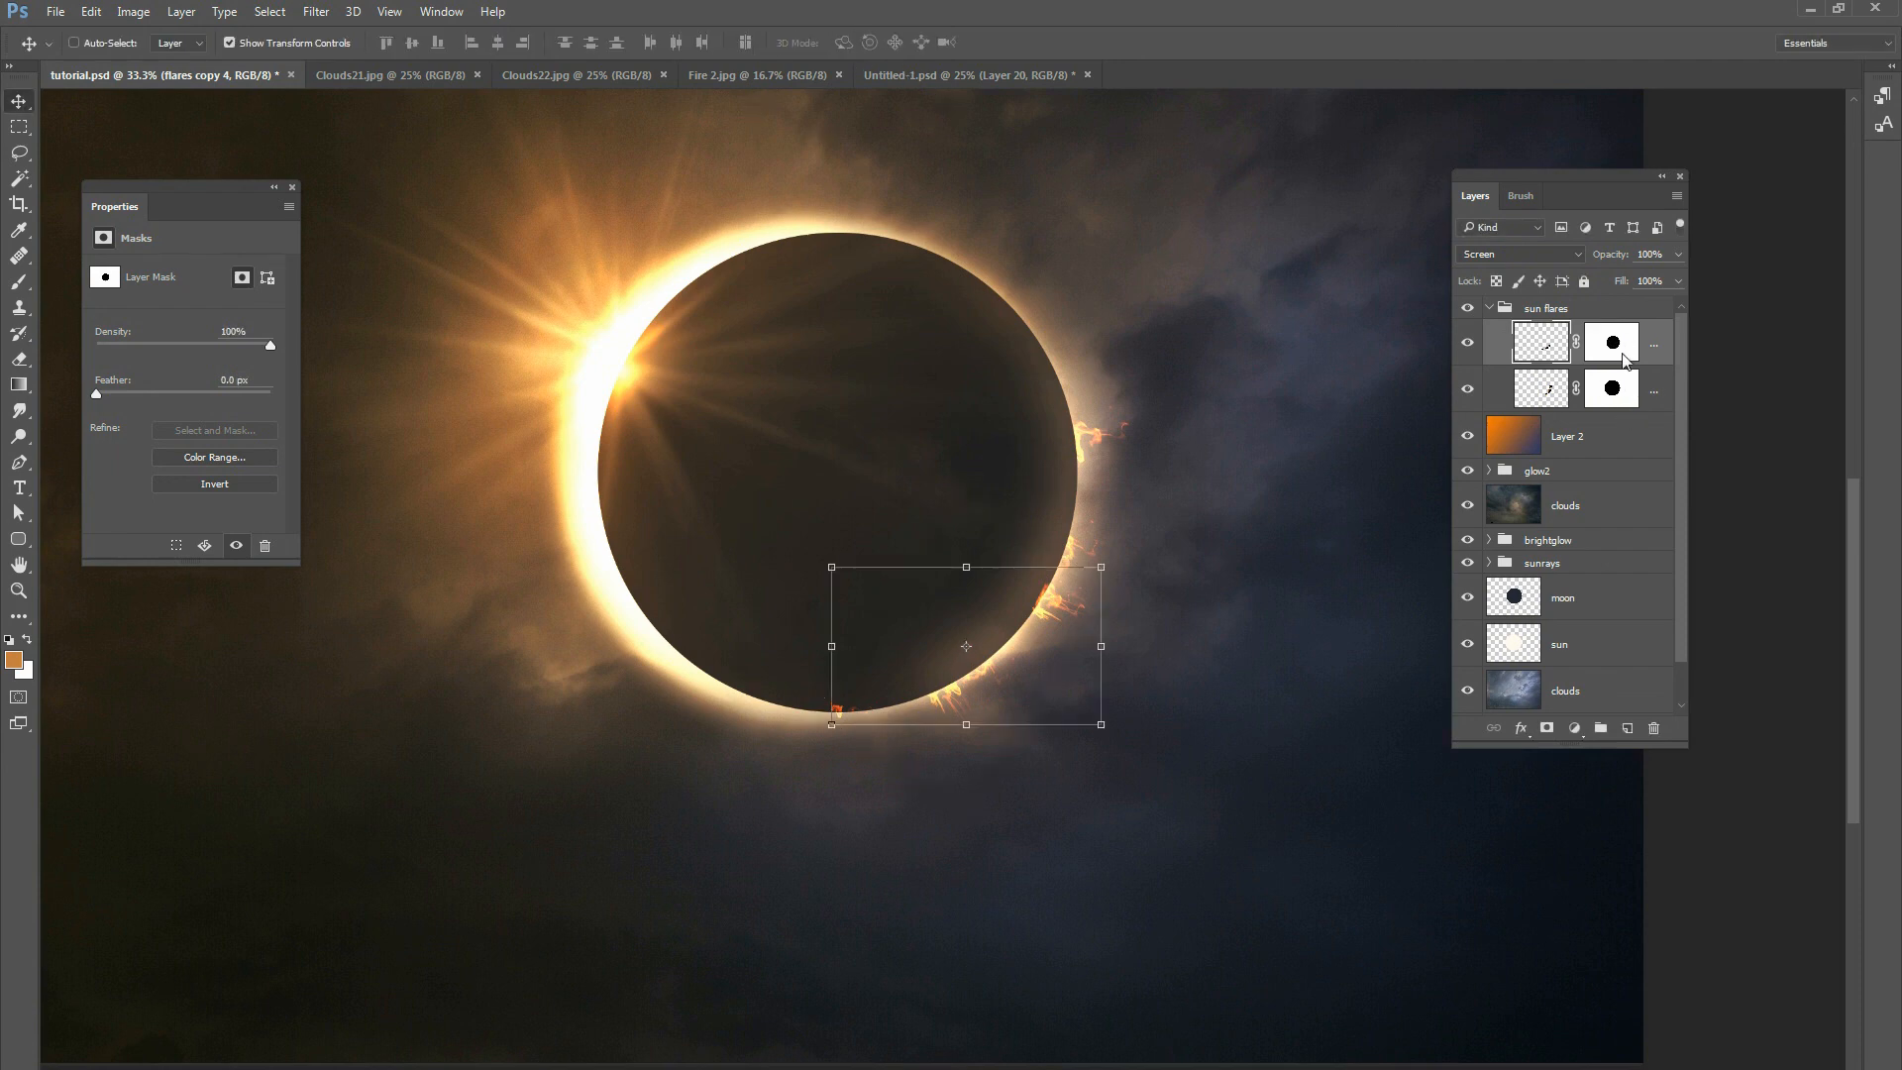
Replace the flares copy 4 mask with a new one made from the other flares layer's mask selection.
right_click(1615, 349)
click(1613, 397)
ctrl+click(1595, 391)
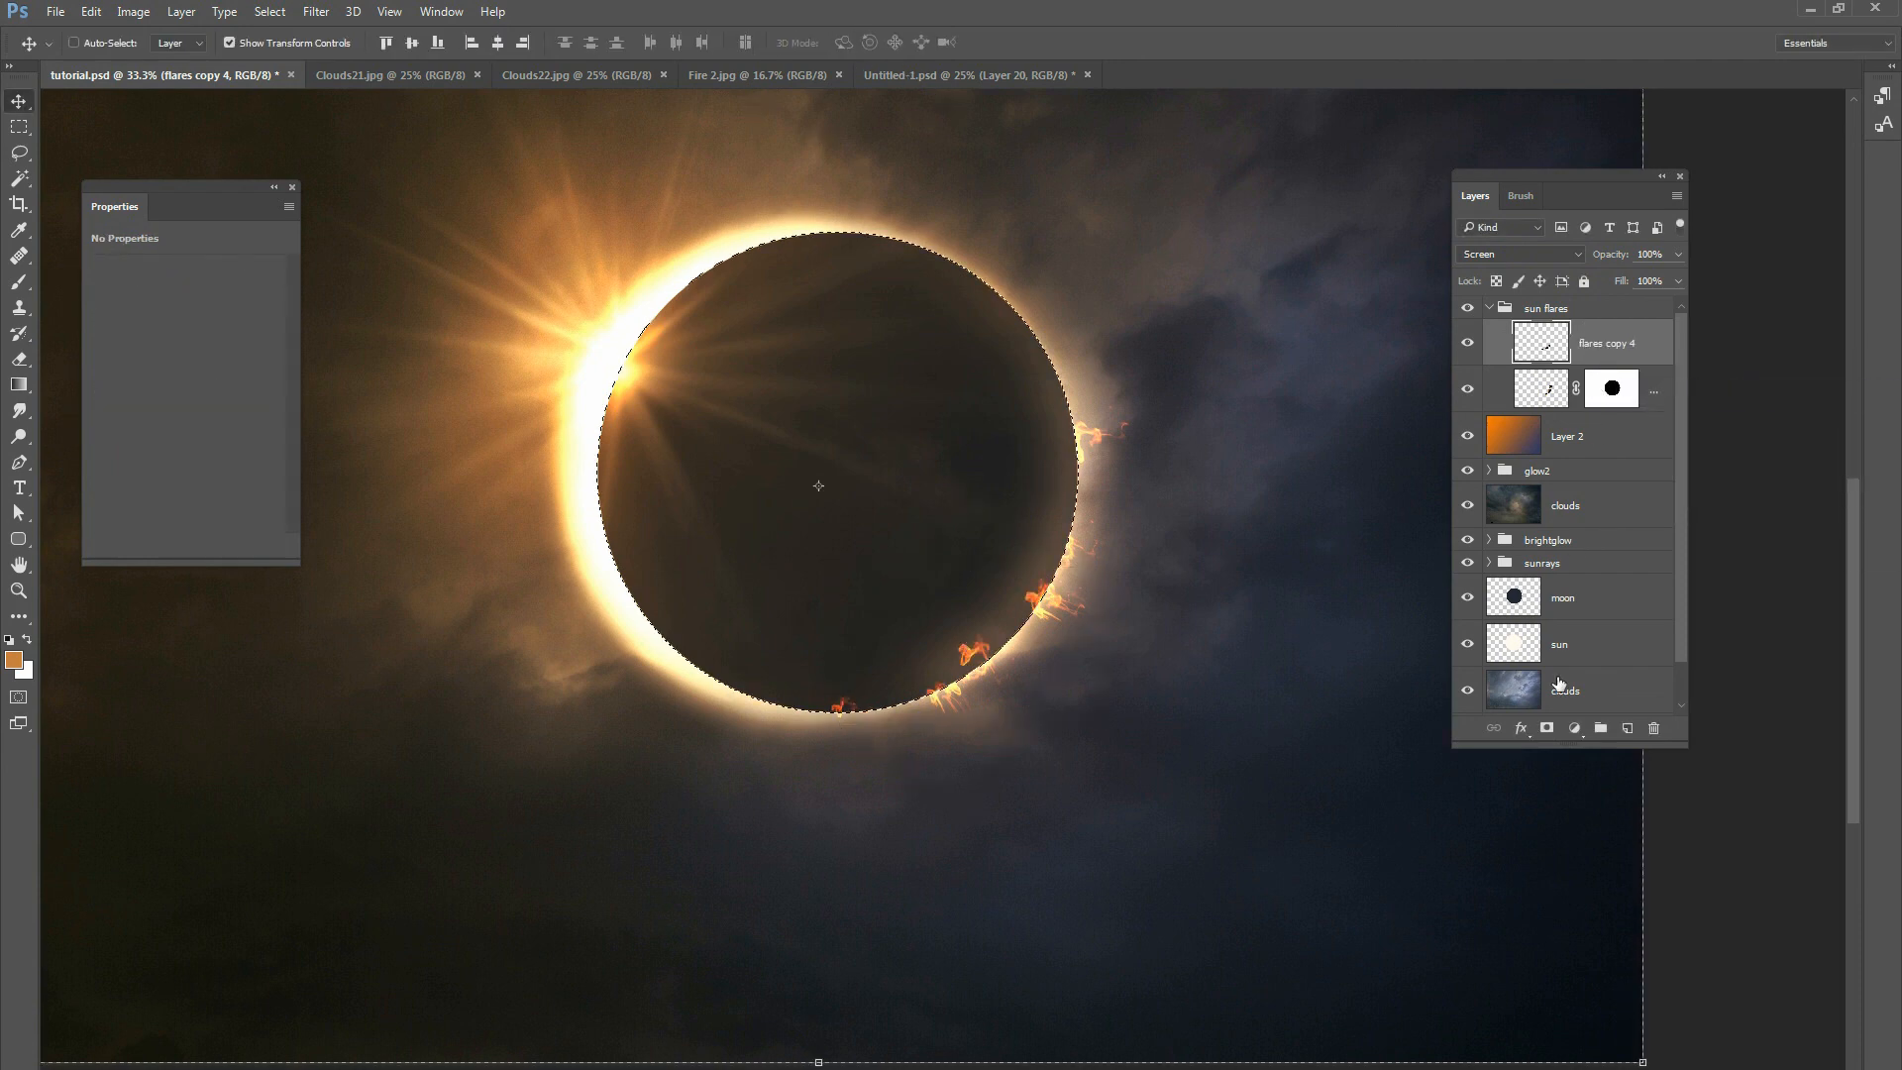
click(1547, 728)
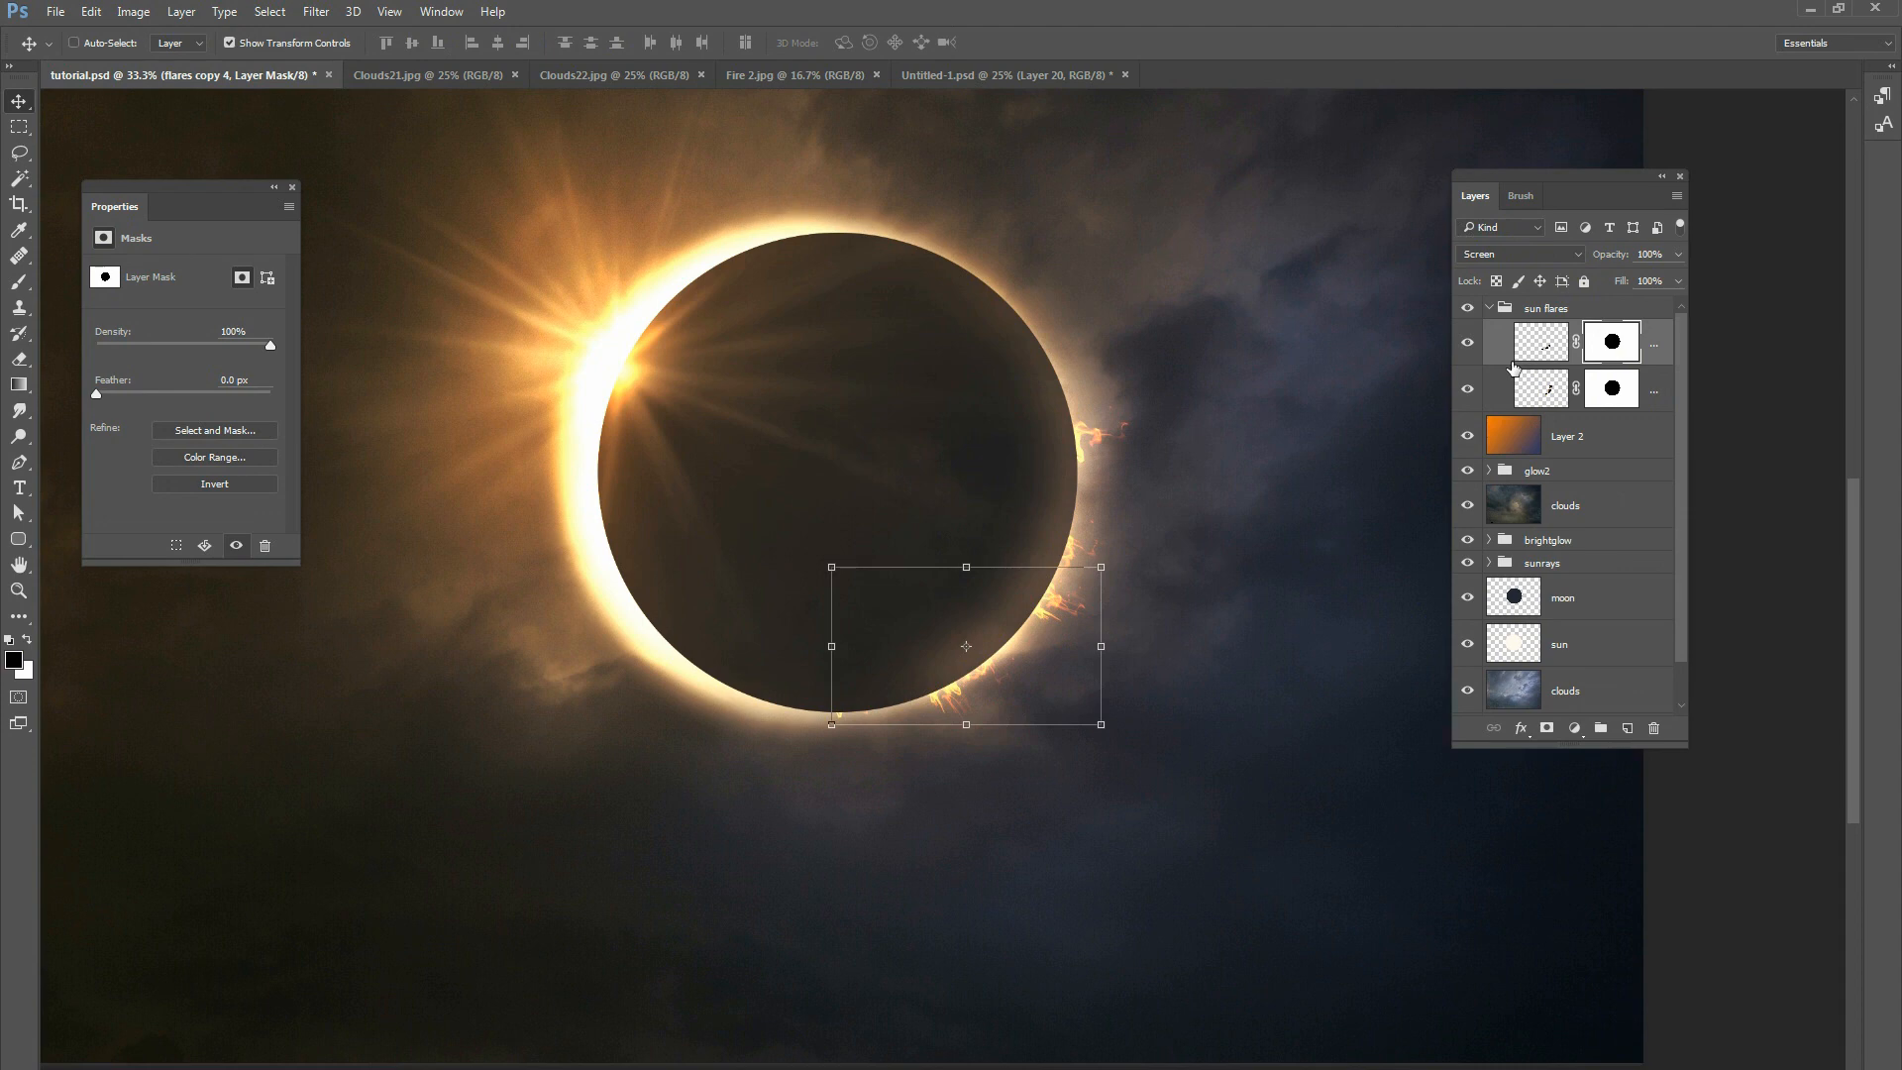
Collapse the sun flares group and add a Levels adjustment above it with midtones 0.74 and output white 196.
click(1595, 432)
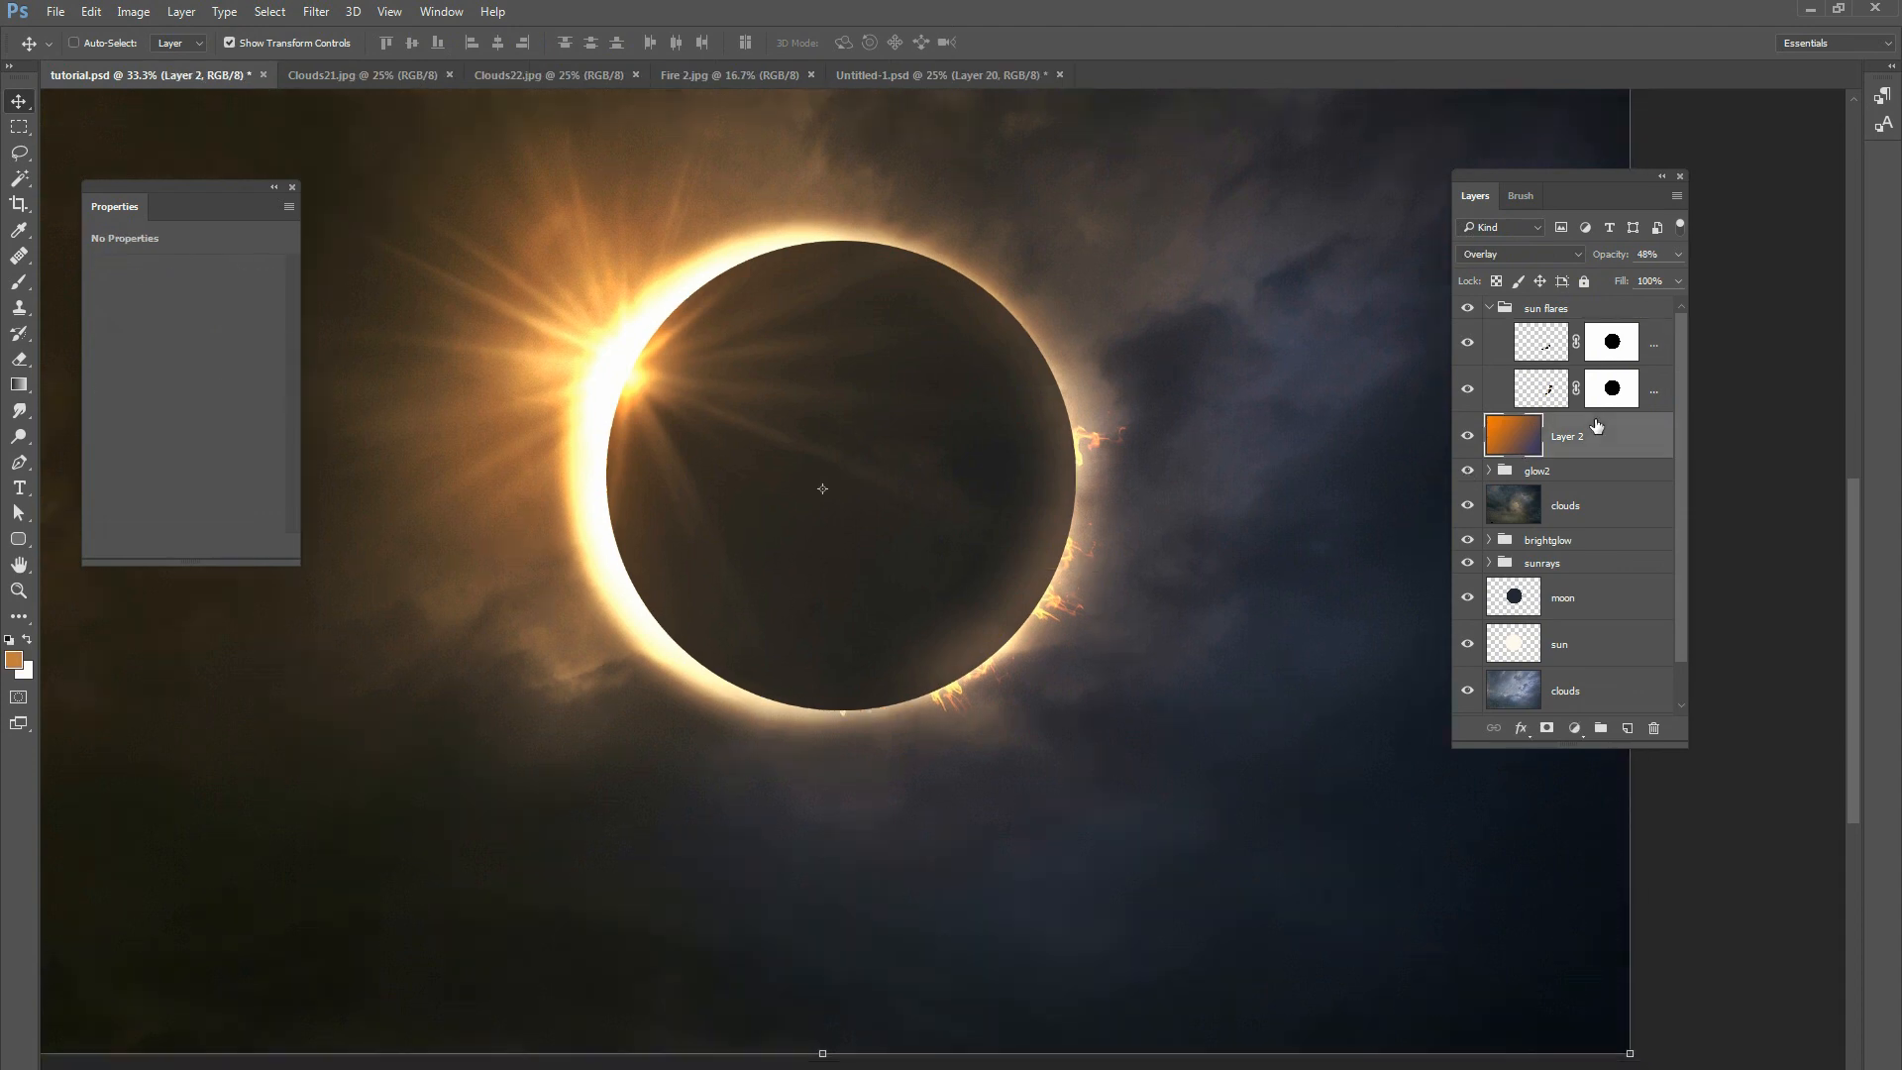
key(ctrl+minus)
key(ctrl+minus)
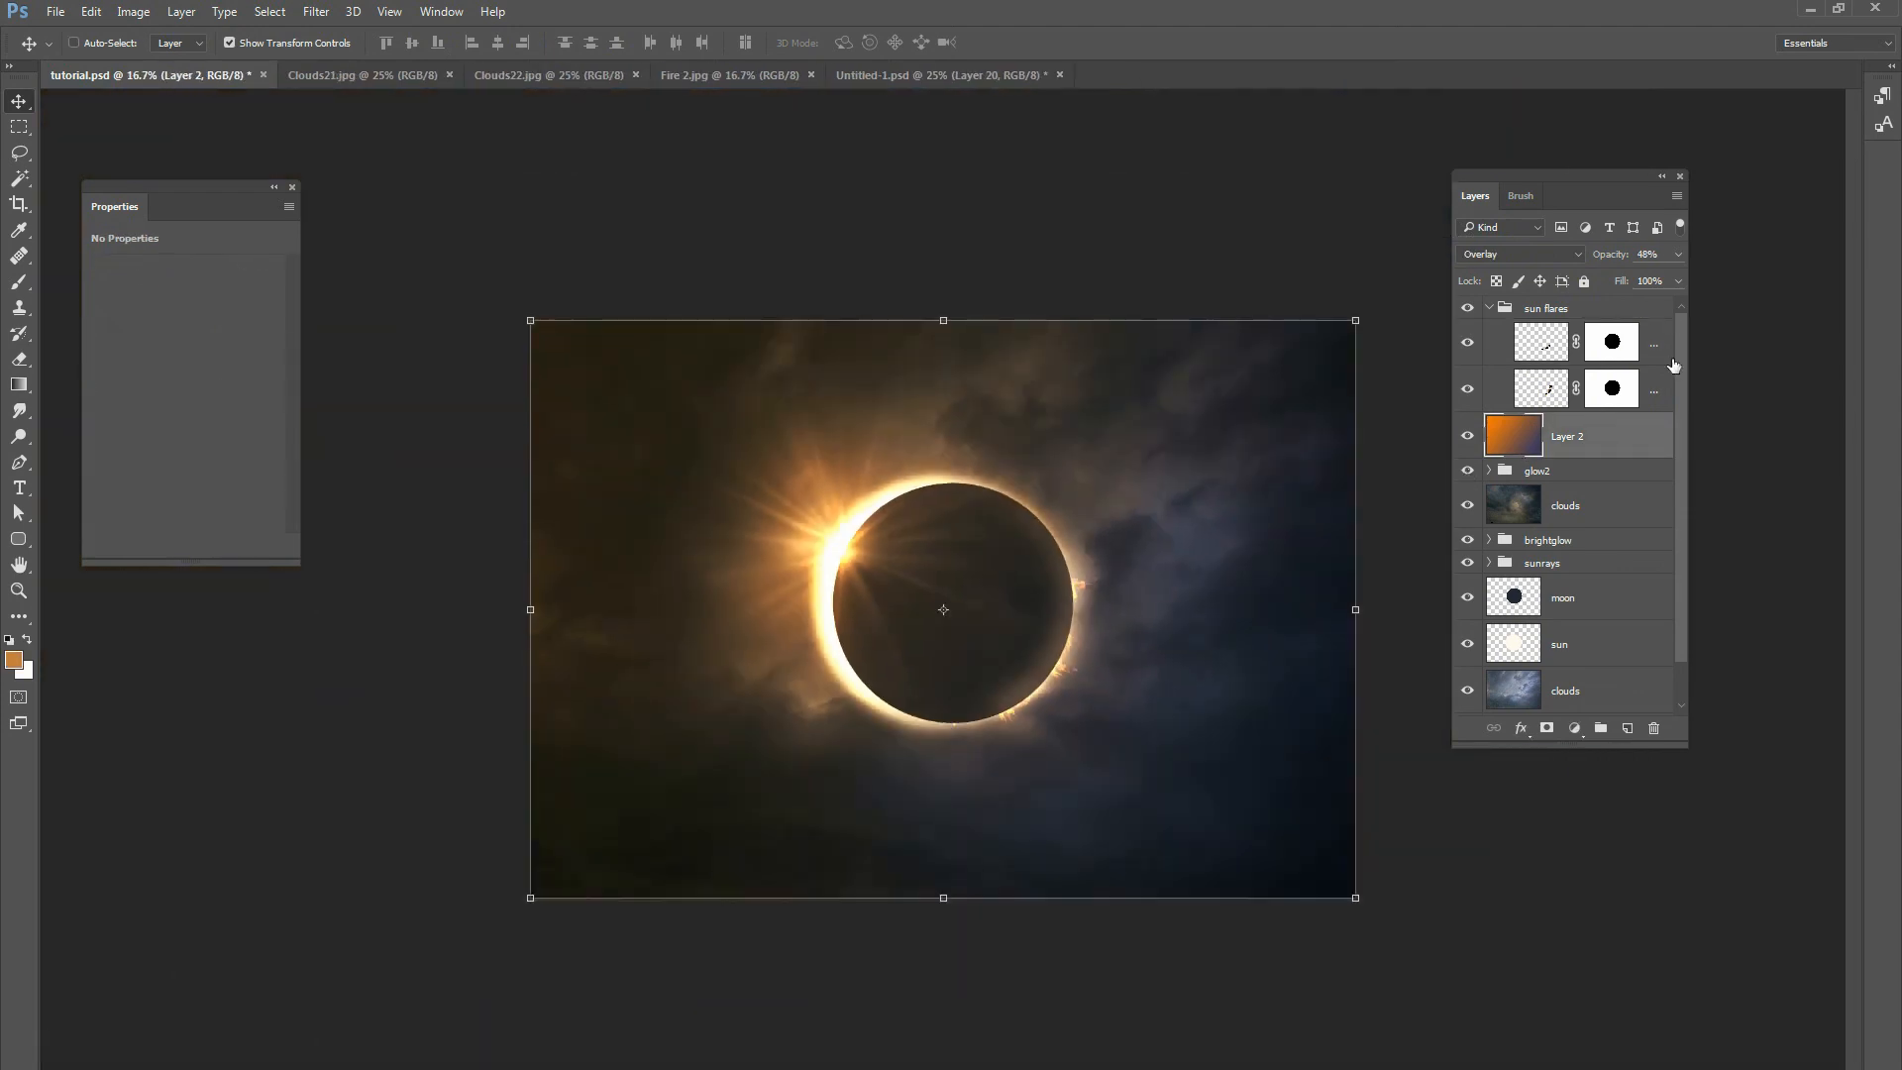
click(1586, 311)
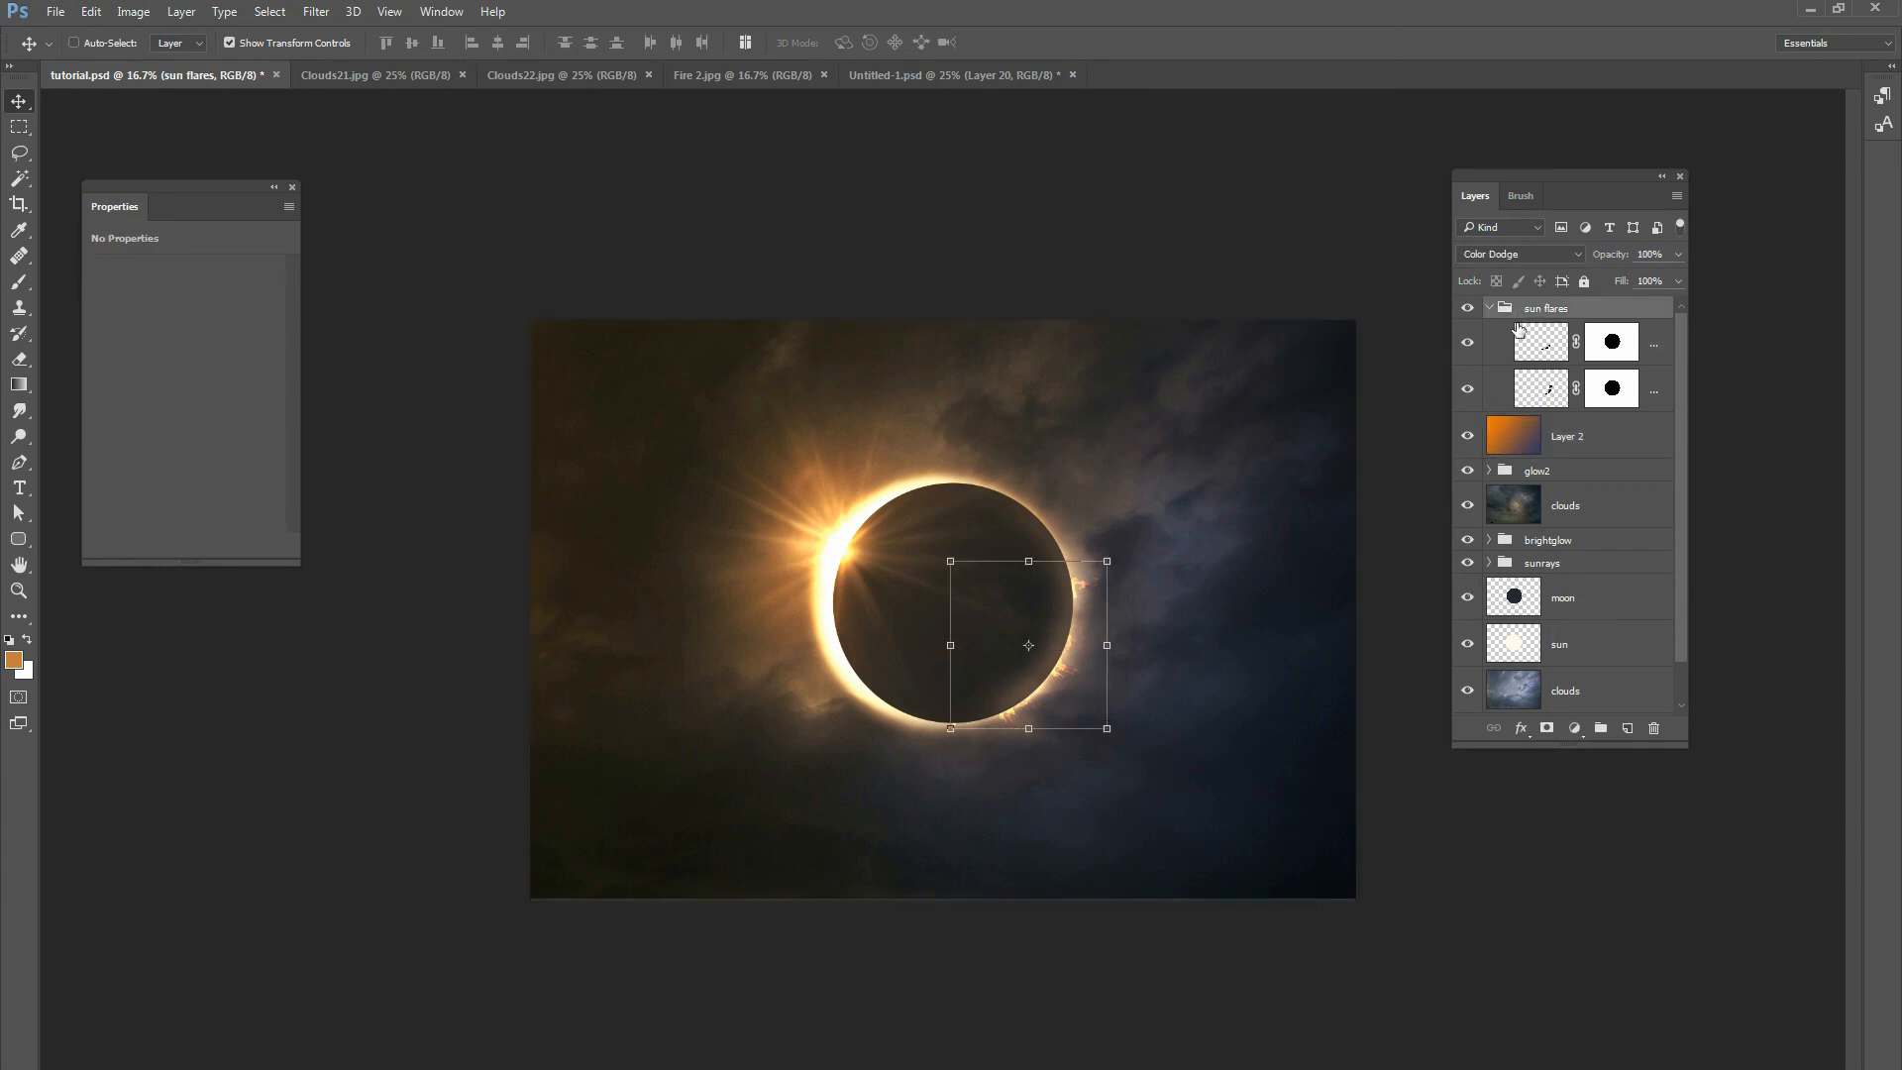
click(1489, 308)
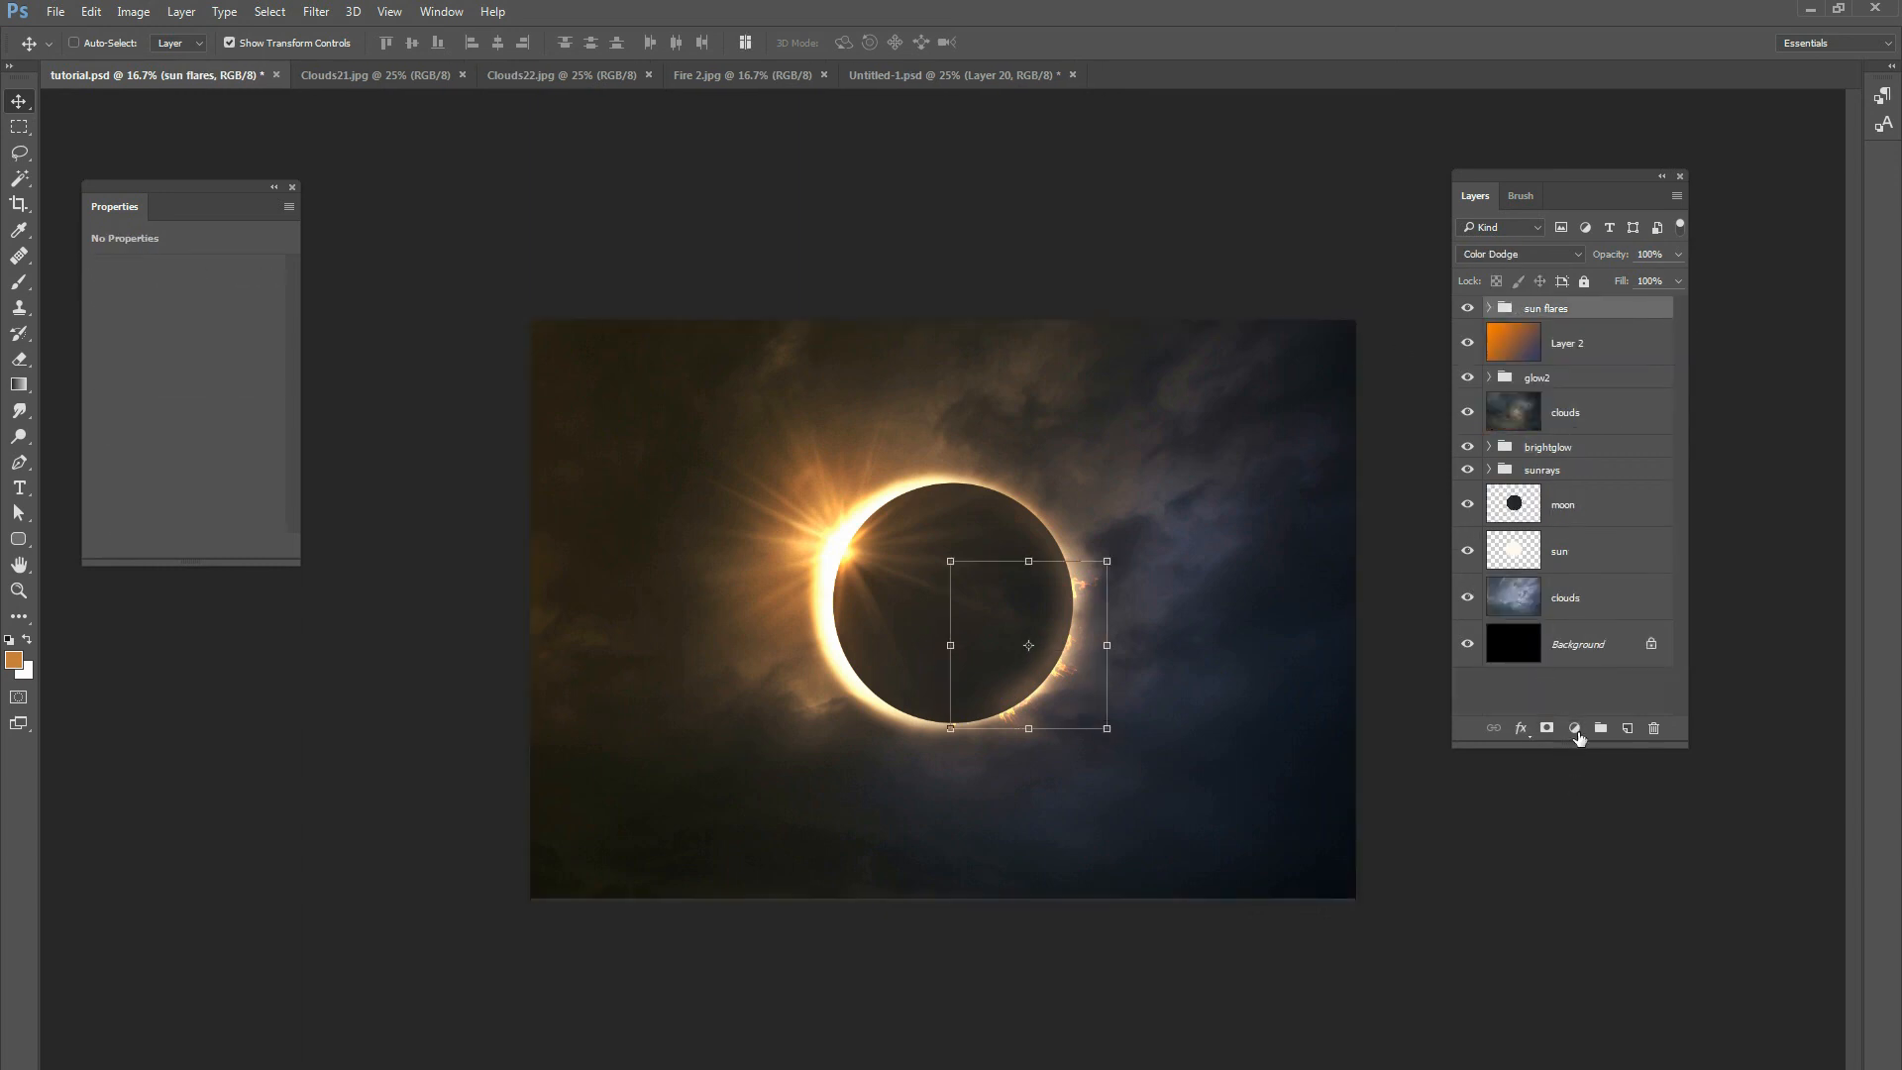
click(1576, 728)
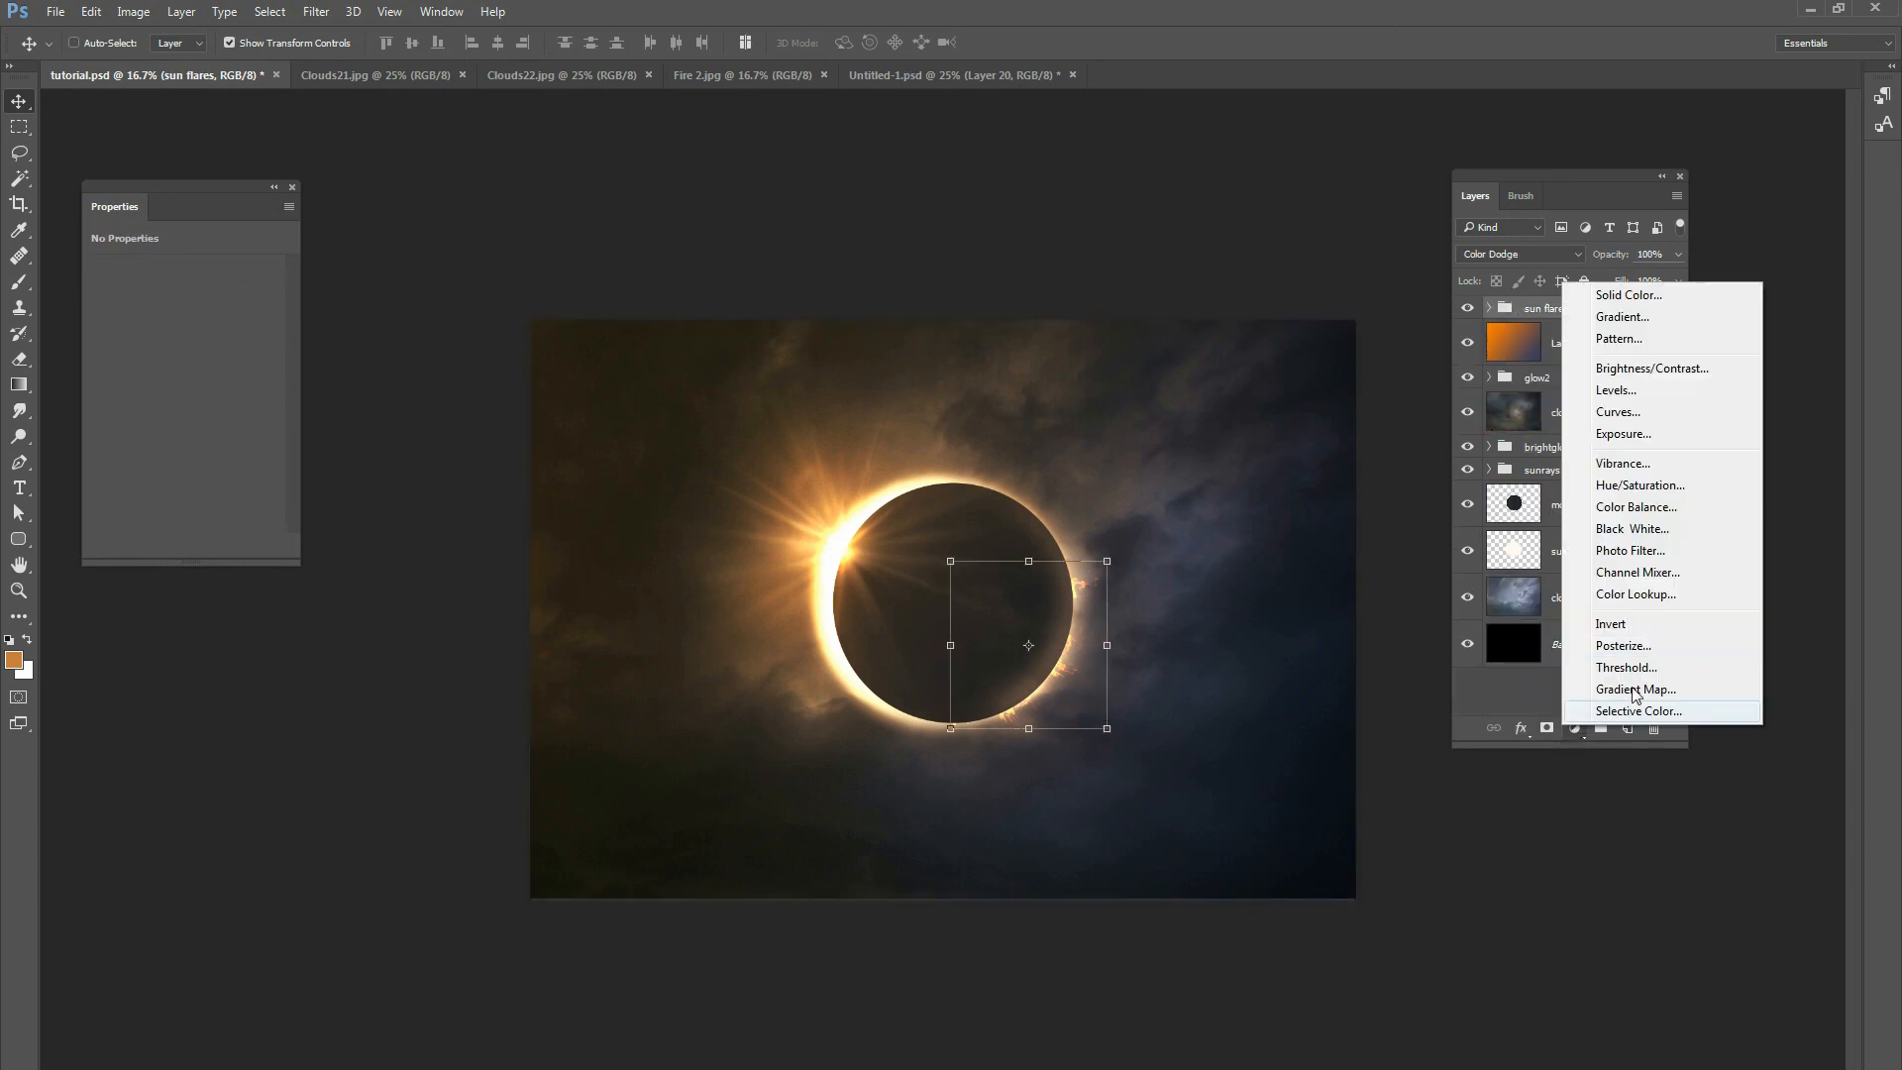
click(1618, 397)
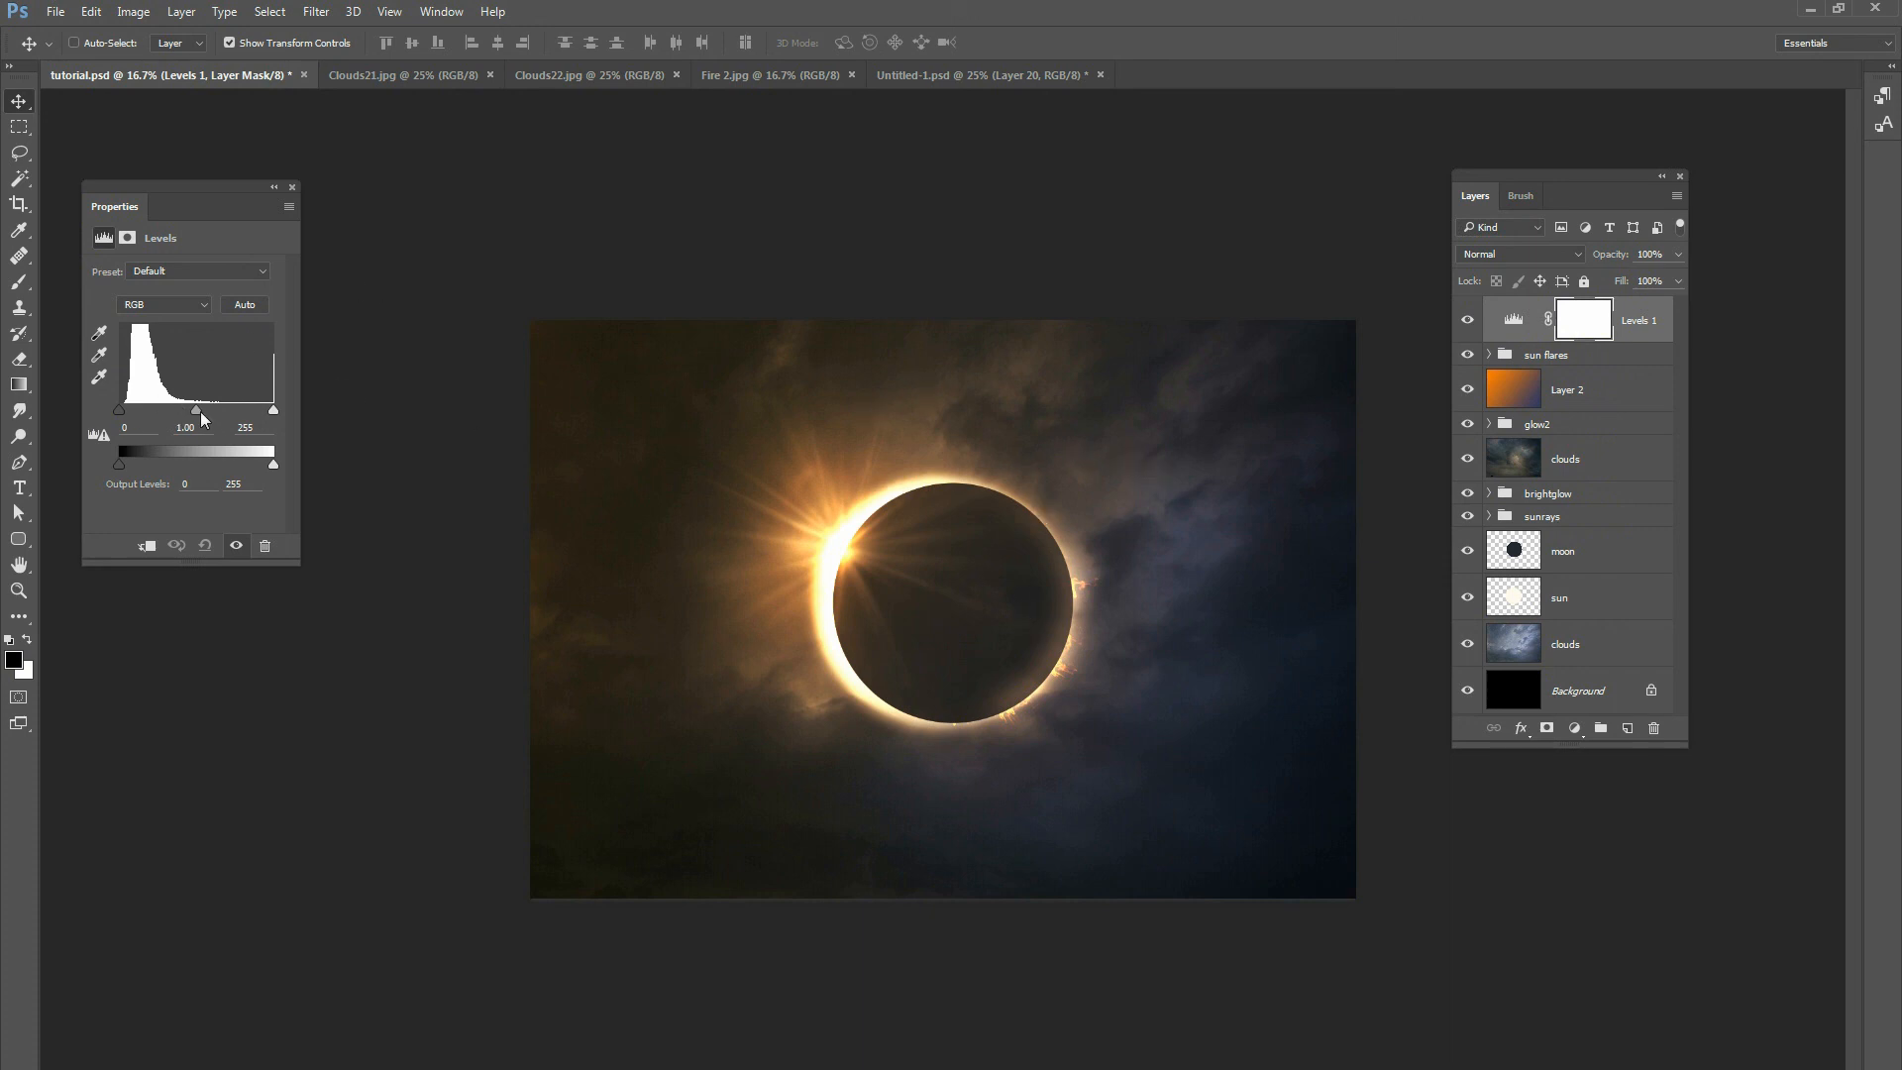
drag(198, 408, 238, 461)
Clear the Levels darkening around the eclipse with black-to-transparent radial gradients on its mask, and compare with the adjustment hidden.
click(19, 384)
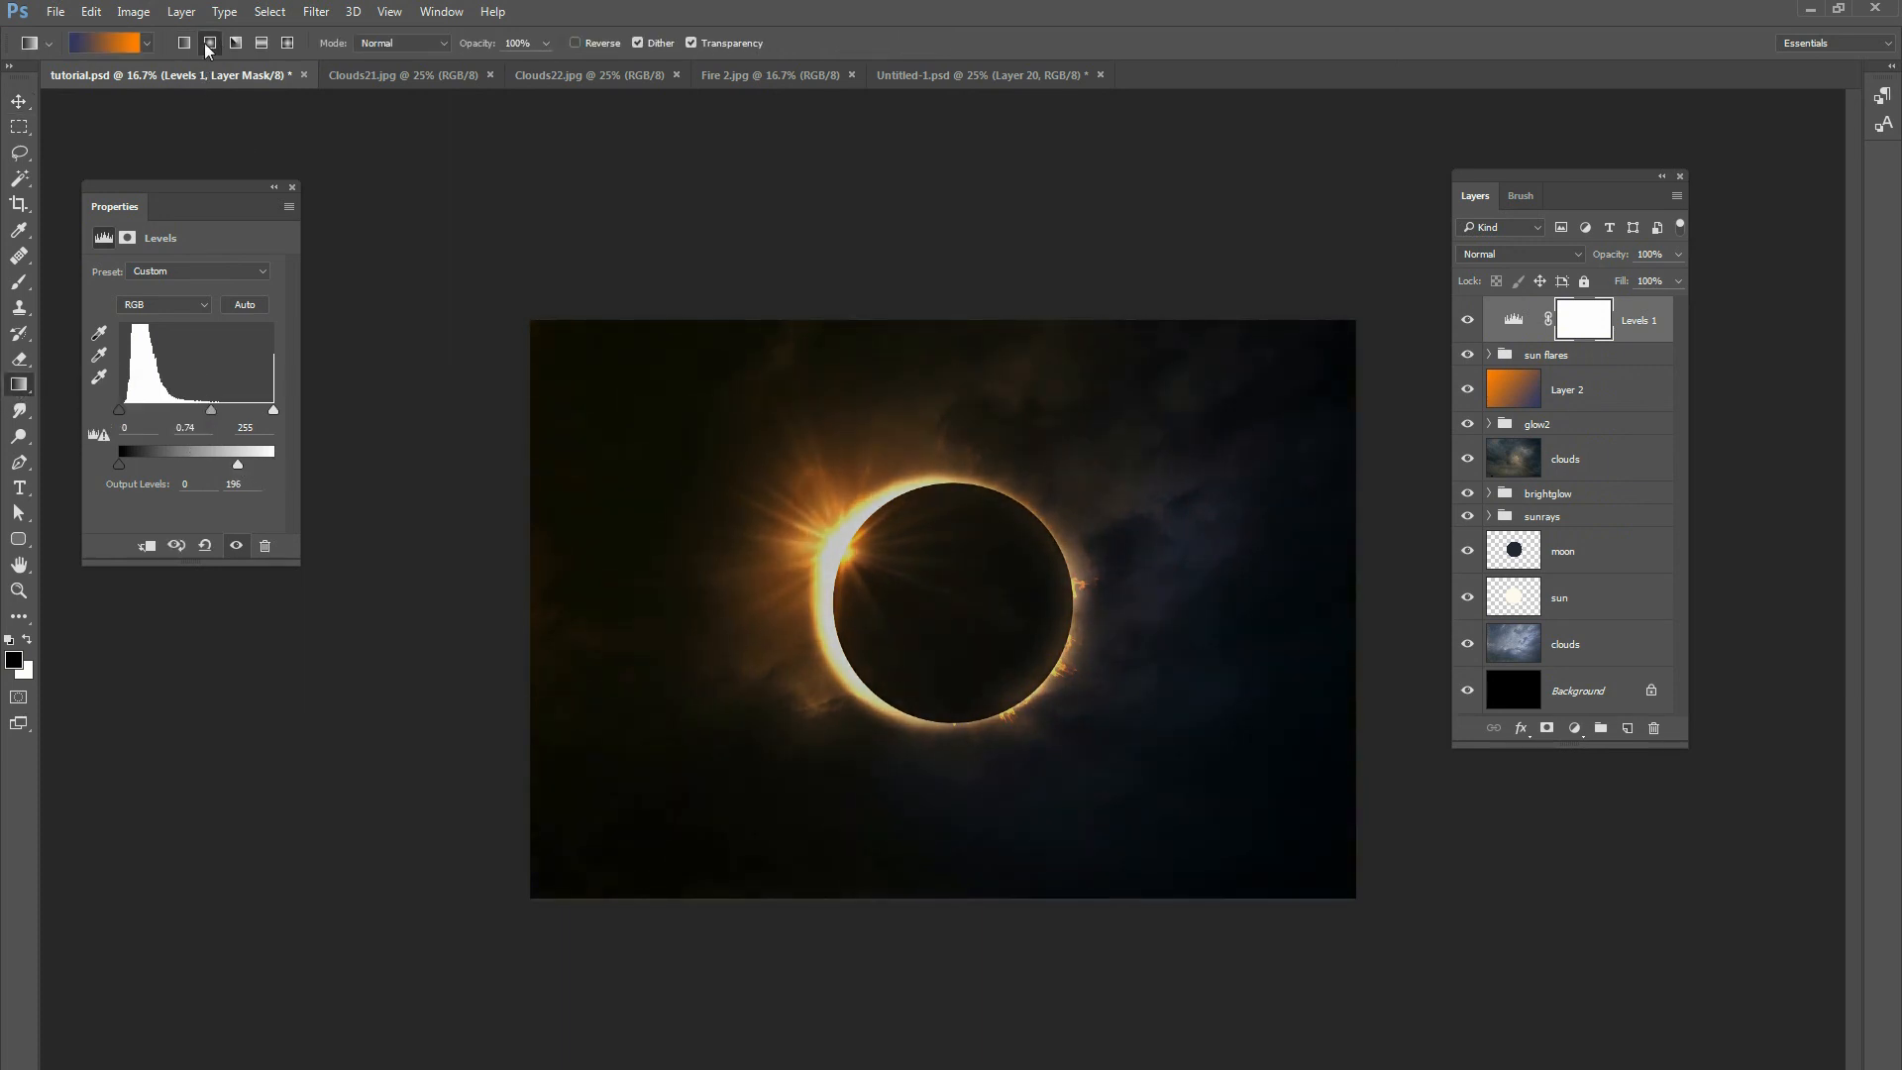
click(146, 45)
click(96, 83)
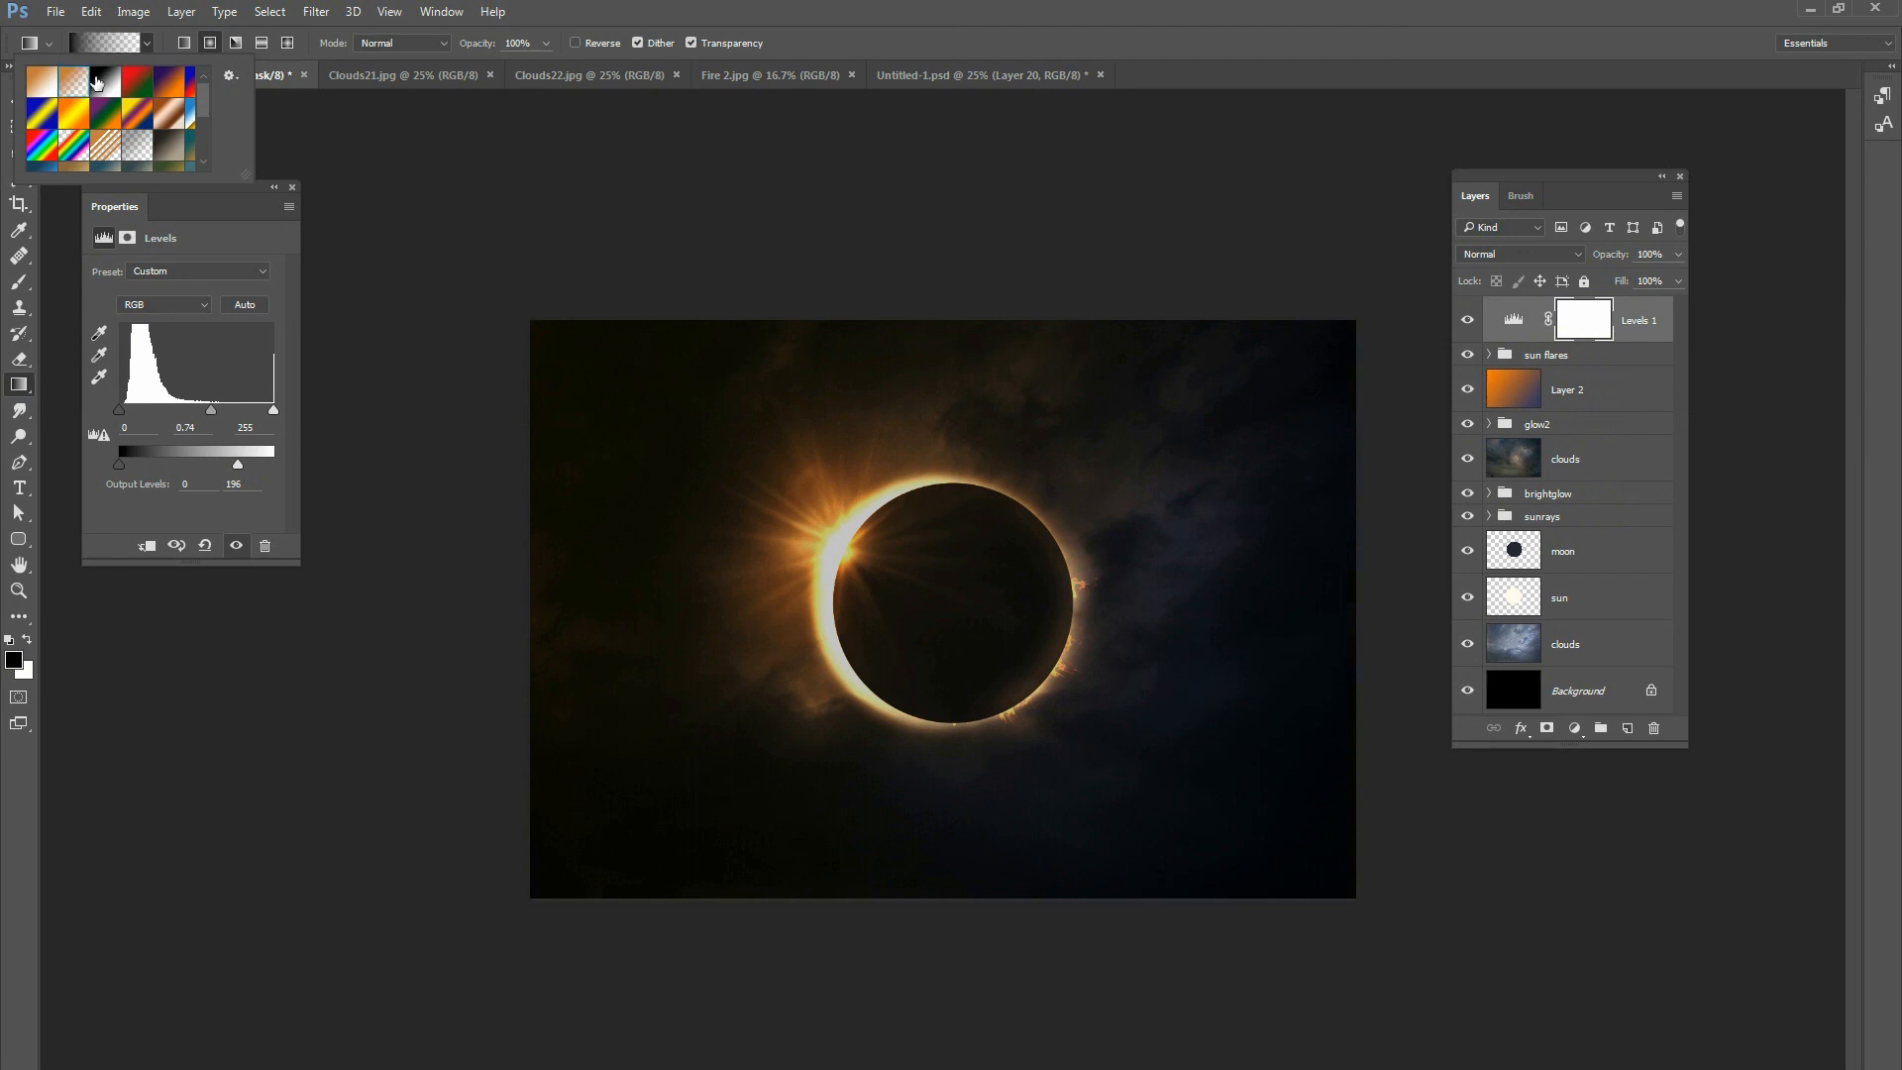
click(968, 589)
drag(943, 589, 1388, 597)
drag(825, 541, 1035, 553)
drag(934, 641, 1357, 637)
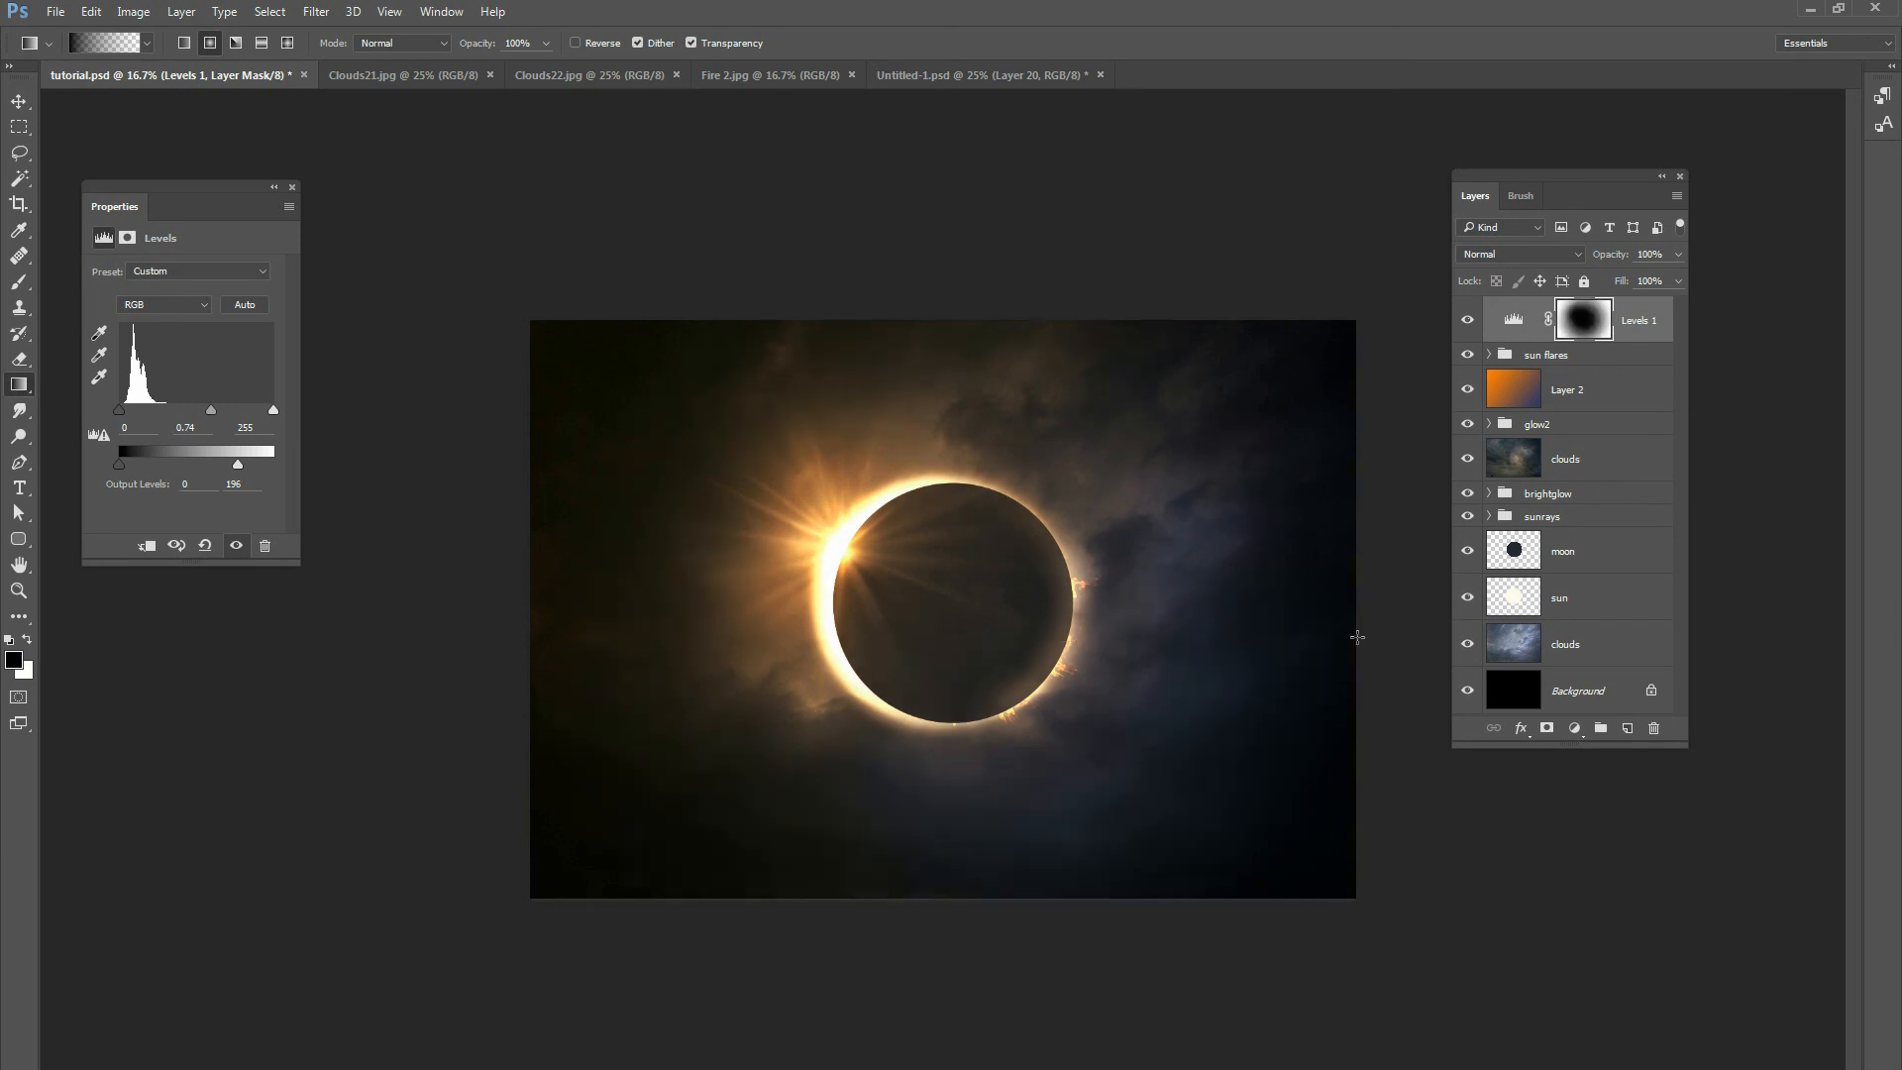
click(1467, 319)
click(1468, 319)
click(1467, 319)
click(1467, 319)
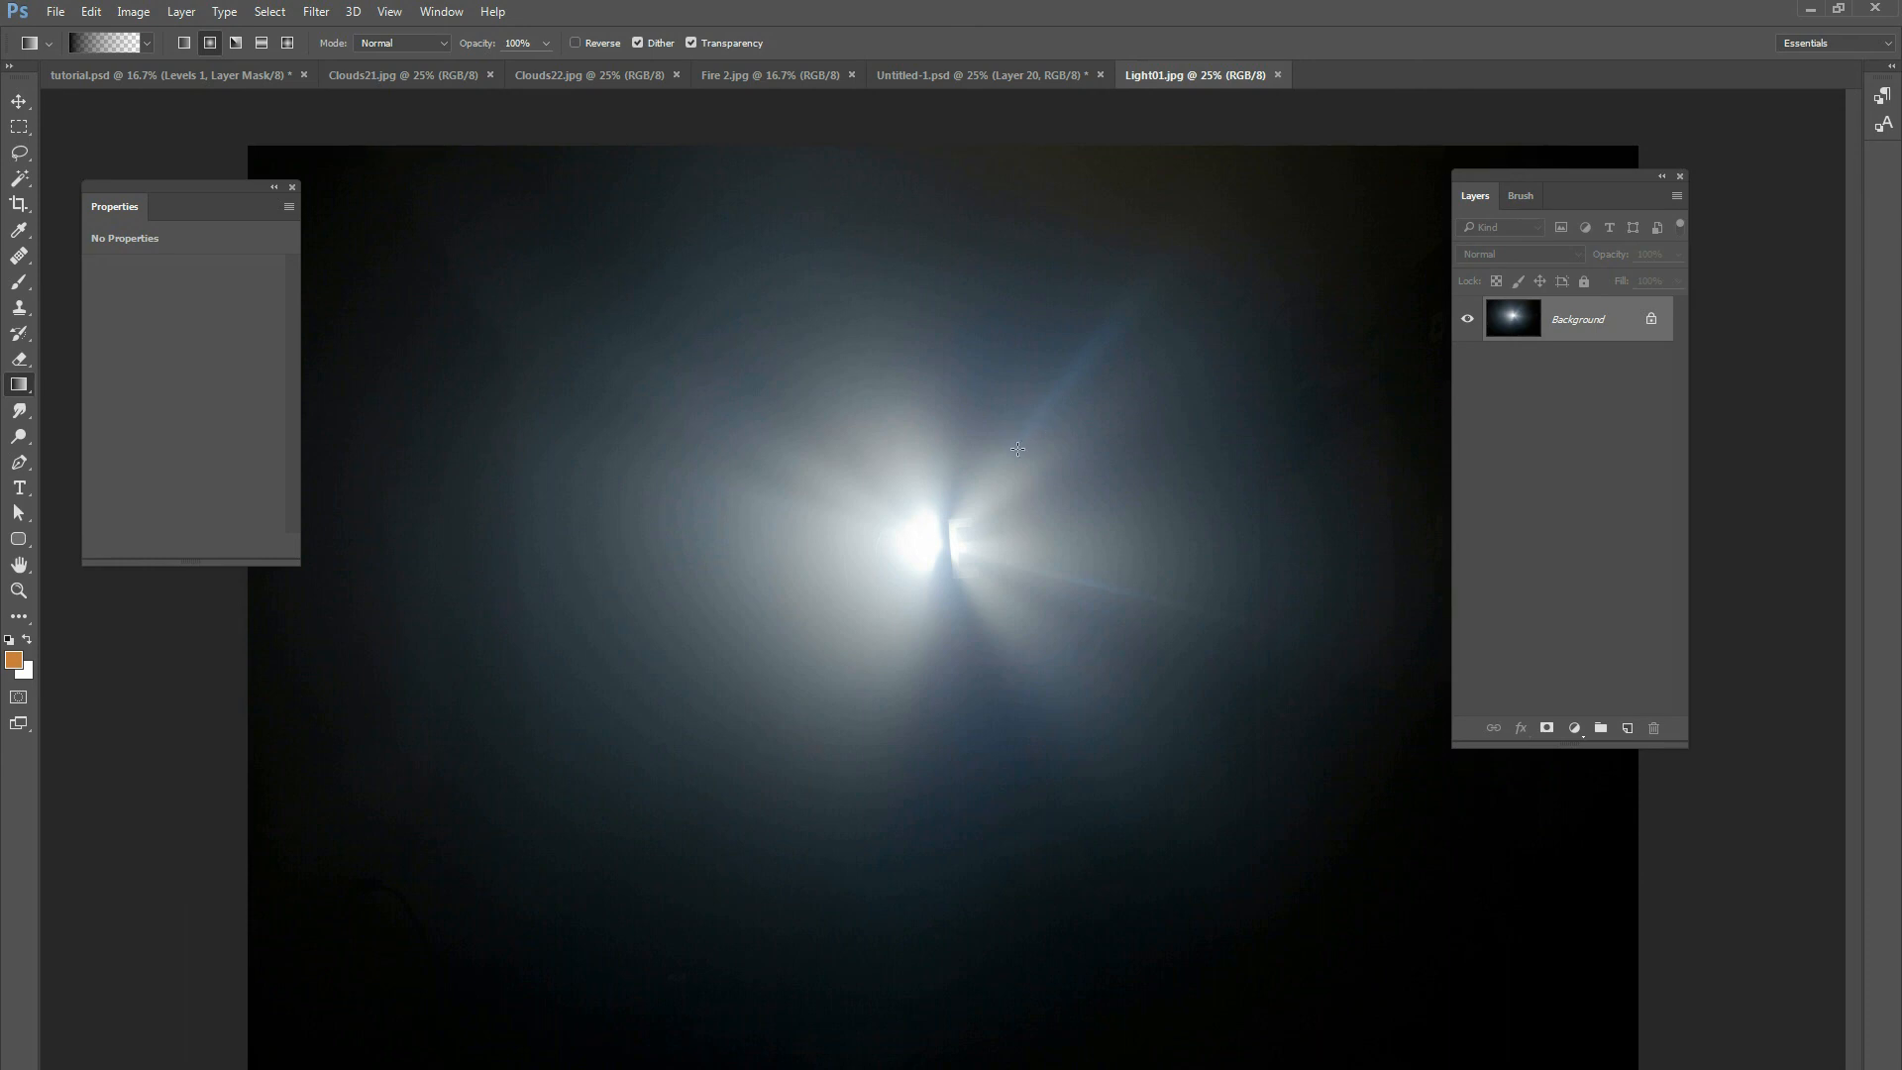
Copy the light image from Light01.jpg into tutorial.psd as the uppermost layer.
click(19, 101)
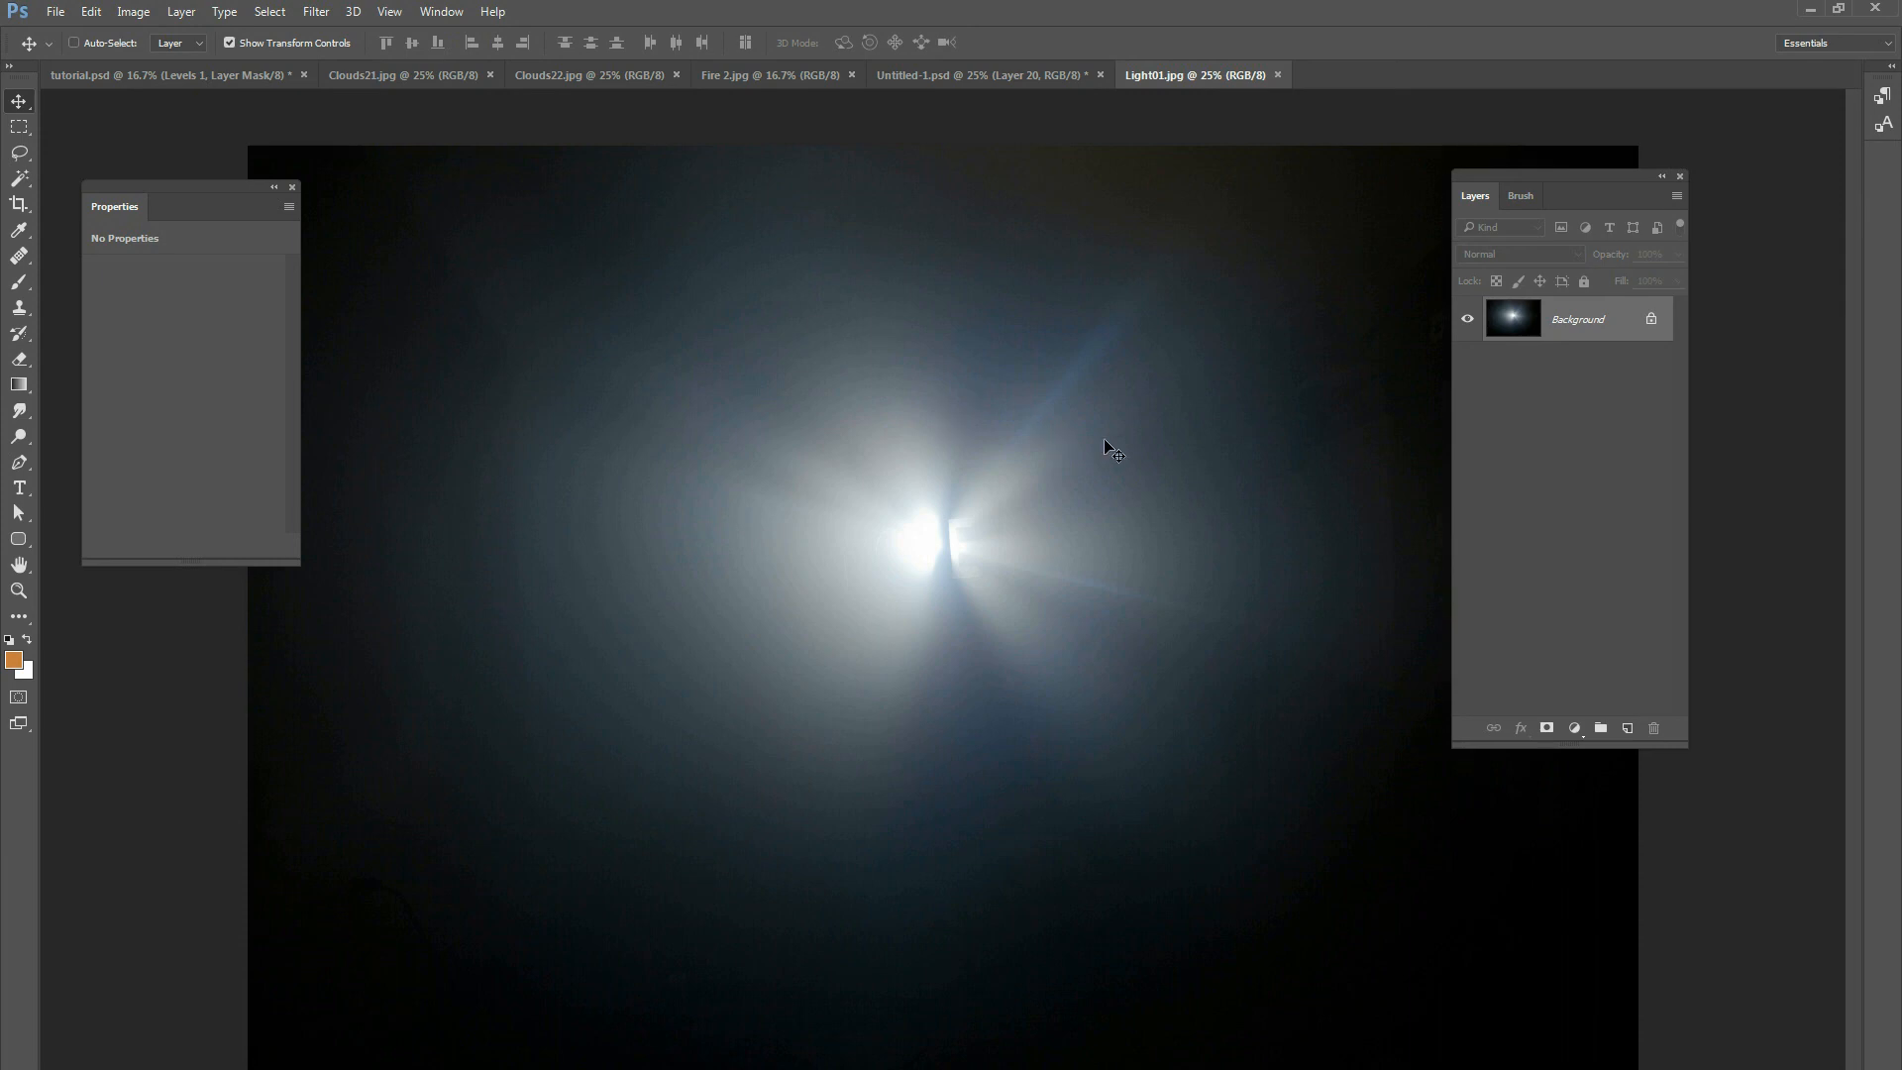
drag(872, 396, 1023, 390)
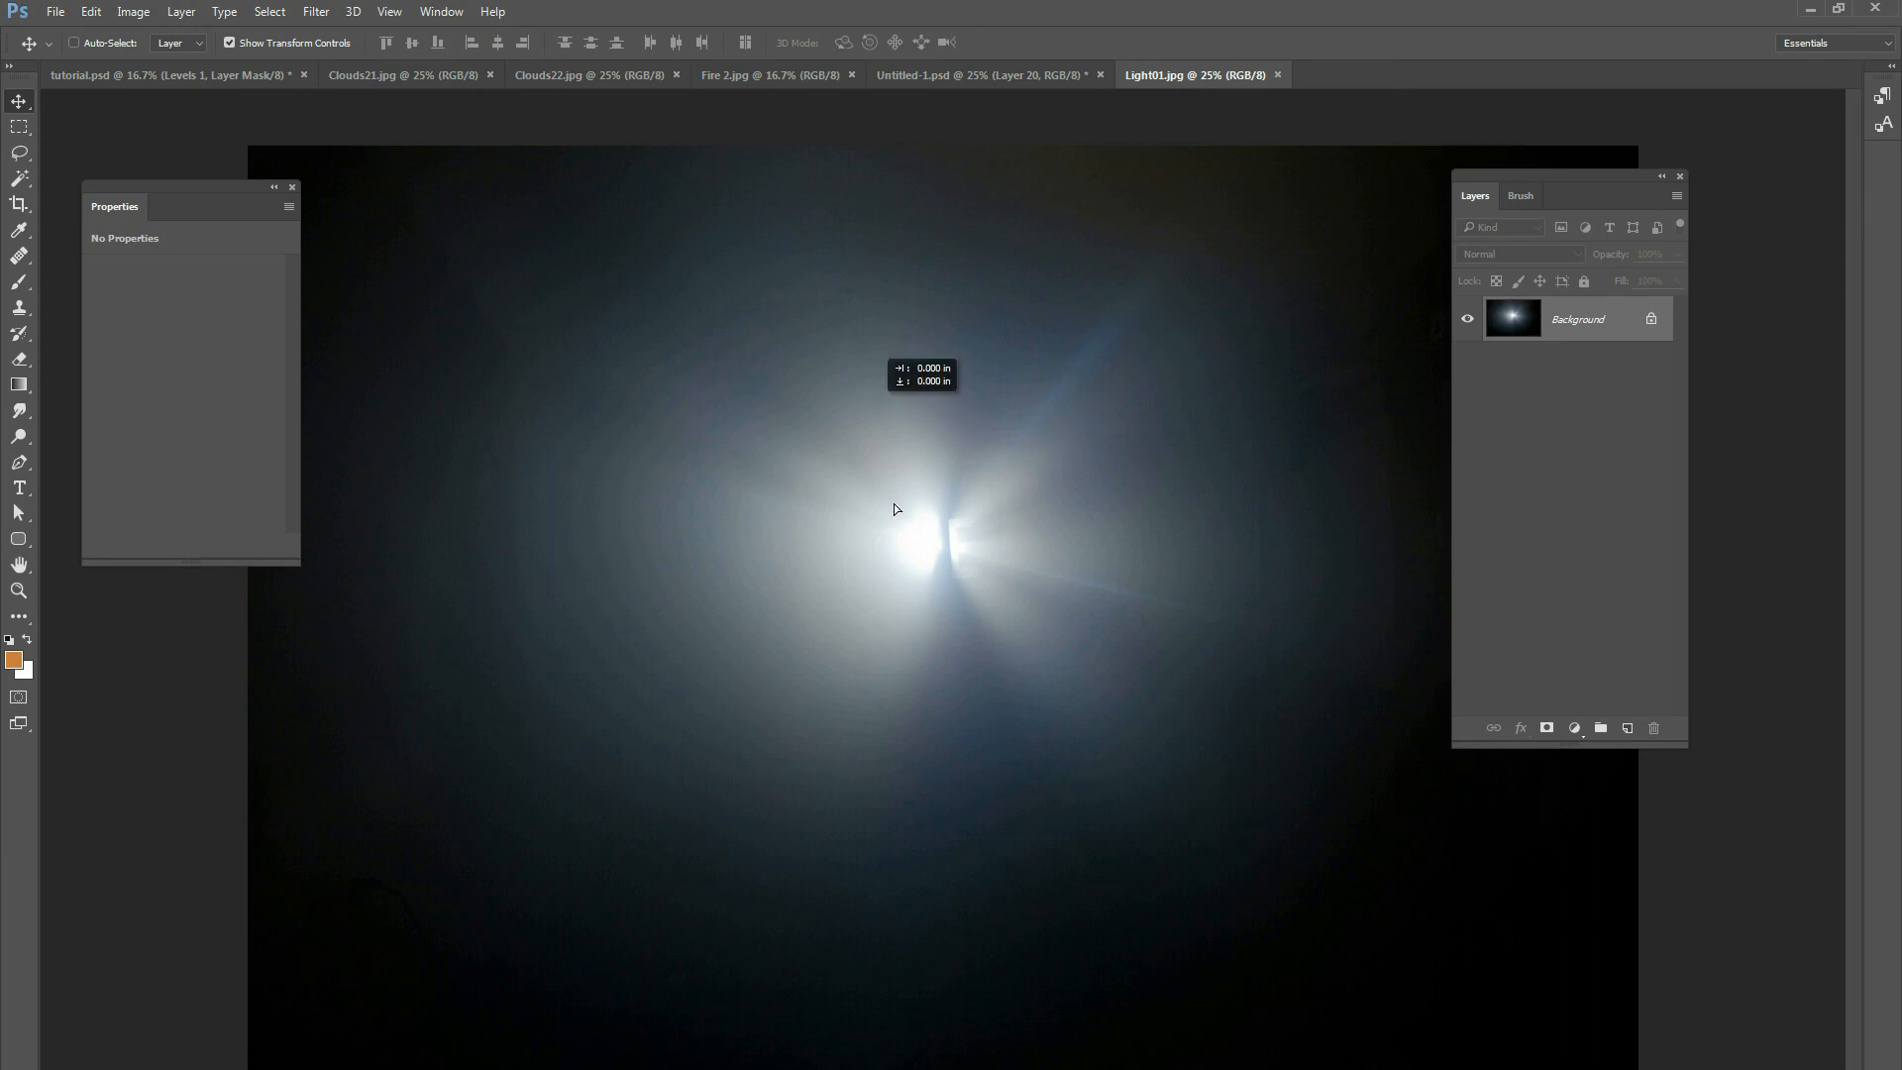
drag(755, 357, 1146, 361)
click(939, 439)
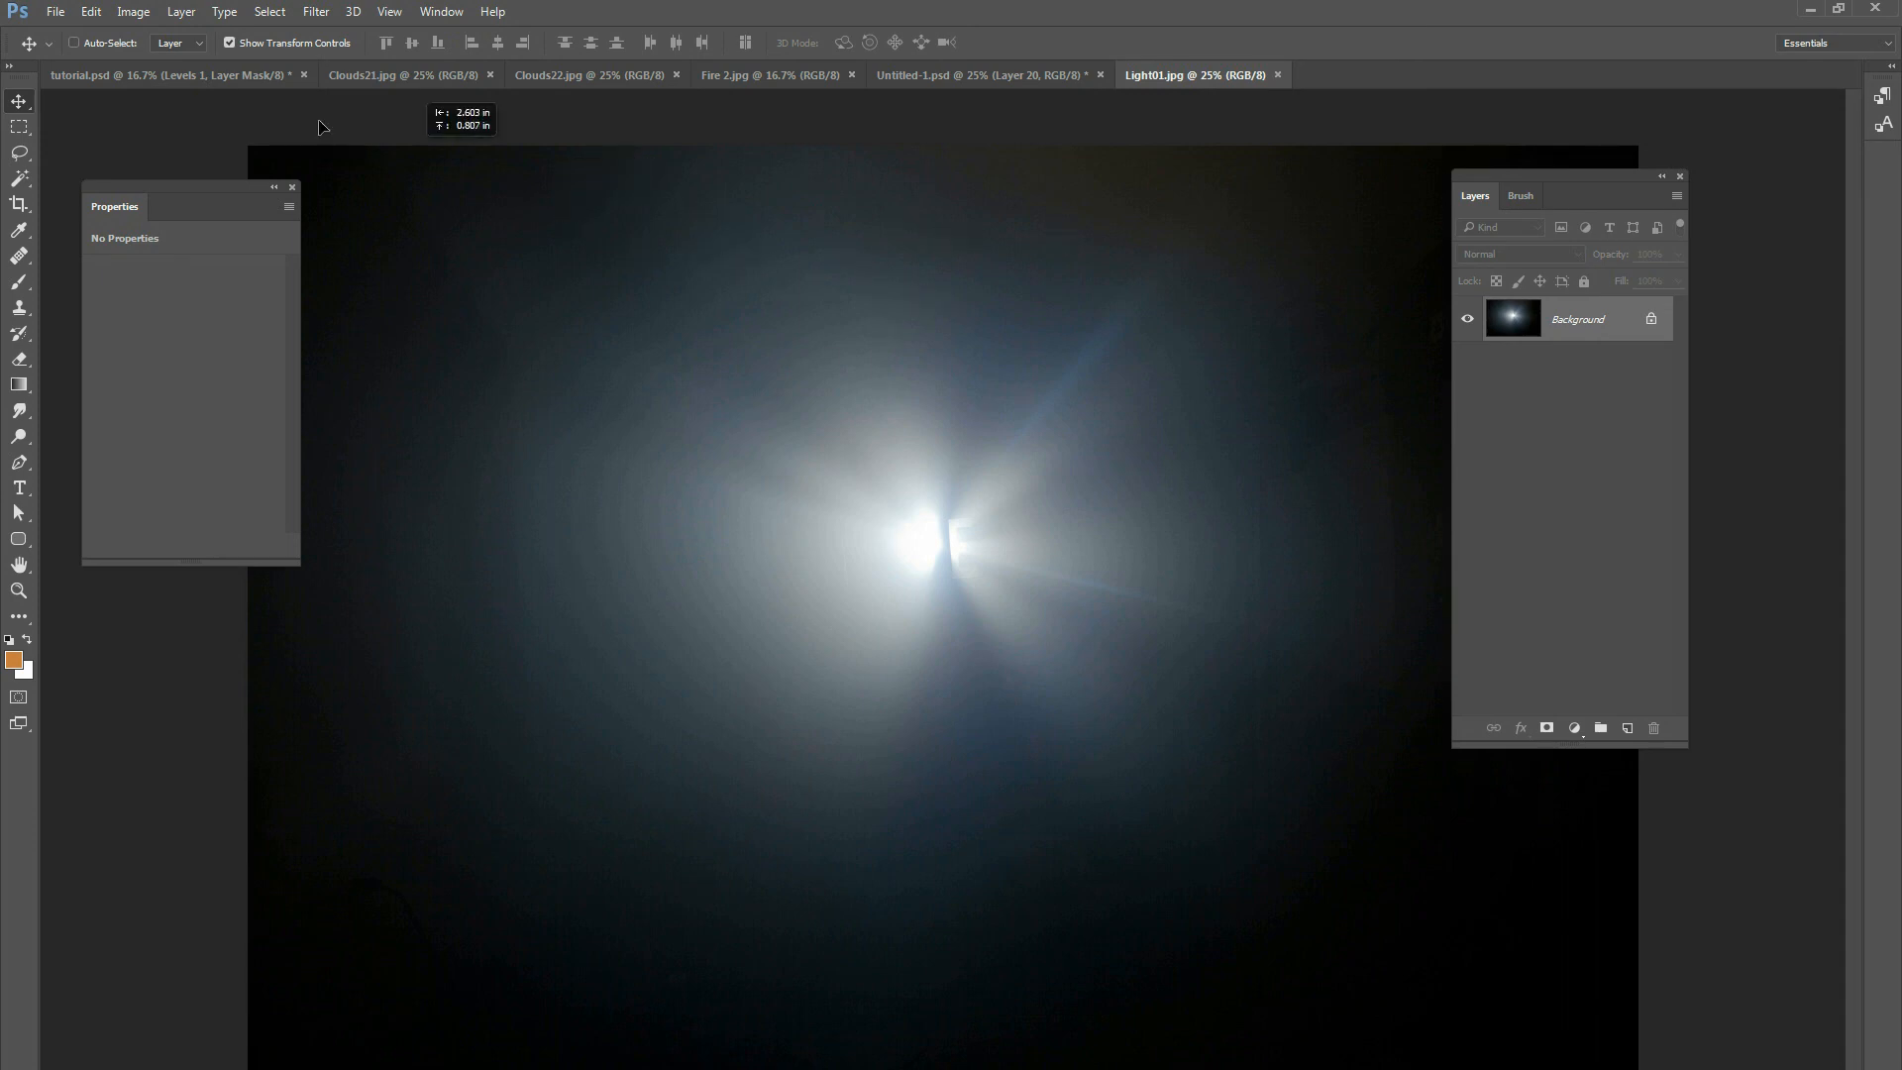
drag(267, 81, 960, 578)
Set the light layer to Screen and align its bright center with the sun burst on the moon's upper-left rim.
click(1521, 254)
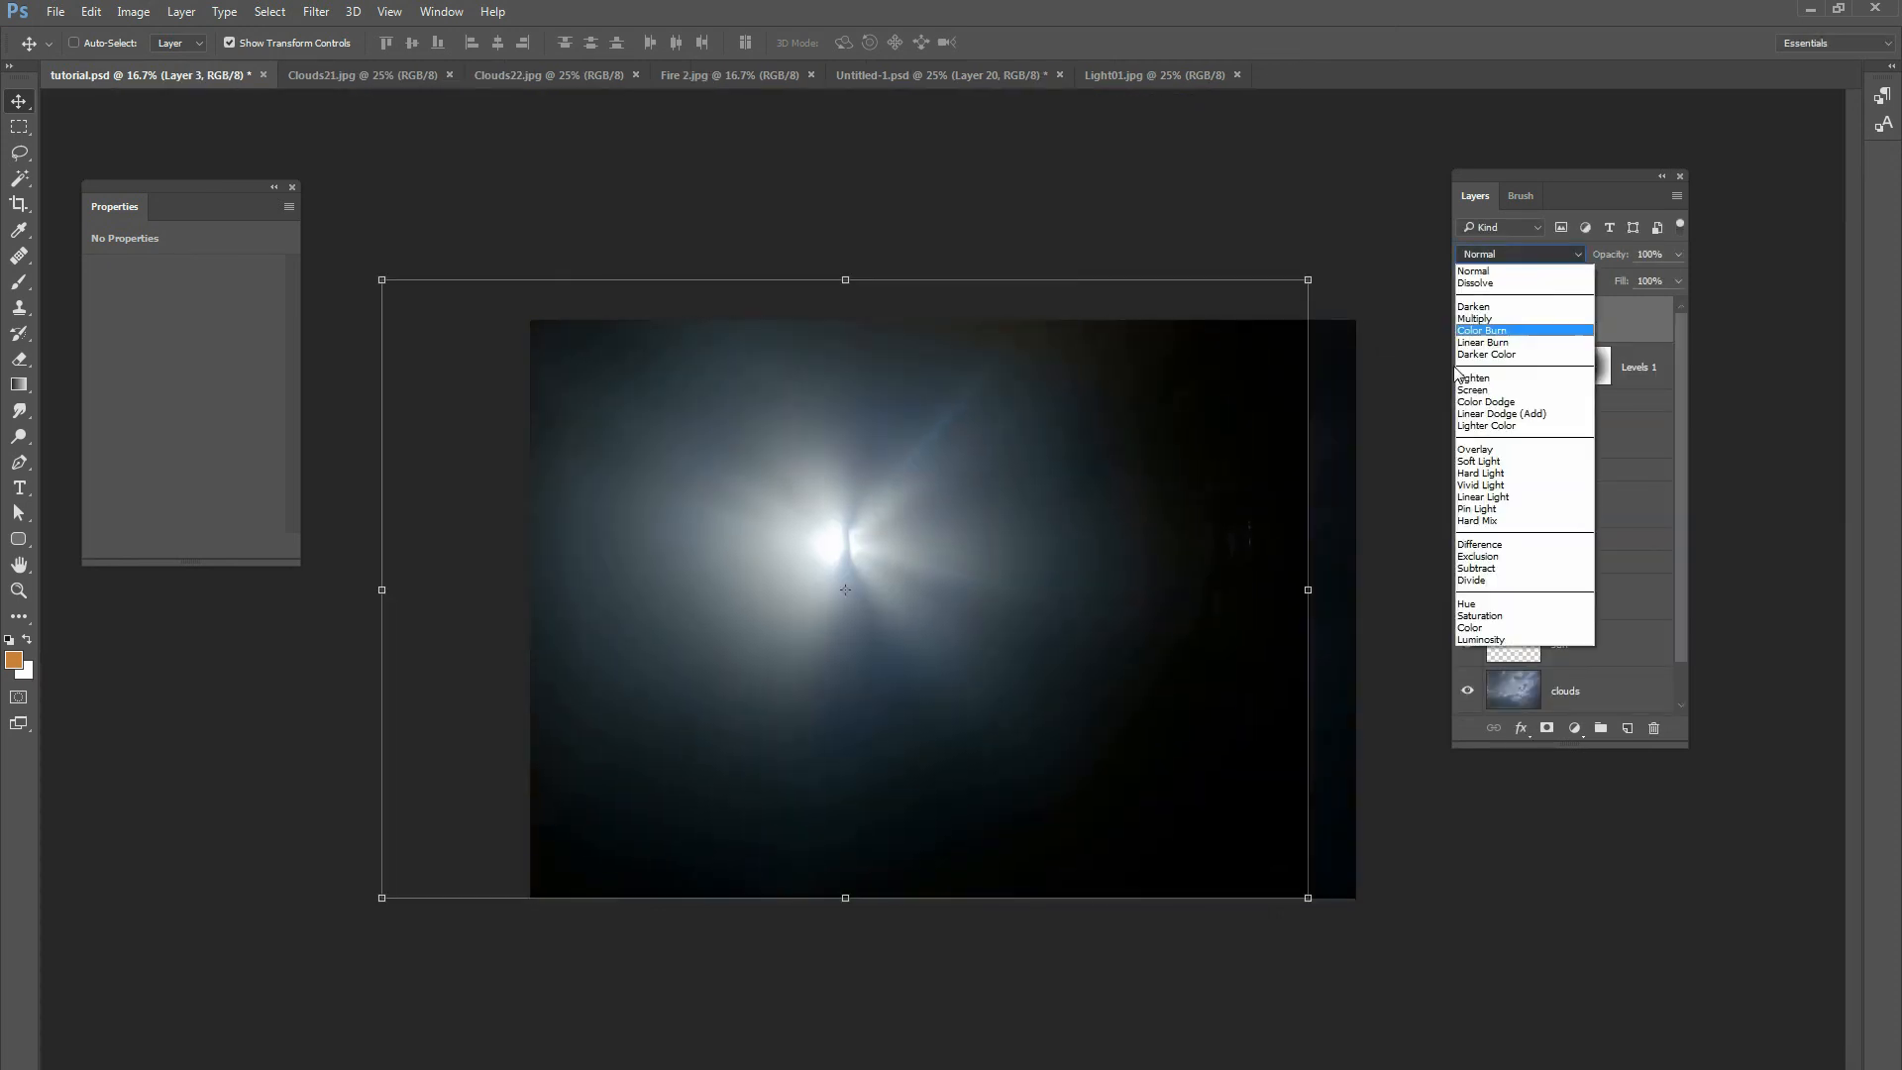
click(1476, 391)
mouse_move(1098, 568)
mouse_down()
mouse_move(1066, 556)
mouse_move(1090, 583)
mouse_move(1132, 550)
mouse_move(1116, 549)
mouse_up()
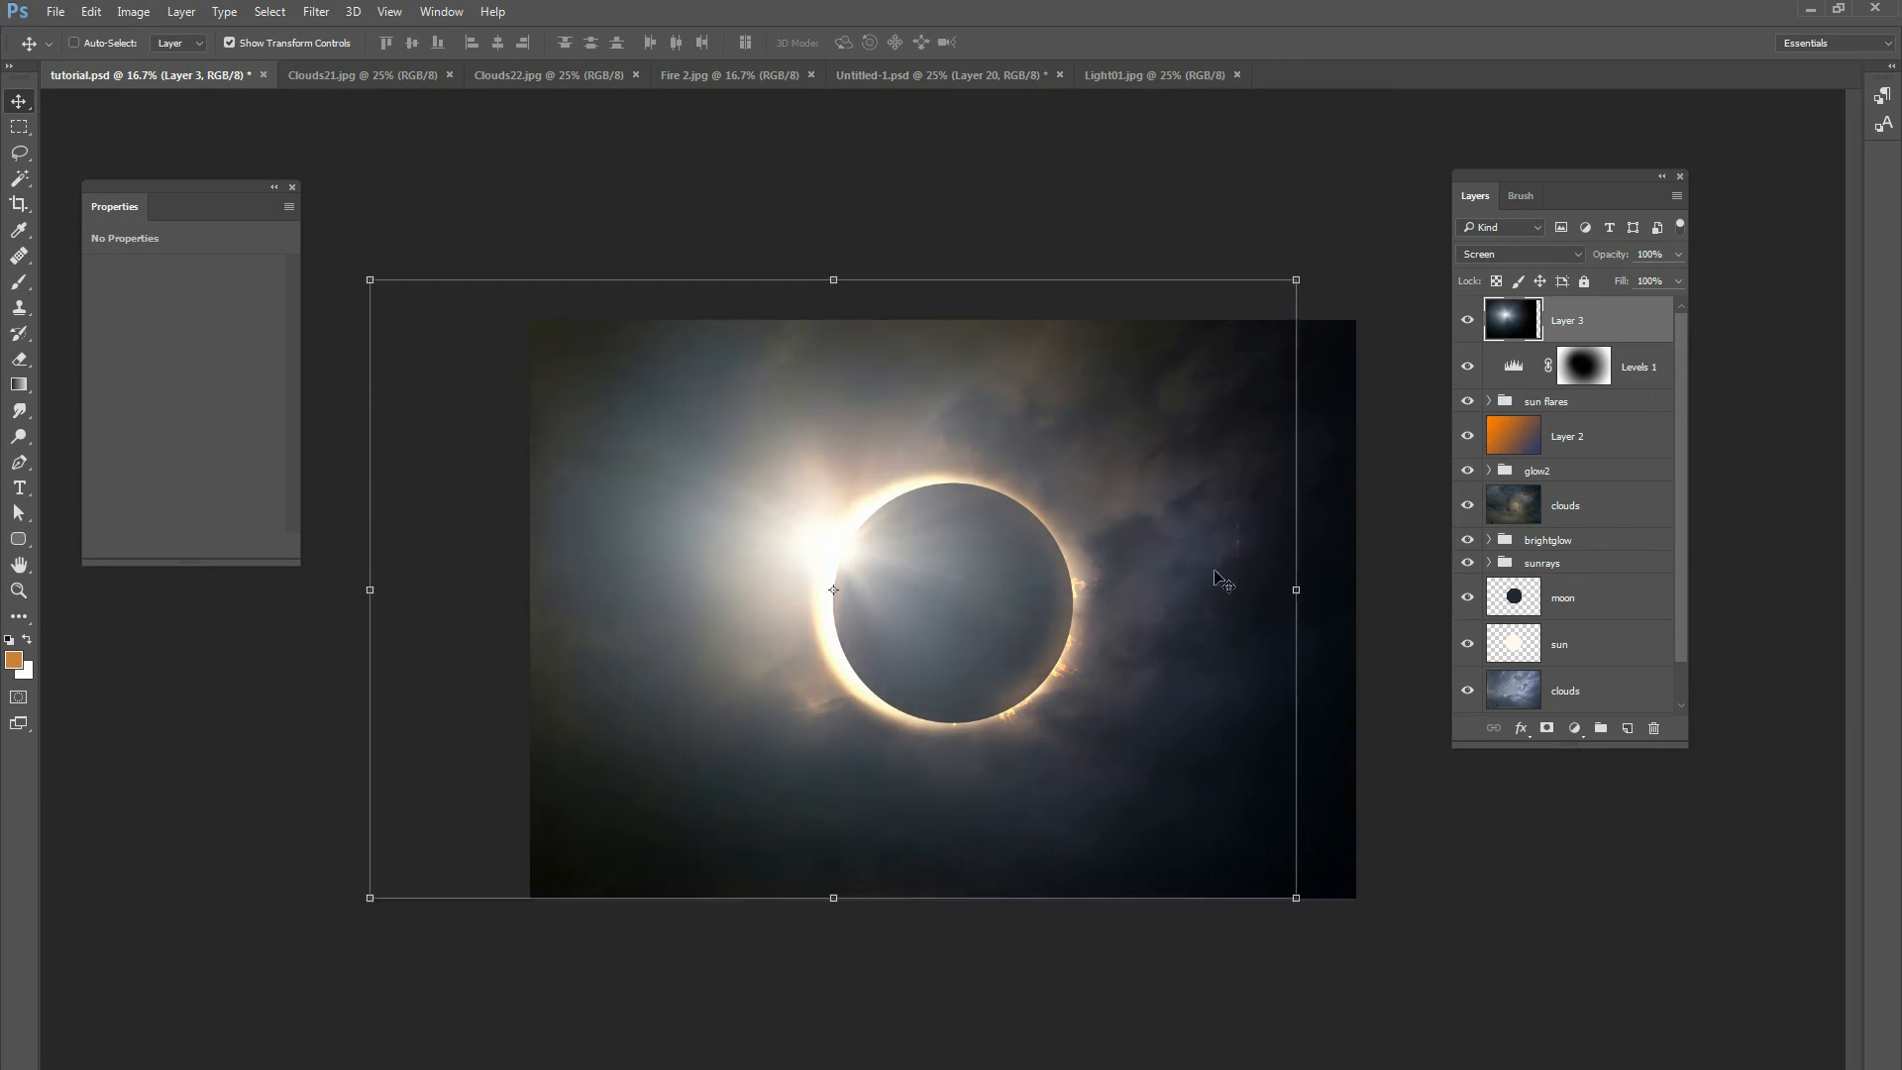
mouse_move(1134, 624)
mouse_down()
mouse_move(1133, 604)
mouse_move(1156, 610)
mouse_up()
Add a mask to the light layer and fade its outer edges with black-to-transparent linear gradients.
click(1546, 728)
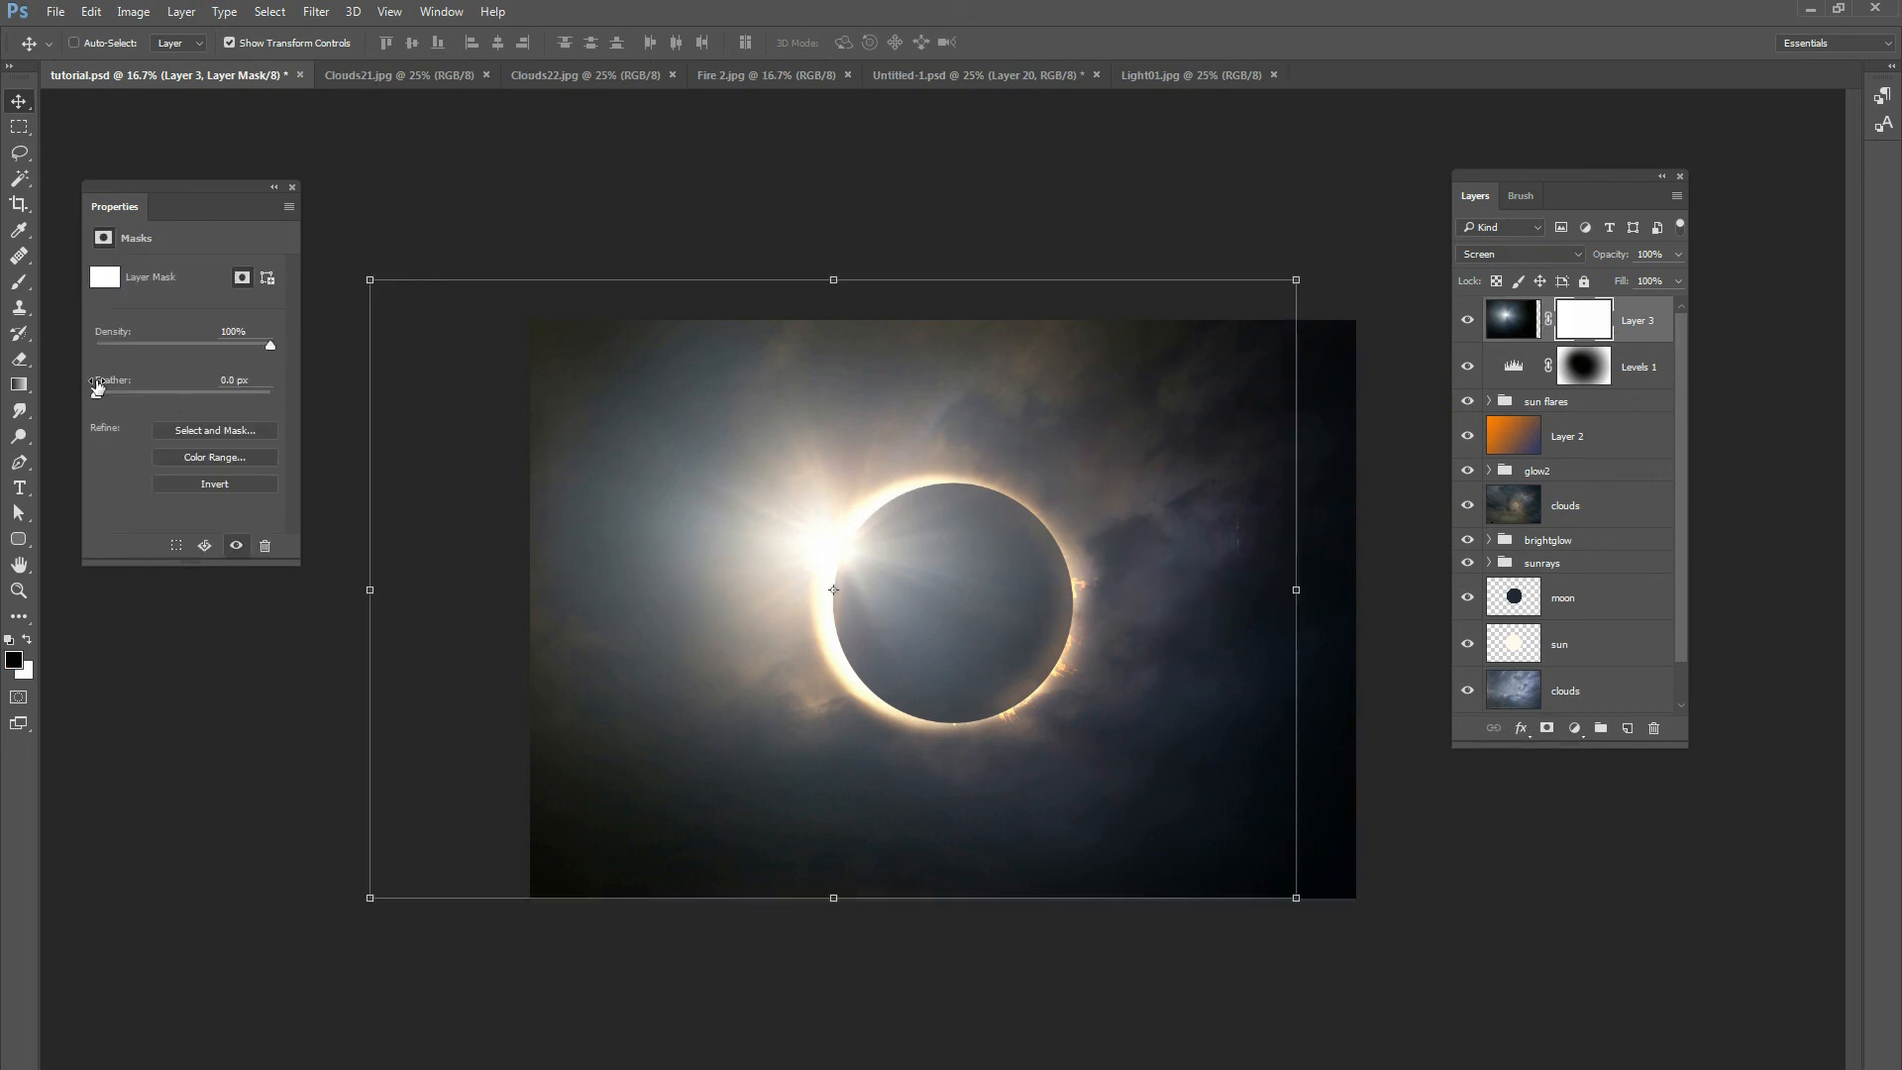
click(22, 386)
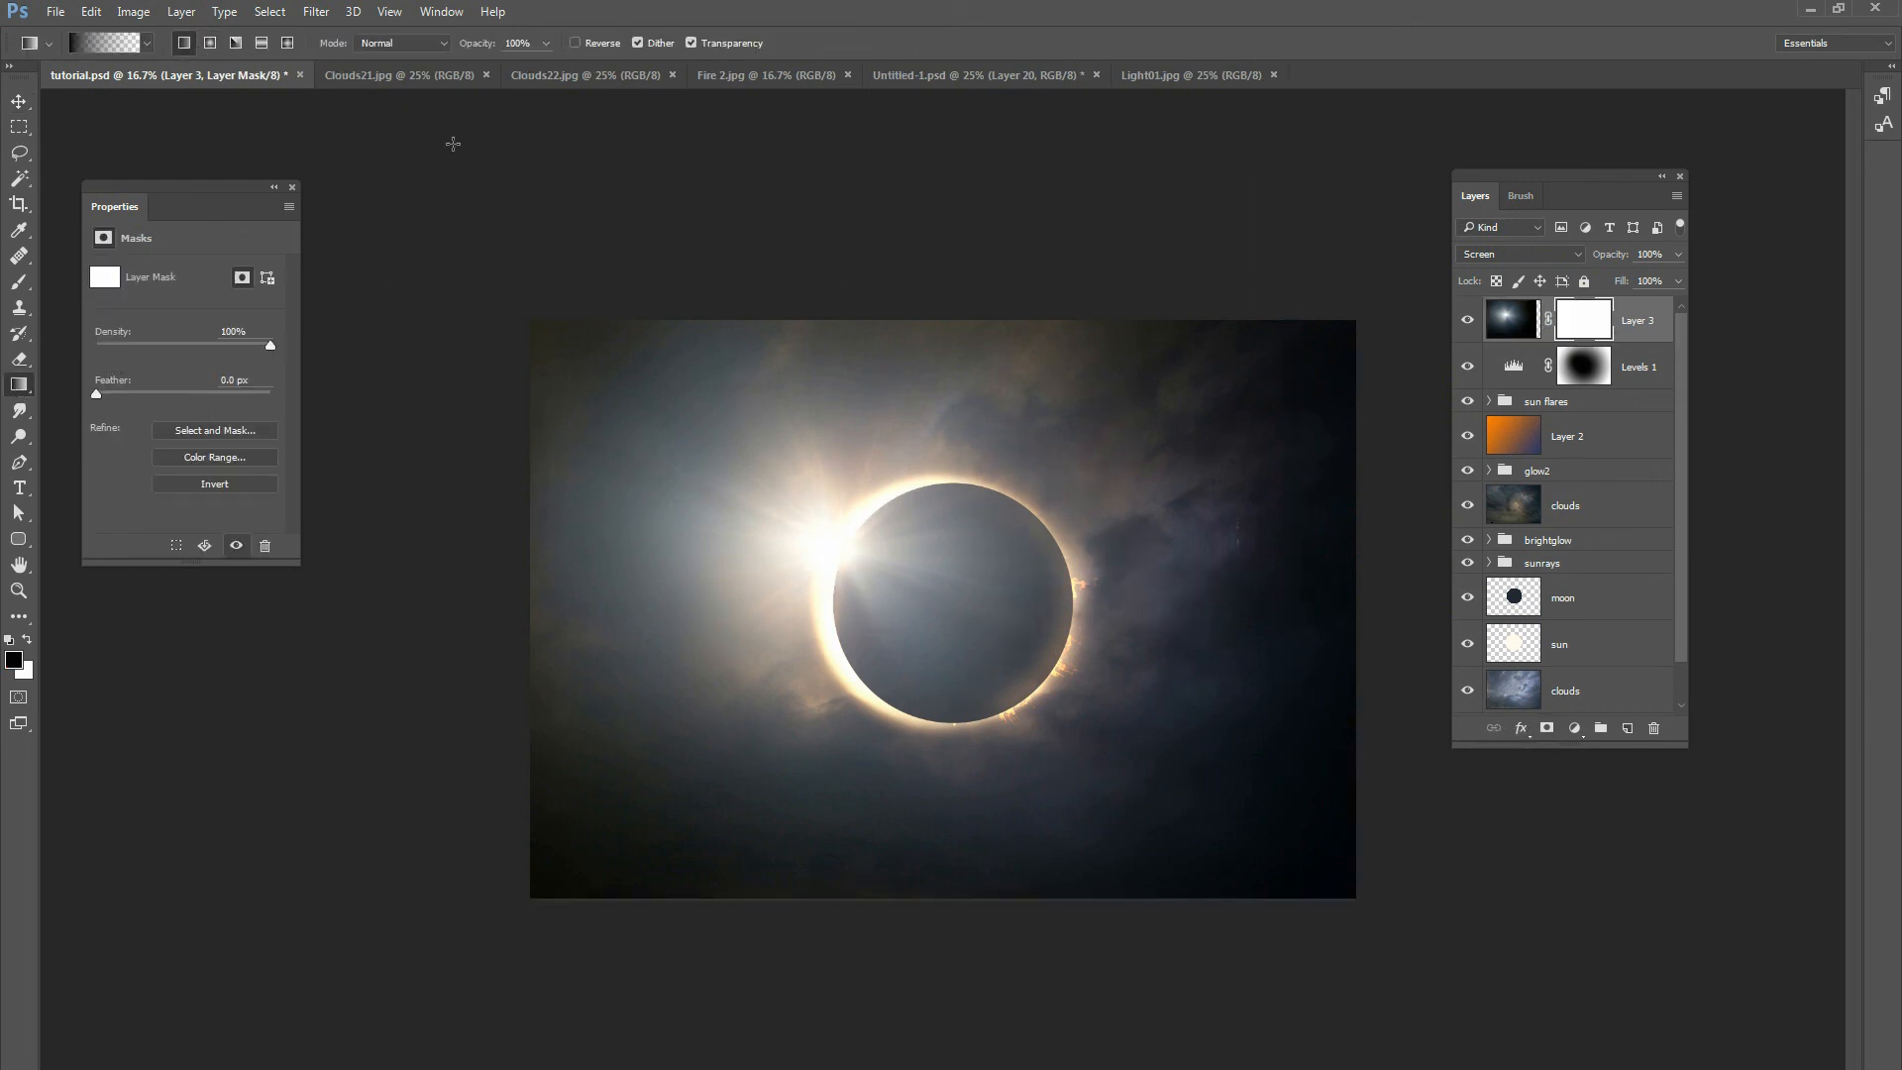
drag(1250, 599, 1035, 592)
drag(1046, 935, 871, 748)
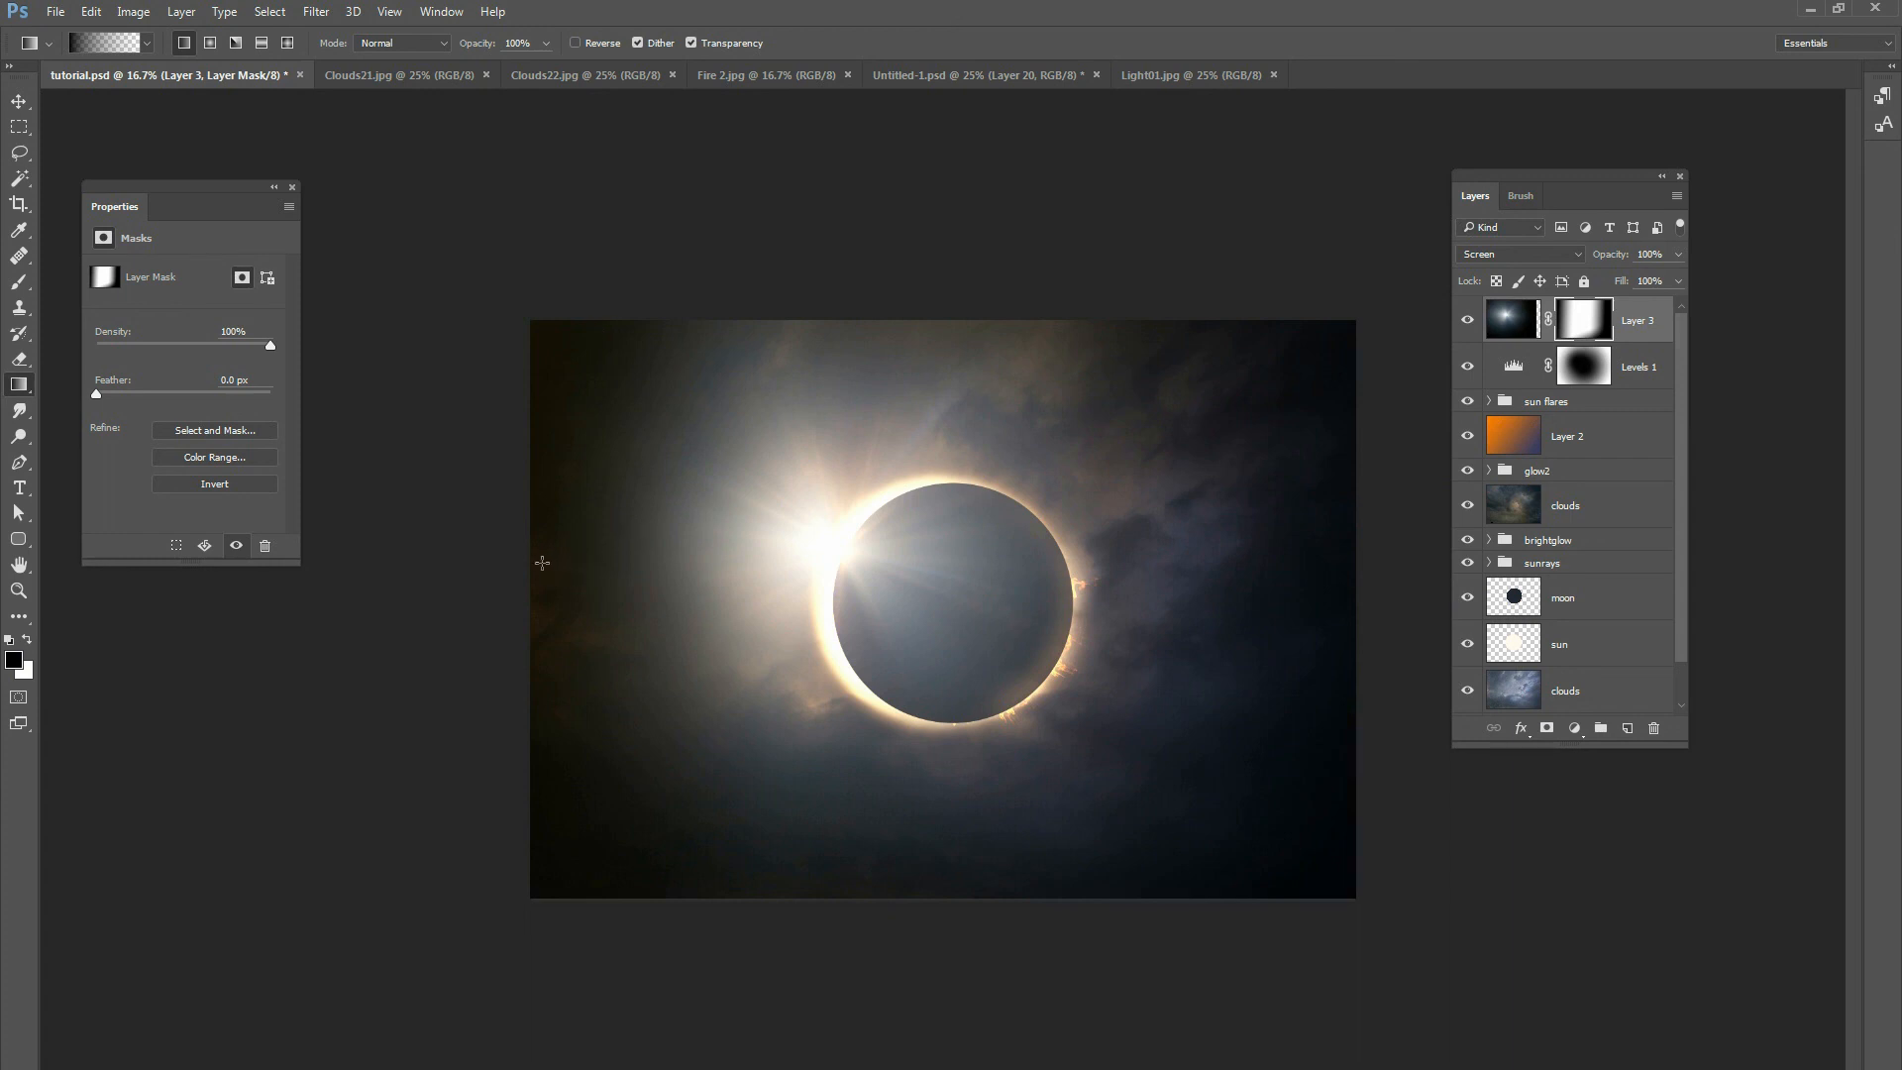
key(ctrl+z)
drag(493, 522, 675, 556)
drag(477, 285, 735, 424)
drag(731, 236, 892, 397)
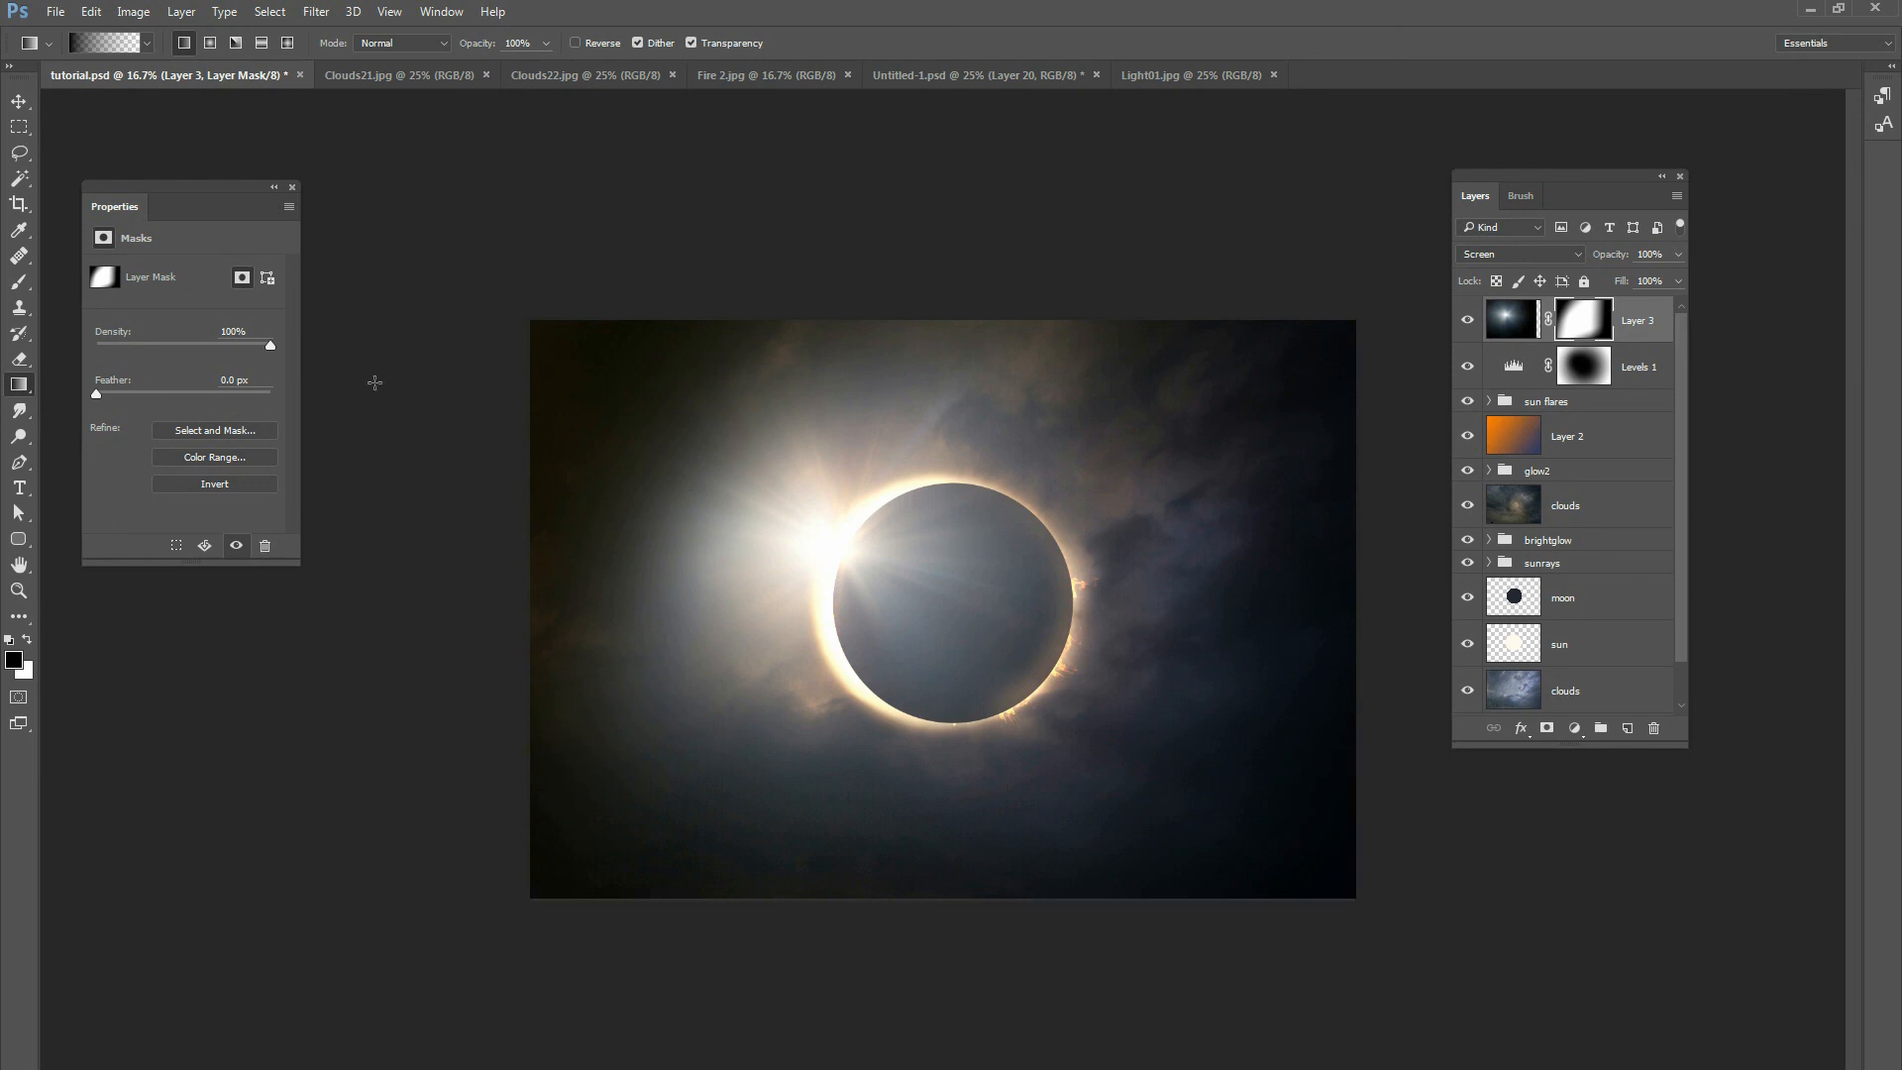
Restore the light's left side with white-to-transparent radial gradients on its mask, and compare with the layer hidden.
click(210, 43)
click(28, 640)
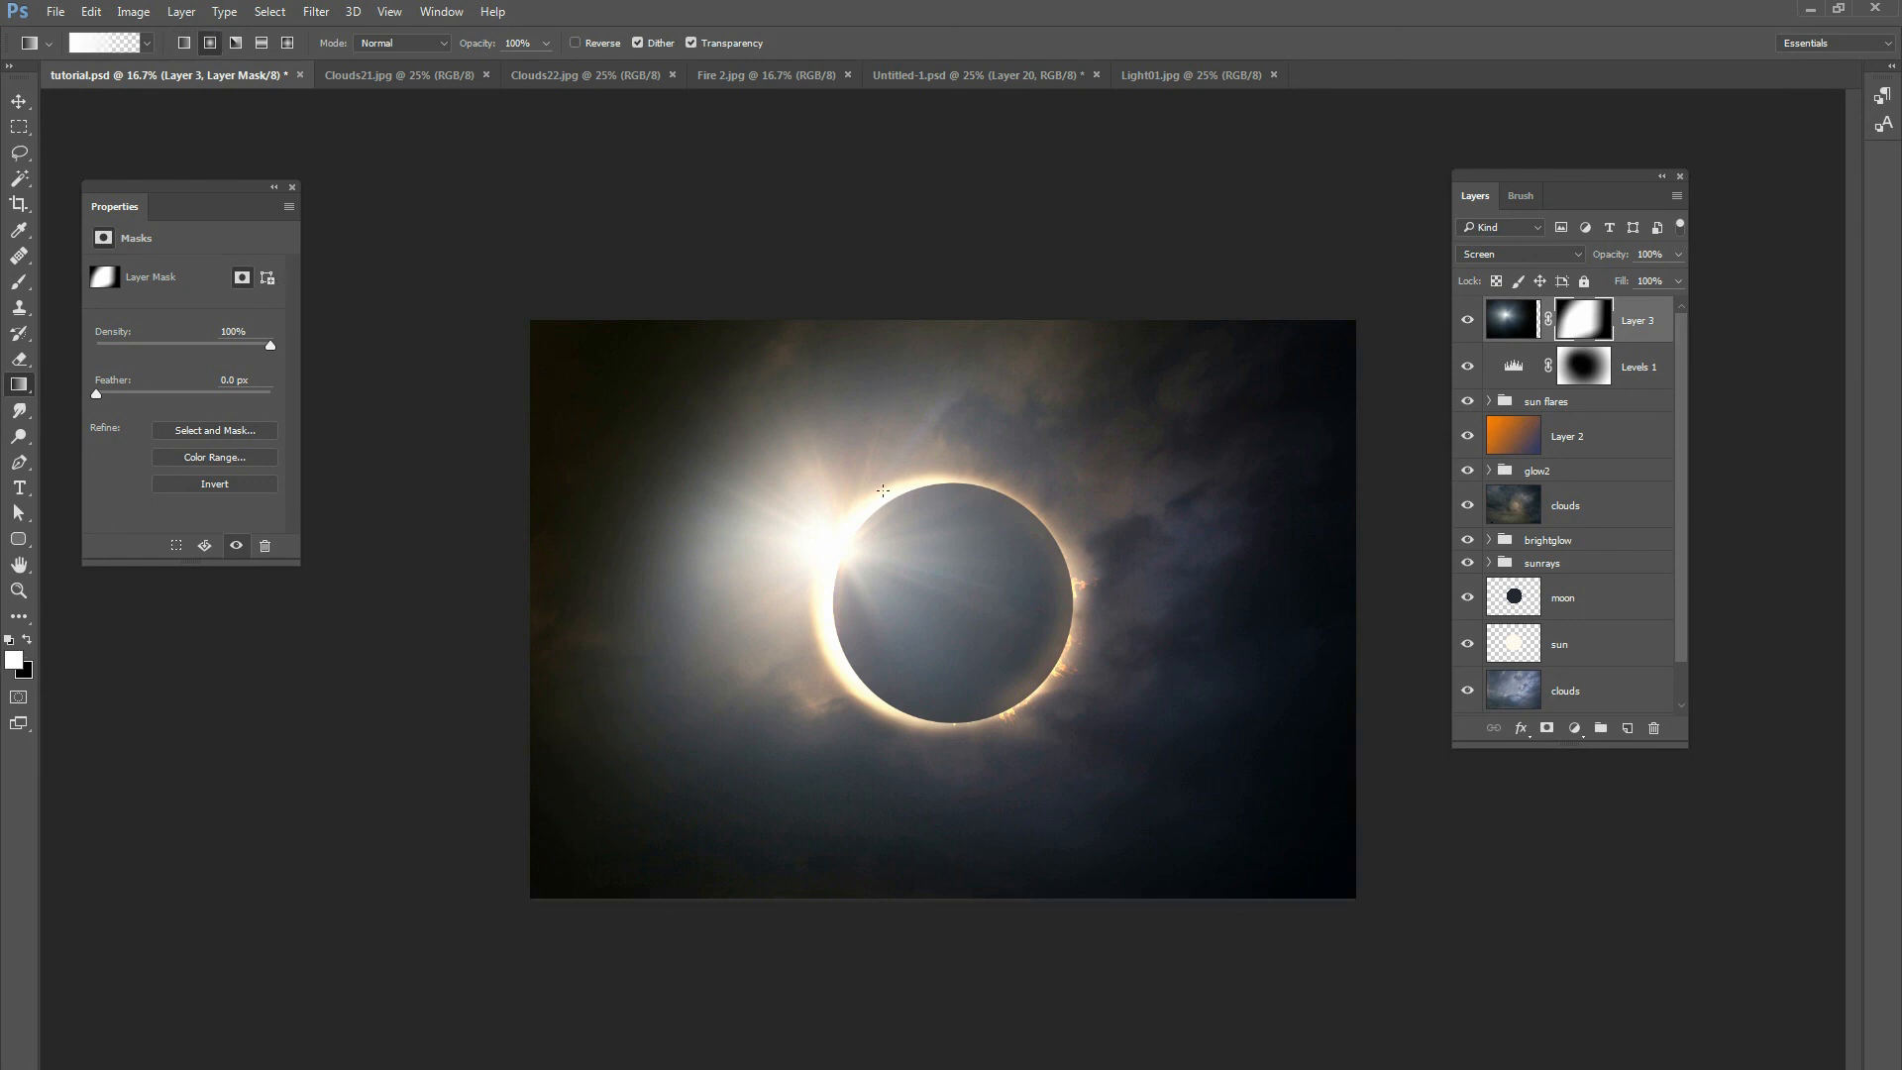
drag(702, 498, 483, 499)
drag(792, 548, 515, 548)
click(1467, 320)
click(1467, 320)
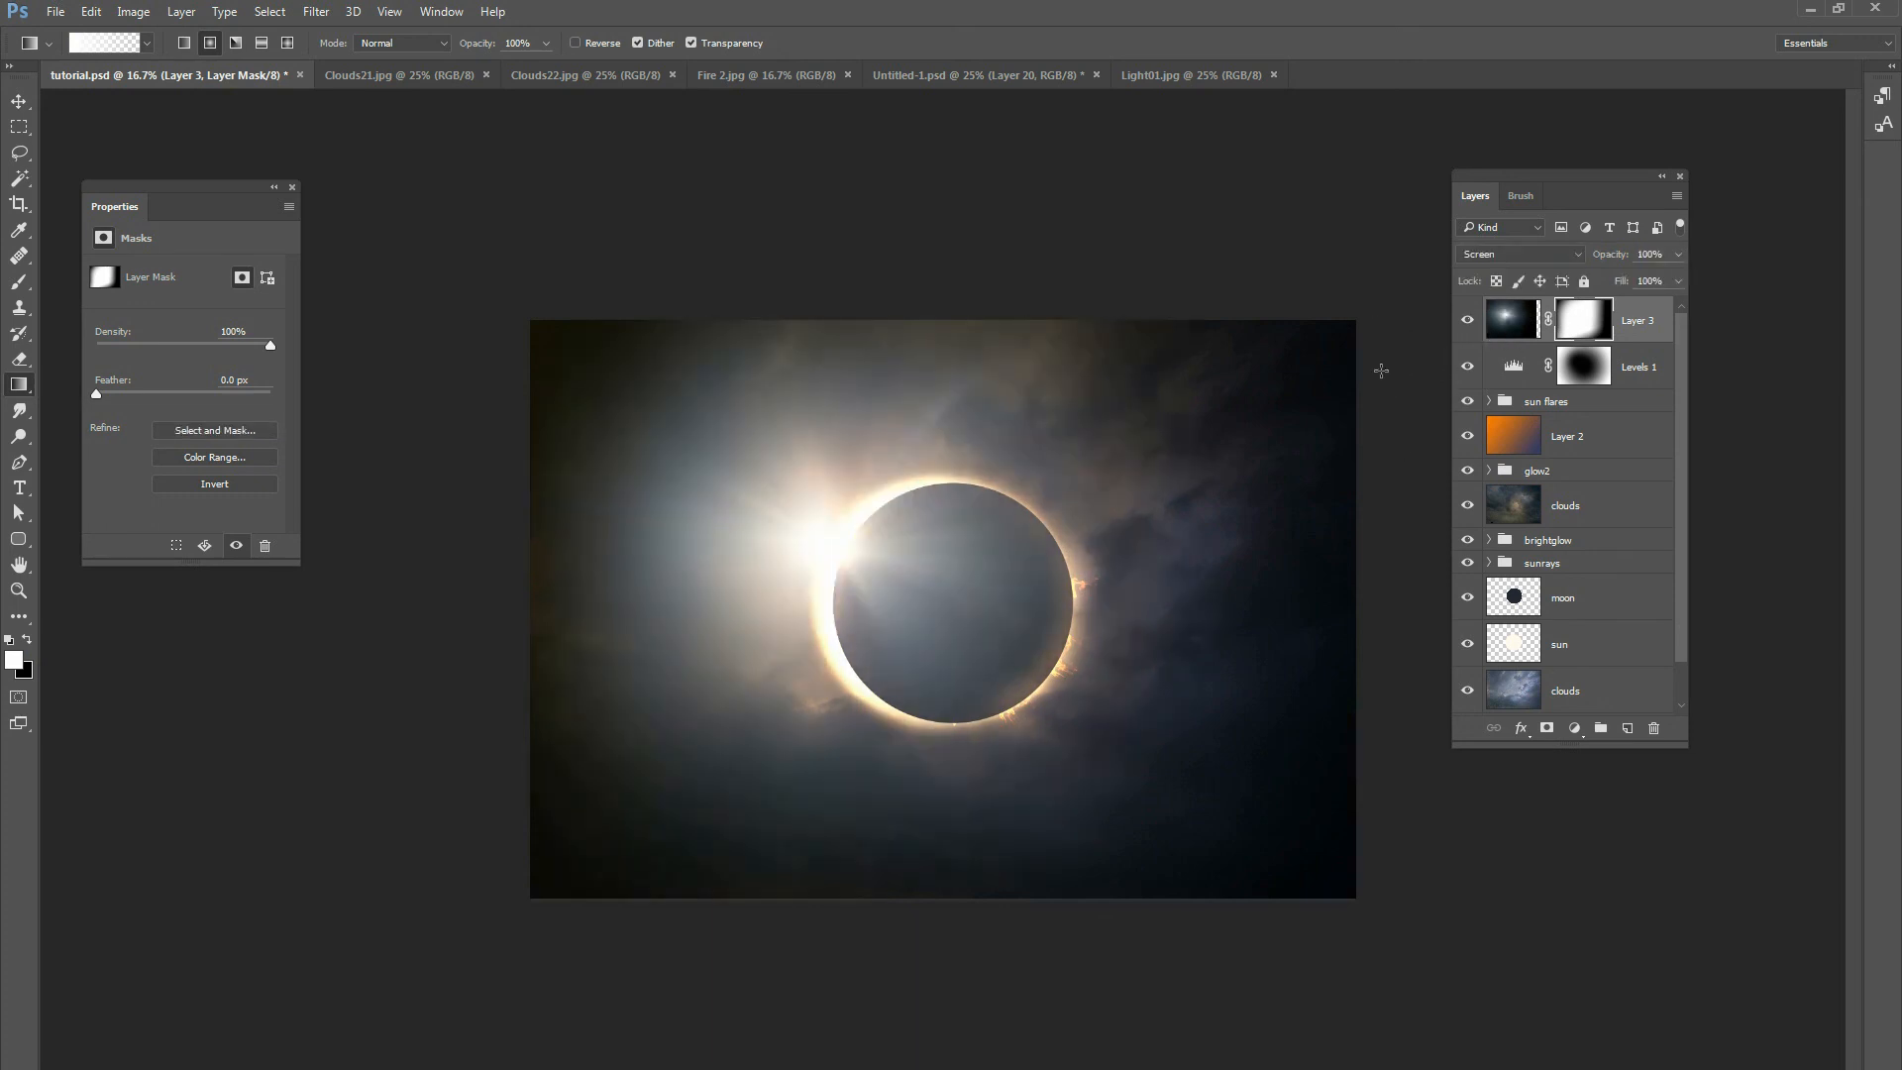
click(1467, 320)
click(1467, 320)
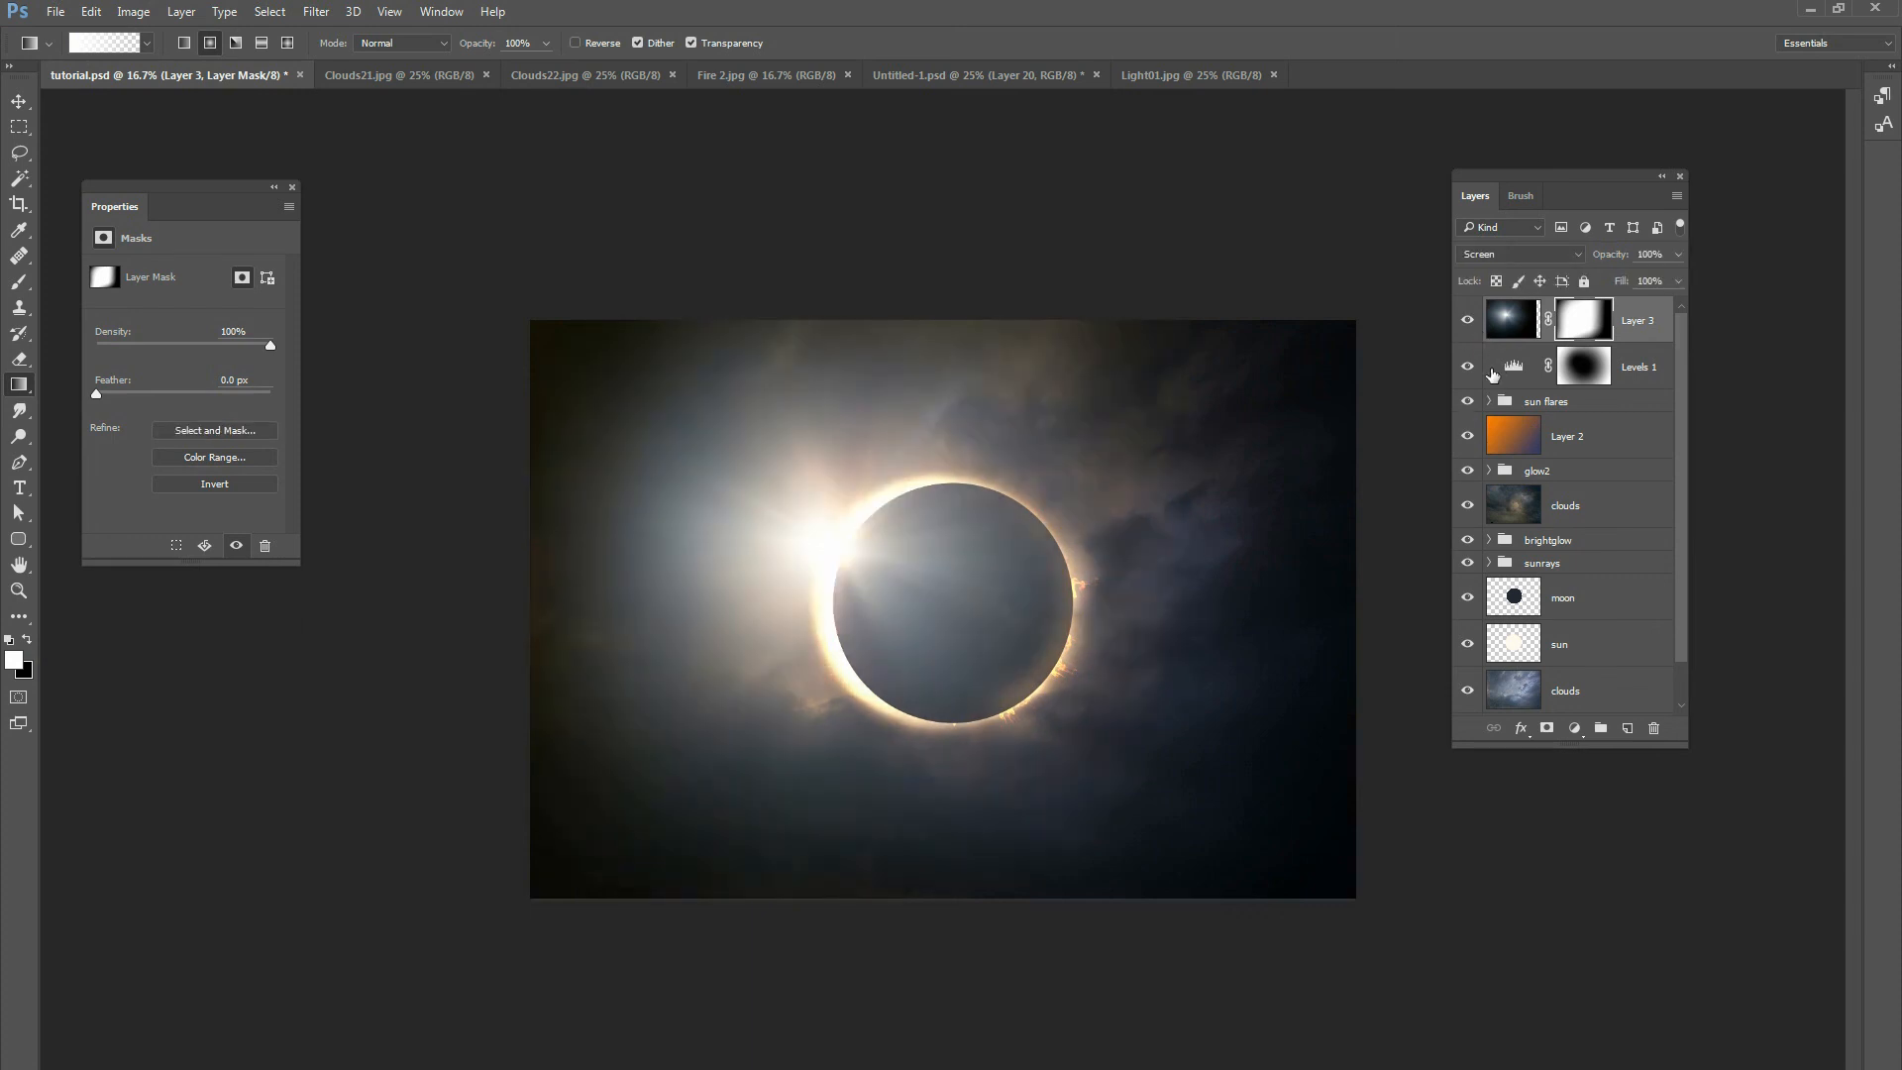
Lower the light layer's opacity to 67%.
click(1650, 324)
click(1677, 253)
drag(1676, 277, 1650, 278)
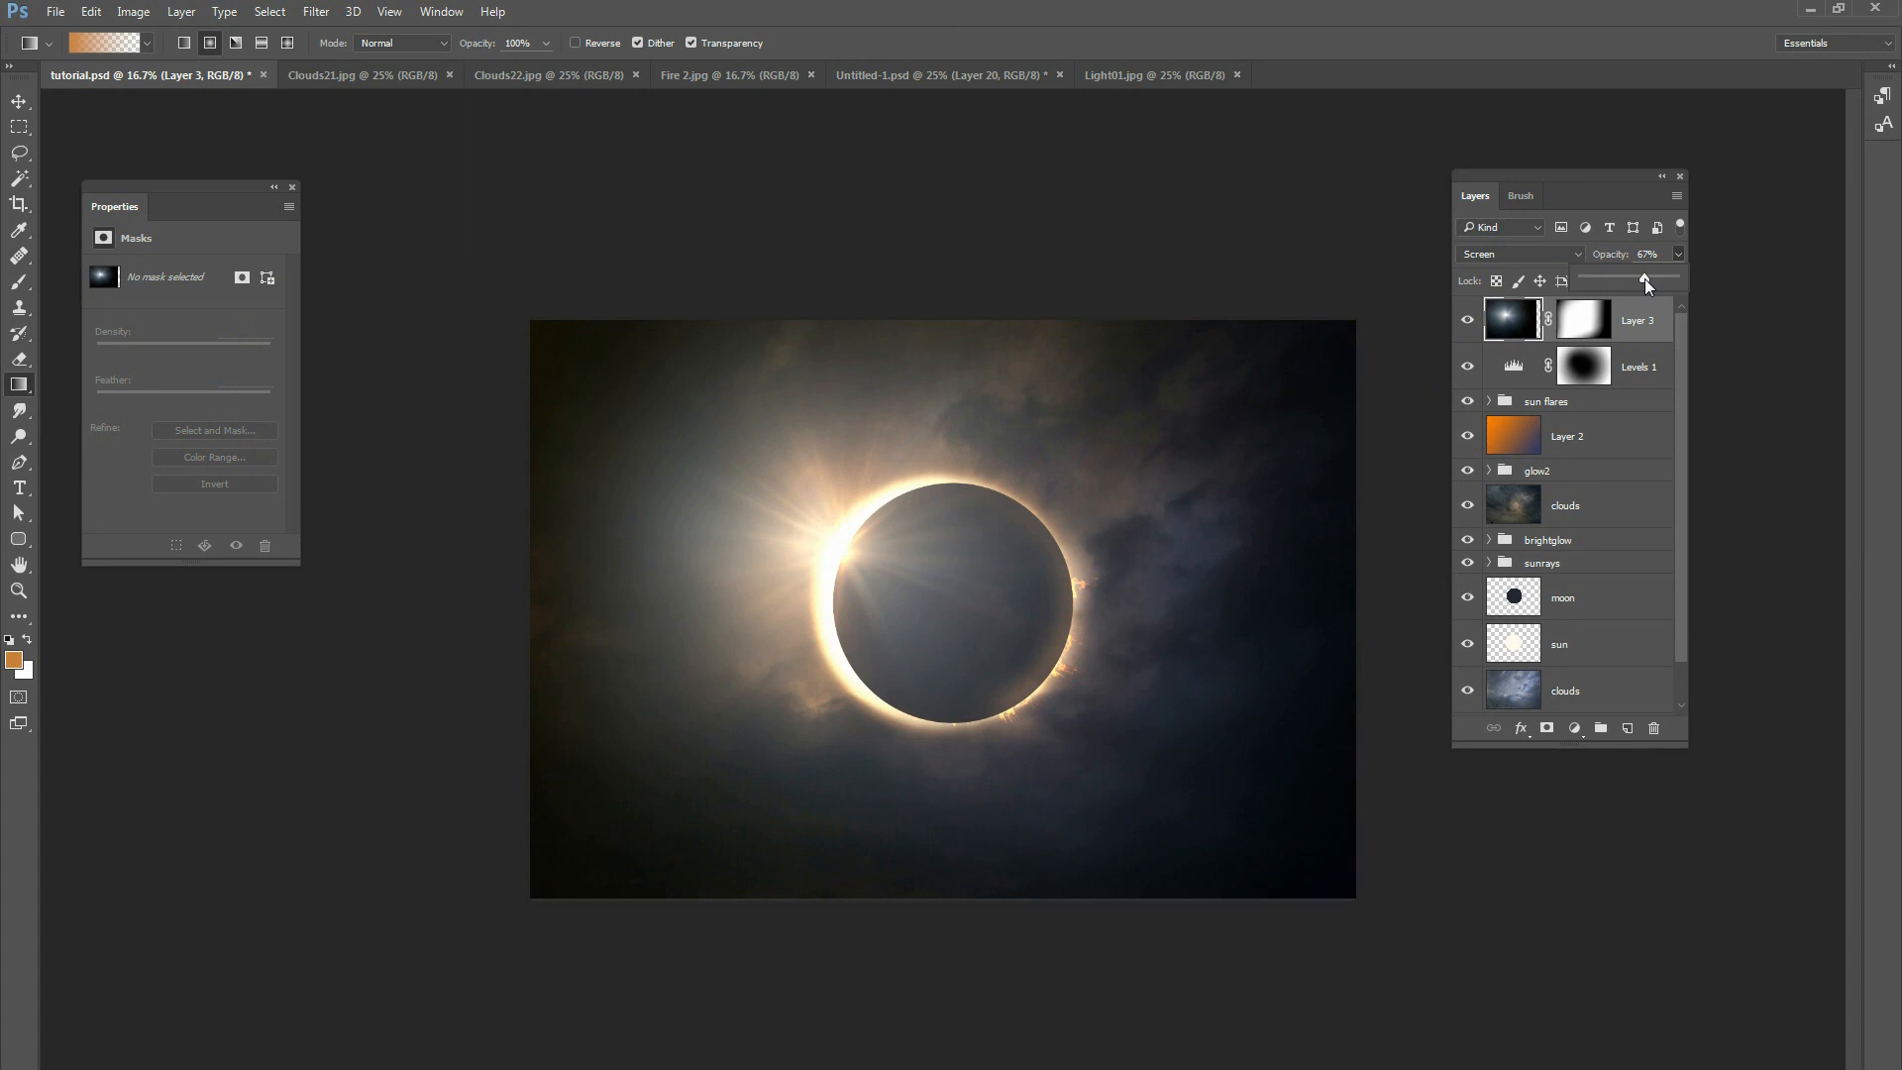
click(1676, 255)
click(1639, 366)
click(1649, 327)
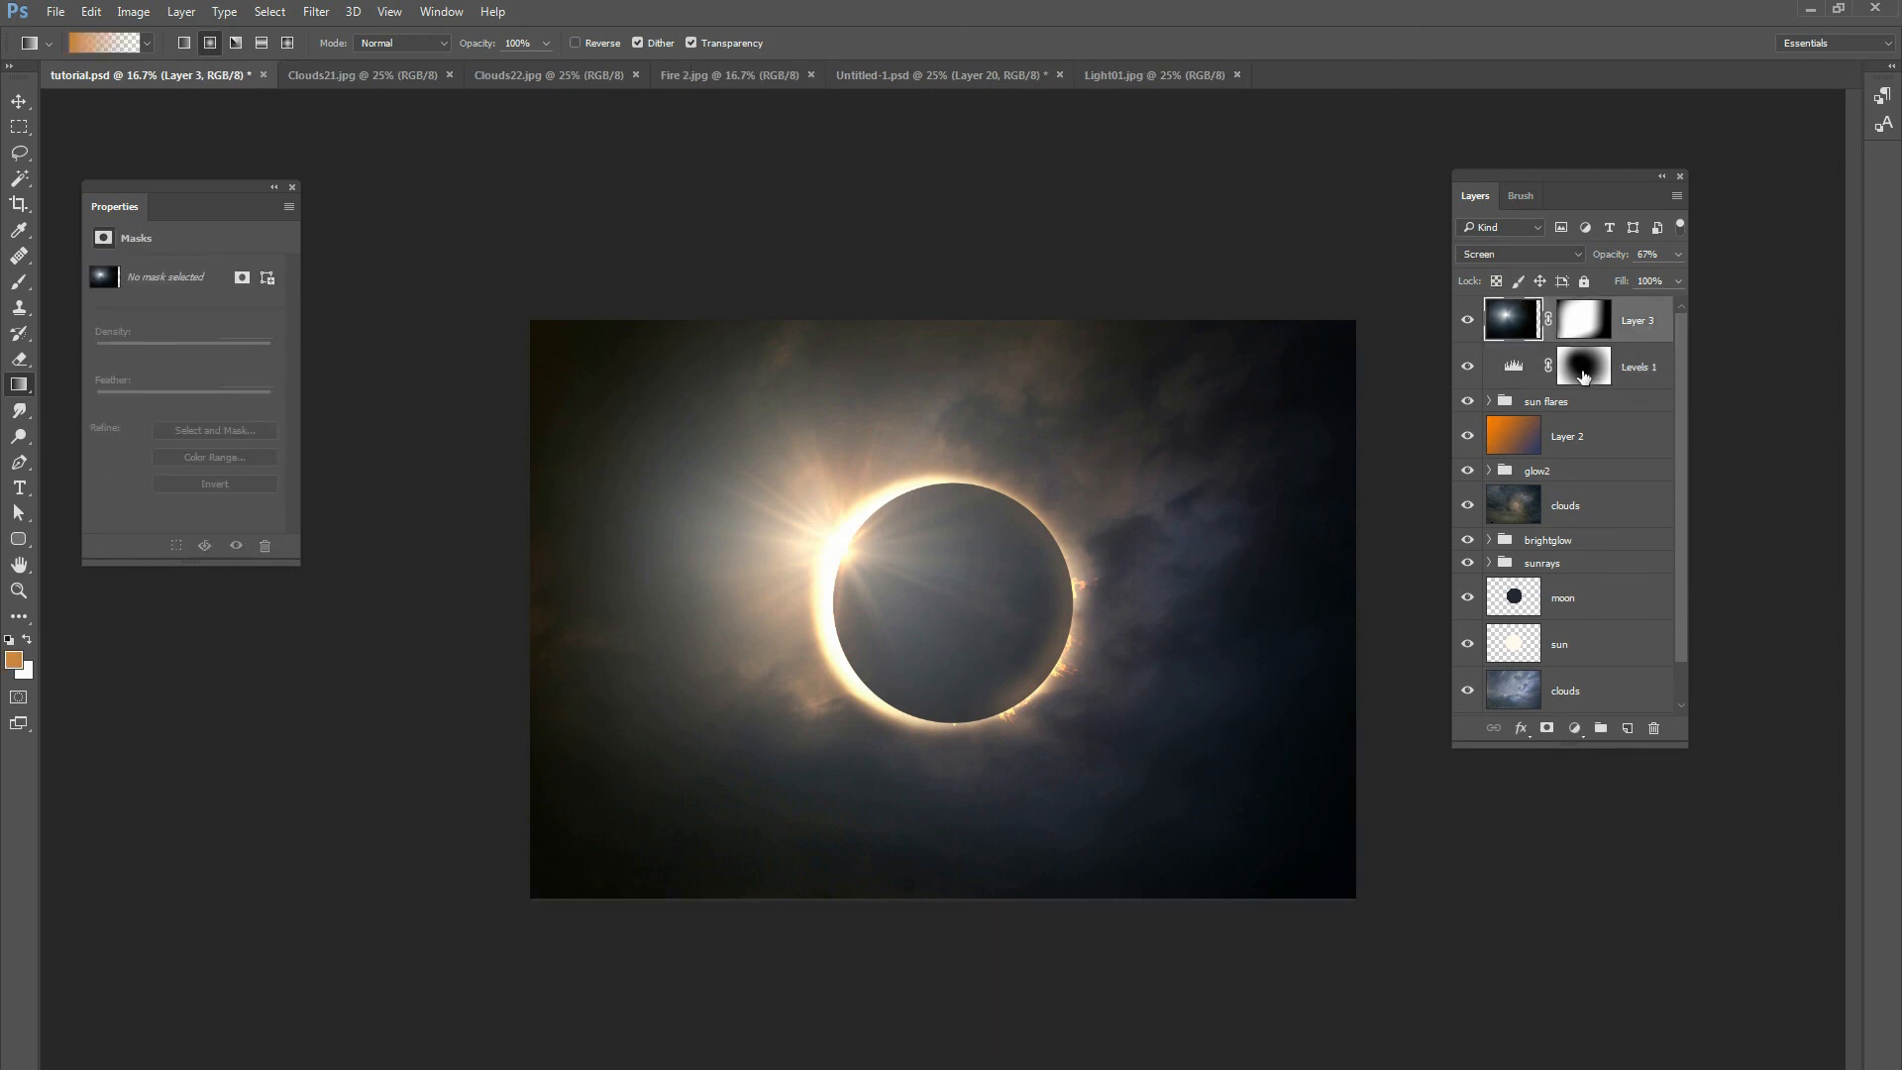